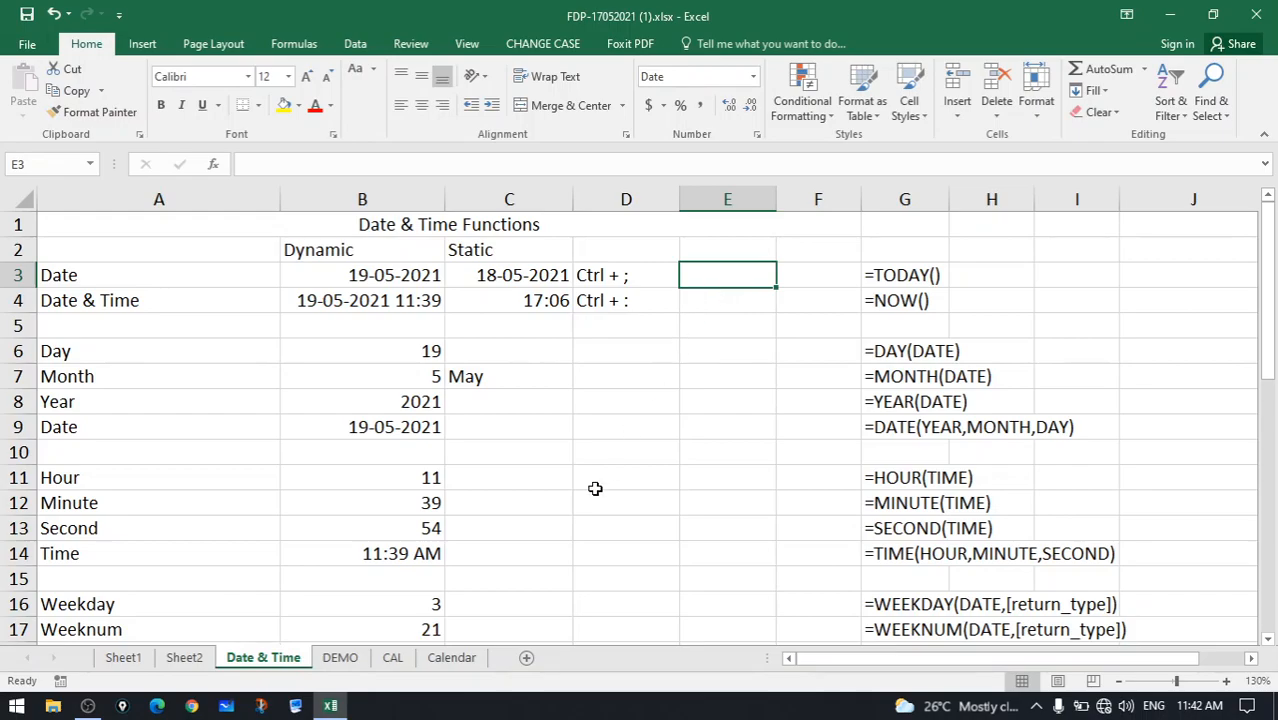
On the Calendar sheet, try the month and year controls and set the calendar to June 2030.
{"action": "left_click", "coordinate": [470, 664]}
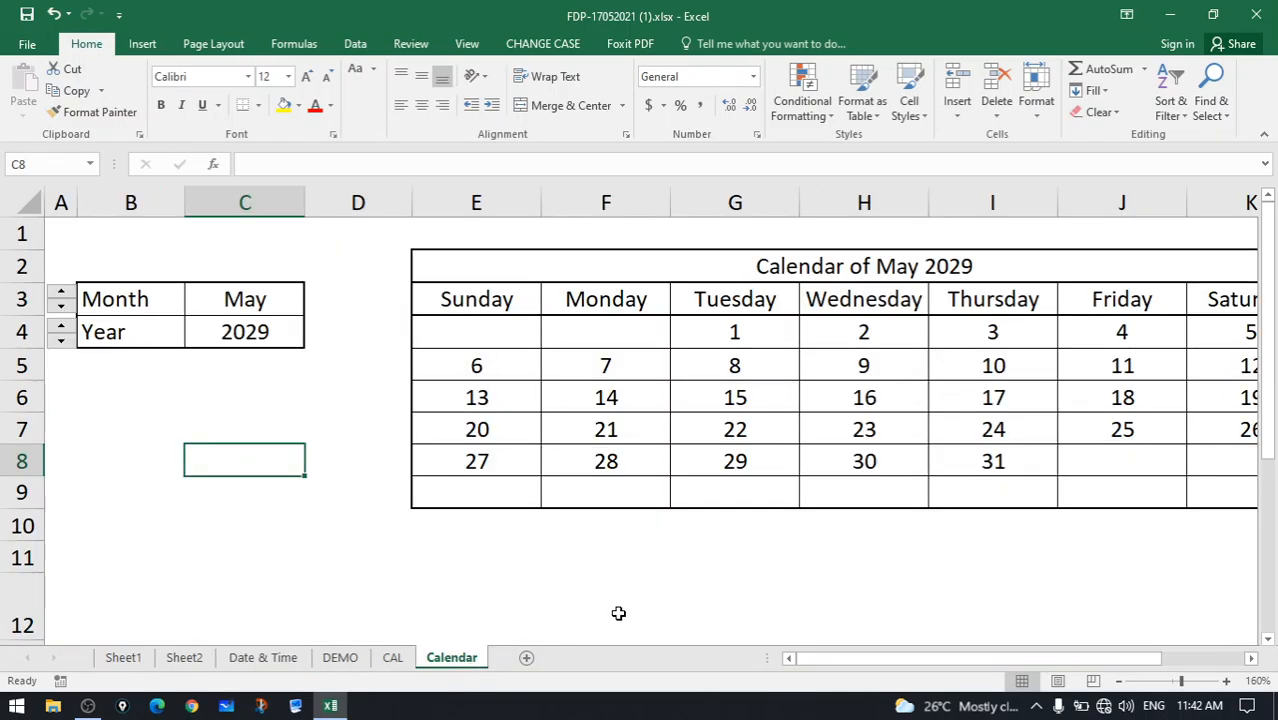
{"action": "left_click", "coordinate": [61, 293]}
{"action": "left_click", "coordinate": [61, 306]}
{"action": "left_click", "coordinate": [61, 293]}
{"action": "left_click", "coordinate": [61, 306]}
{"action": "left_click", "coordinate": [61, 326]}
{"action": "left_click", "coordinate": [61, 339]}
{"action": "left_click", "coordinate": [61, 326]}
{"action": "left_click", "coordinate": [61, 293]}
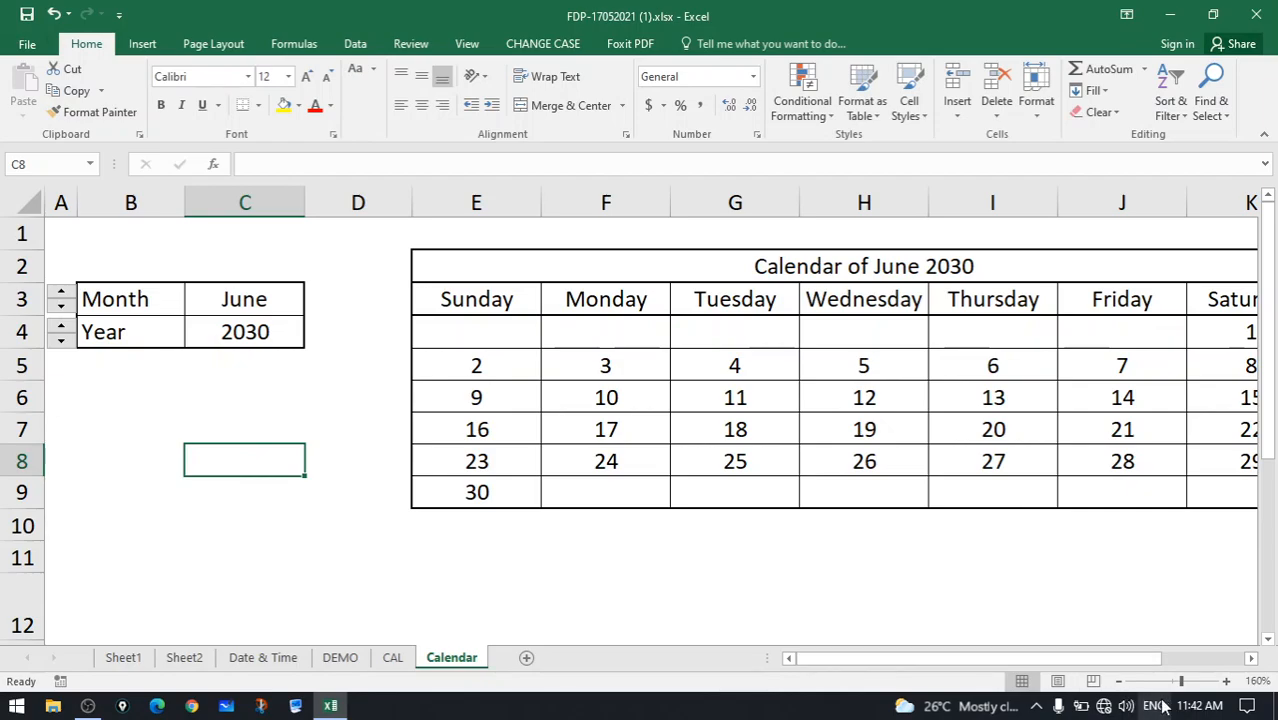
{"action": "left_click", "coordinate": [1118, 681]}
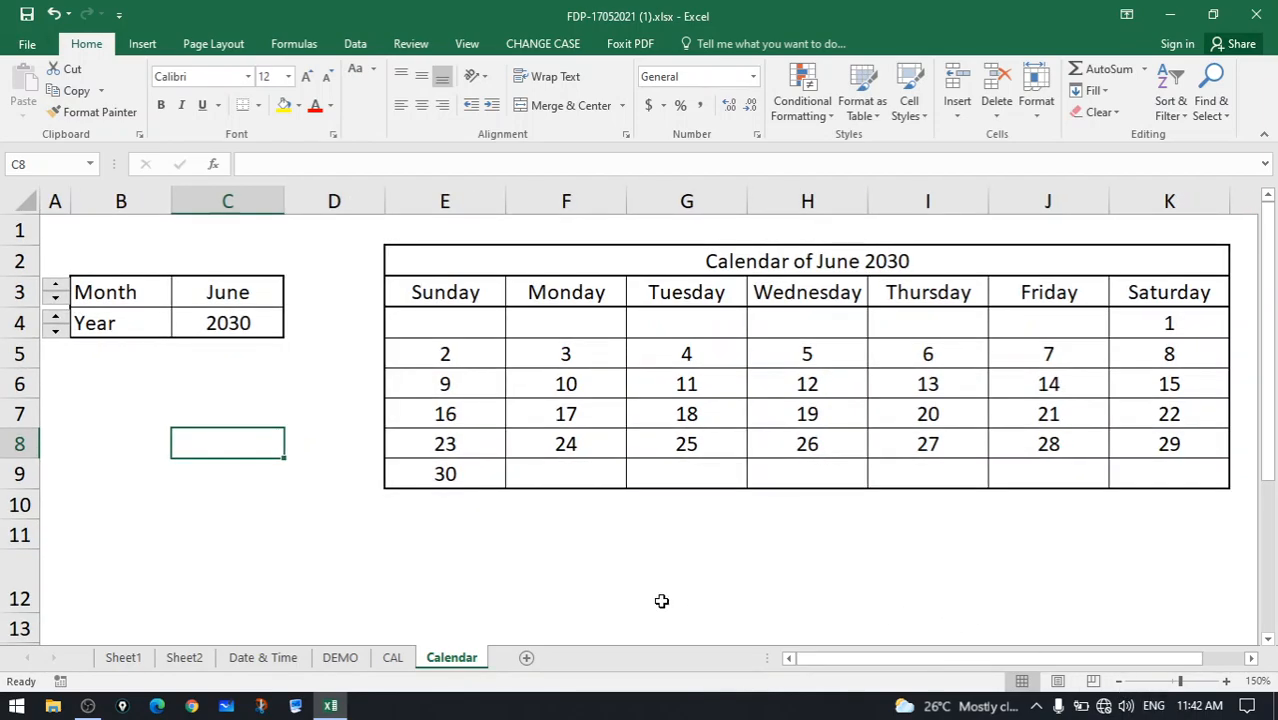
On the Date & Time sheet, examine the static date in C3, its shortcut note in D3 and the TODAY formula in B3.
{"action": "left_click", "coordinate": [290, 658]}
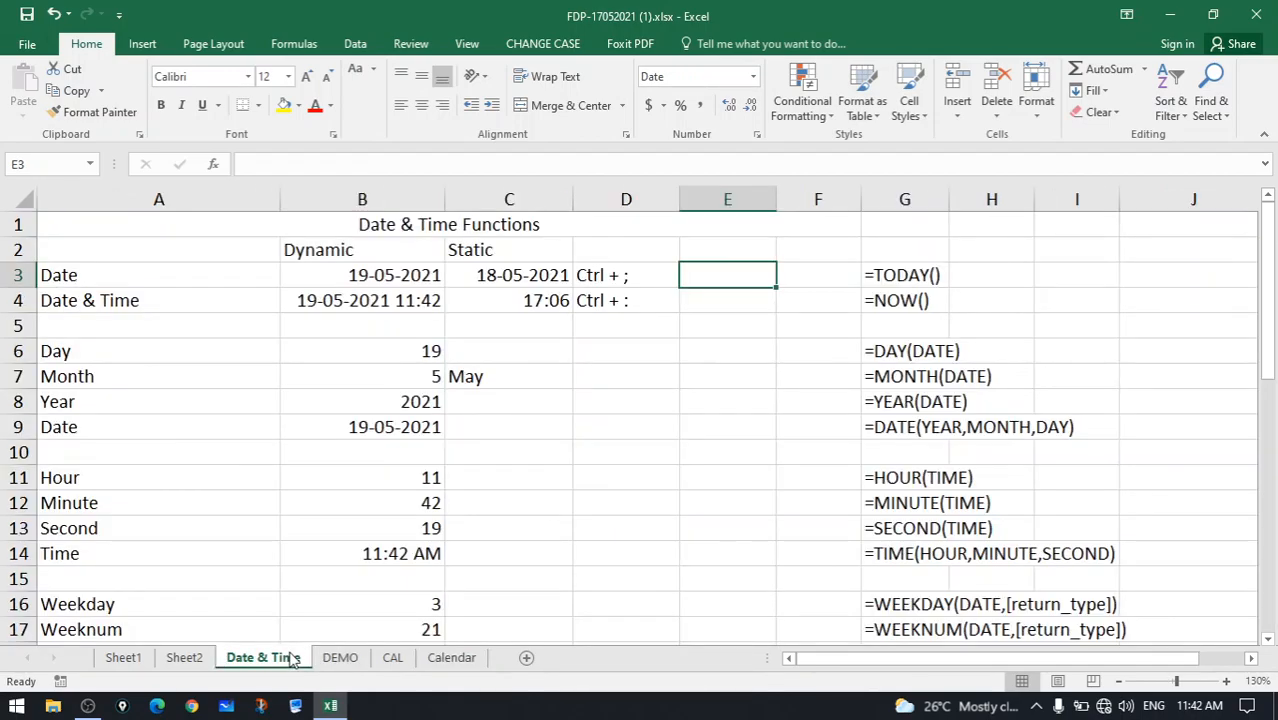
{"action": "scroll", "coordinate": [312, 546], "scroll_direction": "down", "scroll_amount": 8}
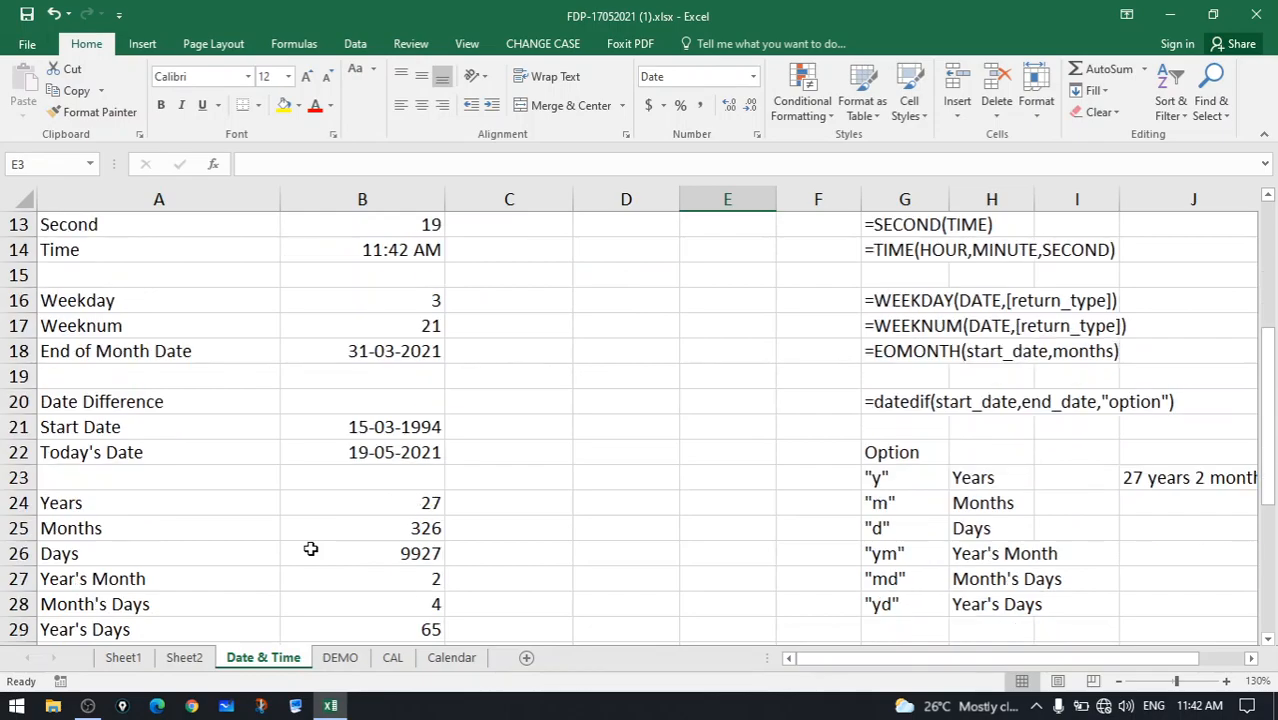
{"action": "scroll", "coordinate": [310, 548], "scroll_direction": "up", "scroll_amount": 8}
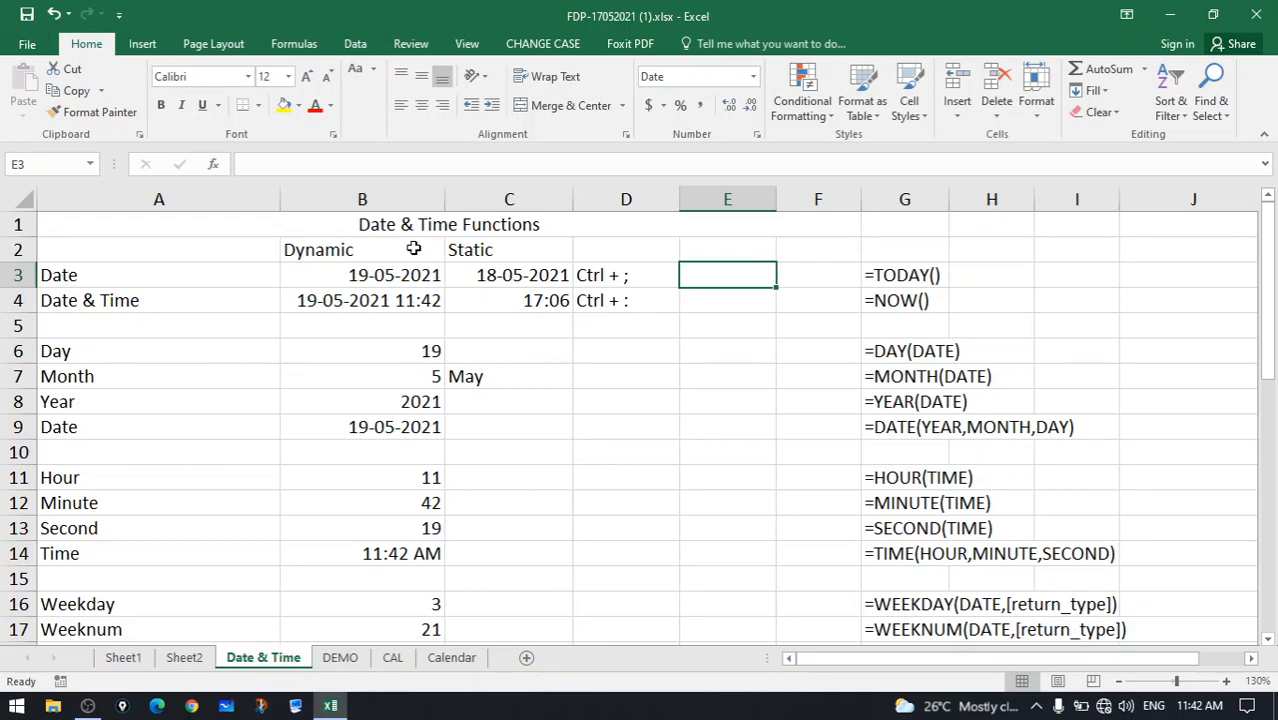
{"action": "left_click", "coordinate": [510, 281]}
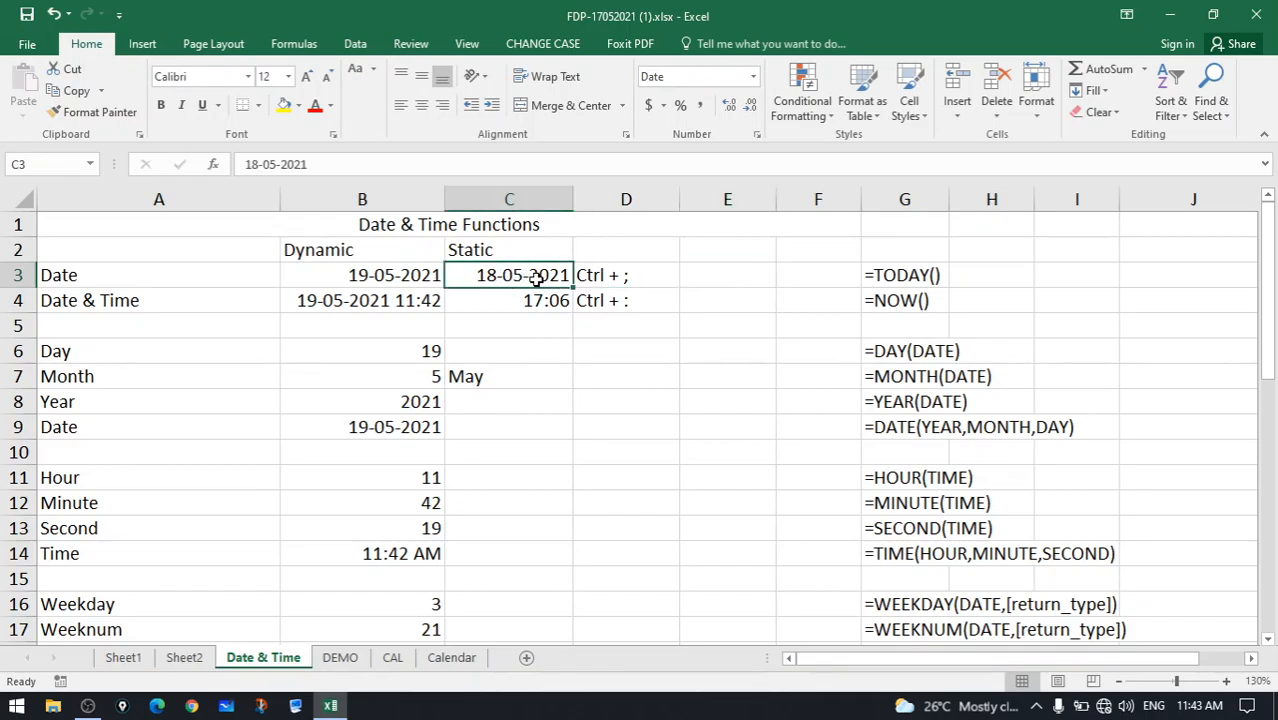
{"action": "left_click", "coordinate": [615, 275]}
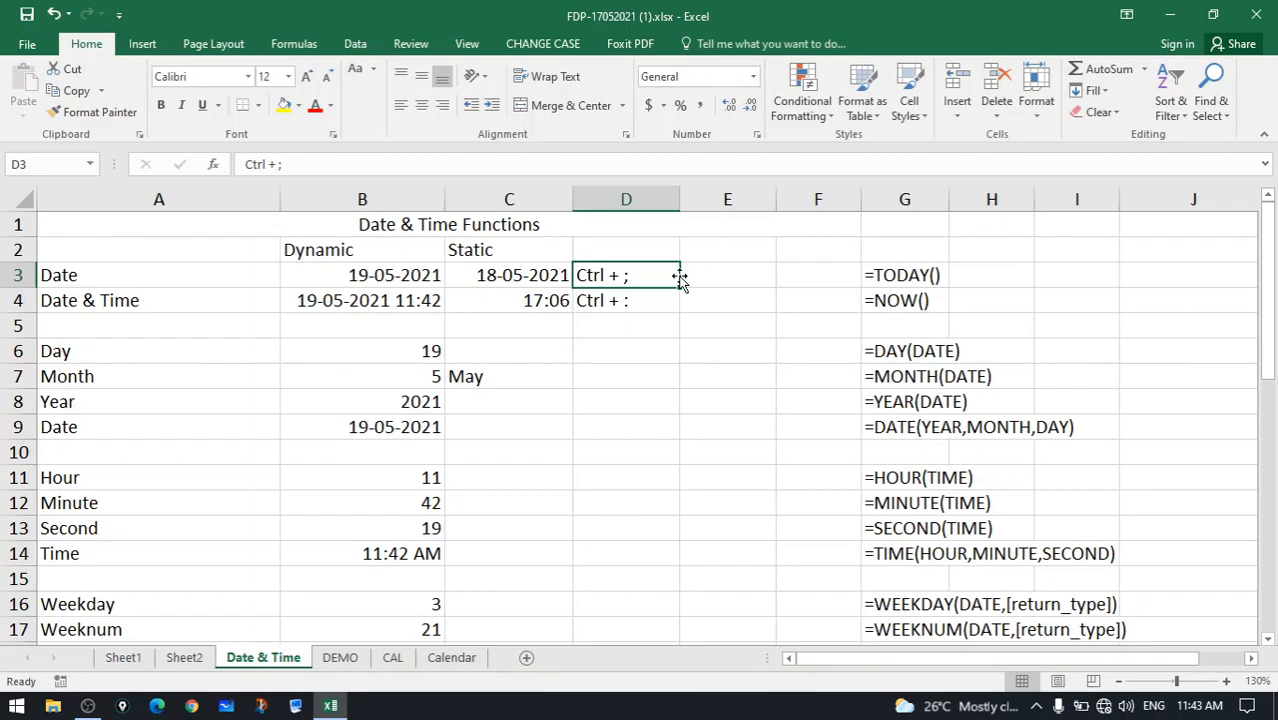
{"action": "left_click", "coordinate": [566, 278]}
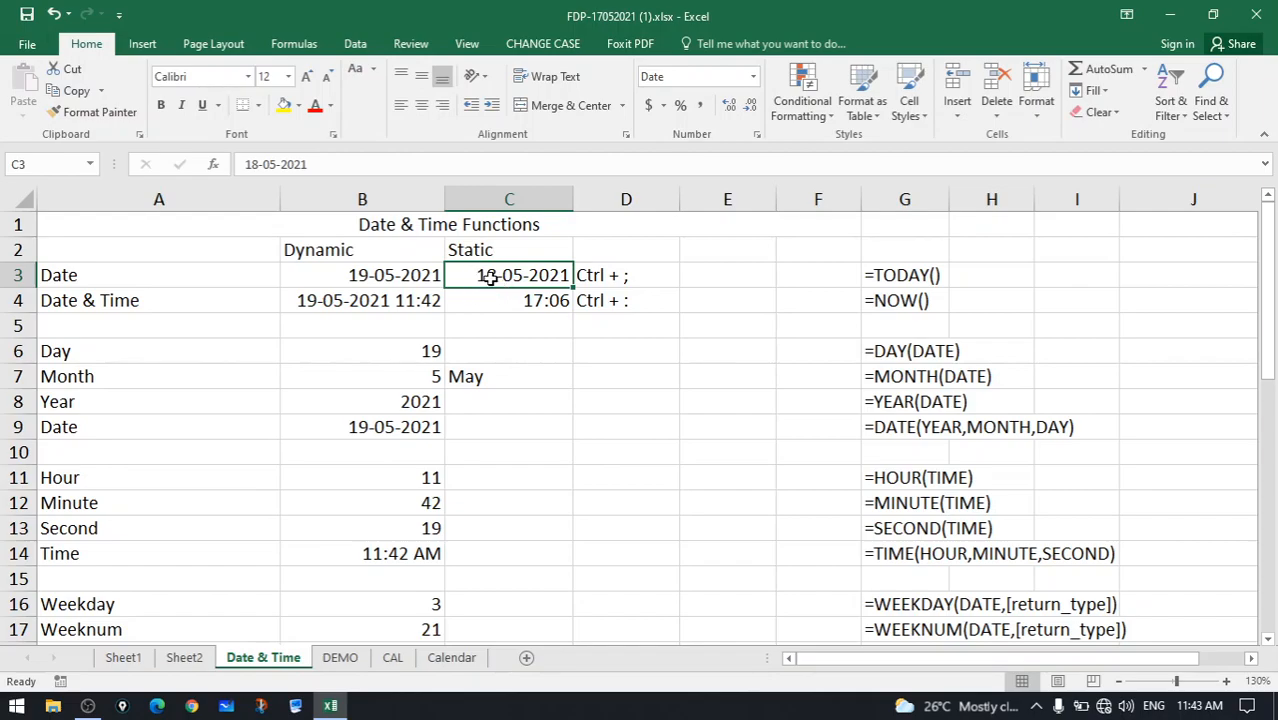
{"action": "left_click", "coordinate": [424, 273]}
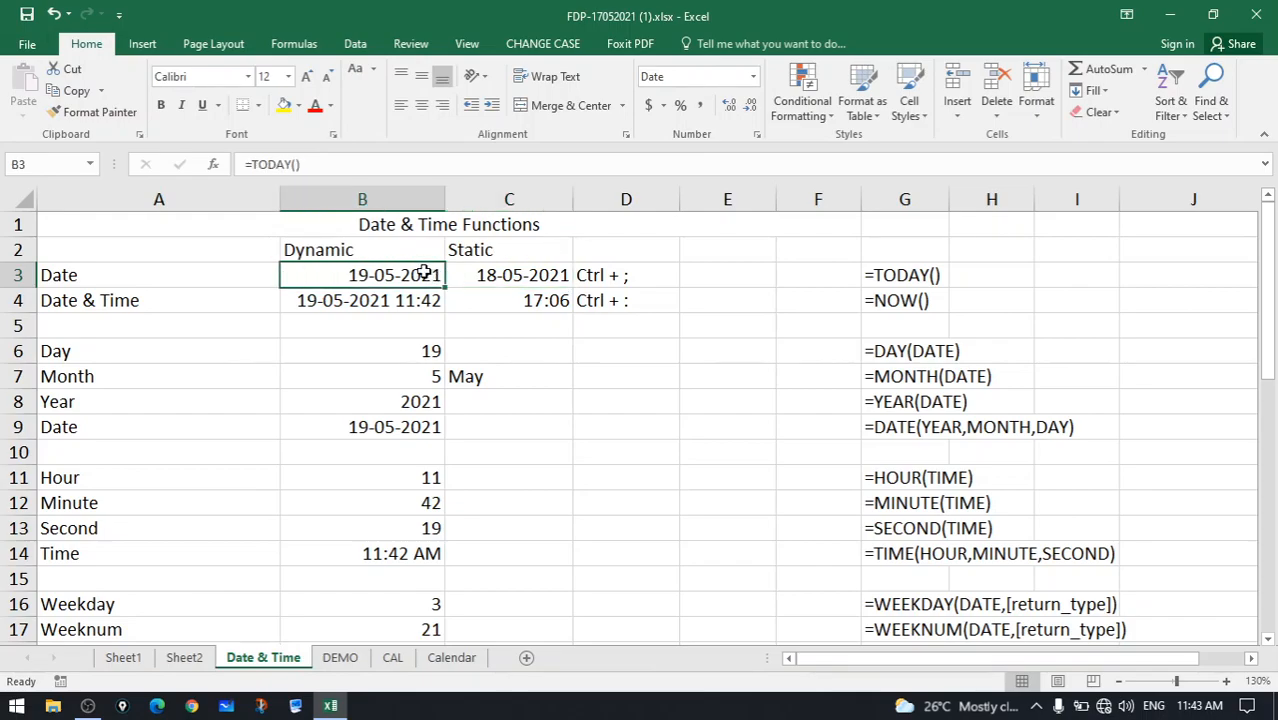
{"action": "double_click", "coordinate": [424, 273]}
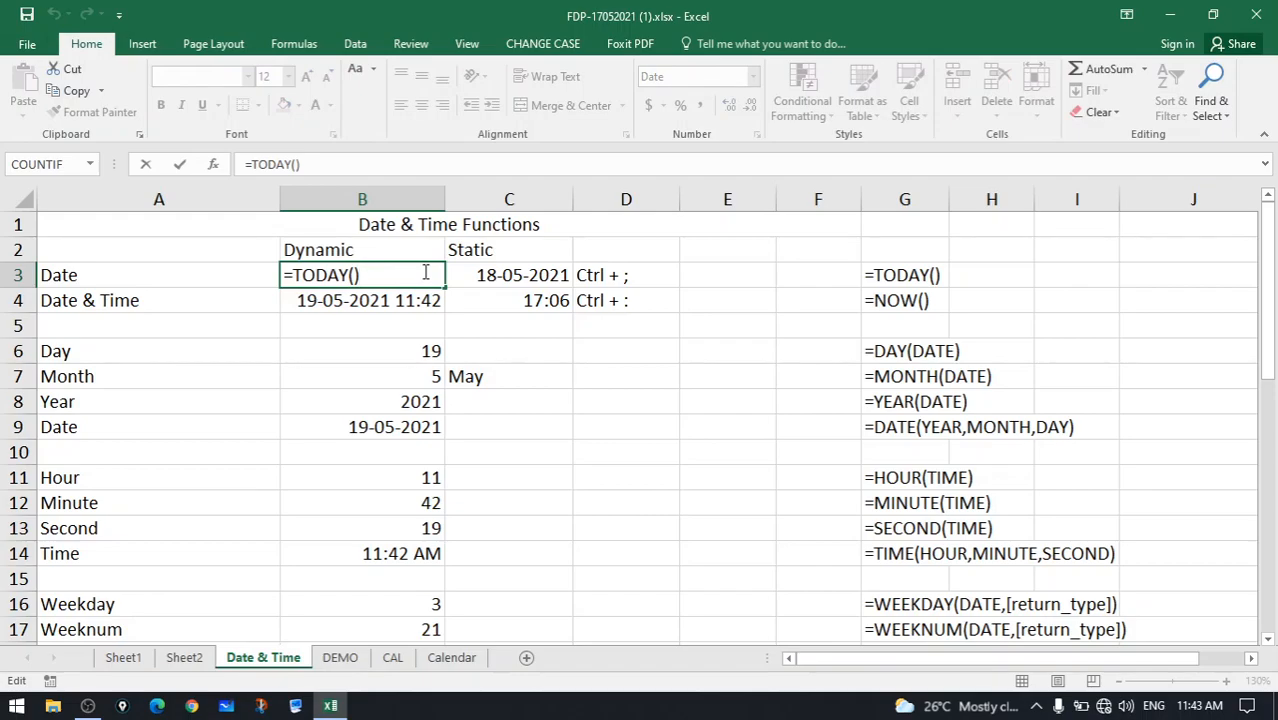
{"action": "key", "text": "Return"}
{"action": "left_click", "coordinate": [424, 272]}
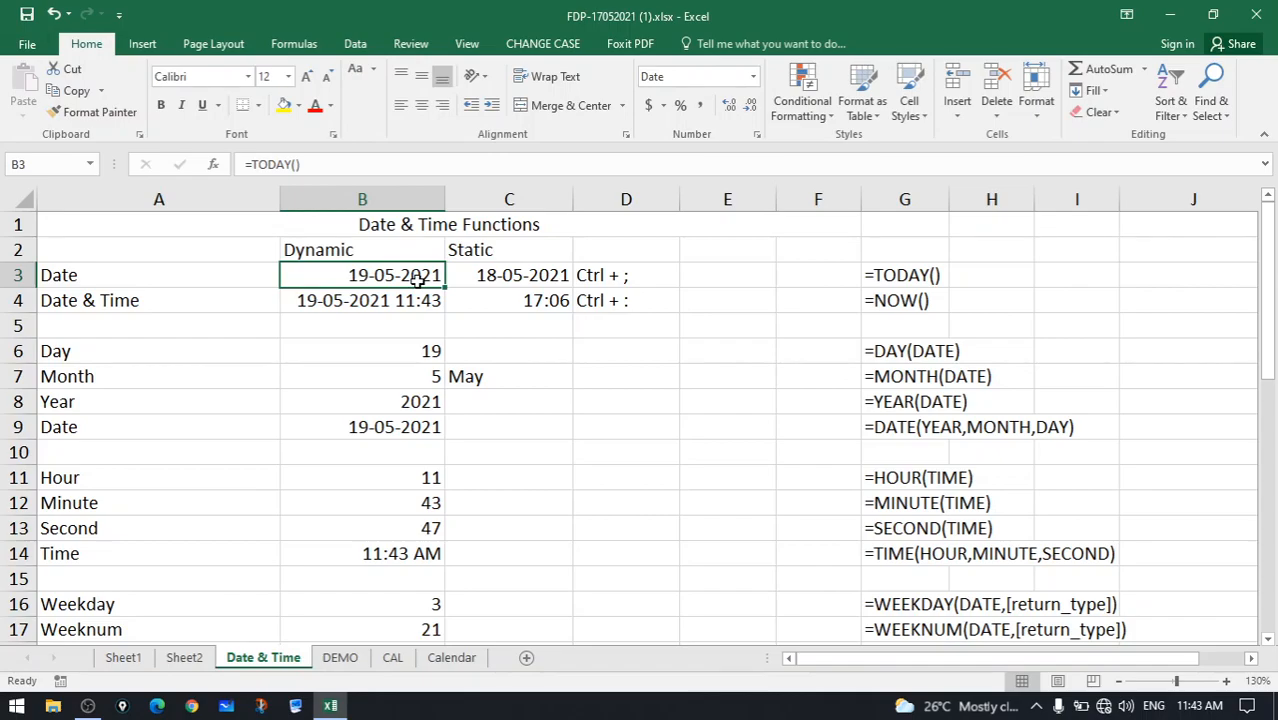
Examine the static time in C4, its shortcut note in D4 and the NOW formula in B4, comparing dynamic with static entries.
{"action": "left_click", "coordinate": [508, 300]}
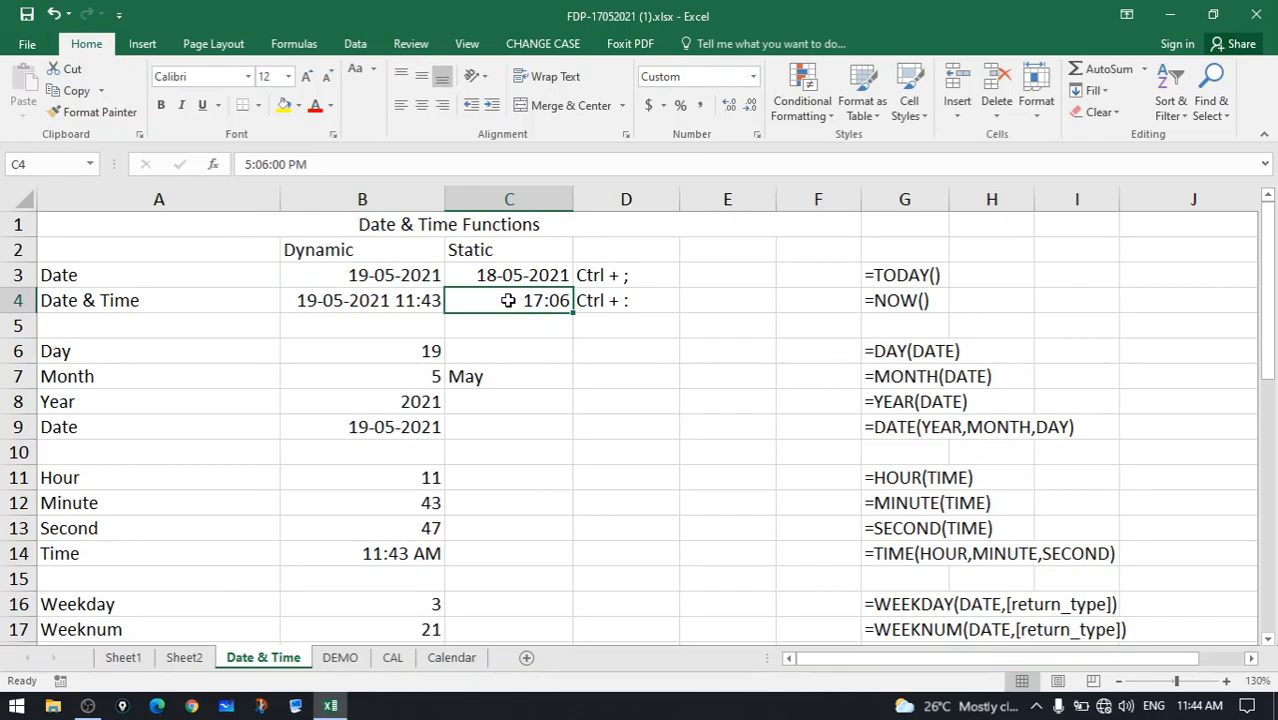
{"action": "left_click", "coordinate": [592, 299]}
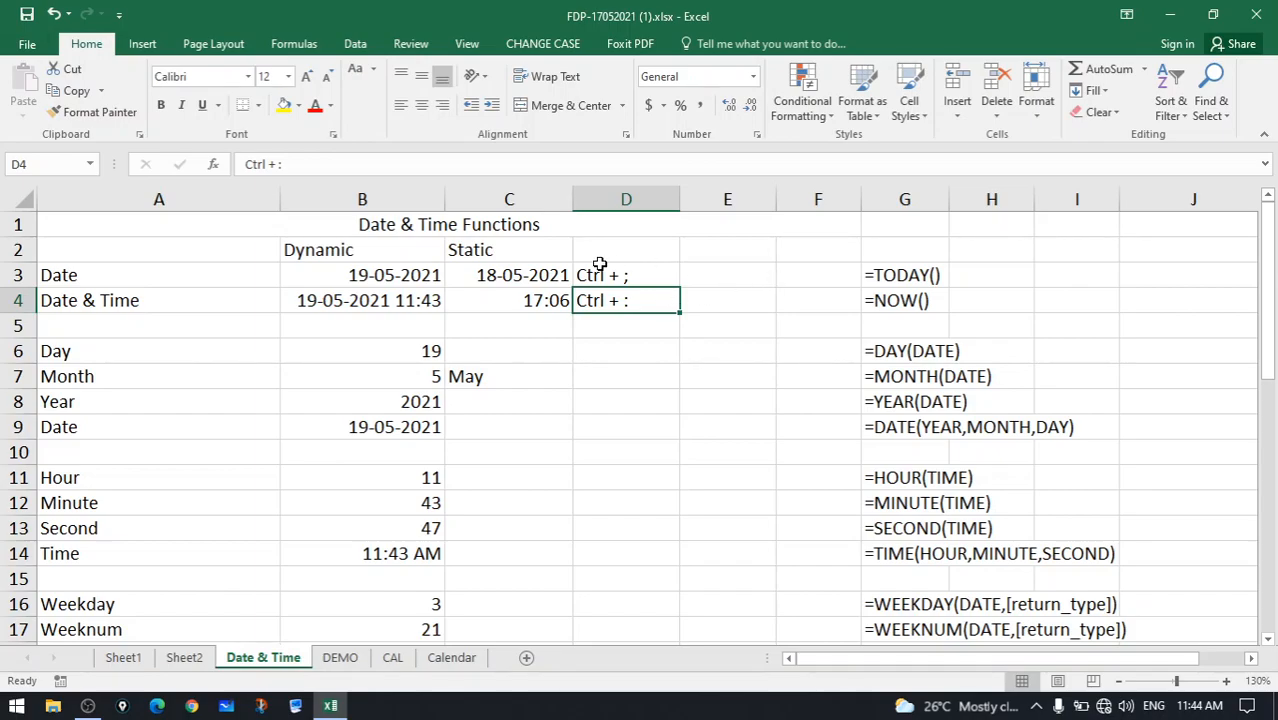
{"action": "left_click", "coordinate": [533, 299]}
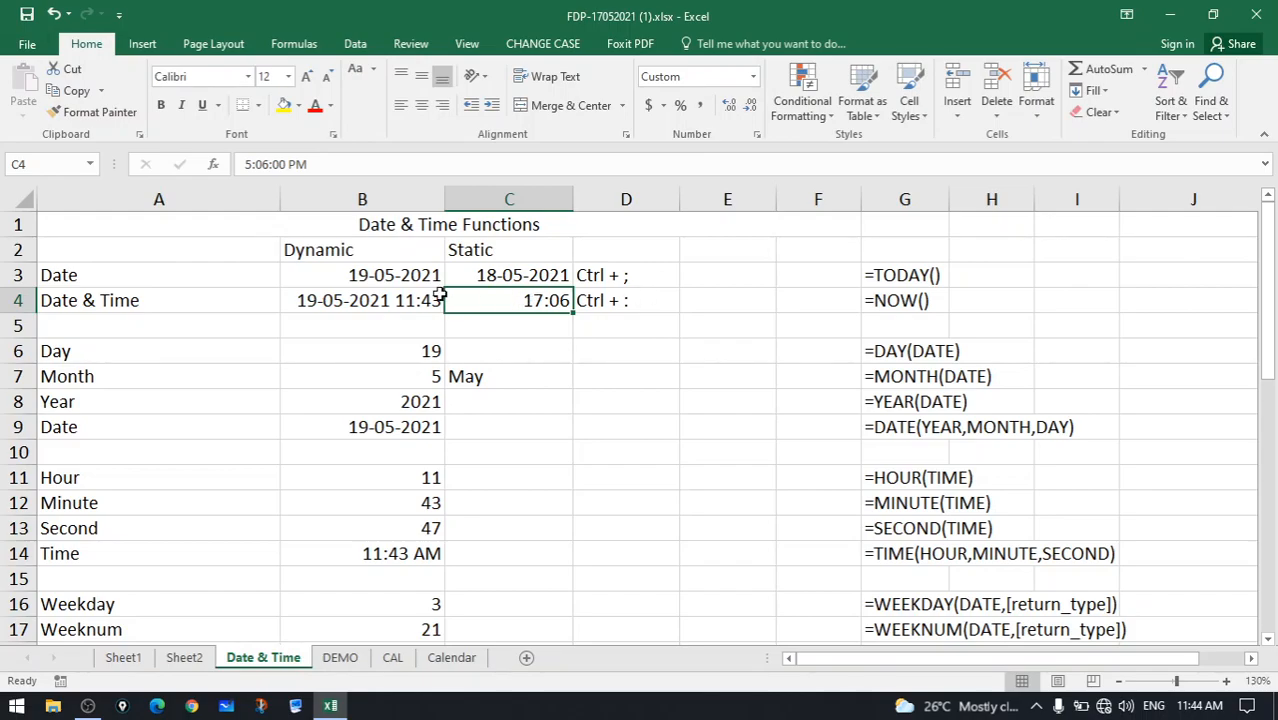
{"action": "left_click", "coordinate": [374, 299]}
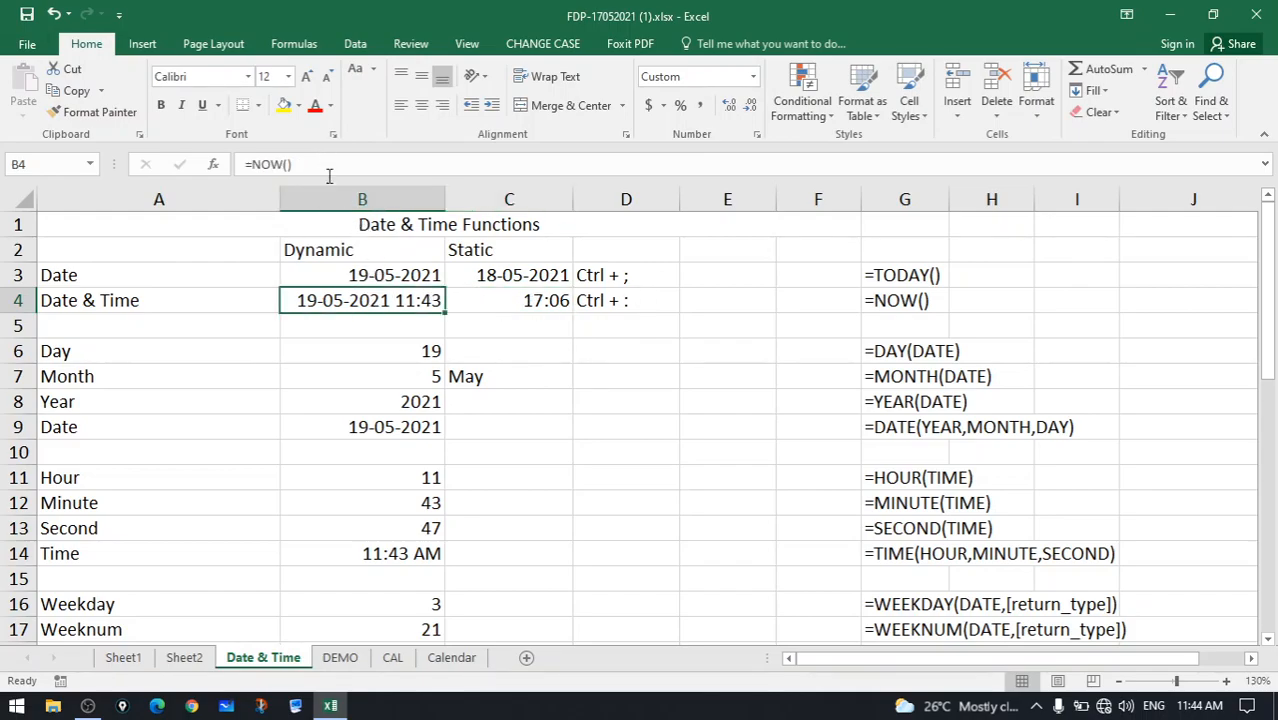
{"action": "double_click", "coordinate": [372, 304]}
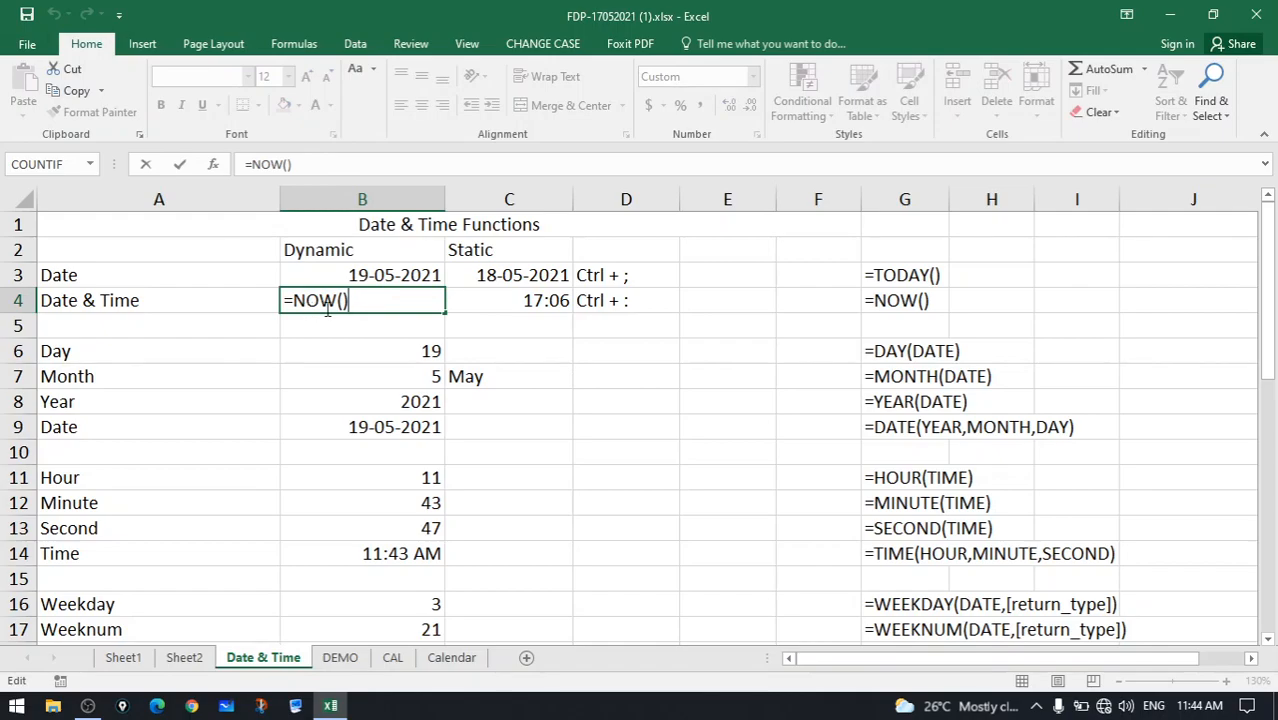
{"action": "key", "text": "Return"}
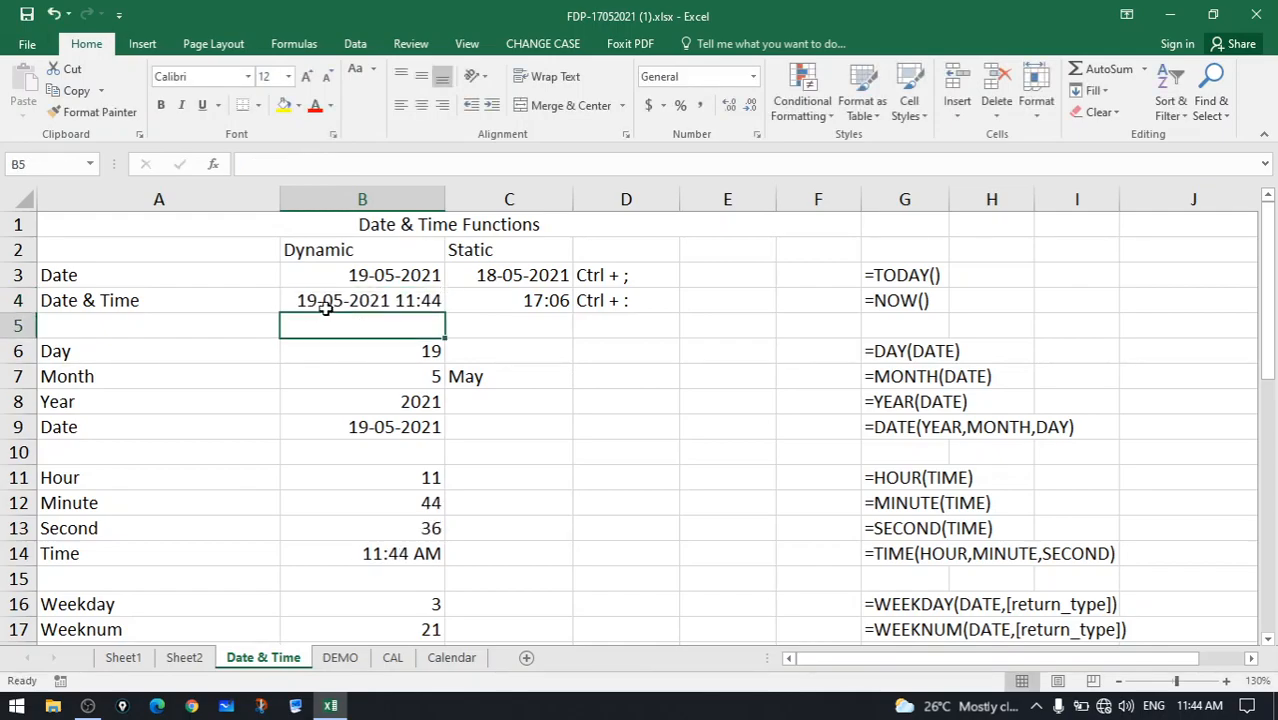
{"action": "left_click", "coordinate": [423, 303]}
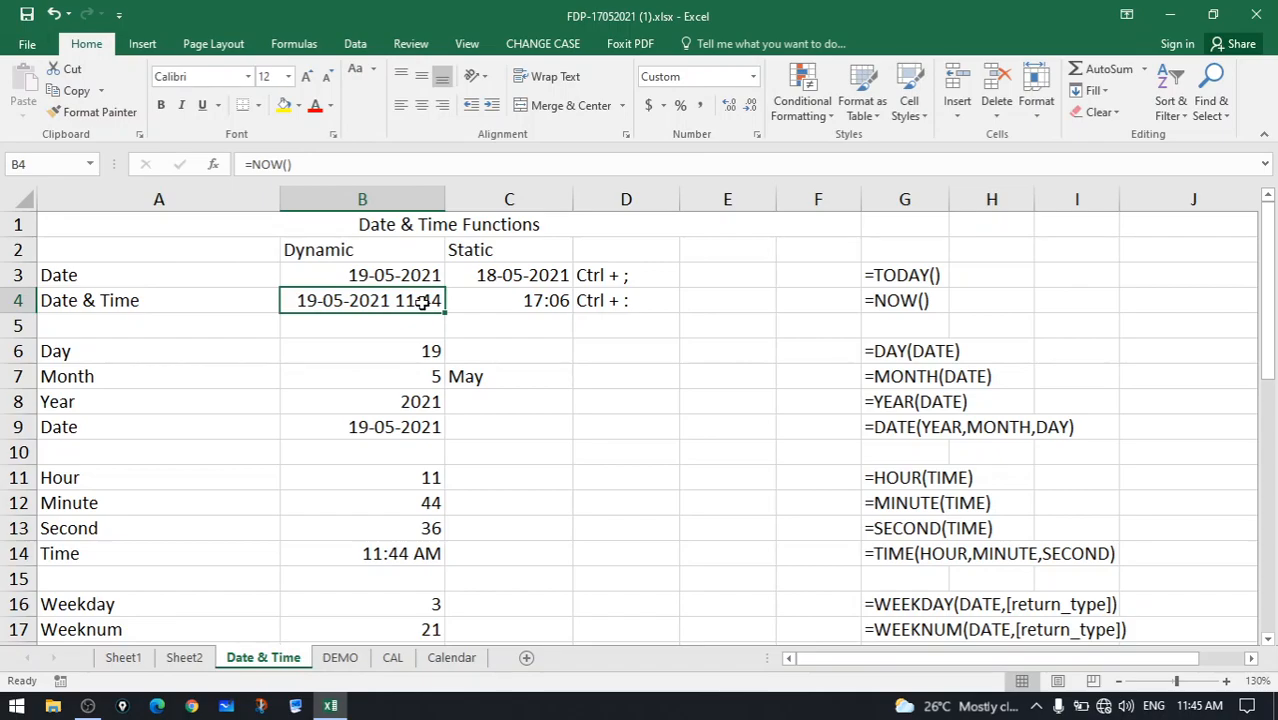
{"action": "left_click", "coordinate": [521, 252]}
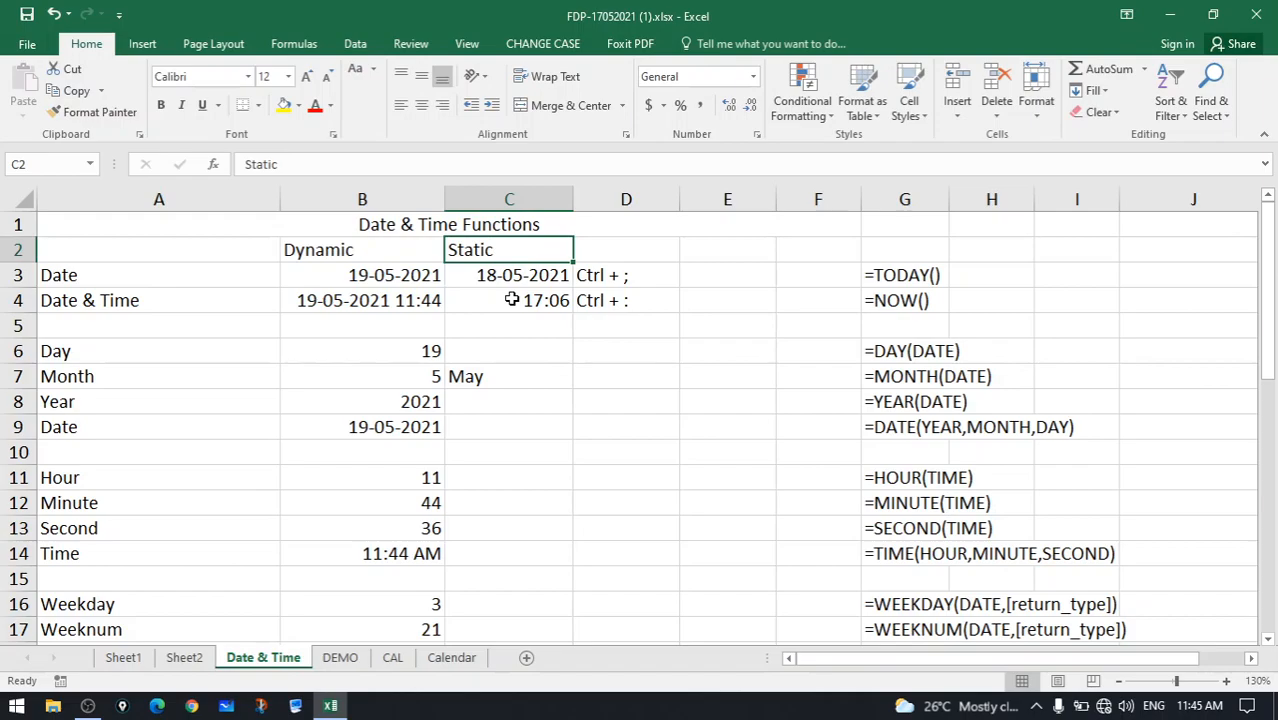
{"action": "left_click", "coordinate": [511, 300]}
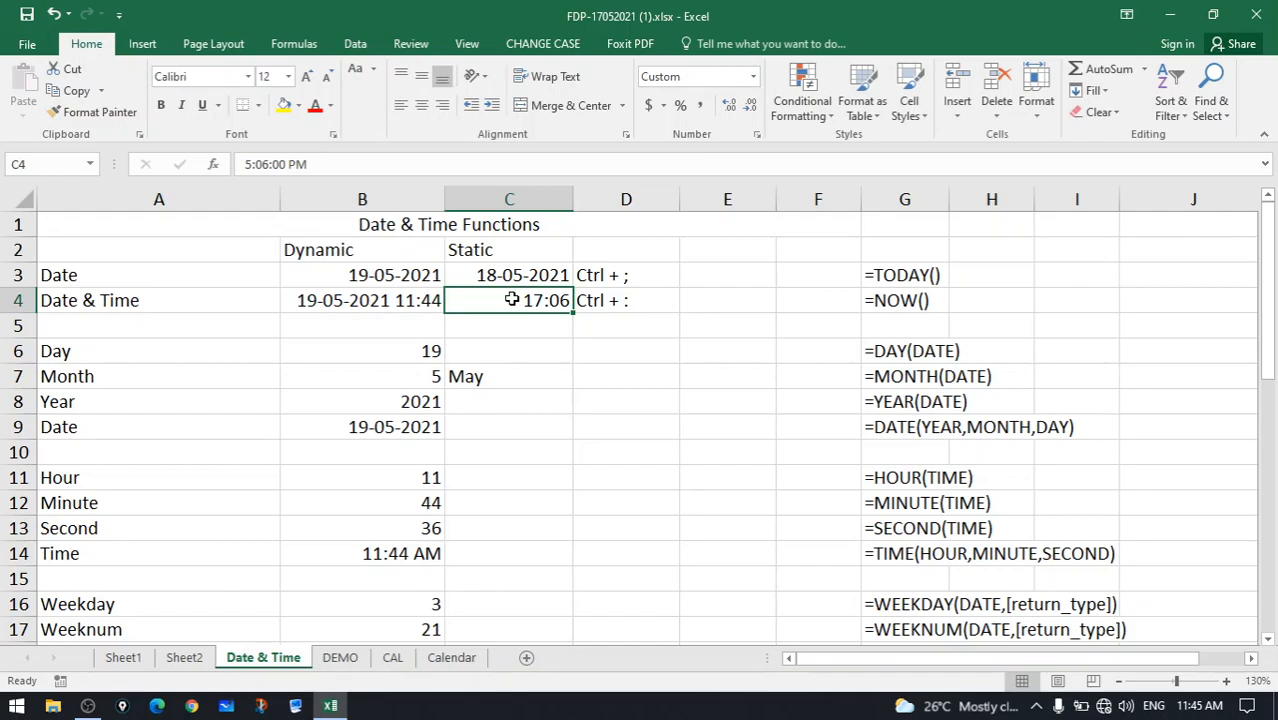
Re-enter the argument of the Day formula in B6 so that it reads =DAY(B3).
{"action": "left_click", "coordinate": [368, 274]}
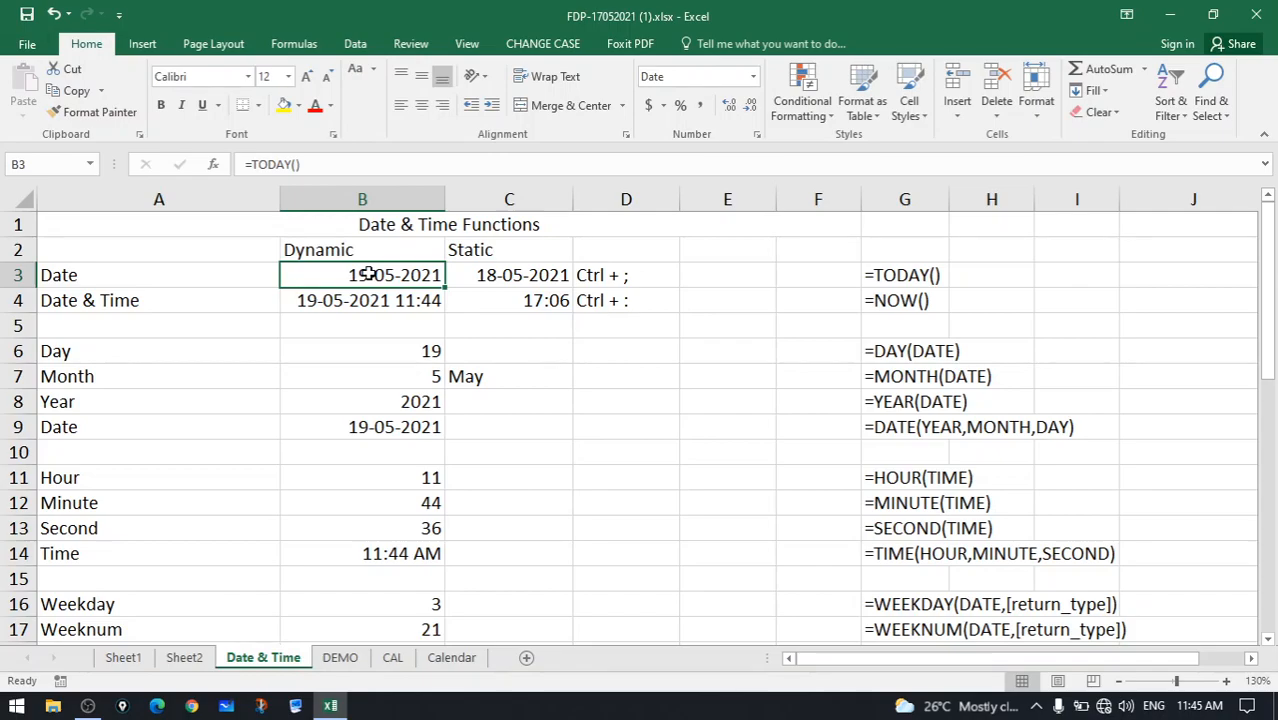
{"action": "left_click", "coordinate": [72, 354]}
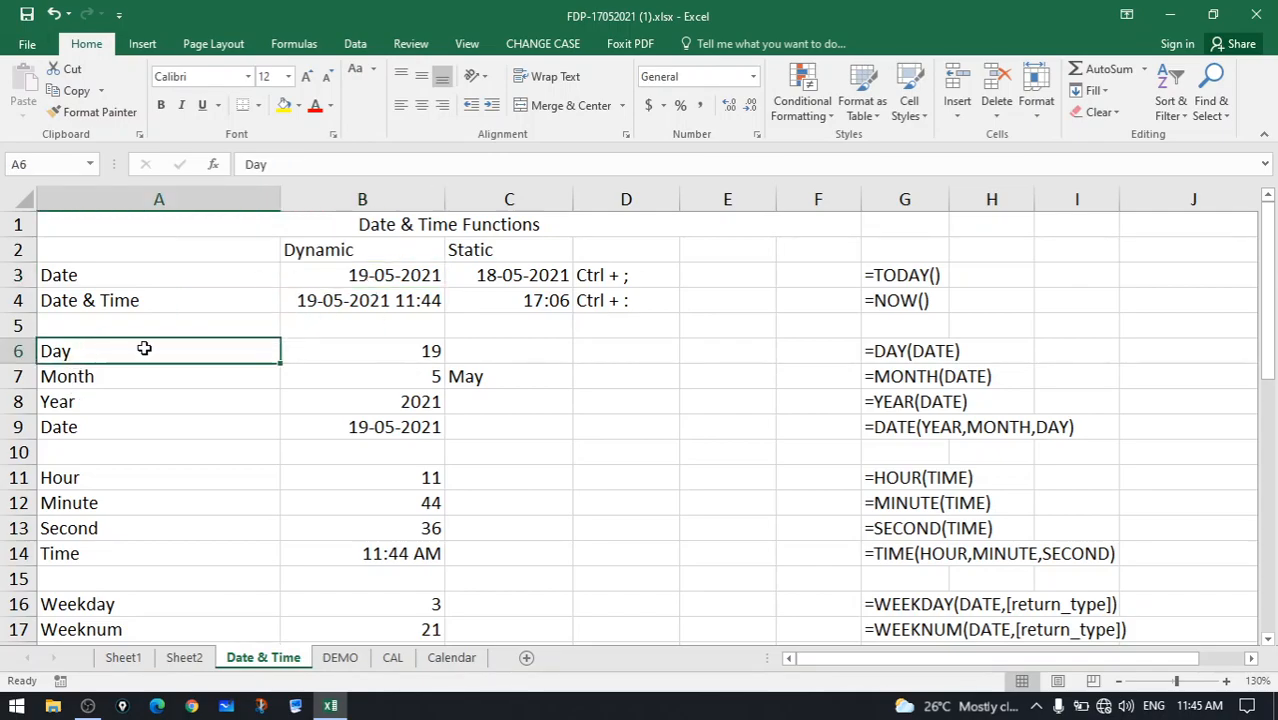
{"action": "double_click", "coordinate": [410, 356]}
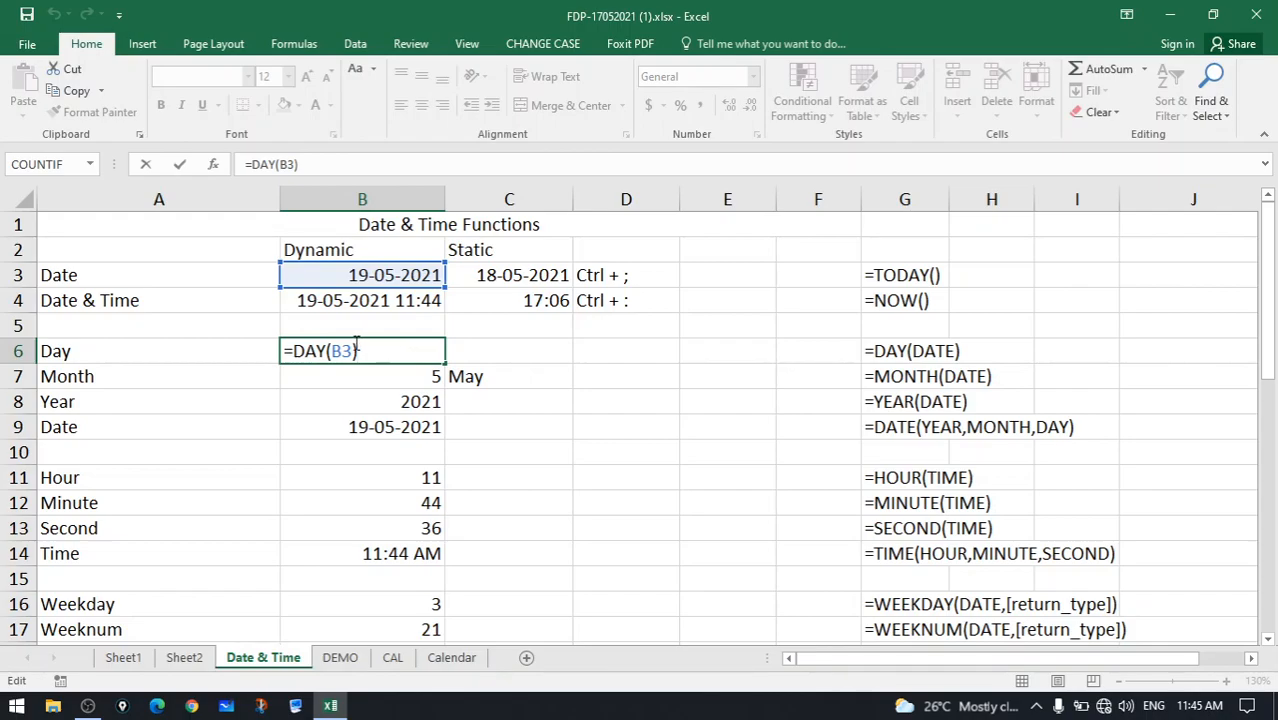
{"action": "left_click", "coordinate": [350, 344]}
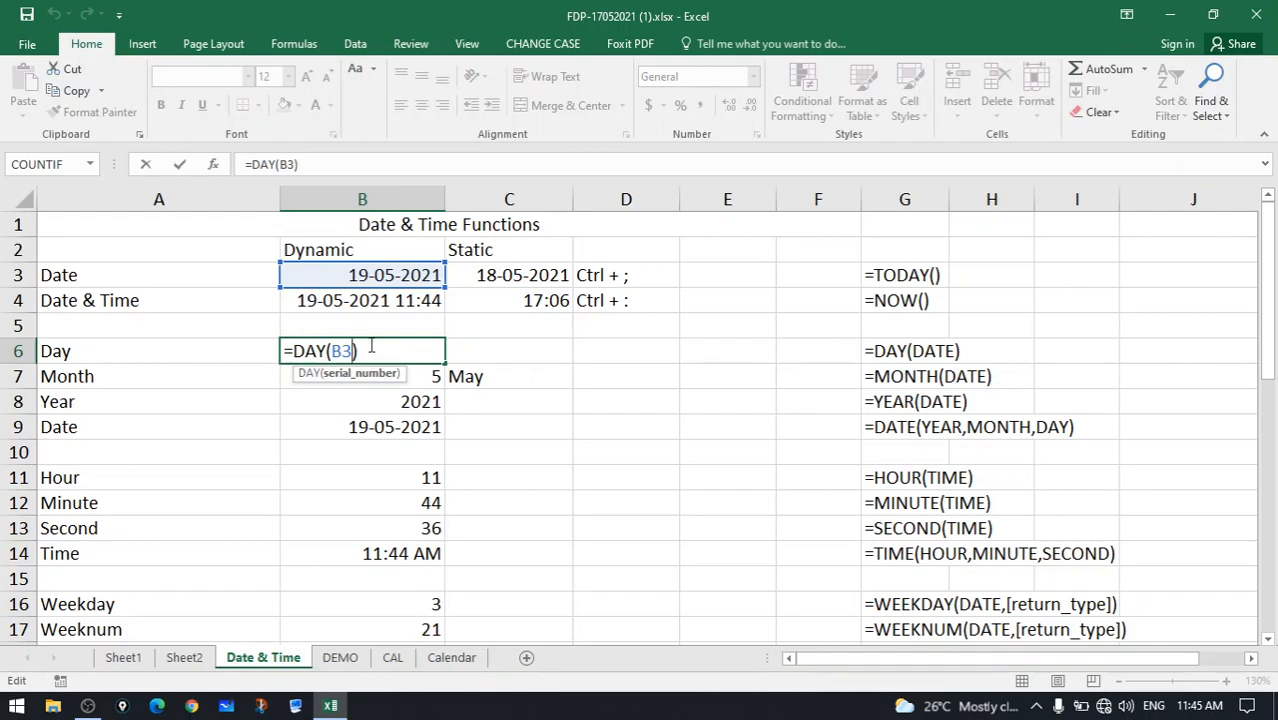
{"action": "key", "text": "BackSpace"}
{"action": "key", "text": "BackSpace"}
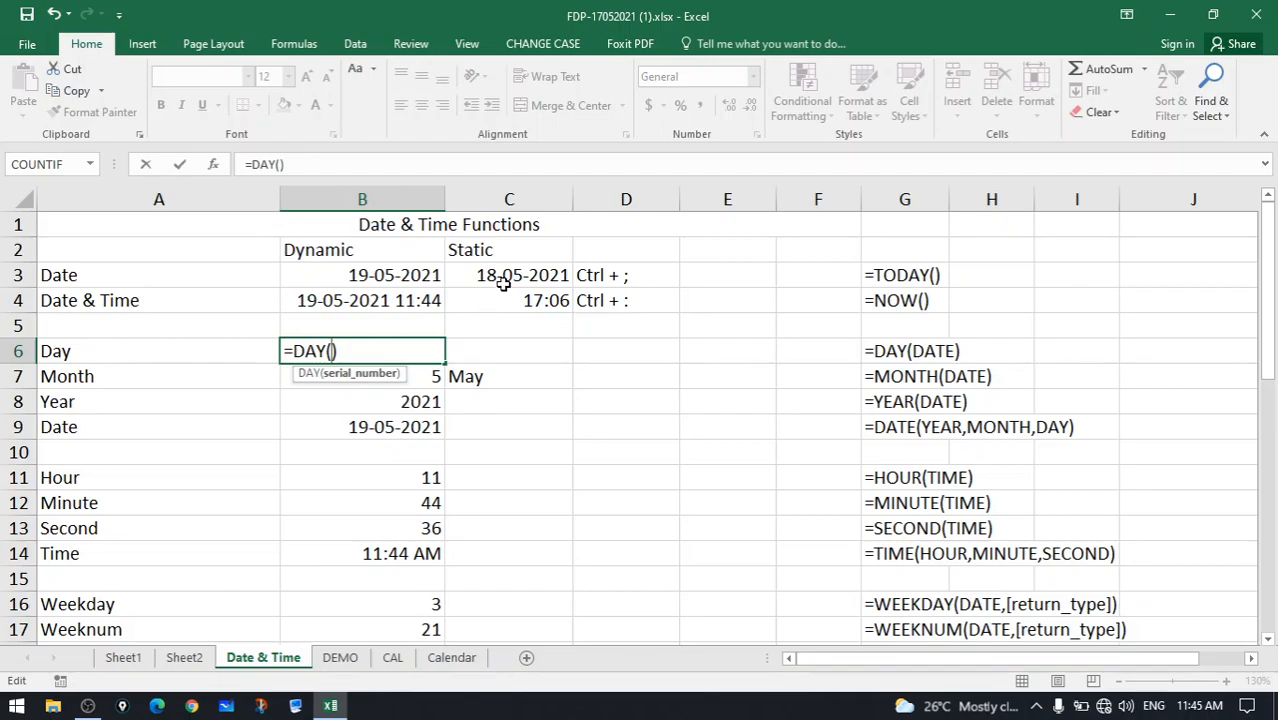
{"action": "left_click", "coordinate": [426, 282]}
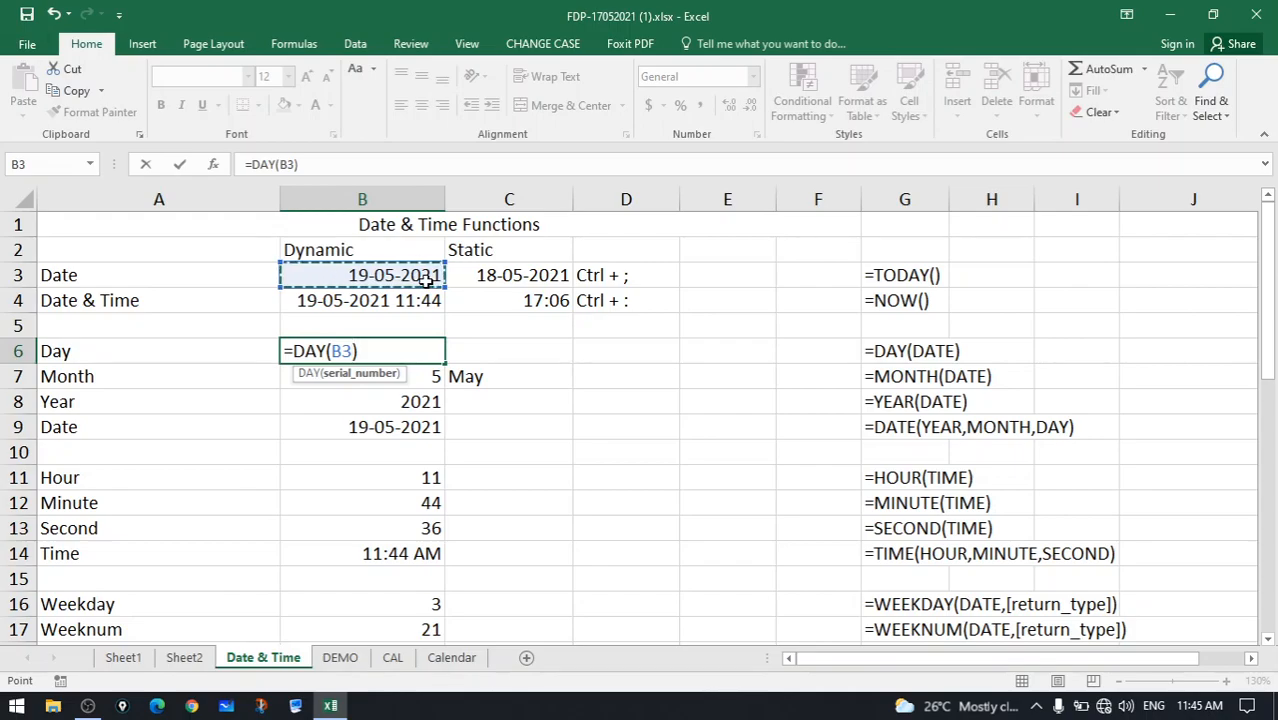
{"action": "key", "text": "Return"}
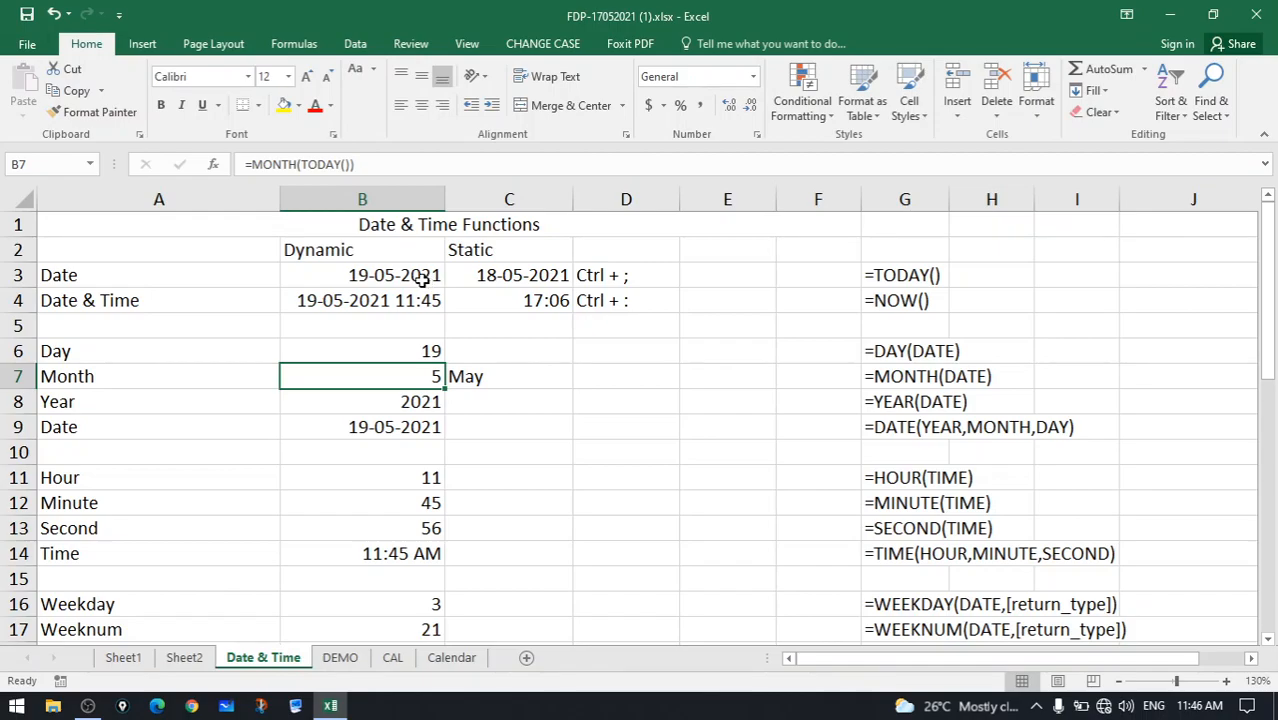
{"action": "left_click", "coordinate": [424, 348]}
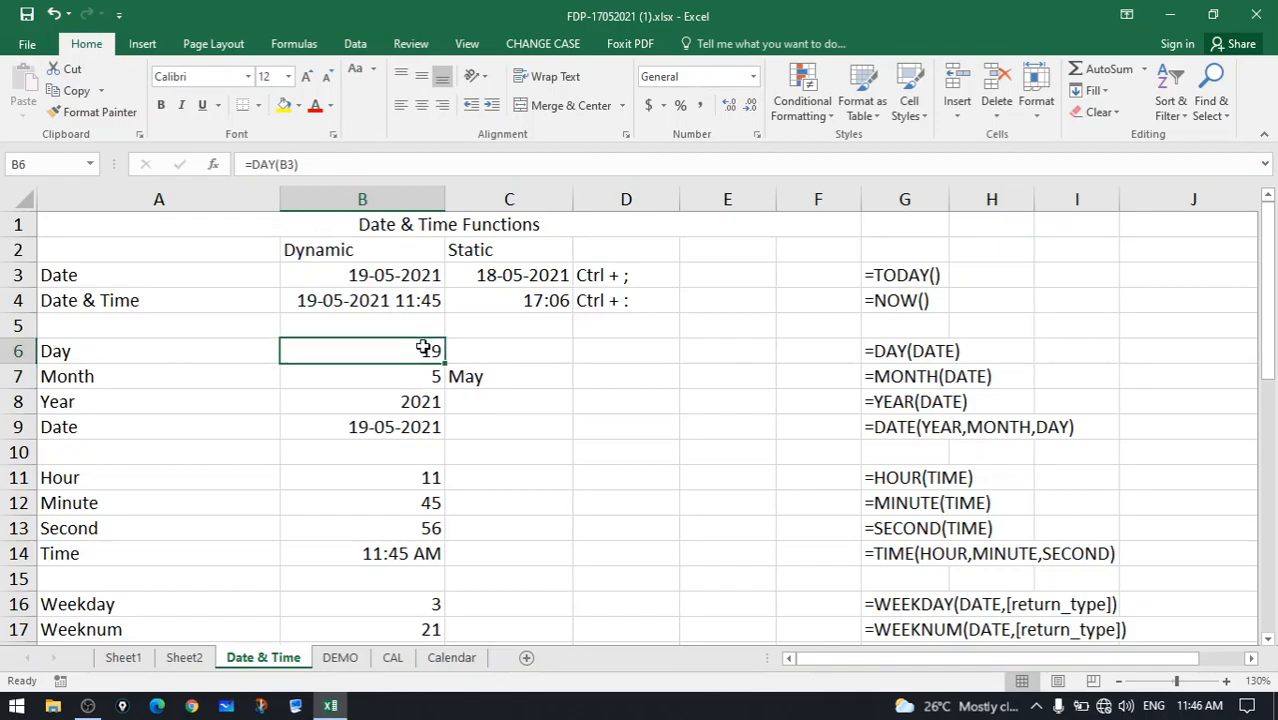
Replace the TODAY() argument of the Month formula in B7 with a reference to the dynamic date, giving =MONTH(B3).
{"action": "left_click", "coordinate": [186, 377]}
{"action": "left_click", "coordinate": [397, 382]}
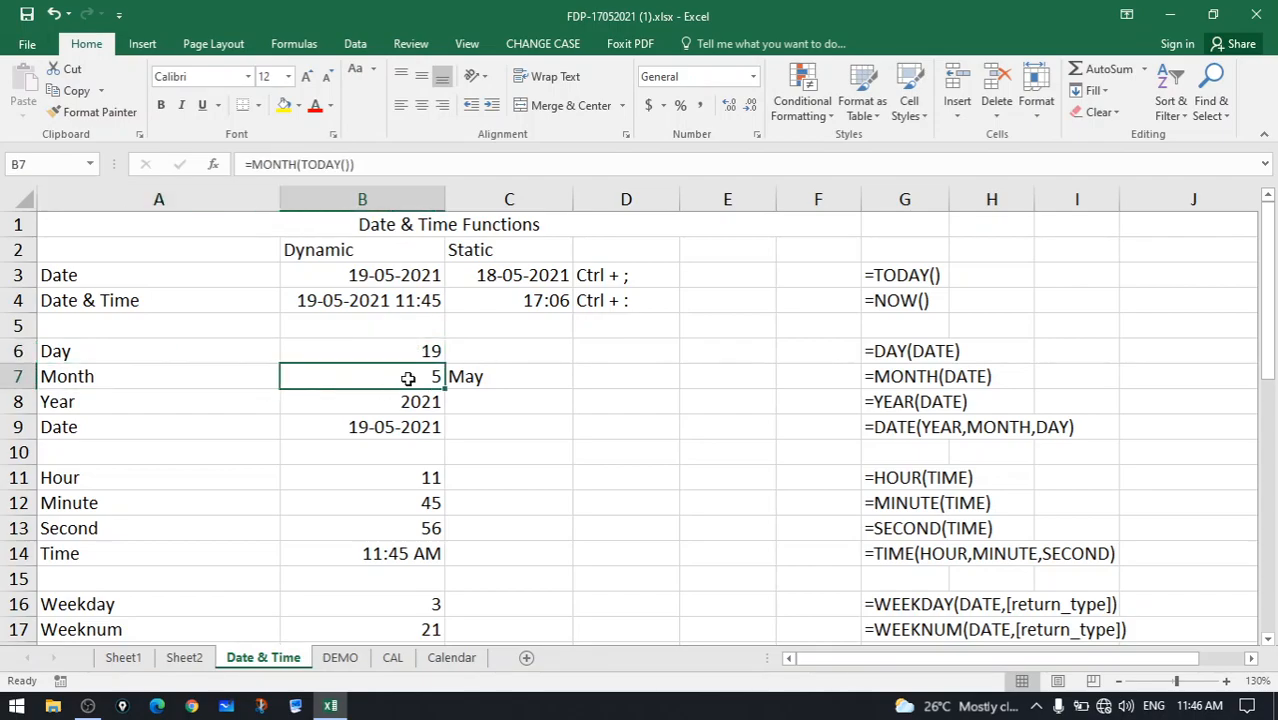
{"action": "double_click", "coordinate": [408, 378]}
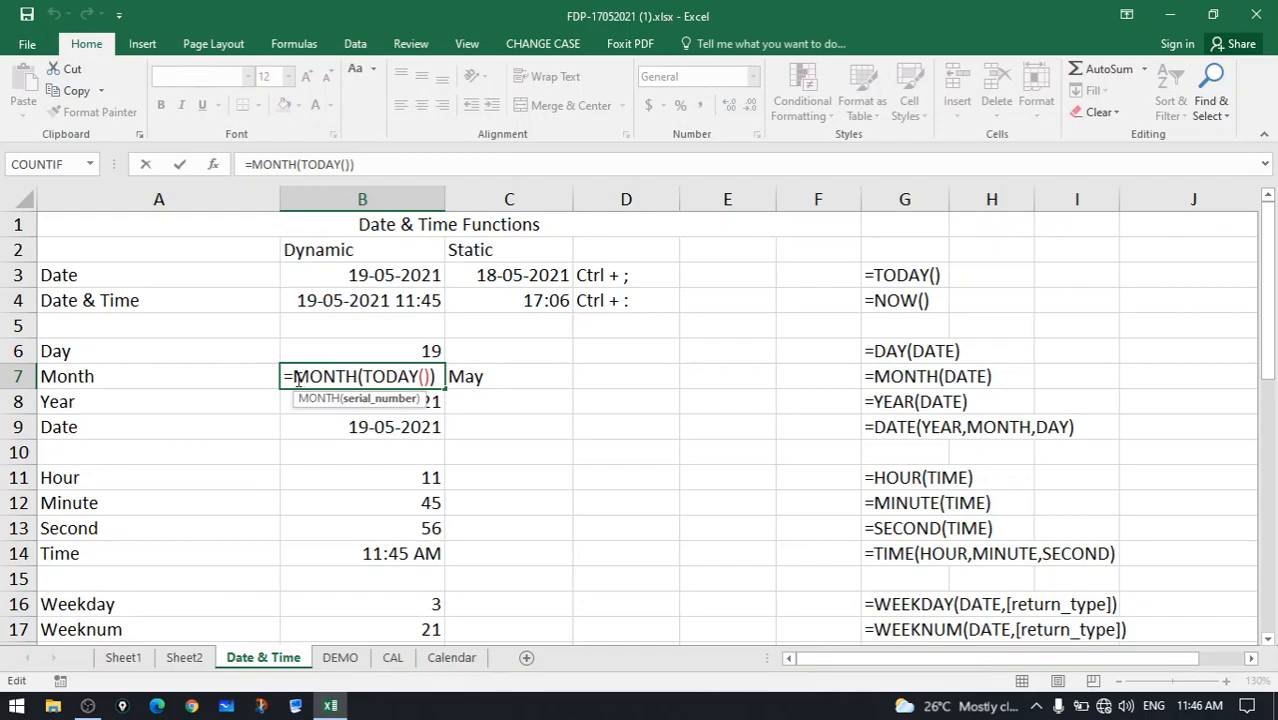
{"action": "left_click_drag", "start_coordinate": [294, 378], "coordinate": [427, 377]}
{"action": "left_click", "coordinate": [365, 376]}
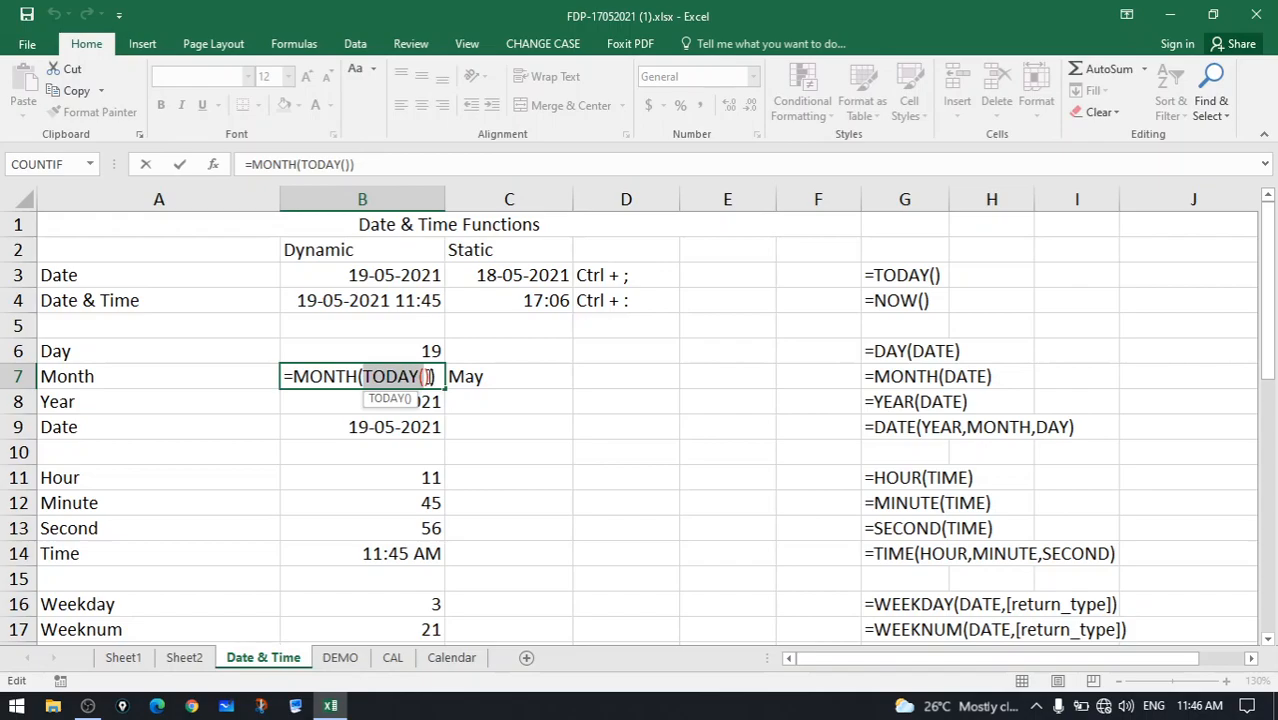
{"action": "key", "text": "BackSpace"}
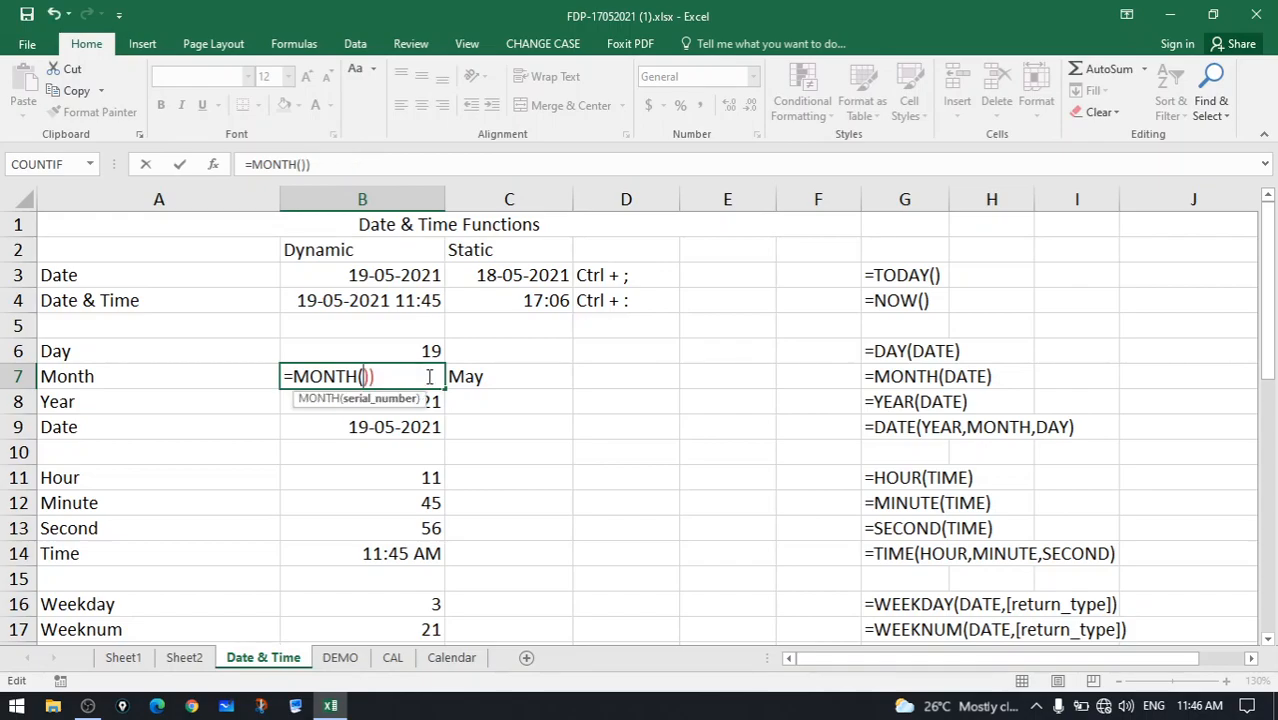
{"action": "key", "text": "Delete"}
{"action": "left_click", "coordinate": [431, 280]}
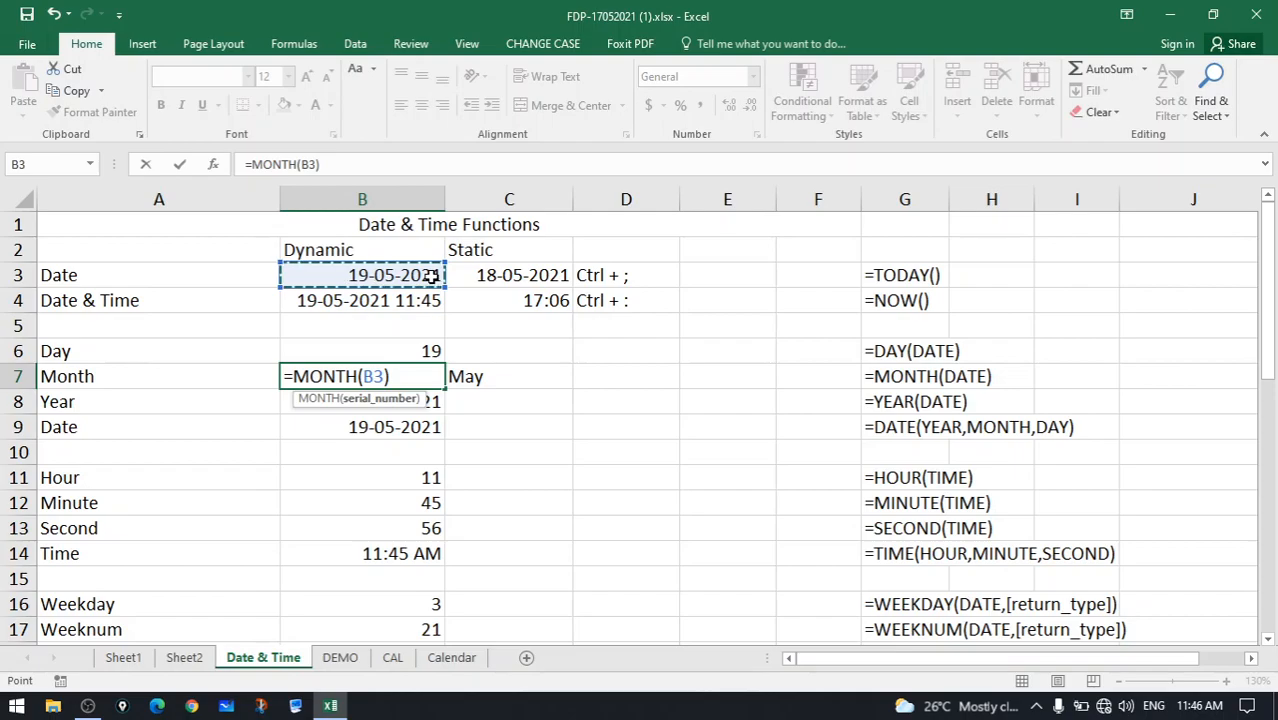
{"action": "key", "text": "Return"}
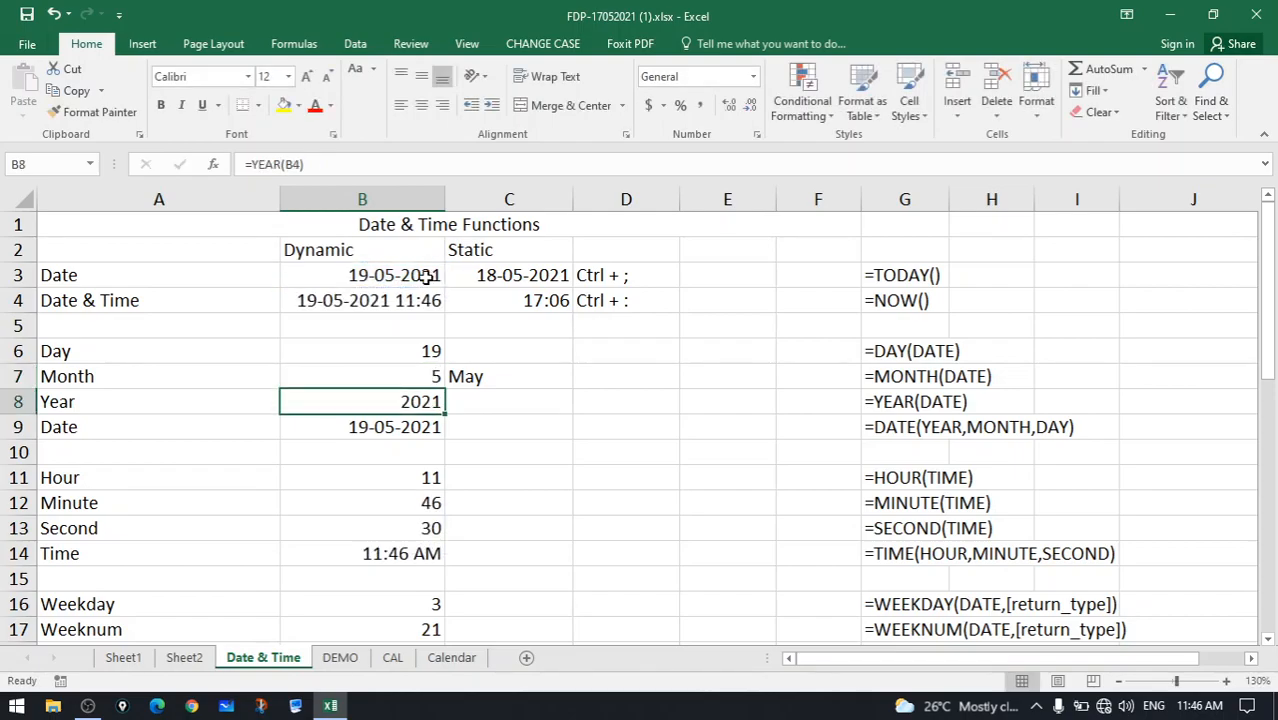
Copy the complete month-name formula from cell C7, including its IFERROR and CHOOSE functions.
{"action": "left_click", "coordinate": [401, 377]}
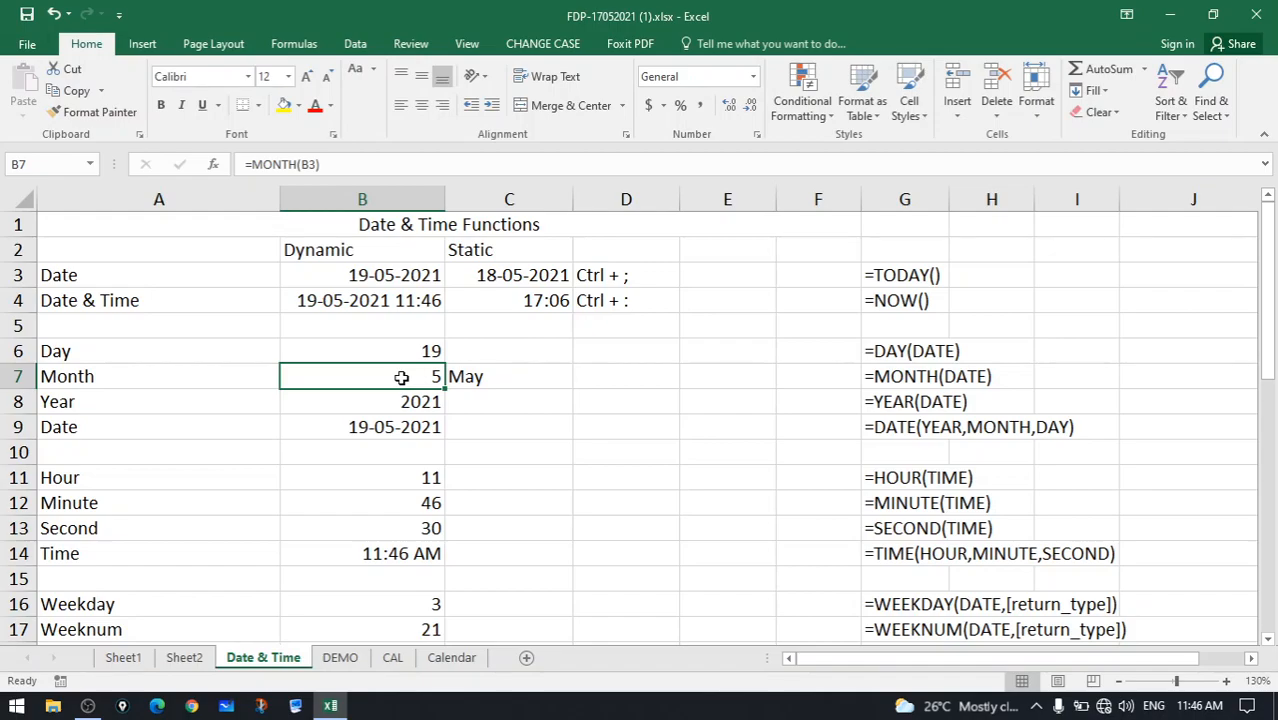
{"action": "left_click", "coordinate": [499, 379]}
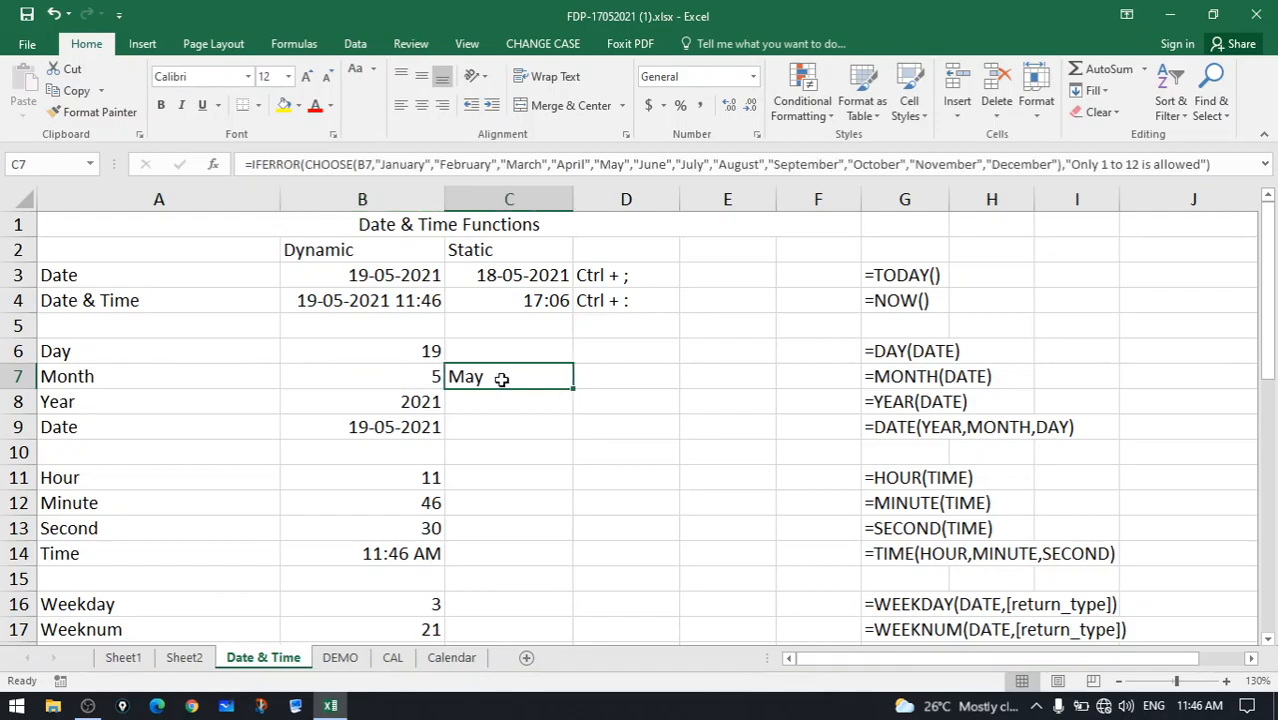
{"action": "left_click", "coordinate": [429, 377]}
{"action": "left_click", "coordinate": [484, 376]}
{"action": "double_click", "coordinate": [484, 376]}
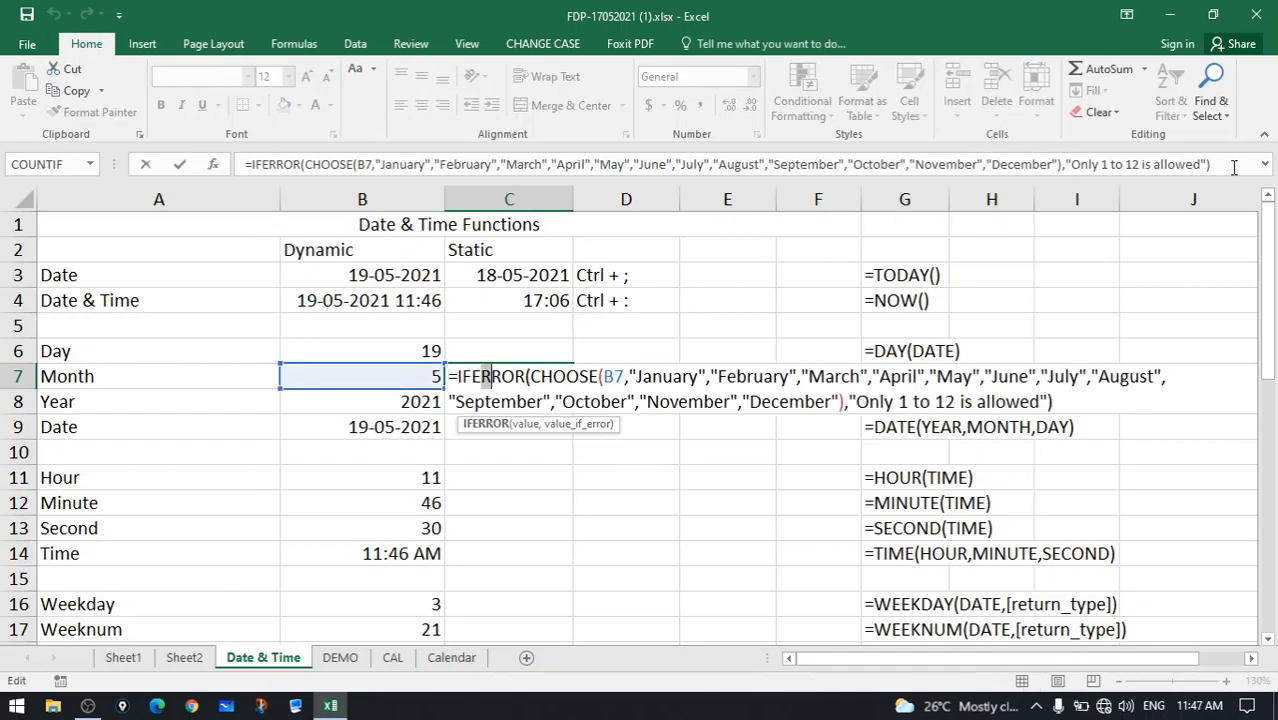
{"action": "left_click_drag", "start_coordinate": [769, 196], "coordinate": [192, 154]}
{"action": "key", "text": "ctrl+c"}
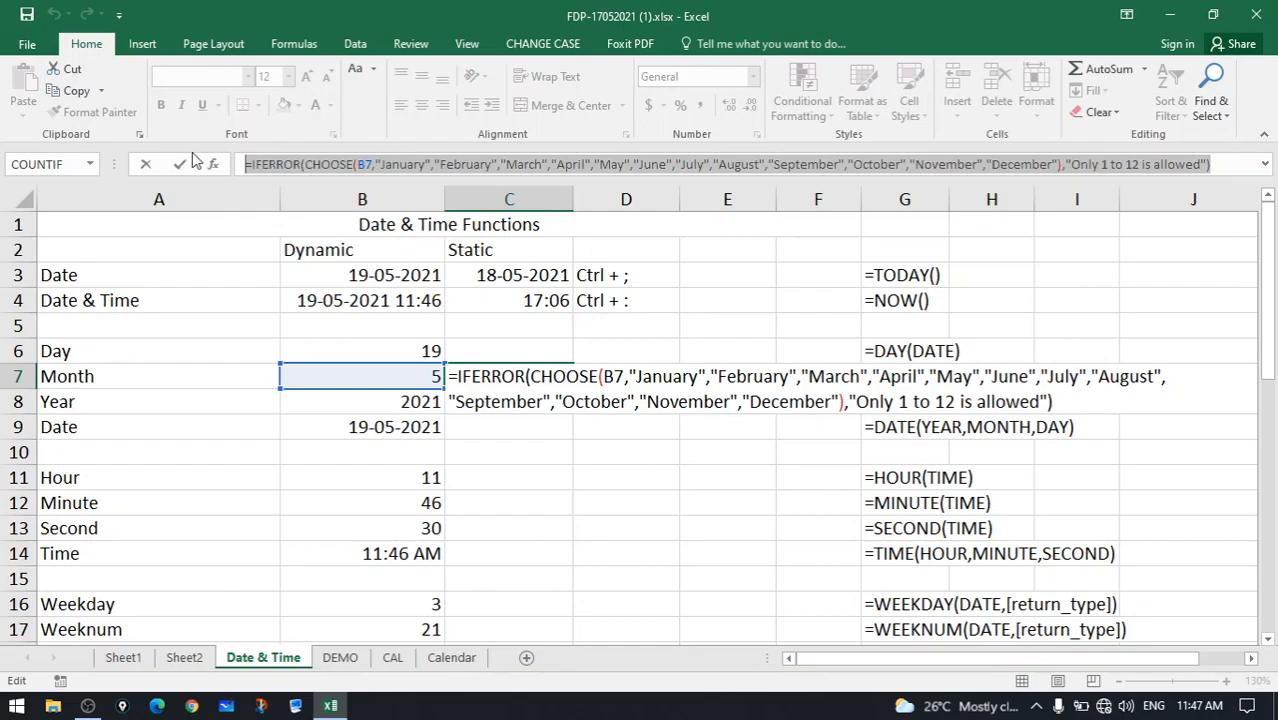
Open Notepad and paste the copied formula into a blank document.
{"action": "key", "text": "super"}
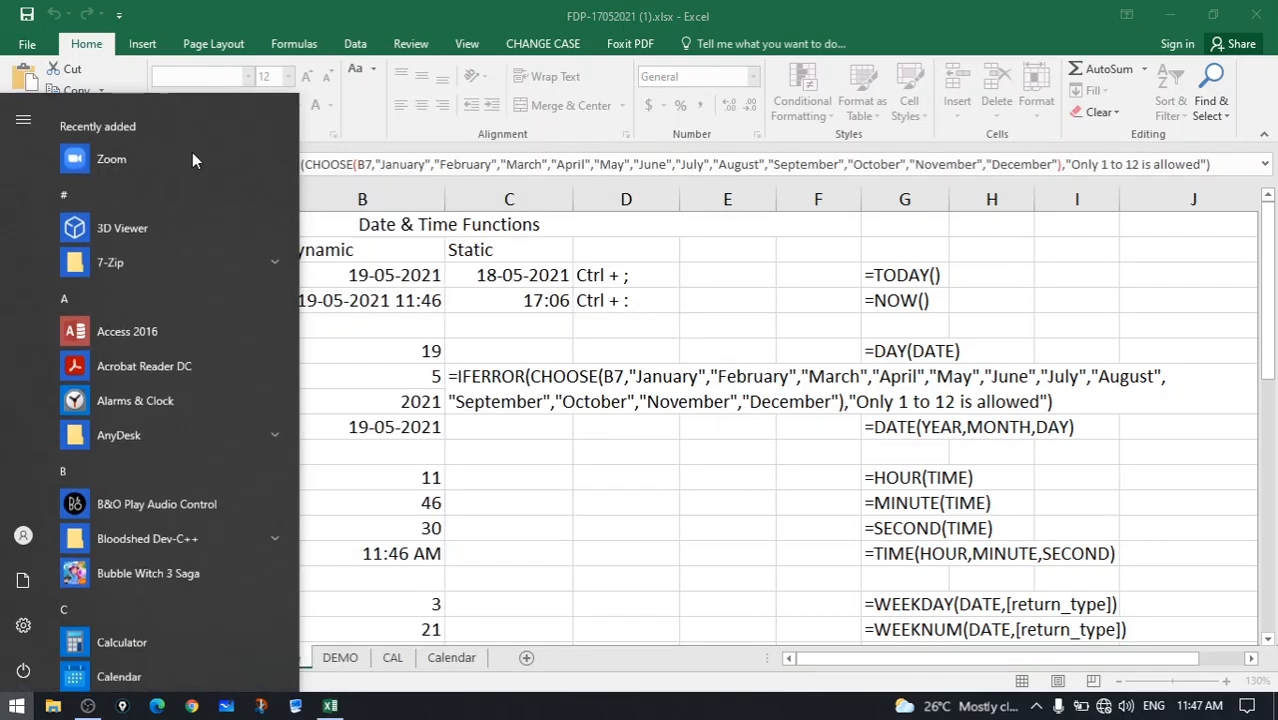
{"action": "type", "text": "t"}
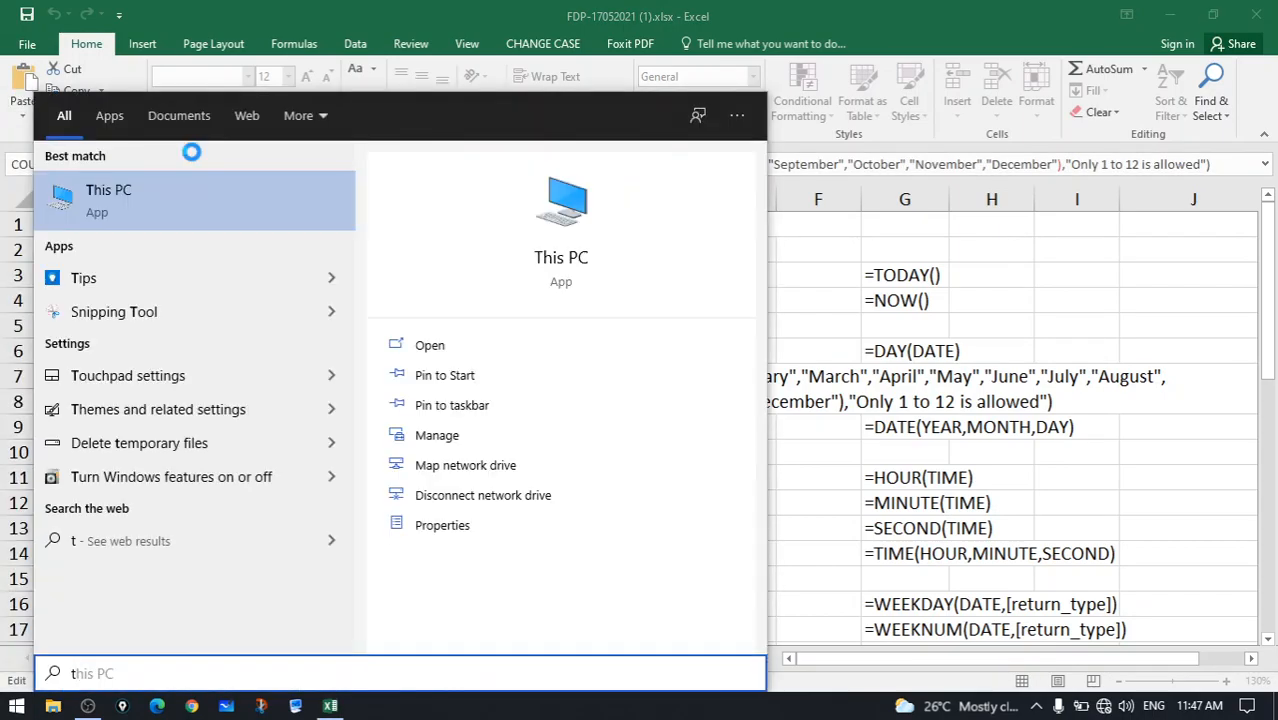
{"action": "key", "text": "BackSpace"}
{"action": "type", "text": "not"}
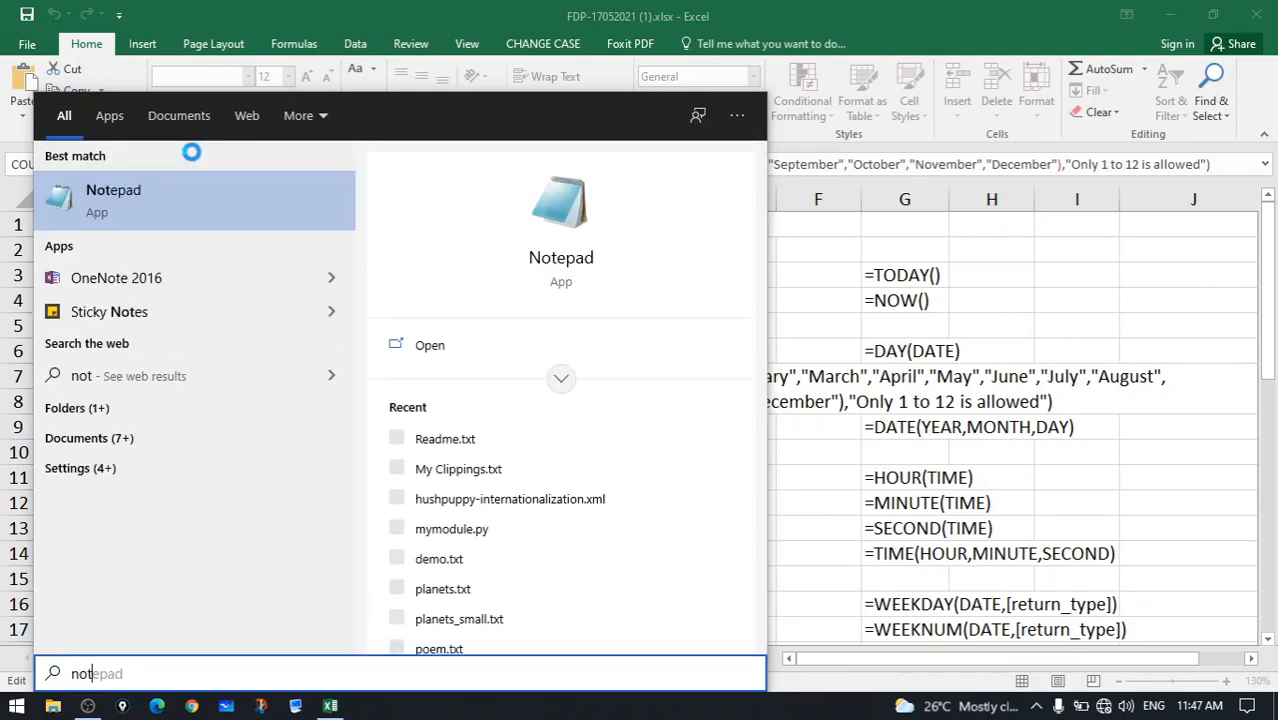
{"action": "left_click", "coordinate": [208, 200]}
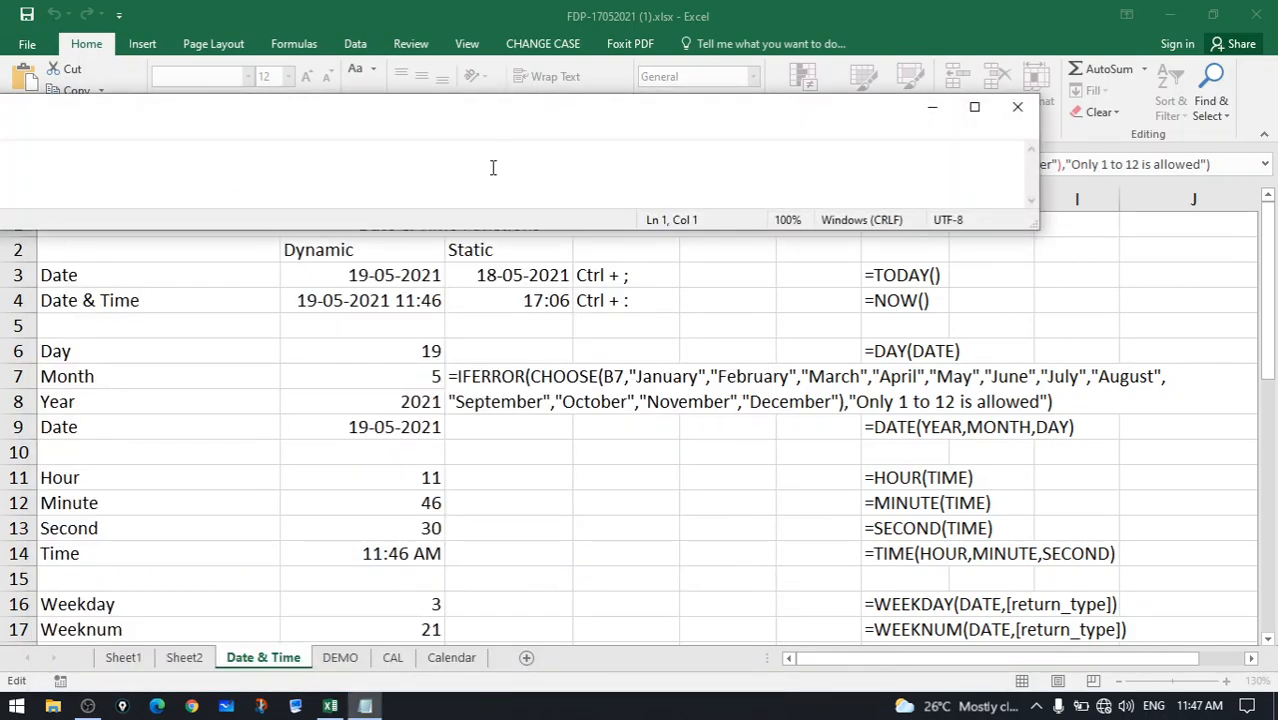
{"action": "key", "text": "ctrl+v"}
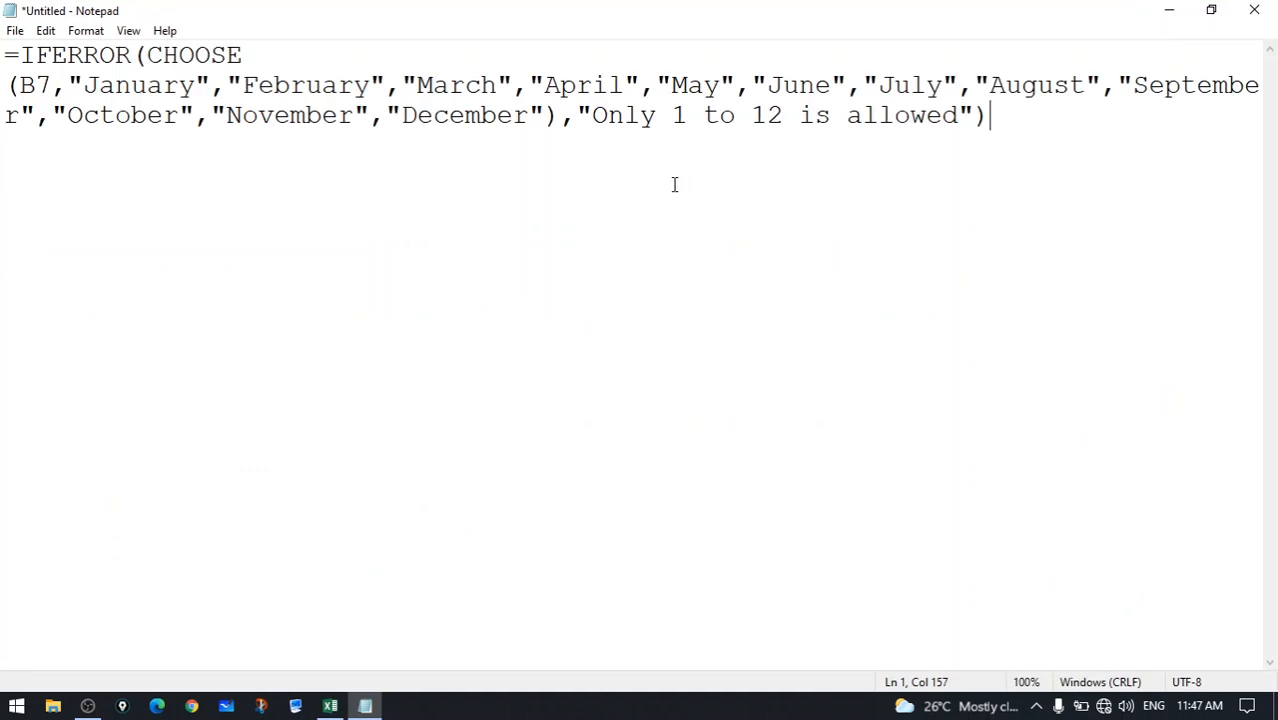
Copy the CHOOSE(B7,"January"…"December") part of the formula and paste it separately a few lines below the full formula.
{"action": "left_click", "coordinate": [152, 56]}
{"action": "left_click_drag", "start_coordinate": [155, 56], "coordinate": [560, 117]}
{"action": "key", "text": "ctrl+c"}
{"action": "left_click", "coordinate": [515, 286]}
{"action": "double_click", "coordinate": [458, 363]}
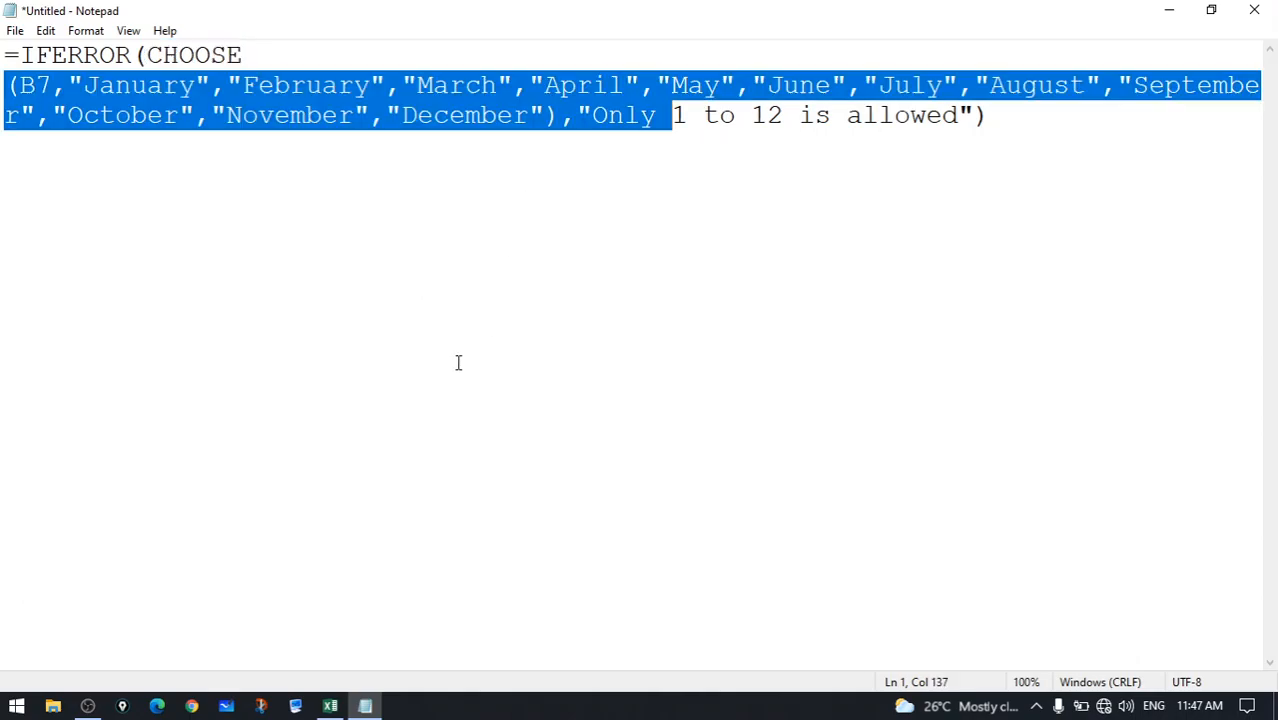
{"action": "key", "text": "Right"}
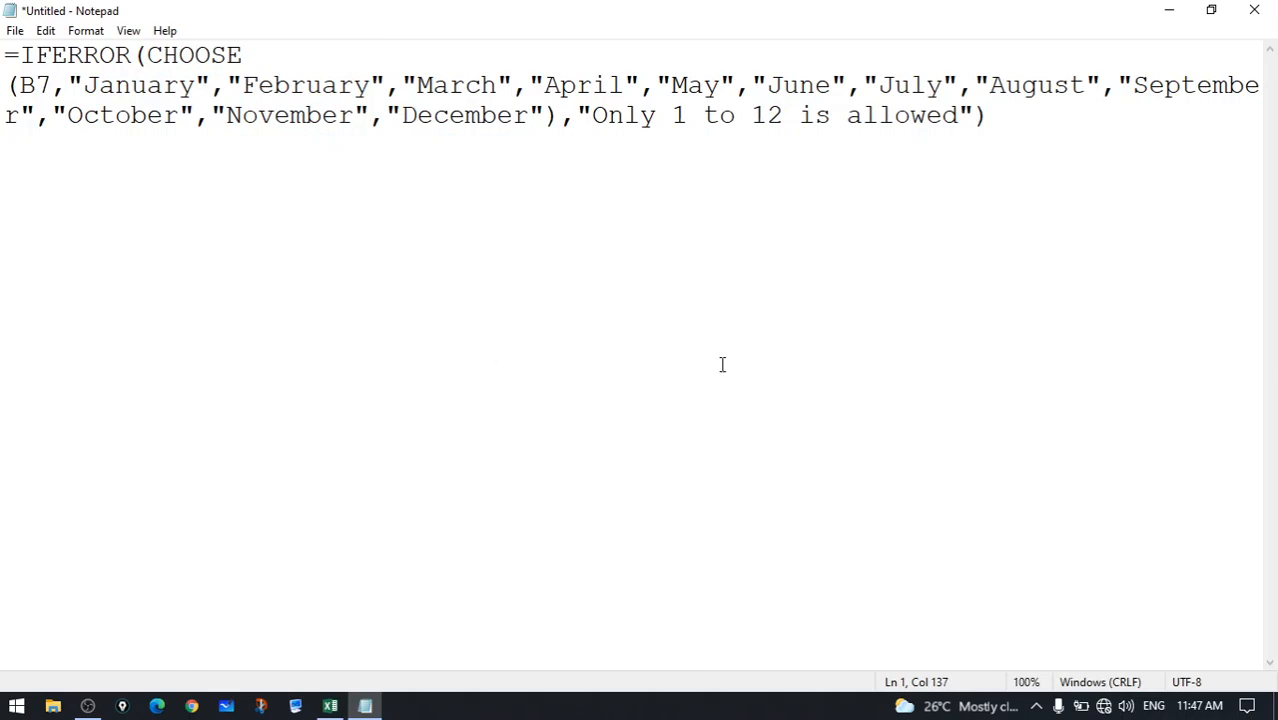
{"action": "left_click", "coordinate": [1066, 141]}
{"action": "key", "text": "Return"}
{"action": "key", "text": "Return"}
{"action": "key", "text": "Return"}
{"action": "key", "text": "ctrl+v"}
Examine the index B7 and the January to December values of the separated CHOOSE function, and return to Excel.
{"action": "left_click", "coordinate": [20, 236]}
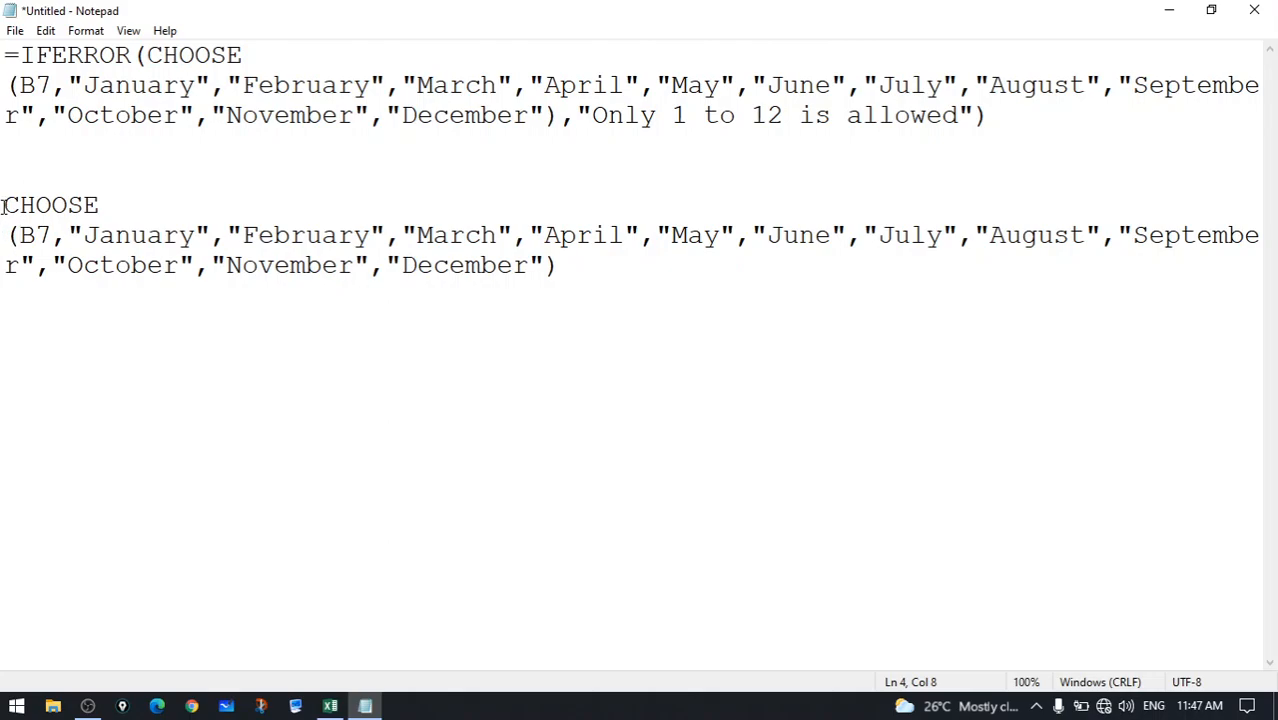
{"action": "scroll", "coordinate": [5, 205], "scroll_direction": "down", "scroll_amount": 3}
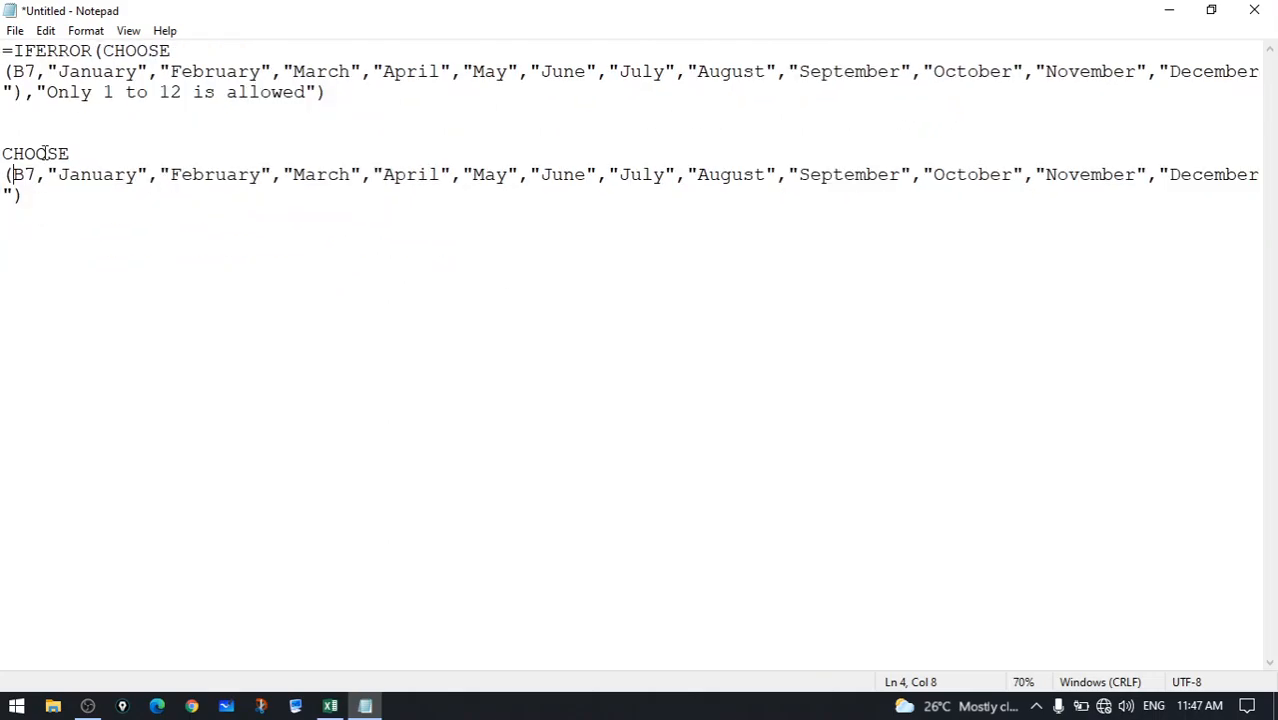
{"action": "left_click_drag", "start_coordinate": [70, 153], "coordinate": [14, 175]}
{"action": "left_click", "coordinate": [37, 175]}
{"action": "triple_click", "coordinate": [98, 180]}
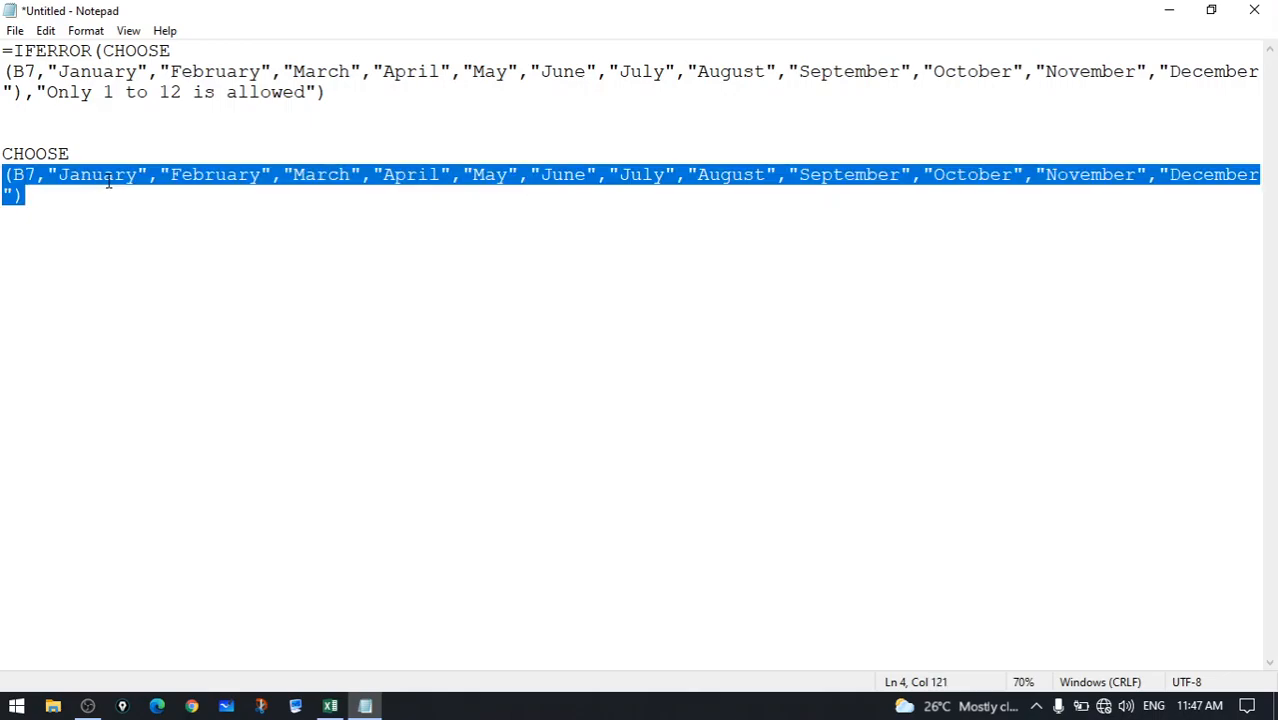
{"action": "left_click", "coordinate": [105, 175]}
{"action": "left_click", "coordinate": [214, 174]}
{"action": "triple_click", "coordinate": [214, 174]}
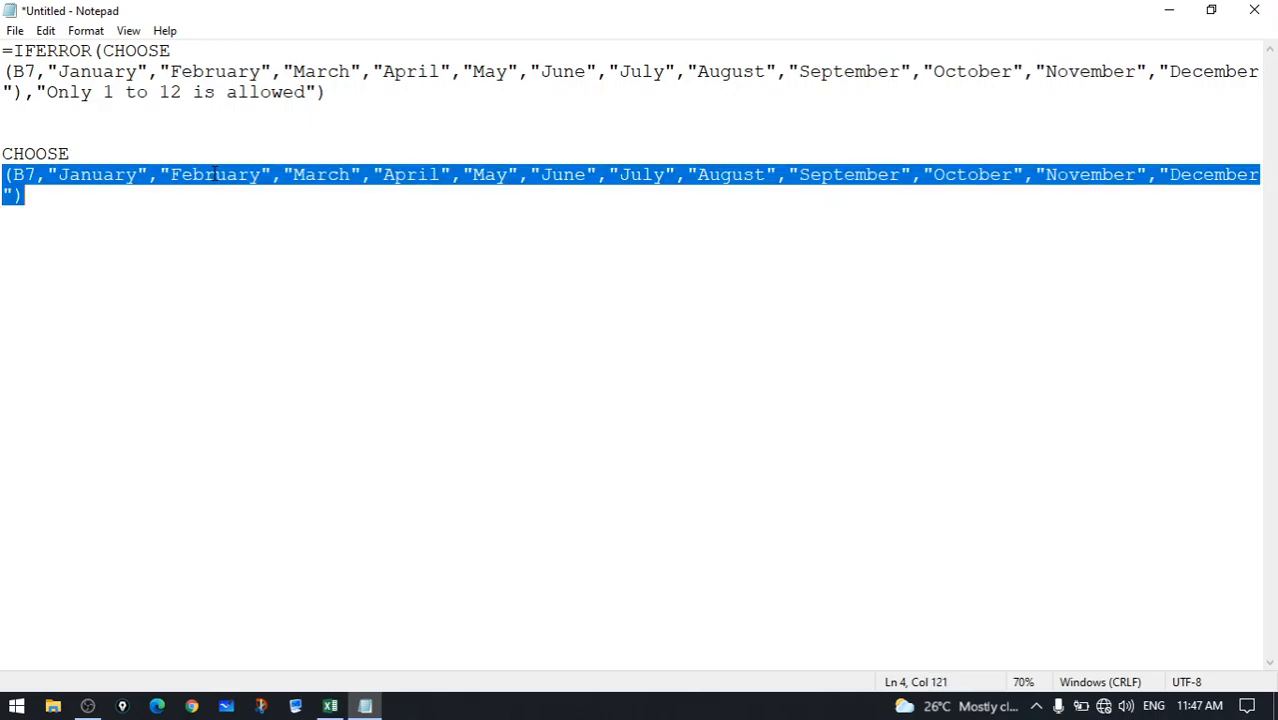
{"action": "left_click", "coordinate": [340, 176]}
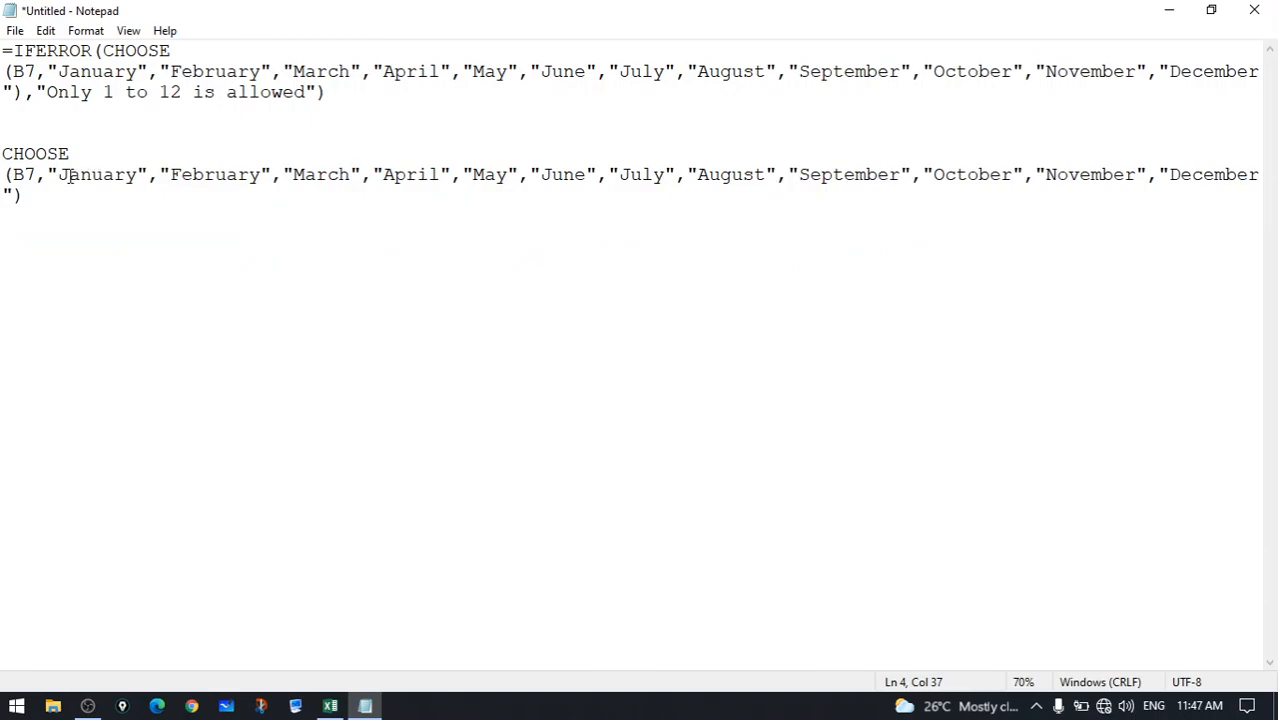
{"action": "left_click_drag", "start_coordinate": [60, 176], "coordinate": [28, 198]}
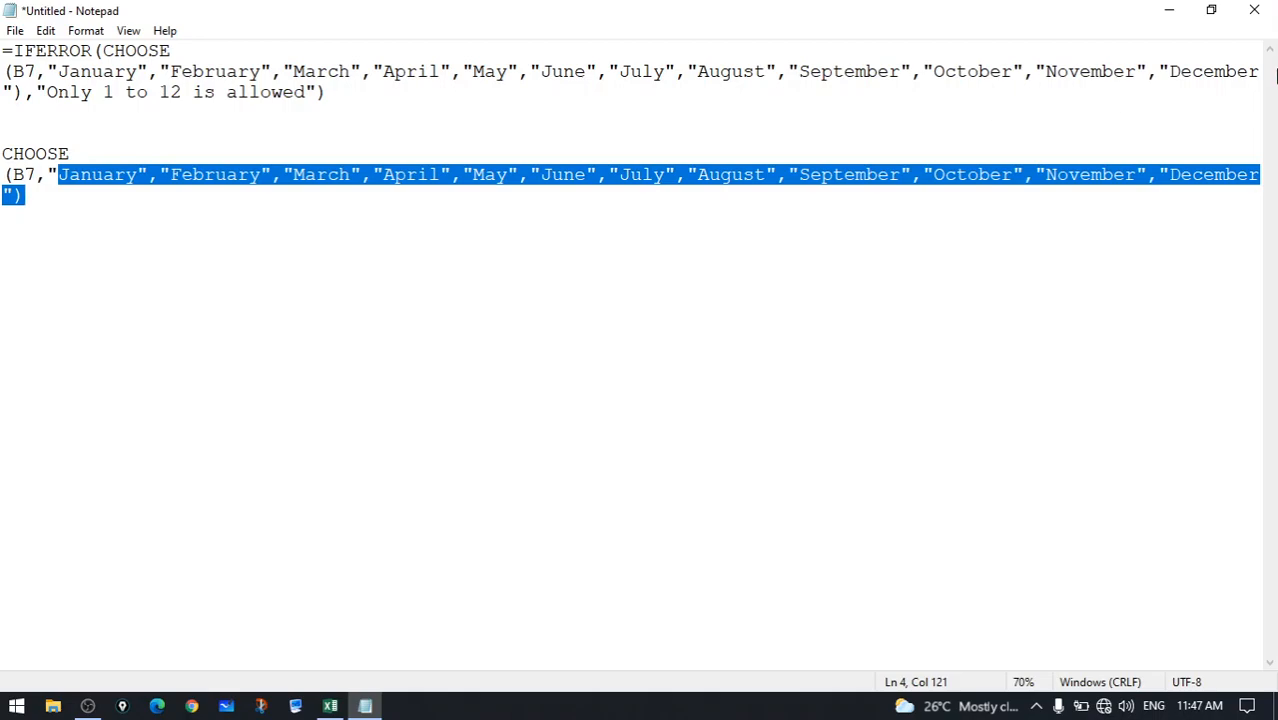
{"action": "left_click", "coordinate": [1168, 10]}
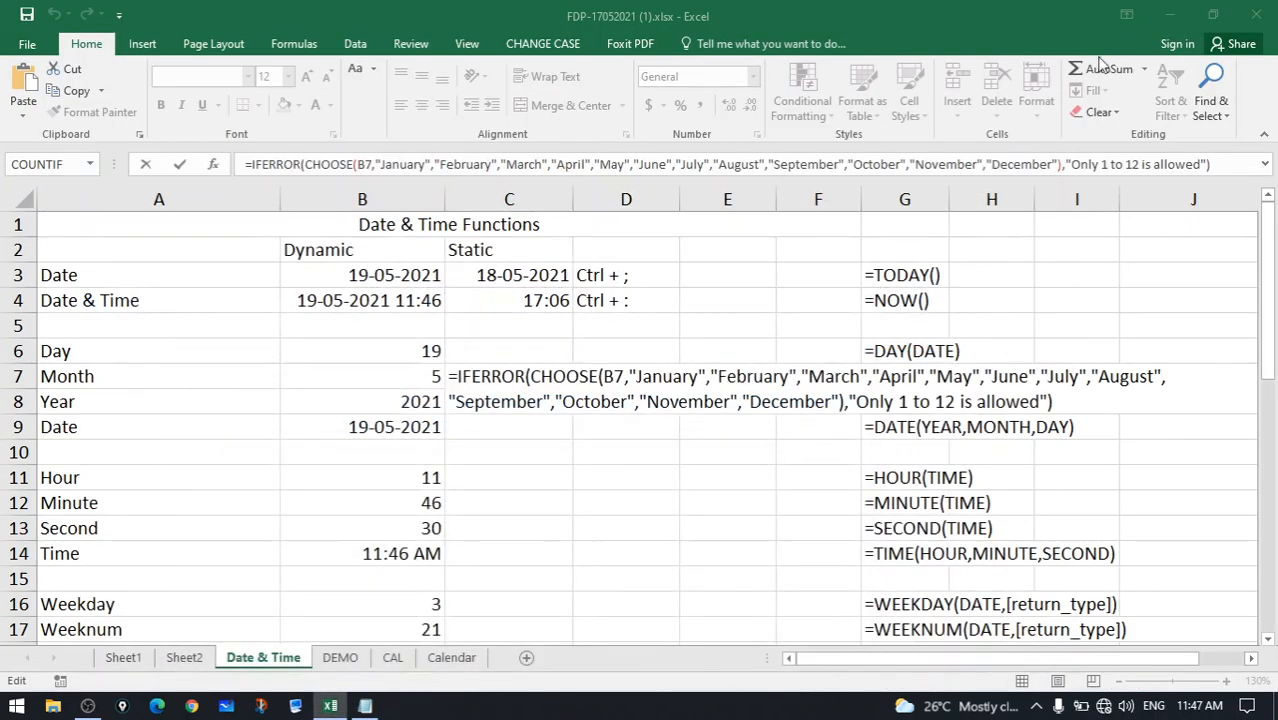
{"action": "type", "text": "="}
{"action": "left_click", "coordinate": [409, 401]}
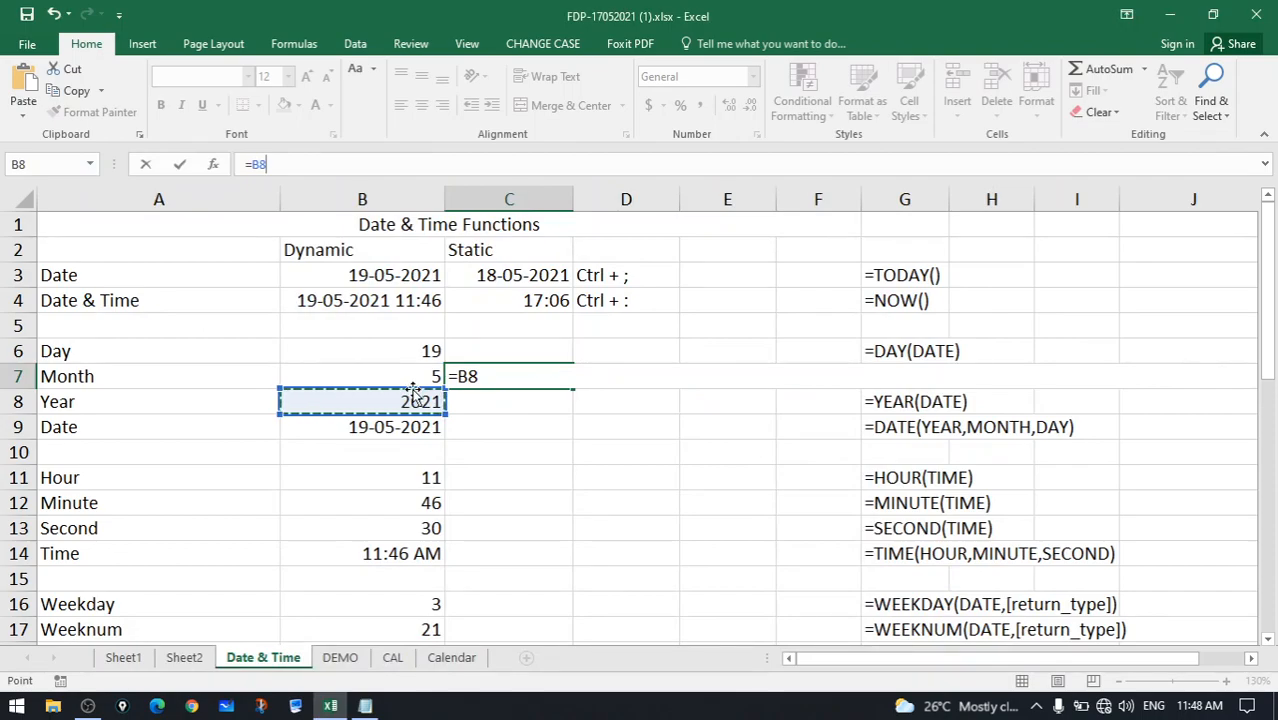
{"action": "key", "text": "Escape"}
Overwrite the Month formula in B7 with the number 5 and after that with 9 to test the month name in C7.
{"action": "left_click", "coordinate": [420, 384]}
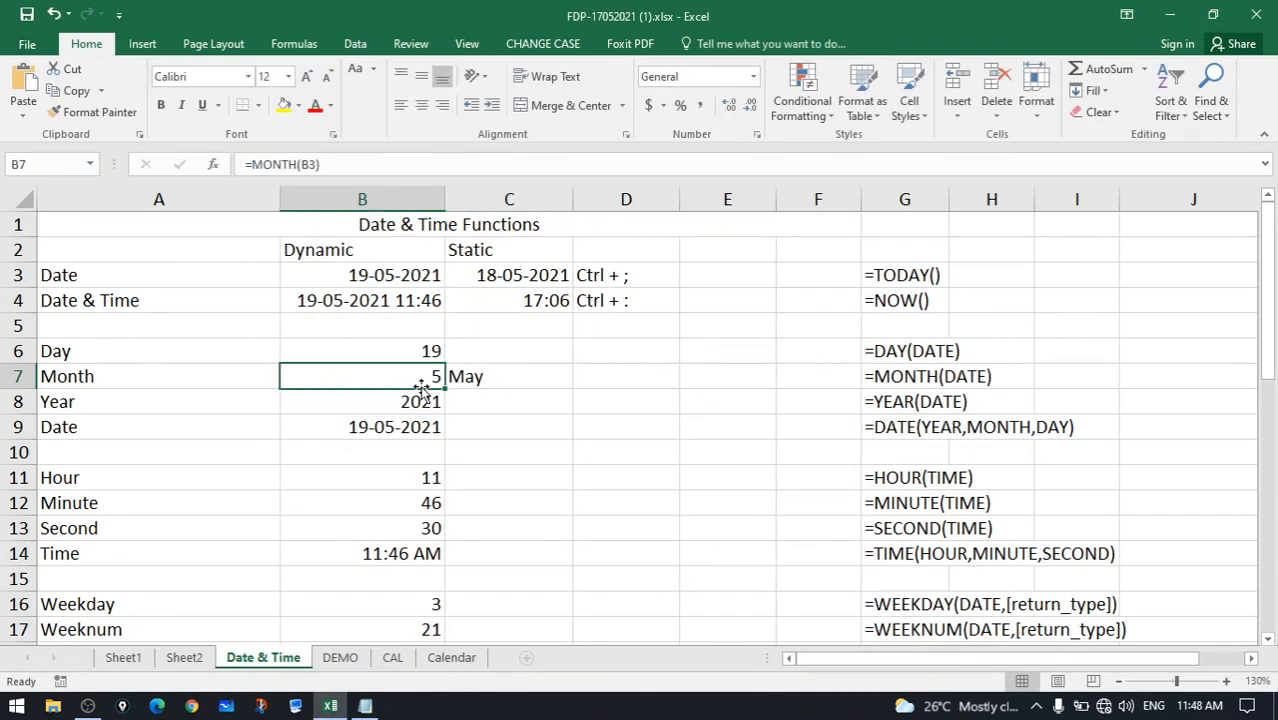
{"action": "left_click", "coordinate": [493, 381]}
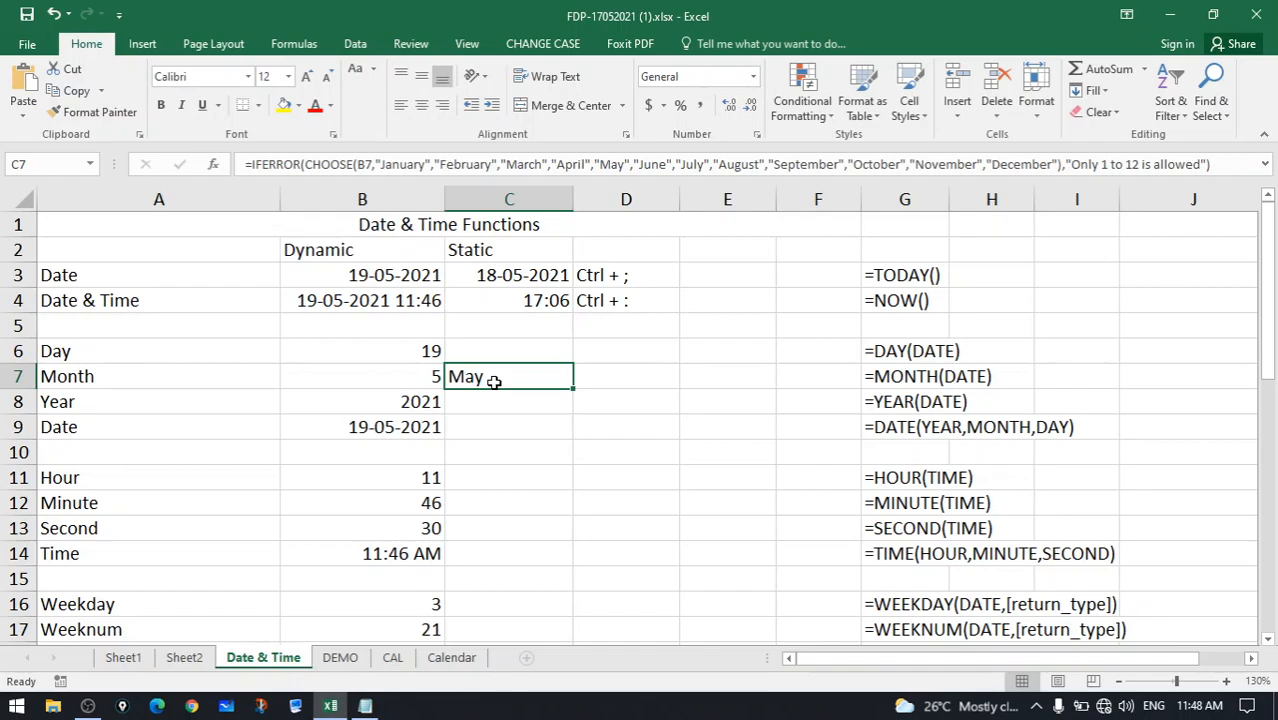
{"action": "left_click", "coordinate": [388, 372]}
{"action": "type", "text": "5"}
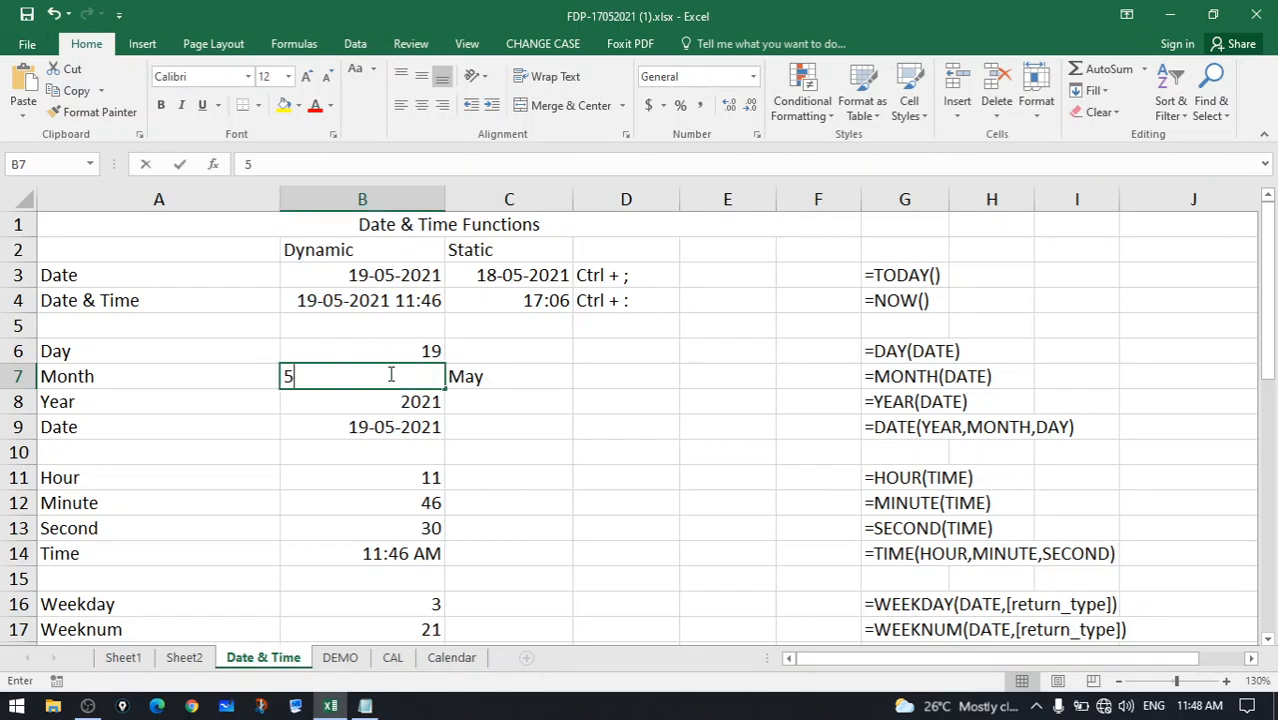
{"action": "key", "text": "Return"}
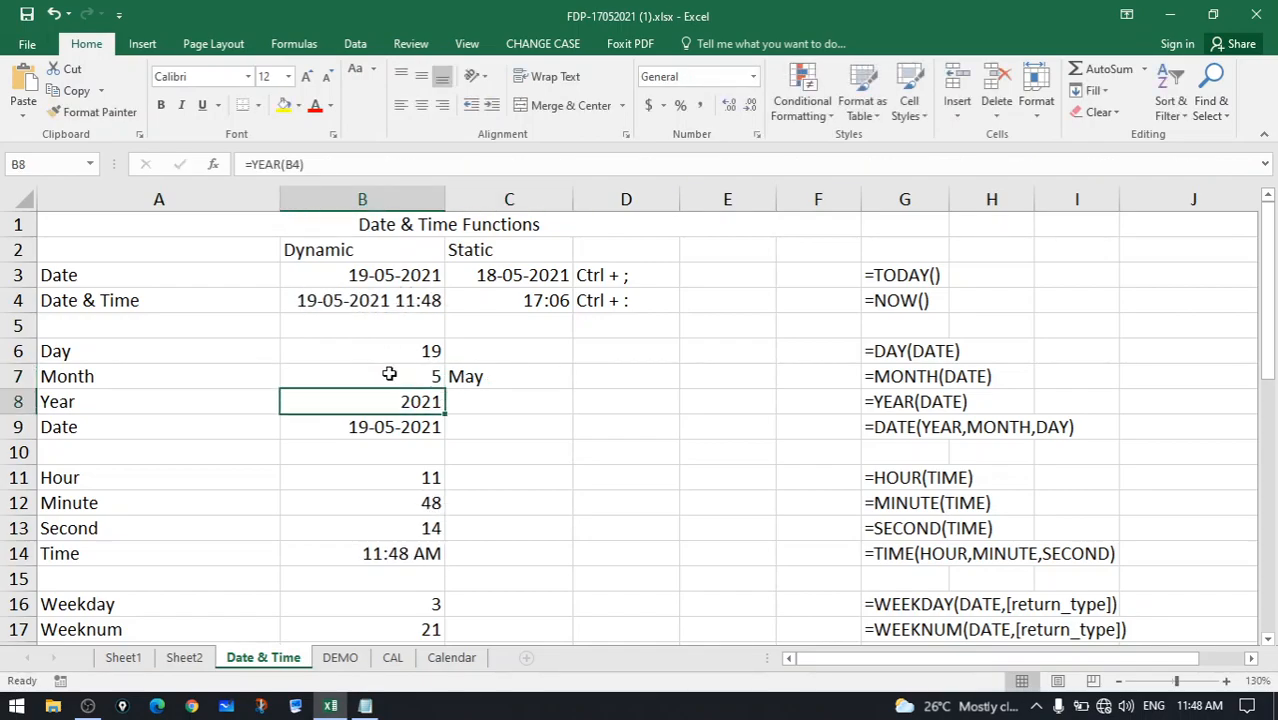
{"action": "left_click", "coordinate": [389, 373]}
{"action": "type", "text": "9"}
{"action": "key", "text": "Return"}
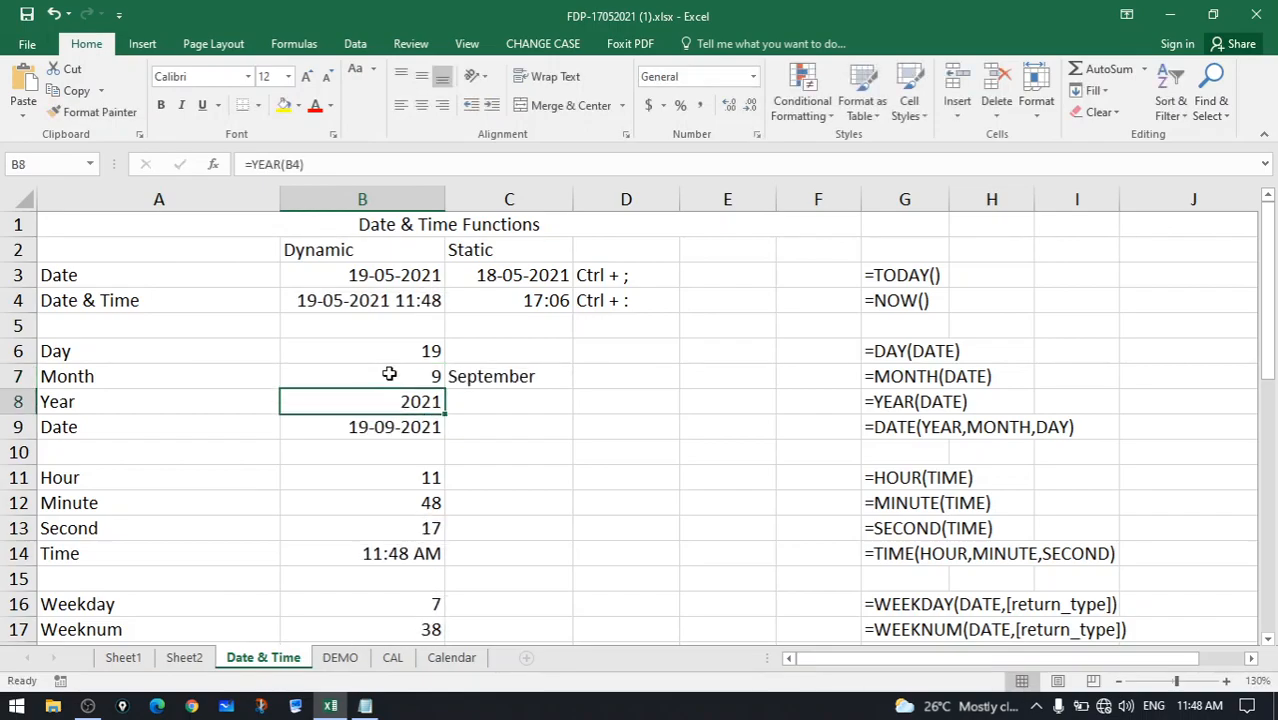
Set the month number in B7 to 18 to test an out-of-range value.
{"action": "left_click", "coordinate": [389, 373]}
{"action": "type", "text": "18"}
{"action": "key", "text": "Return"}
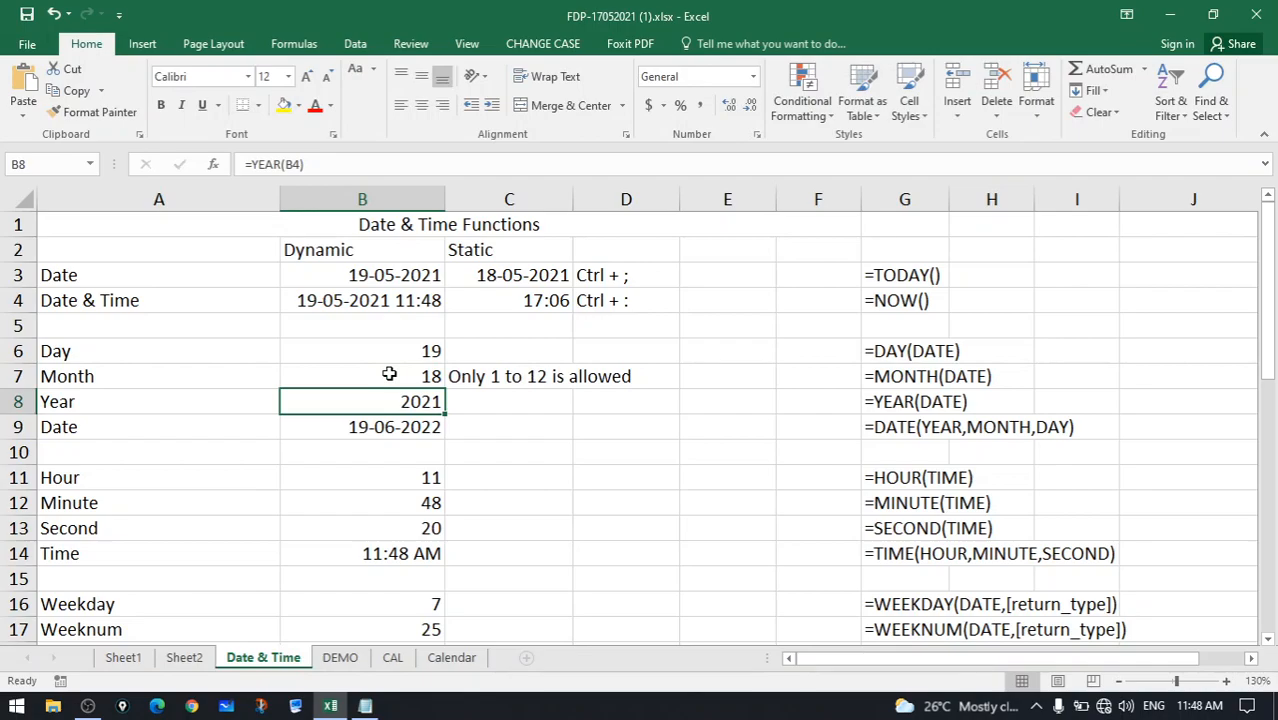
Examine the IFERROR function that begins the month-name formula in C7.
{"action": "left_click", "coordinate": [454, 375]}
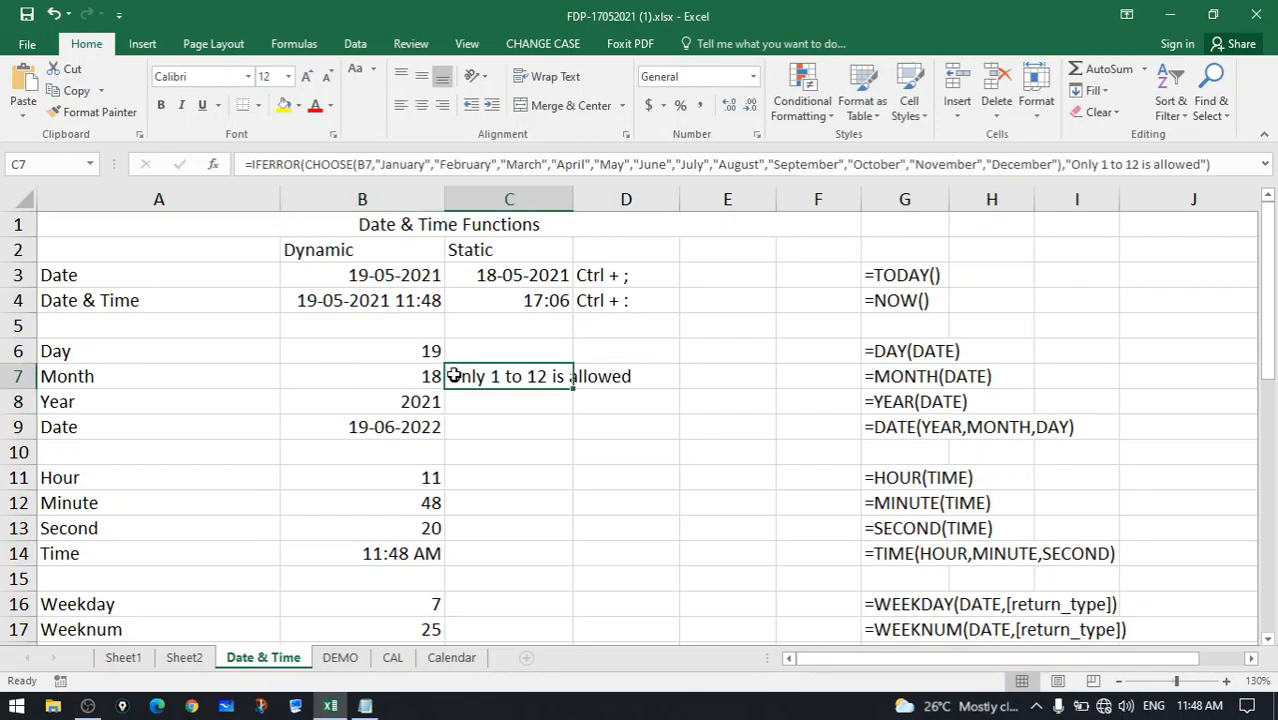
{"action": "left_click", "coordinate": [300, 164]}
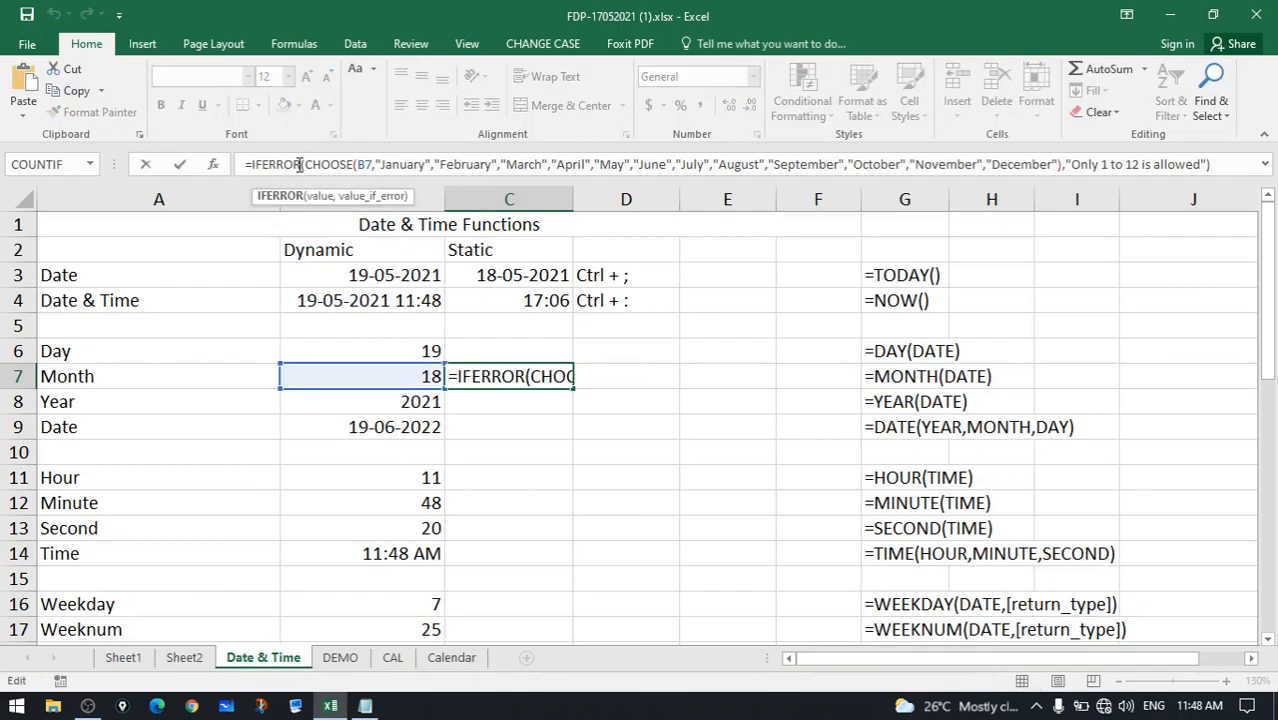
{"action": "key", "text": "shift+Left"}
{"action": "key", "text": "shift+Left"}
{"action": "key", "text": "shift+Left"}
{"action": "key", "text": "shift+Left"}
{"action": "key", "text": "shift+Left"}
{"action": "key", "text": "shift+Left"}
{"action": "key", "text": "shift+Left"}
{"action": "key", "text": "shift+Left"}
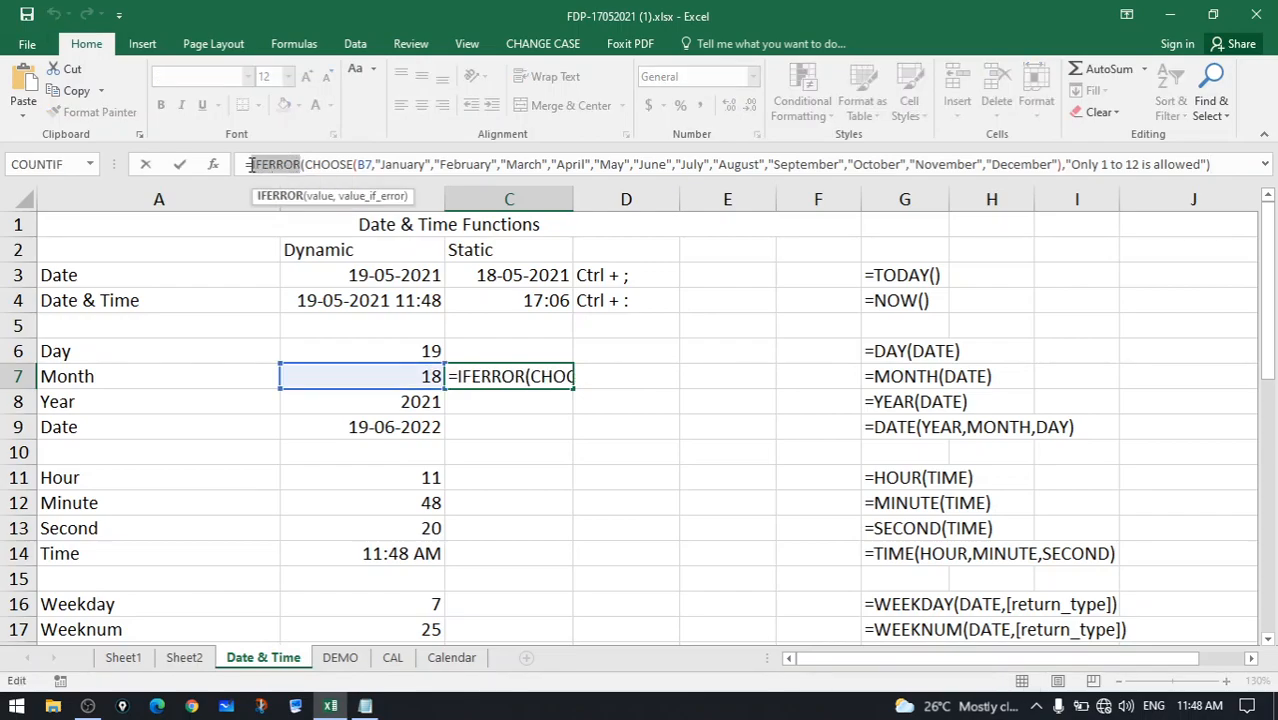
Examine the nested CHOOSE expression and the "Only 1 to 12 is allowed" fallback text as the two IFERROR arguments in C7.
{"action": "left_click", "coordinate": [306, 164]}
{"action": "key", "text": "shift+Right"}
{"action": "key", "text": "shift+Right"}
{"action": "key", "text": "shift+Right"}
{"action": "key", "text": "shift+Right"}
{"action": "key", "text": "shift+Right"}
{"action": "key", "text": "shift+Right"}
{"action": "key", "text": "shift+Right"}
{"action": "key", "text": "shift+Right"}
{"action": "key", "text": "shift+Right"}
{"action": "key", "text": "shift+Right"}
{"action": "key", "text": "shift+Right"}
{"action": "key", "text": "shift+Right"}
{"action": "key", "text": "shift+Right"}
{"action": "key", "text": "shift+Right"}
{"action": "key", "text": "shift+Right"}
{"action": "key", "text": "shift+Right"}
{"action": "key", "text": "shift+Right"}
{"action": "key", "text": "shift+Right"}
{"action": "key", "text": "shift+Right"}
{"action": "key", "text": "shift+Right"}
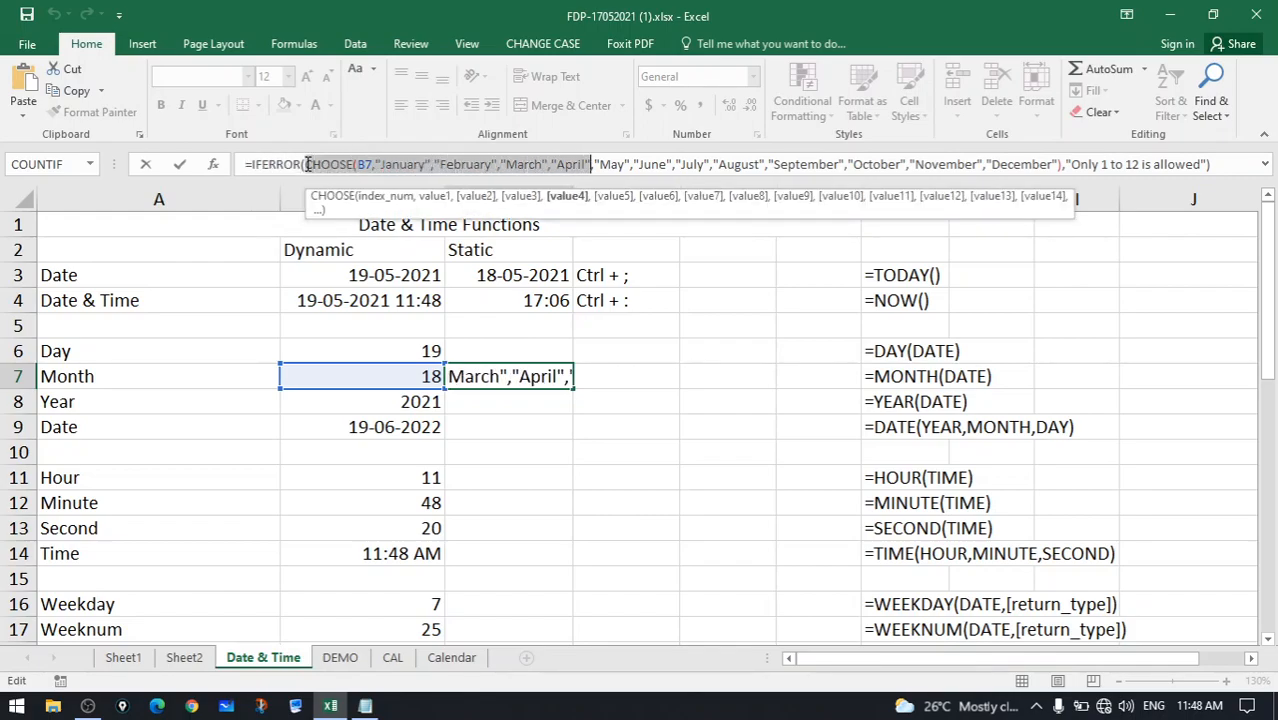
{"action": "key", "text": "shift+Right"}
{"action": "key", "text": "shift+Right"}
{"action": "key", "text": "shift+Right"}
{"action": "key", "text": "shift+Right"}
{"action": "key", "text": "shift+Right"}
{"action": "key", "text": "shift+Right"}
{"action": "key", "text": "shift+Right"}
{"action": "key", "text": "shift+Right"}
{"action": "key", "text": "shift+Right"}
{"action": "key", "text": "shift+Right"}
{"action": "key", "text": "shift+Right"}
{"action": "key", "text": "shift+Right"}
{"action": "key", "text": "shift+Right"}
{"action": "key", "text": "shift+Right"}
{"action": "key", "text": "shift+Right"}
{"action": "key", "text": "shift+Right"}
{"action": "key", "text": "shift+Right"}
{"action": "key", "text": "shift+Right"}
{"action": "key", "text": "shift+Right"}
{"action": "key", "text": "shift+Right"}
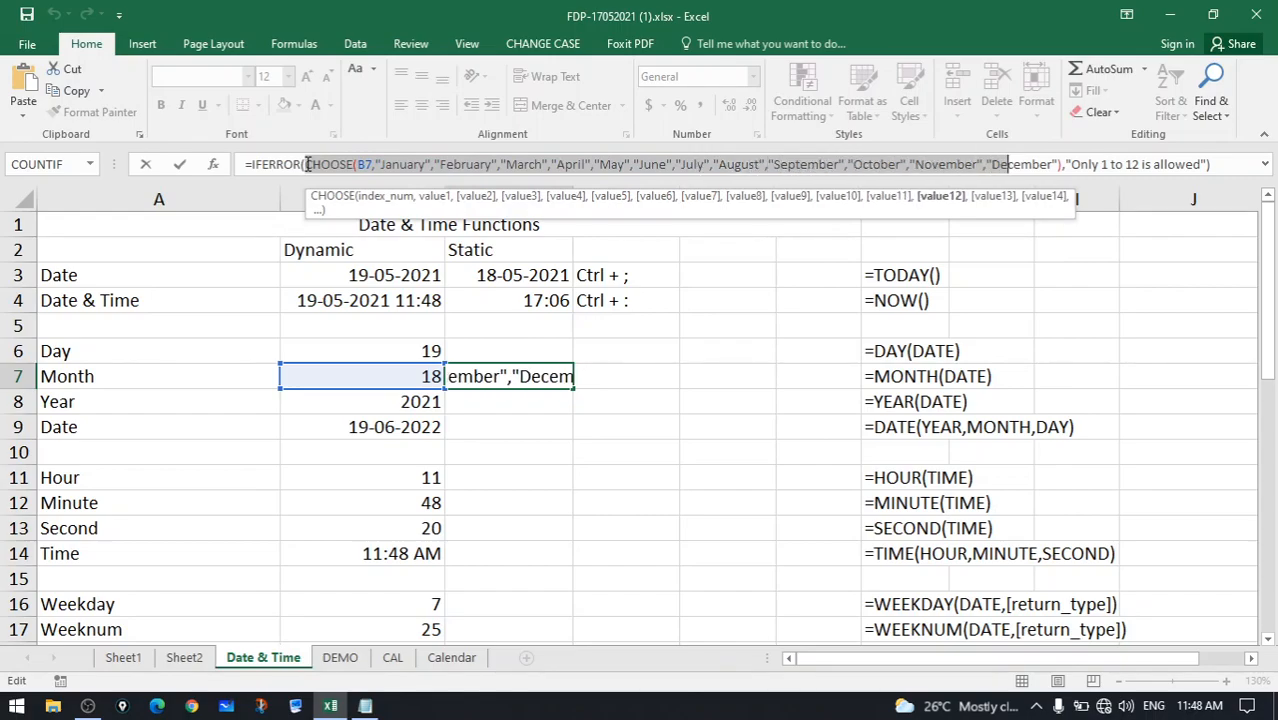
{"action": "key", "text": "shift+Right"}
{"action": "key", "text": "shift+Right"}
{"action": "key", "text": "shift+Right"}
{"action": "key", "text": "shift+Right"}
{"action": "key", "text": "shift+Right"}
{"action": "key", "text": "shift+Right"}
{"action": "key", "text": "shift+Right"}
{"action": "key", "text": "shift+Right"}
{"action": "key", "text": "shift+Right"}
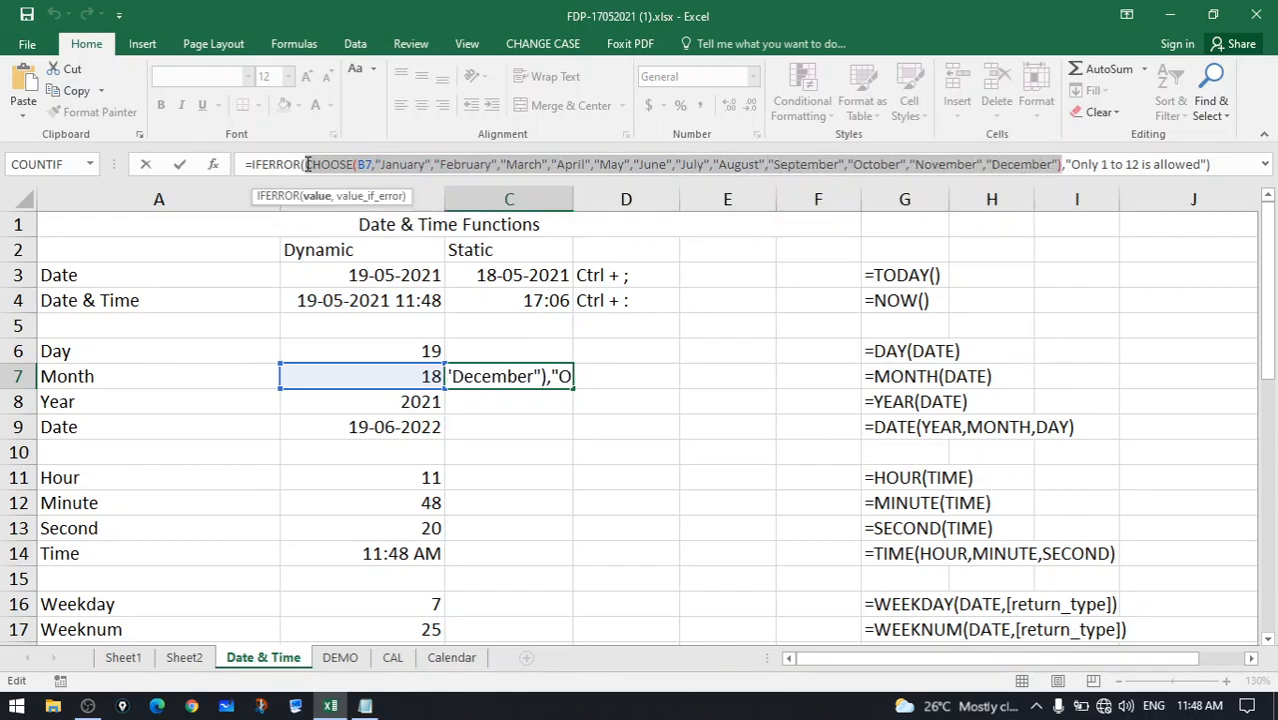
{"action": "left_click", "coordinate": [1080, 165]}
{"action": "left_click_drag", "start_coordinate": [1080, 165], "coordinate": [1199, 166]}
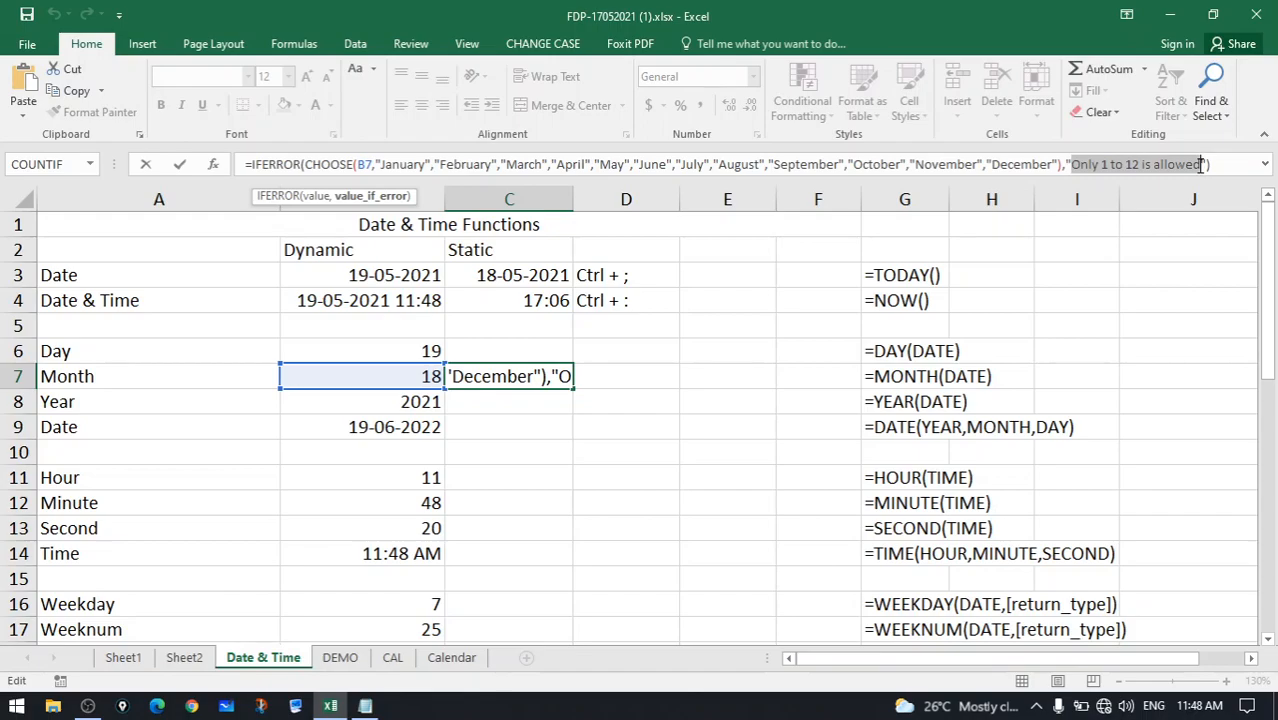
{"action": "key", "text": "ctrl+Return"}
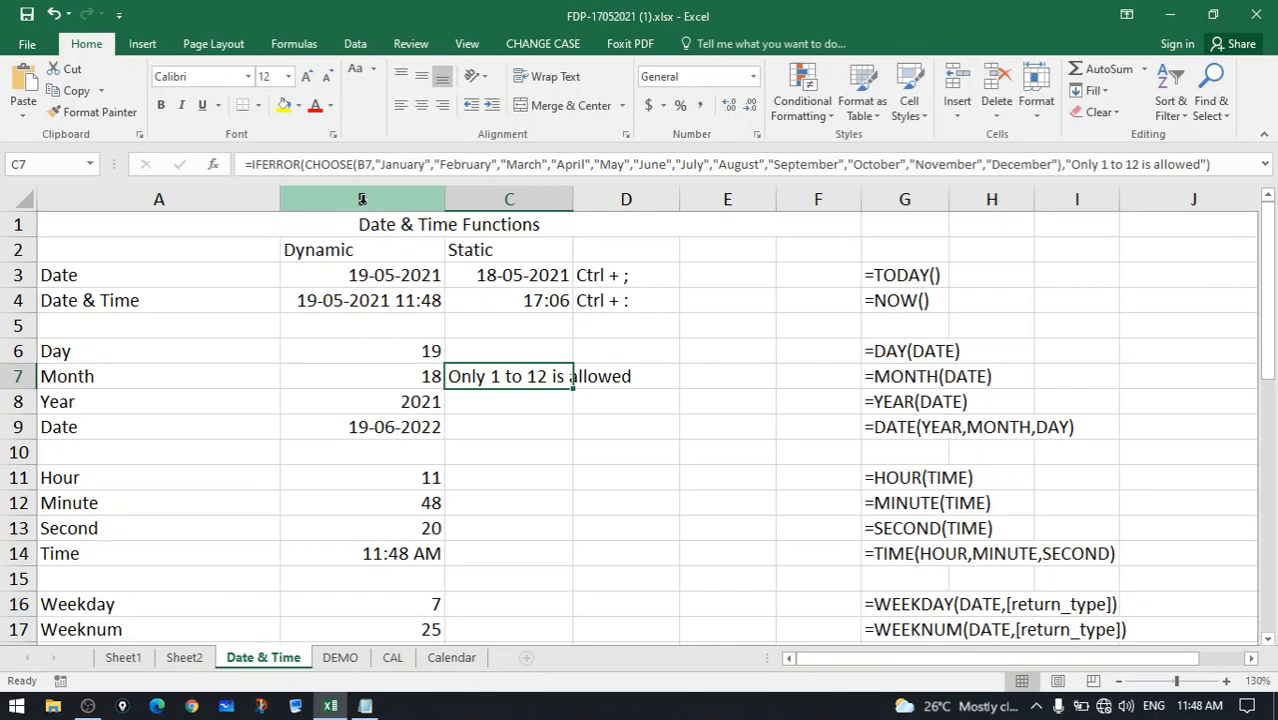
Remove the opening IFERROR function in front of CHOOSE in the formula of C7.
{"action": "left_click", "coordinate": [305, 163]}
{"action": "key", "text": "BackSpace"}
{"action": "key", "text": "BackSpace"}
{"action": "key", "text": "BackSpace"}
{"action": "key", "text": "BackSpace"}
{"action": "key", "text": "BackSpace"}
{"action": "key", "text": "BackSpace"}
{"action": "key", "text": "BackSpace"}
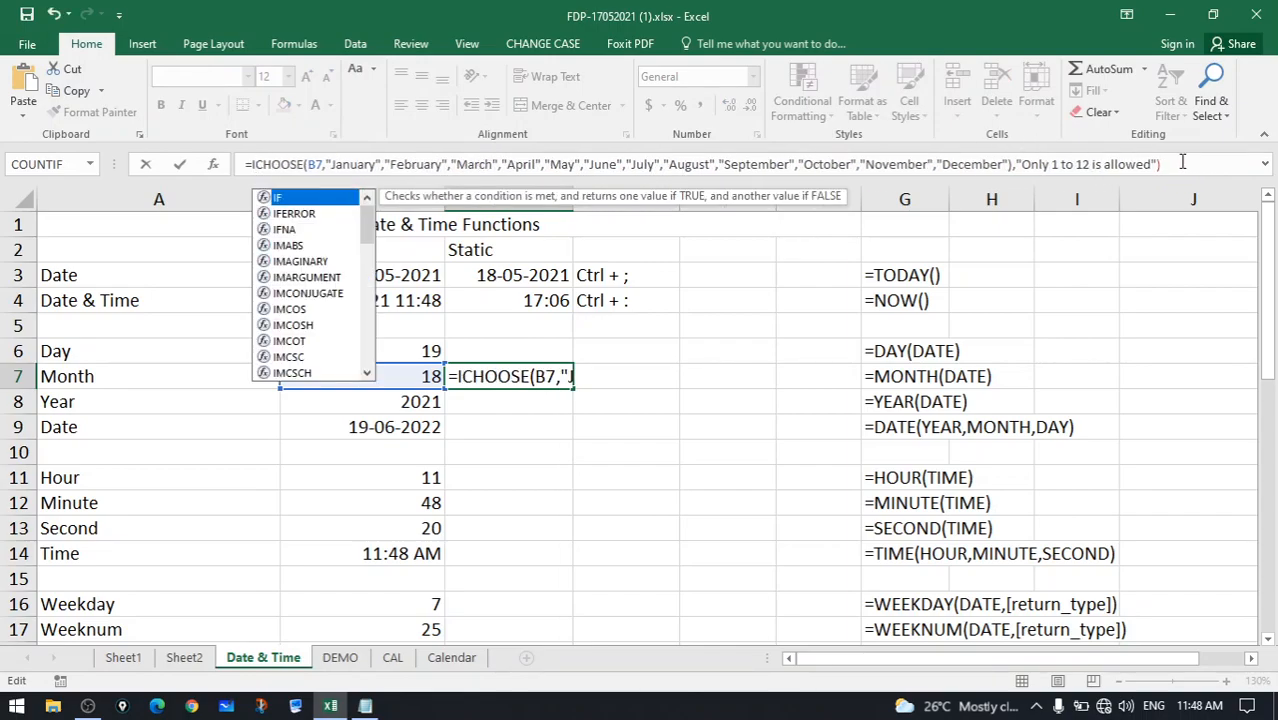
Delete the "Only 1 to 12 is allowed" fallback and the leftover letter before CHOOSE, leaving only the CHOOSE expression in C7.
{"action": "left_click", "coordinate": [1180, 163]}
{"action": "key", "text": "BackSpace"}
{"action": "key", "text": "BackSpace"}
{"action": "key", "text": "BackSpace"}
{"action": "key", "text": "BackSpace"}
{"action": "key", "text": "BackSpace"}
{"action": "key", "text": "BackSpace"}
{"action": "key", "text": "BackSpace"}
{"action": "key", "text": "BackSpace"}
{"action": "key", "text": "BackSpace"}
{"action": "key", "text": "BackSpace"}
{"action": "key", "text": "BackSpace"}
{"action": "key", "text": "BackSpace"}
{"action": "key", "text": "BackSpace"}
{"action": "key", "text": "BackSpace"}
{"action": "key", "text": "BackSpace"}
{"action": "key", "text": "BackSpace"}
{"action": "key", "text": "BackSpace"}
{"action": "key", "text": "BackSpace"}
{"action": "key", "text": "BackSpace"}
{"action": "key", "text": "BackSpace"}
{"action": "key", "text": "BackSpace"}
{"action": "key", "text": "BackSpace"}
{"action": "key", "text": "BackSpace"}
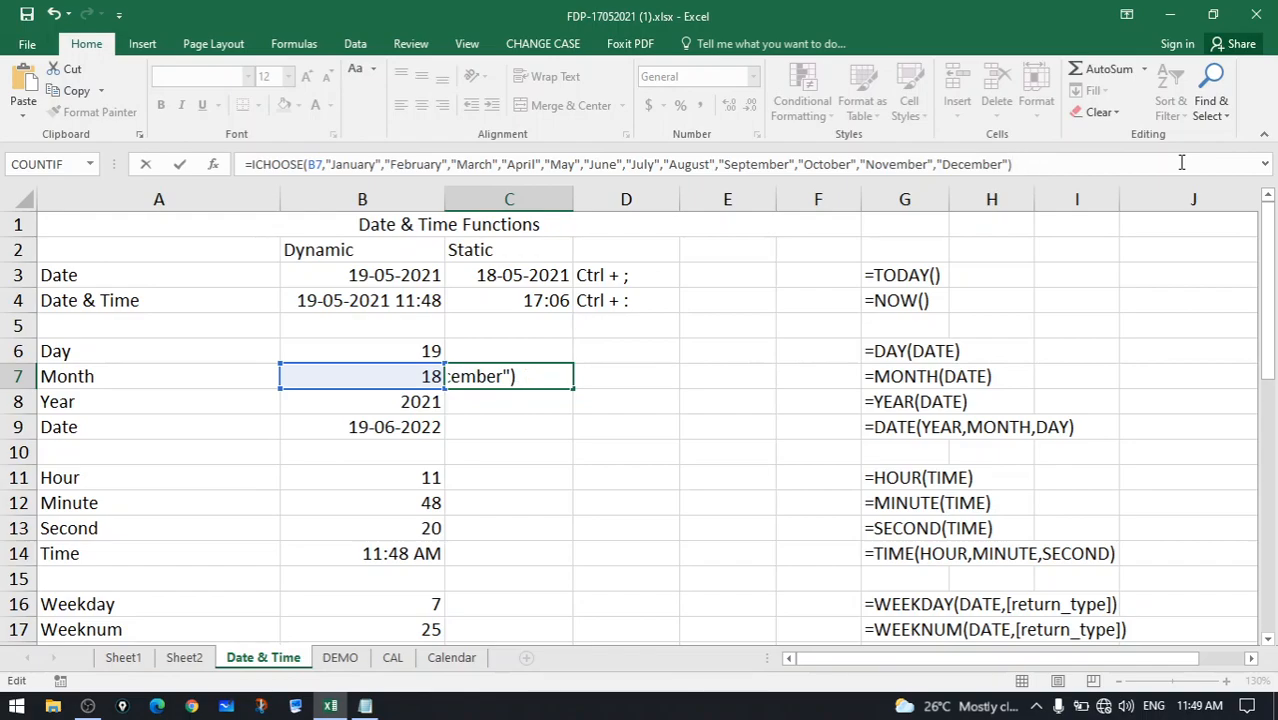
{"action": "left_click", "coordinate": [251, 164]}
{"action": "key", "text": "Delete"}
{"action": "key", "text": "Return"}
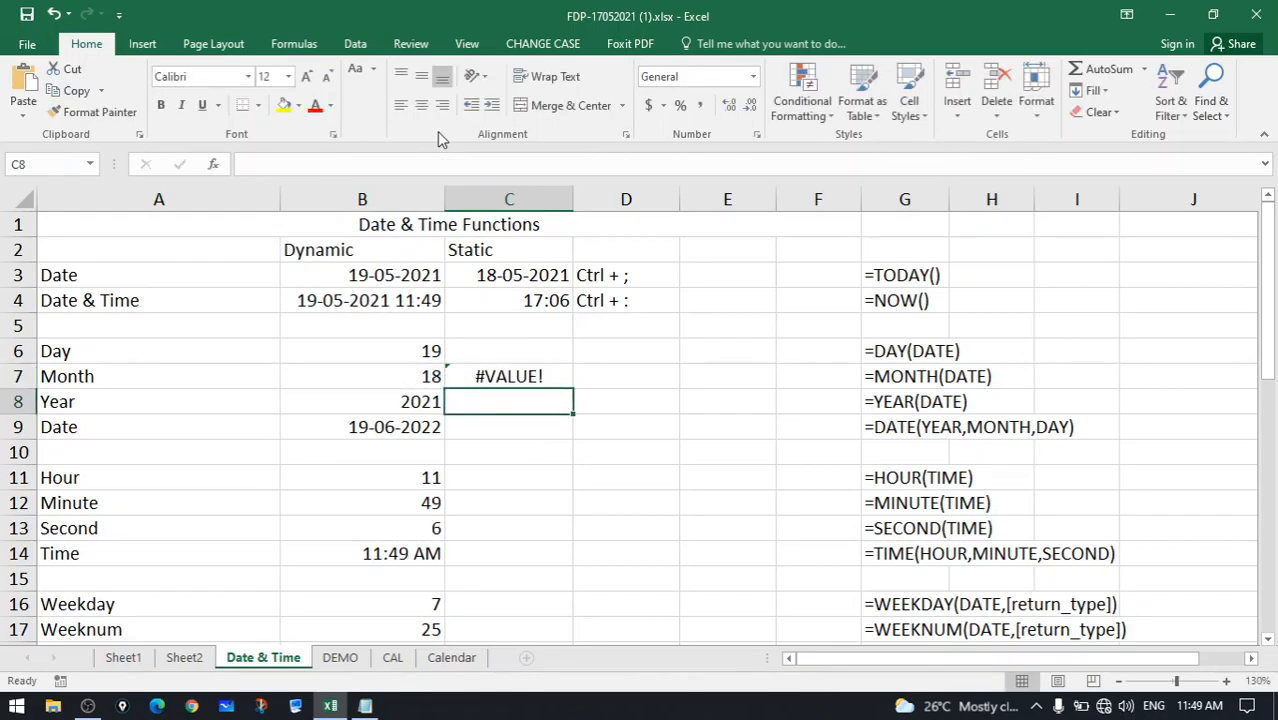
Test the bare CHOOSE formula by setting the month number in B7 first to 1 and after that to 19.
{"action": "left_click", "coordinate": [405, 377]}
{"action": "type", "text": "1"}
{"action": "key", "text": "Return"}
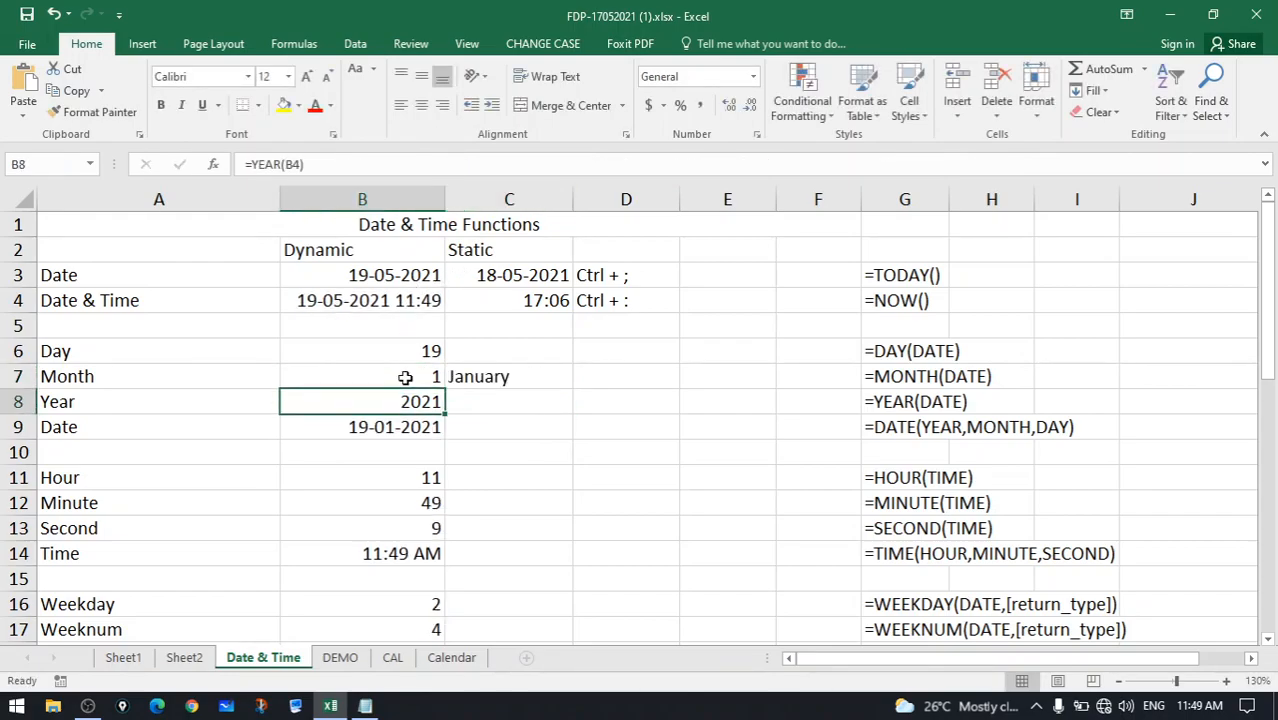
{"action": "left_click", "coordinate": [405, 377]}
{"action": "type", "text": "19"}
{"action": "key", "text": "Return"}
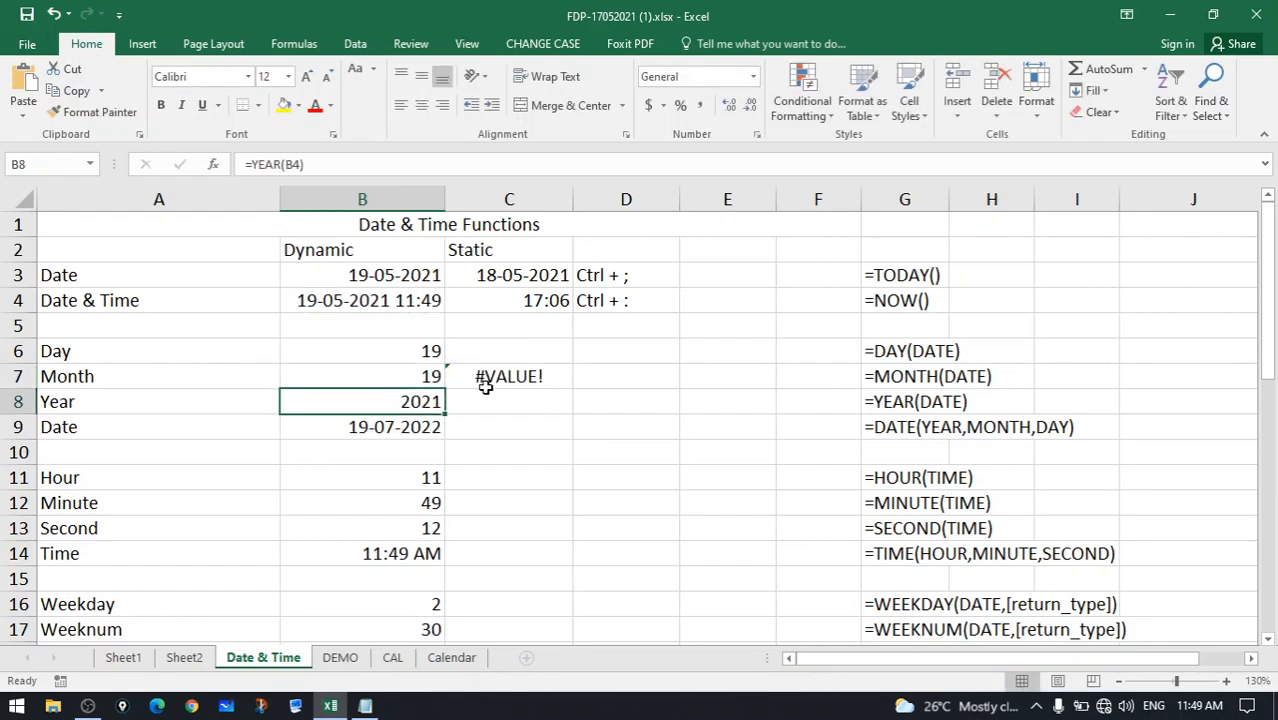
Examine the bare CHOOSE formula in C7, and undo the recent edits back to the IFERROR version with 18 in B7.
{"action": "left_click", "coordinate": [500, 378]}
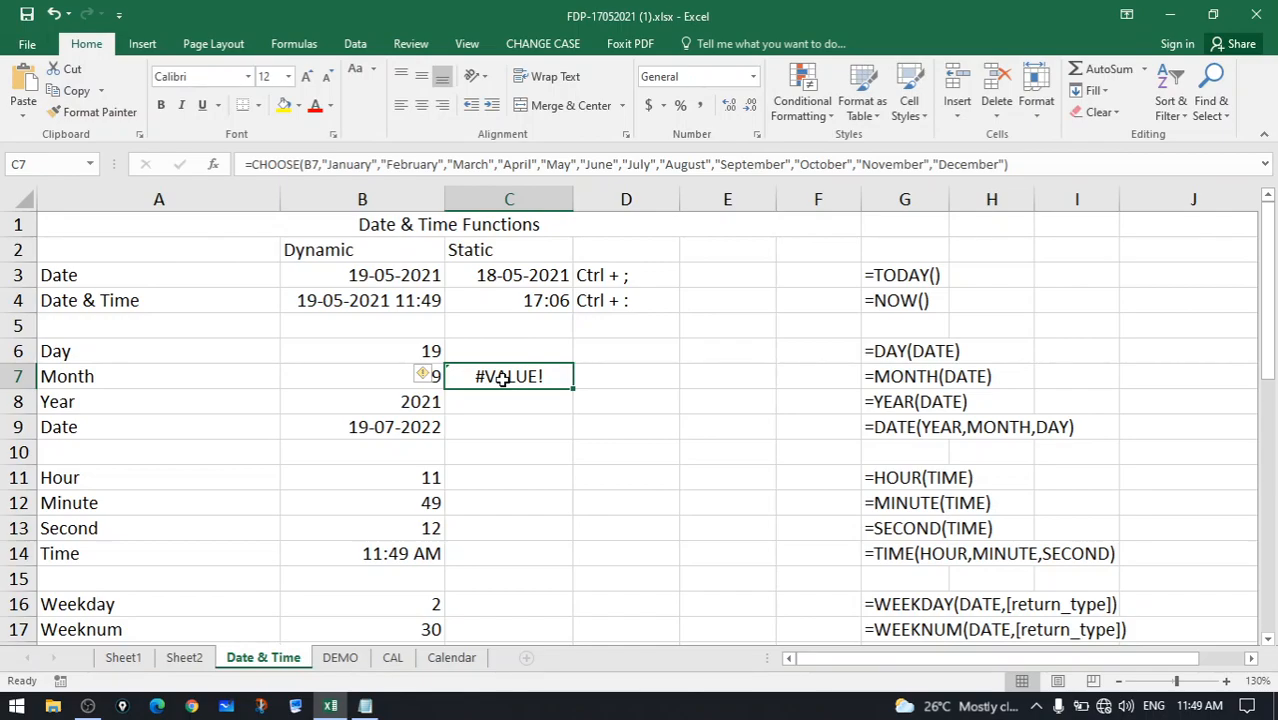
{"action": "left_click", "coordinate": [337, 165]}
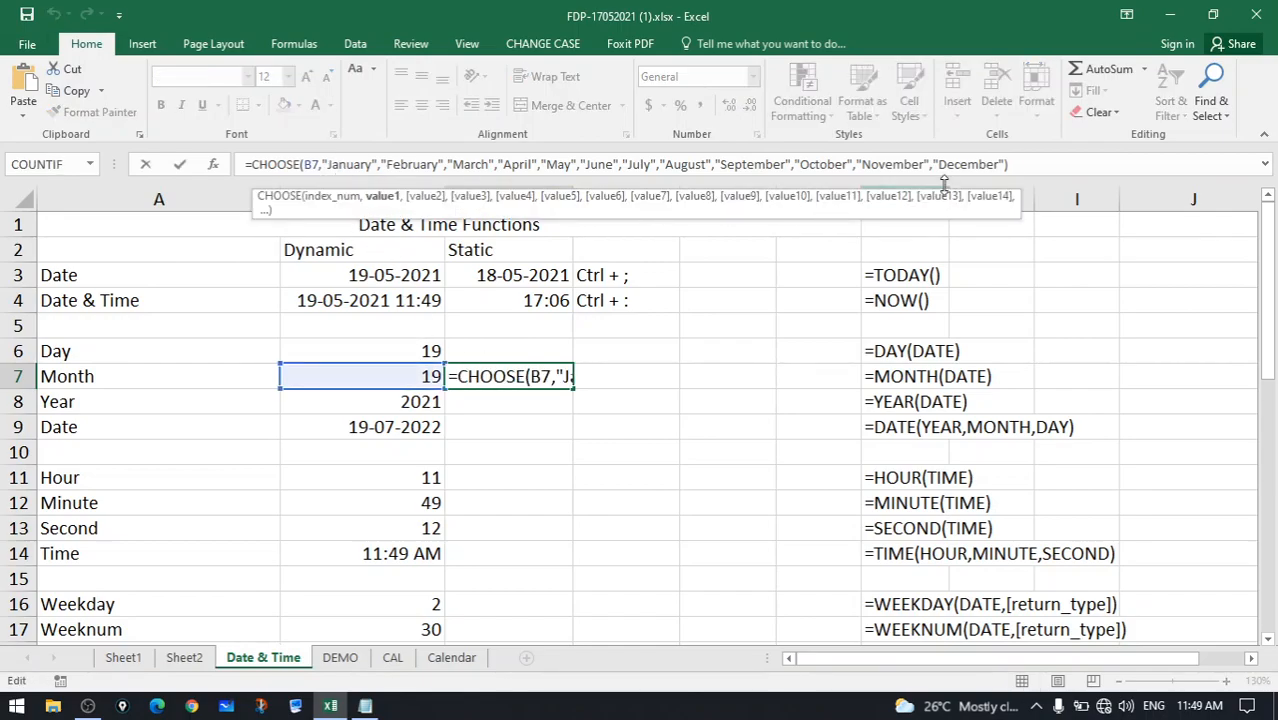
{"action": "key", "text": "Escape"}
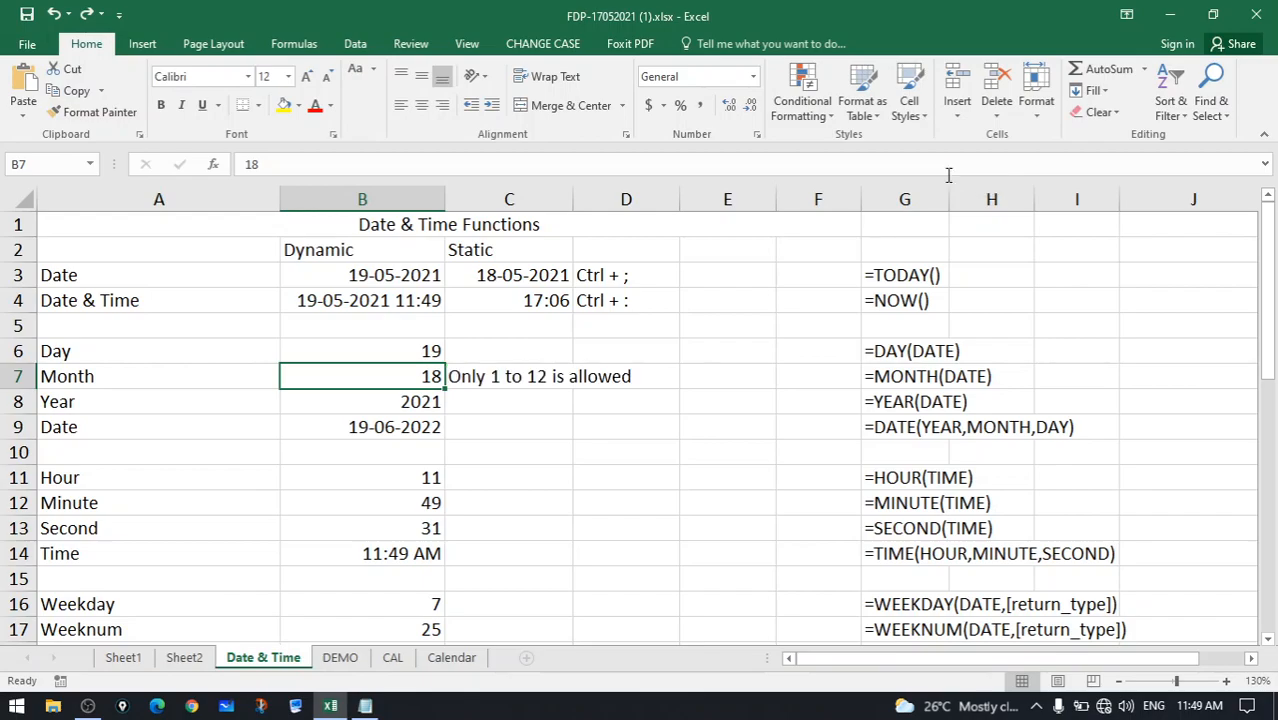
Examine the IFERROR function, its nested CHOOSE expression and the "Only 1 to 12 is allowed" fallback in the C7 formula.
{"action": "key", "text": "Right"}
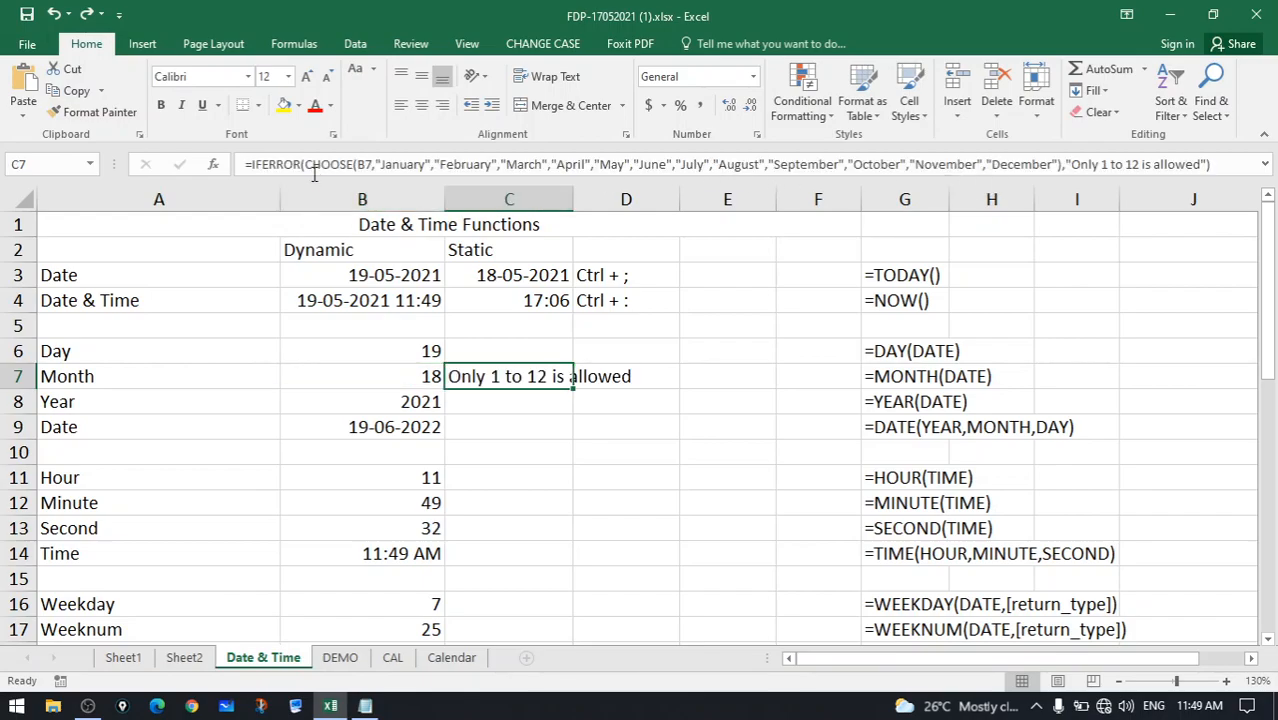
{"action": "left_click_drag", "start_coordinate": [296, 163], "coordinate": [240, 163]}
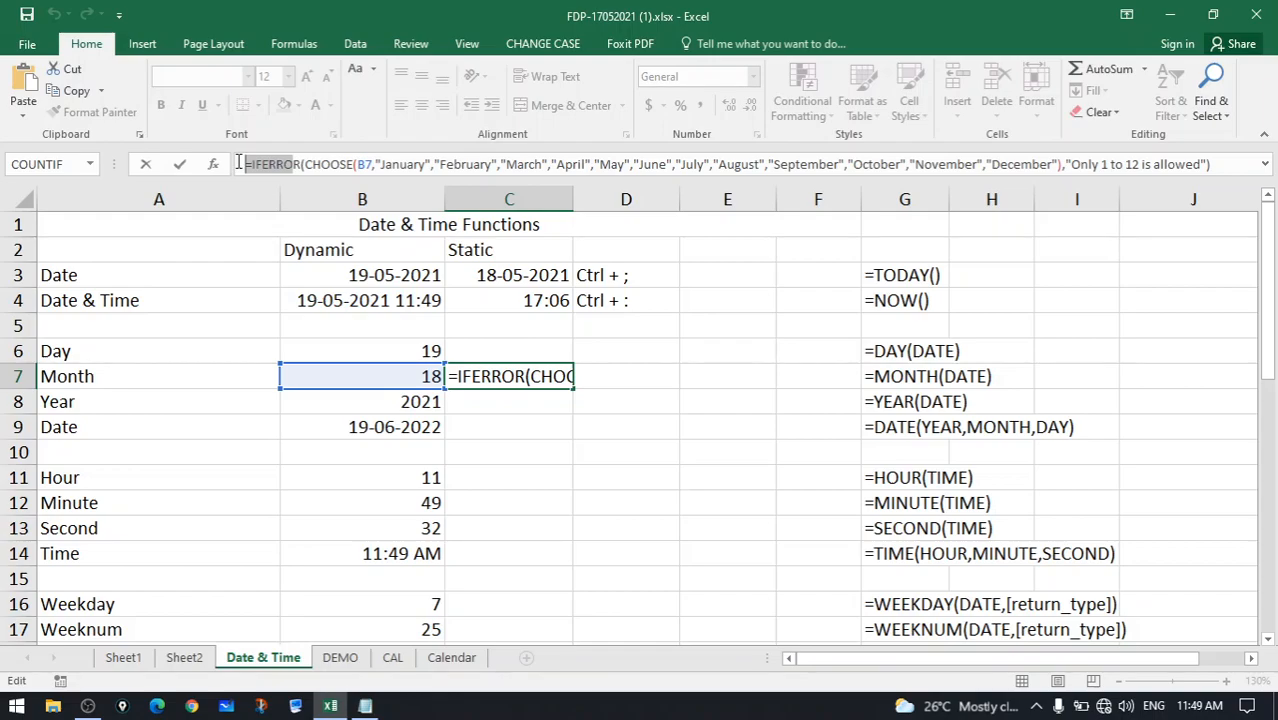
{"action": "left_click_drag", "start_coordinate": [305, 163], "coordinate": [1063, 163]}
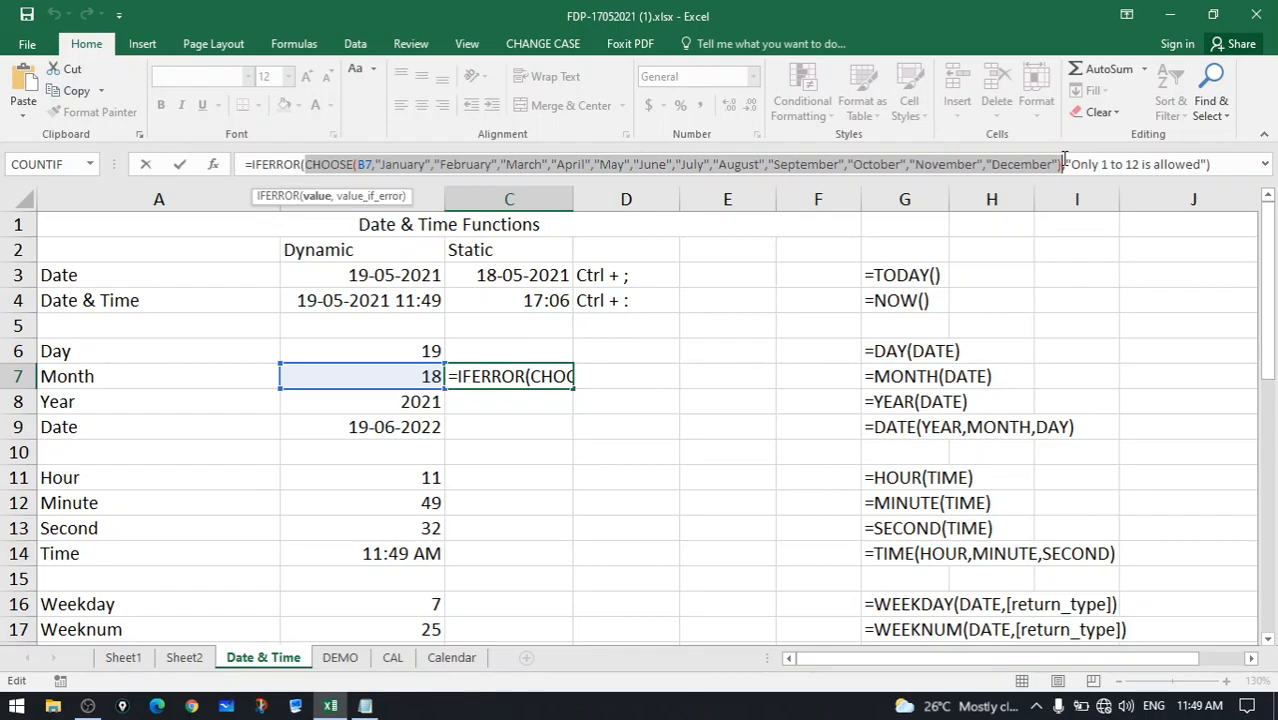
{"action": "left_click_drag", "start_coordinate": [1071, 163], "coordinate": [1201, 165]}
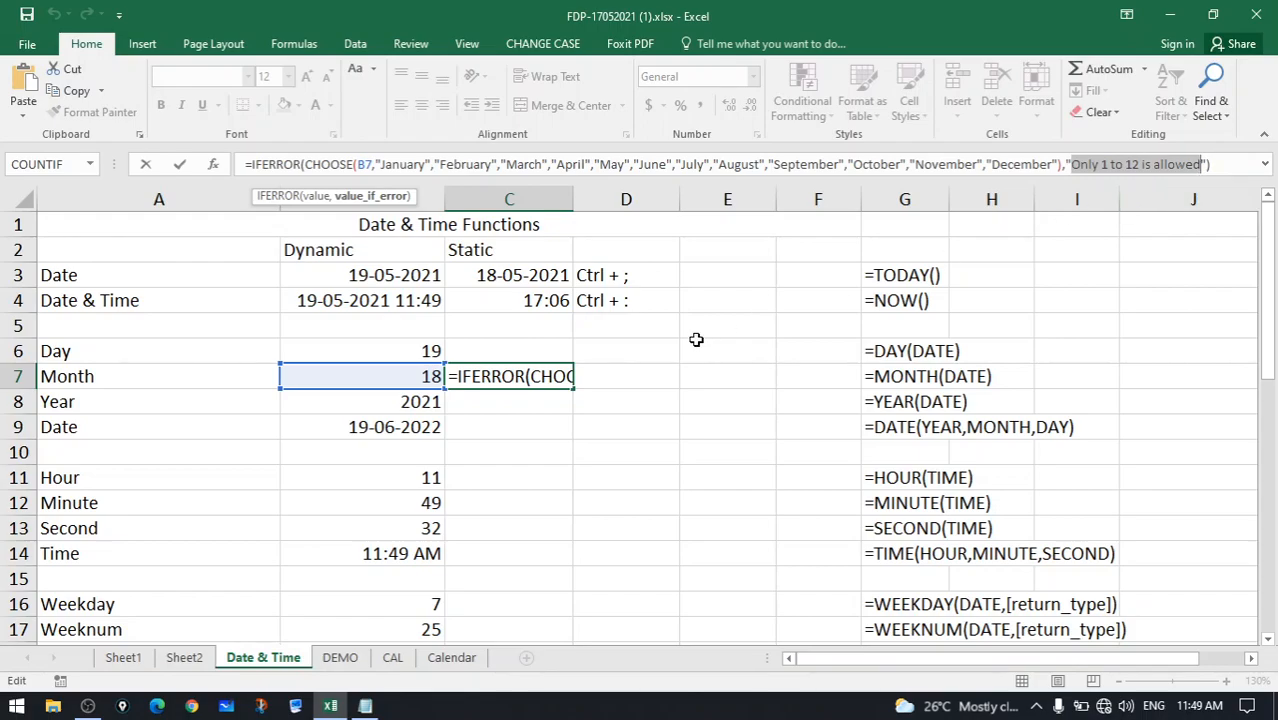
{"action": "key", "text": "Right"}
{"action": "key", "text": "Right"}
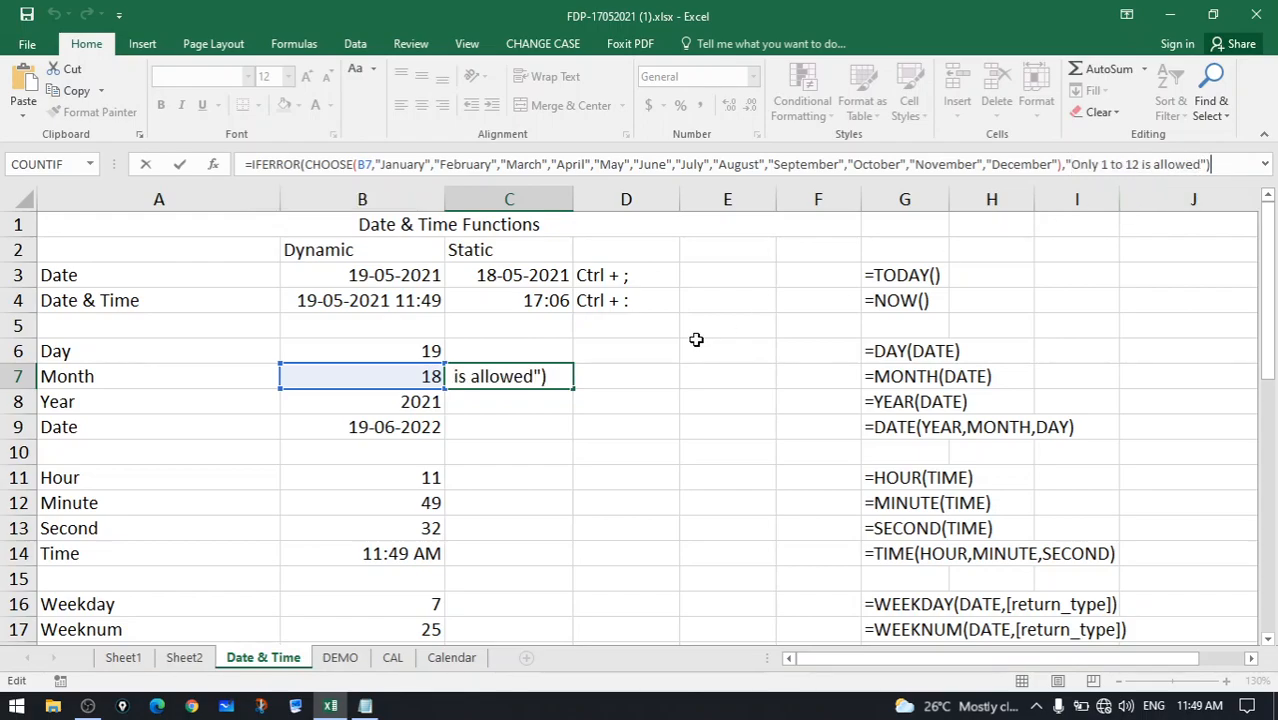
{"action": "key", "text": "Return"}
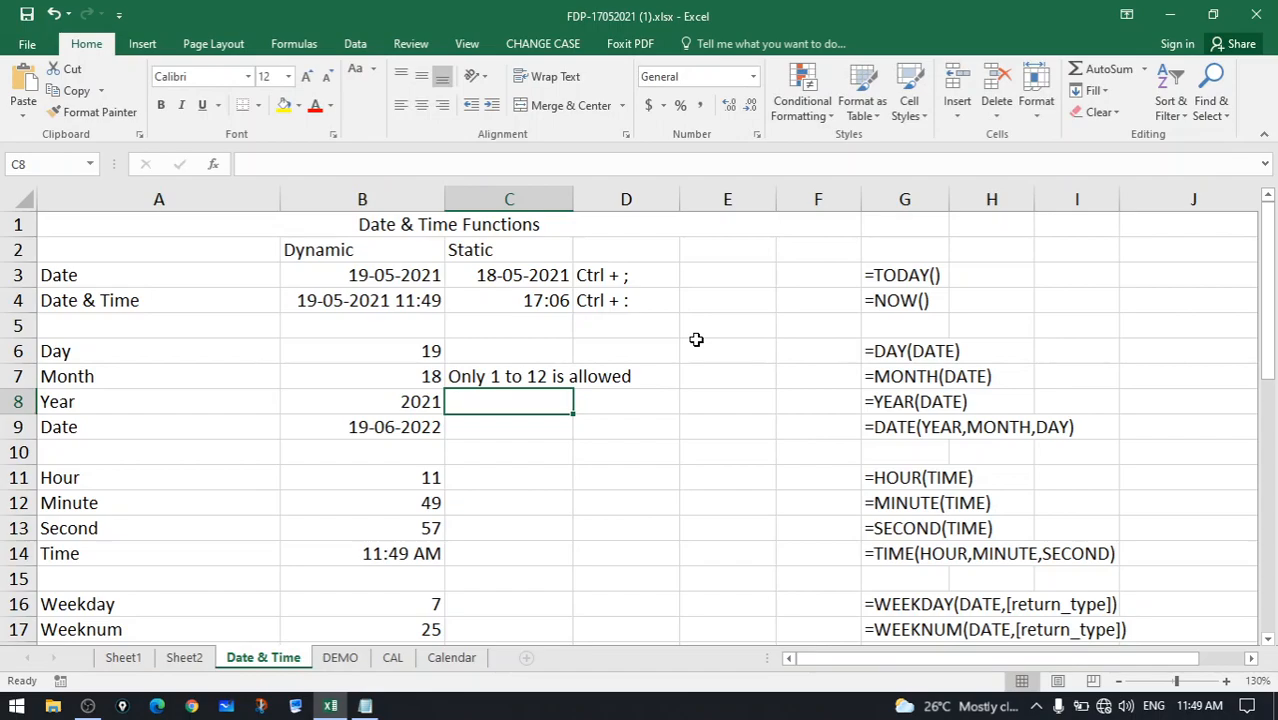
Set the month number in B7 to 8 and select the month-name cell C7.
{"action": "left_click", "coordinate": [422, 380]}
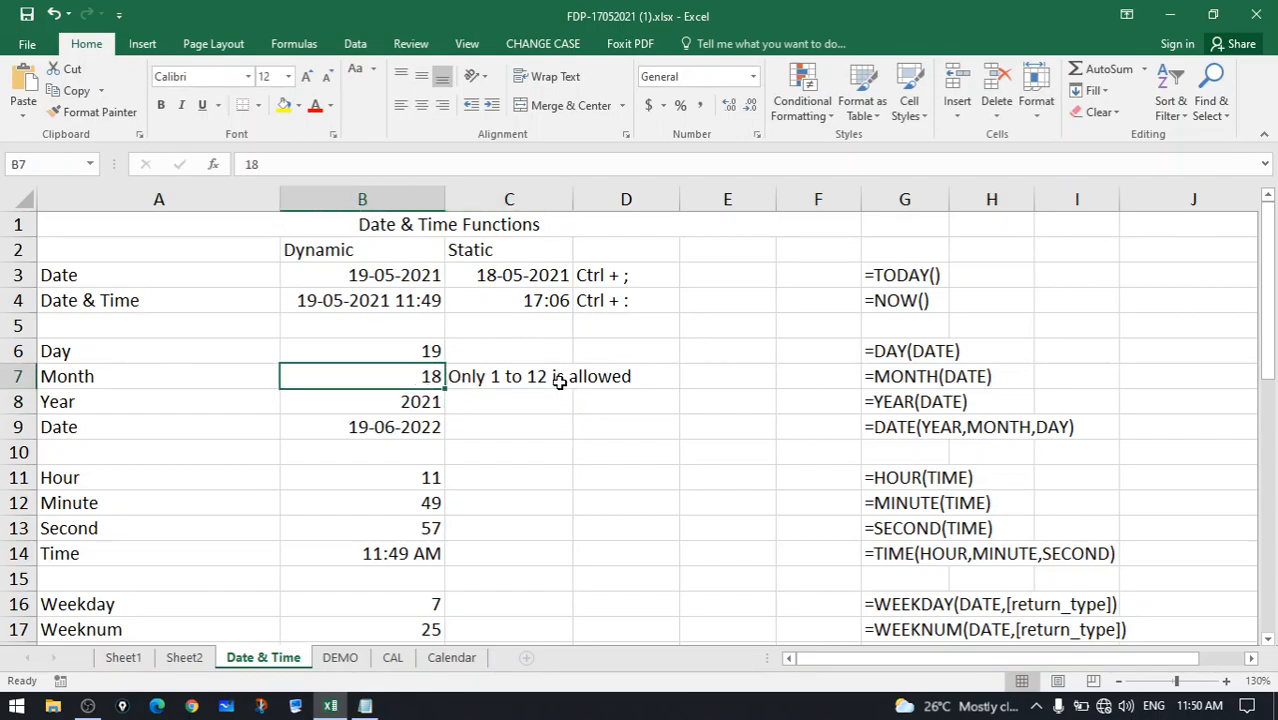
{"action": "type", "text": "8"}
{"action": "key", "text": "Return"}
{"action": "left_click", "coordinate": [563, 381]}
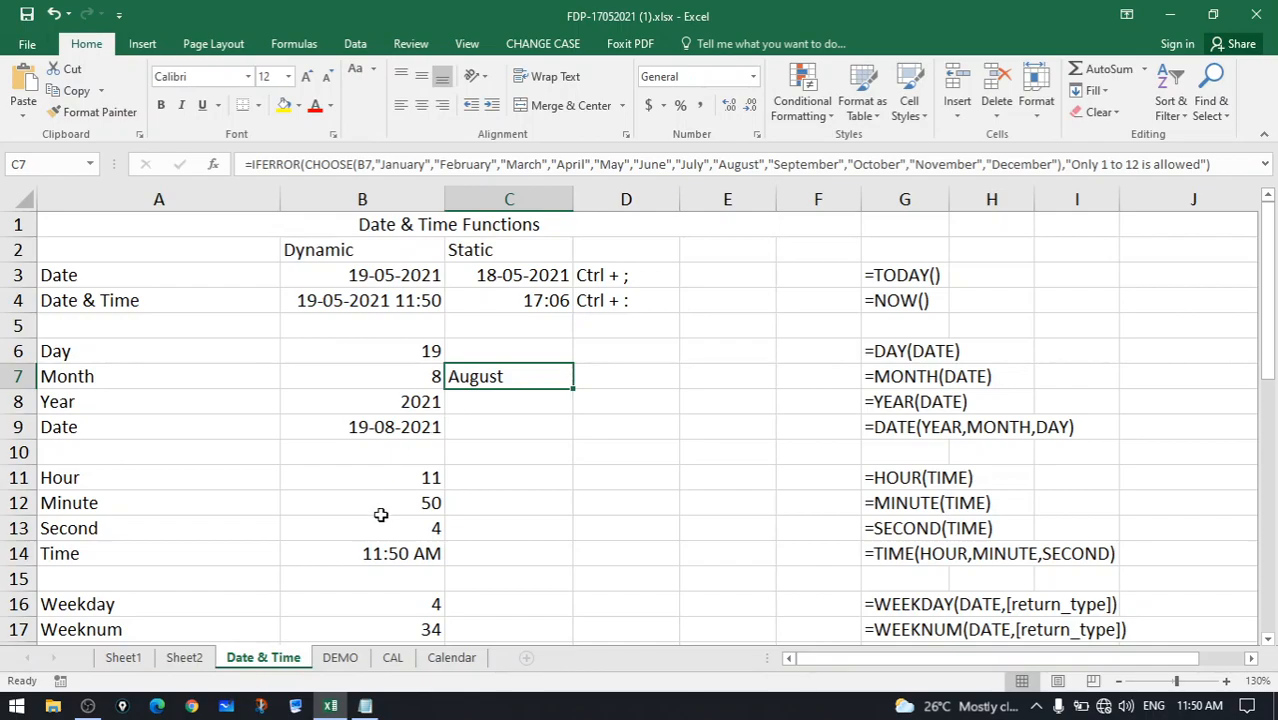
Switch to Notepad and examine the B7 index and the January, February, March and December values in the CHOOSE expression.
{"action": "left_click", "coordinate": [365, 706]}
{"action": "double_click", "coordinate": [104, 171]}
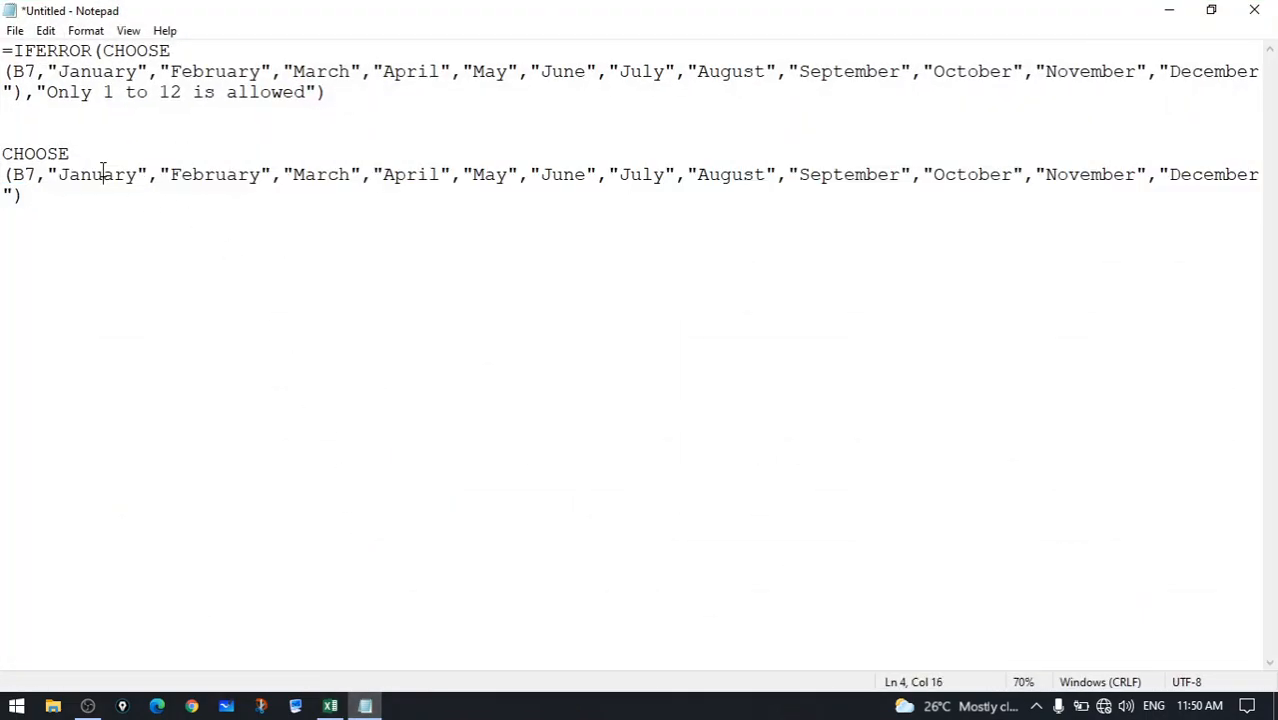
{"action": "left_click", "coordinate": [104, 171]}
{"action": "left_click_drag", "start_coordinate": [37, 175], "coordinate": [140, 177]}
{"action": "left_click", "coordinate": [68, 176]}
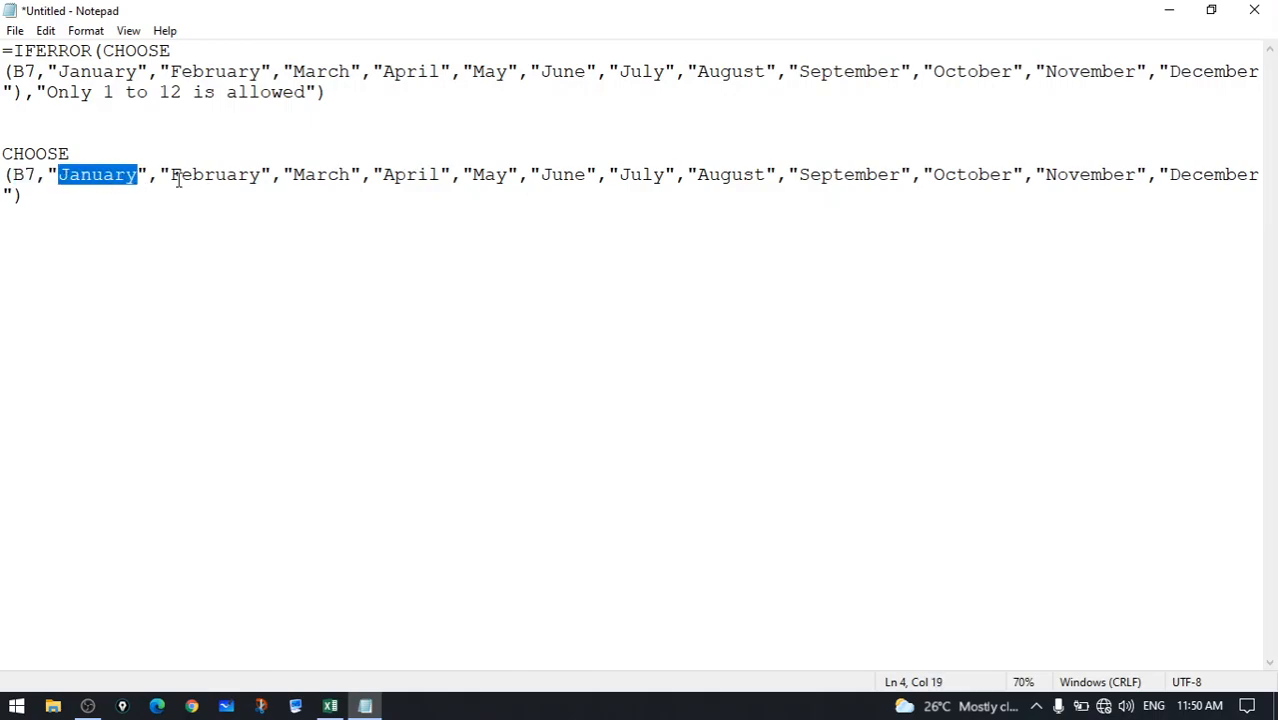
{"action": "left_click_drag", "start_coordinate": [171, 175], "coordinate": [346, 177]}
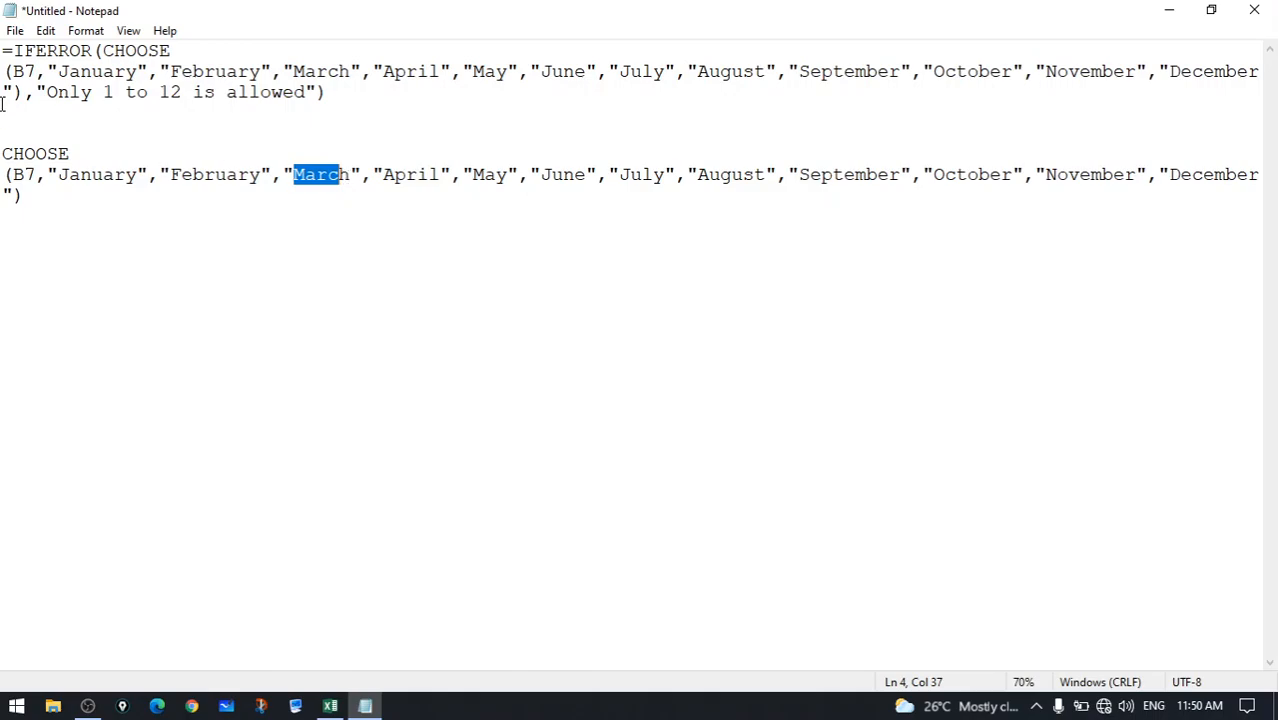
{"action": "left_click_drag", "start_coordinate": [72, 154], "coordinate": [13, 175]}
{"action": "left_click", "coordinate": [30, 175]}
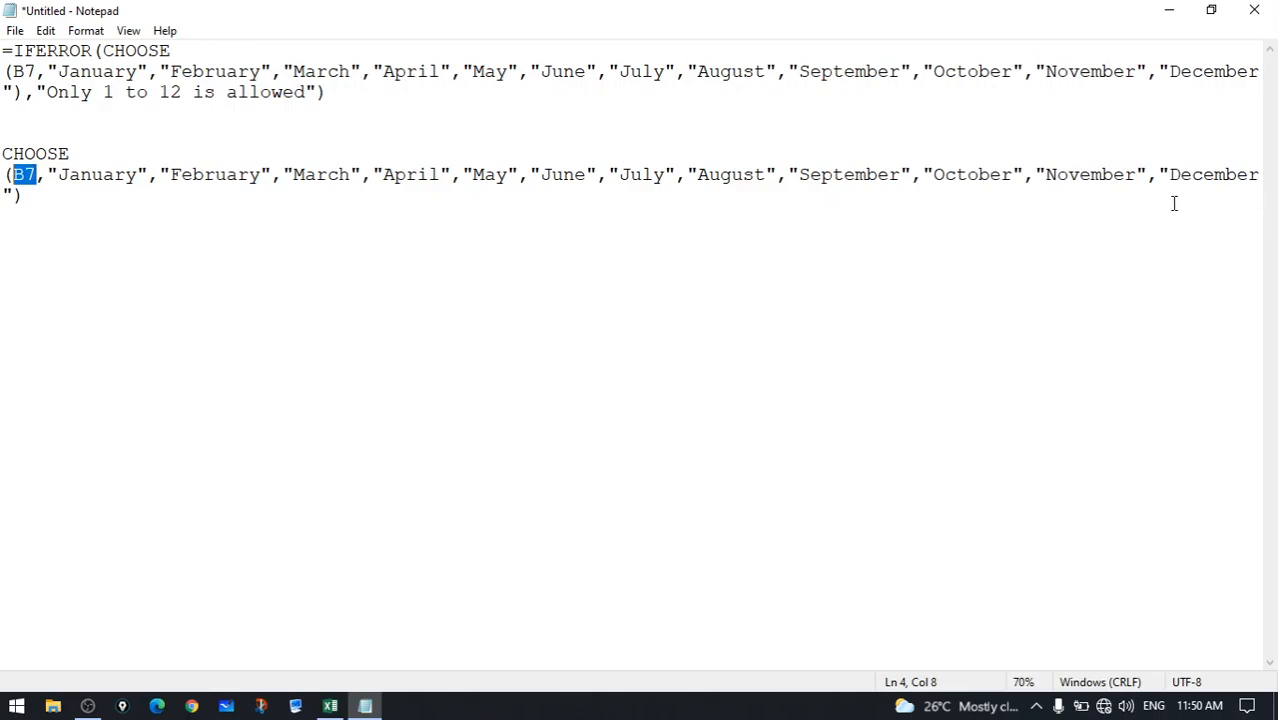
{"action": "left_click_drag", "start_coordinate": [1156, 176], "coordinate": [1226, 177]}
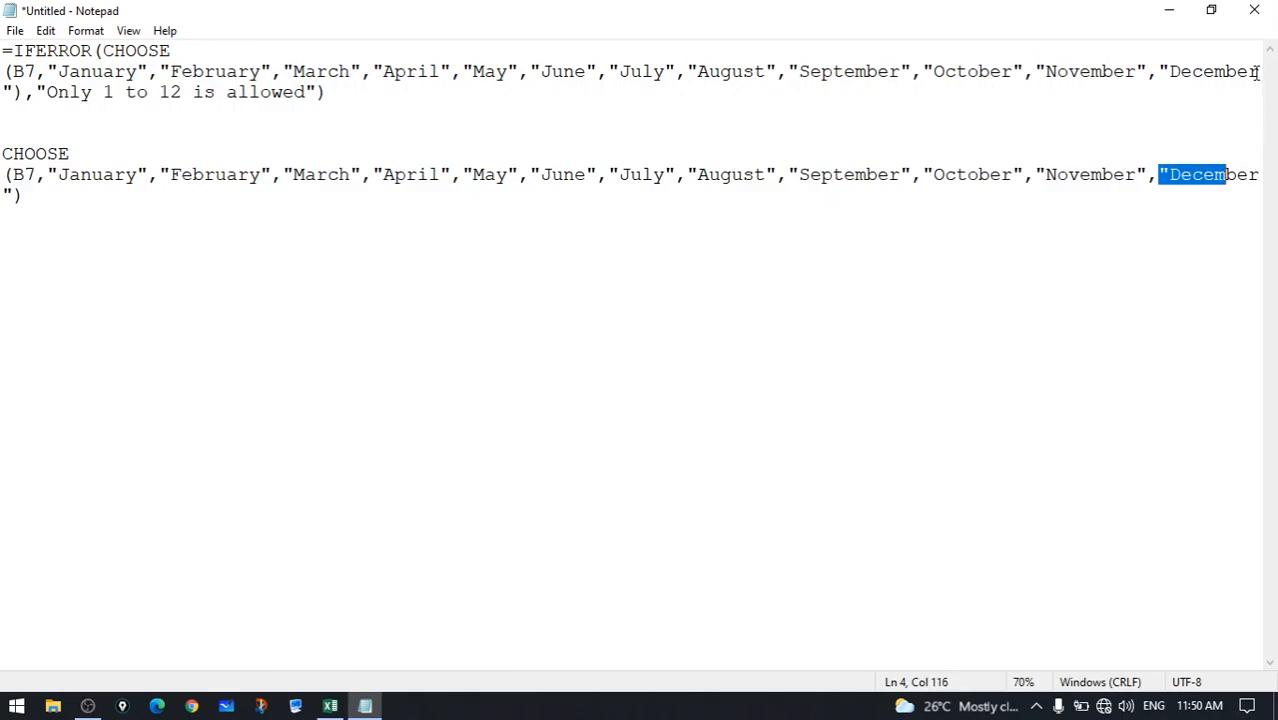
Close the untitled Notepad note without saving it and return to the Excel worksheet.
{"action": "left_click", "coordinate": [1254, 10]}
{"action": "left_click", "coordinate": [668, 356]}
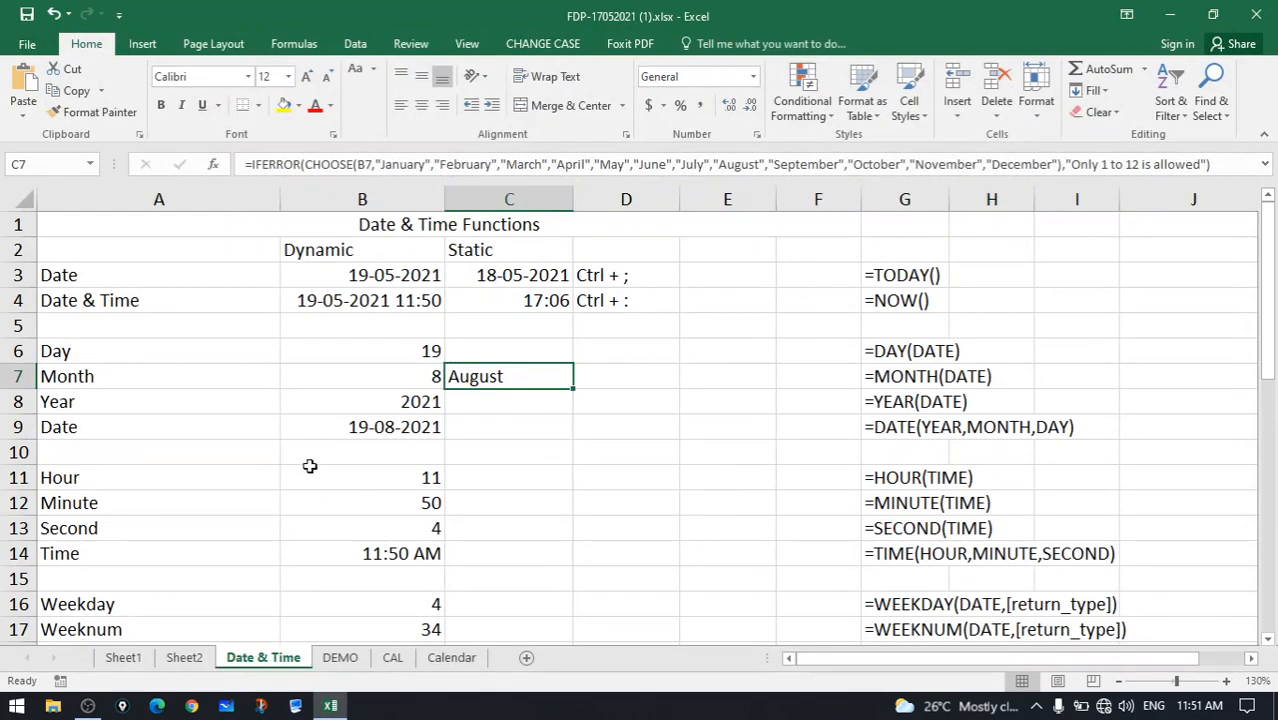
Examine the YEAR formula in B8 and its reference to the date and time in B4.
{"action": "left_click", "coordinate": [387, 403]}
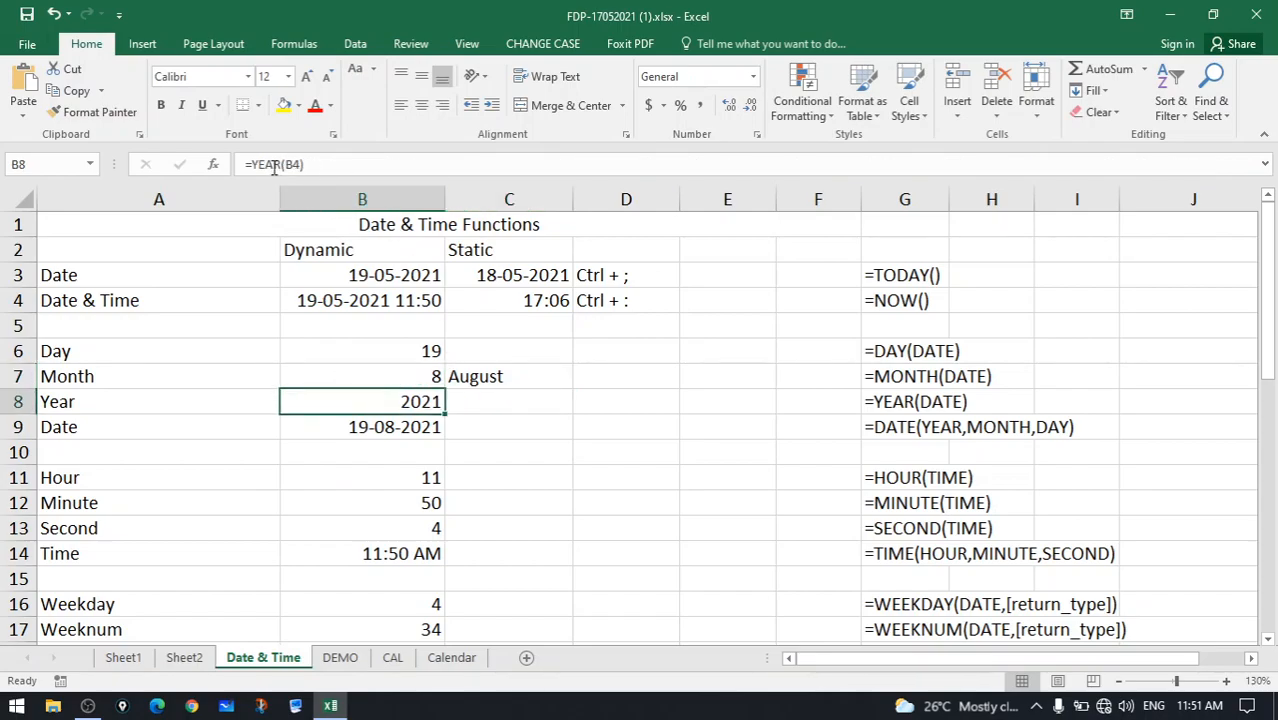
{"action": "double_click", "coordinate": [409, 405]}
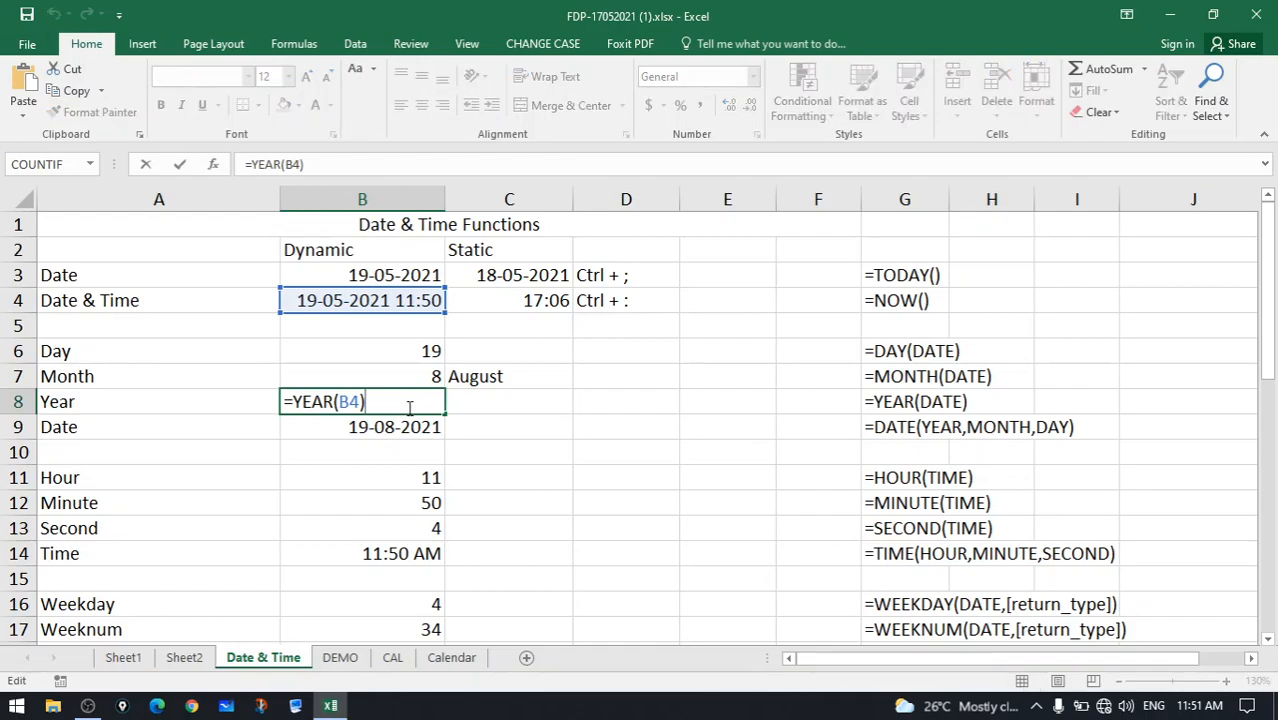
{"action": "double_click", "coordinate": [358, 402]}
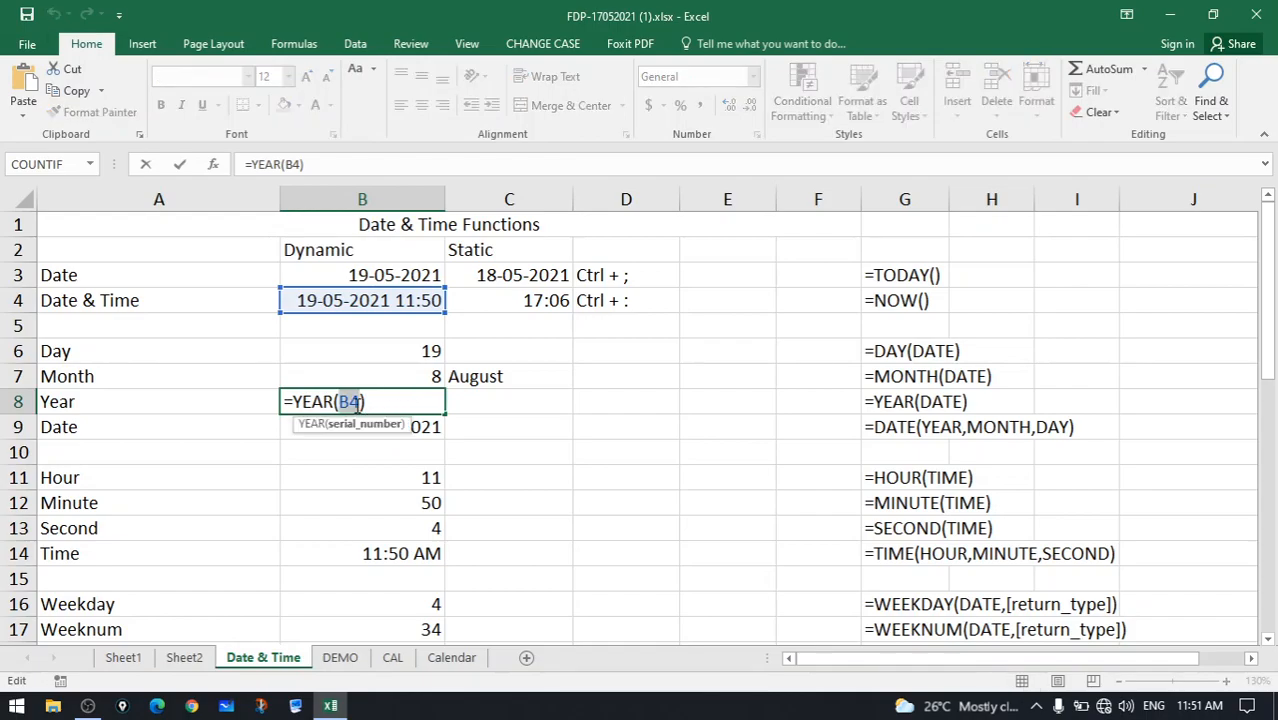
{"action": "left_click", "coordinate": [395, 397]}
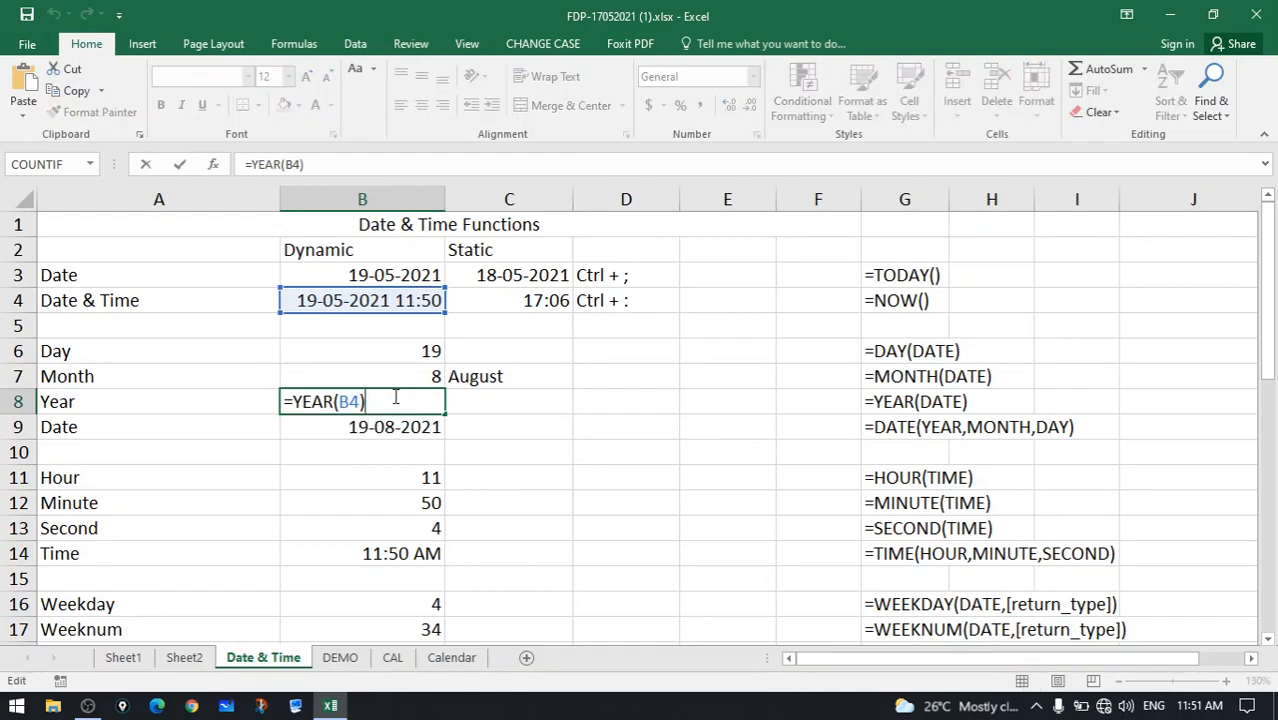
{"action": "key", "text": "Return"}
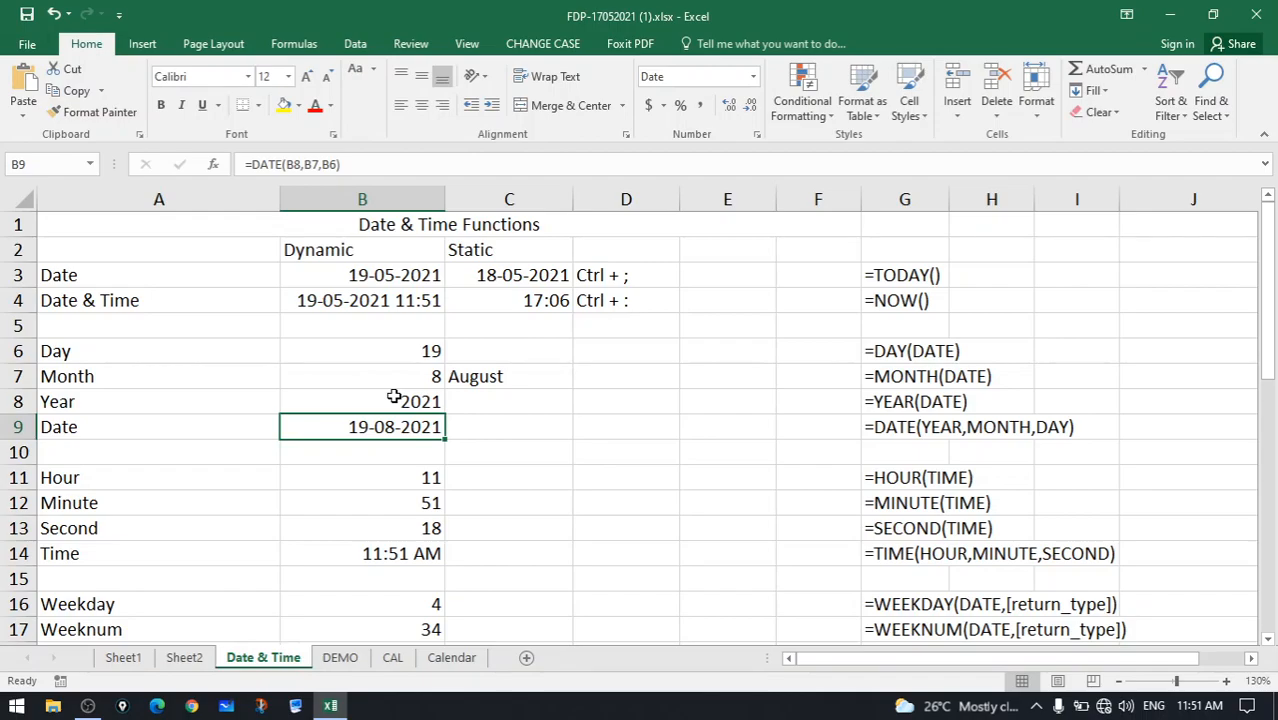
Examine the year, month and day arguments of the DATE formula in B9 together with their source cells B6:B8.
{"action": "double_click", "coordinate": [390, 422]}
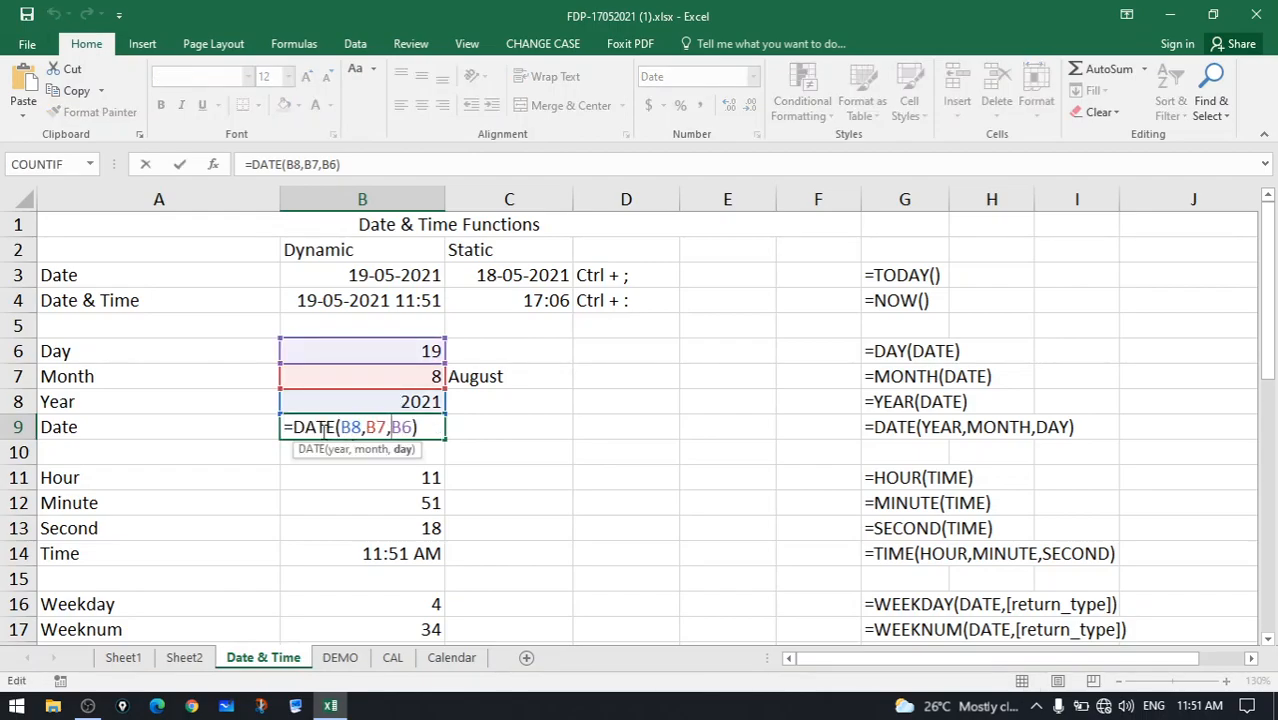
{"action": "double_click", "coordinate": [352, 428]}
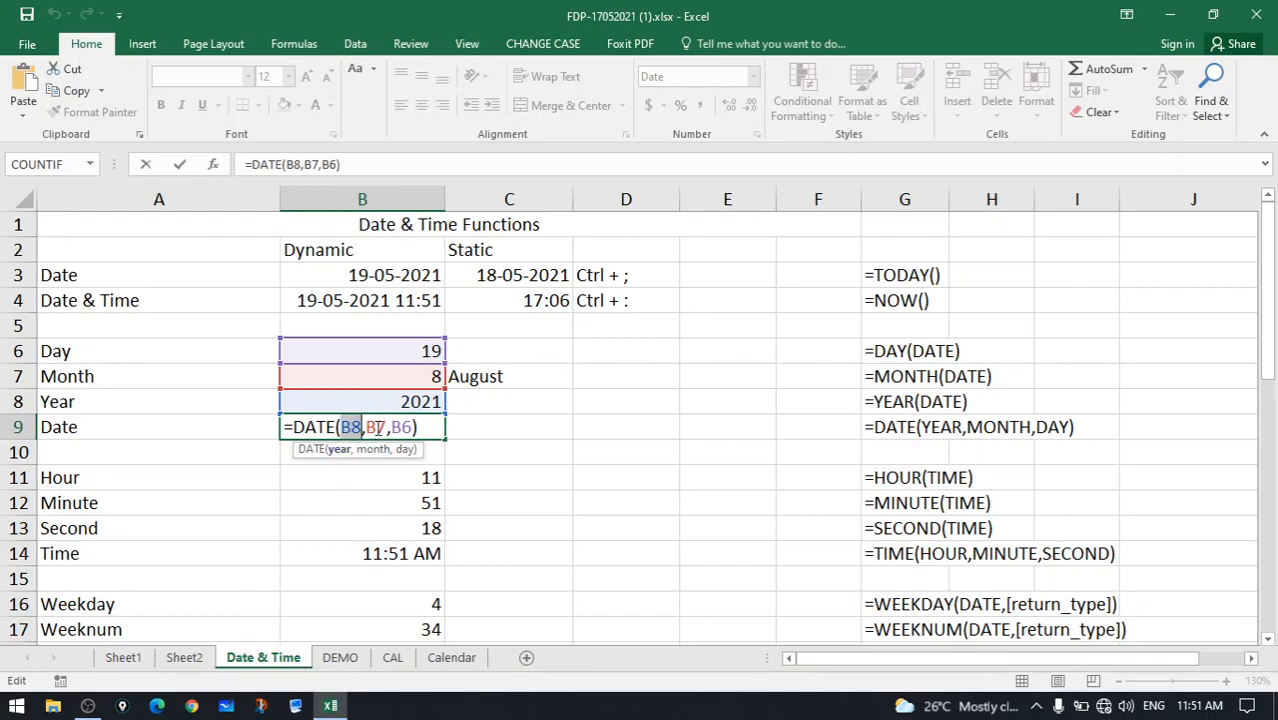
{"action": "double_click", "coordinate": [377, 428]}
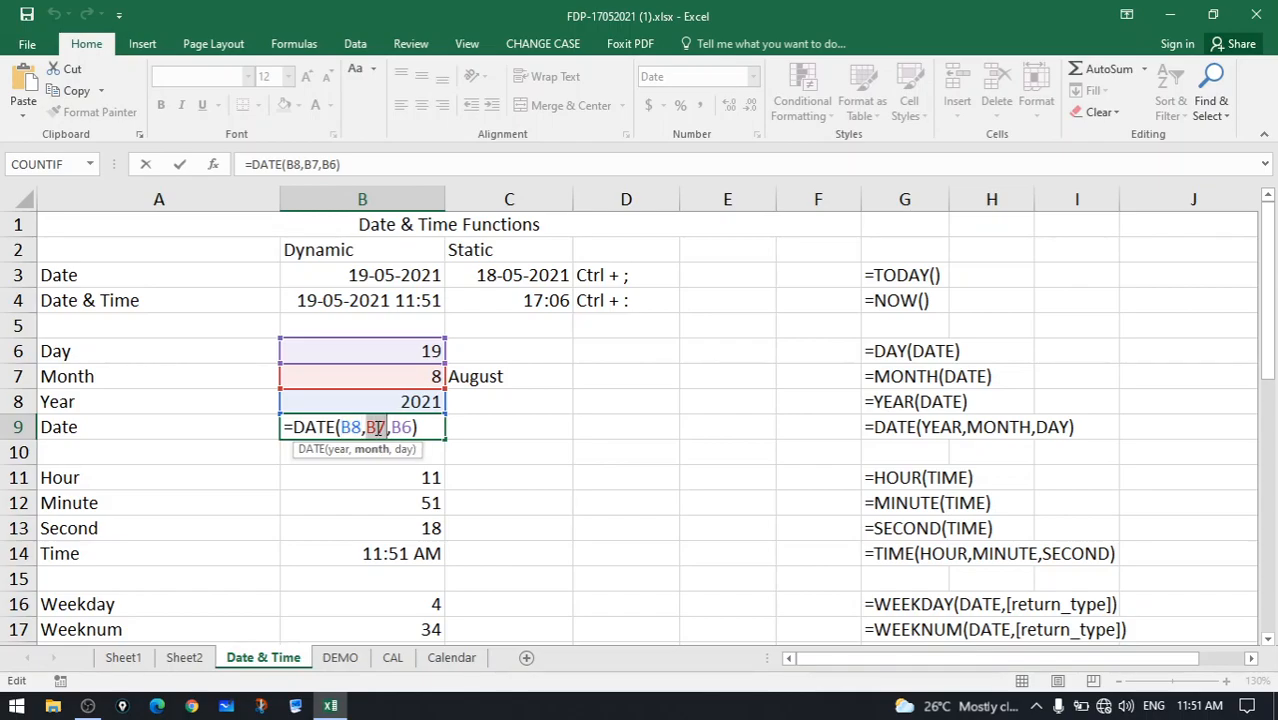
{"action": "double_click", "coordinate": [410, 427]}
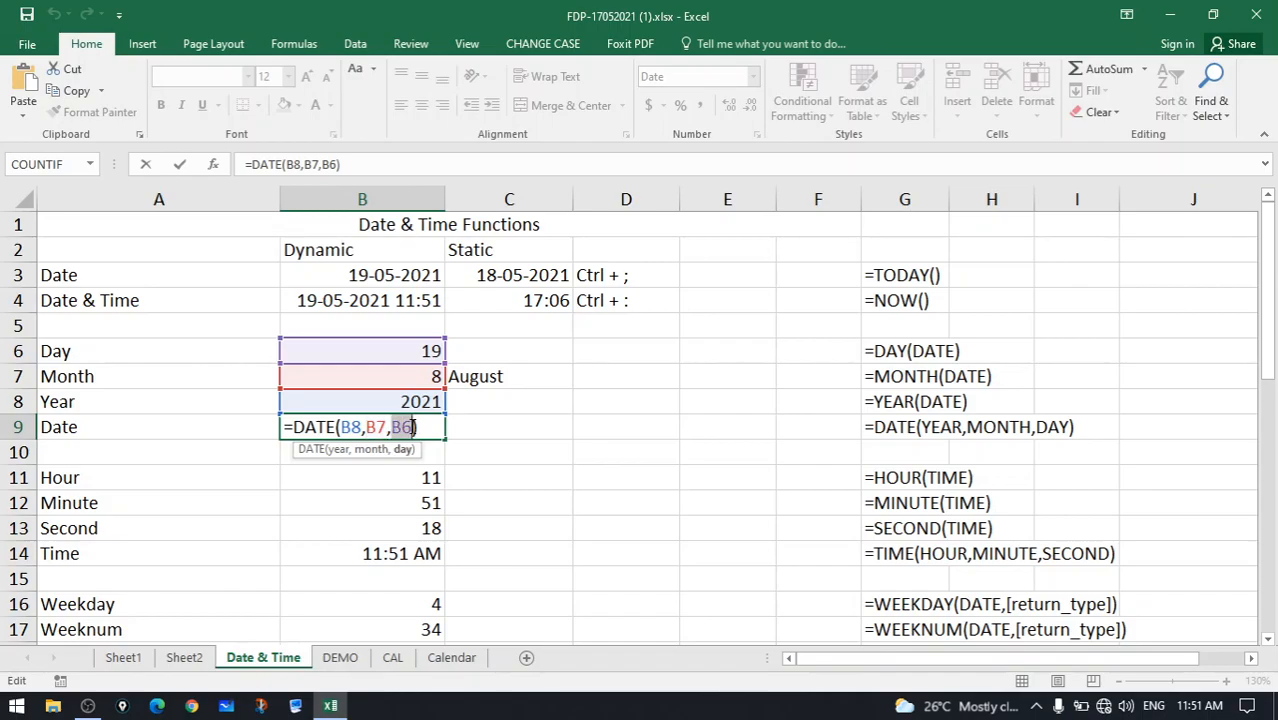
{"action": "key", "text": "Return"}
{"action": "left_click", "coordinate": [410, 427]}
{"action": "left_click_drag", "start_coordinate": [419, 346], "coordinate": [413, 401]}
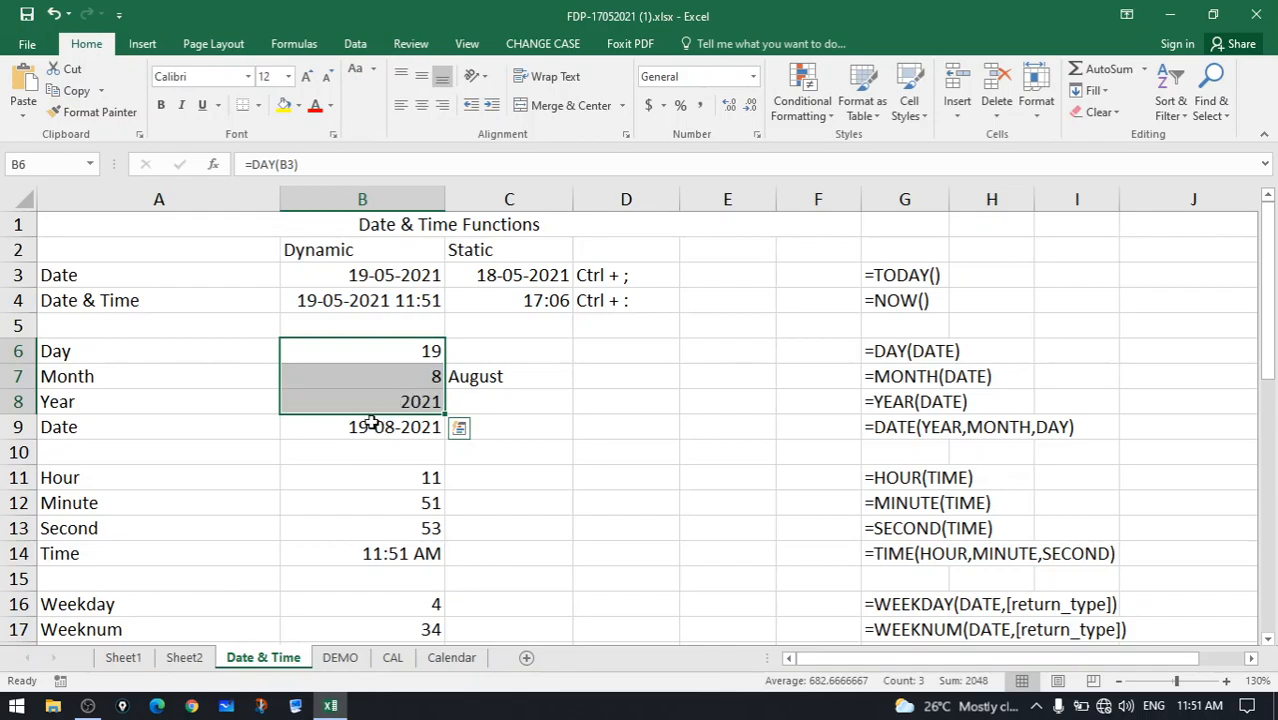
{"action": "left_click", "coordinate": [375, 427]}
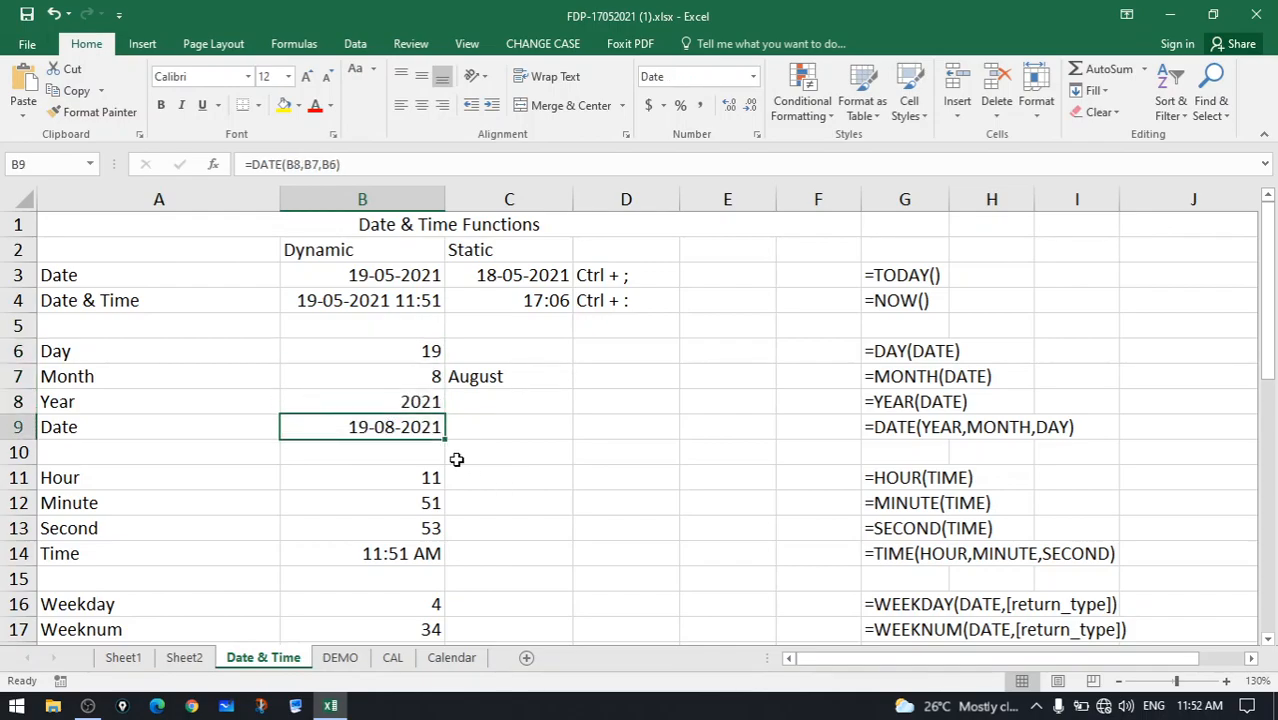
Go through the Day, Month and Year labels and the matching Hour, Minute and Second labels in column A.
{"action": "left_click", "coordinate": [137, 352]}
{"action": "left_click", "coordinate": [136, 380]}
{"action": "left_click", "coordinate": [136, 401]}
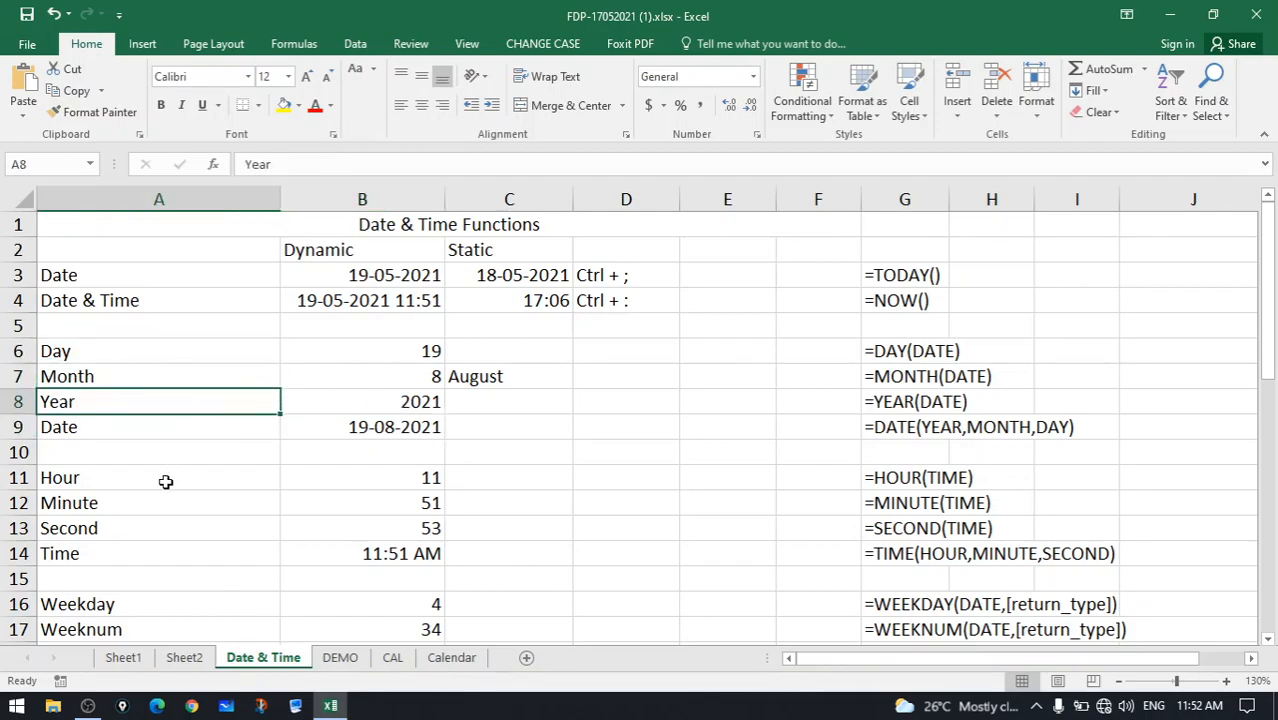
{"action": "left_click", "coordinate": [166, 481]}
{"action": "left_click", "coordinate": [163, 508]}
{"action": "left_click", "coordinate": [160, 525]}
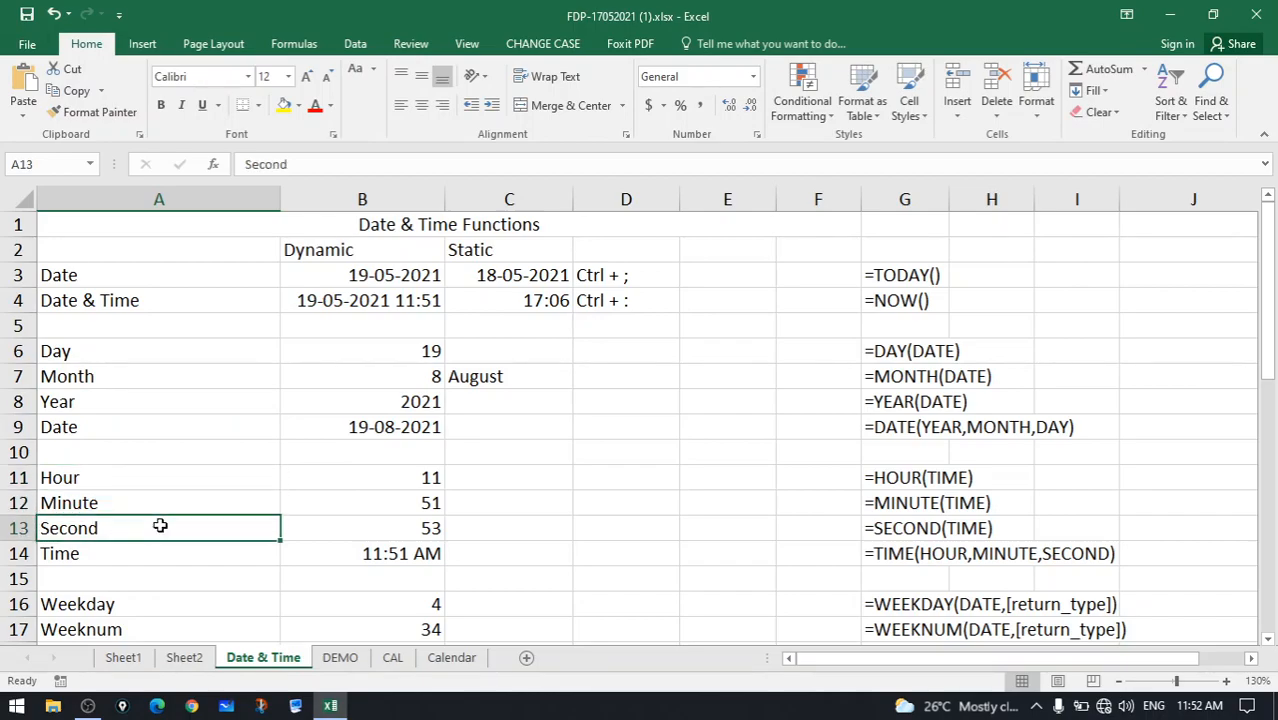
Examine the HOUR formula in B11 and its reference to the date and time in B4.
{"action": "double_click", "coordinate": [382, 489]}
{"action": "left_click", "coordinate": [405, 473]}
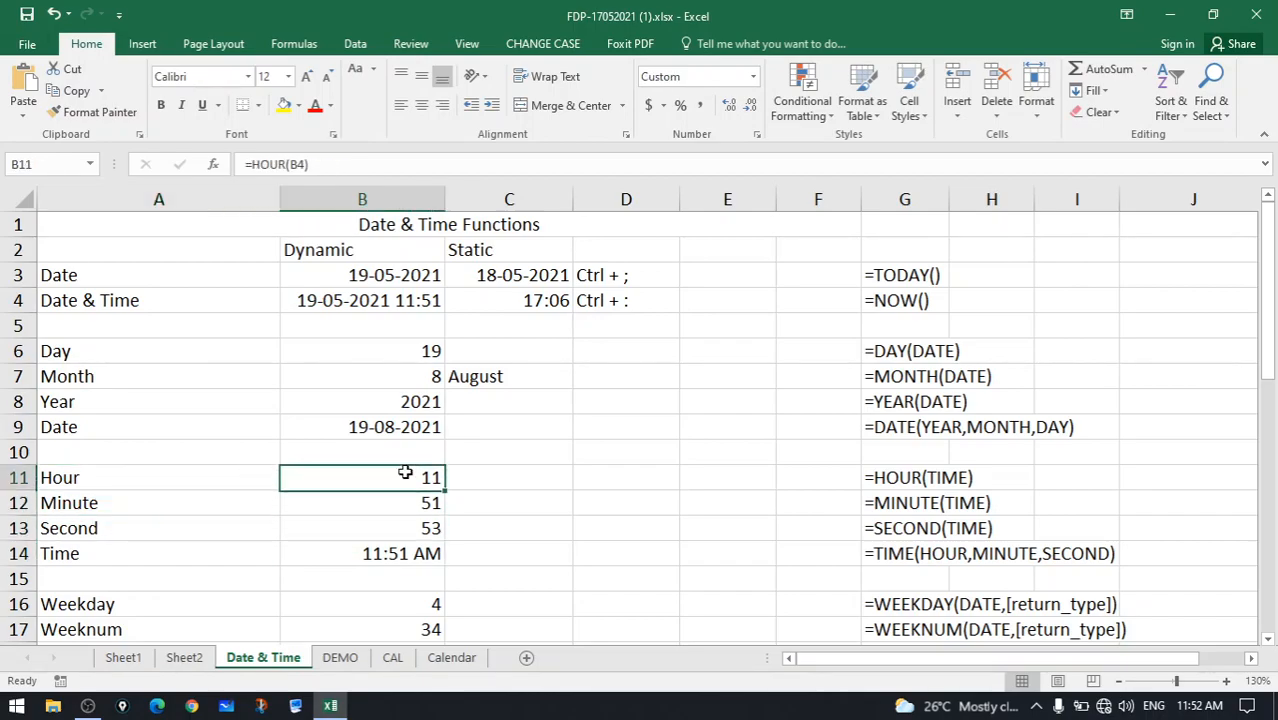
{"action": "double_click", "coordinate": [405, 473]}
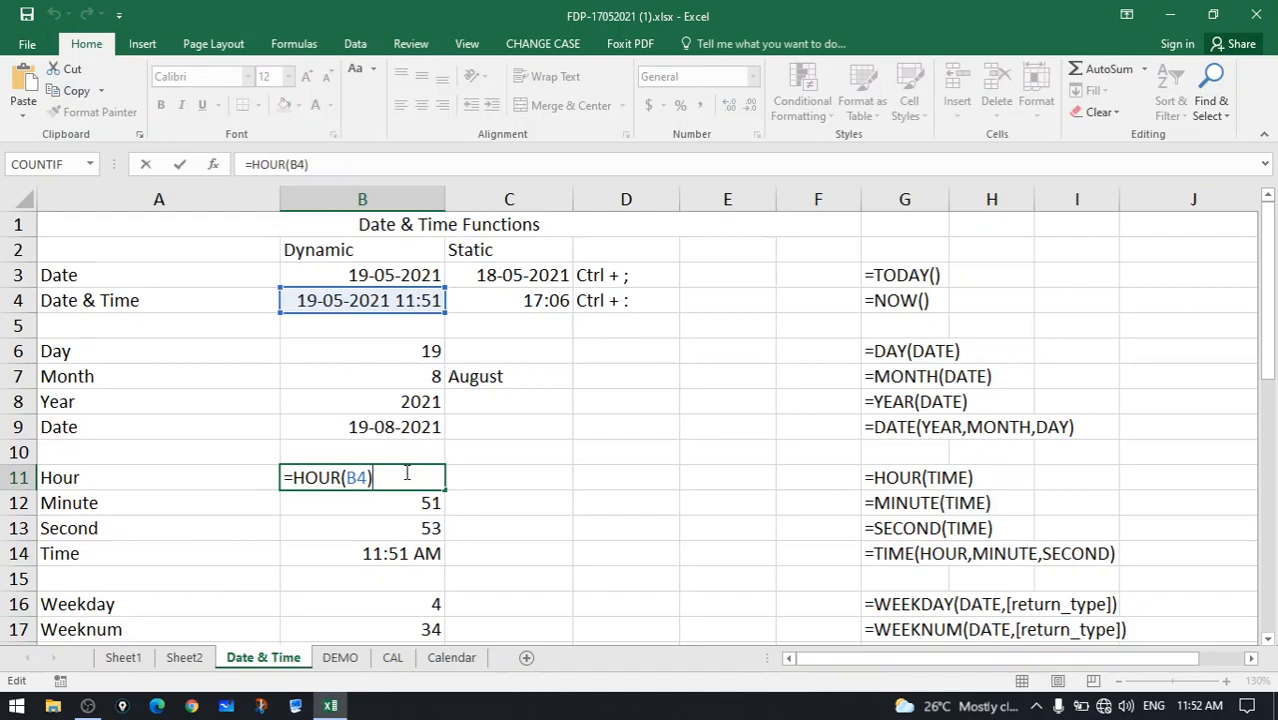
{"action": "left_click", "coordinate": [358, 482]}
{"action": "double_click", "coordinate": [360, 481]}
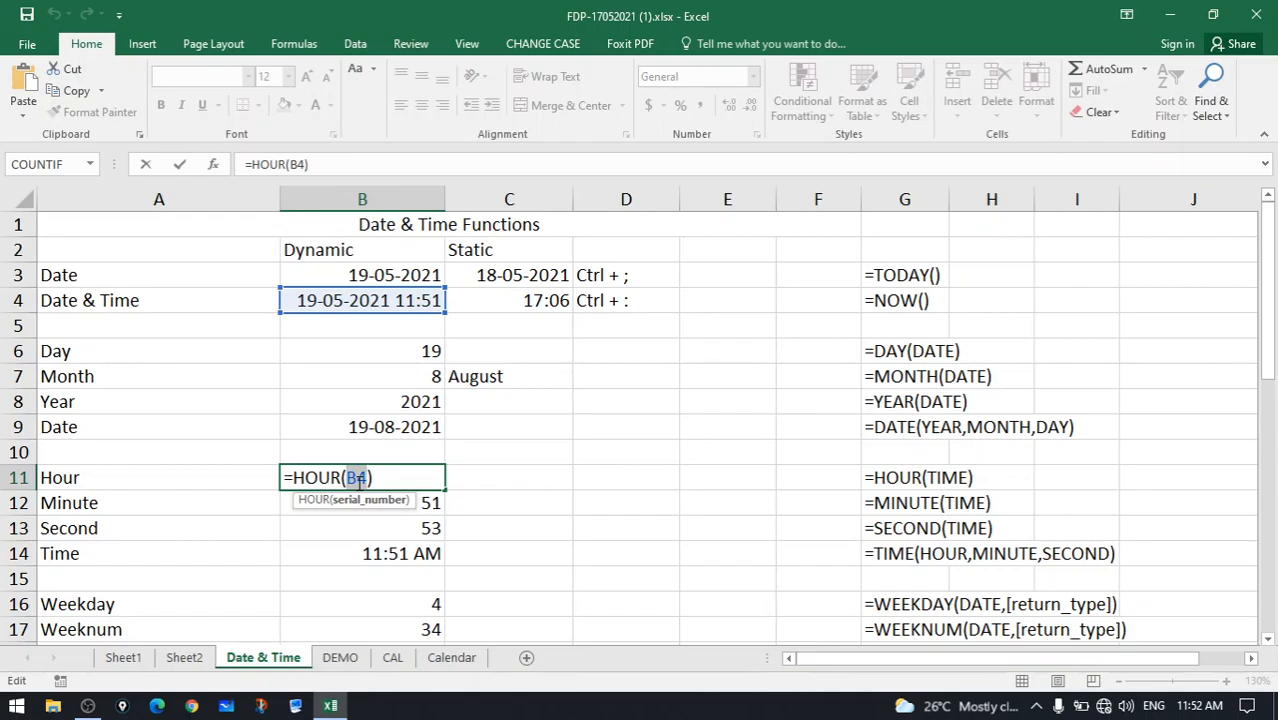
{"action": "key", "text": "Return"}
Replace the NOW() argument of the MINUTE formula in B12 with a reference to B4.
{"action": "double_click", "coordinate": [392, 503]}
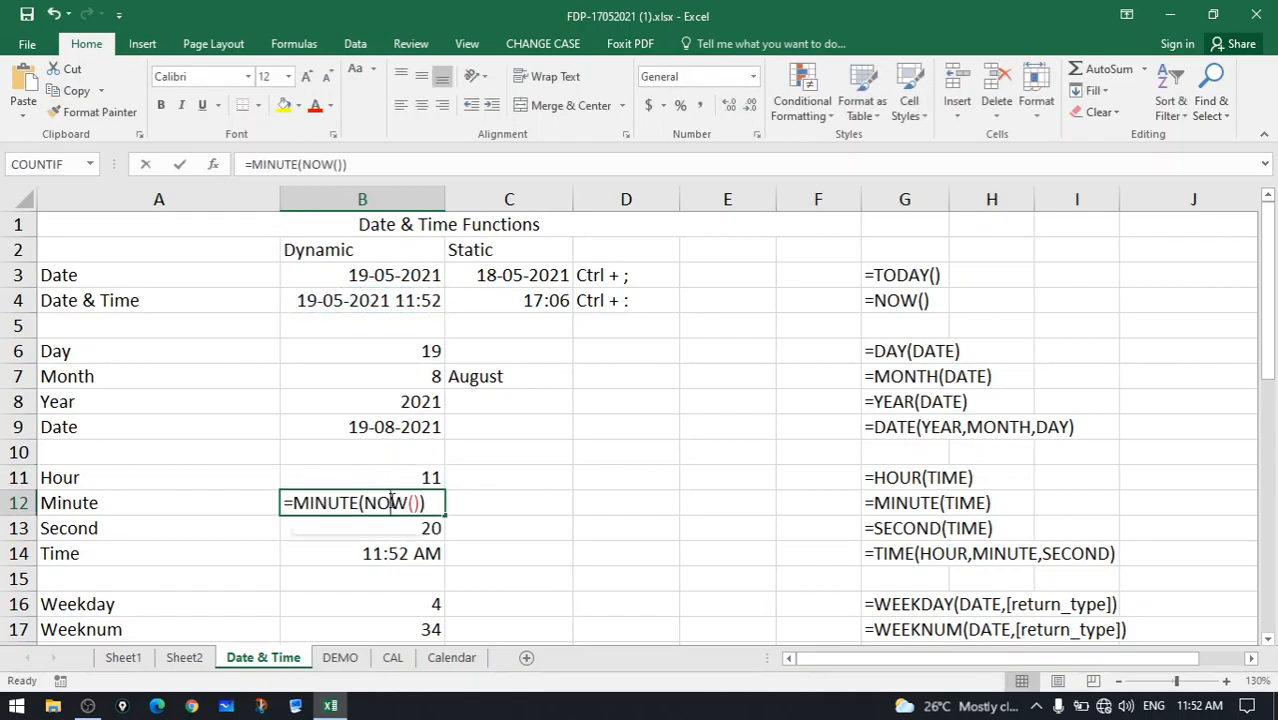
{"action": "left_click_drag", "start_coordinate": [361, 503], "coordinate": [420, 503]}
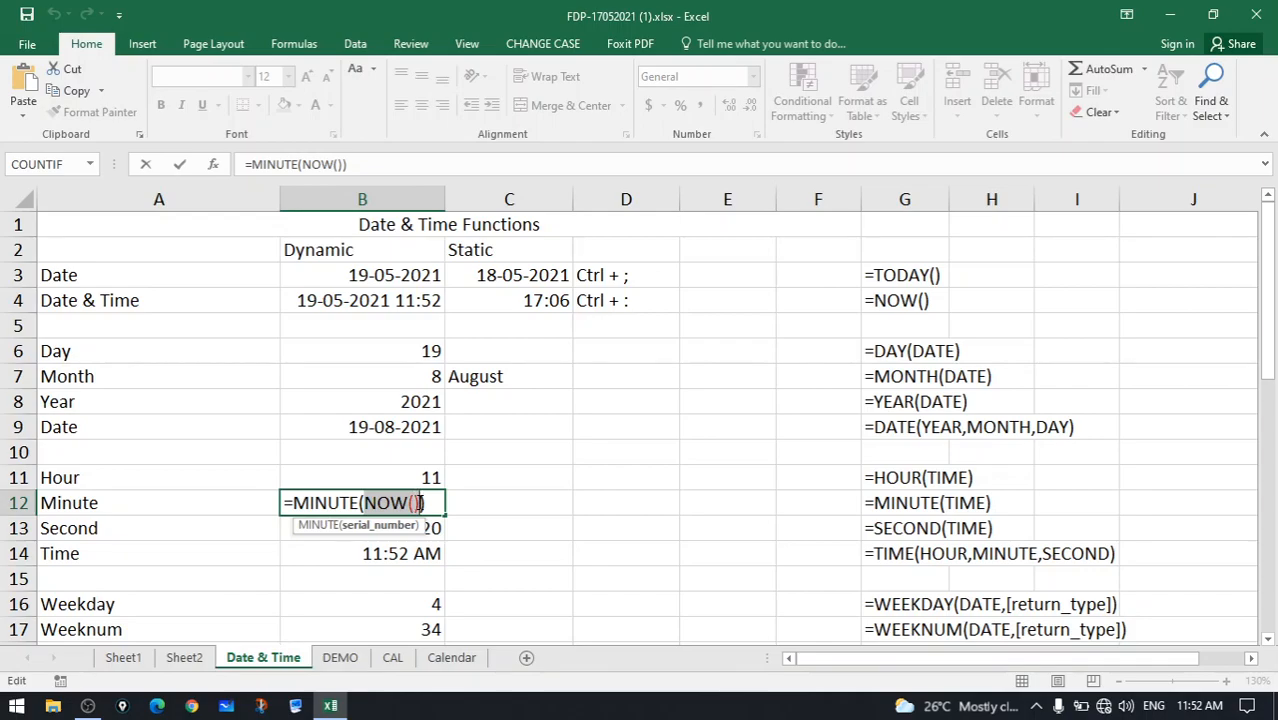
{"action": "key", "text": "BackSpace"}
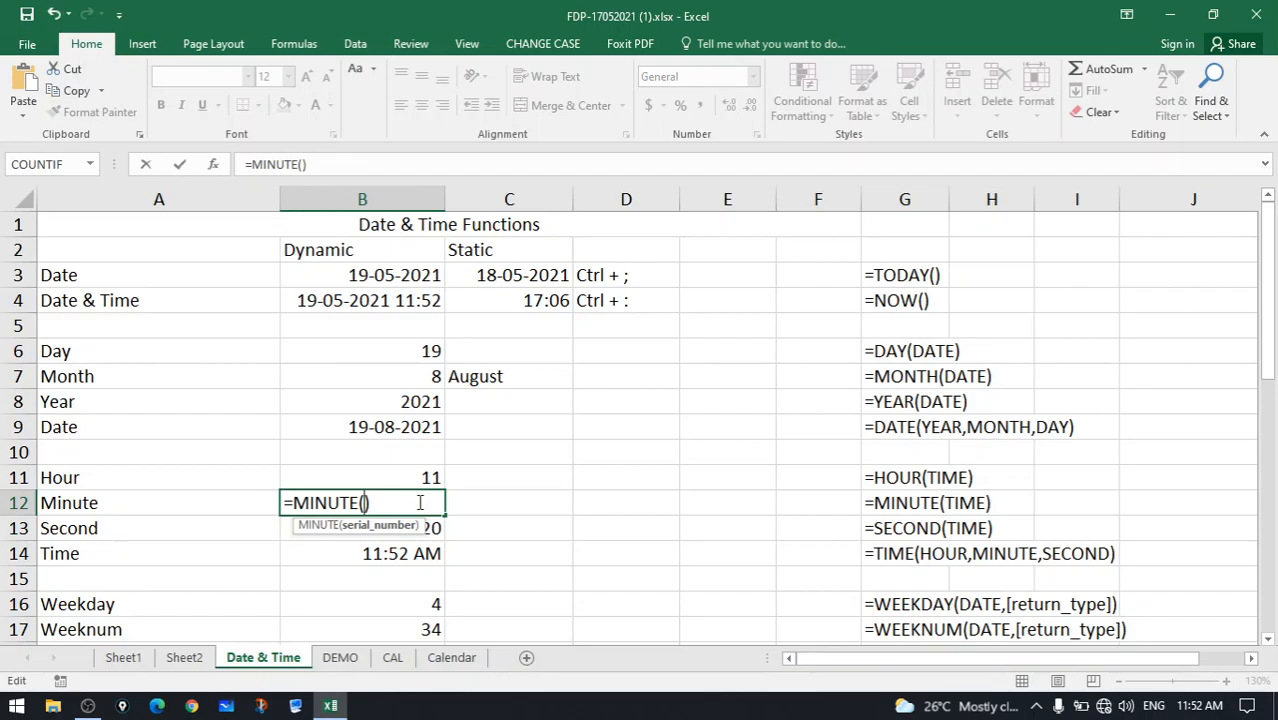
{"action": "left_click", "coordinate": [407, 301]}
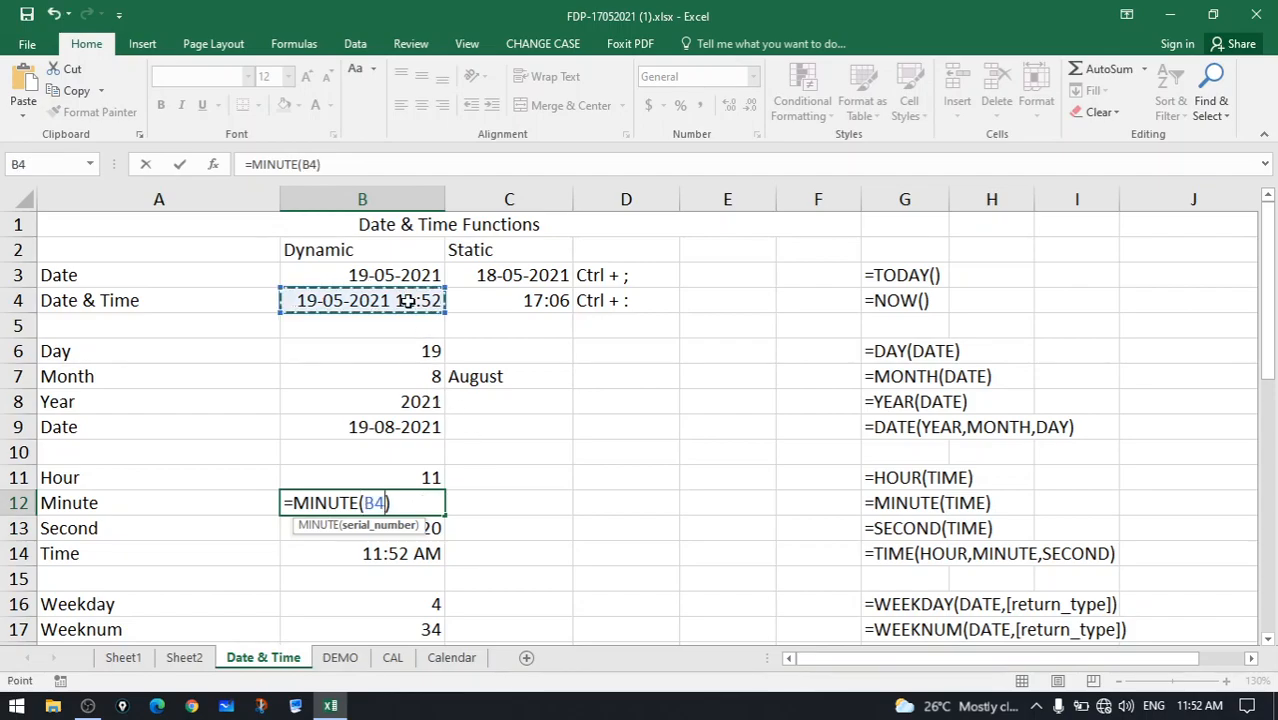
{"action": "key", "text": "Return"}
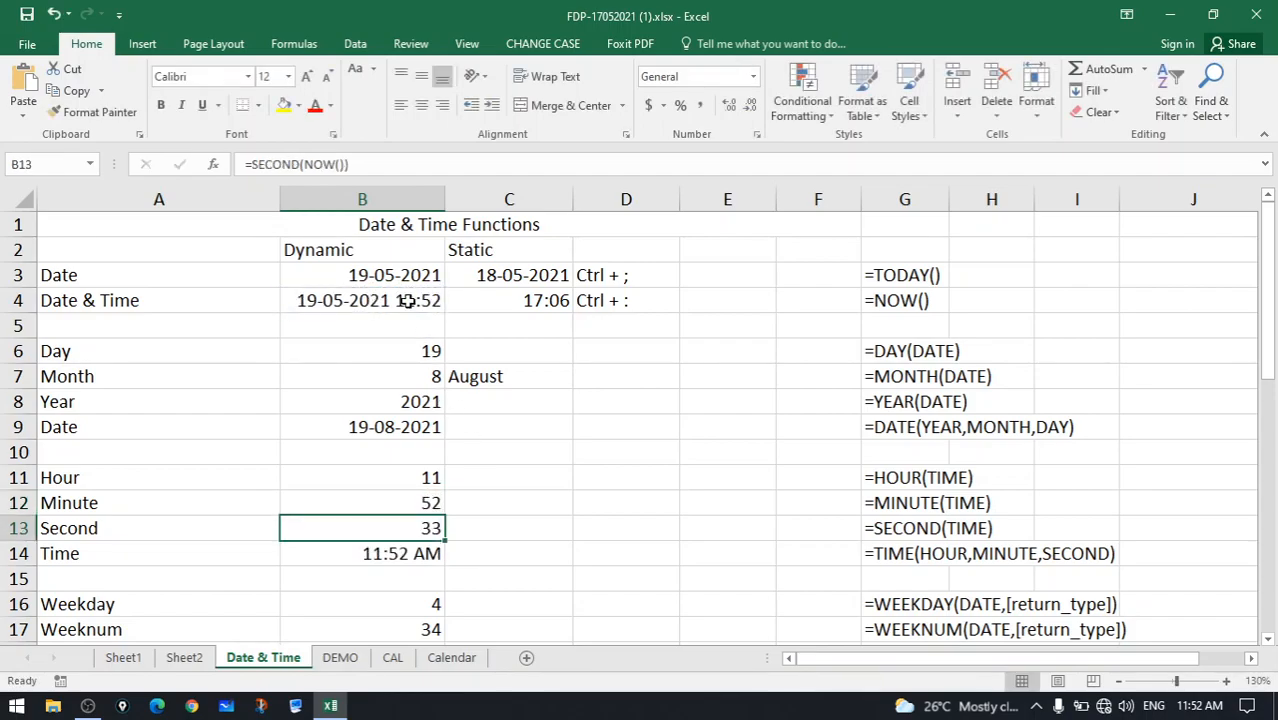
{"action": "left_click", "coordinate": [431, 503]}
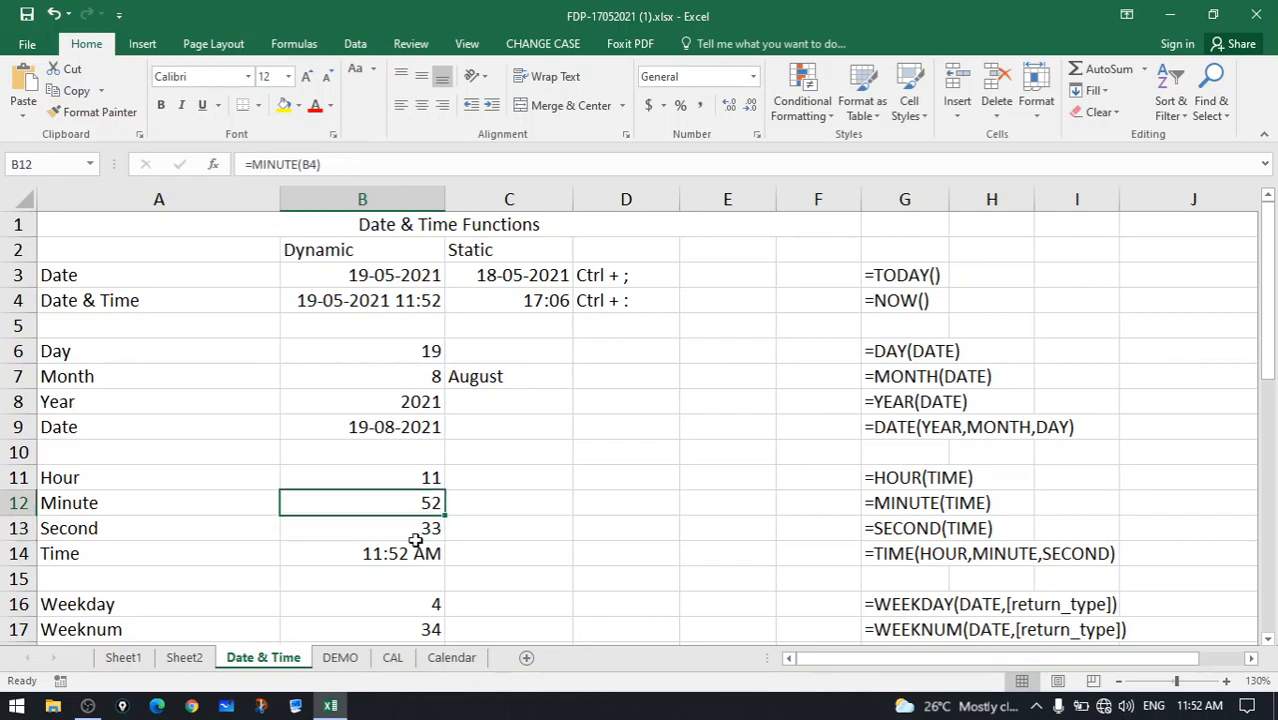
Replace the NOW() argument of the SECOND formula in B13 with a reference to B4.
{"action": "left_click", "coordinate": [420, 530]}
{"action": "double_click", "coordinate": [420, 528]}
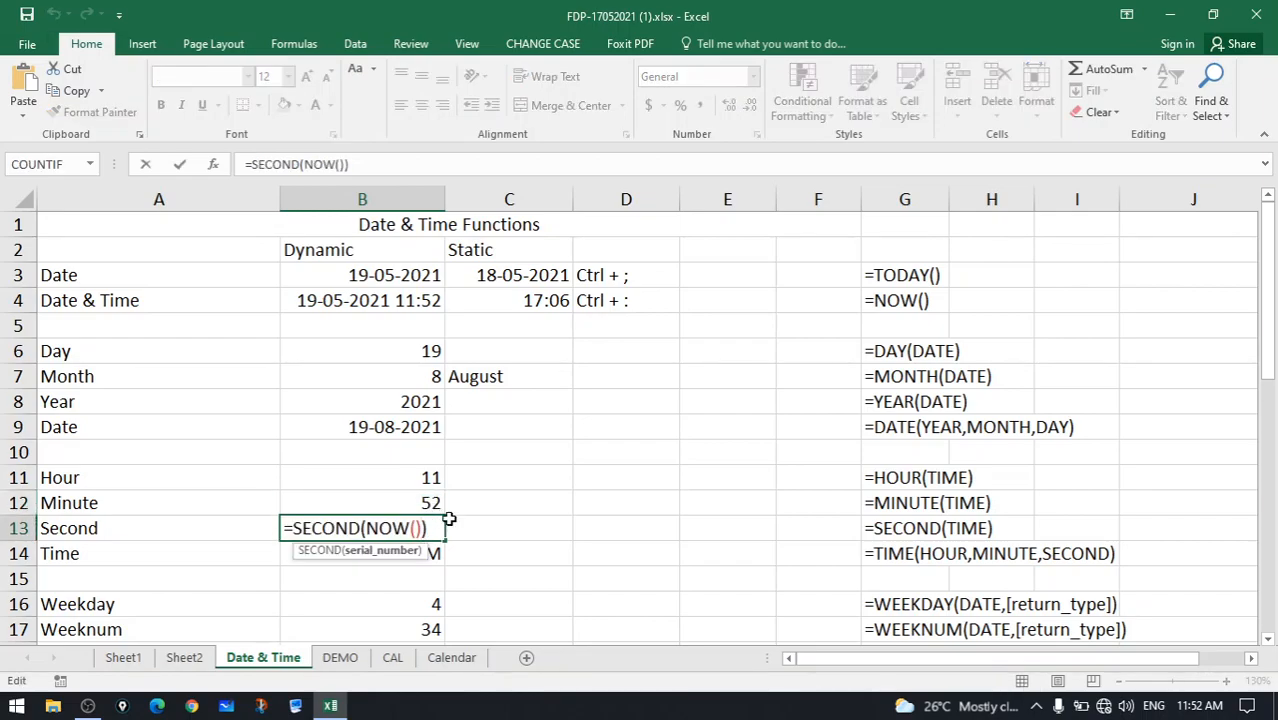
{"action": "left_click_drag", "start_coordinate": [366, 528], "coordinate": [419, 528]}
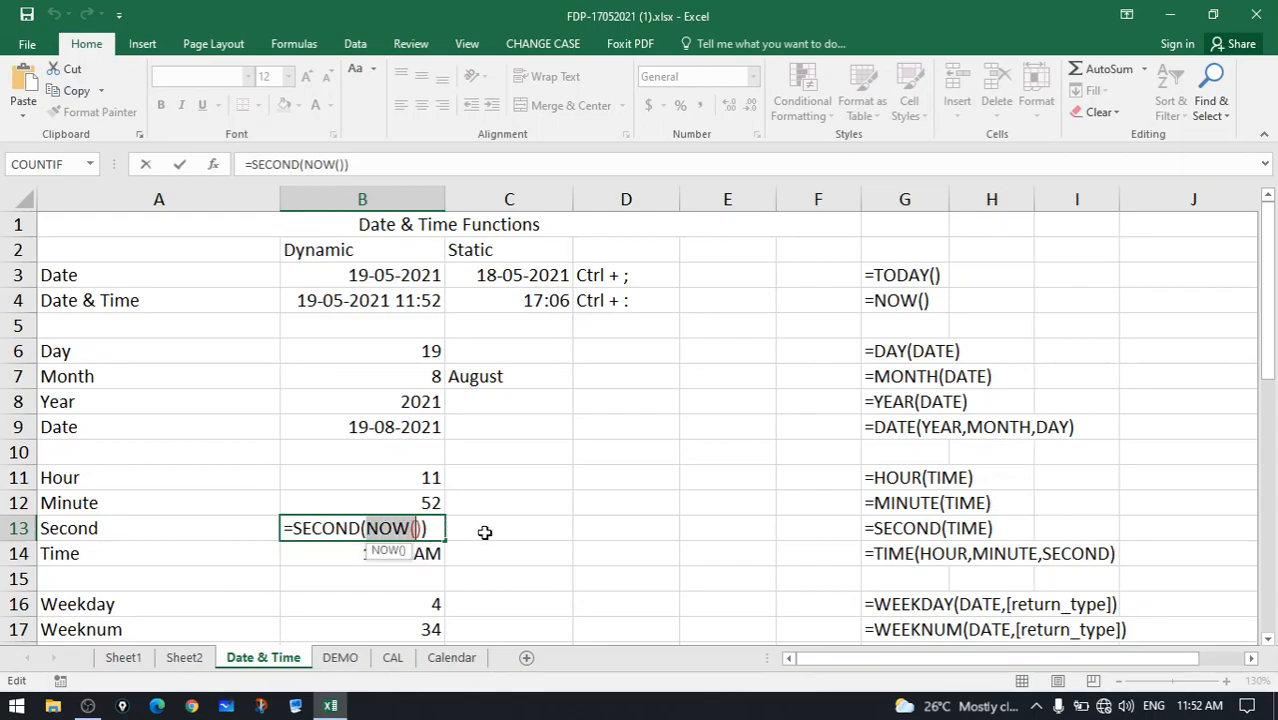
{"action": "key", "text": "Delete"}
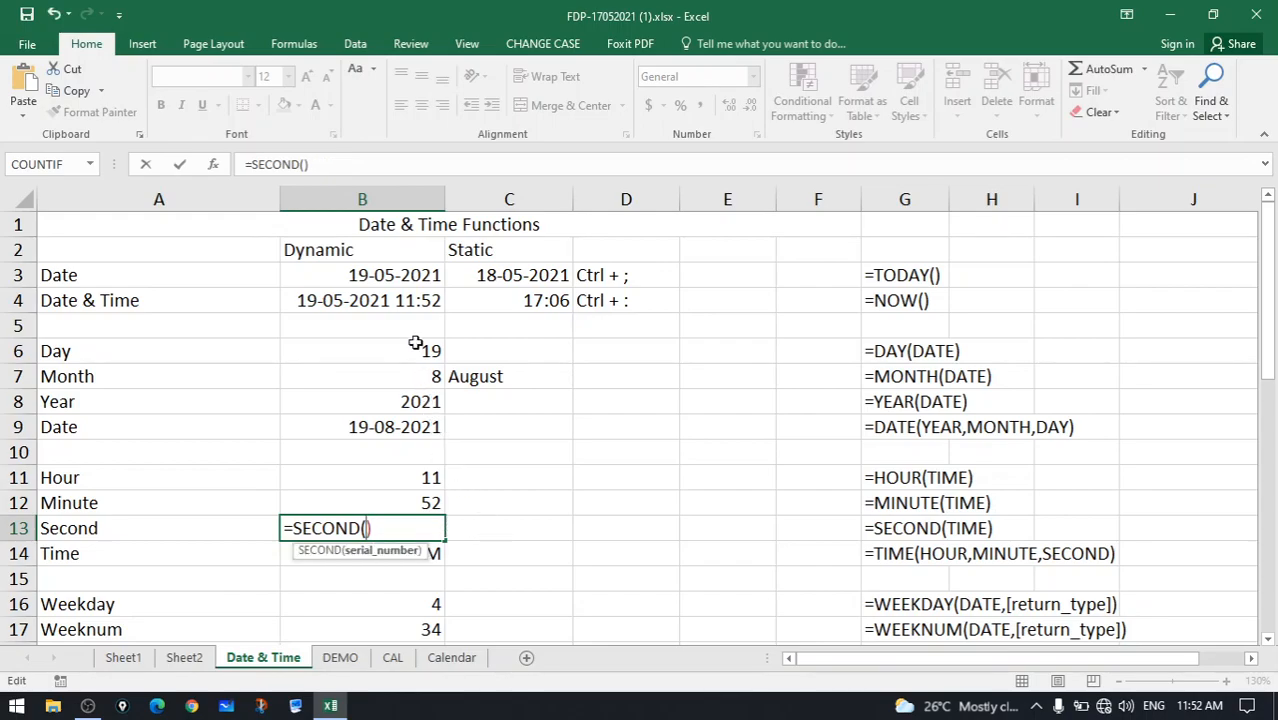
{"action": "left_click", "coordinate": [417, 303]}
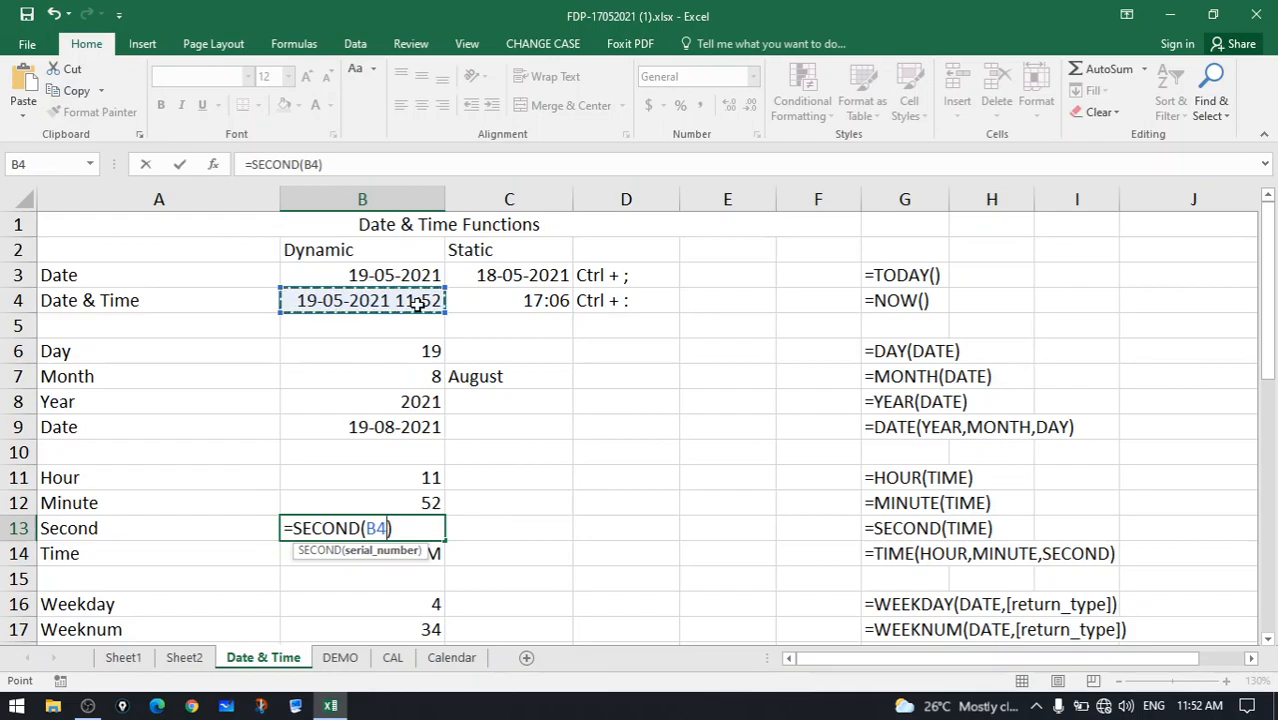
{"action": "key", "text": "Return"}
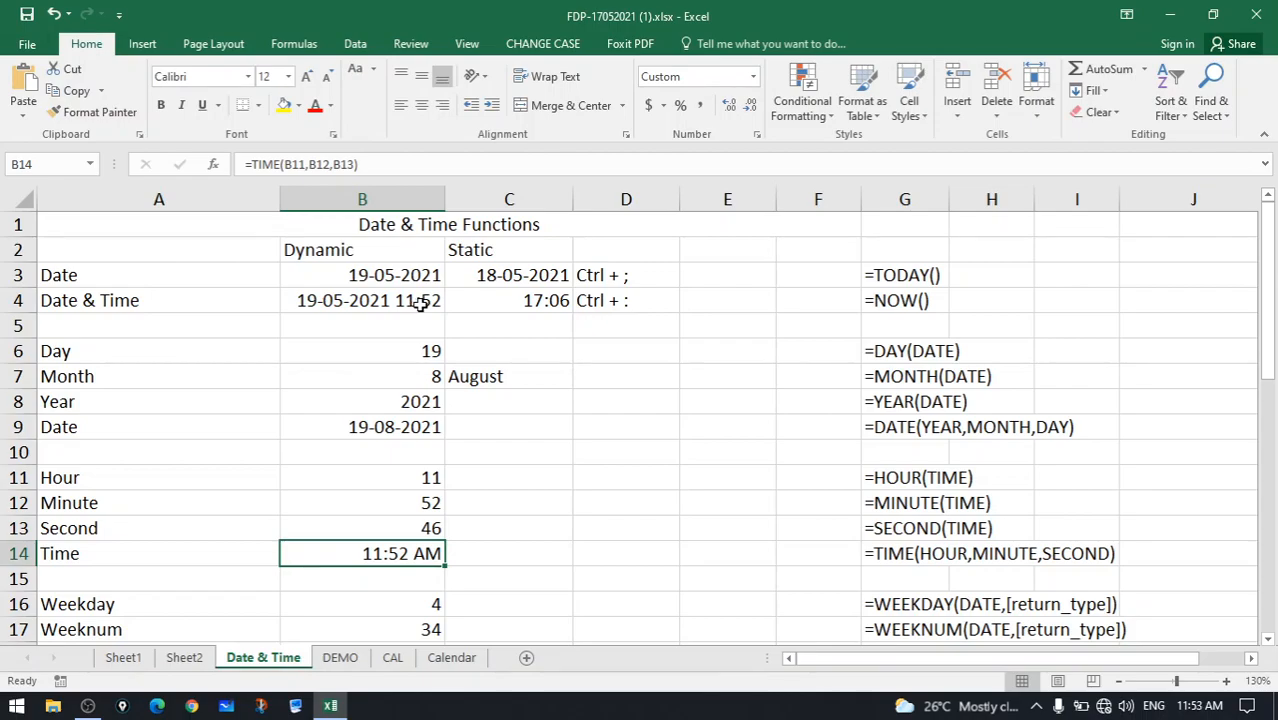
Examine the hour, minute and second arguments of the TIME formula in B14, which refer to B11, B12 and B13.
{"action": "double_click", "coordinate": [394, 553]}
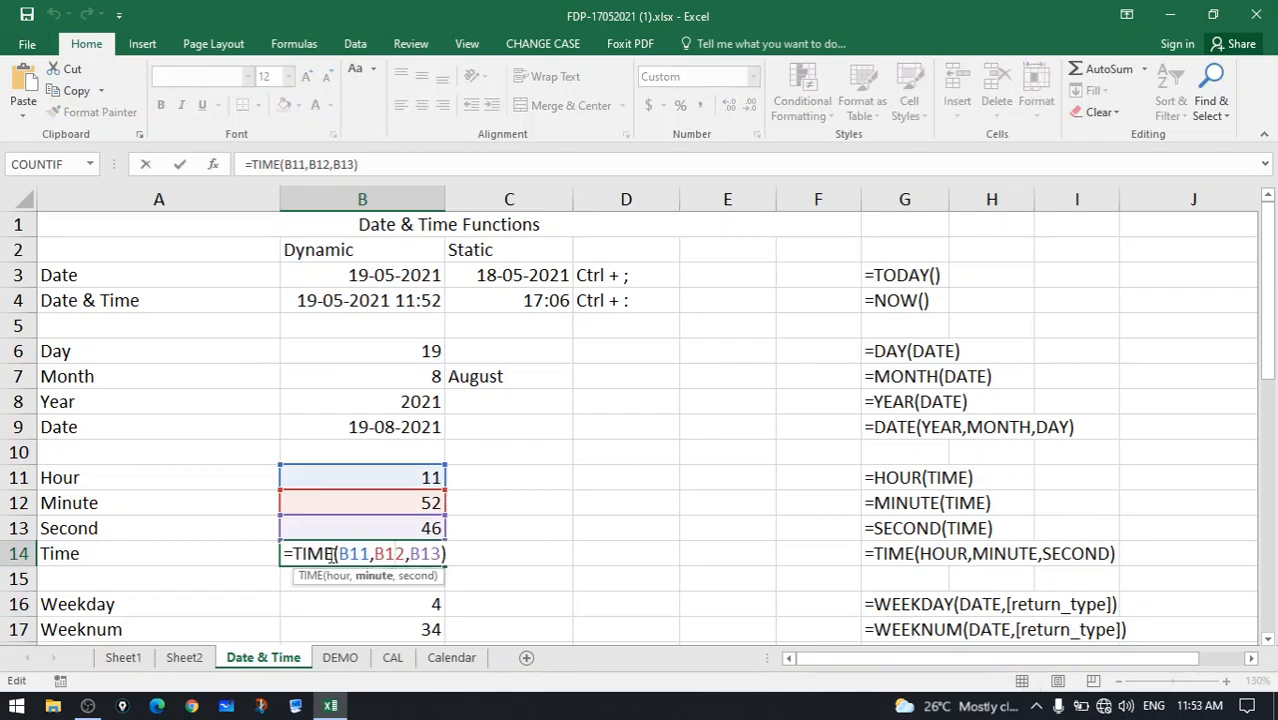
{"action": "double_click", "coordinate": [352, 553]}
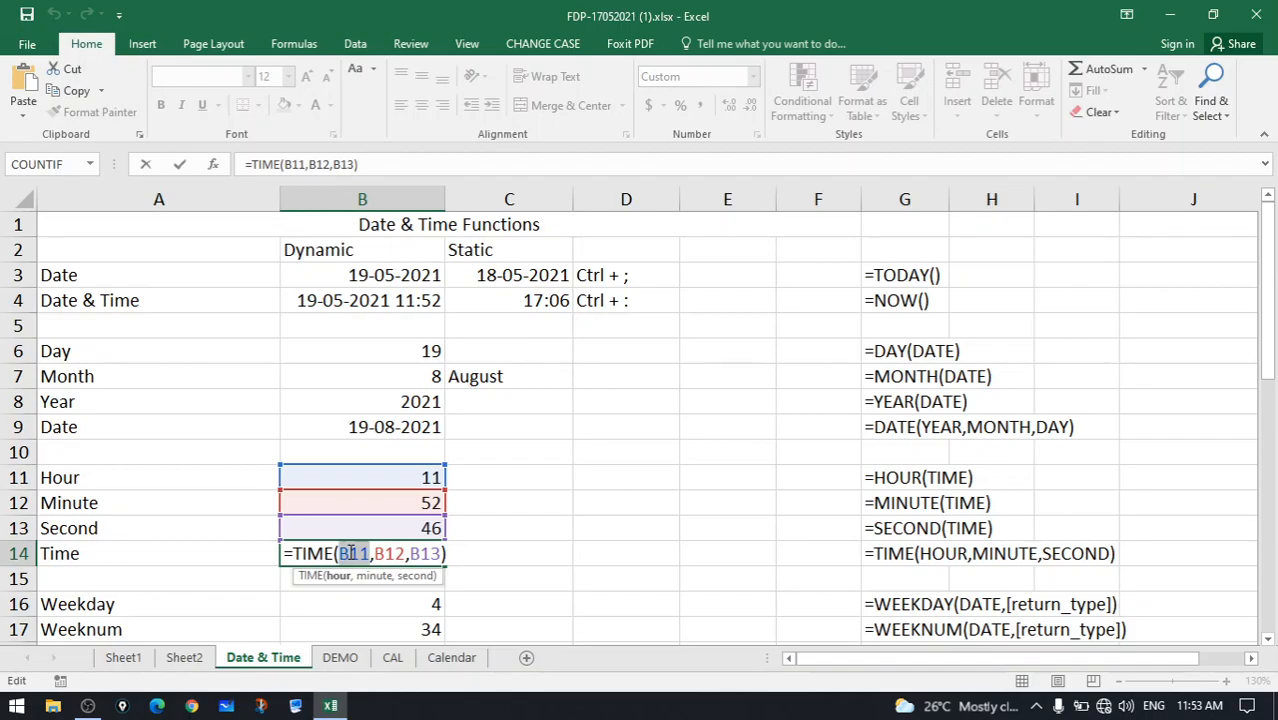
{"action": "double_click", "coordinate": [389, 553]}
{"action": "double_click", "coordinate": [427, 553]}
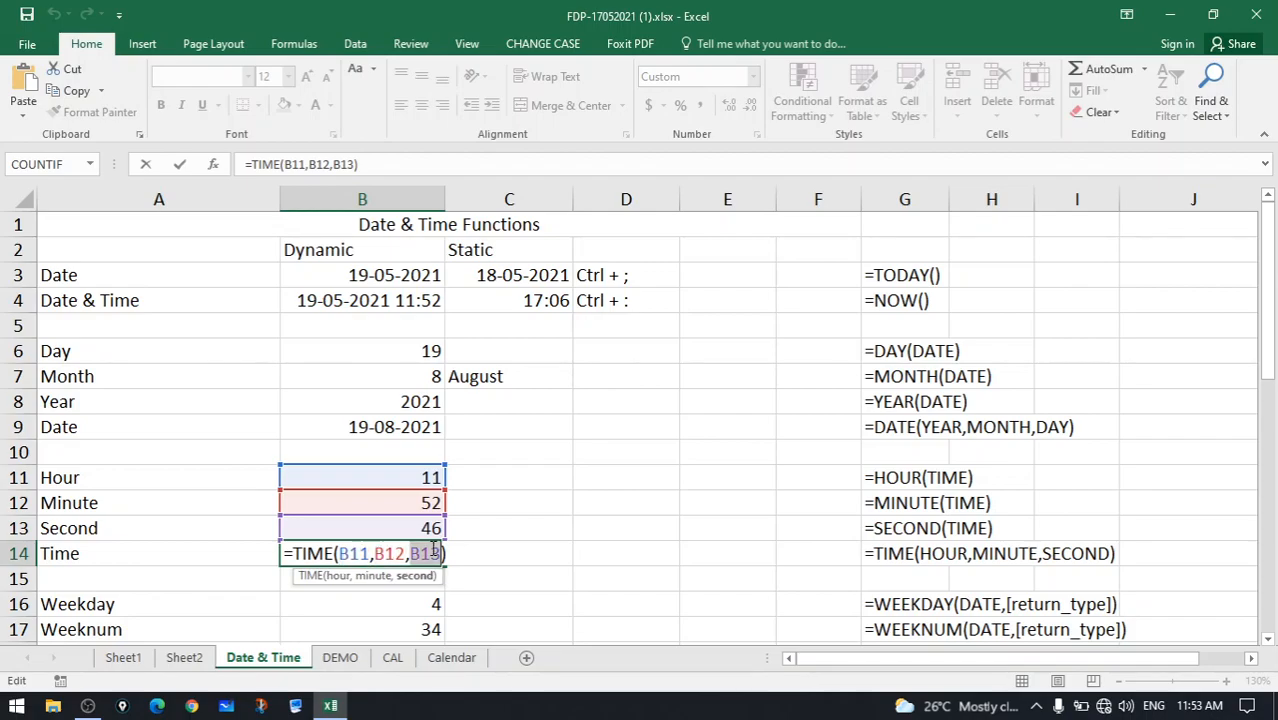
{"action": "left_click", "coordinate": [453, 556]}
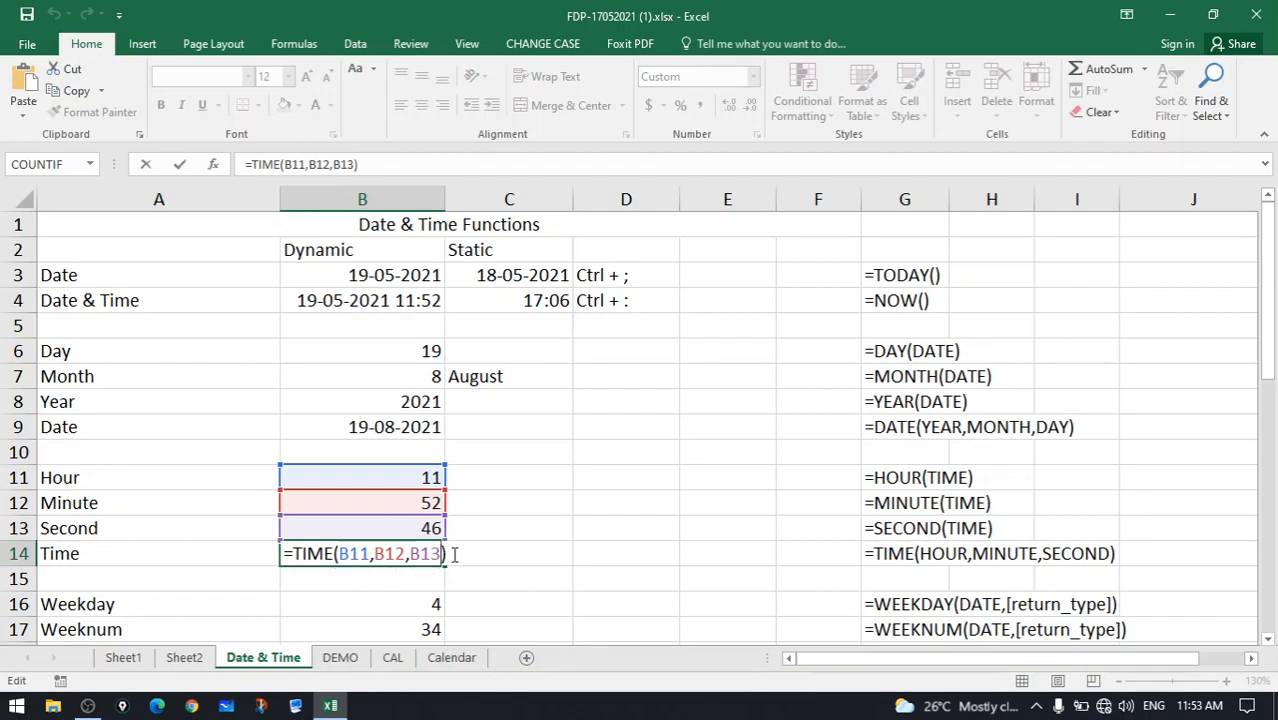
{"action": "key", "text": "Return"}
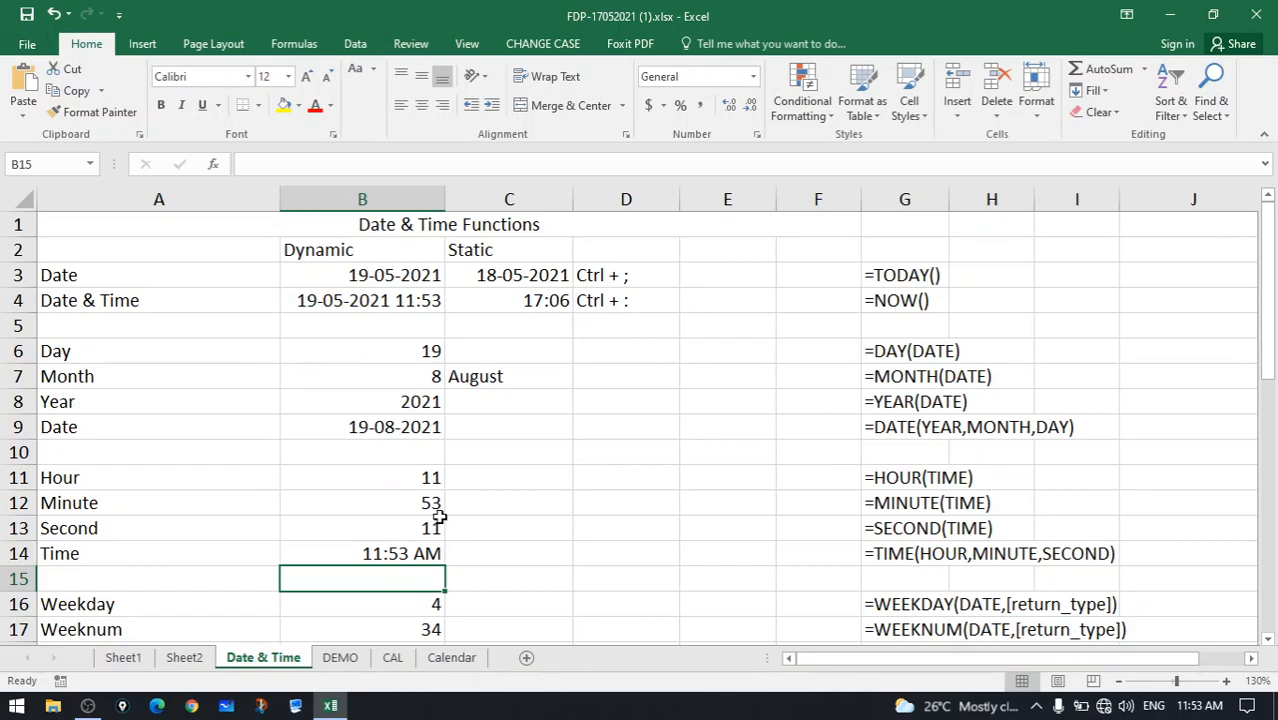
Examine the Weekday row's formula in B16 together with the date in B9 that it refers to.
{"action": "scroll", "coordinate": [437, 518], "scroll_direction": "down", "scroll_amount": 1}
{"action": "scroll", "coordinate": [437, 518], "scroll_direction": "down", "scroll_amount": 1}
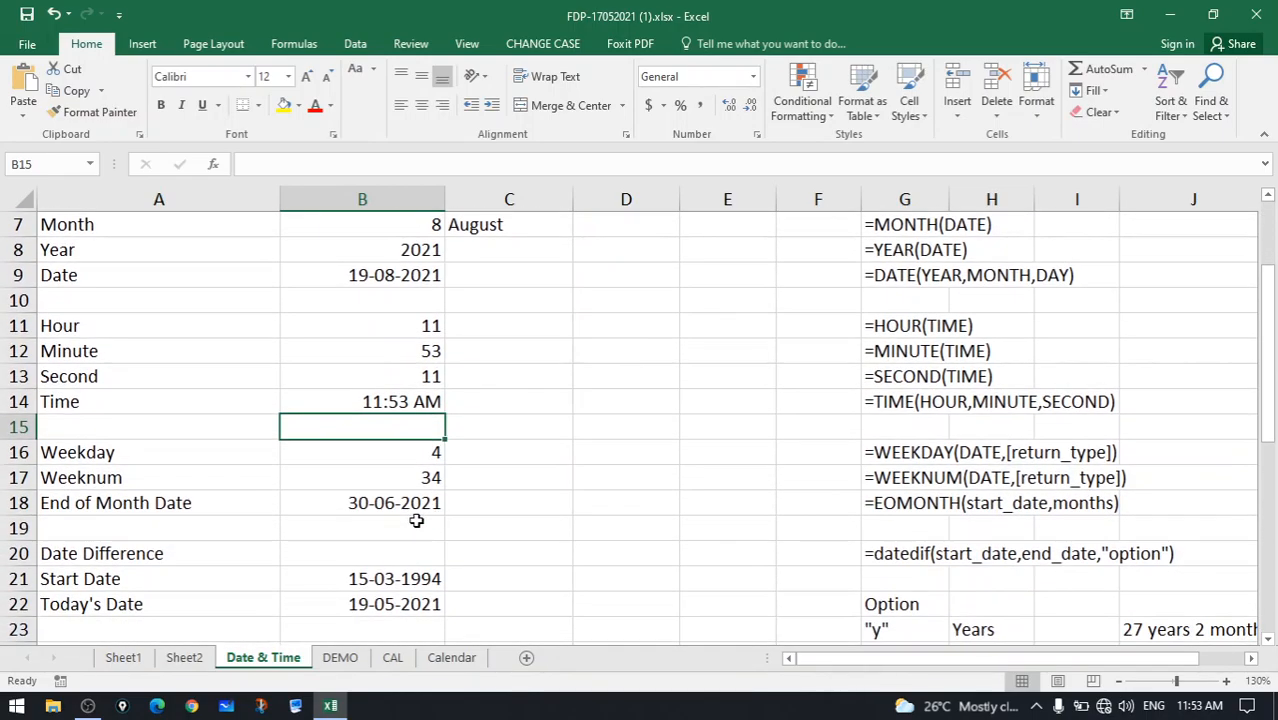
{"action": "left_click", "coordinate": [220, 459]}
{"action": "left_click", "coordinate": [372, 455]}
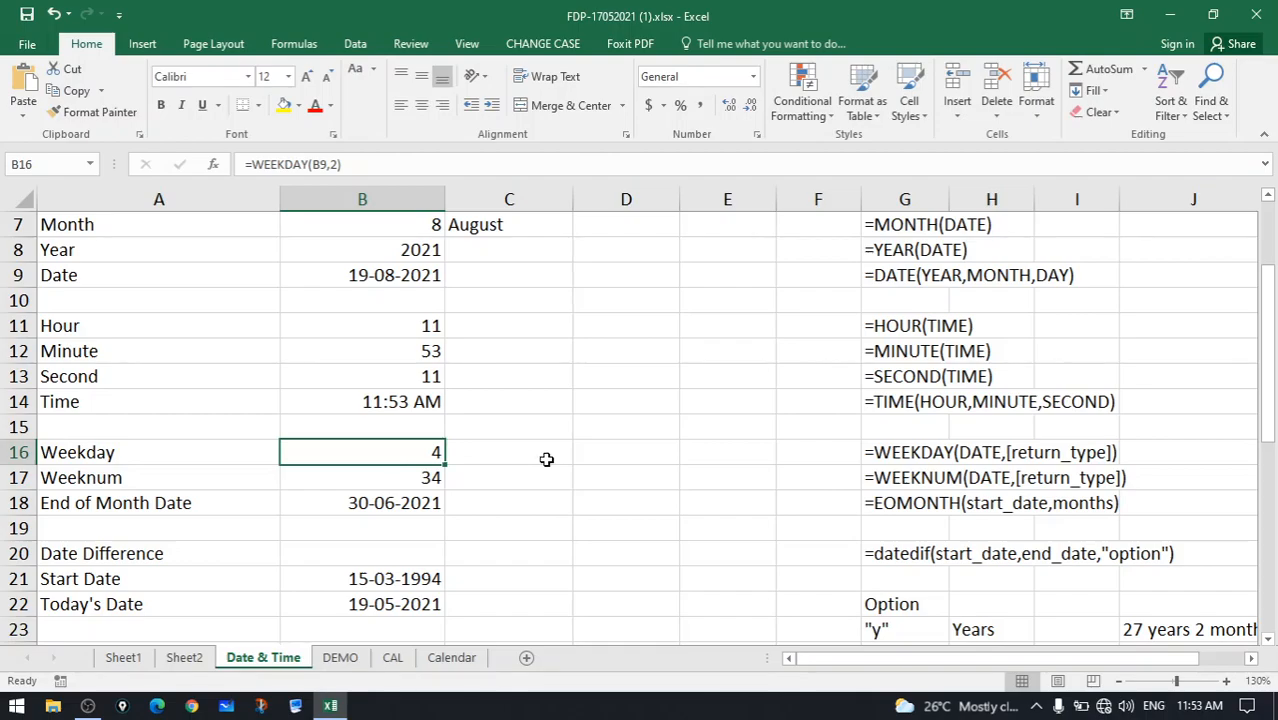
{"action": "left_click", "coordinate": [432, 284]}
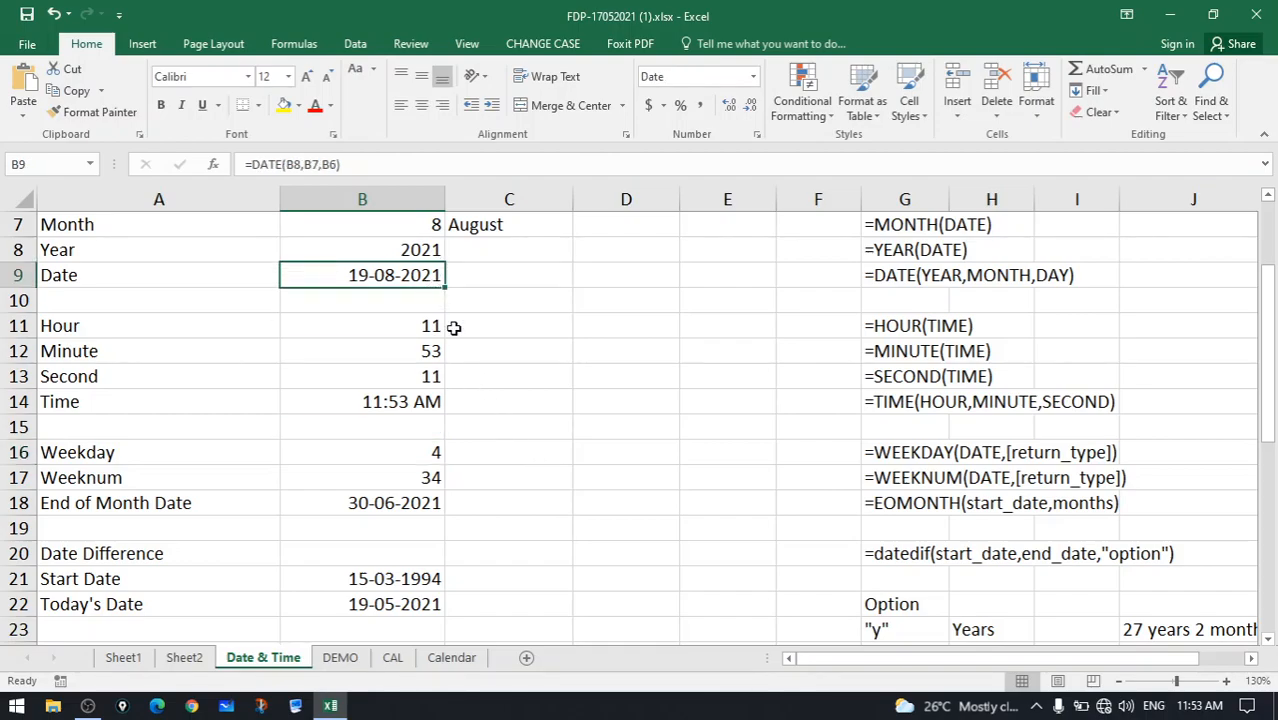
{"action": "left_click", "coordinate": [438, 455]}
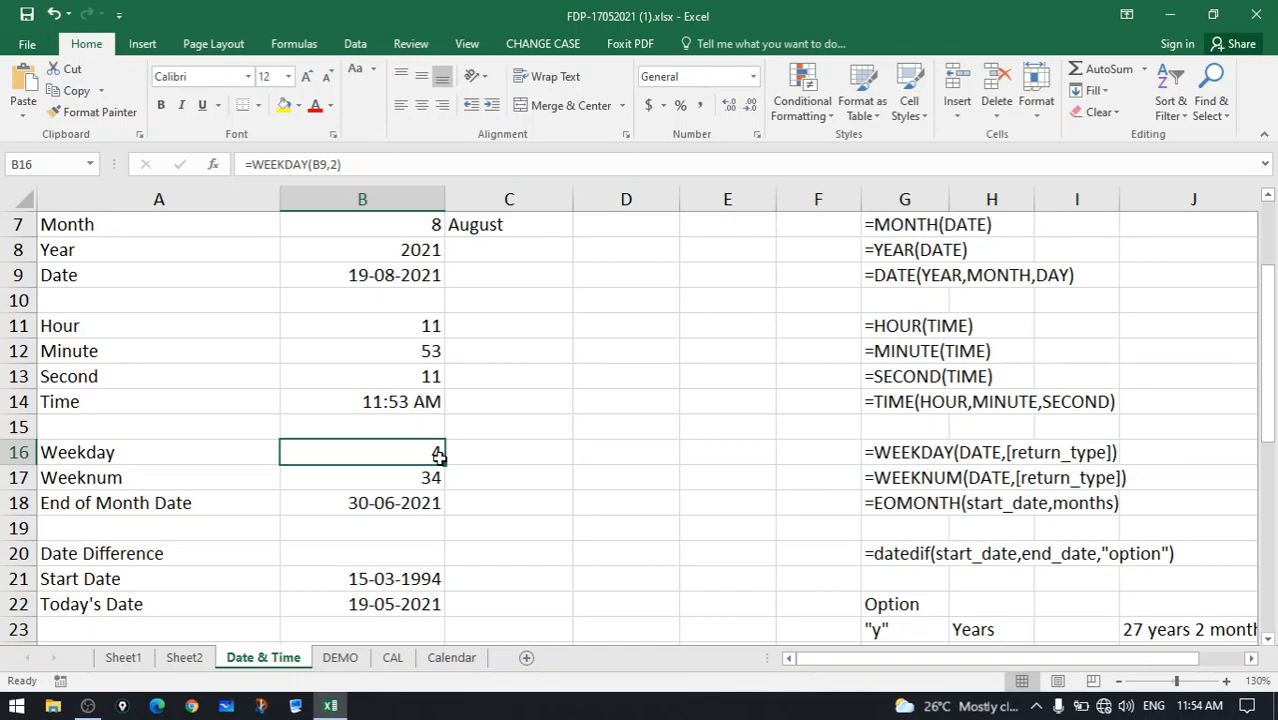
Re-enter the WEEKDAY arguments in B16 with B9 as the date and return type 2, numbering Monday as 1 through Sunday as 7.
{"action": "double_click", "coordinate": [414, 452]}
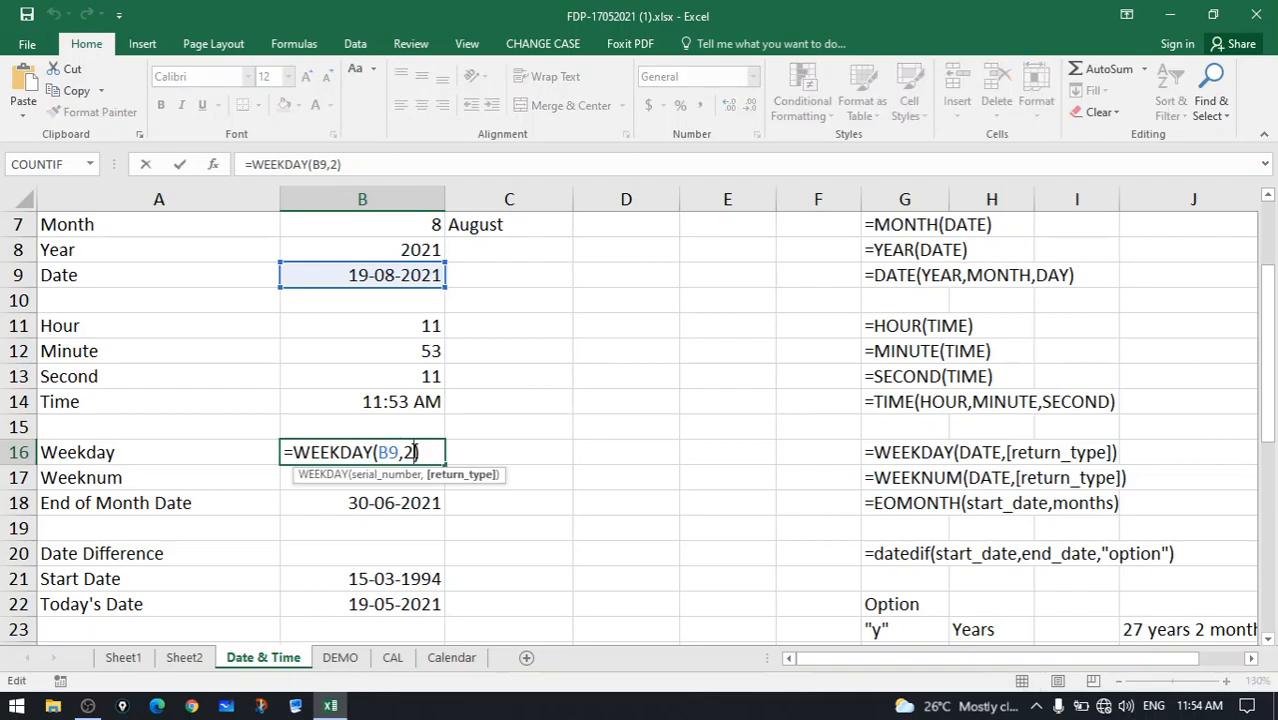
{"action": "key", "text": "Left"}
{"action": "key", "text": "Left"}
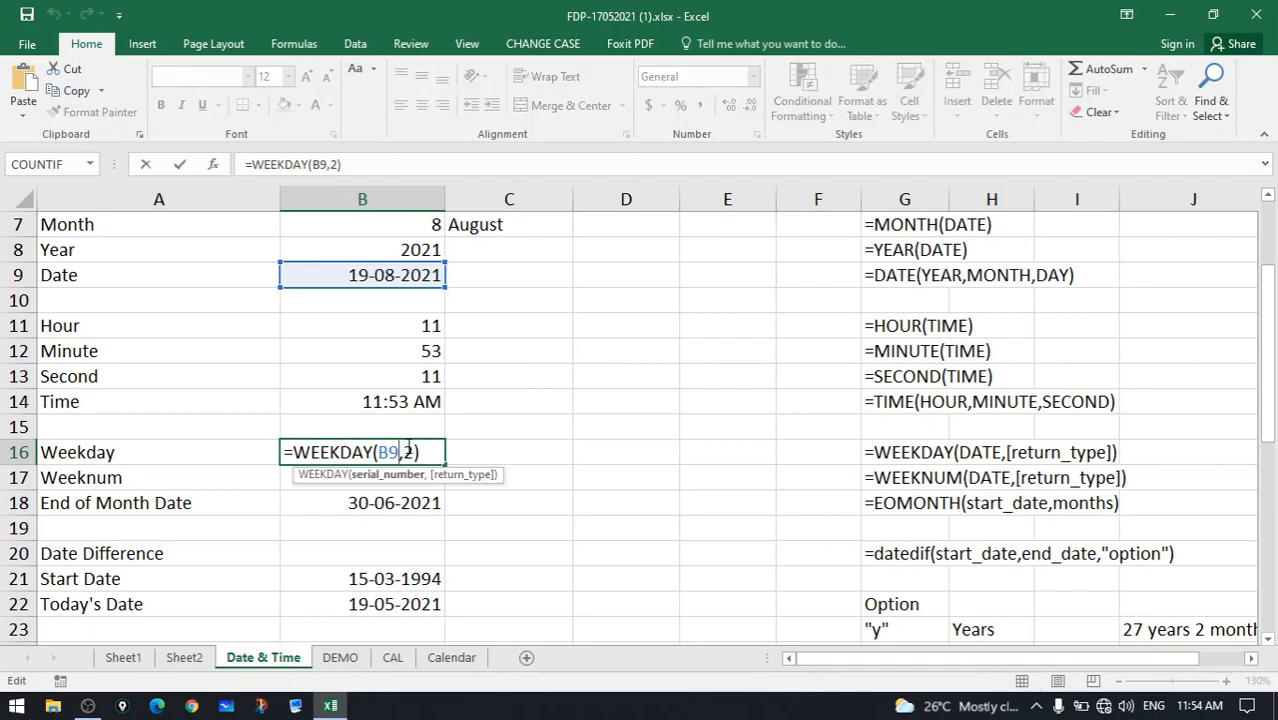
{"action": "key", "text": "BackSpace"}
{"action": "key", "text": "BackSpace"}
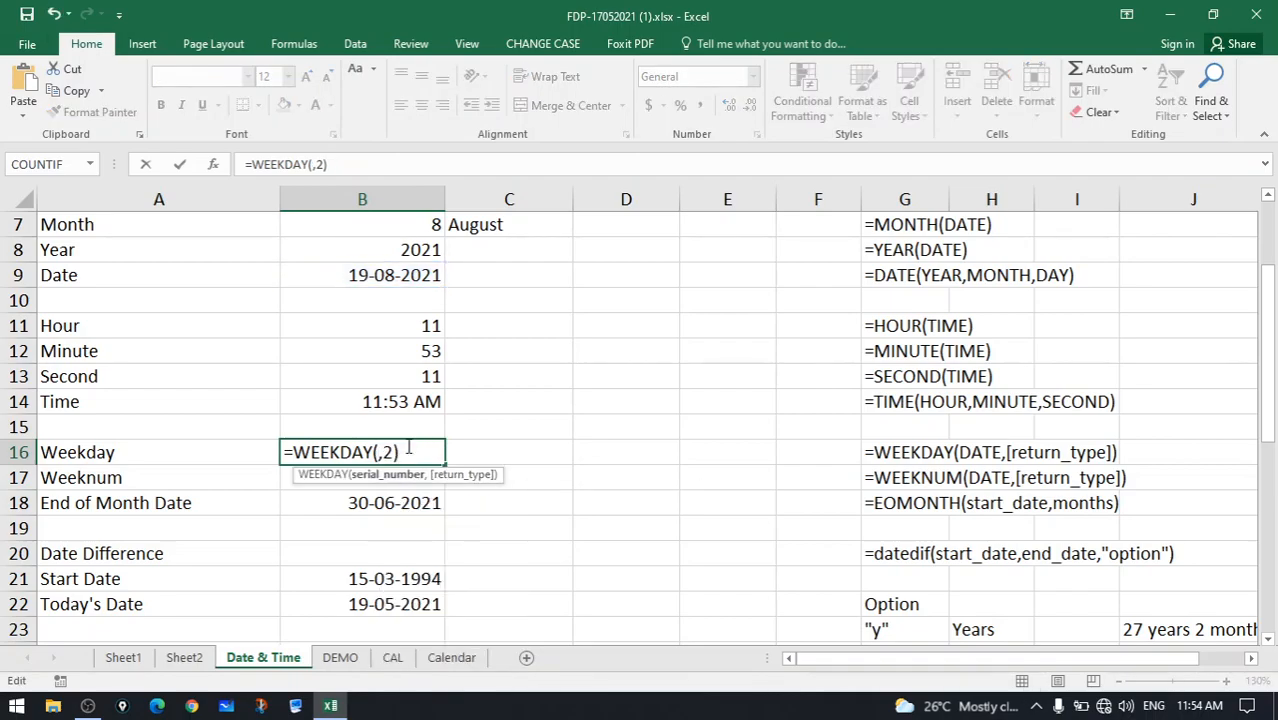
{"action": "left_click", "coordinate": [398, 273]}
{"action": "left_click", "coordinate": [428, 447]}
{"action": "key", "text": "BackSpace"}
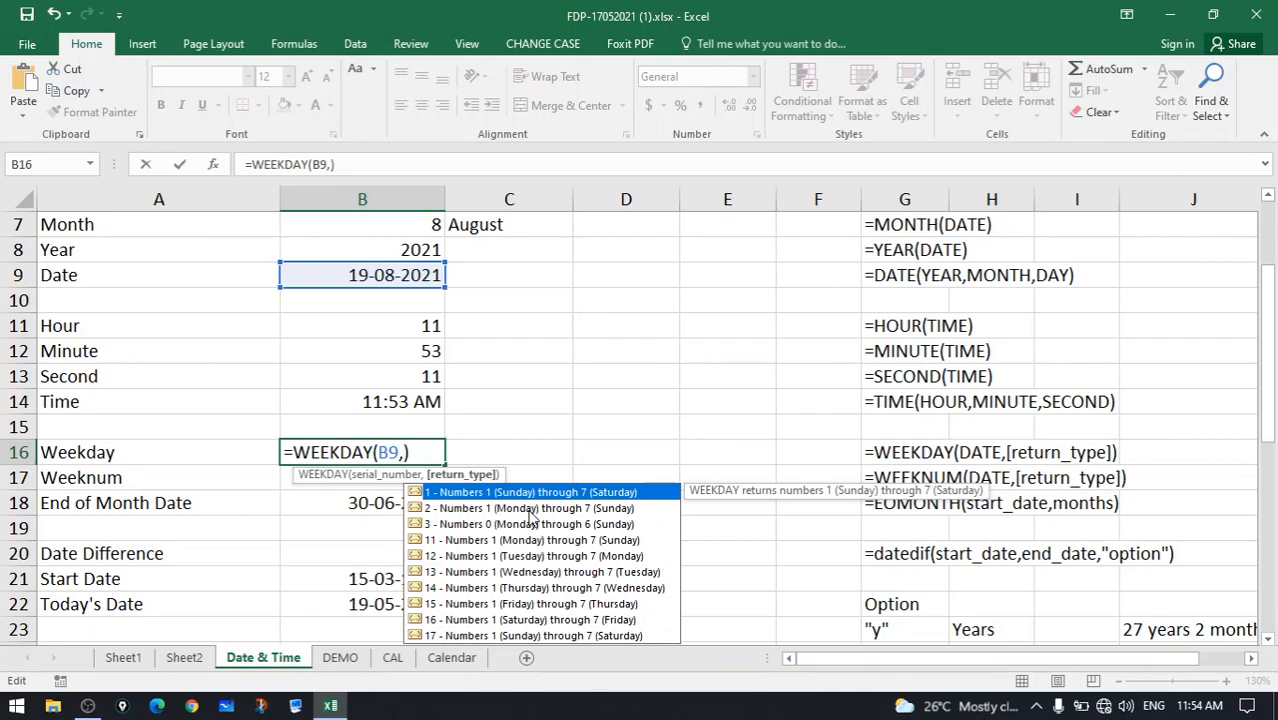
{"action": "type", "text": "2"}
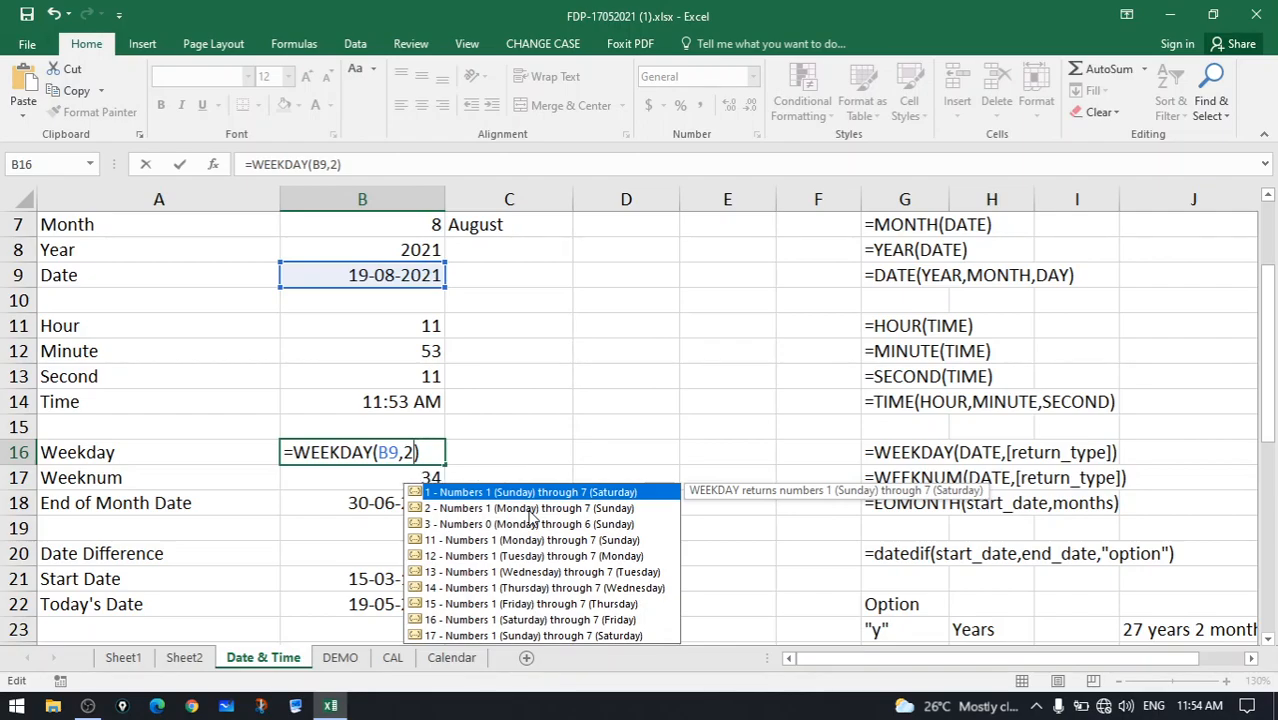
{"action": "key", "text": "Return"}
{"action": "left_click", "coordinate": [420, 457]}
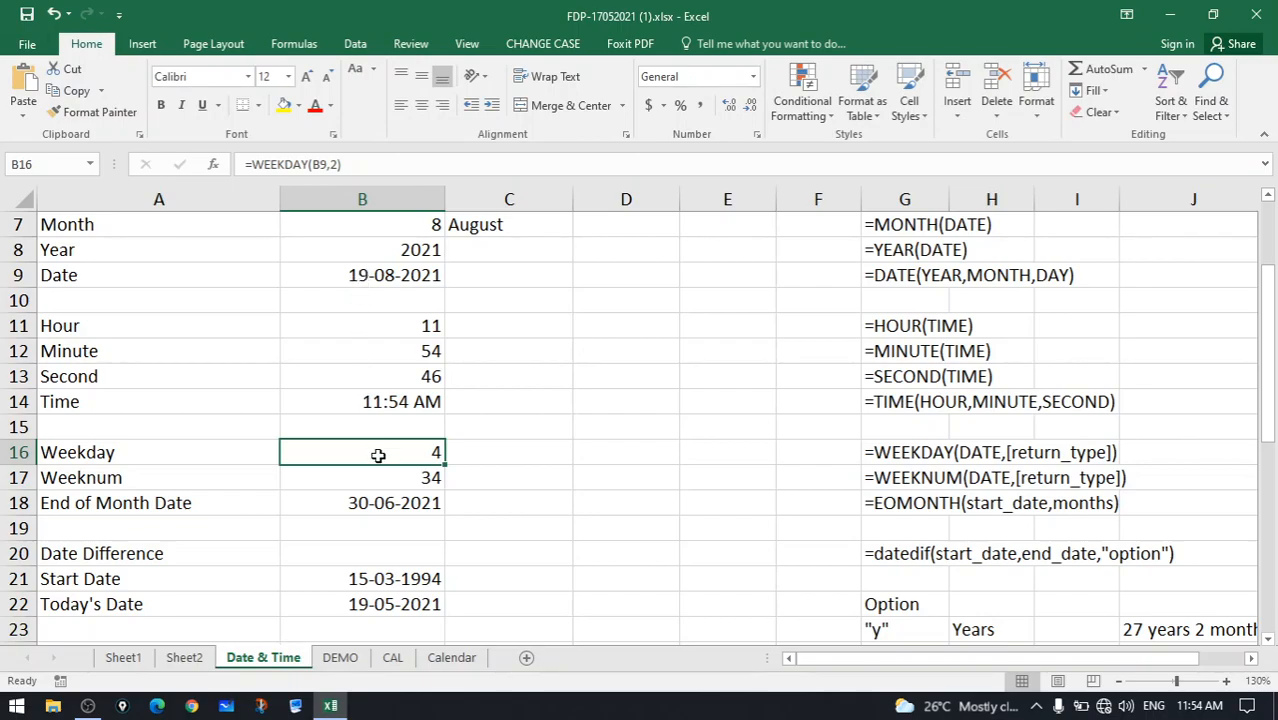
Re-enter the return type of the WEEKNUM formula in B17, trying 1 (Sunday) and settling on 2 (Monday).
{"action": "left_click", "coordinate": [407, 481]}
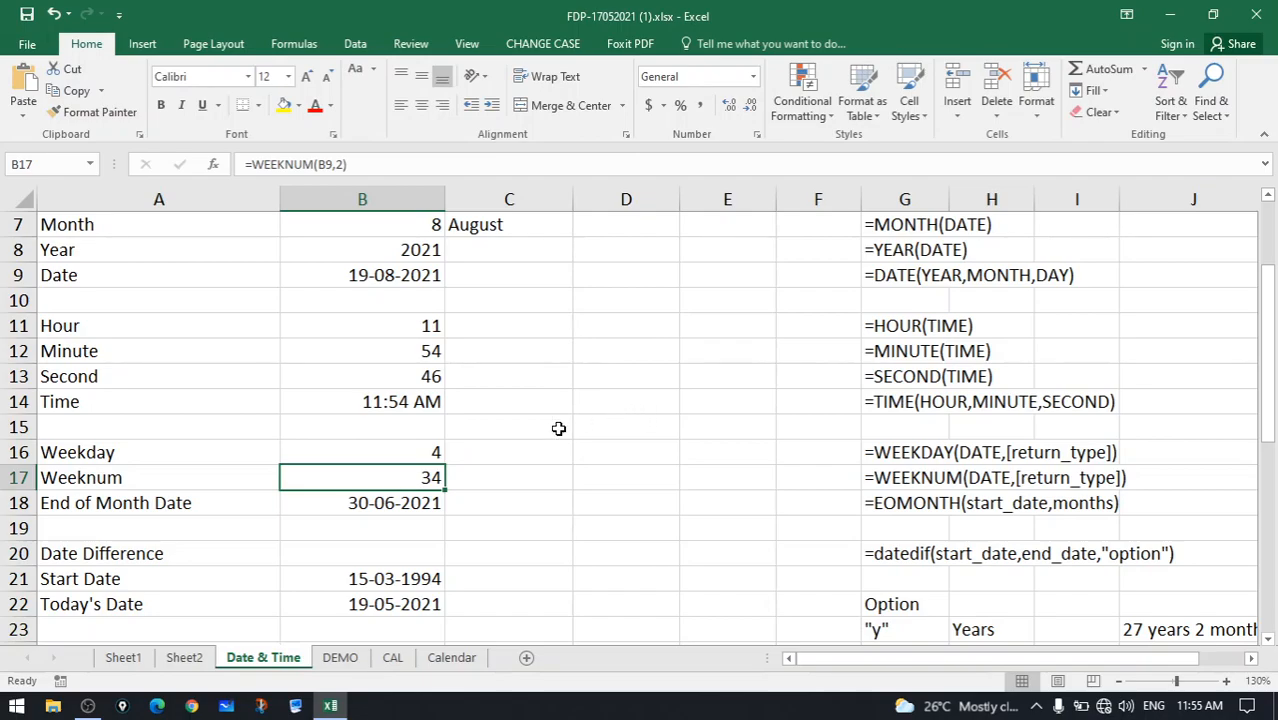
{"action": "double_click", "coordinate": [408, 478]}
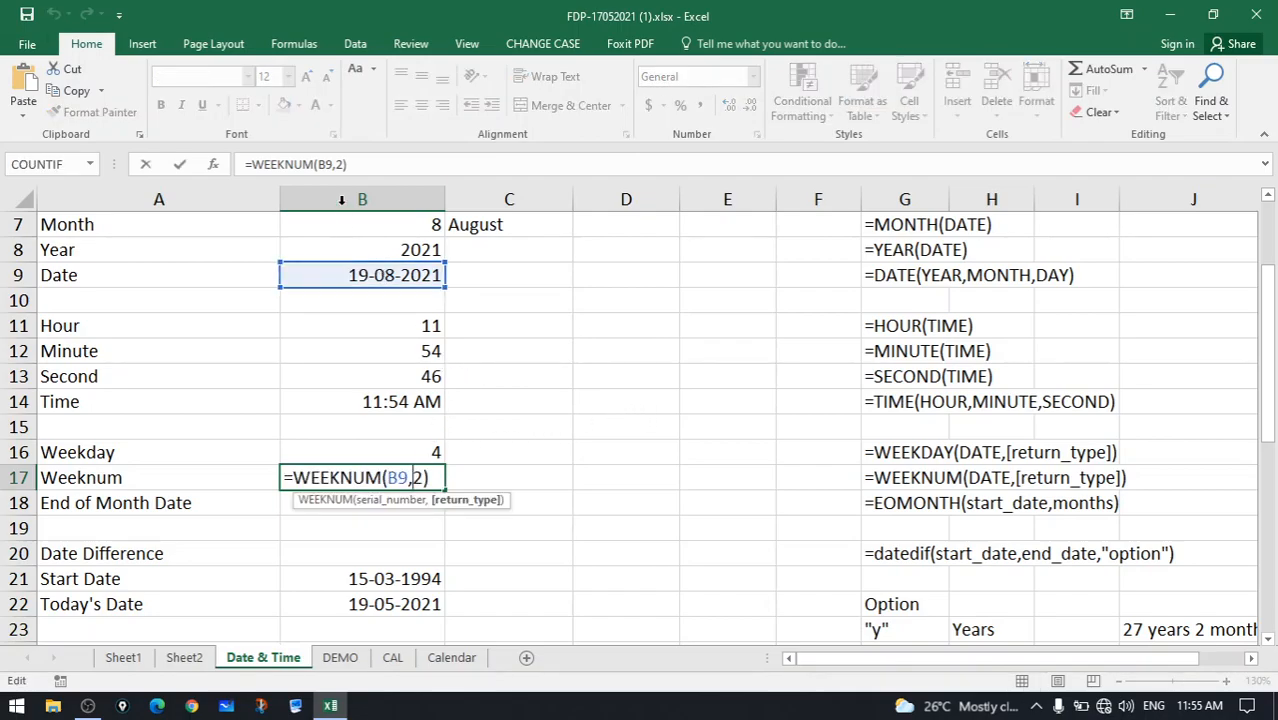
{"action": "left_click", "coordinate": [408, 477]}
{"action": "left_click", "coordinate": [418, 477]}
{"action": "key", "text": "Delete"}
{"action": "type", "text": "1"}
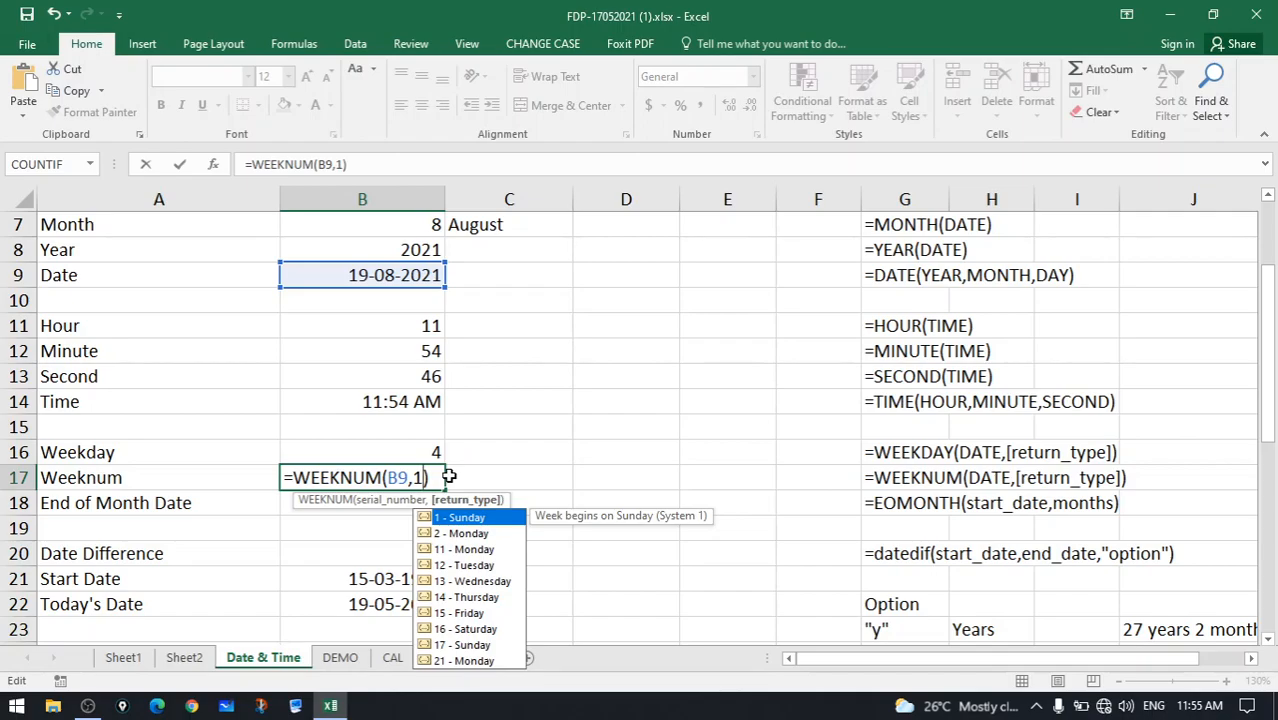
{"action": "key", "text": "BackSpace"}
{"action": "type", "text": "2"}
{"action": "key", "text": "Return"}
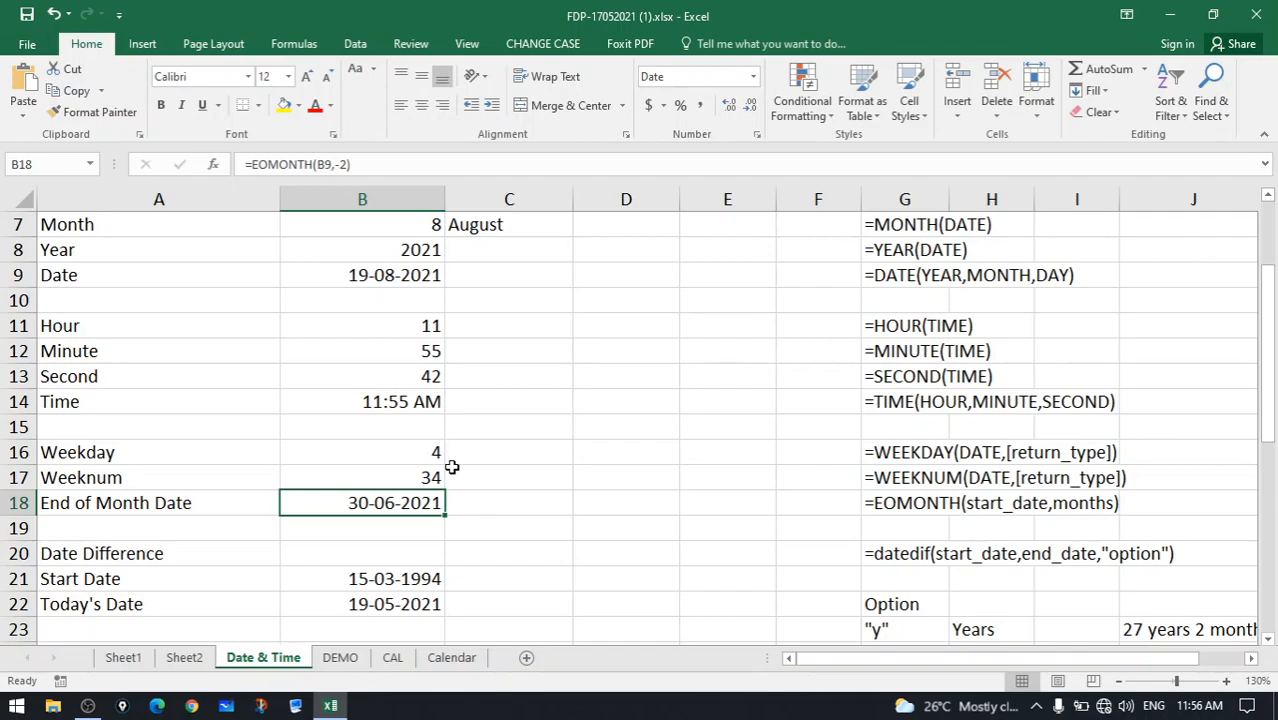
Set the months argument of the EOMONTH formula in B18 to 0, keeping B9 as the start date.
{"action": "double_click", "coordinate": [384, 498]}
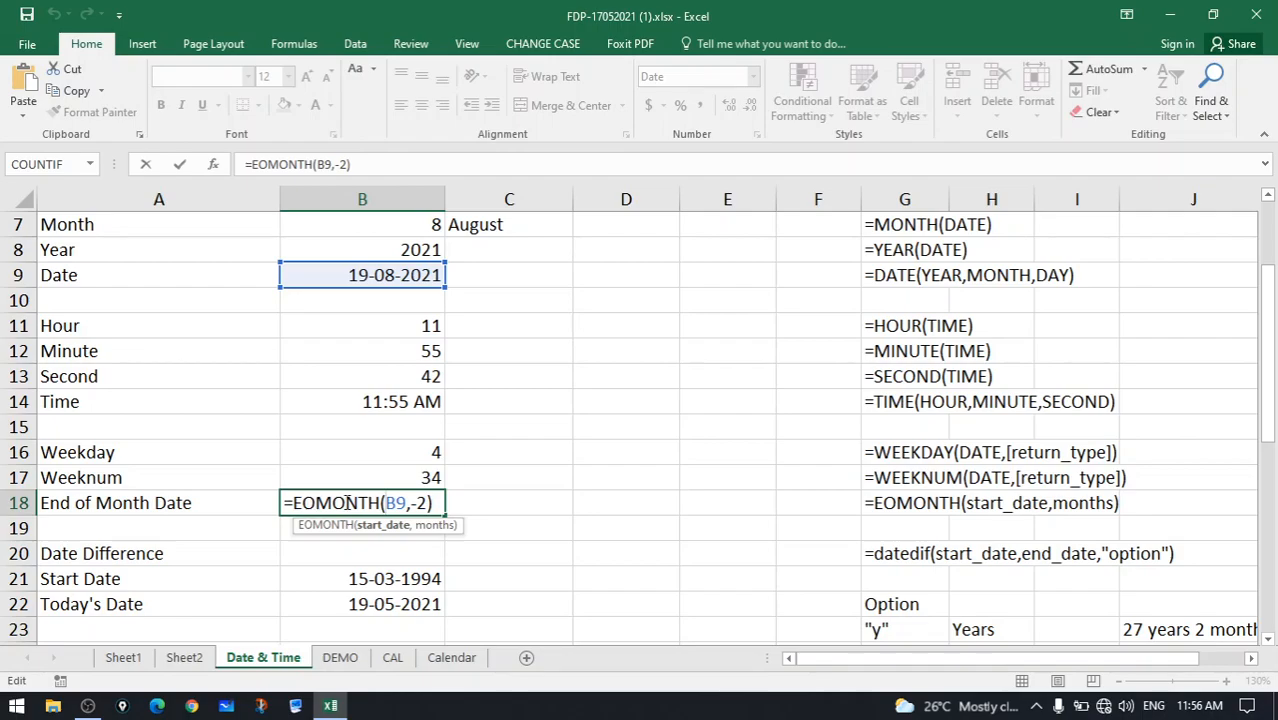
{"action": "left_click", "coordinate": [405, 503]}
{"action": "left_click", "coordinate": [429, 503]}
{"action": "key", "text": "BackSpace"}
{"action": "key", "text": "BackSpace"}
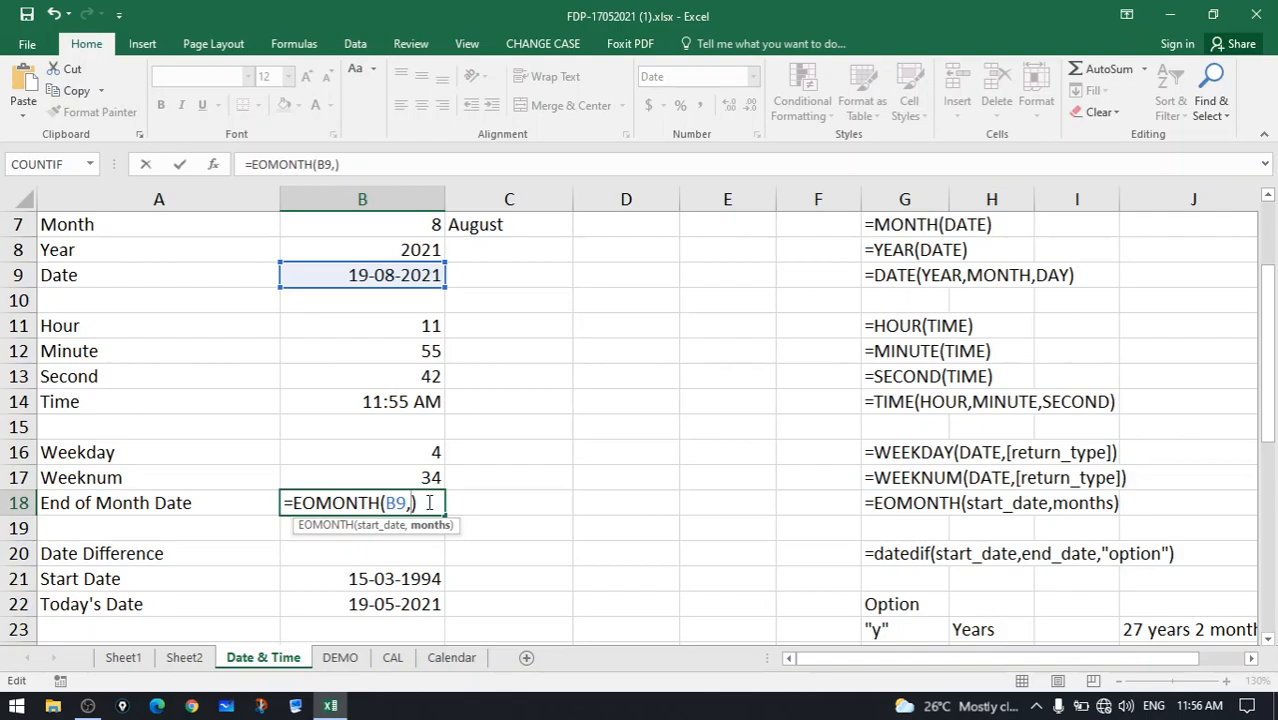
{"action": "type", "text": "0"}
{"action": "key", "text": "Return"}
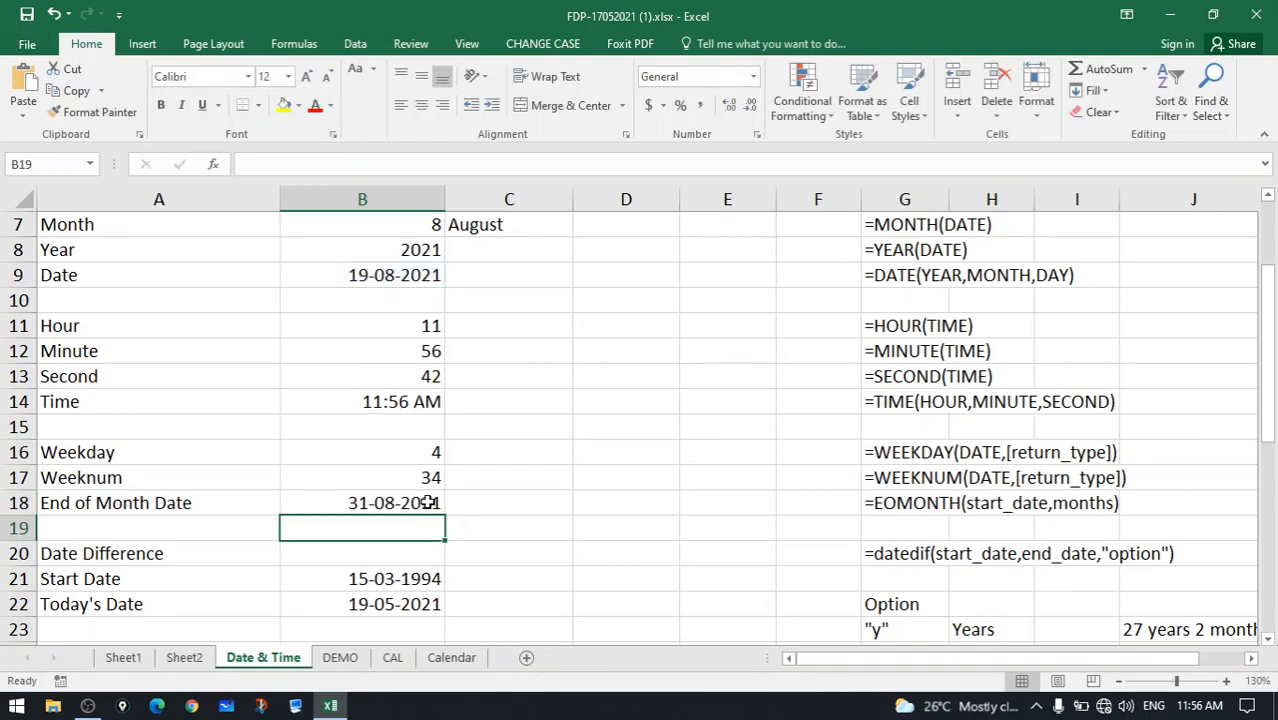
{"action": "left_click", "coordinate": [428, 503]}
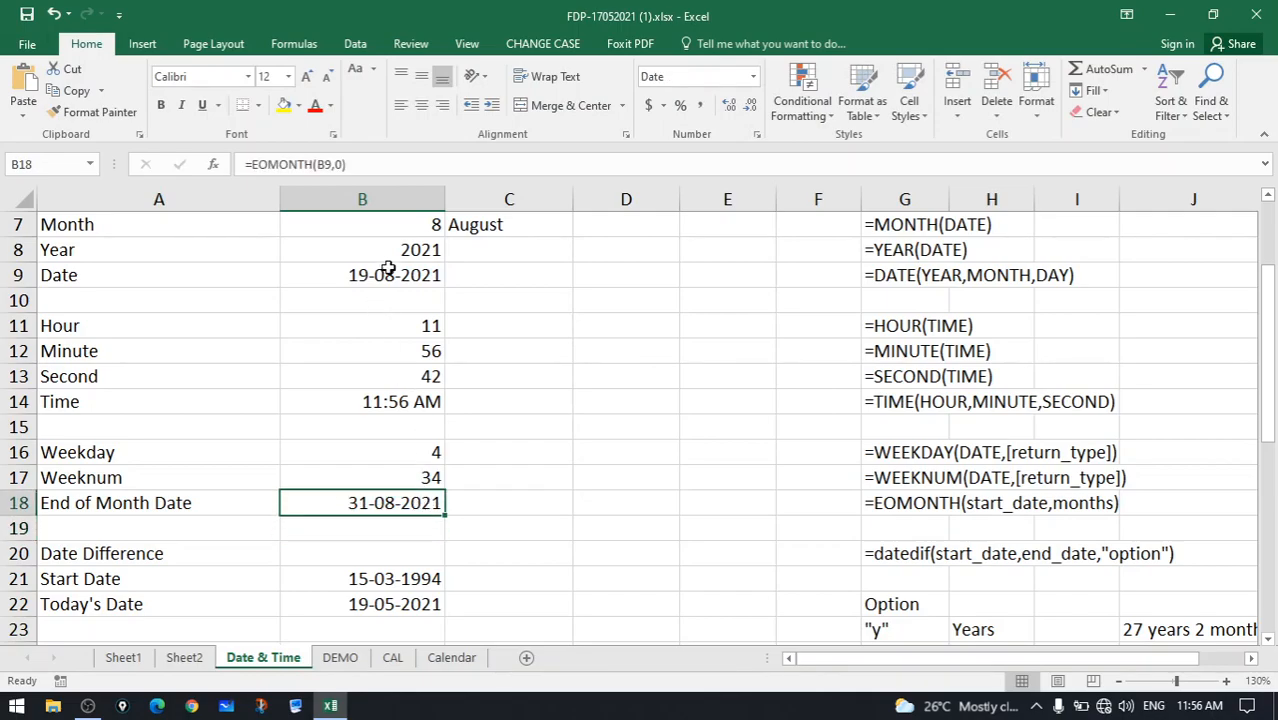
Change the EOMONTH formula in B18 to look one month ahead by setting its months argument to 1.
{"action": "double_click", "coordinate": [390, 503]}
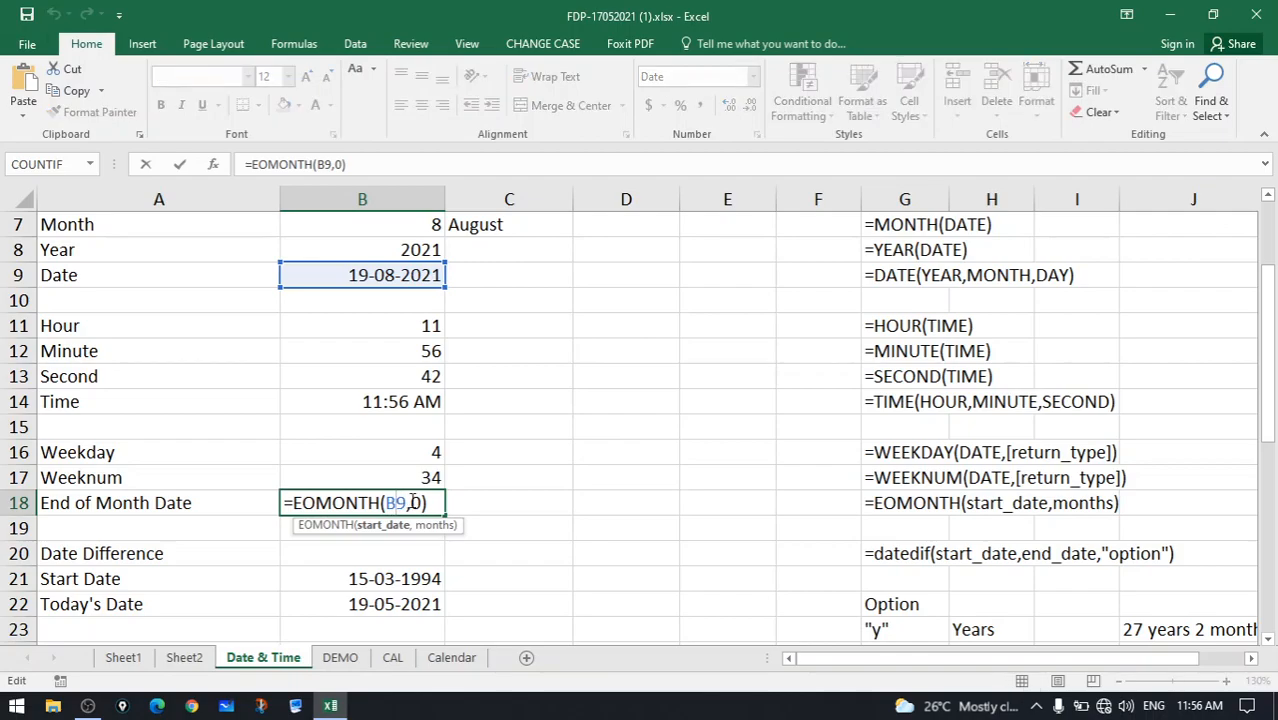
{"action": "left_click", "coordinate": [419, 502]}
{"action": "key", "text": "BackSpace"}
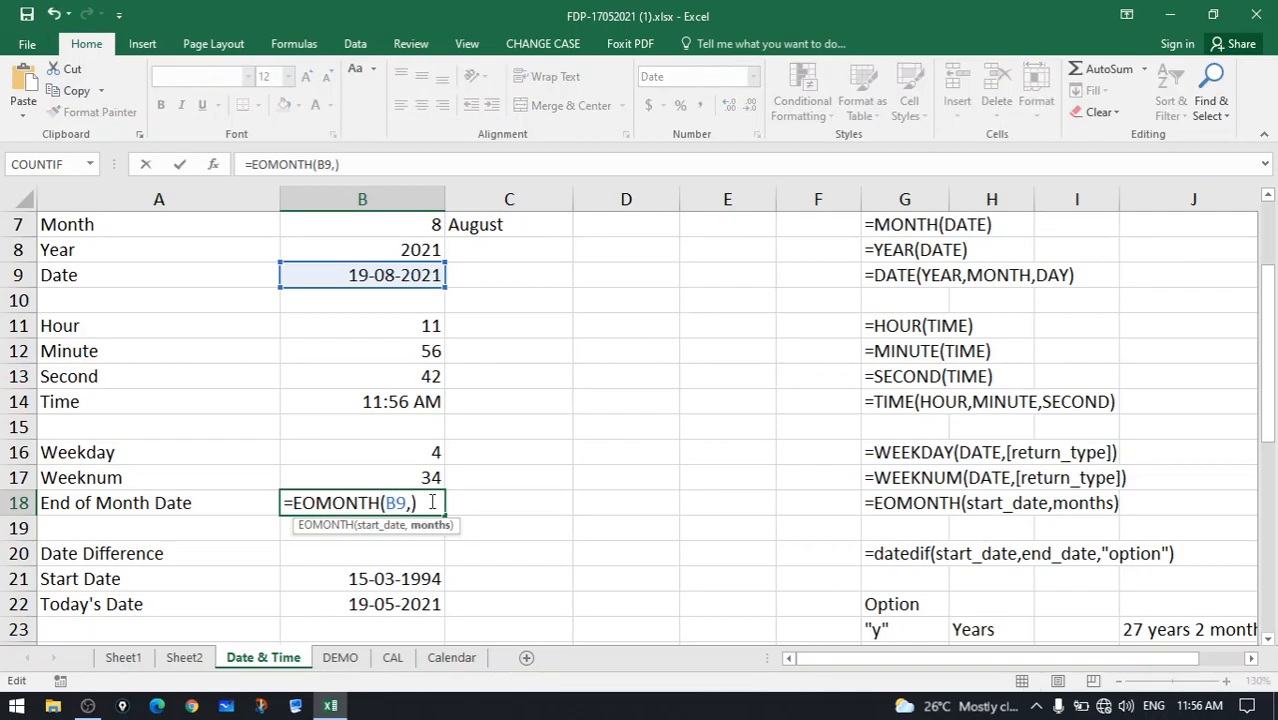
{"action": "type", "text": "1"}
{"action": "key", "text": "Return"}
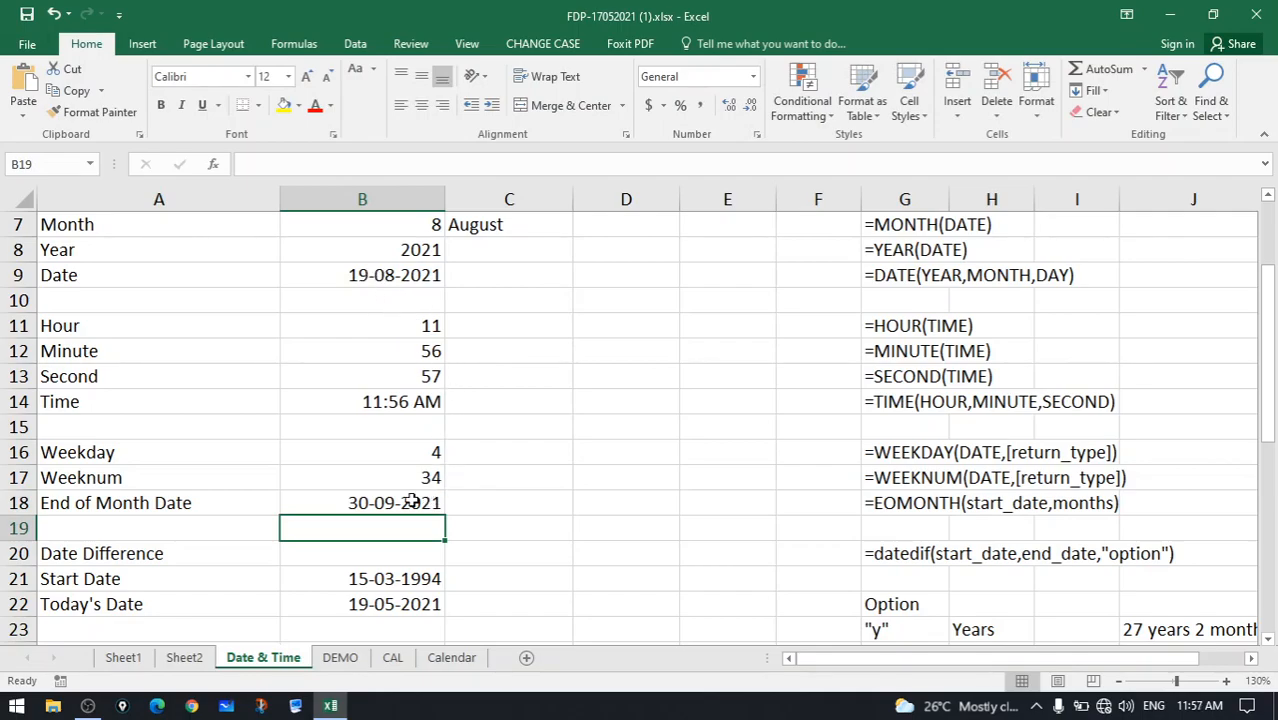
{"action": "left_click", "coordinate": [398, 503]}
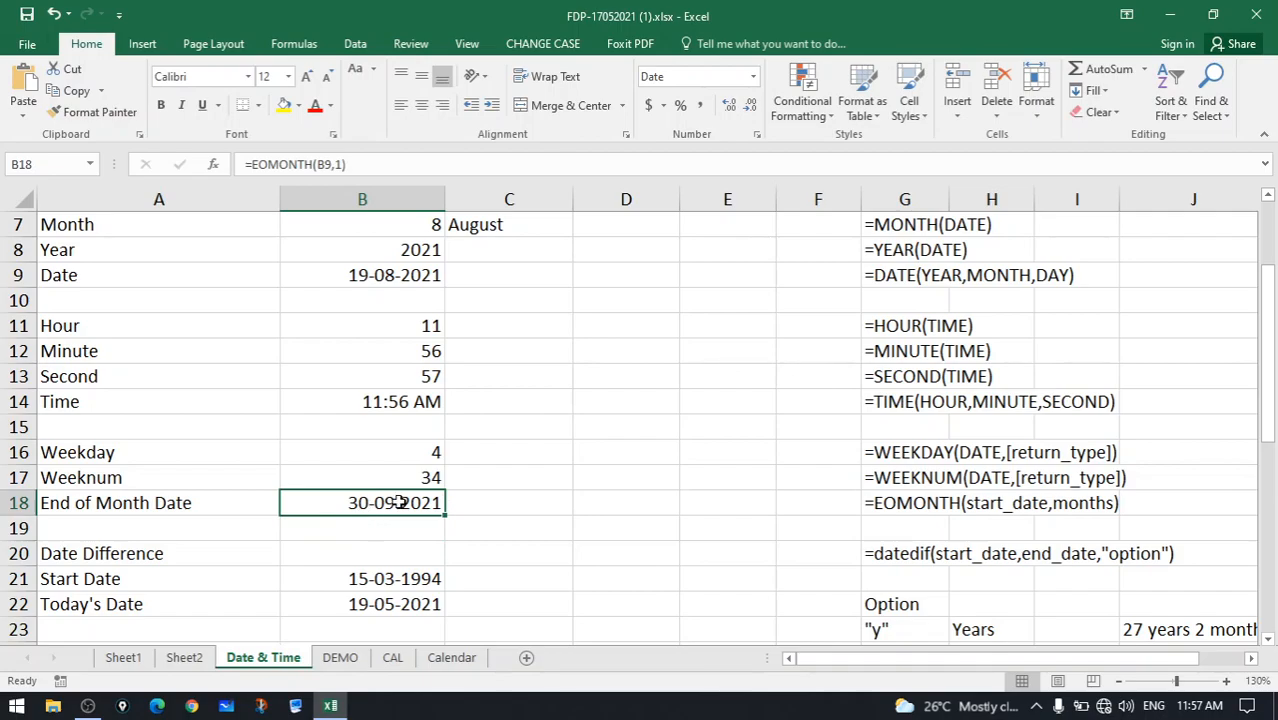
Set the months argument of the EOMONTH formula in B18 to -5.
{"action": "key", "text": "F2"}
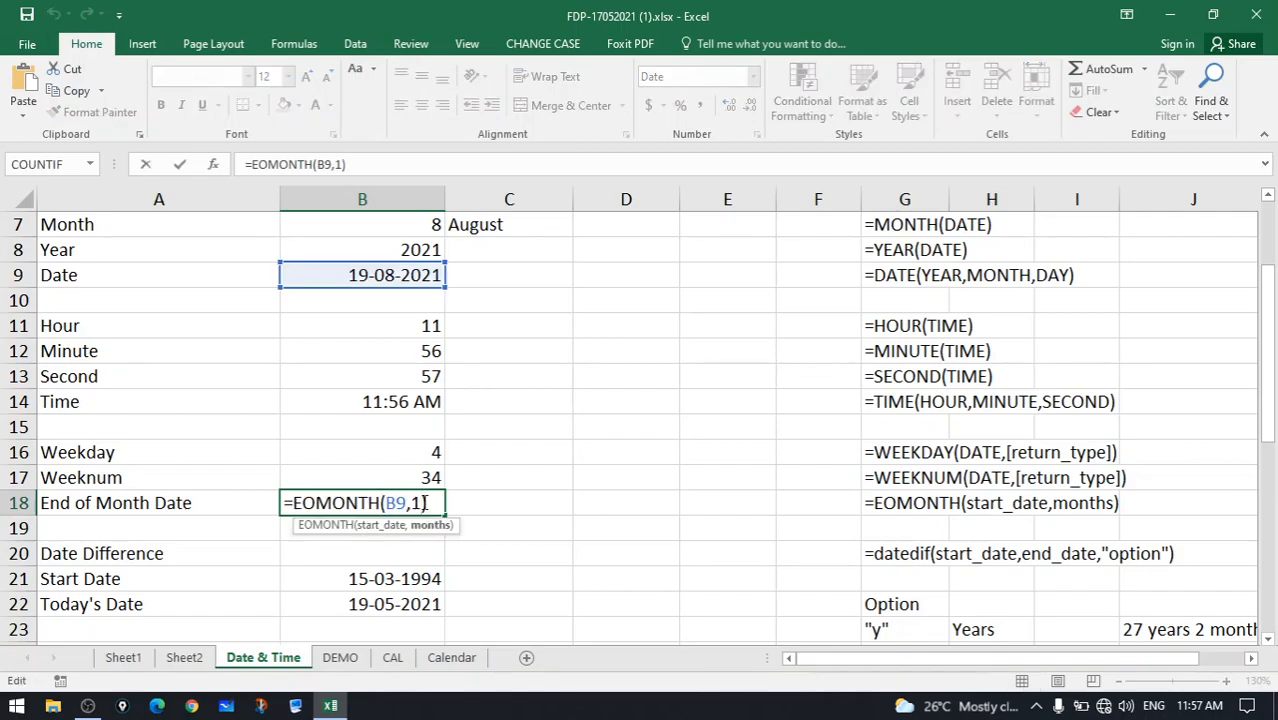
{"action": "key", "text": "Left"}
{"action": "key", "text": "BackSpace"}
{"action": "type", "text": "-5"}
{"action": "key", "text": "ctrl+Return"}
{"action": "key", "text": "Return"}
{"action": "left_click", "coordinate": [423, 502]}
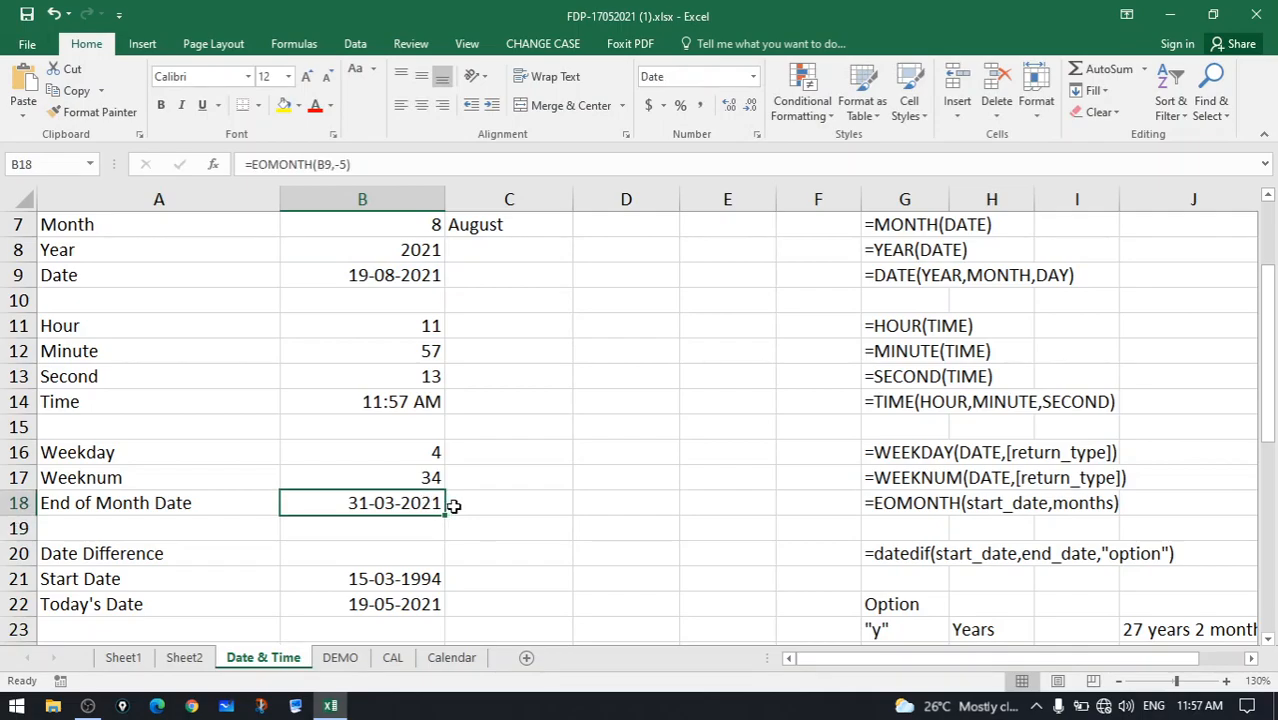
Re-enter the months argument of EOMONTH in B18, trying 0 and 2 and settling on -5 again.
{"action": "double_click", "coordinate": [384, 506]}
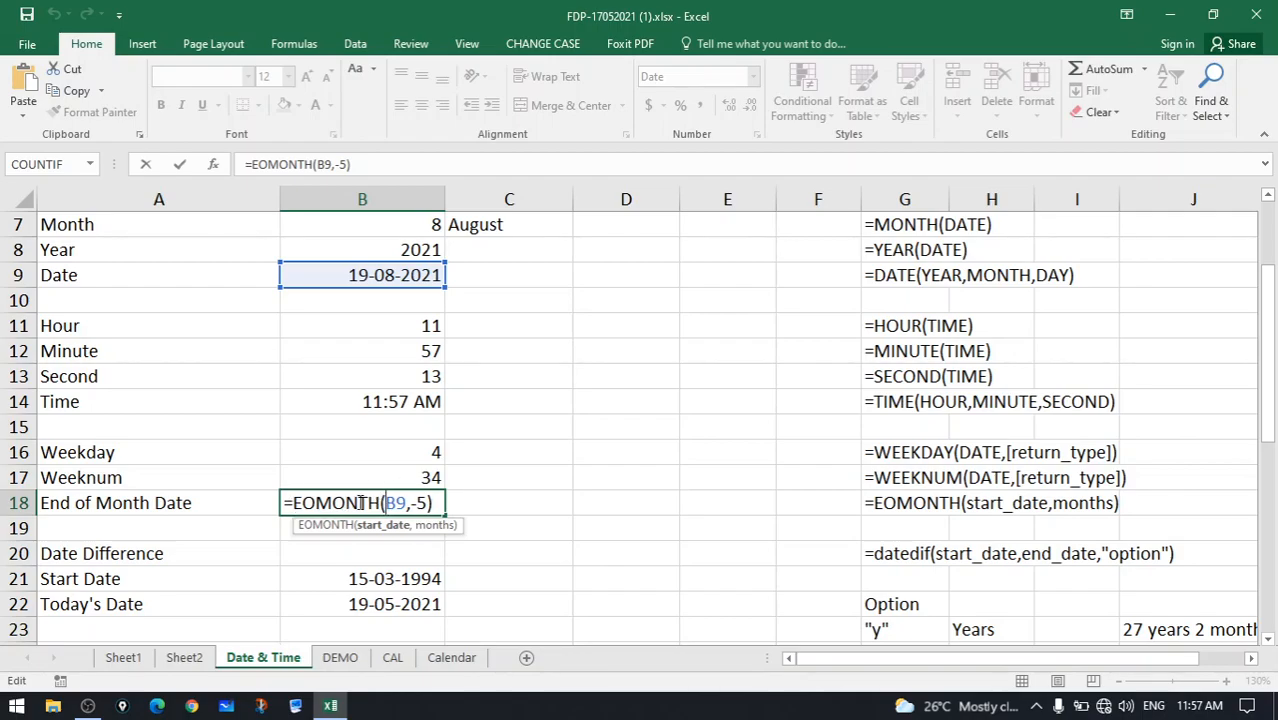
{"action": "left_click", "coordinate": [425, 503]}
{"action": "key", "text": "BackSpace"}
{"action": "key", "text": "BackSpace"}
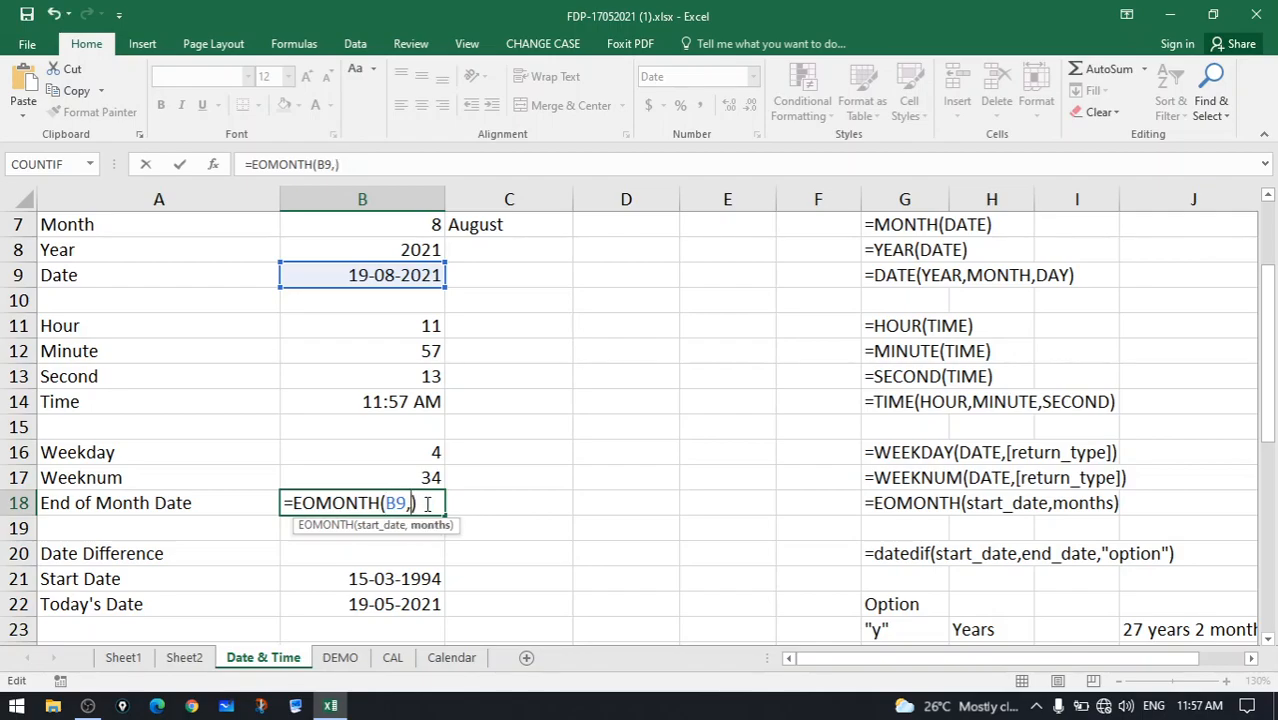
{"action": "type", "text": "0"}
{"action": "key", "text": "BackSpace"}
{"action": "type", "text": "2"}
{"action": "key", "text": "BackSpace"}
{"action": "type", "text": "-5"}
{"action": "key", "text": "Return"}
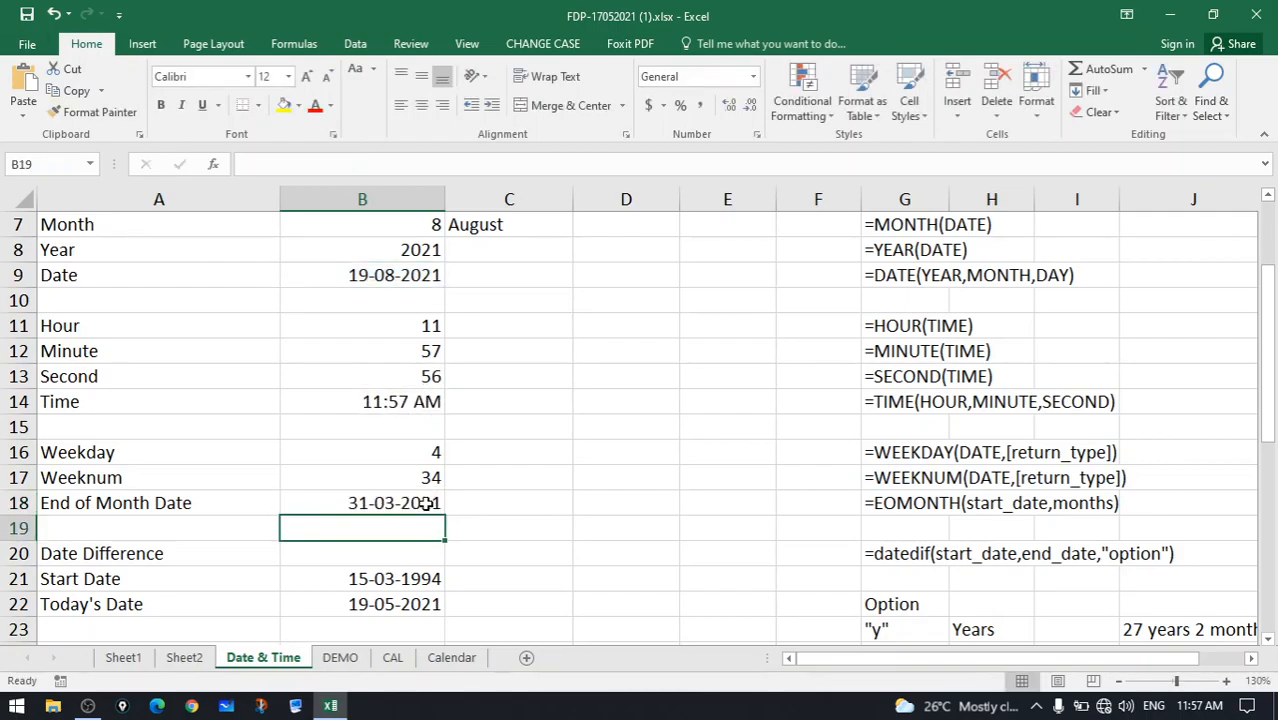
Examine the Years formula in B24 under Date Difference: its start date B21, end date B22 and "y" option.
{"action": "scroll", "coordinate": [427, 503], "scroll_direction": "down", "scroll_amount": 1}
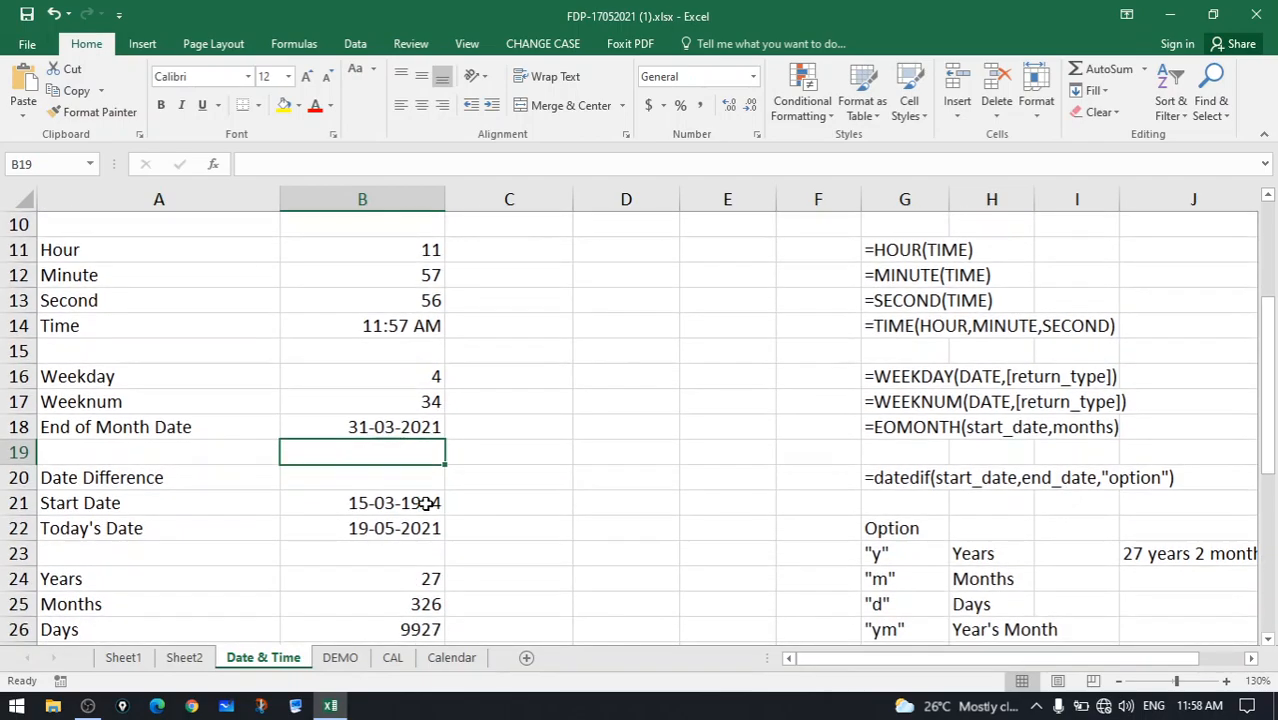
{"action": "scroll", "coordinate": [427, 503], "scroll_direction": "down", "scroll_amount": 1}
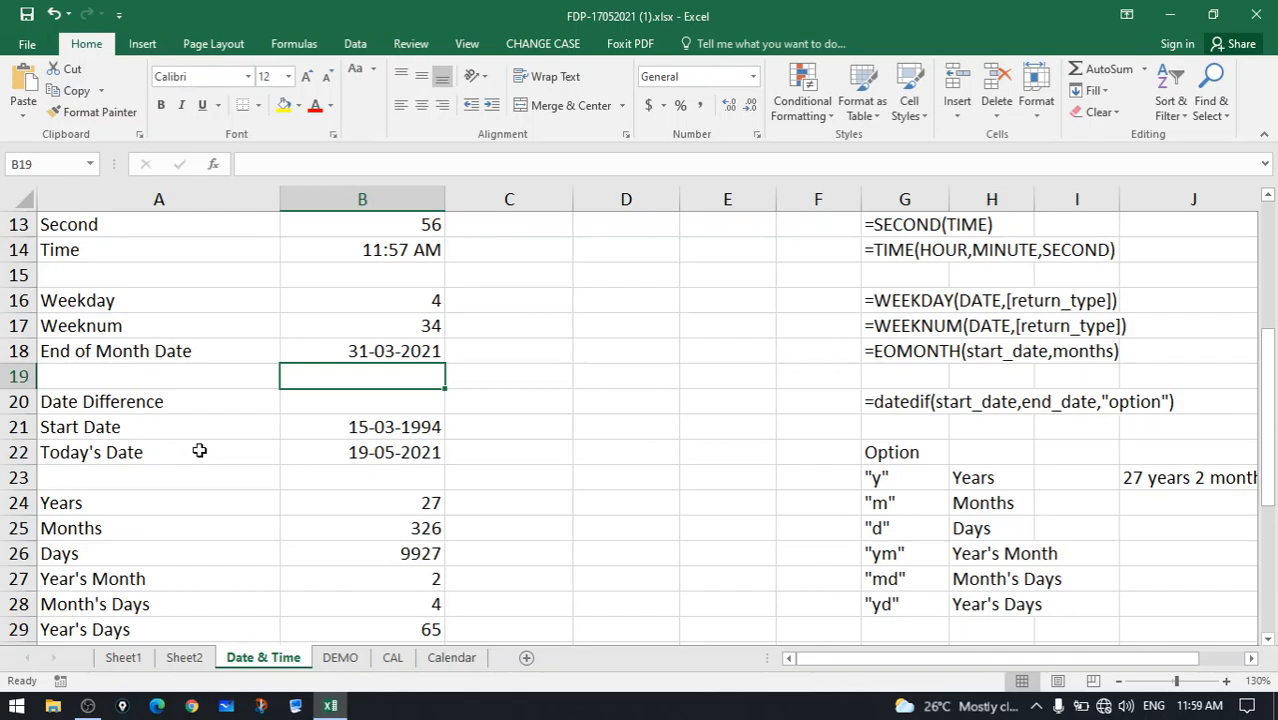
{"action": "scroll", "coordinate": [200, 451], "scroll_direction": "down", "scroll_amount": 1}
{"action": "left_click", "coordinate": [374, 428]}
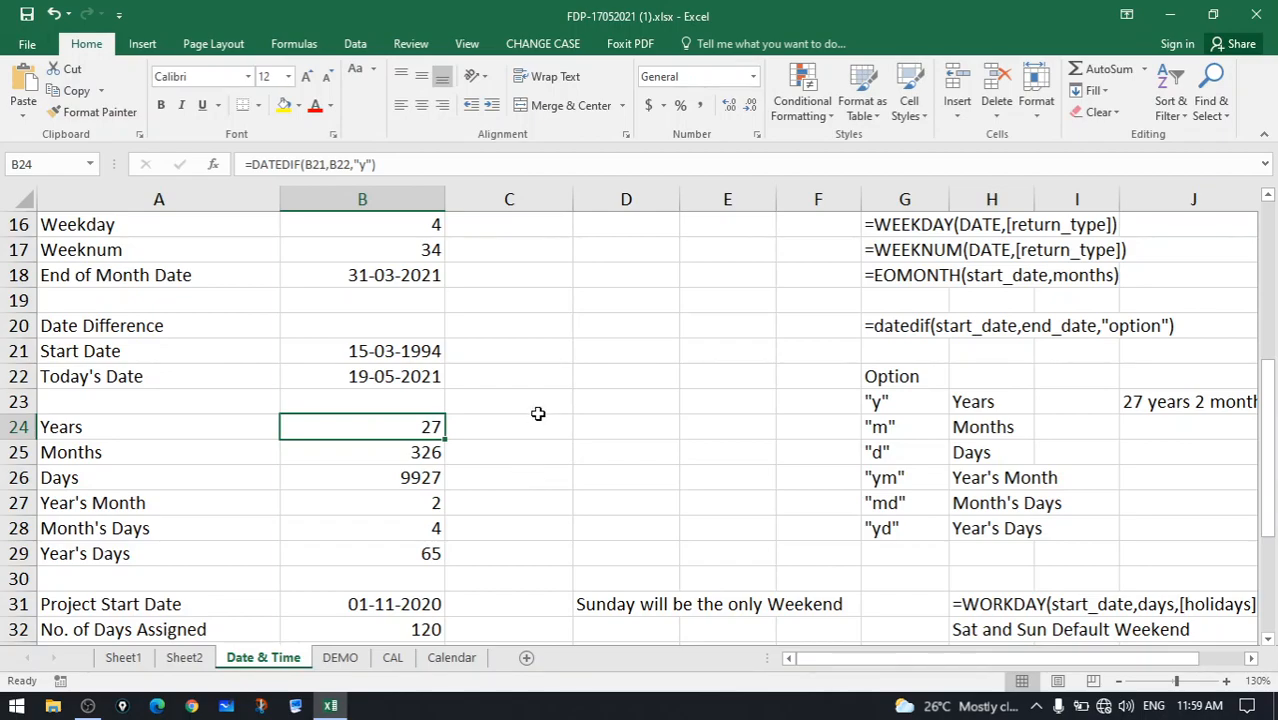
{"action": "double_click", "coordinate": [398, 426]}
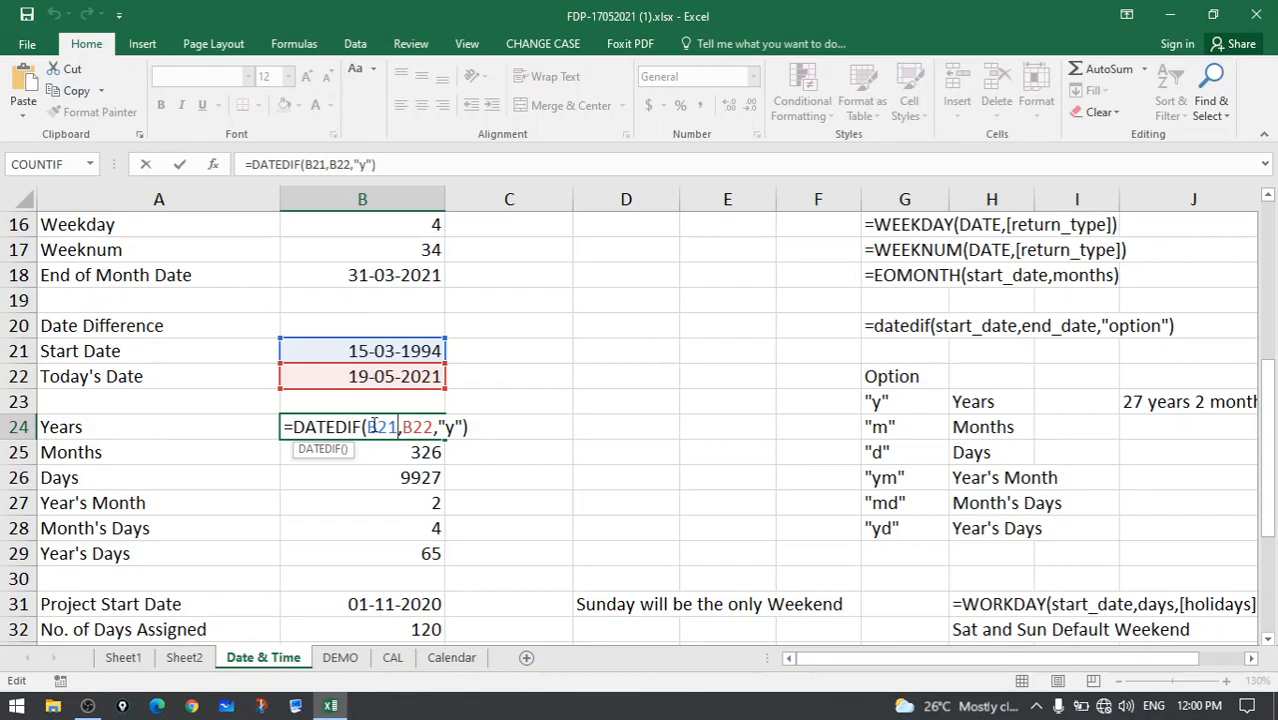
{"action": "double_click", "coordinate": [378, 426]}
{"action": "double_click", "coordinate": [418, 428]}
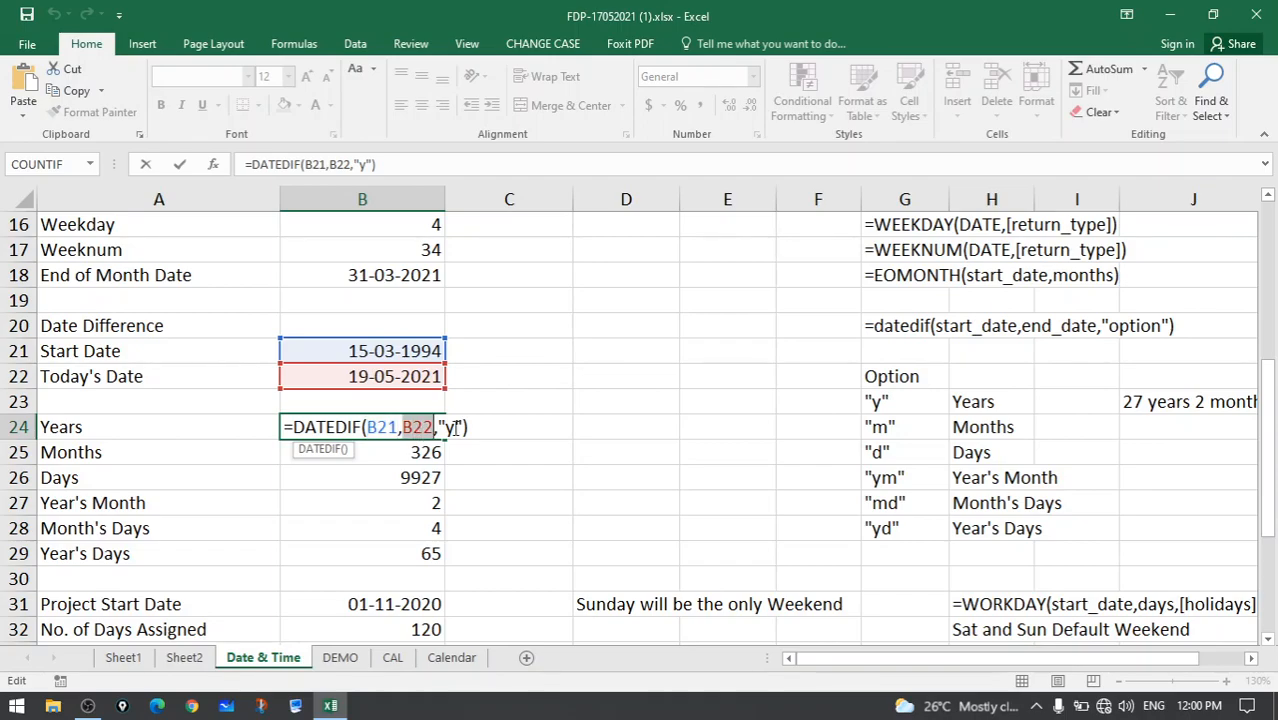
{"action": "left_click", "coordinate": [453, 428]}
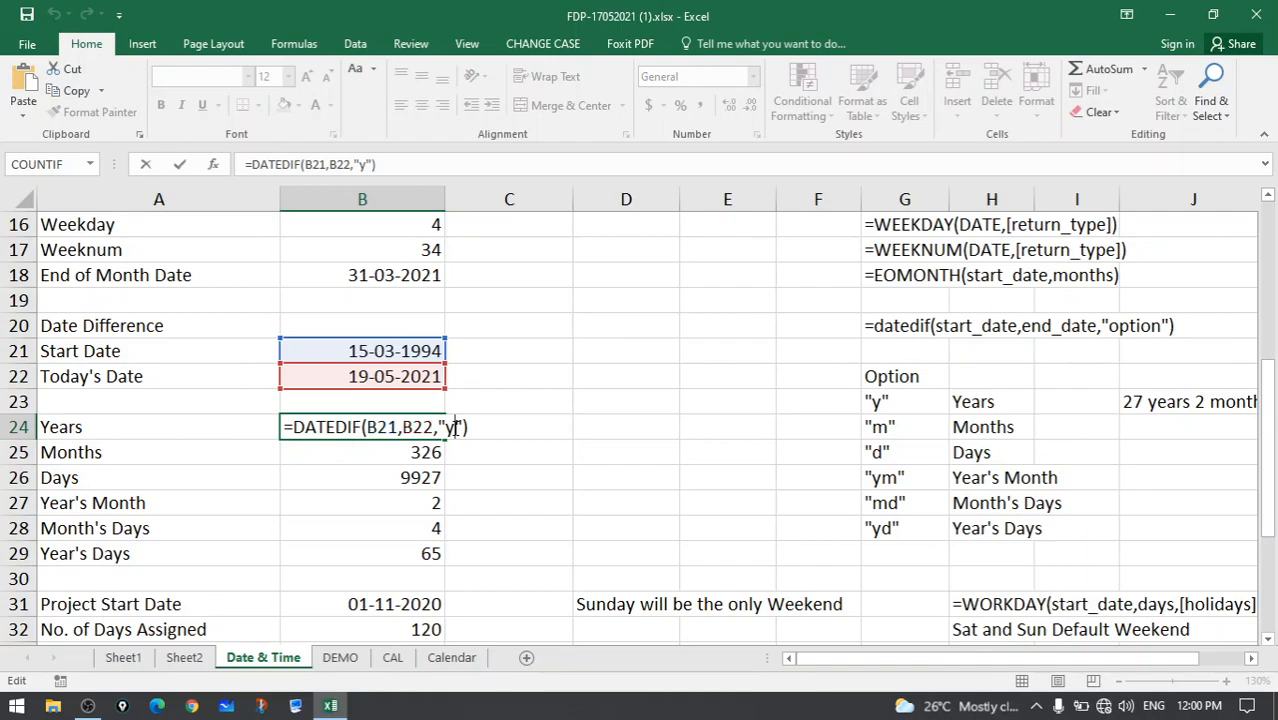
{"action": "key", "text": "Return"}
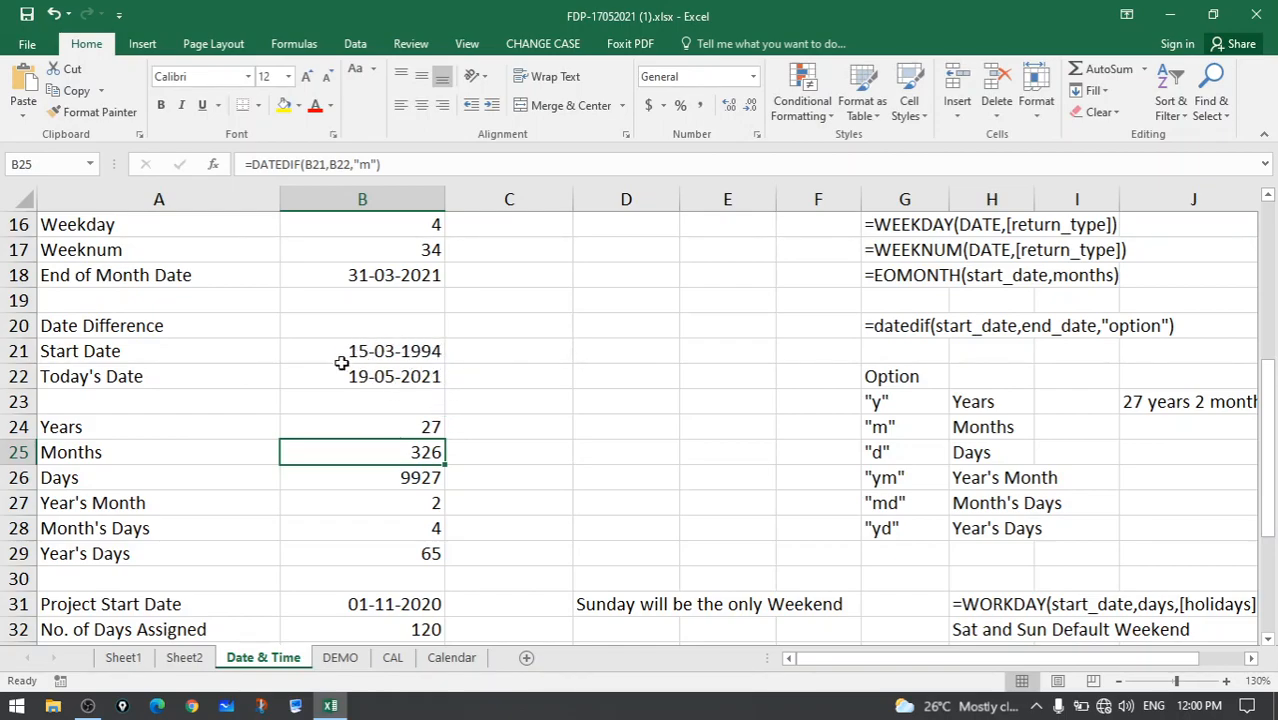
{"action": "left_click", "coordinate": [403, 427]}
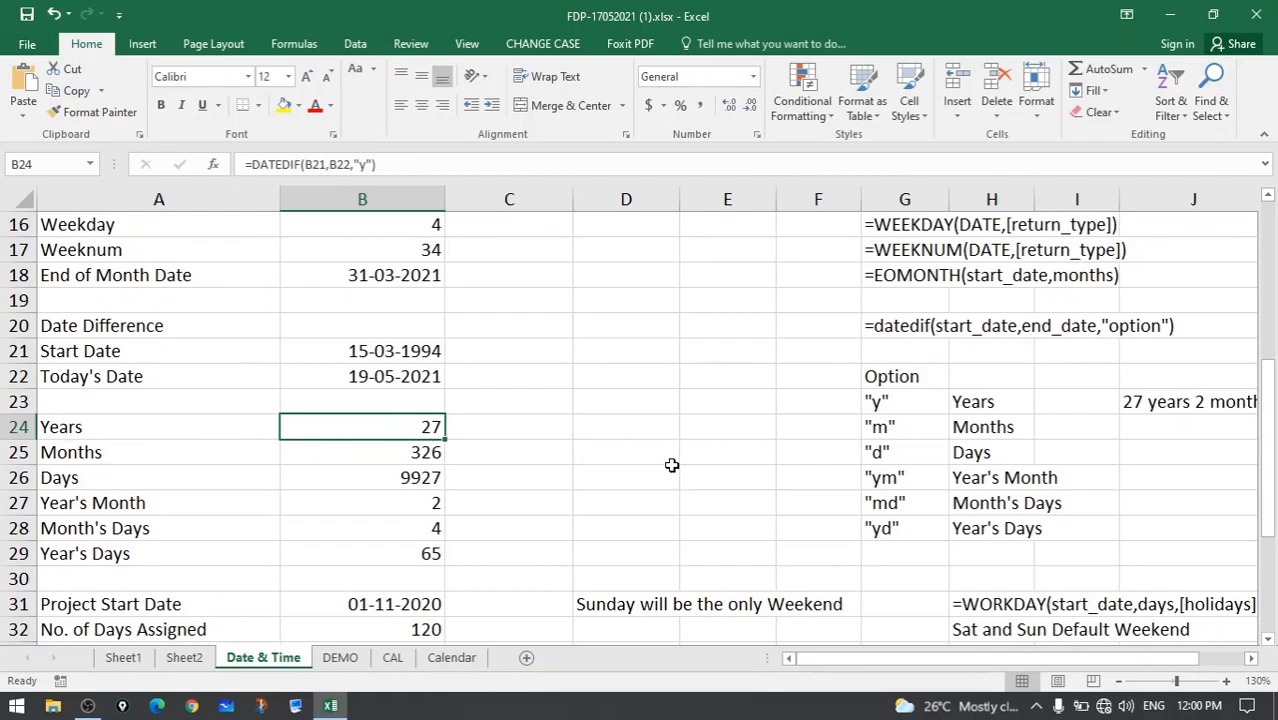
Go through the DATEDIF option list in G23:H25, matching "y", "m" and "d" with their meanings.
{"action": "left_click", "coordinate": [903, 404]}
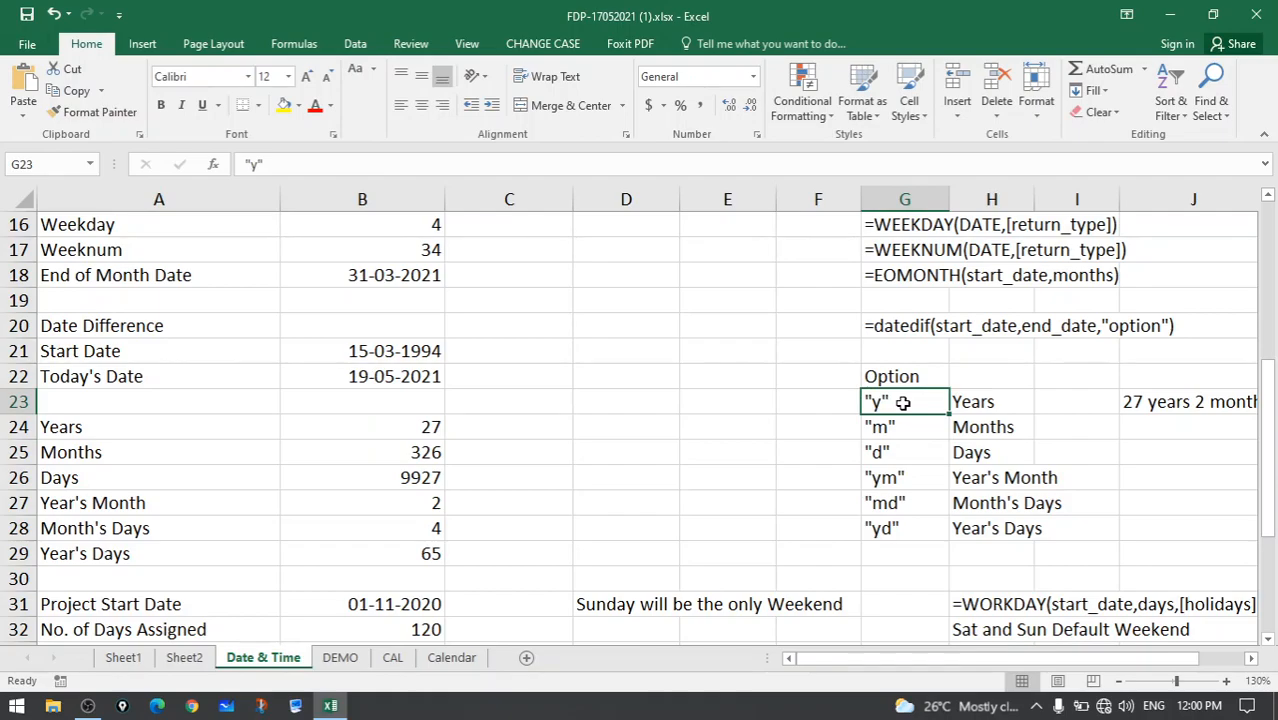
{"action": "left_click", "coordinate": [1010, 399]}
{"action": "left_click", "coordinate": [896, 423]}
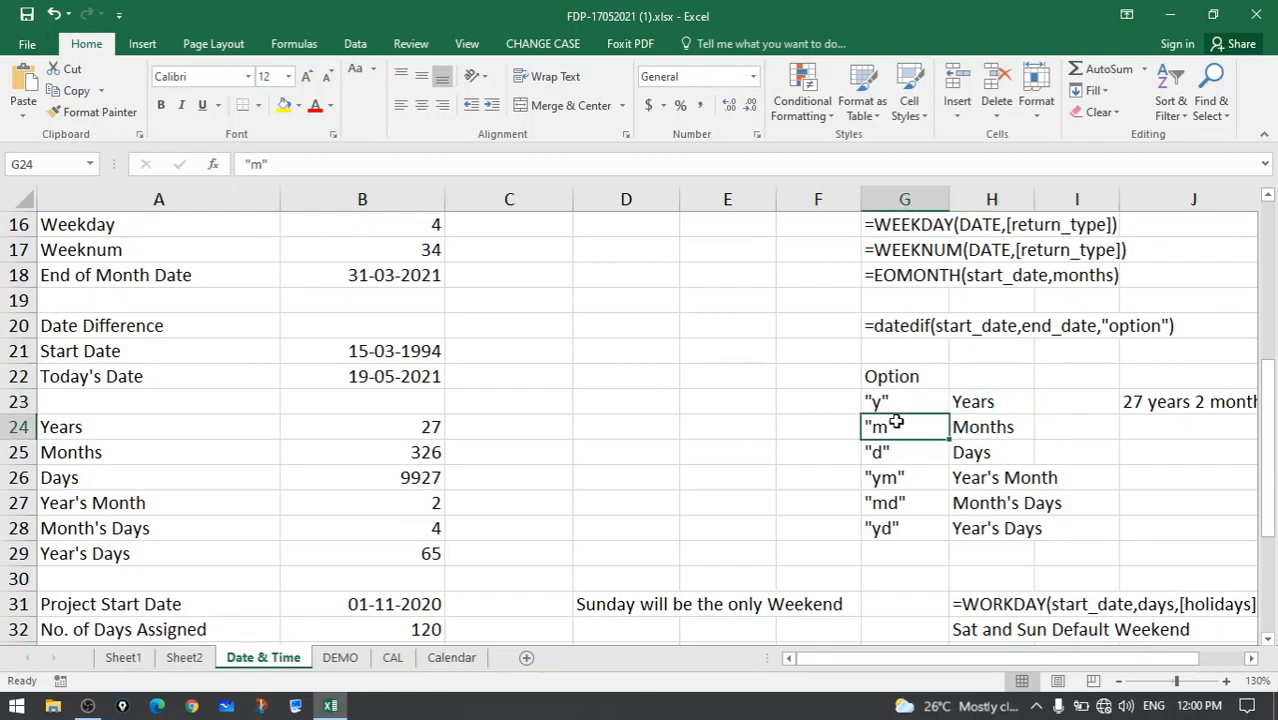
{"action": "left_click", "coordinate": [1001, 430]}
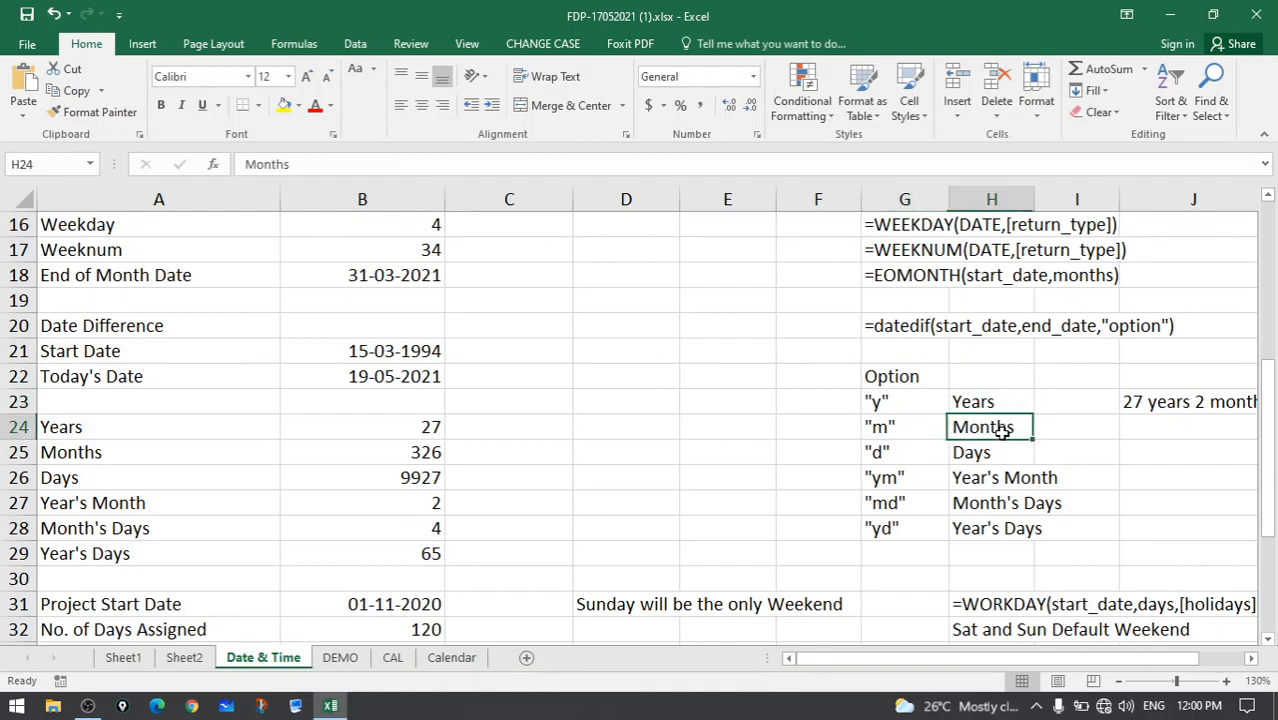
{"action": "left_click", "coordinate": [889, 457]}
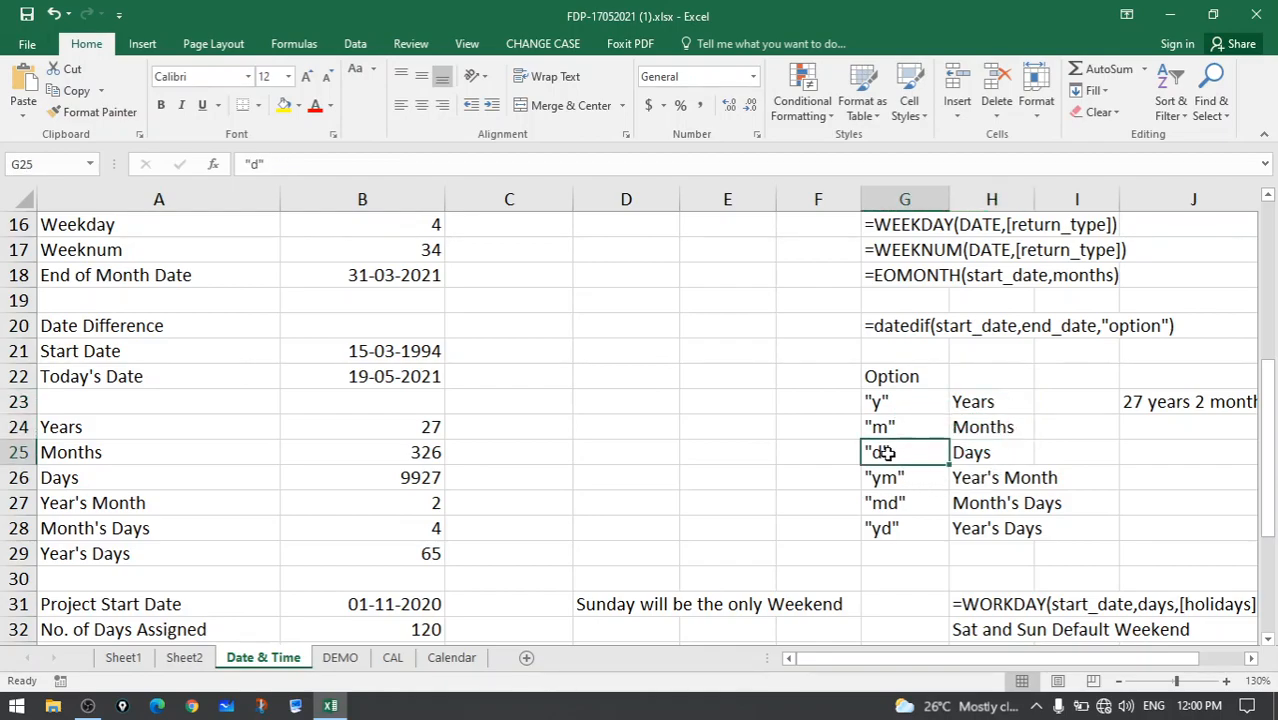
{"action": "left_click", "coordinate": [987, 452]}
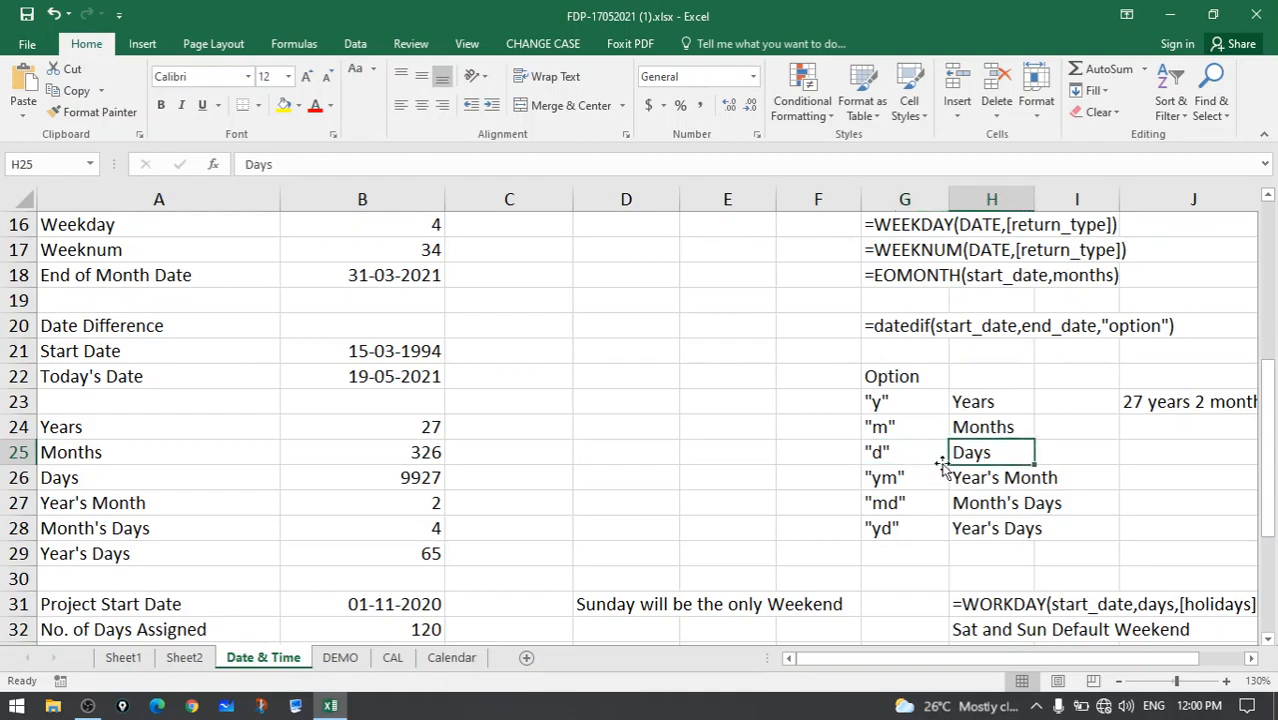
Examine the Months formula in B25, checking the DATEDIF arguments B21, B22 and "m".
{"action": "double_click", "coordinate": [418, 458]}
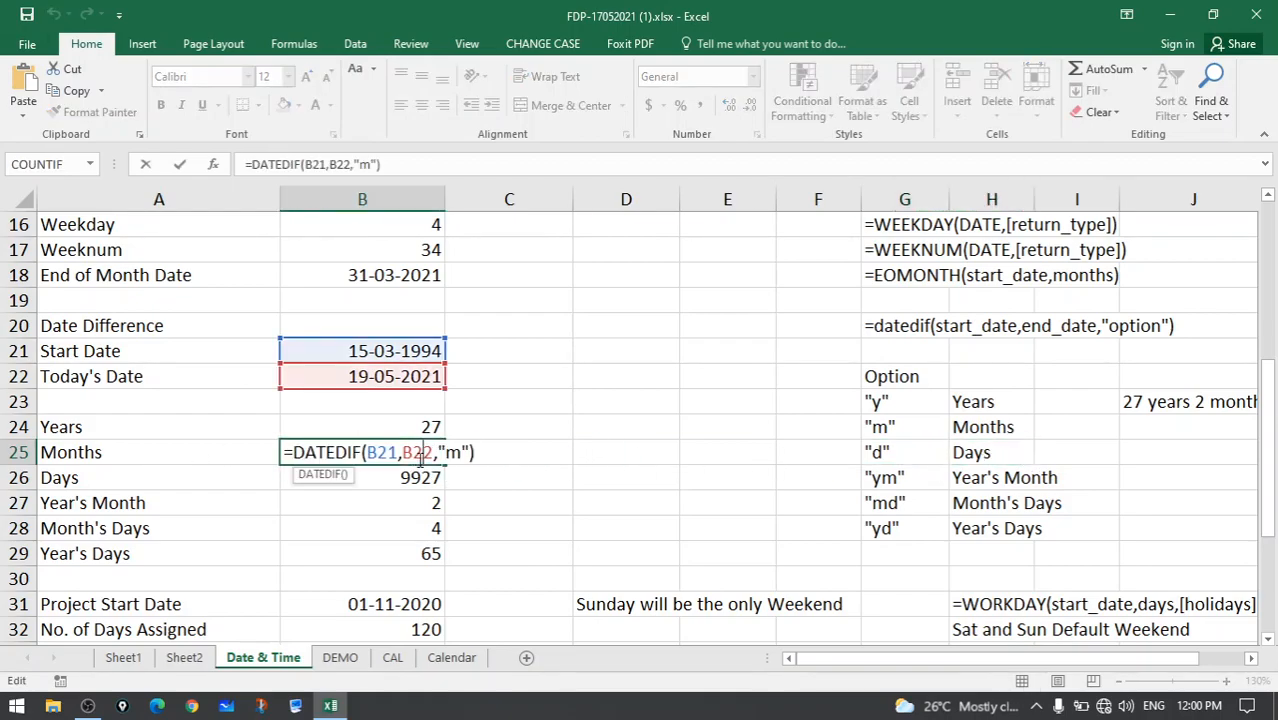
{"action": "double_click", "coordinate": [386, 452]}
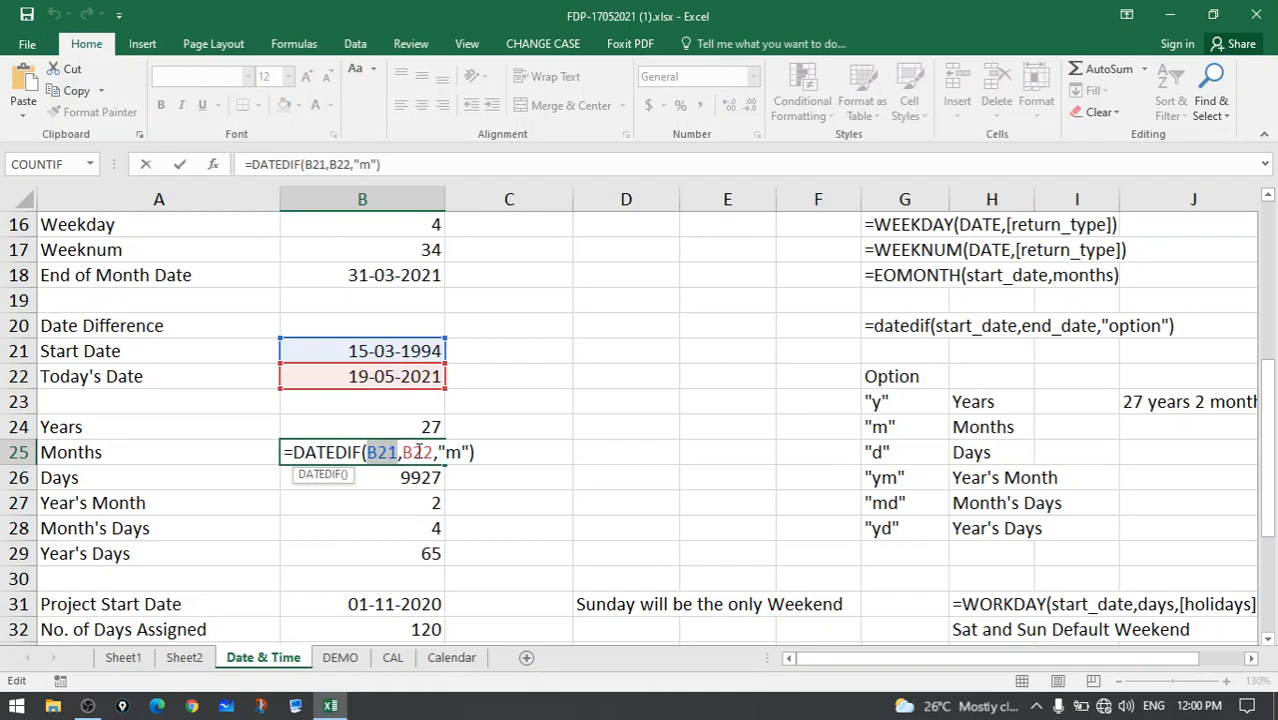
{"action": "double_click", "coordinate": [416, 452]}
{"action": "left_click", "coordinate": [460, 455]}
{"action": "key", "text": "Return"}
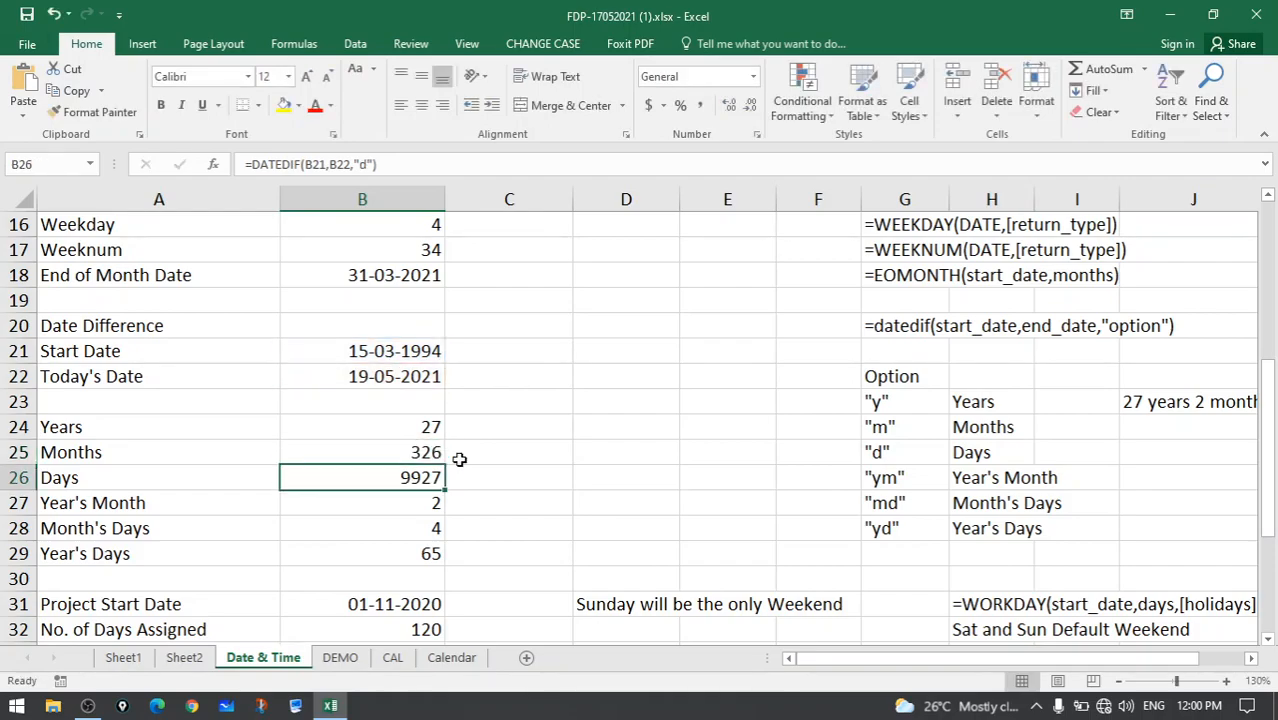
{"action": "left_click", "coordinate": [449, 450]}
{"action": "left_click", "coordinate": [430, 455]}
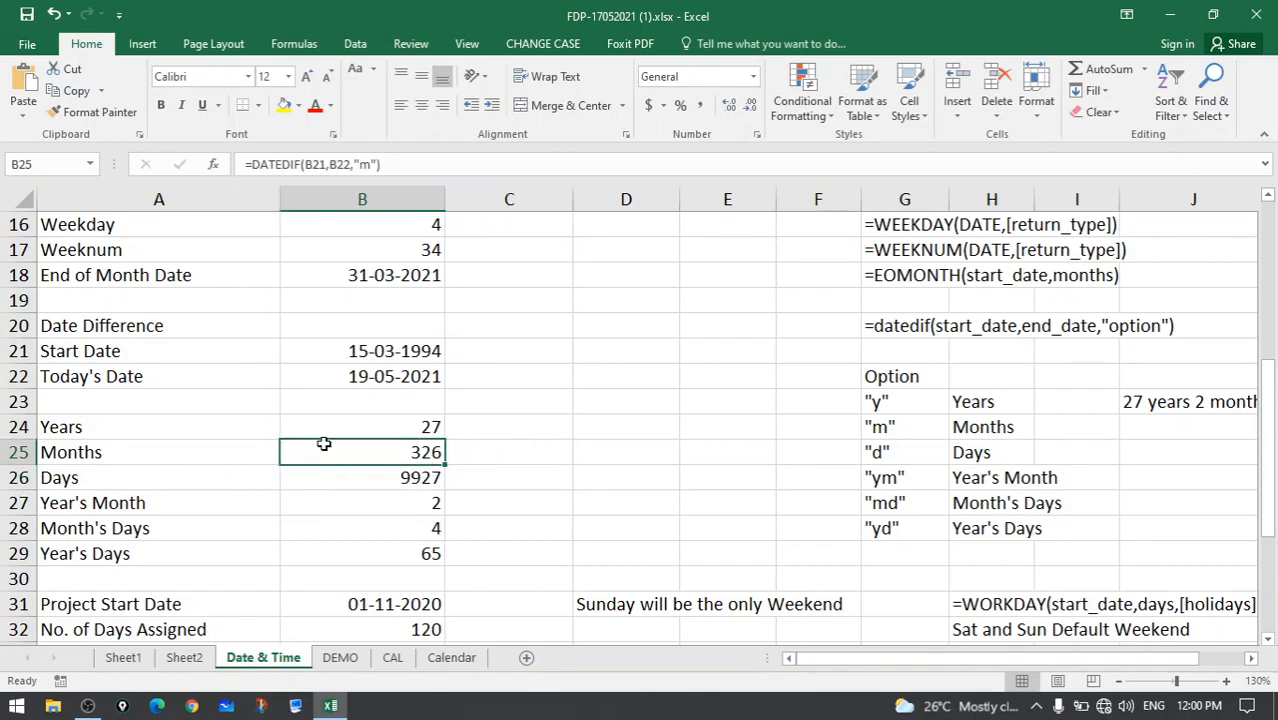
Examine the Days formula in B26, checking the DATEDIF arguments B21, B22 and "d".
{"action": "double_click", "coordinate": [417, 477]}
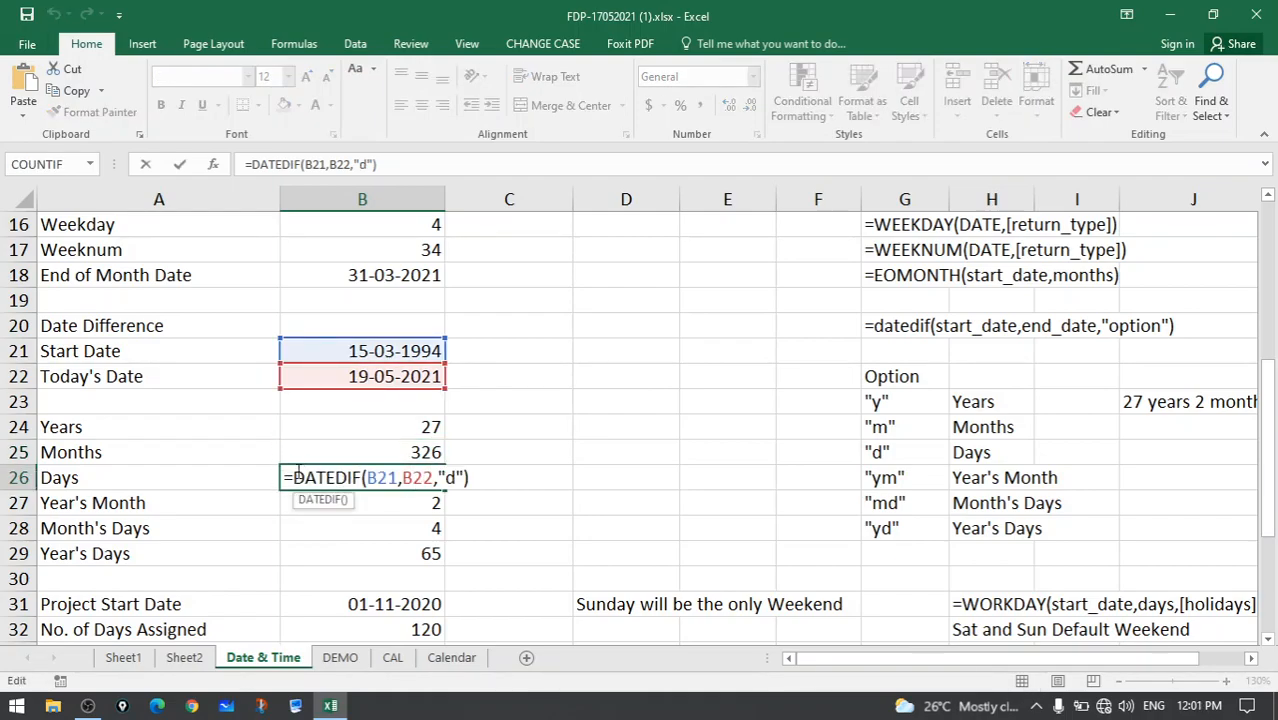
{"action": "double_click", "coordinate": [380, 477]}
{"action": "double_click", "coordinate": [416, 477]}
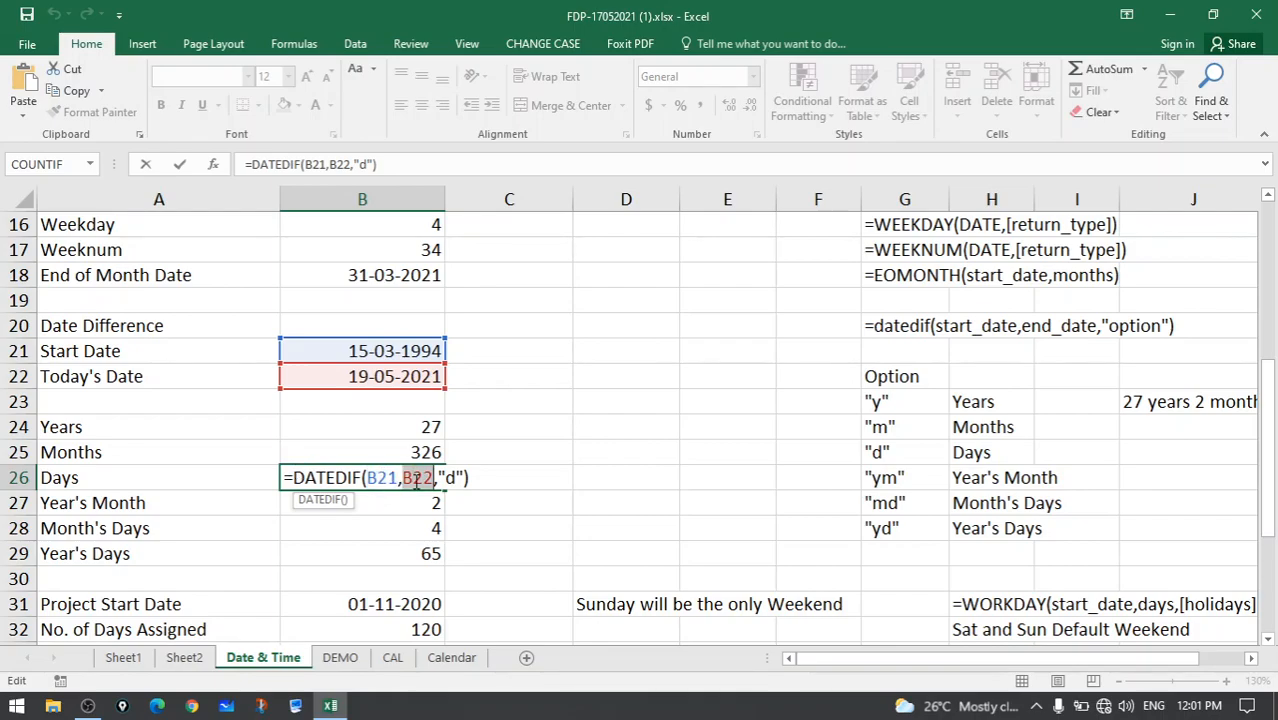
{"action": "left_click", "coordinate": [449, 481]}
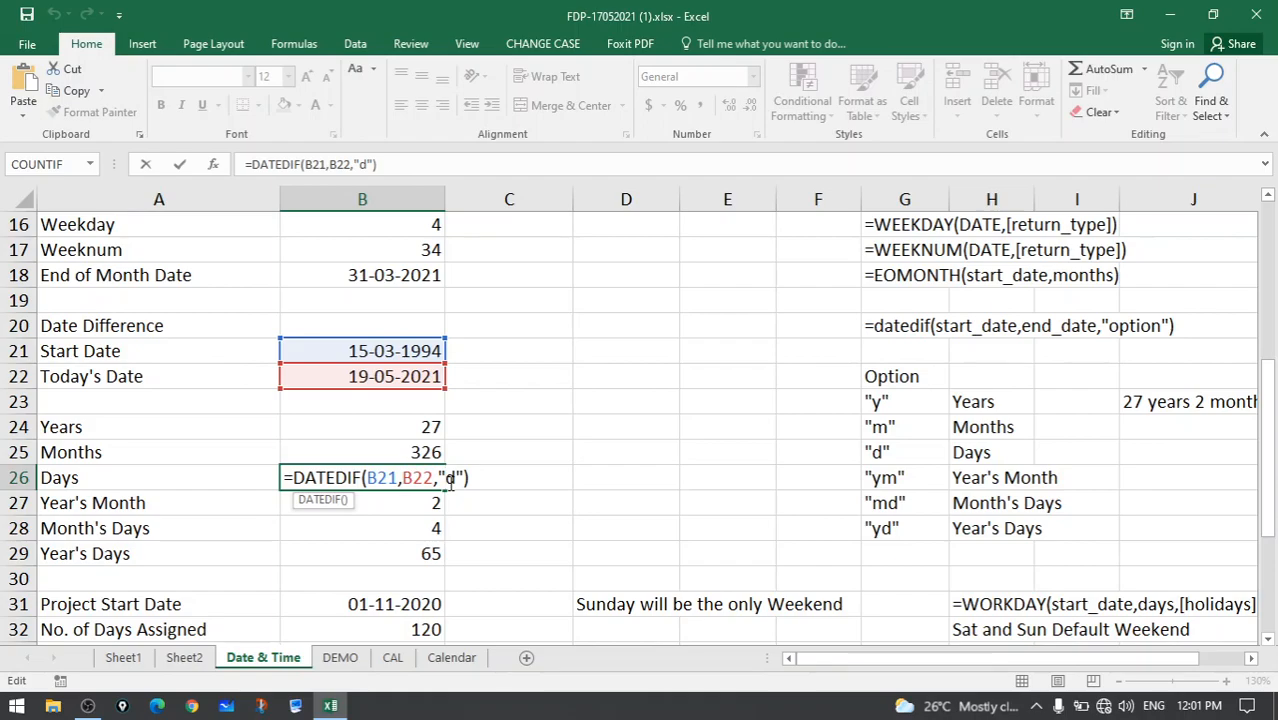
{"action": "key", "text": "Return"}
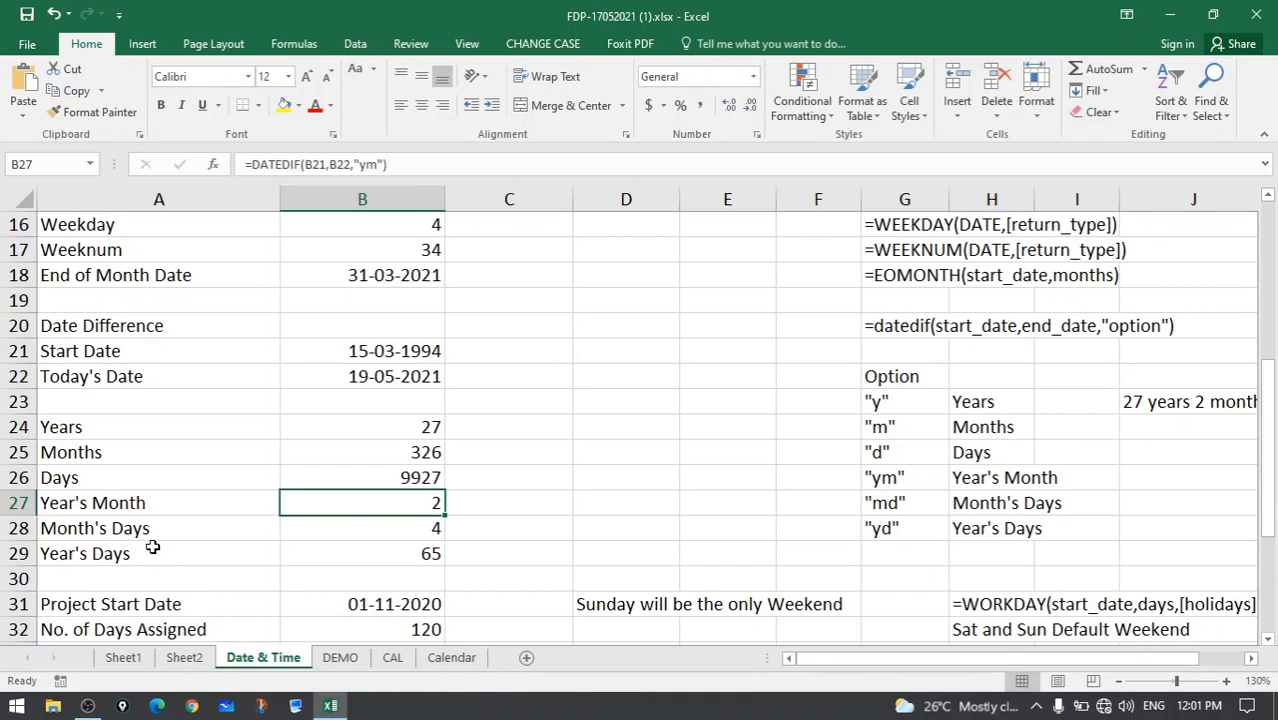
Go through the DATEDIF options "ym", "md" and "yd" in G26:H28, matching each with its meaning.
{"action": "left_click", "coordinate": [897, 482]}
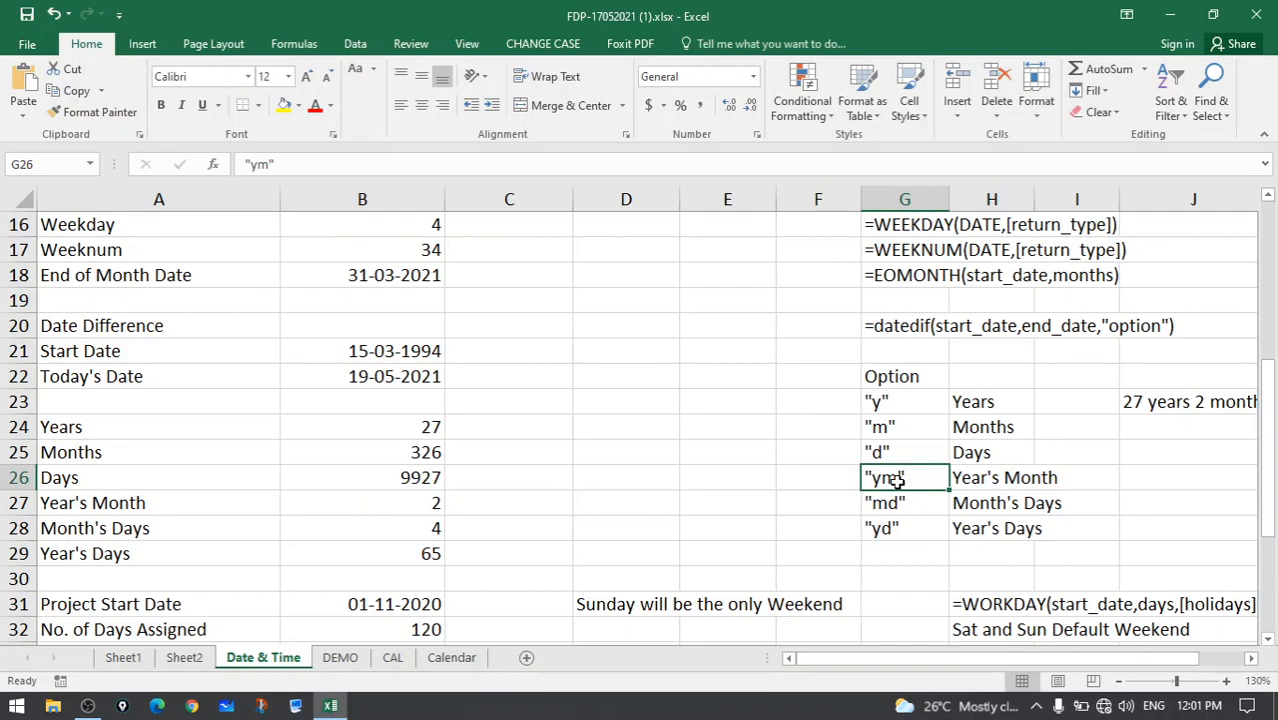
{"action": "left_click", "coordinate": [976, 479]}
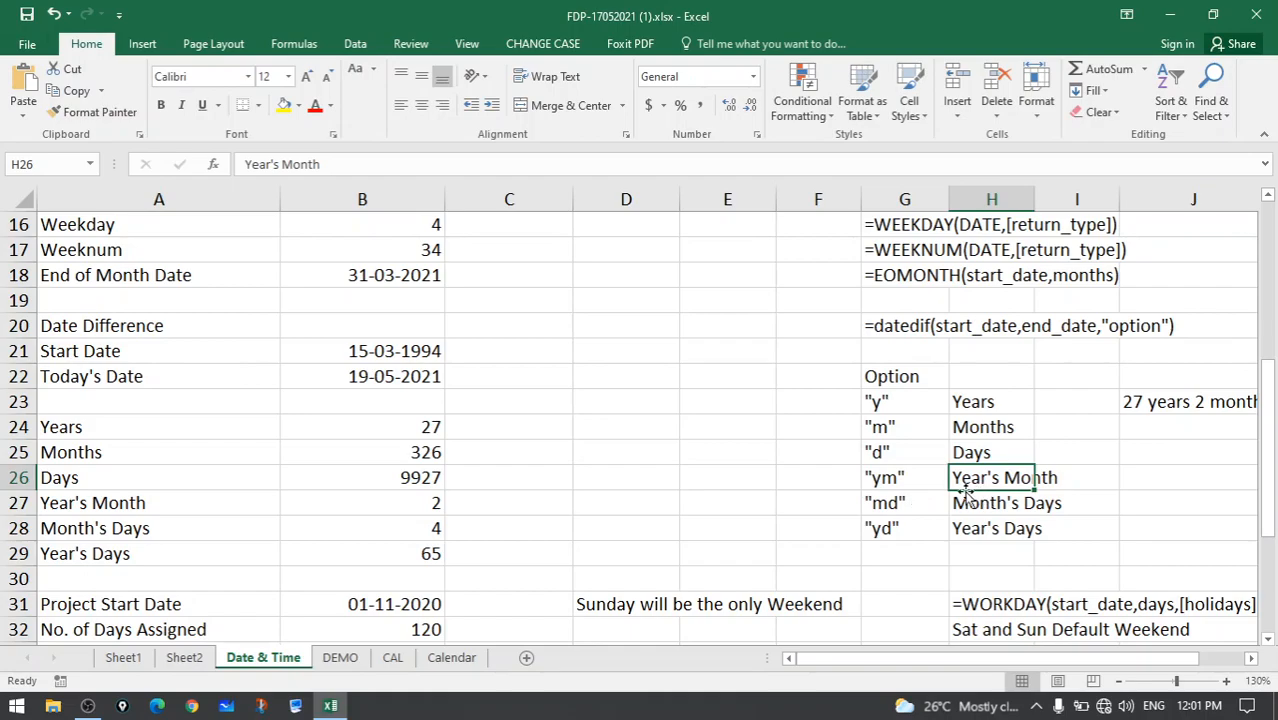
{"action": "left_click", "coordinate": [925, 503]}
{"action": "left_click", "coordinate": [976, 503]}
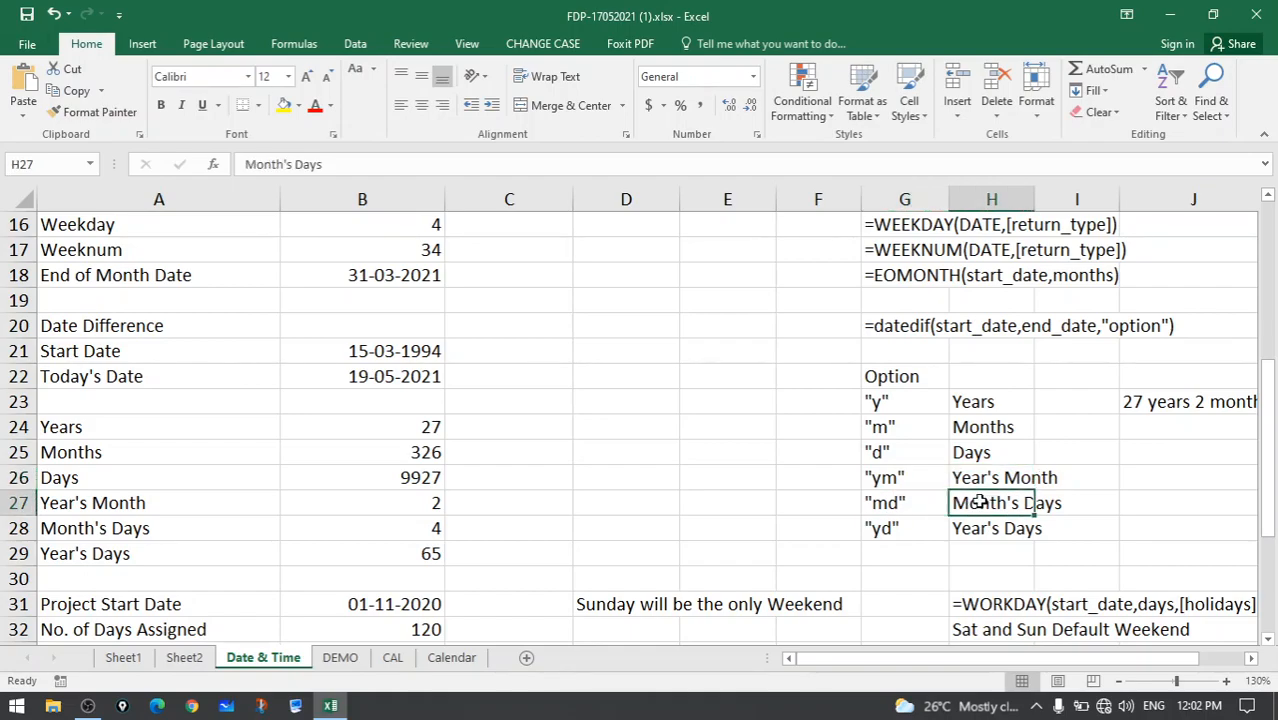
{"action": "left_click", "coordinate": [884, 530]}
{"action": "left_click", "coordinate": [993, 533]}
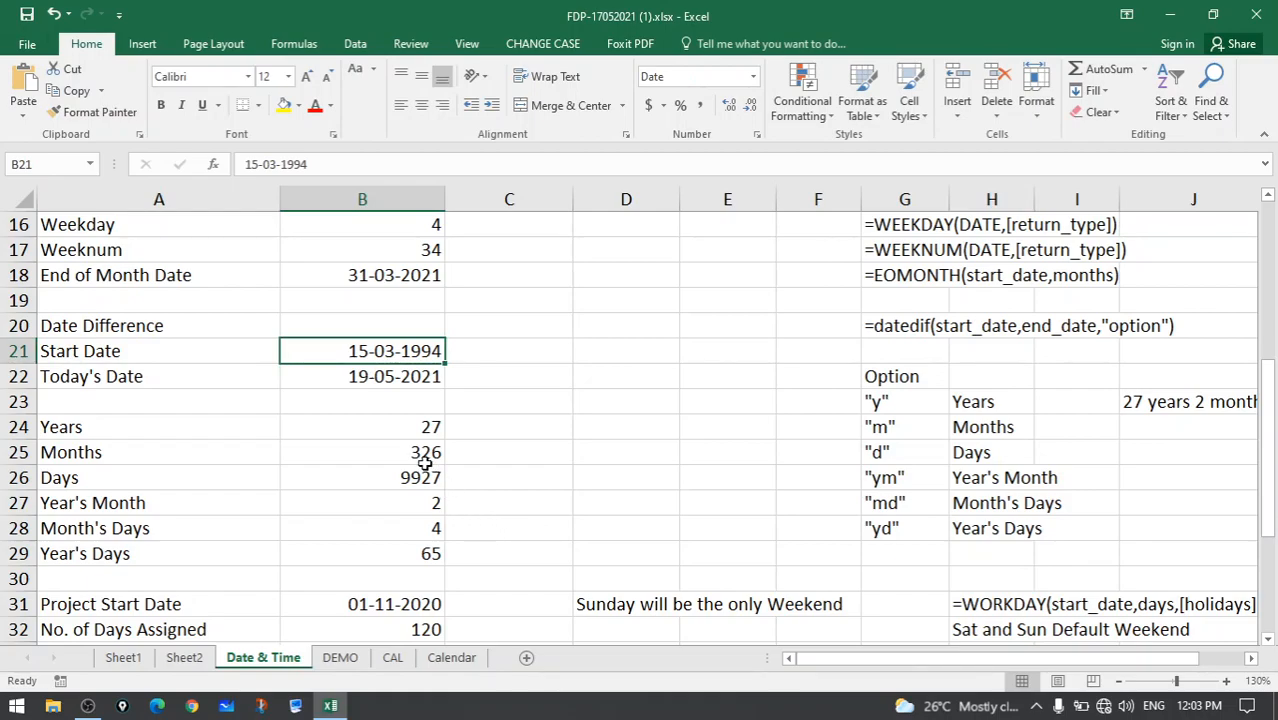
Compare the Years, Months and Days results in B24:B26 with the start date in B21 and today's date in B22.
{"action": "left_click", "coordinate": [428, 426]}
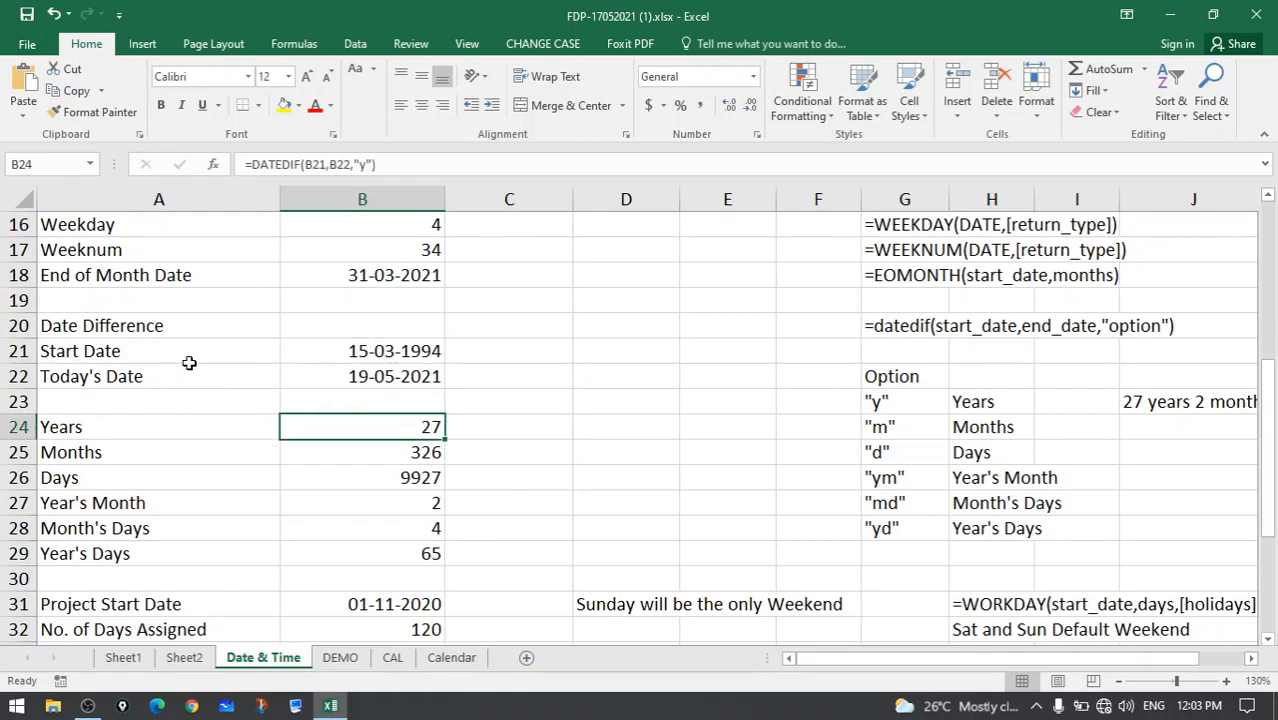
{"action": "left_click", "coordinate": [383, 380]}
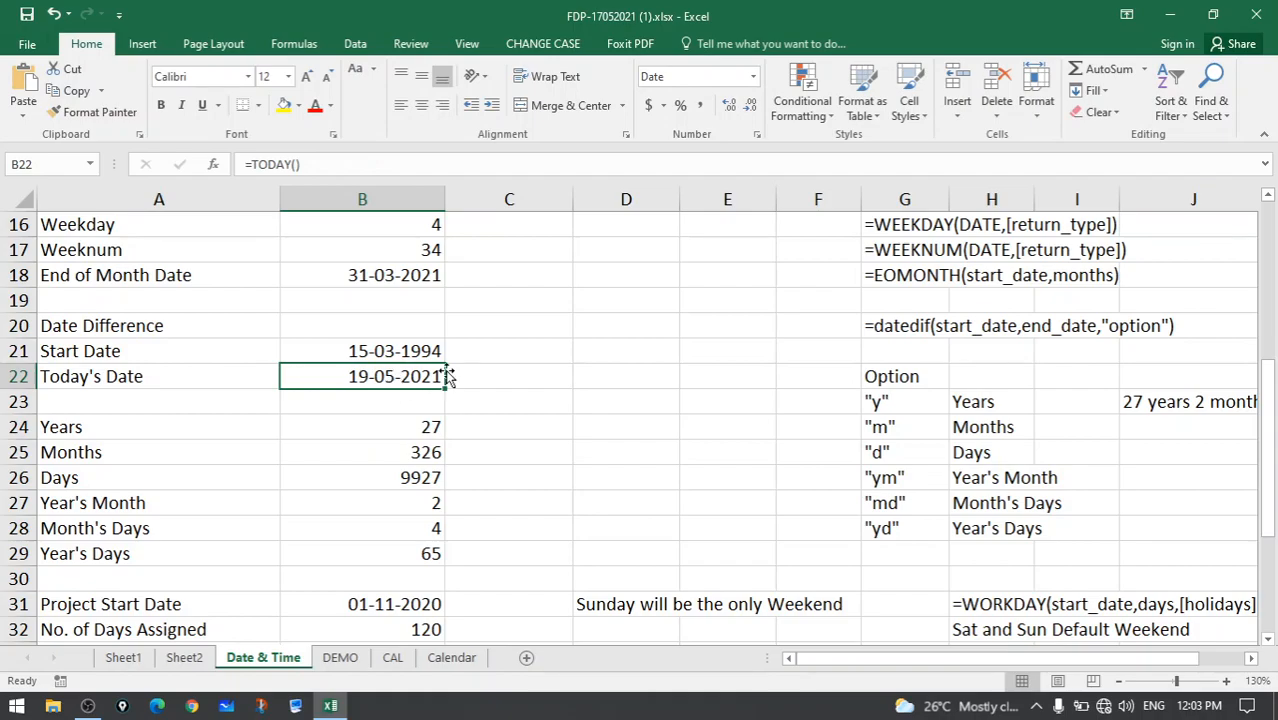
{"action": "left_click", "coordinate": [435, 345]}
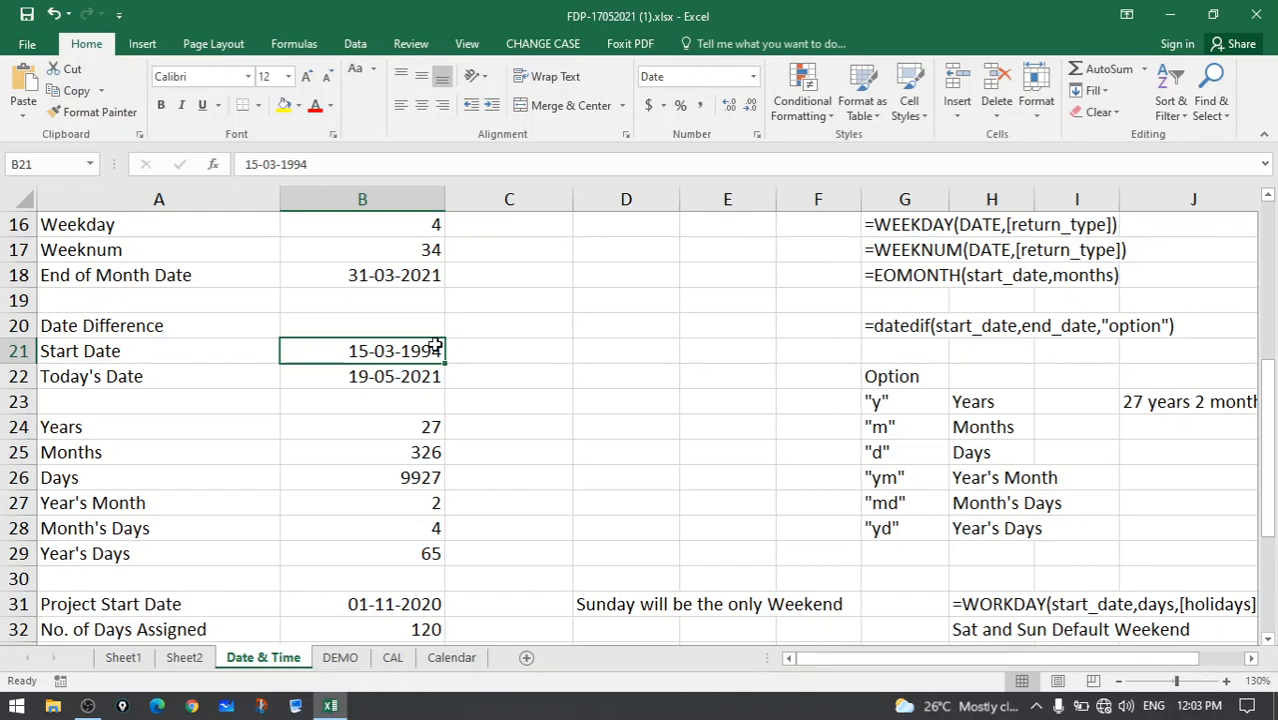
{"action": "left_click", "coordinate": [405, 376]}
{"action": "left_click", "coordinate": [405, 356]}
{"action": "left_click", "coordinate": [399, 455]}
{"action": "left_click", "coordinate": [411, 479]}
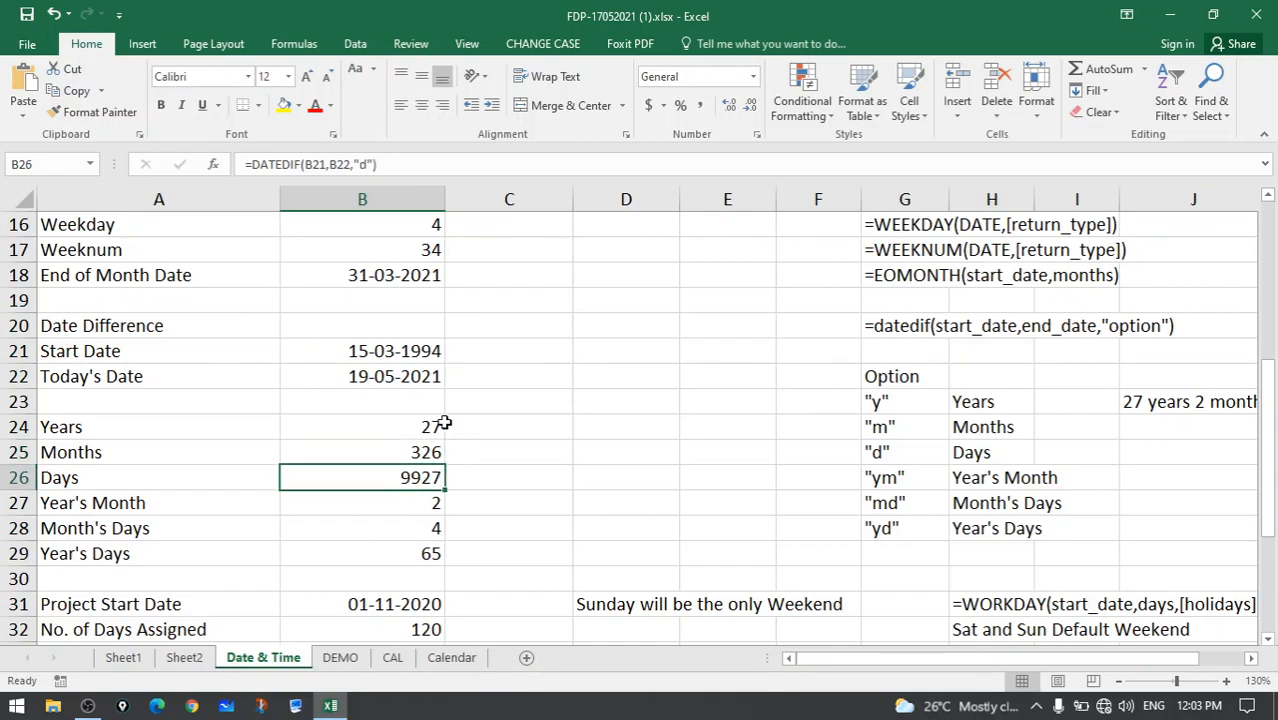
Trace how the dates in B21 and B22 lead to the Years result in B24 and the Year's Month result in B27.
{"action": "left_click", "coordinate": [421, 381]}
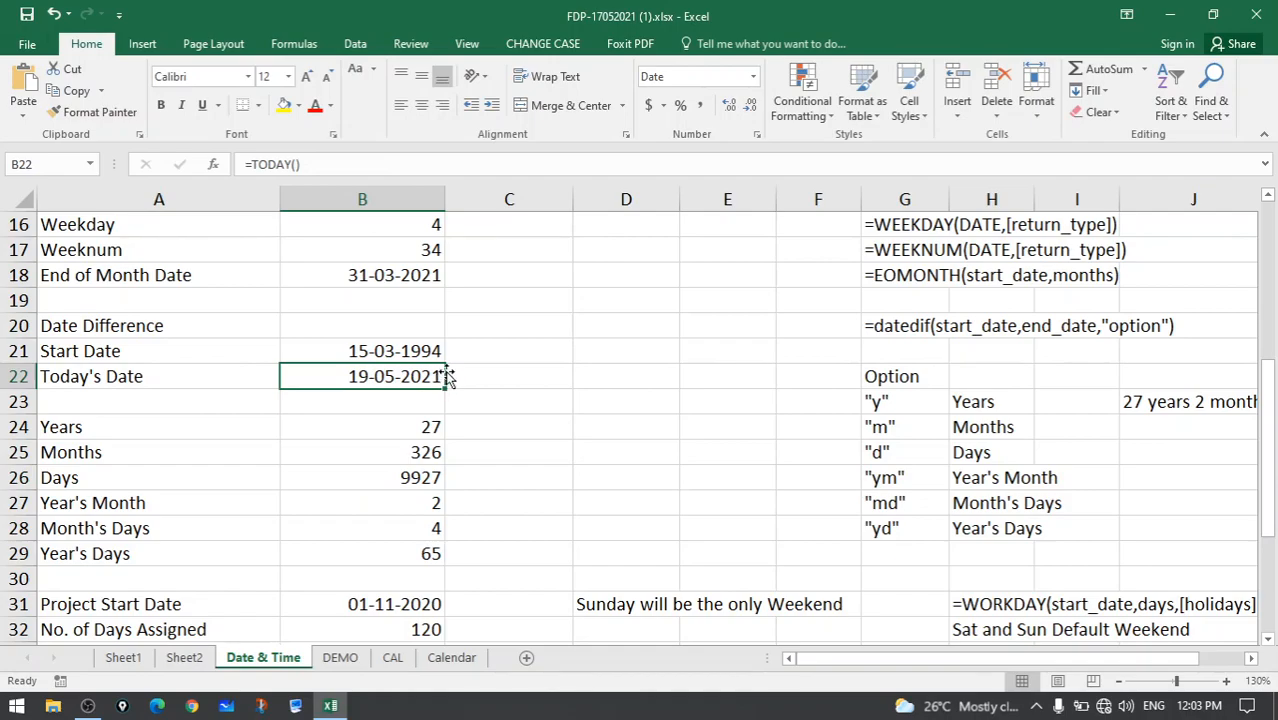
{"action": "left_click", "coordinate": [434, 352]}
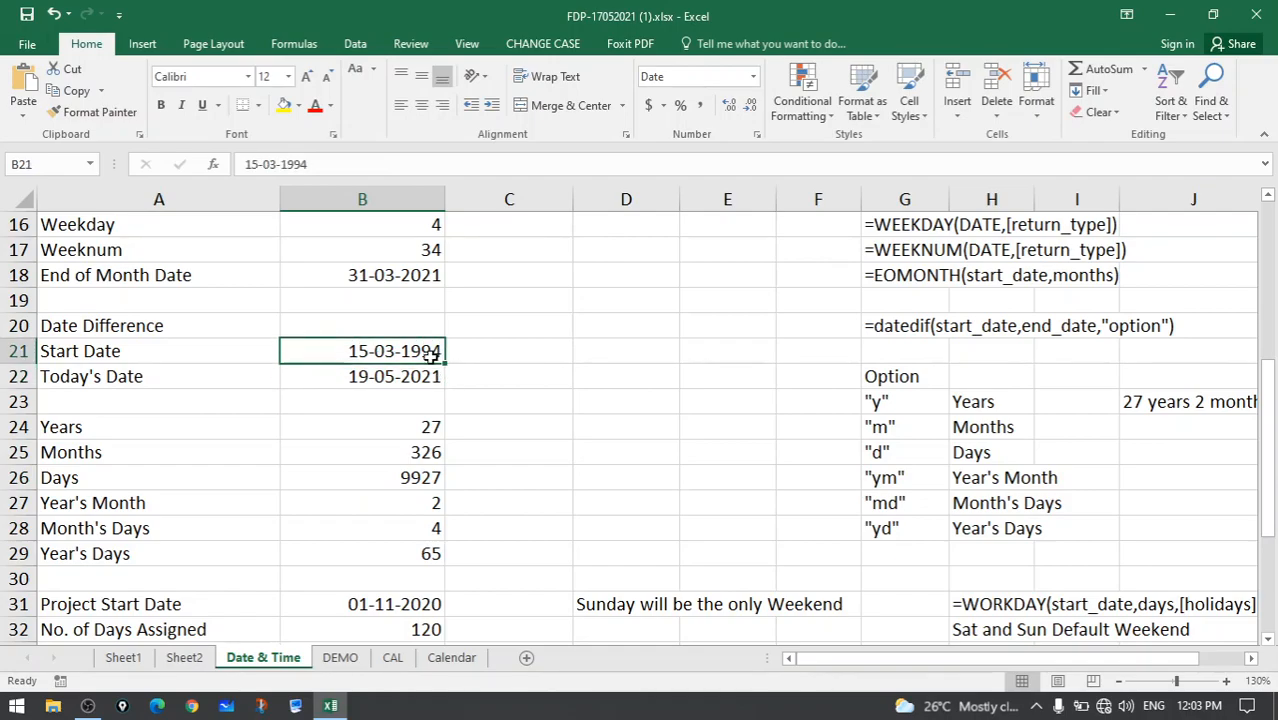
{"action": "left_click", "coordinate": [437, 427]}
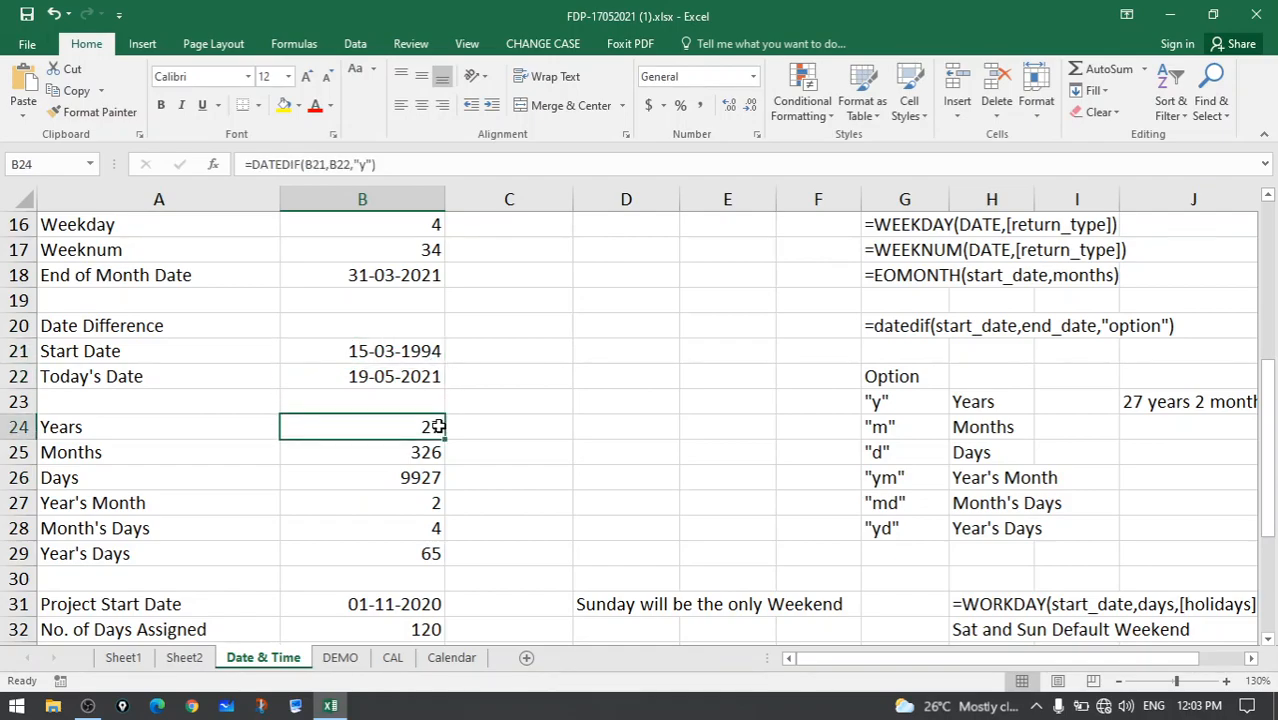
{"action": "left_click", "coordinate": [390, 376]}
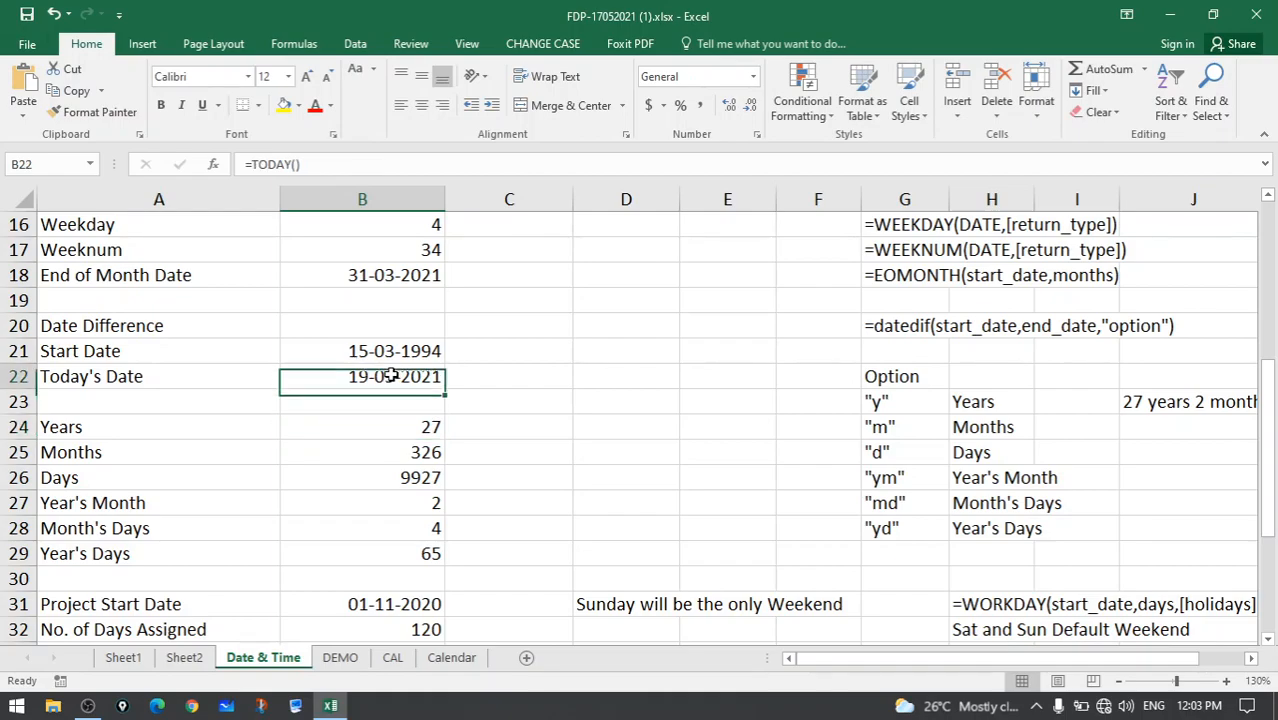
{"action": "left_click", "coordinate": [390, 349]}
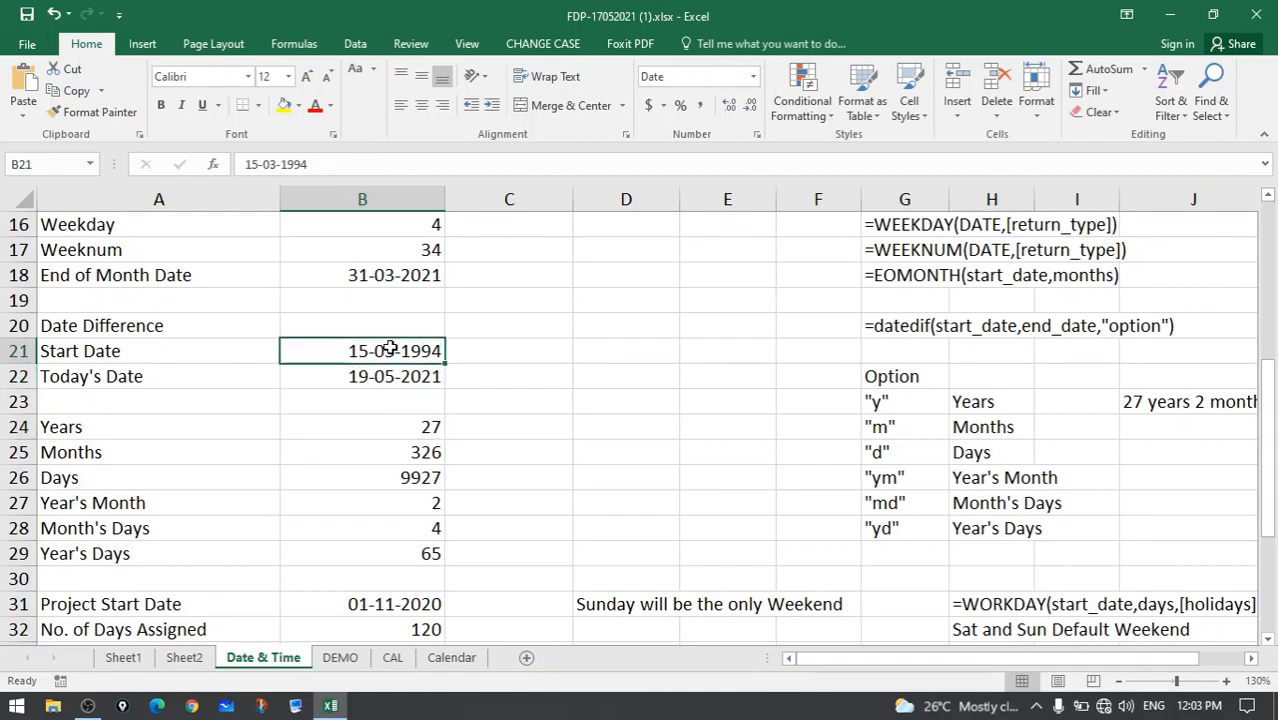
{"action": "left_click", "coordinate": [433, 504]}
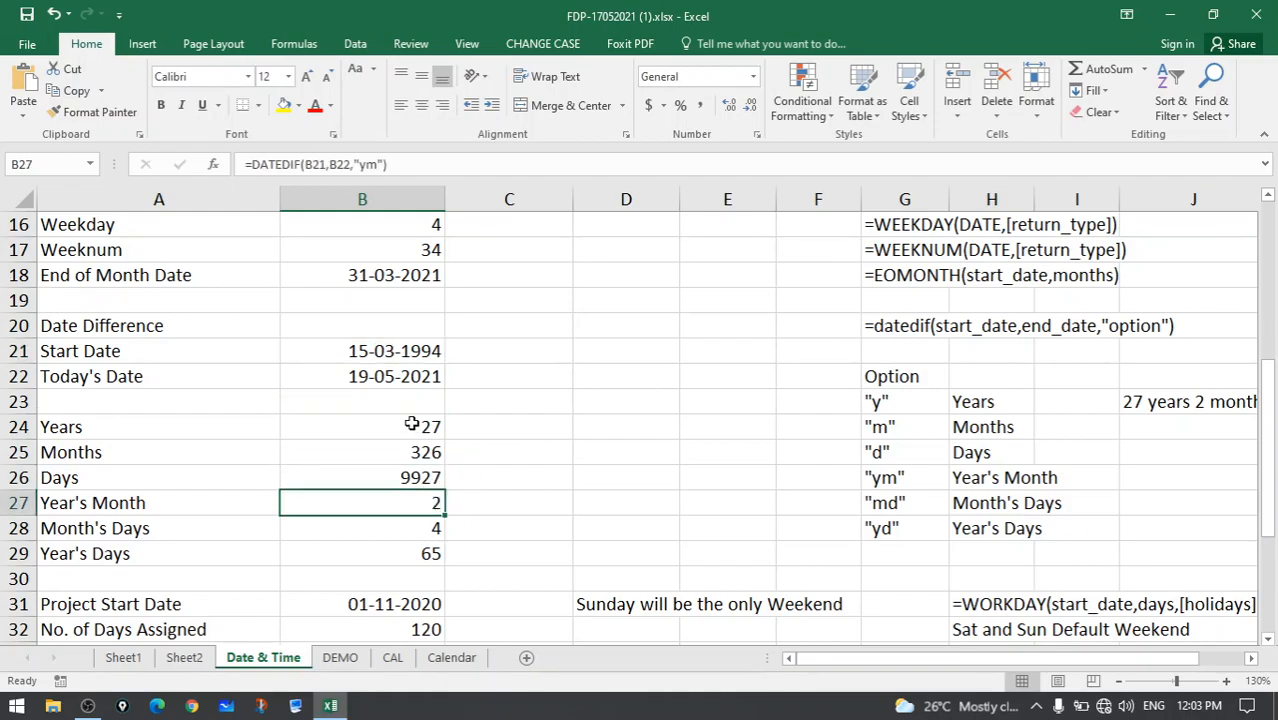
Check the Month's Days formula in B28 against the day parts of the dates in B22 and B21.
{"action": "left_click", "coordinate": [362, 378]}
{"action": "left_click", "coordinate": [368, 350]}
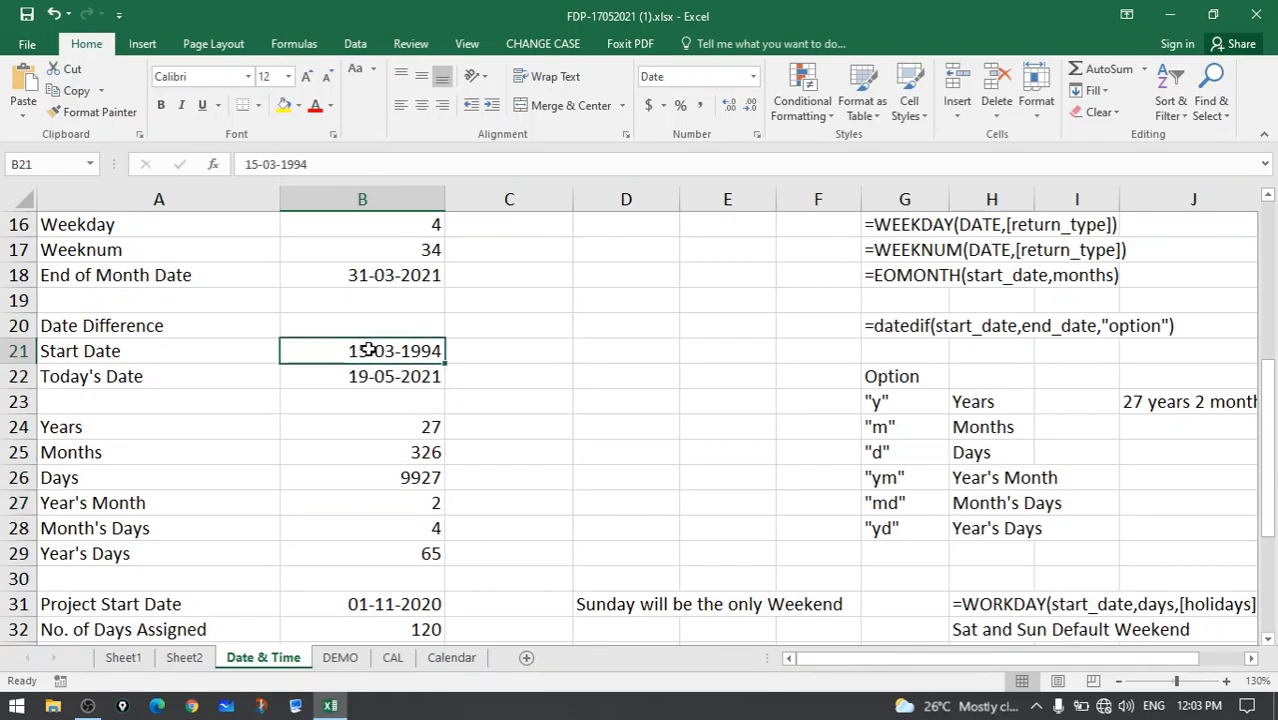
{"action": "left_click", "coordinate": [432, 527]}
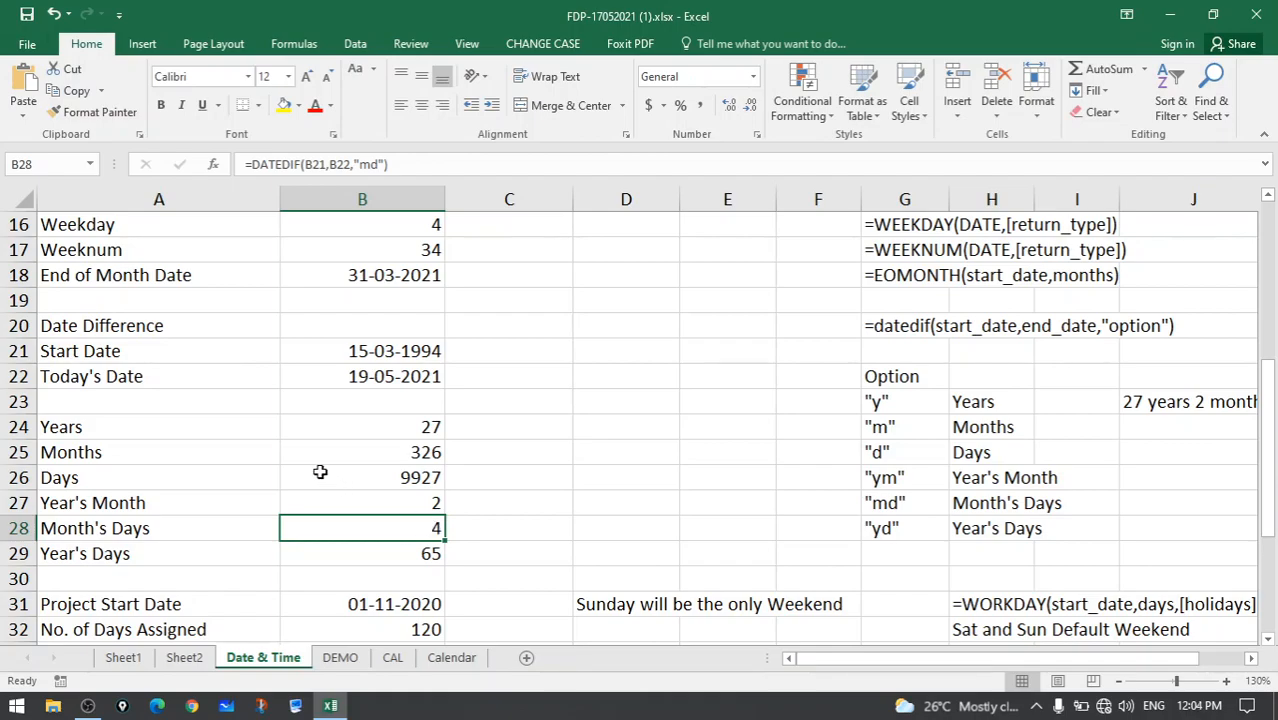
Review the full difference between Start Date and Today's Date through Years in B24, Year's Month in B27 and Month's Days in B28.
{"action": "left_click", "coordinate": [167, 354]}
{"action": "left_click", "coordinate": [162, 374]}
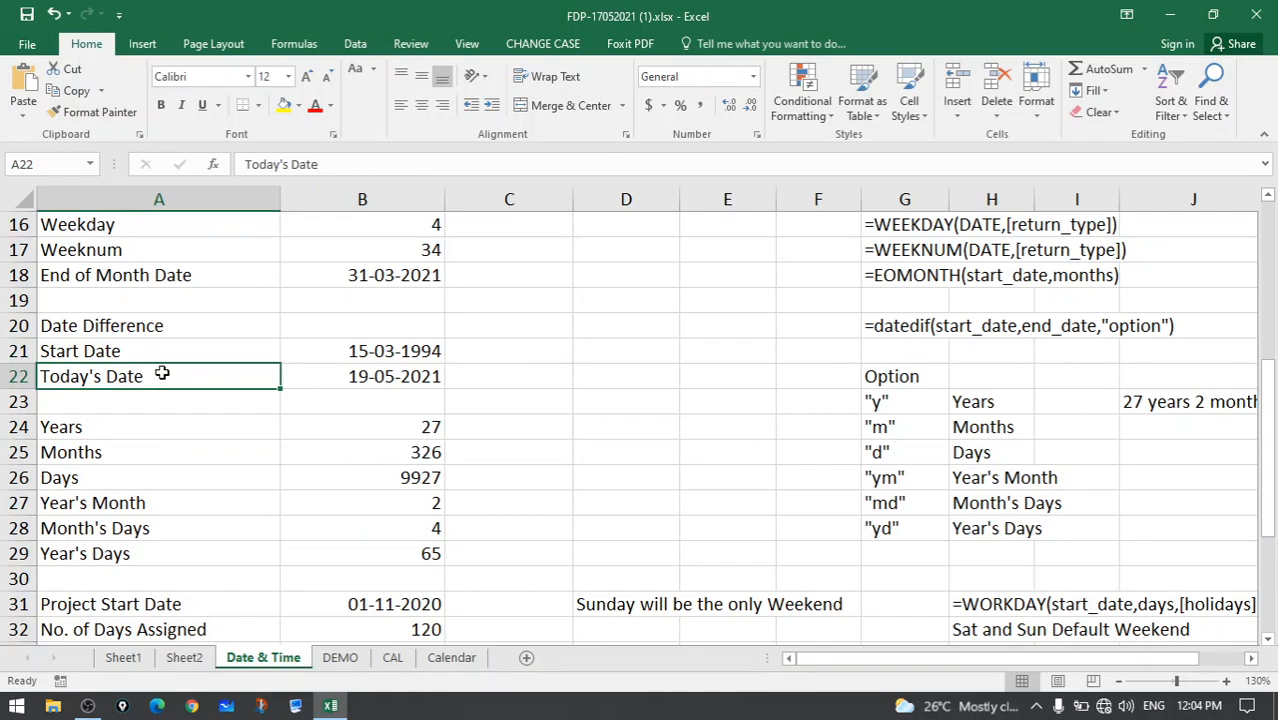
{"action": "left_click", "coordinate": [421, 428]}
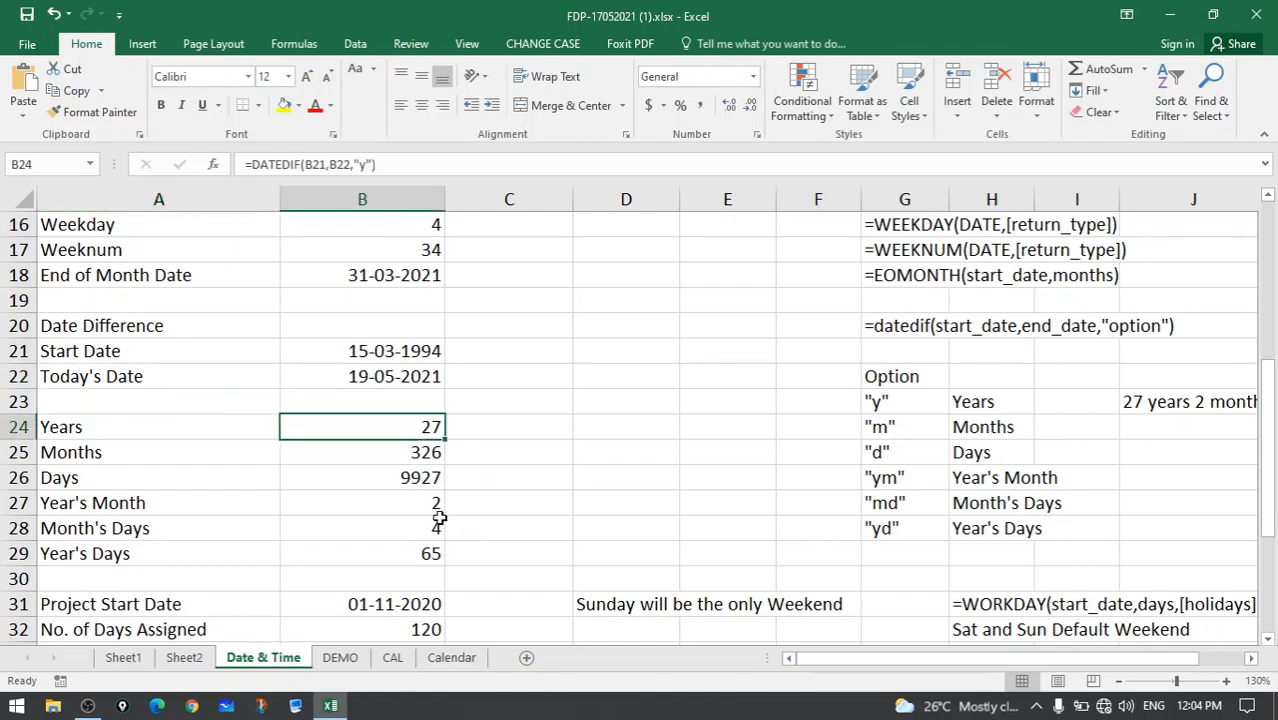
{"action": "left_click", "coordinate": [418, 498]}
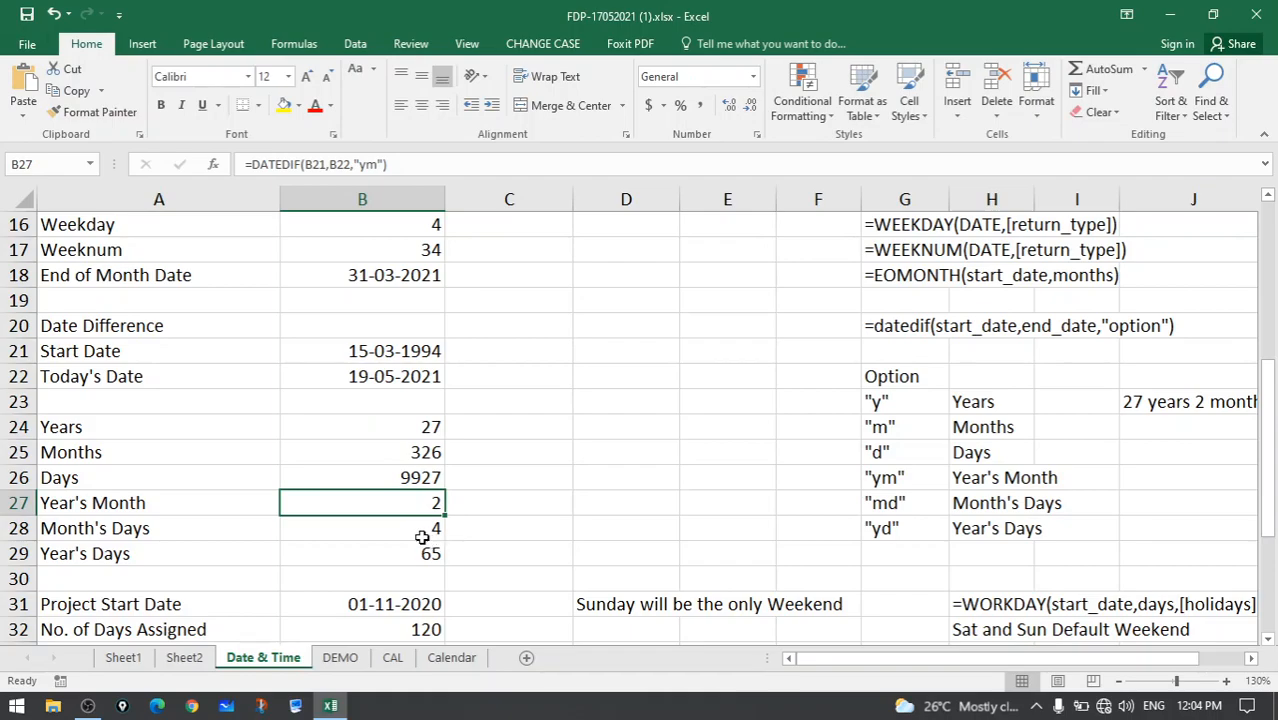
{"action": "left_click", "coordinate": [419, 528]}
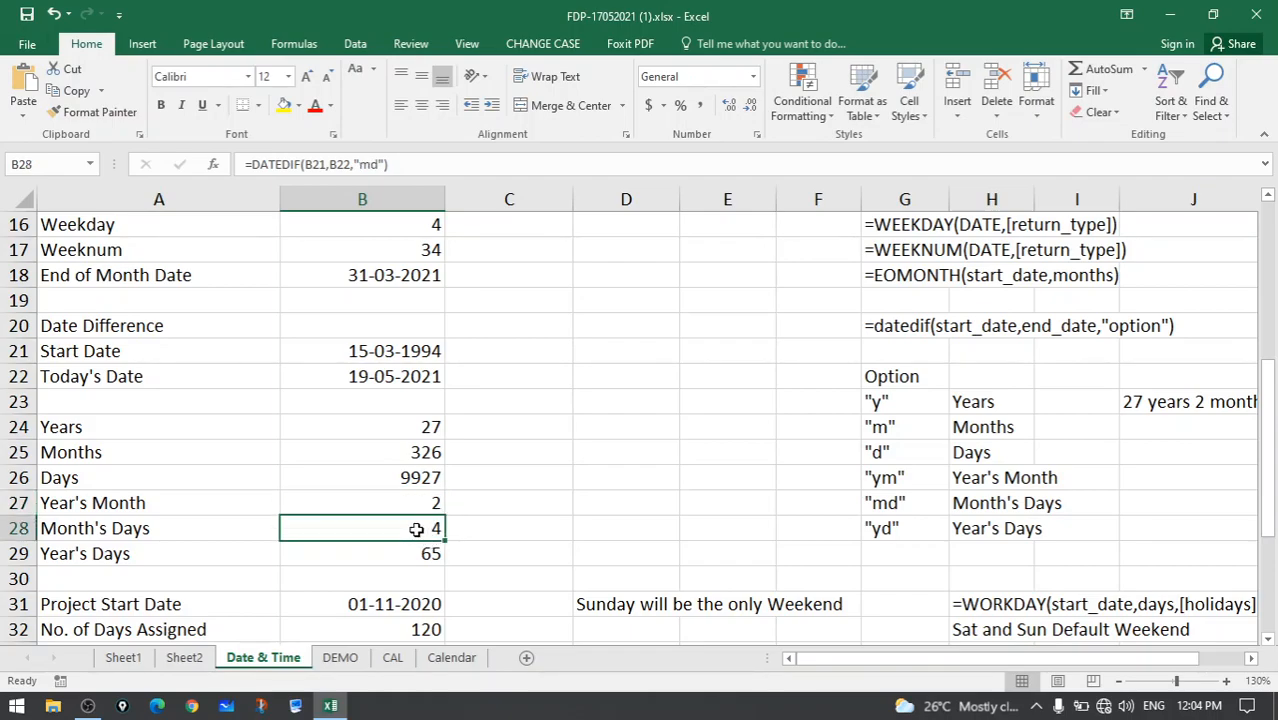
Examine the Year's Month formula in B27, checking the DATEDIF arguments B21, B22 and "ym".
{"action": "double_click", "coordinate": [413, 500]}
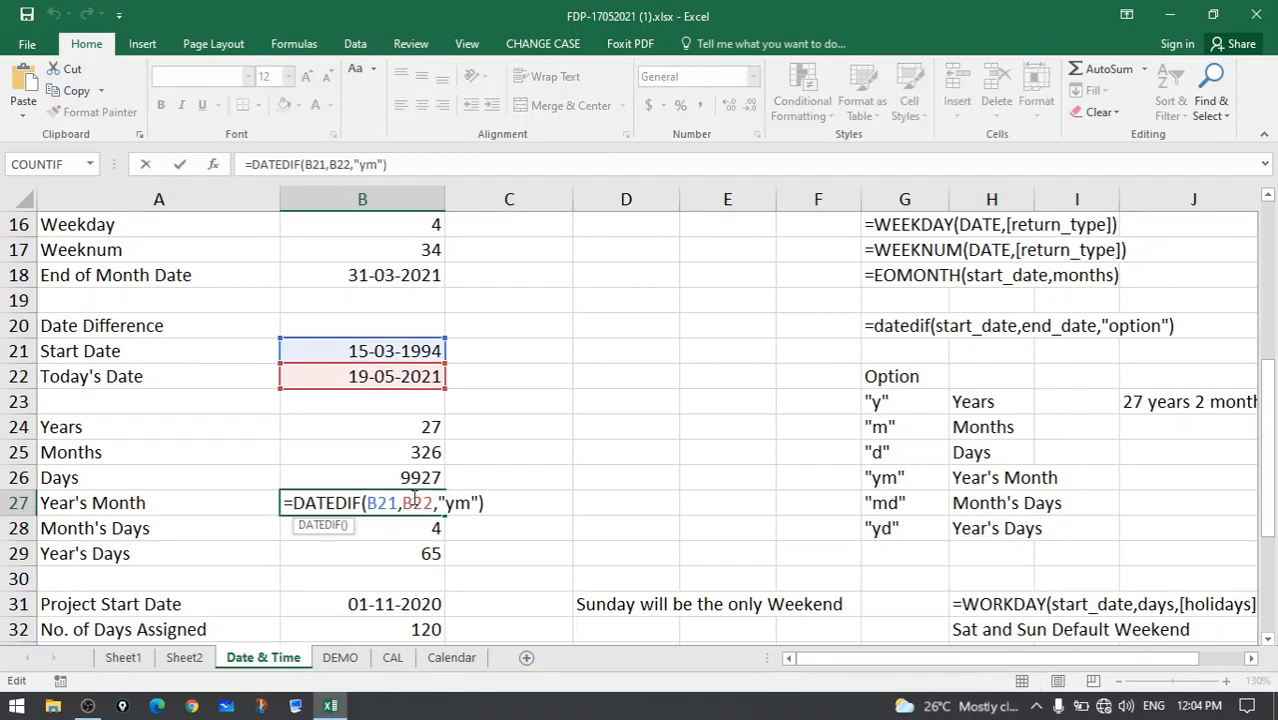
{"action": "double_click", "coordinate": [384, 503]}
{"action": "double_click", "coordinate": [417, 503]}
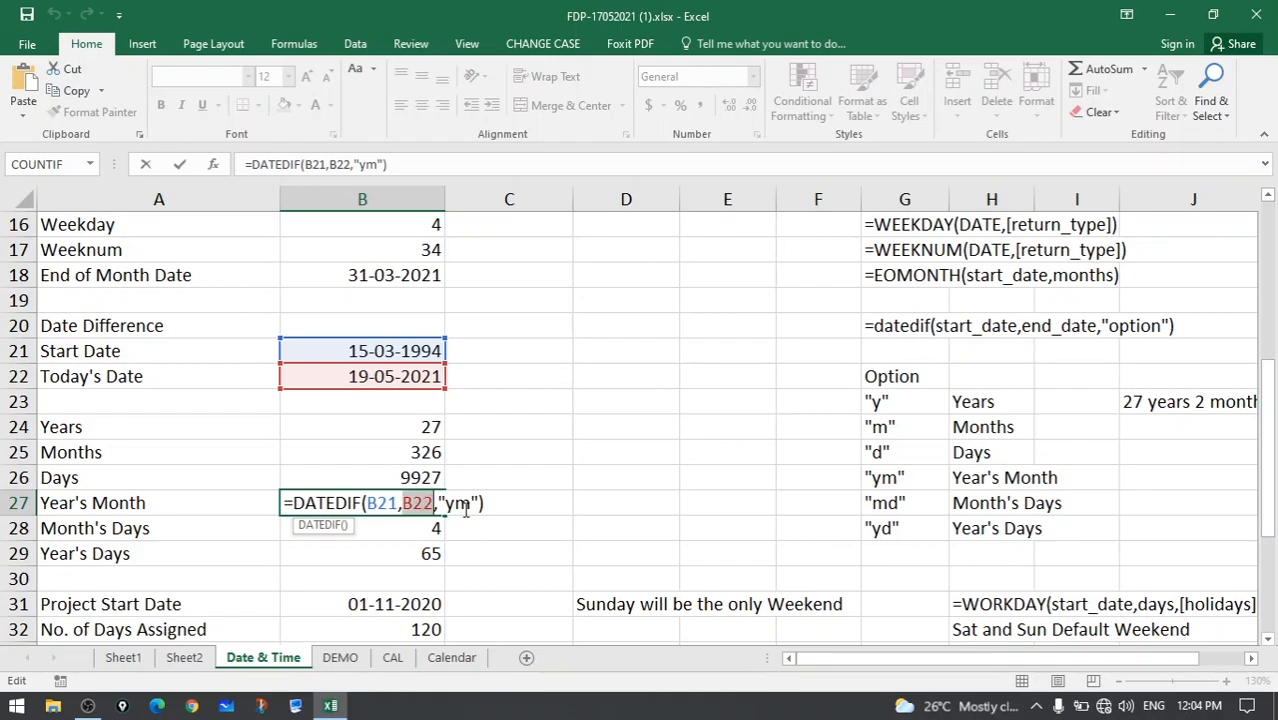
{"action": "left_click", "coordinate": [465, 508]}
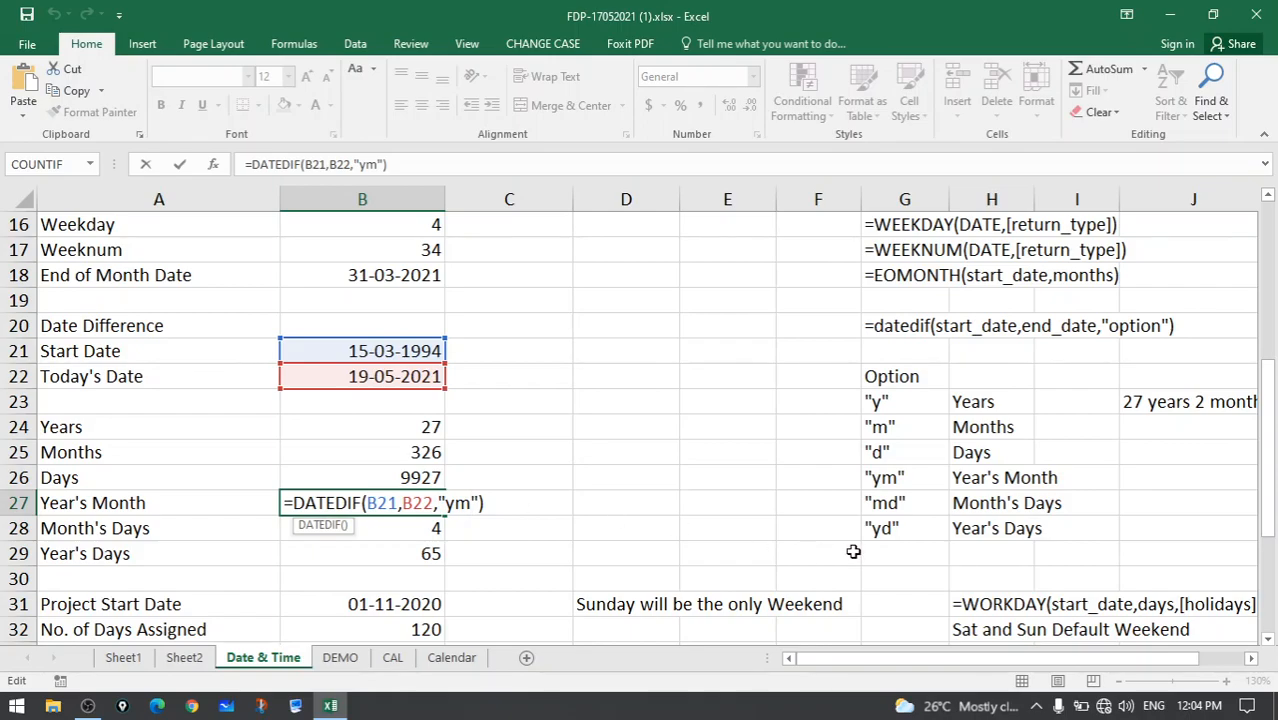
{"action": "key", "text": "ctrl+Return"}
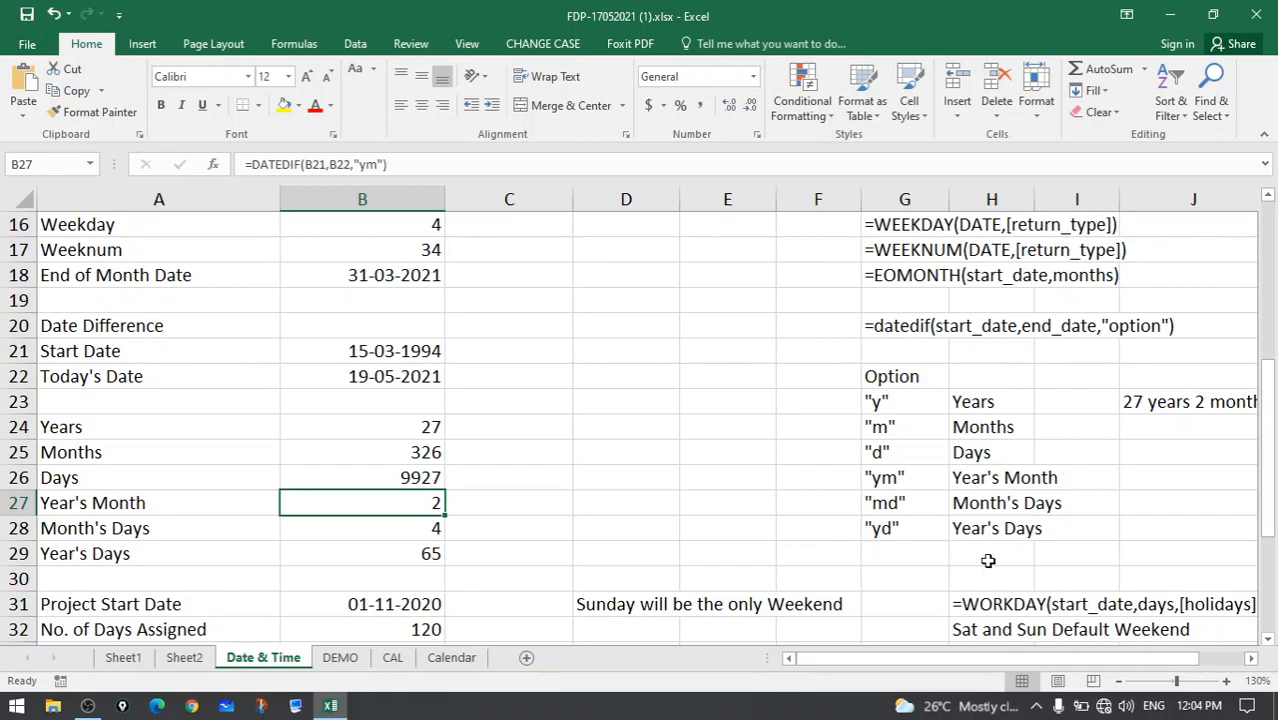
Match the "yd" option in G28 with the Year's Days formula in B29 and inspect its DATEDIF arguments.
{"action": "left_click", "coordinate": [901, 536]}
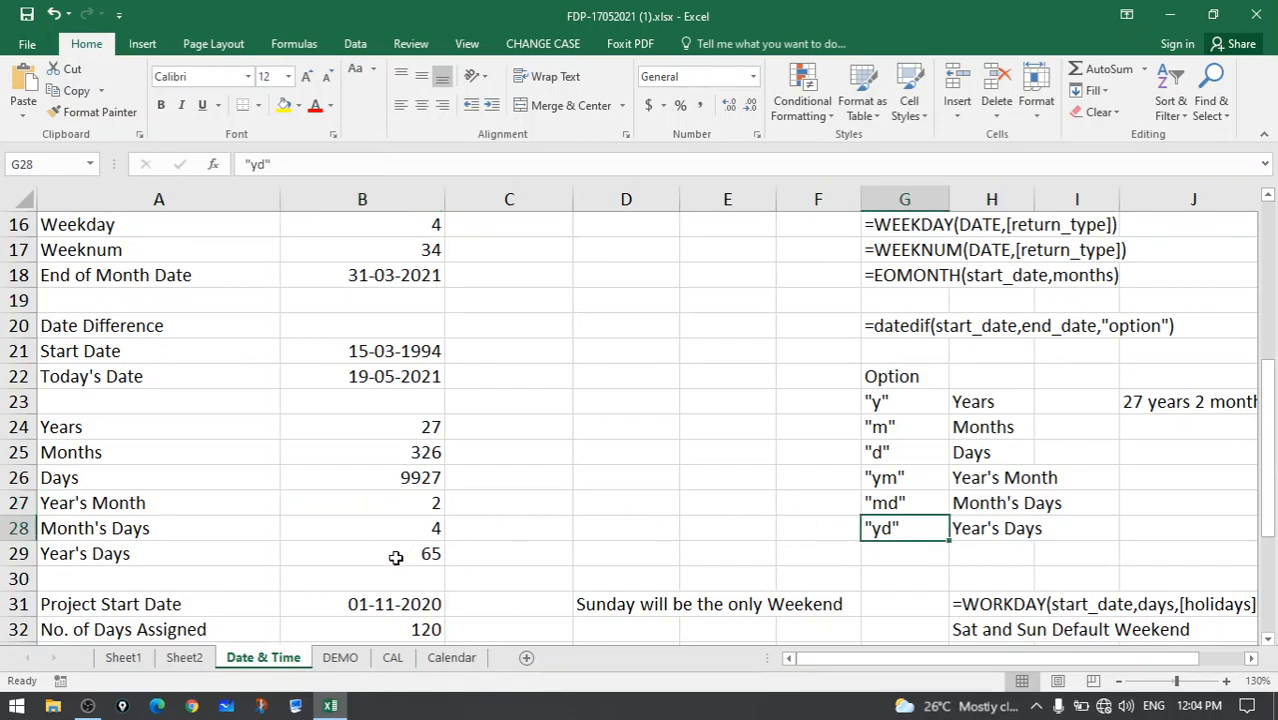
{"action": "left_click", "coordinate": [396, 556]}
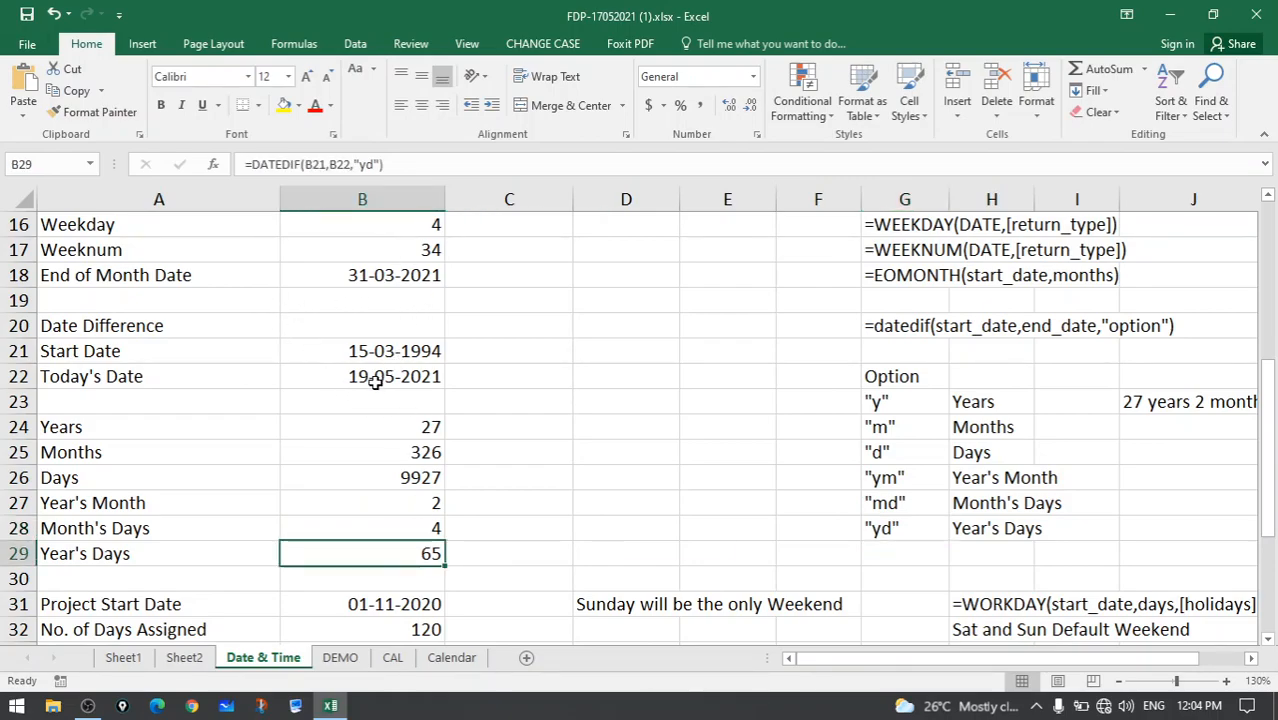
{"action": "double_click", "coordinate": [428, 553]}
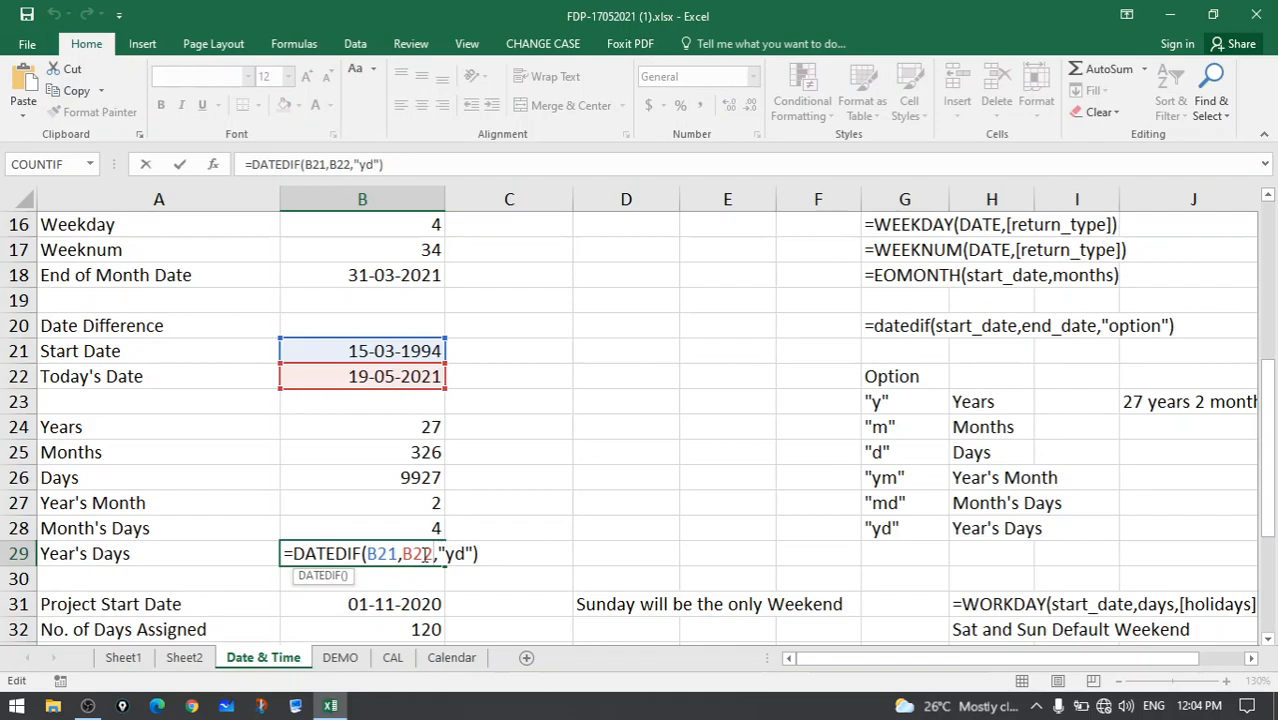
{"action": "key", "text": "Escape"}
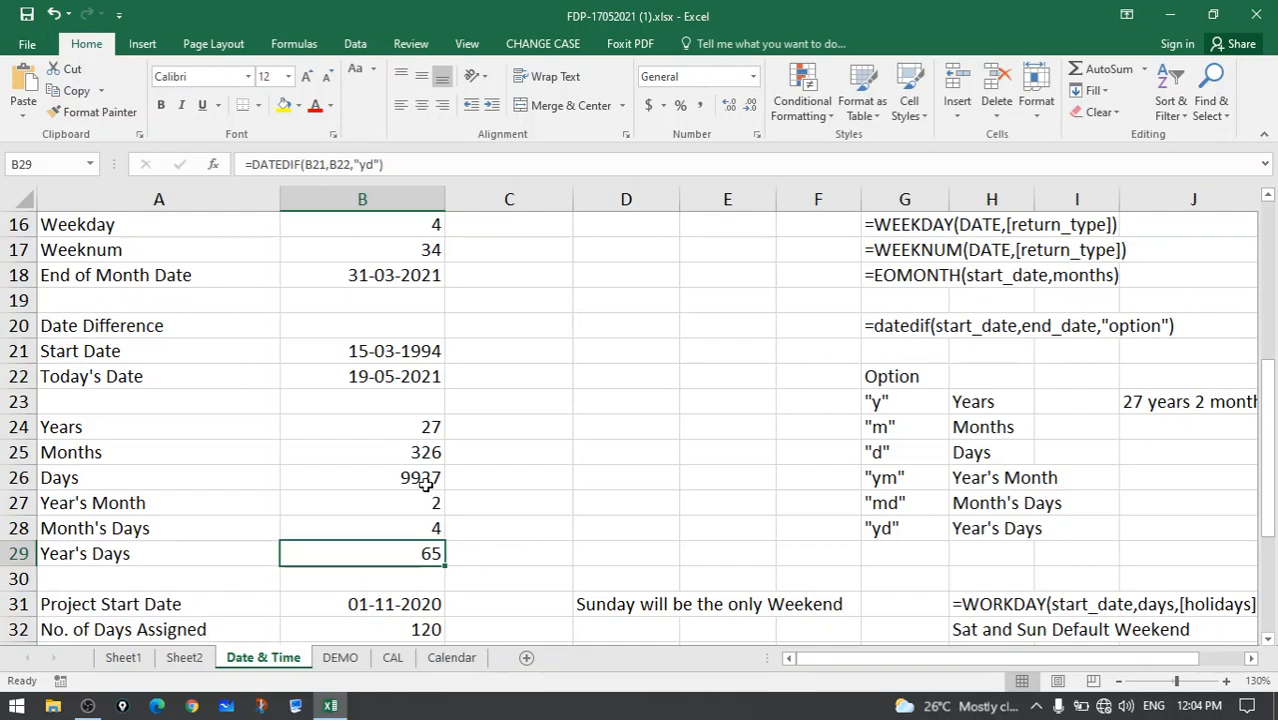
Examine the J23 formula that joins B24, B27 and B28 with the texts " years ", " months " and " days" using the & operator.
{"action": "left_click_drag", "start_coordinate": [886, 660], "coordinate": [928, 666]}
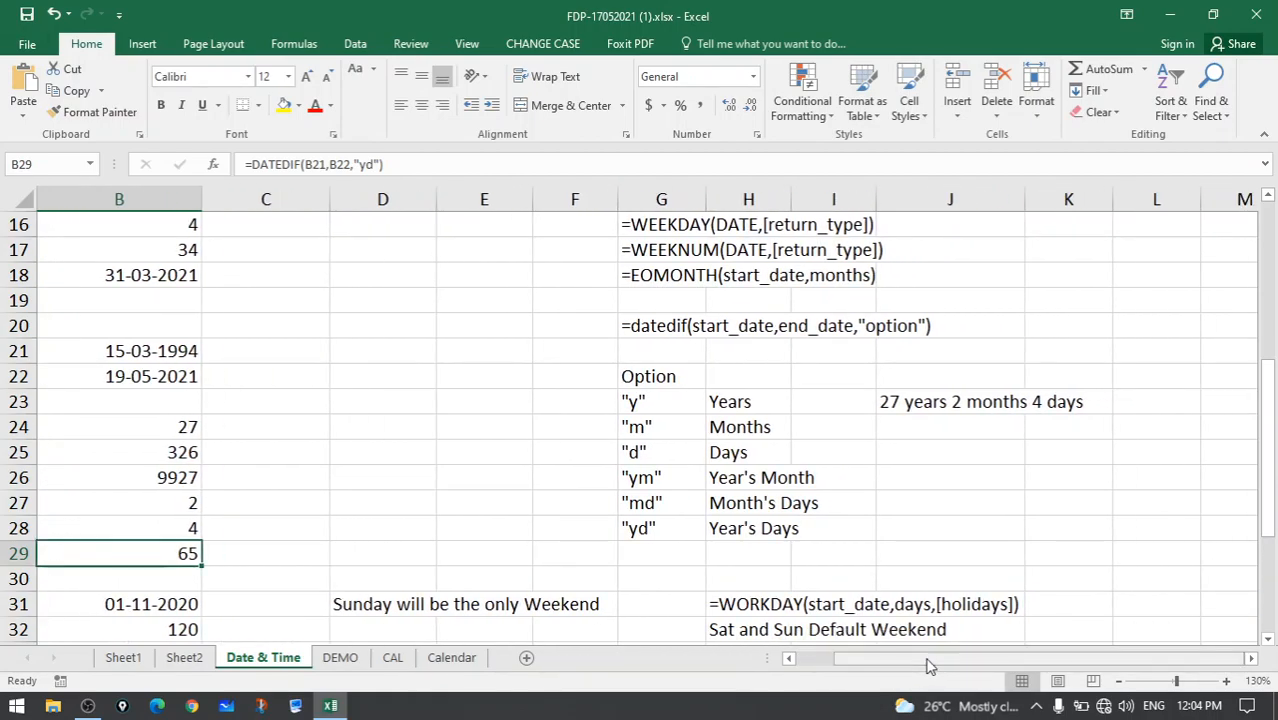
{"action": "left_click", "coordinate": [914, 401]}
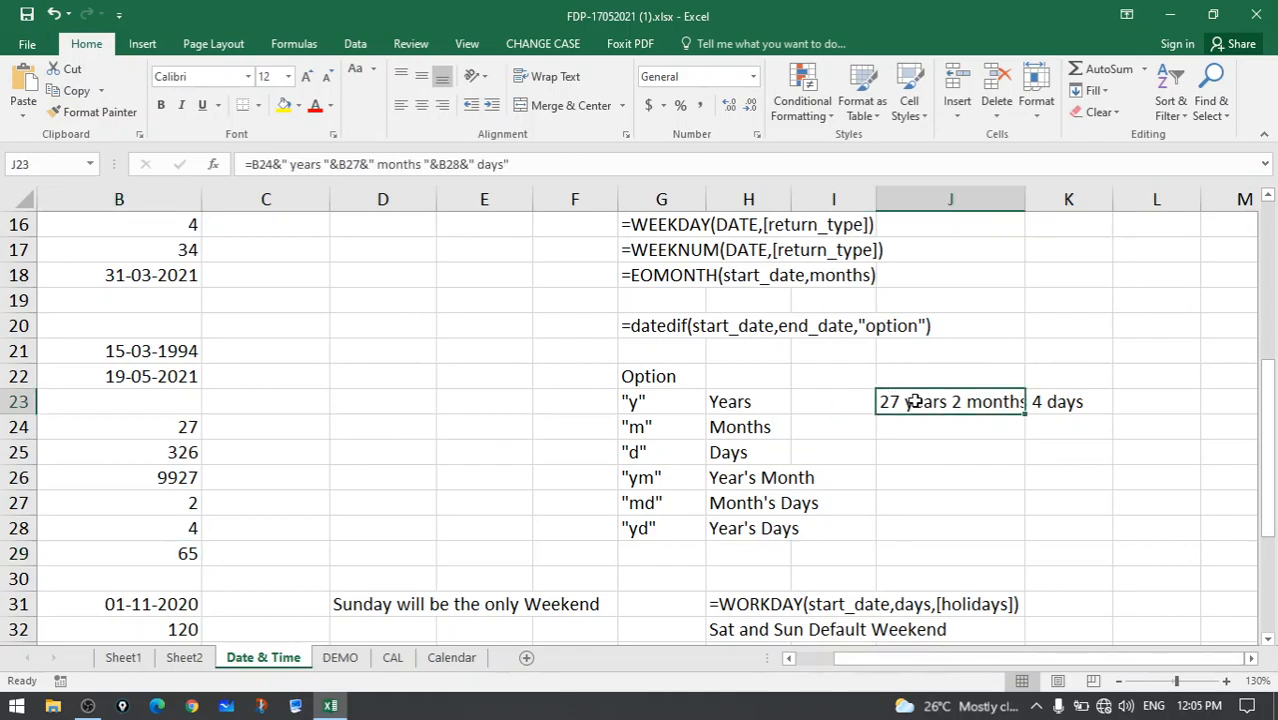
{"action": "double_click", "coordinate": [914, 401]}
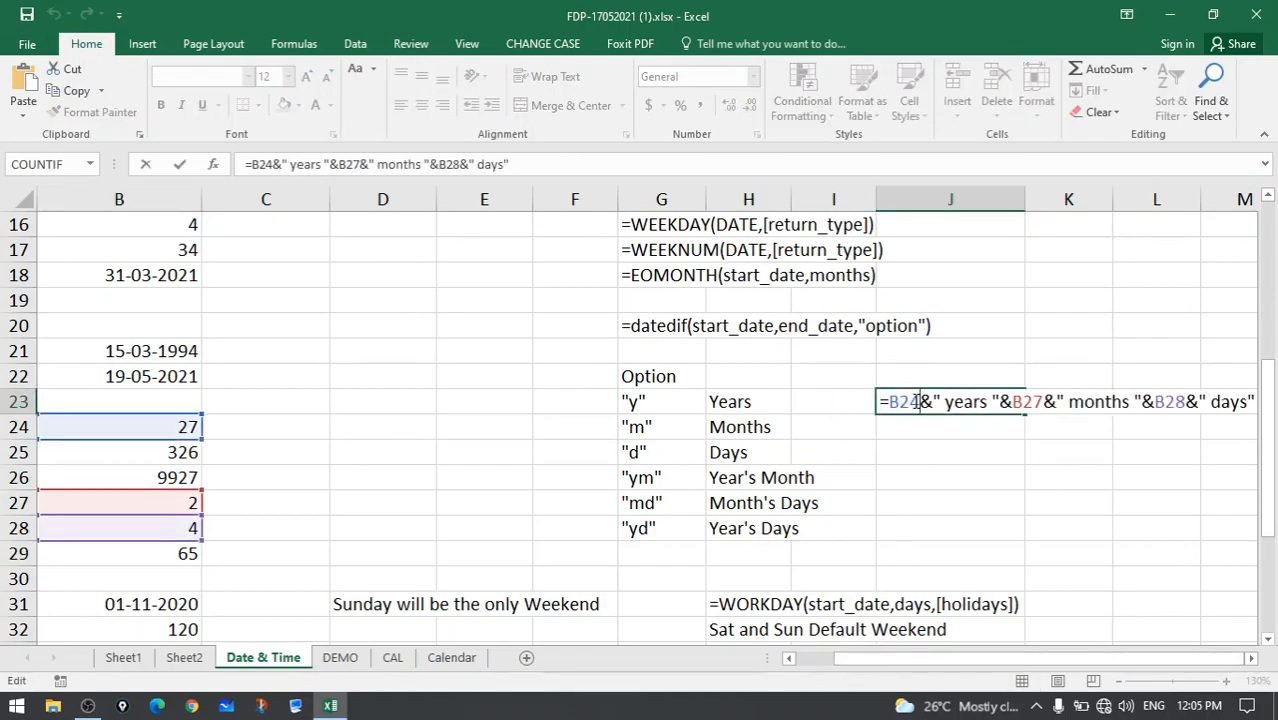
{"action": "left_click_drag", "start_coordinate": [918, 401], "coordinate": [891, 402]}
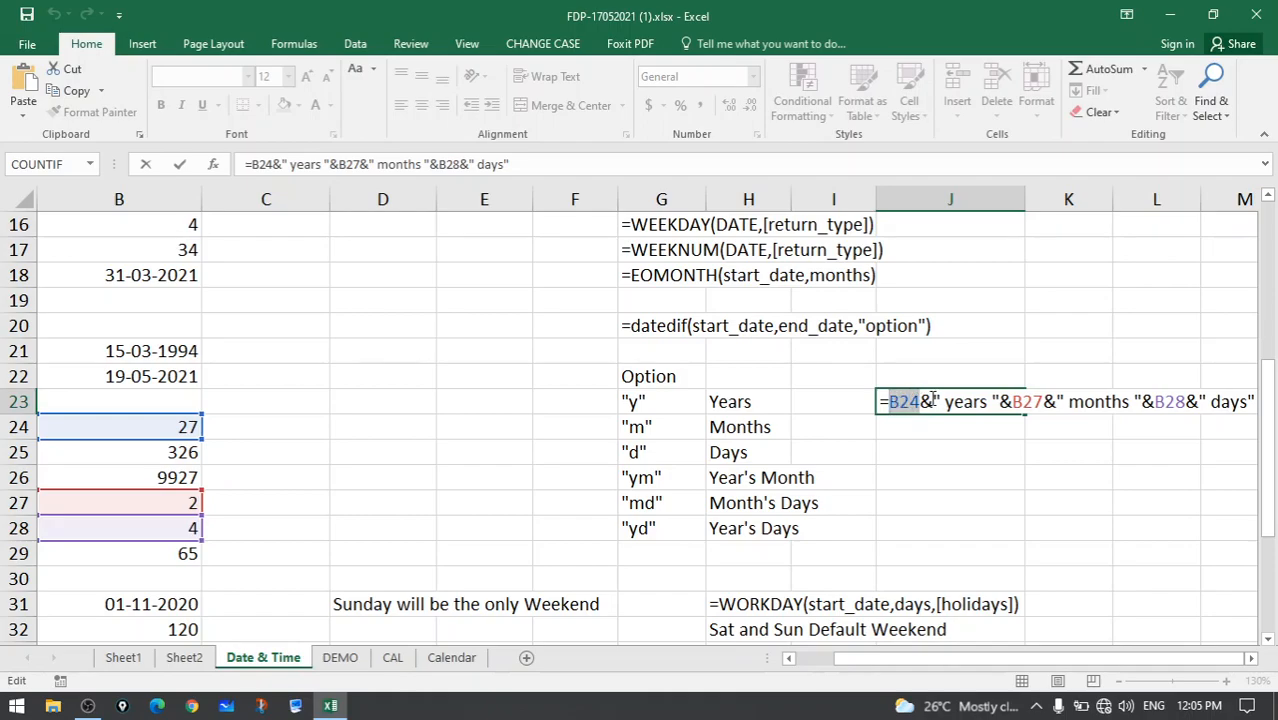
{"action": "left_click", "coordinate": [922, 401]}
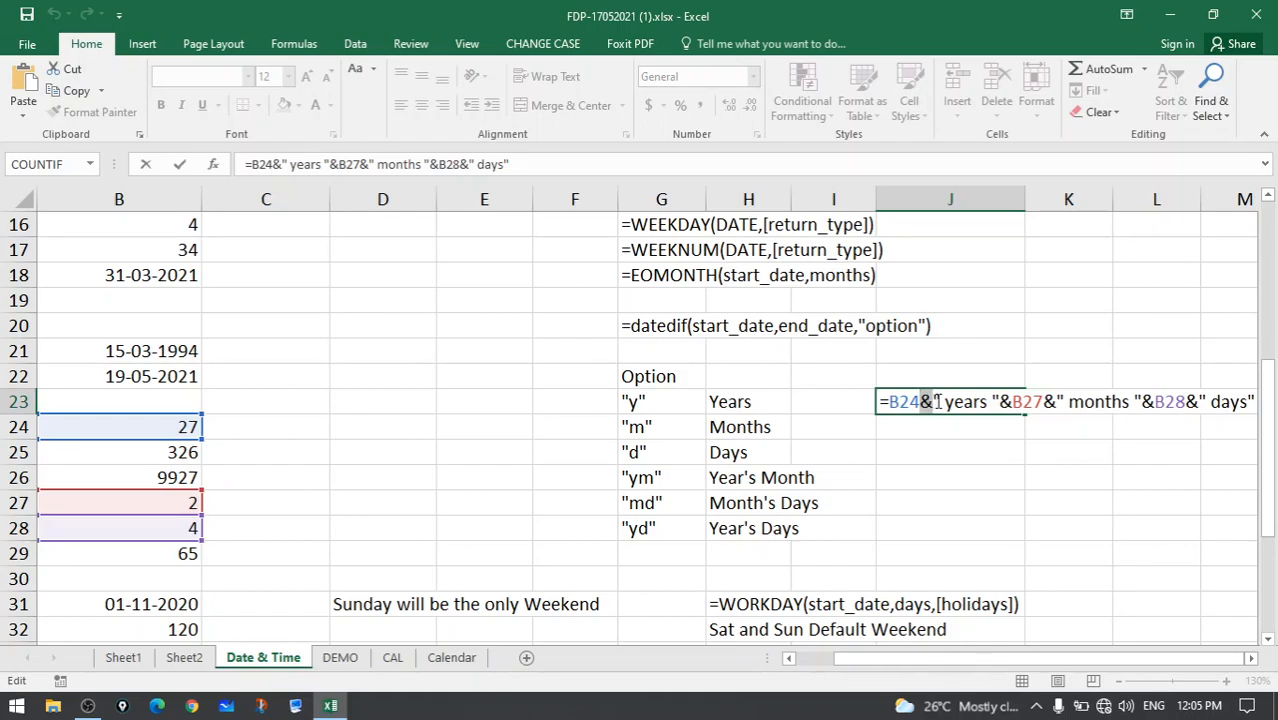
{"action": "left_click_drag", "start_coordinate": [998, 401], "coordinate": [1010, 401]}
{"action": "left_click", "coordinate": [1058, 401]}
{"action": "key", "text": "Return"}
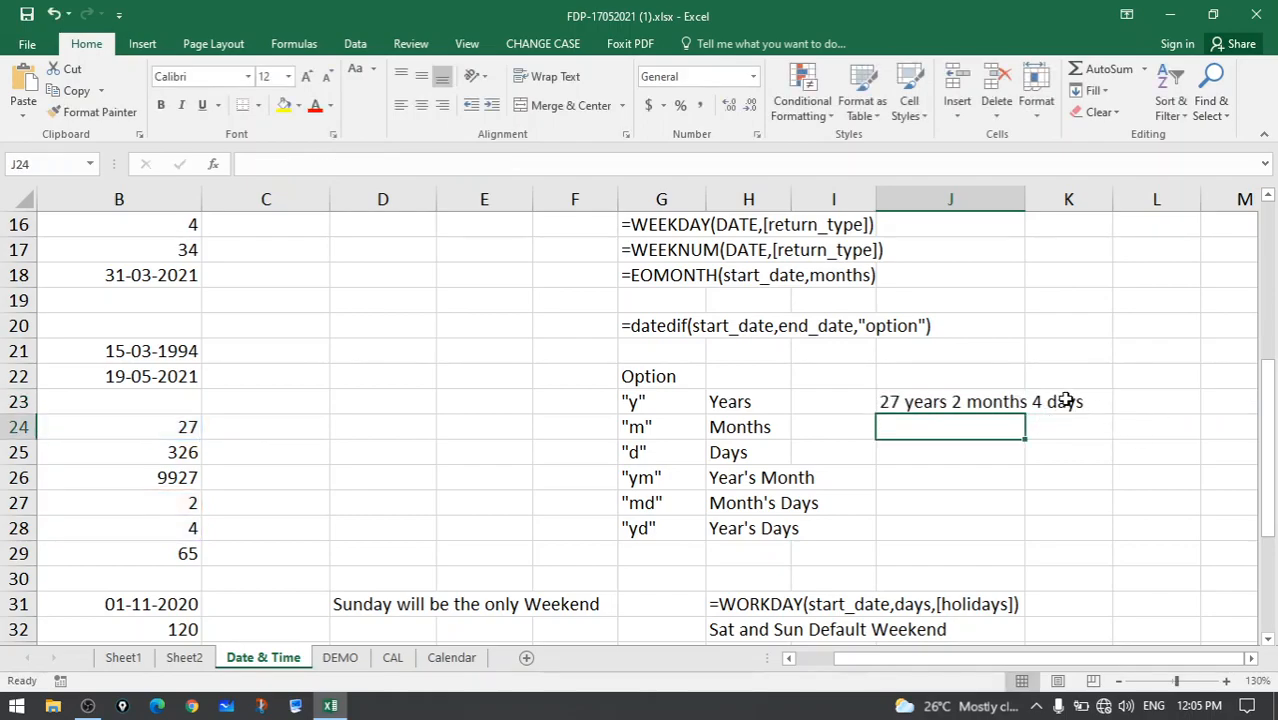
{"action": "left_click_drag", "start_coordinate": [958, 656], "coordinate": [924, 657]}
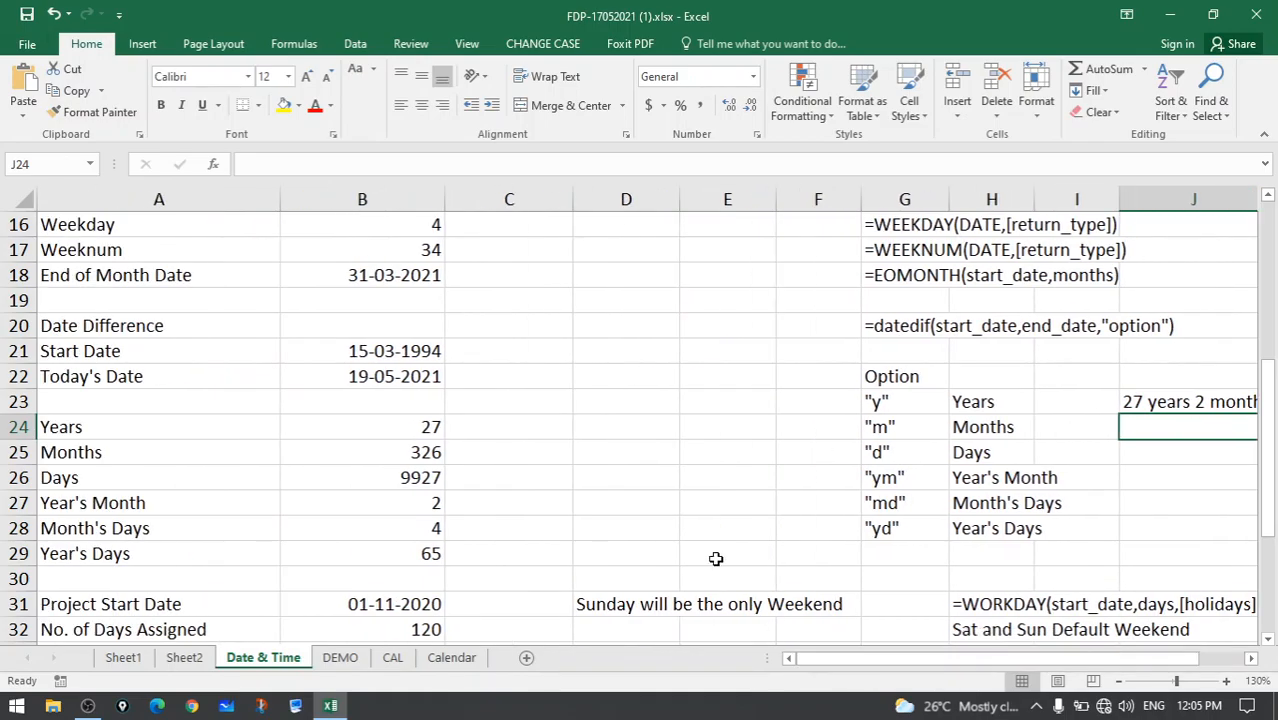
Review the project inputs: Project Start Date in B31, No. of Days Assigned in B32, the Holidays list D34:D41 and the weekend note in D31.
{"action": "scroll", "coordinate": [291, 527], "scroll_direction": "down", "scroll_amount": 3}
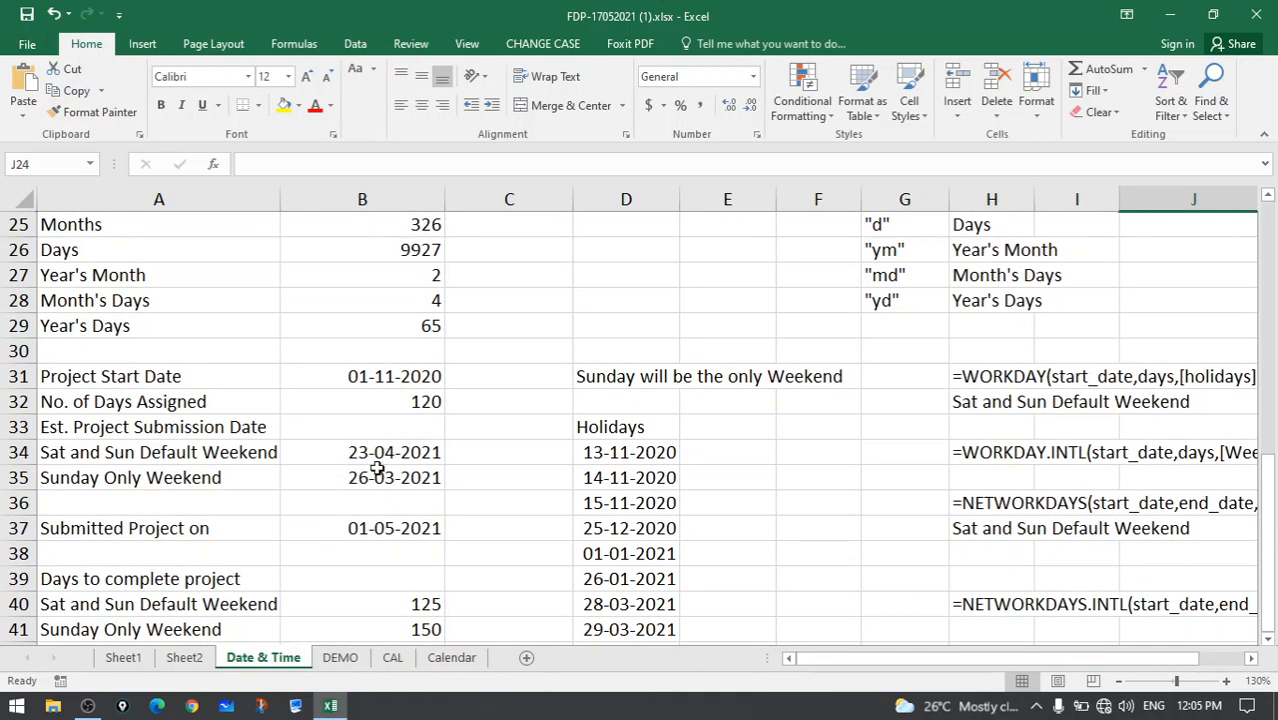
{"action": "scroll", "coordinate": [352, 460], "scroll_direction": "up", "scroll_amount": 2}
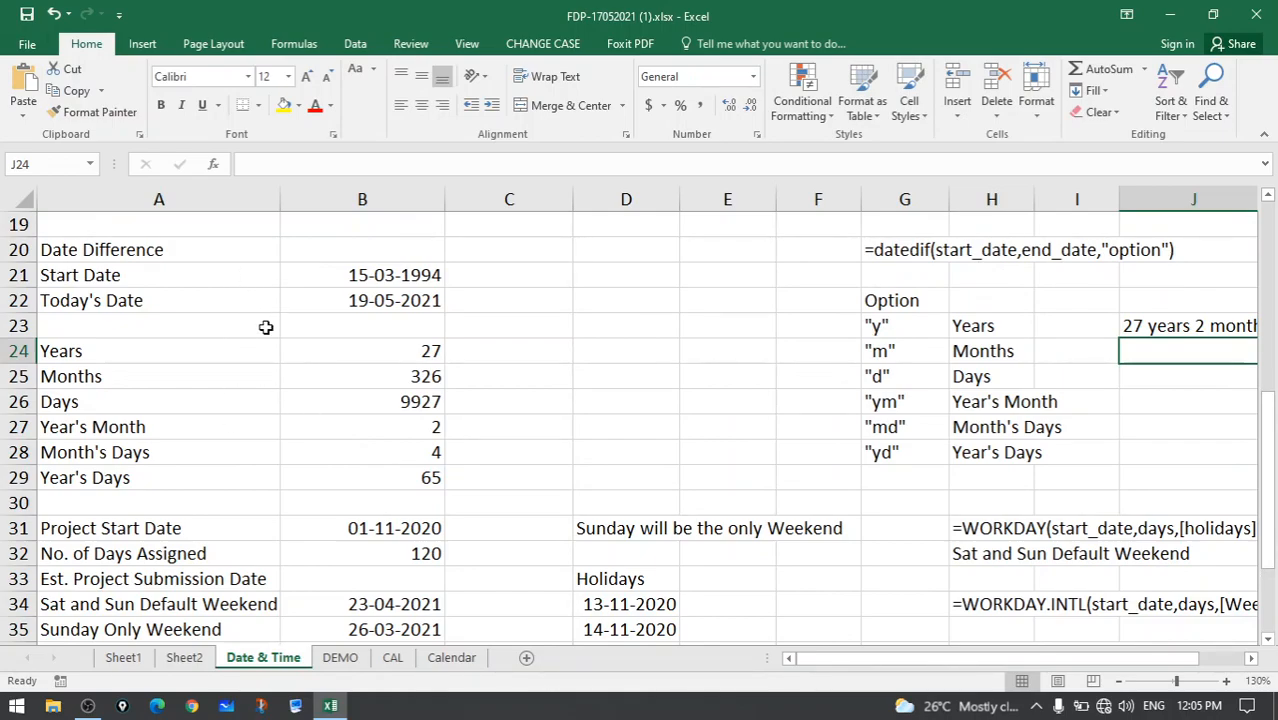
{"action": "scroll", "coordinate": [266, 327], "scroll_direction": "down", "scroll_amount": 2}
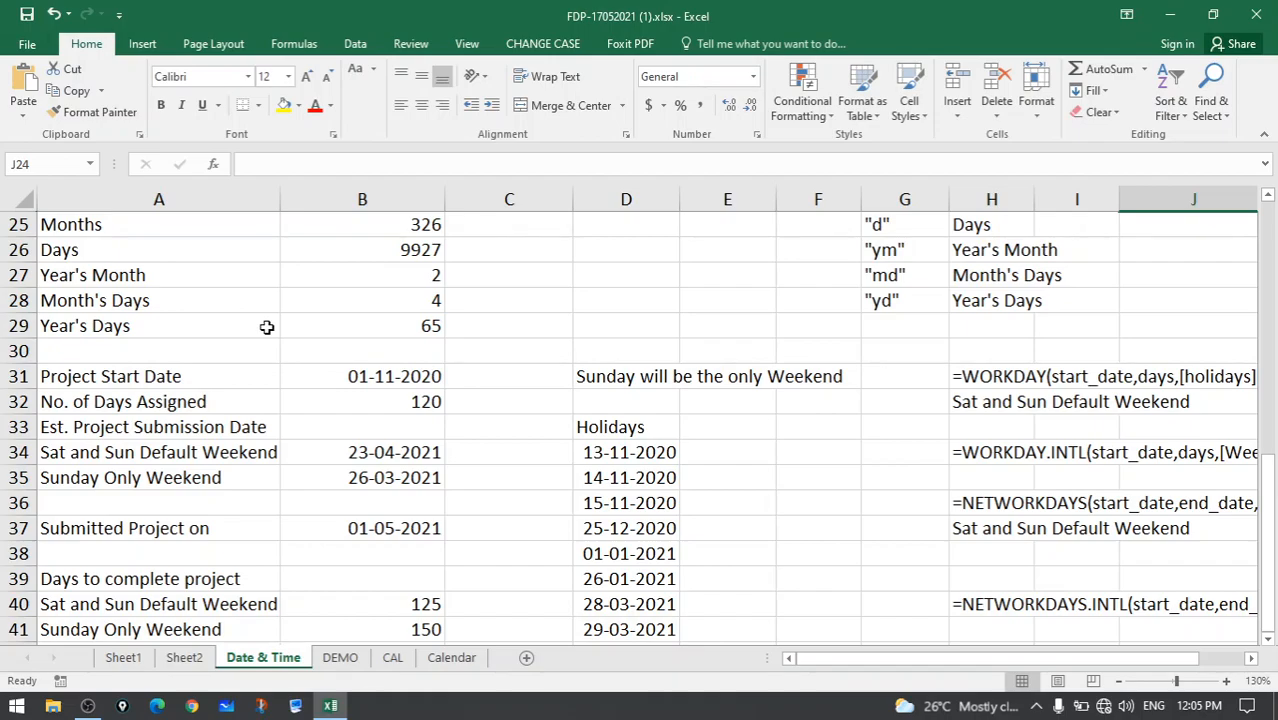
{"action": "left_click", "coordinate": [383, 376]}
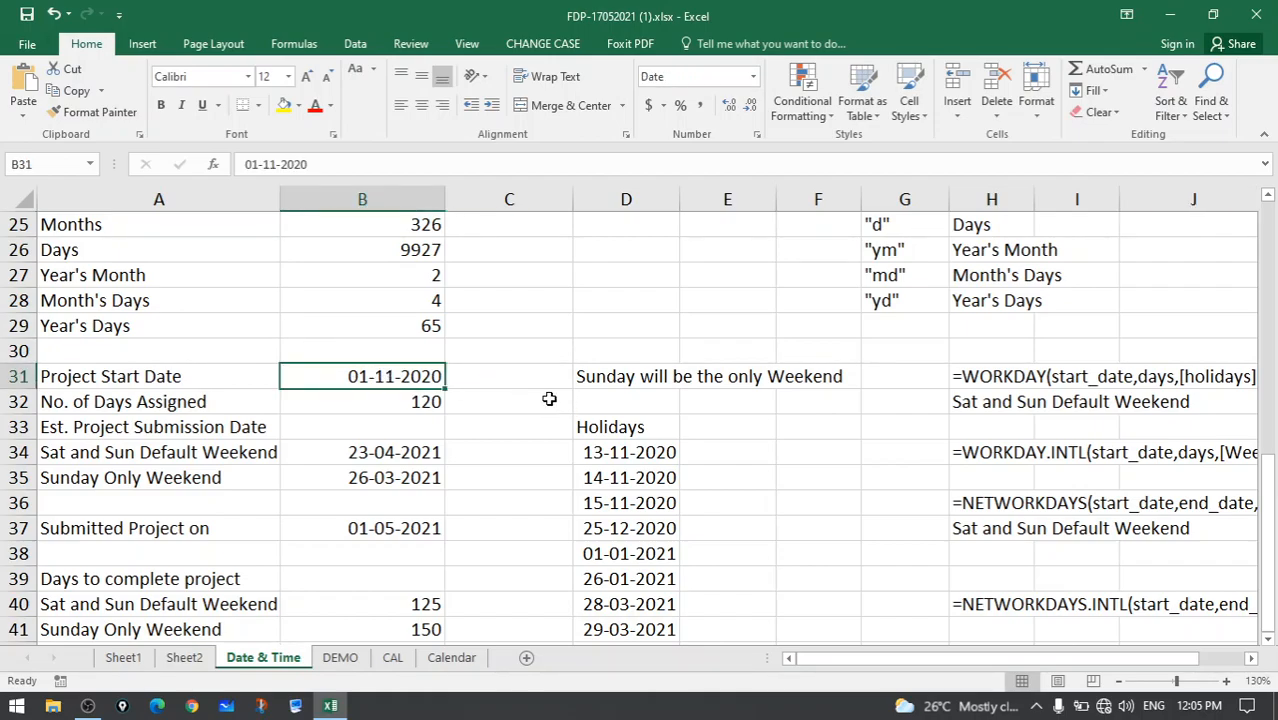
{"action": "scroll", "coordinate": [495, 403], "scroll_direction": "down", "scroll_amount": 1}
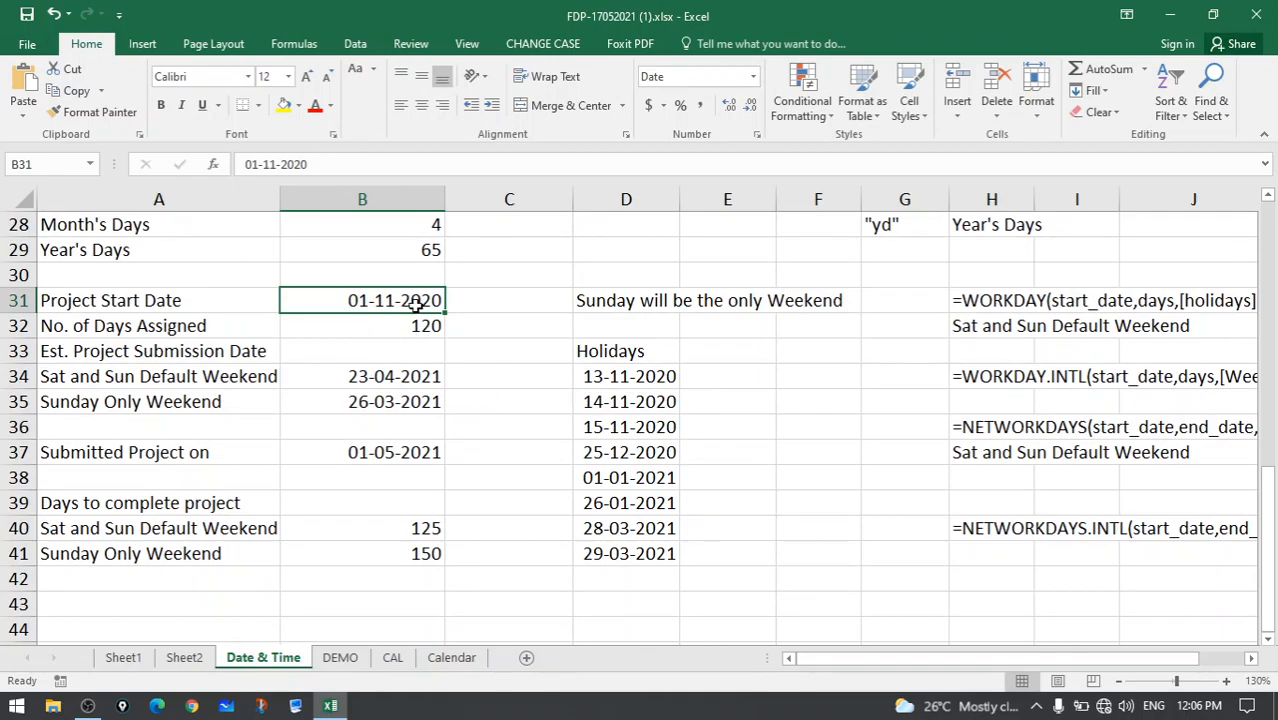
{"action": "left_click", "coordinate": [361, 326]}
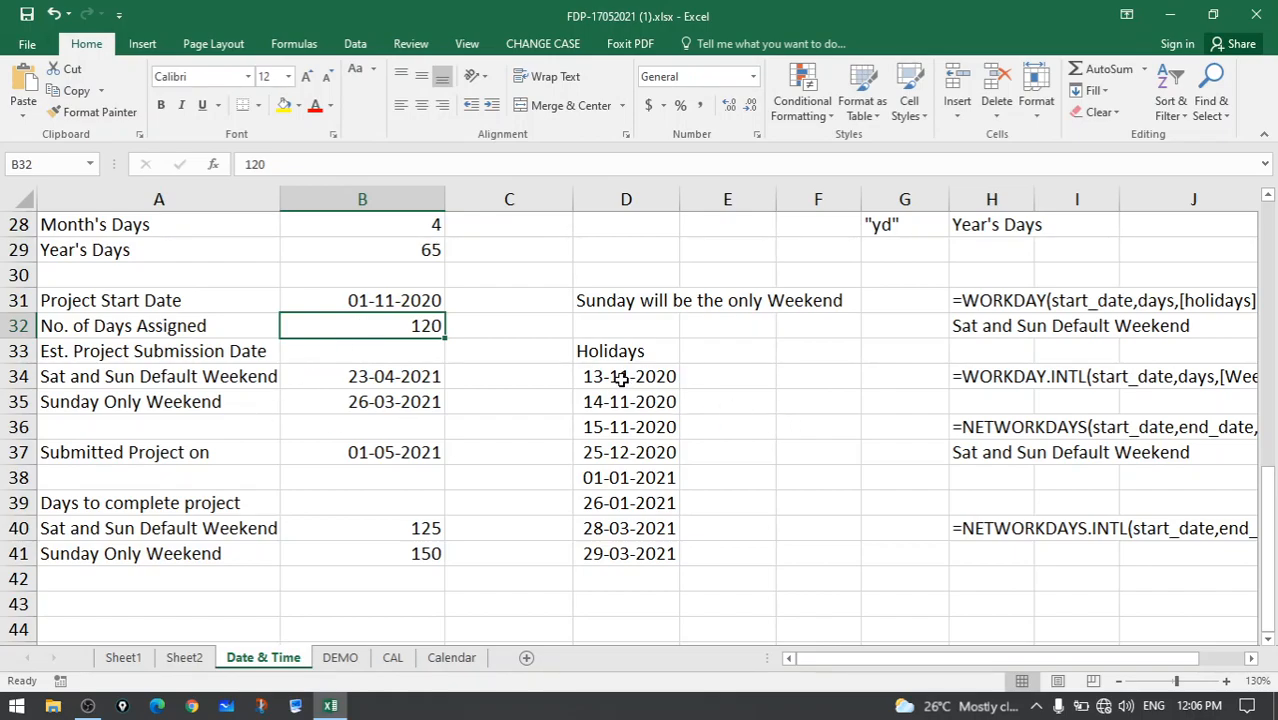
{"action": "left_click_drag", "start_coordinate": [621, 375], "coordinate": [637, 549]}
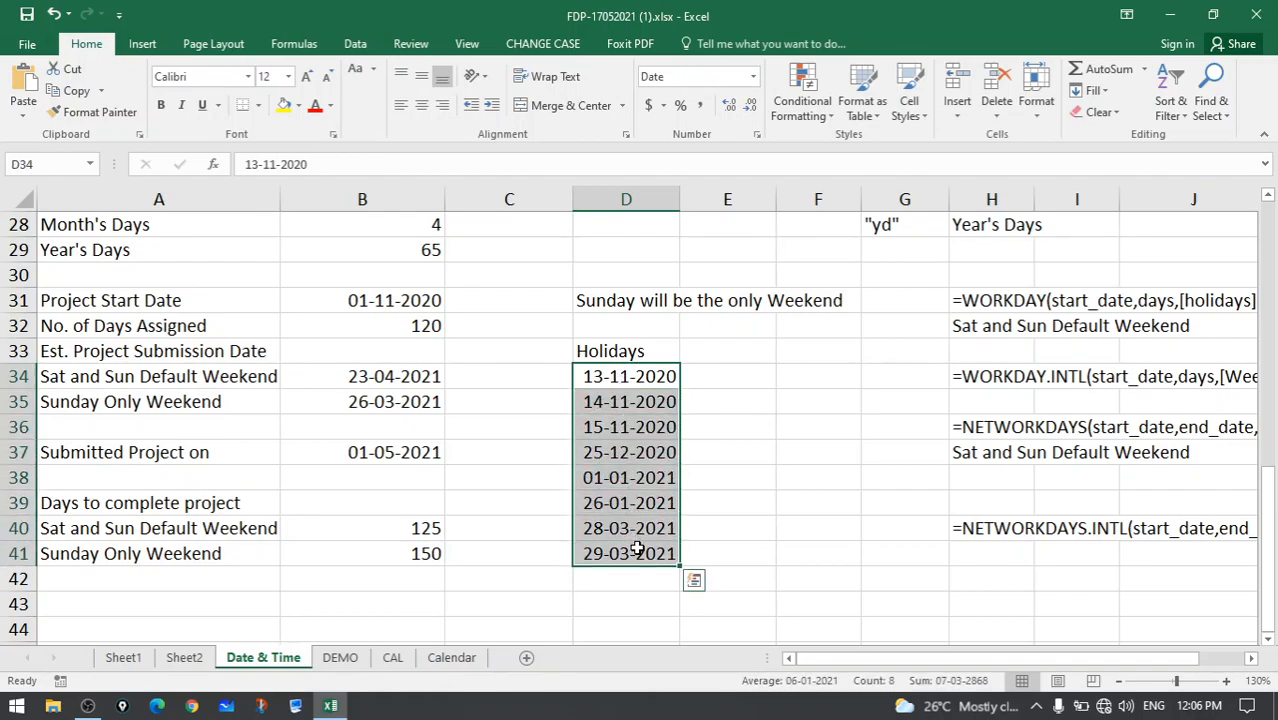
{"action": "left_click", "coordinate": [603, 308]}
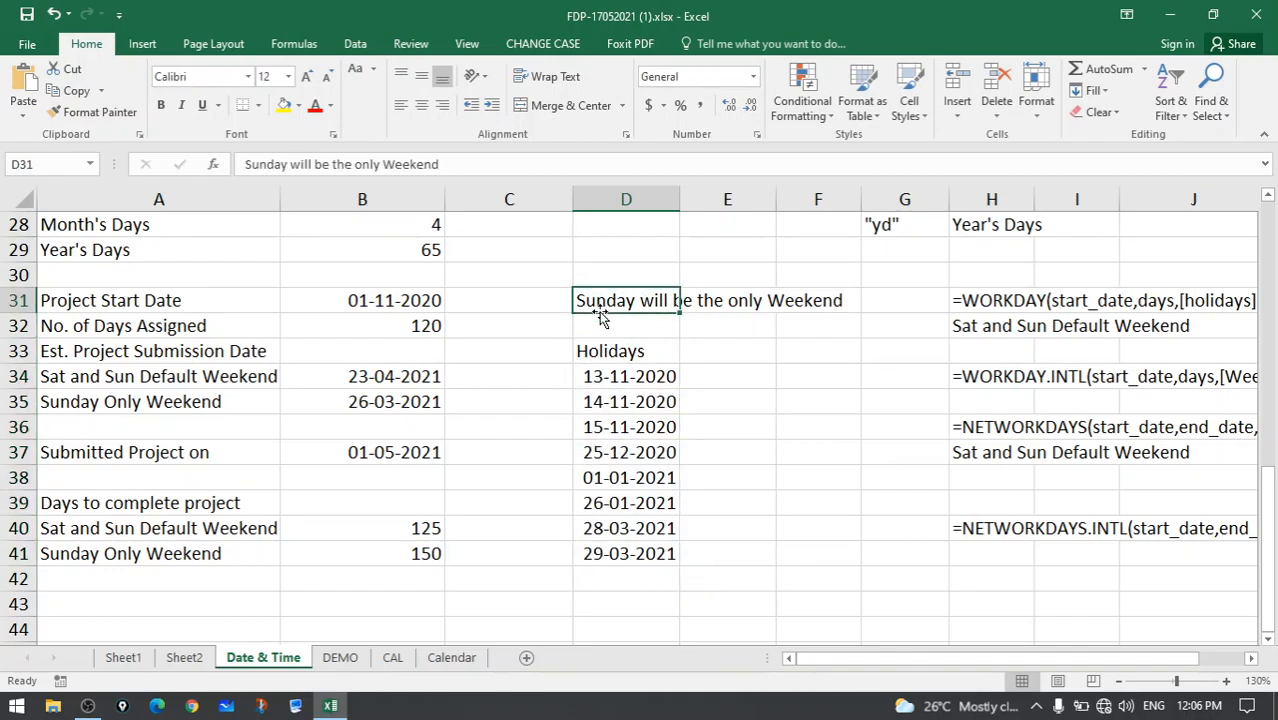
Examine the estimated submission date for "Sat and Sun Default Weekend" in B34, relating its WORKDAY formula to the days assigned in B32.
{"action": "left_click", "coordinate": [415, 327]}
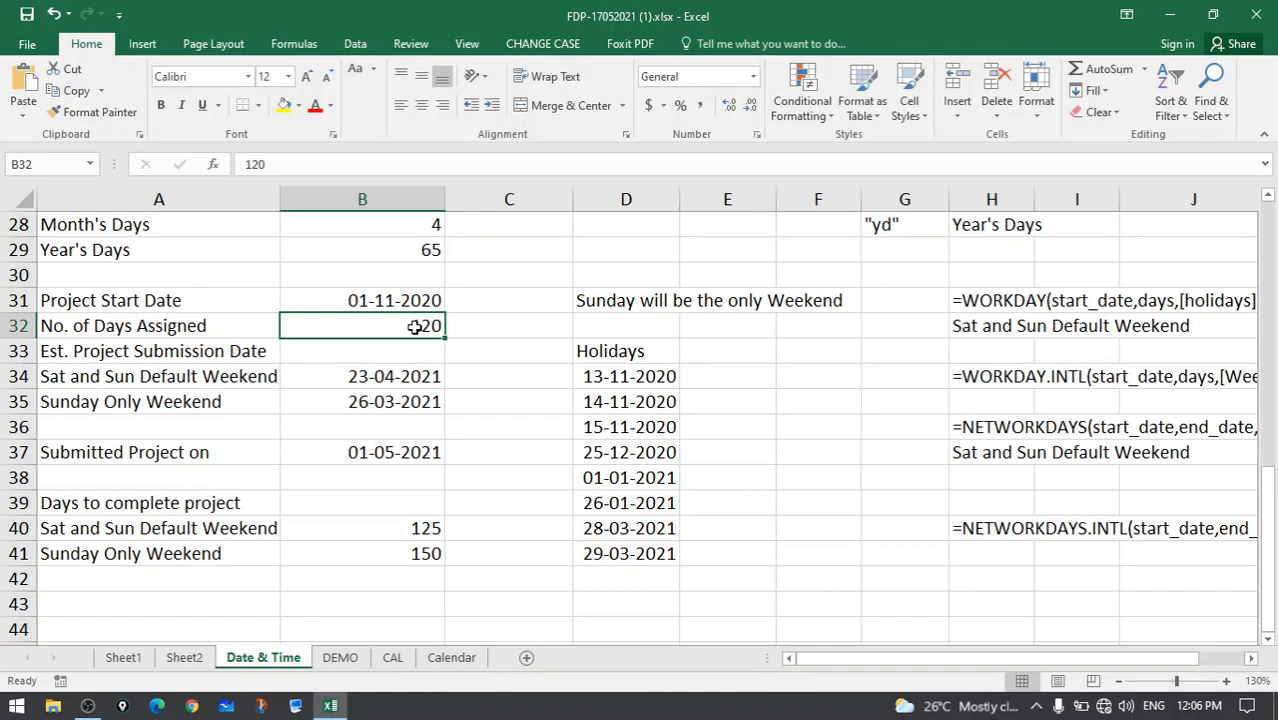
{"action": "key", "text": "Down"}
{"action": "key", "text": "Down"}
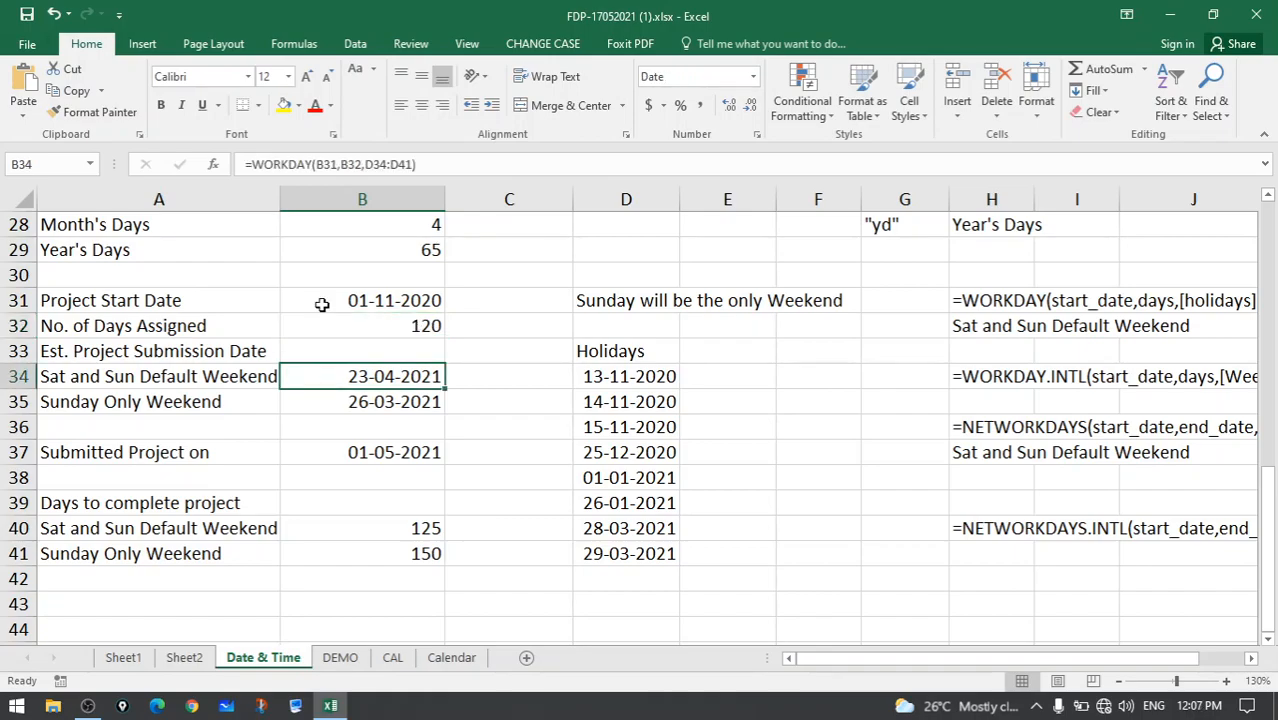
{"action": "left_click", "coordinate": [57, 372]}
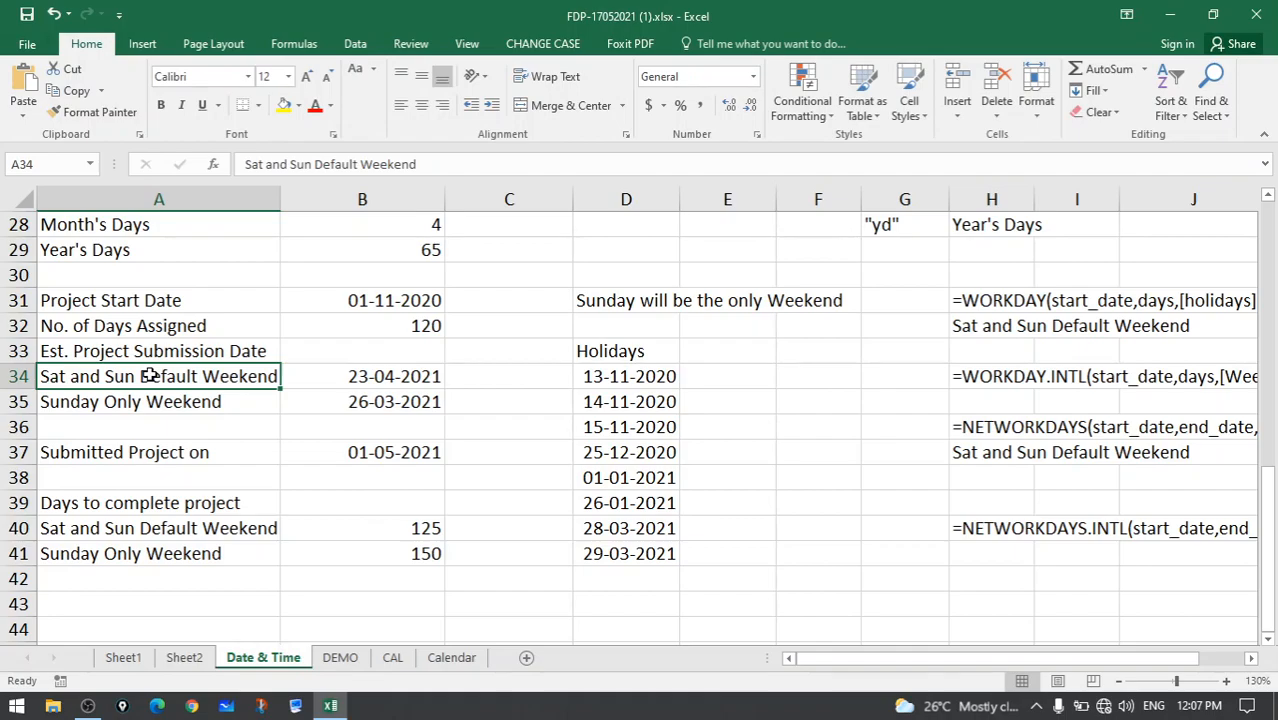
{"action": "left_click", "coordinate": [373, 378]}
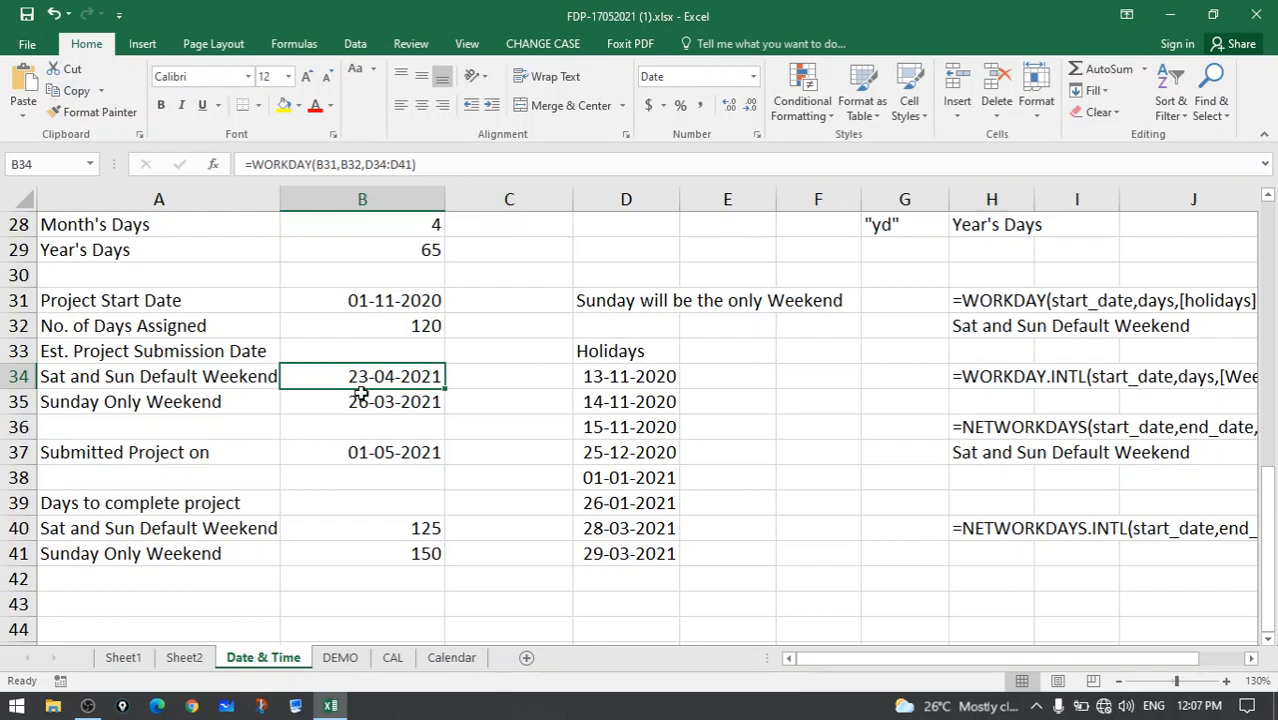
Examine the WORKDAY formula in B34 argument by argument, along with the project start date and assigned days it uses.
{"action": "double_click", "coordinate": [381, 376]}
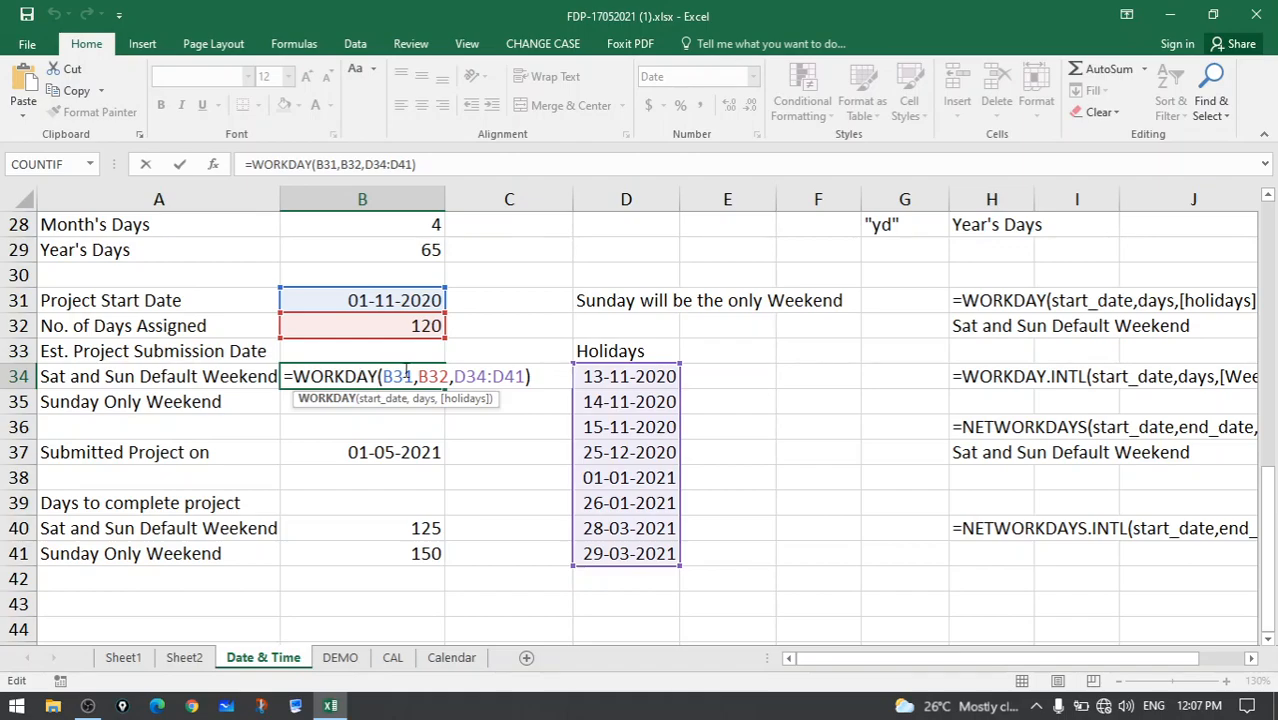
{"action": "left_click", "coordinate": [400, 376]}
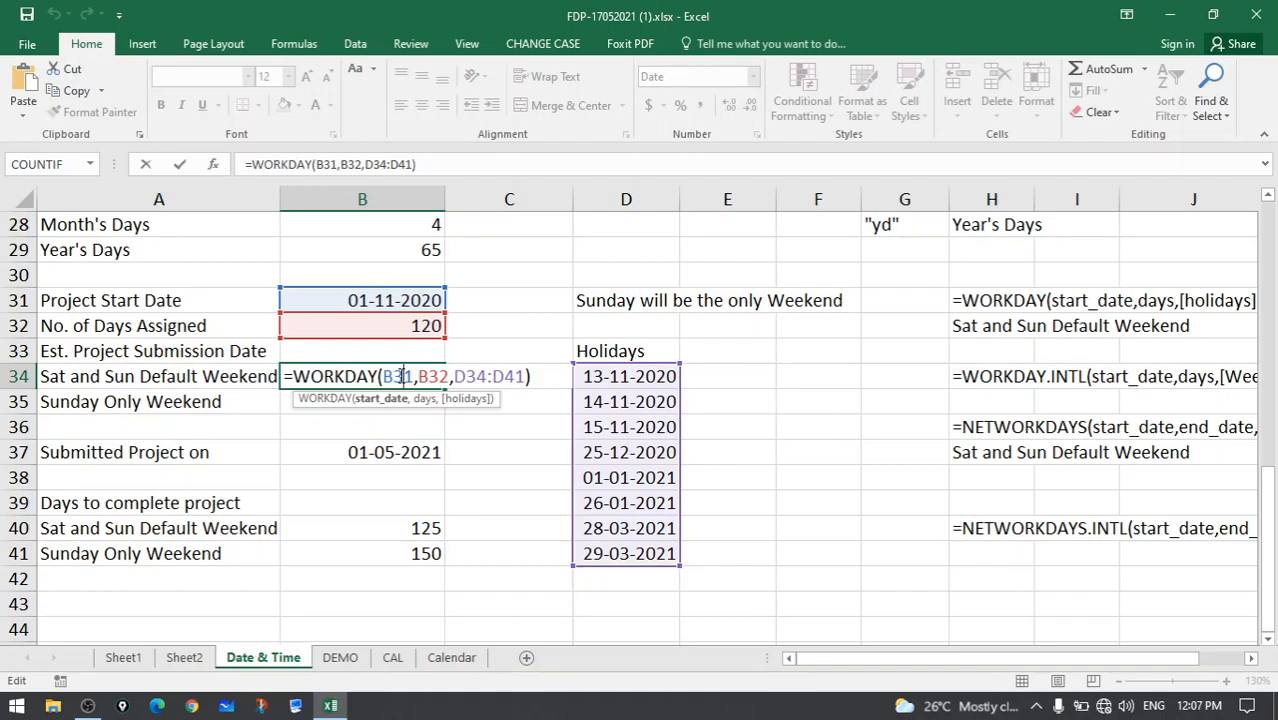
{"action": "left_click", "coordinate": [429, 377]}
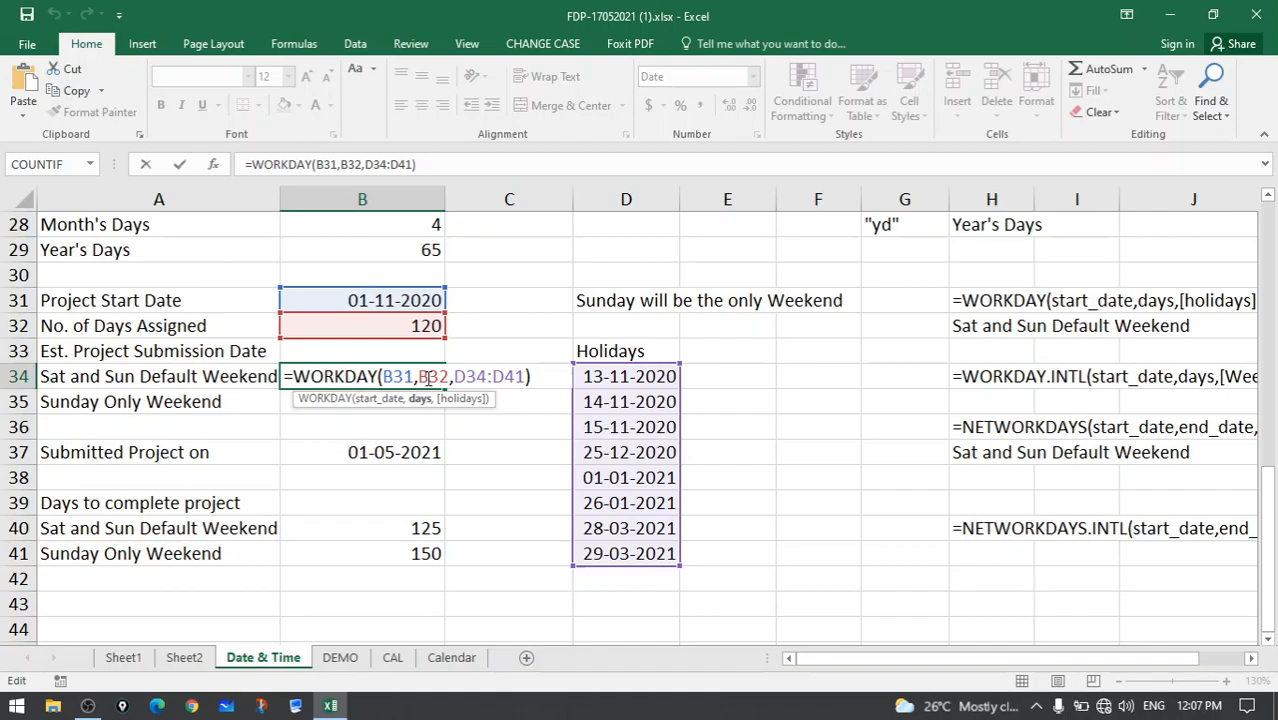
{"action": "left_click", "coordinate": [467, 378]}
{"action": "key", "text": "Return"}
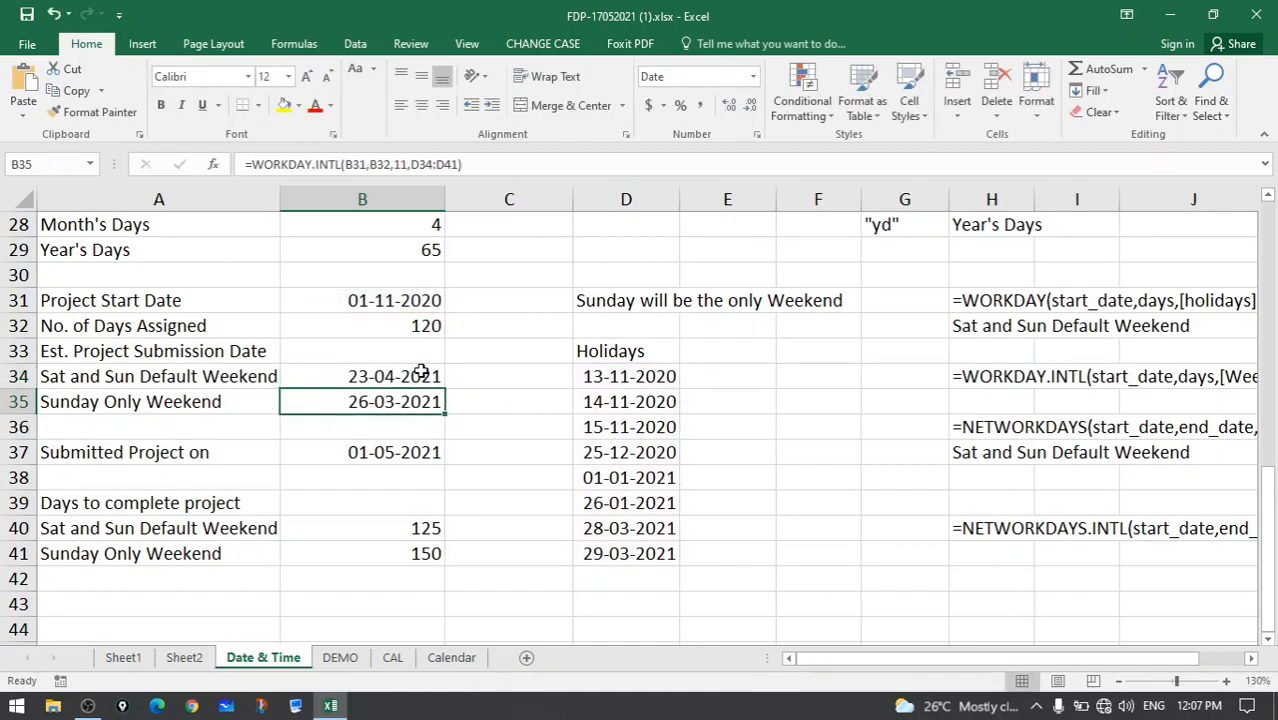
{"action": "left_click", "coordinate": [421, 373]}
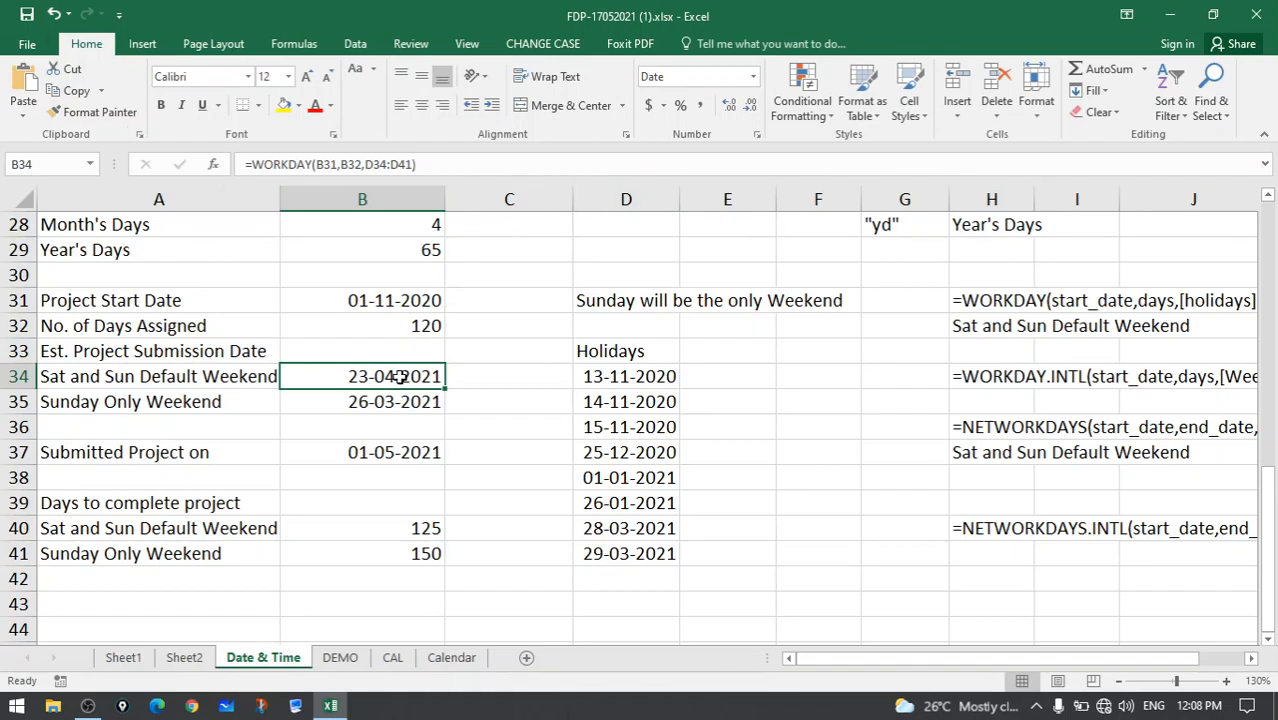
{"action": "left_click", "coordinate": [383, 305]}
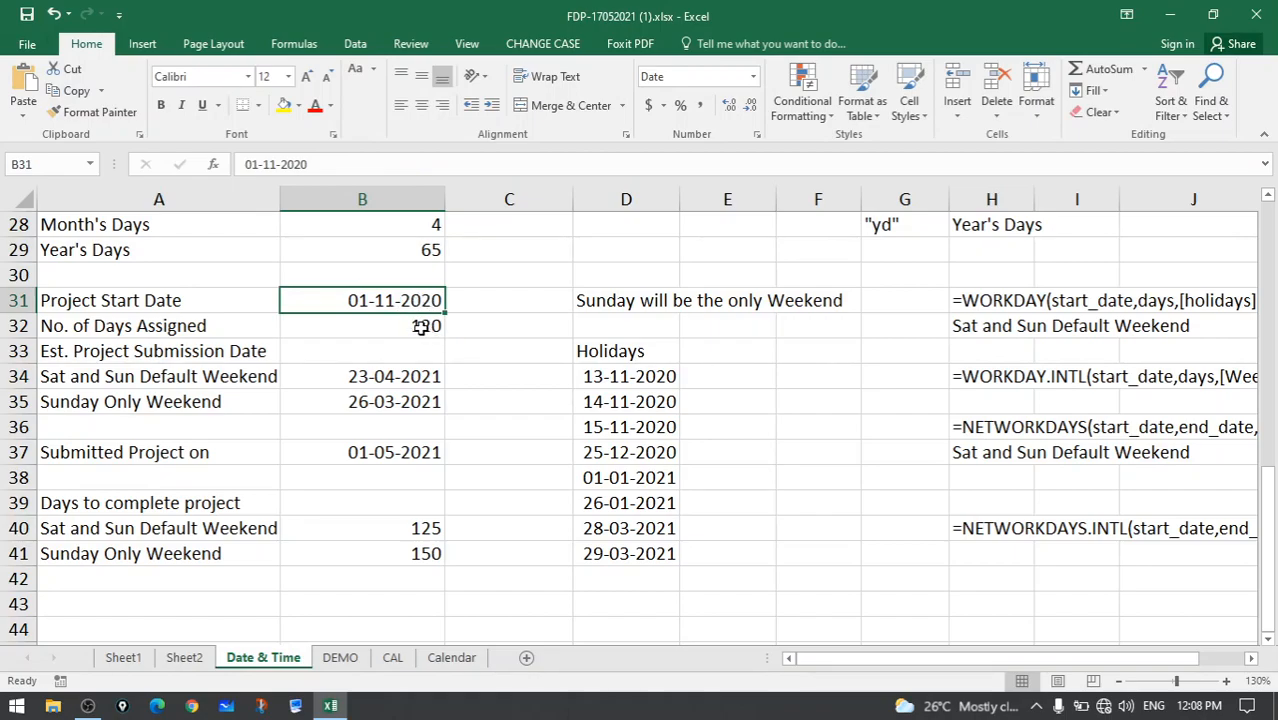
{"action": "left_click", "coordinate": [421, 328]}
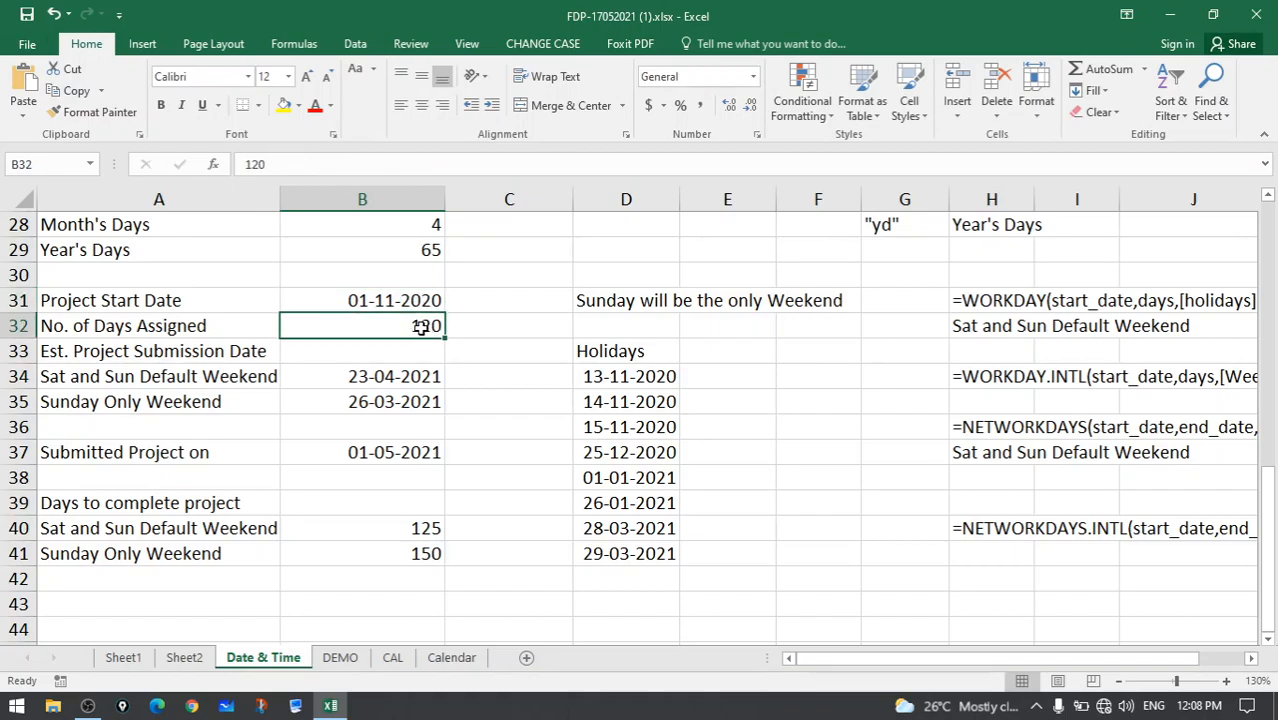
{"action": "left_click", "coordinate": [357, 381]}
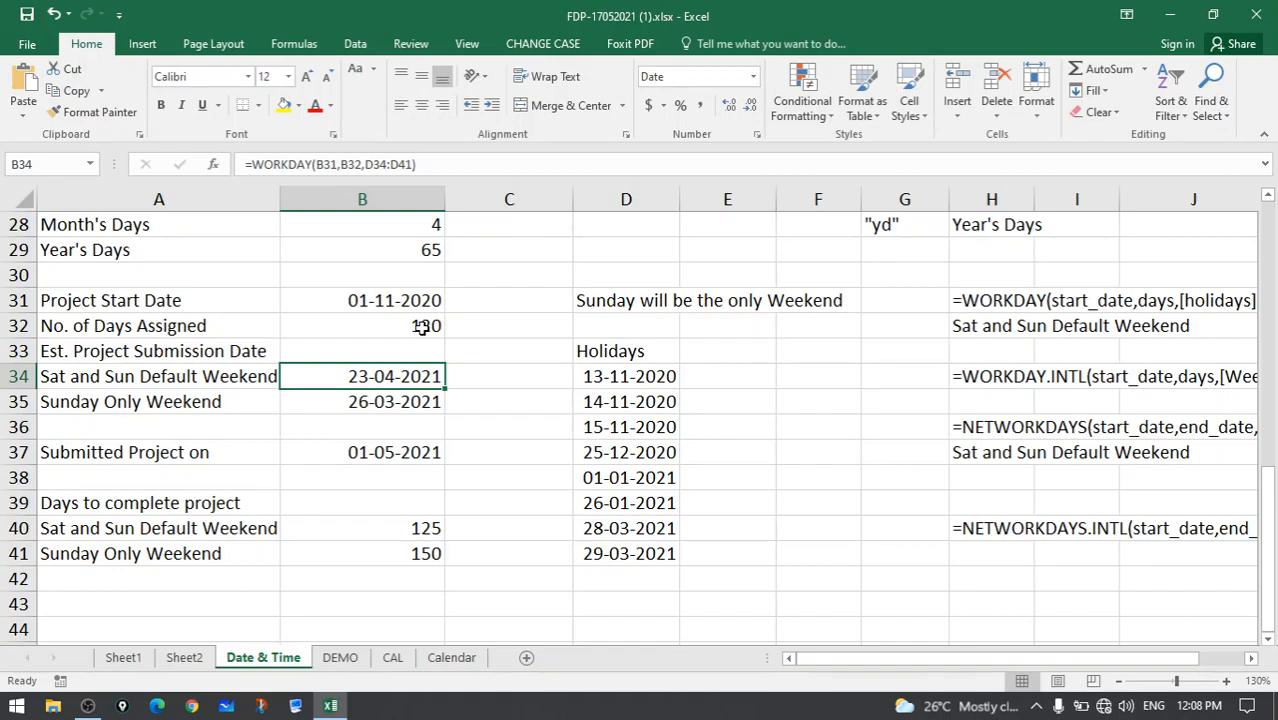
Inspect the arguments of the WORKDAY.INTL formula in B35, bring up the weekend options, and re-enter 11 for Sunday only.
{"action": "double_click", "coordinate": [356, 402]}
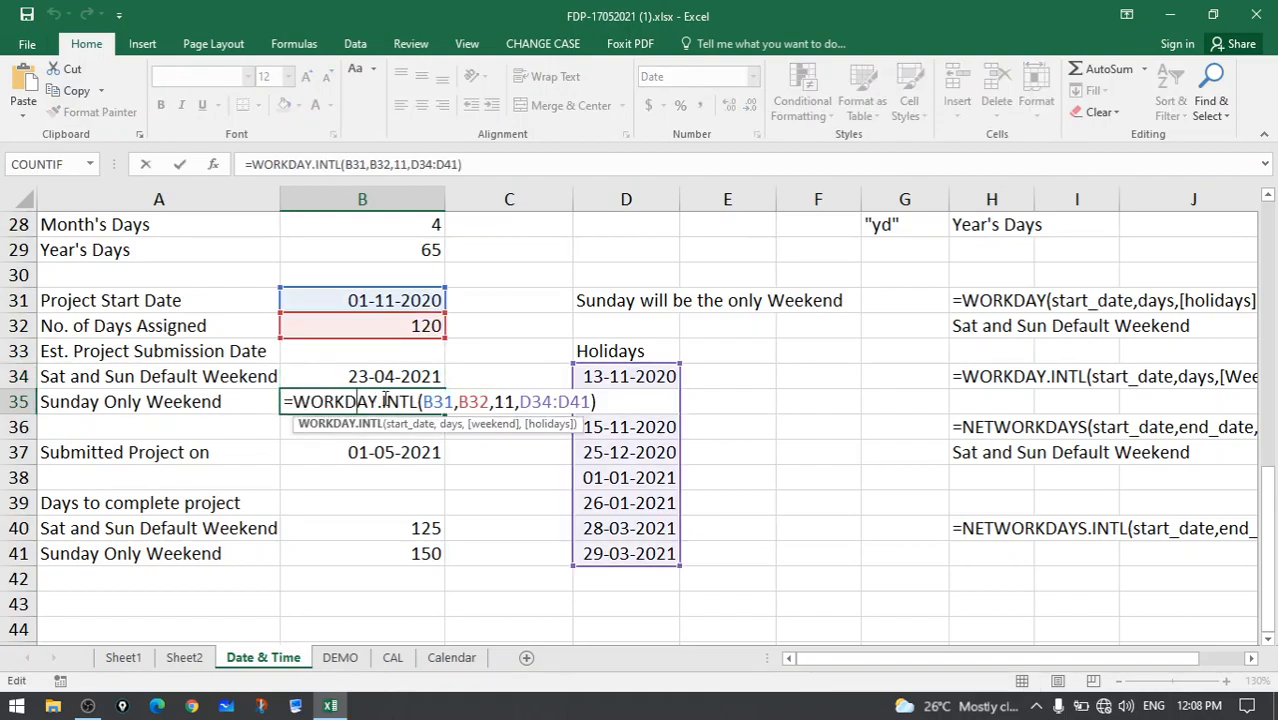
{"action": "left_click_drag", "start_coordinate": [382, 401], "coordinate": [440, 400]}
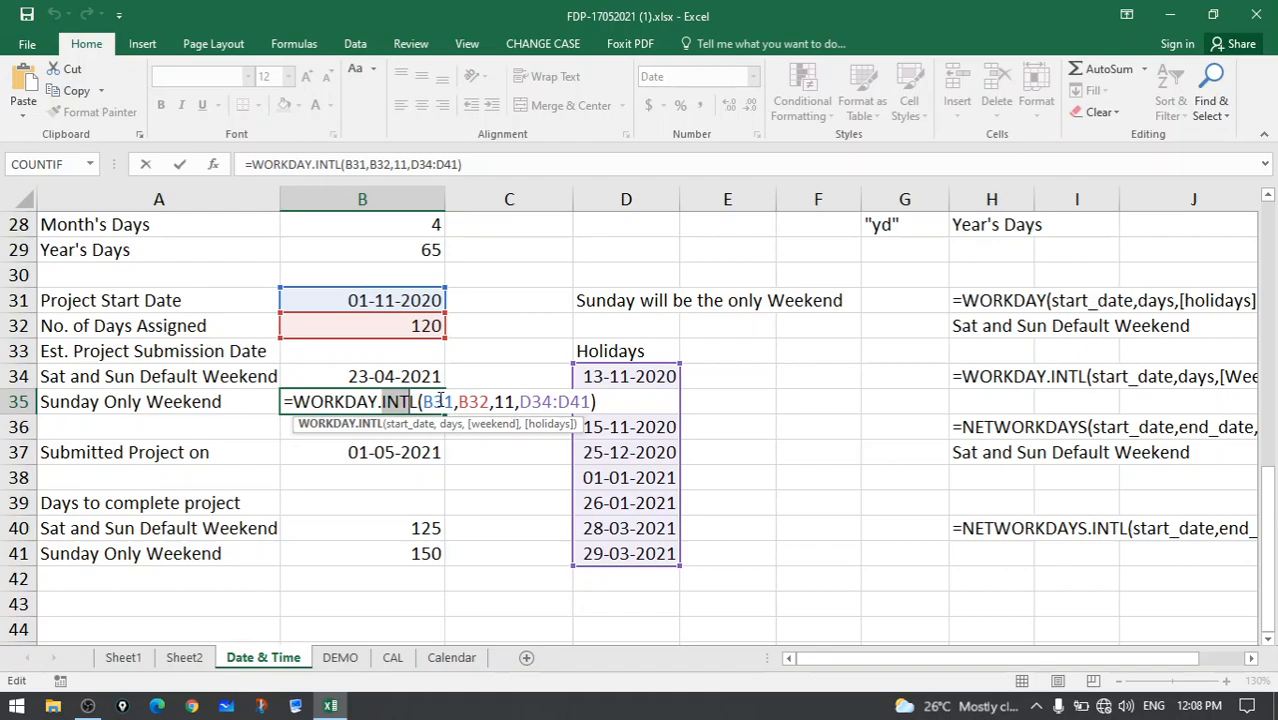
{"action": "left_click", "coordinate": [440, 400]}
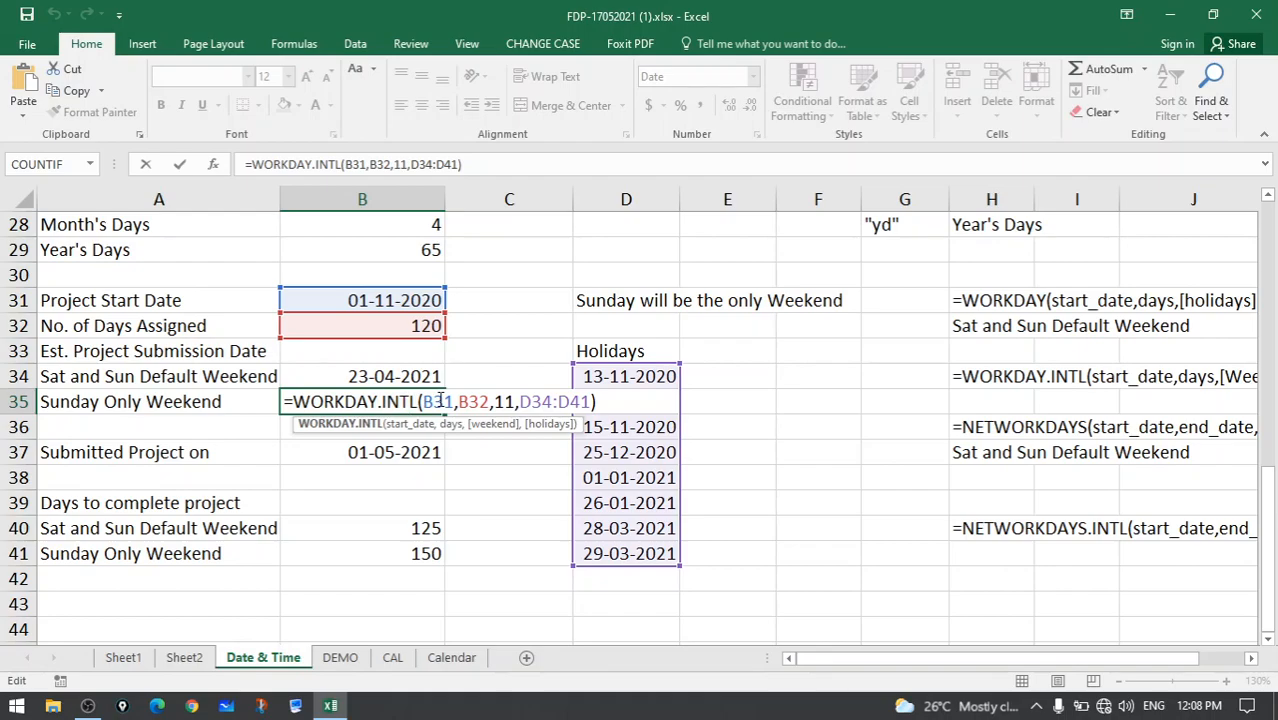
{"action": "left_click", "coordinate": [469, 400]}
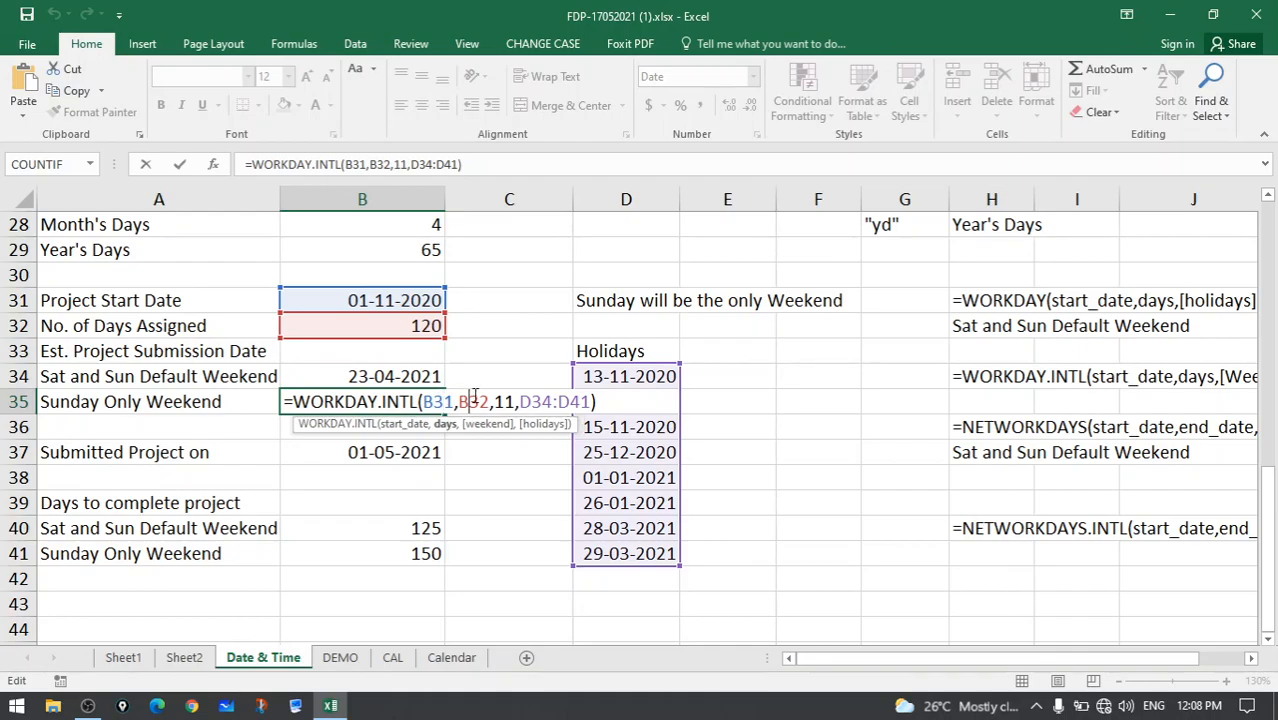
{"action": "left_click", "coordinate": [512, 399]}
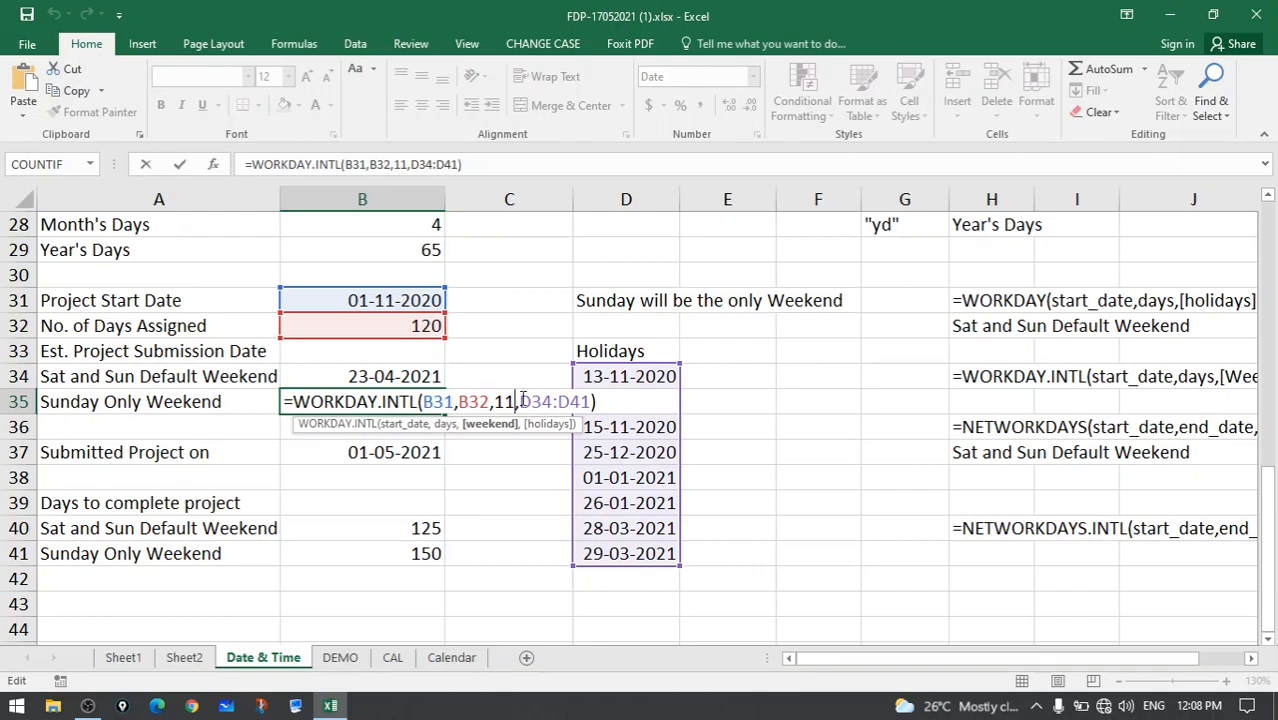
{"action": "key", "text": "BackSpace"}
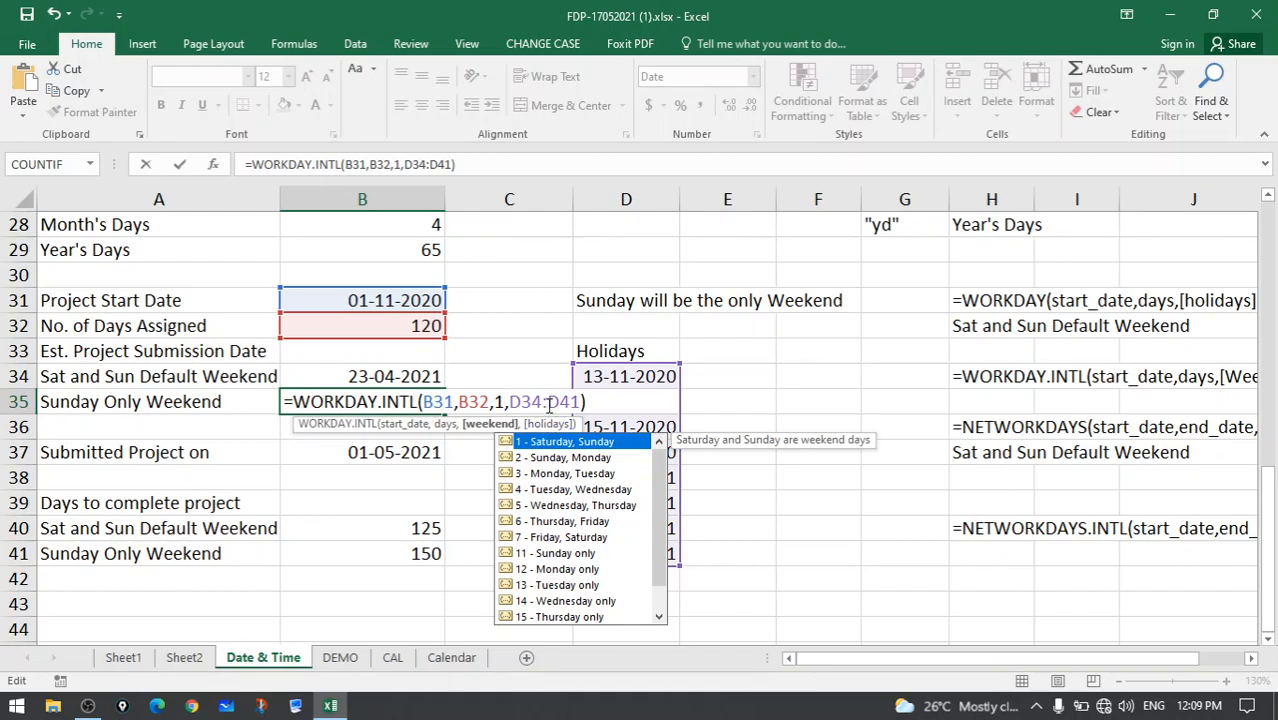
{"action": "type", "text": "1"}
{"action": "key", "text": "ctrl+Return"}
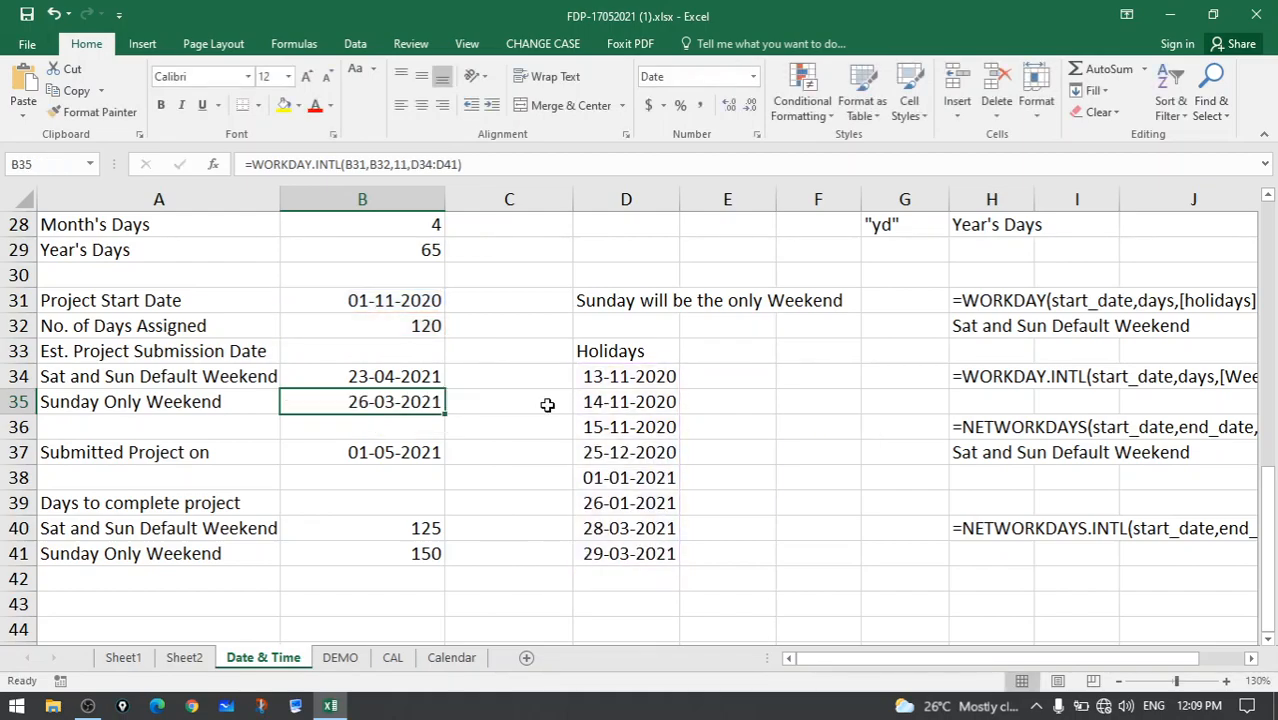
Review the Sunday-only submission date with its start date and assigned days, and the WORKDAY and WORKDAY.INTL syntax notes in column H.
{"action": "left_click", "coordinate": [137, 404]}
{"action": "left_click", "coordinate": [356, 404]}
{"action": "left_click", "coordinate": [394, 301]}
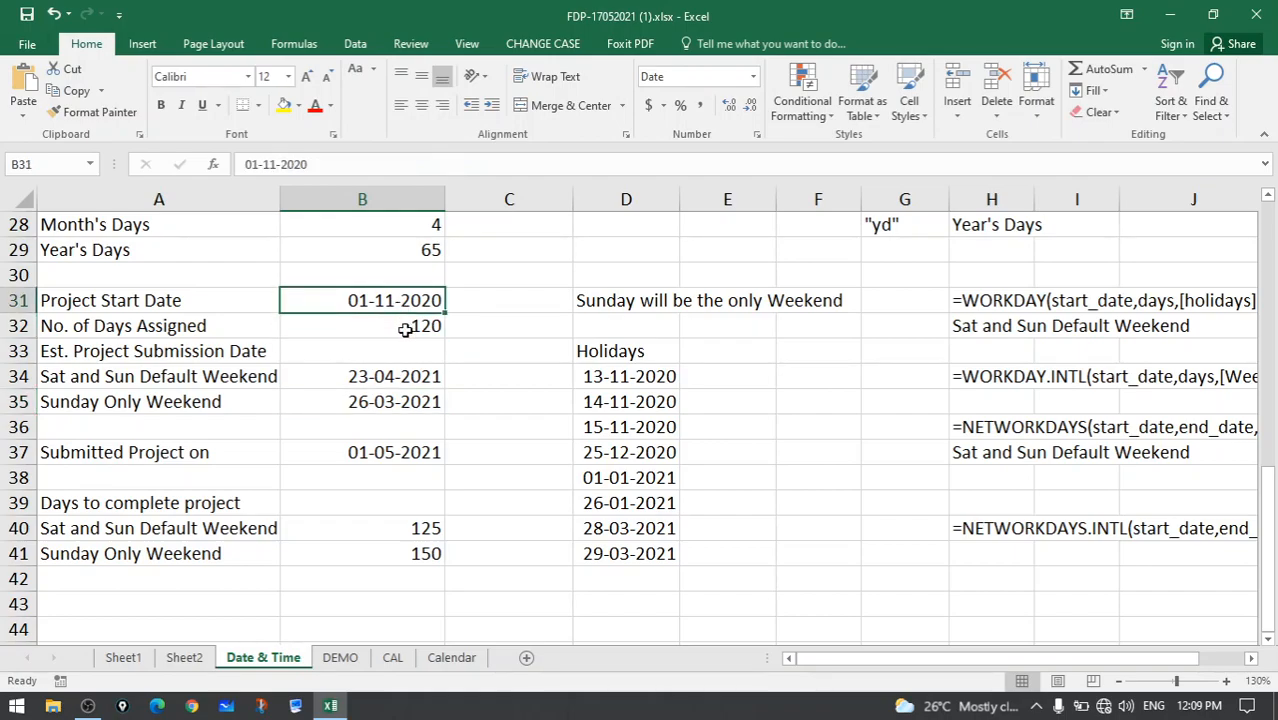
{"action": "left_click", "coordinate": [405, 331]}
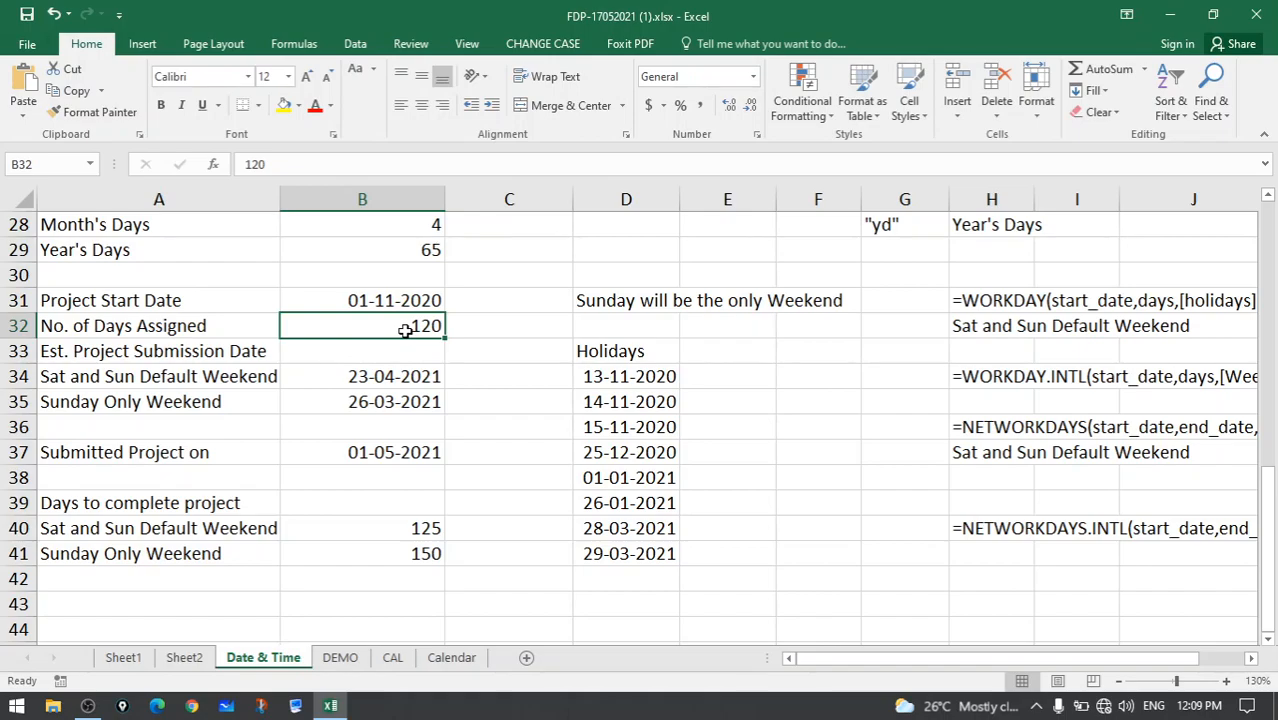
{"action": "left_click", "coordinate": [997, 300]}
{"action": "left_click", "coordinate": [993, 330]}
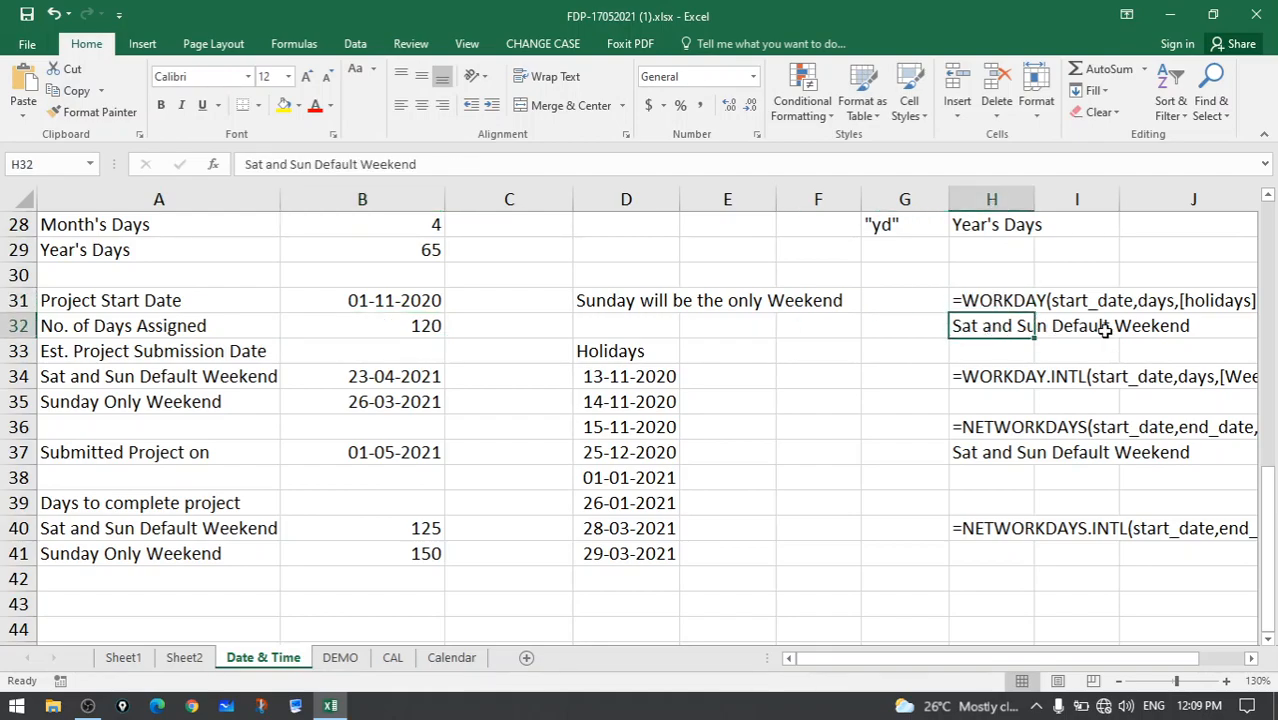
{"action": "left_click", "coordinate": [998, 377]}
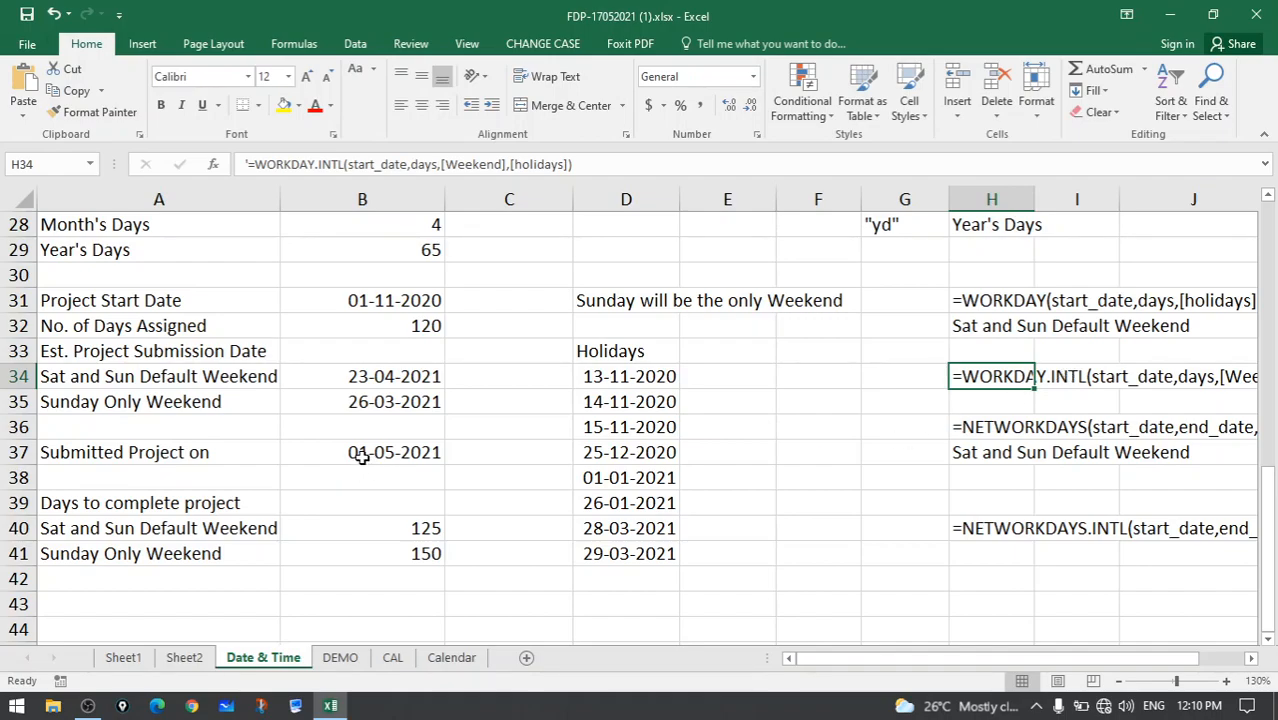
Examine the NETWORKDAYS formula in B40 argument by argument and compare its result with the project start date and assigned days.
{"action": "left_click", "coordinate": [420, 550]}
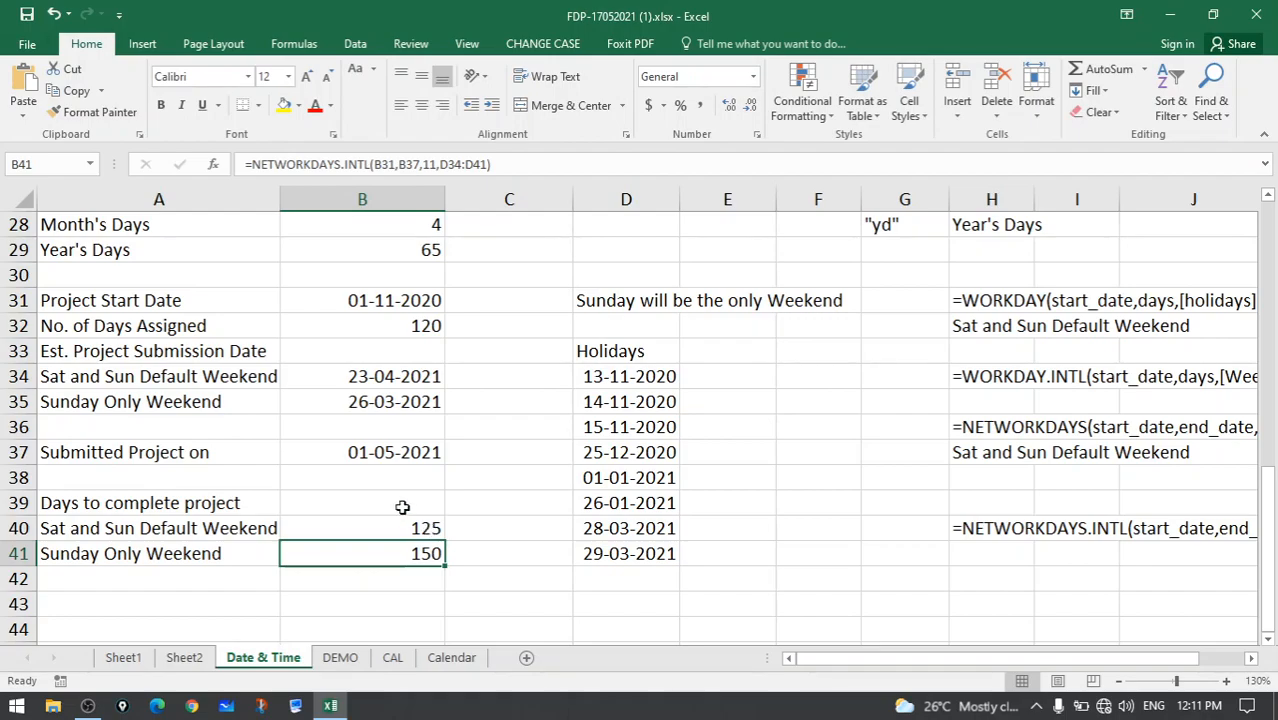
{"action": "left_click", "coordinate": [410, 531]}
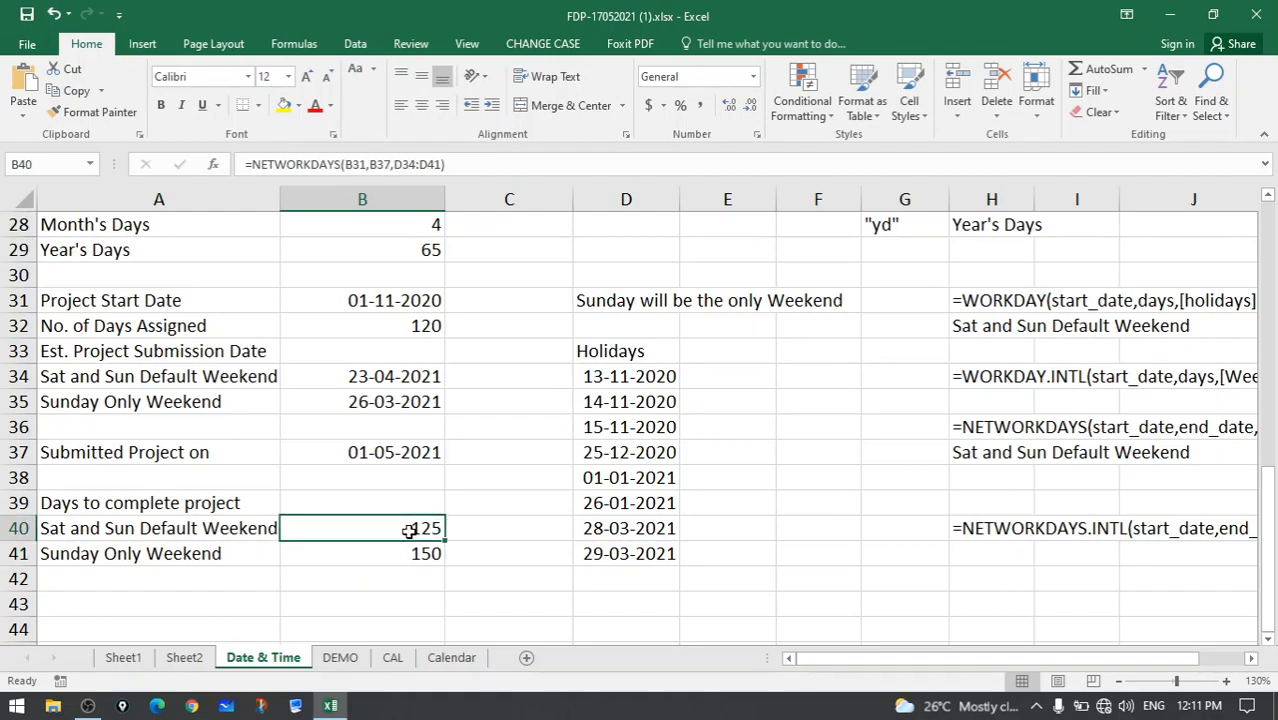
{"action": "left_click", "coordinate": [472, 164]}
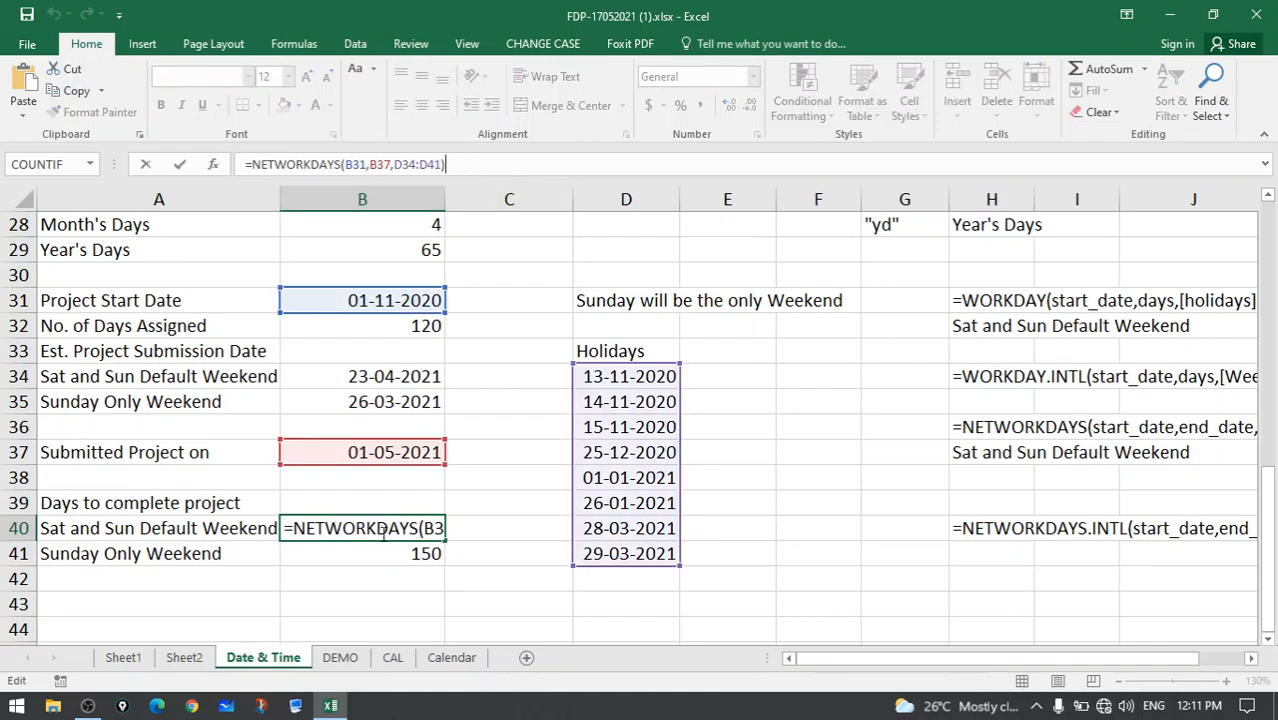
{"action": "double_click", "coordinate": [431, 527]}
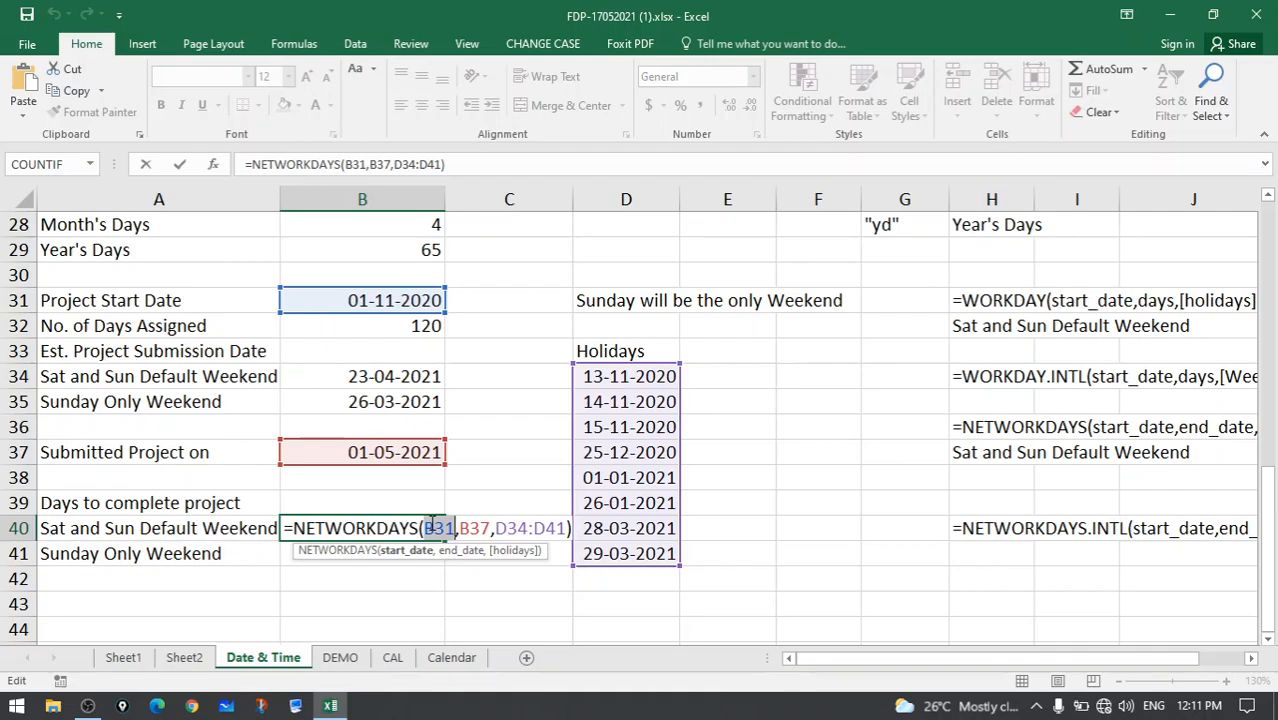
{"action": "double_click", "coordinate": [479, 527]}
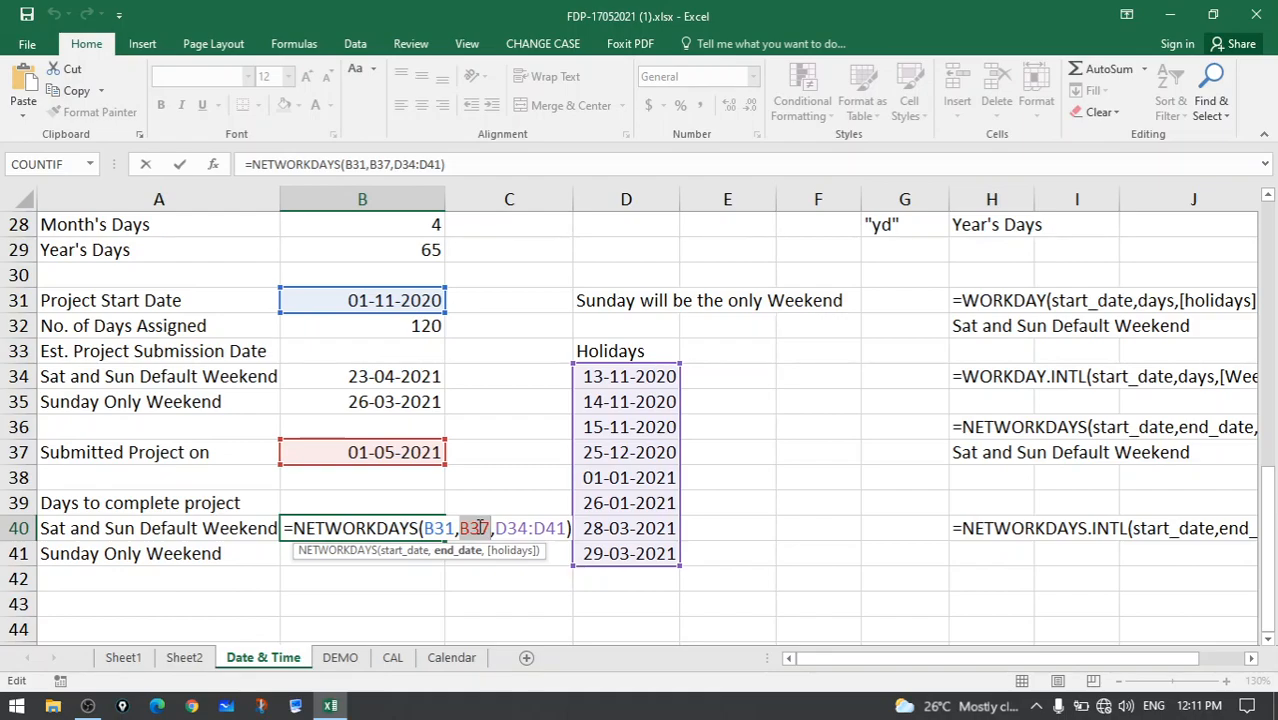
{"action": "left_click", "coordinate": [507, 528]}
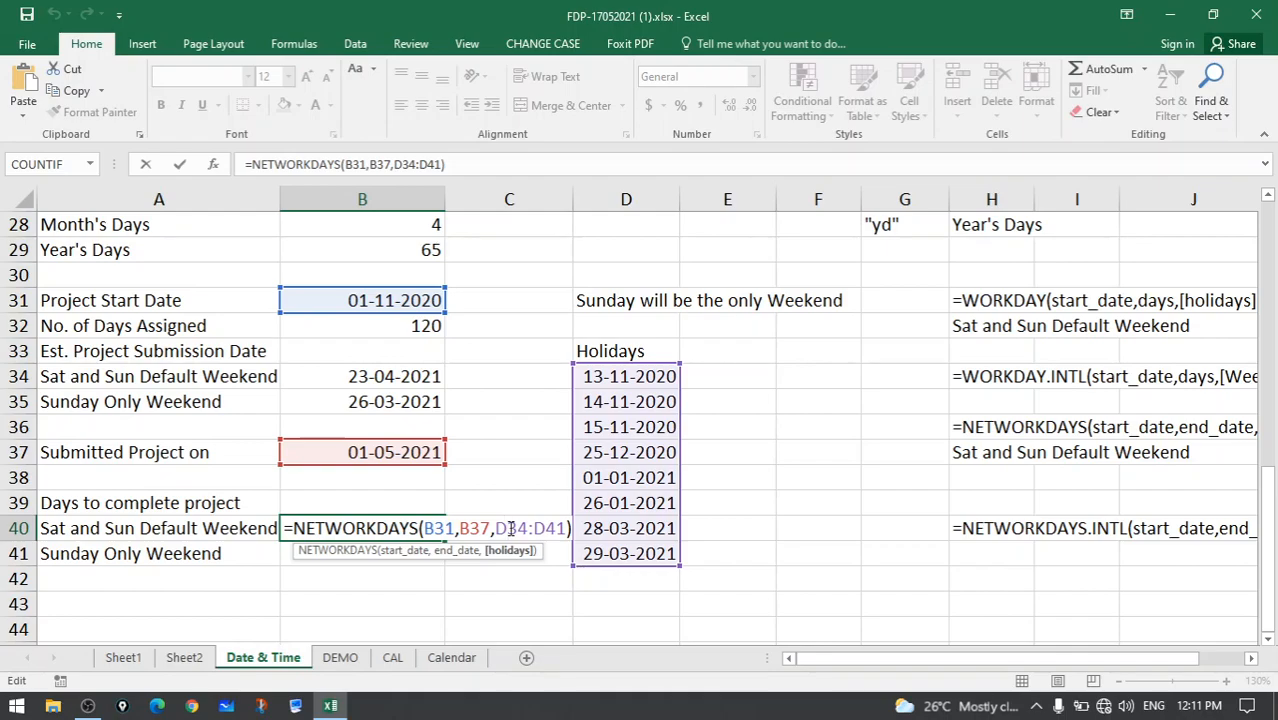
{"action": "key", "text": "Return"}
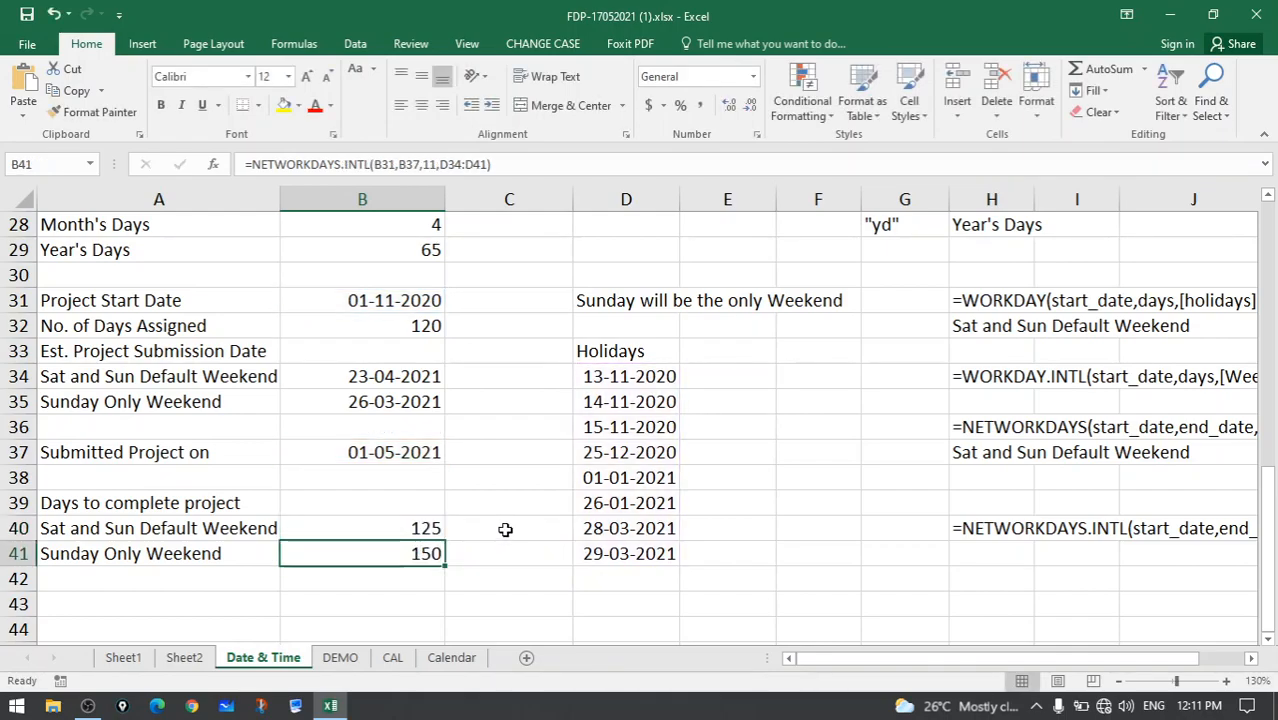
{"action": "left_click", "coordinate": [436, 528]}
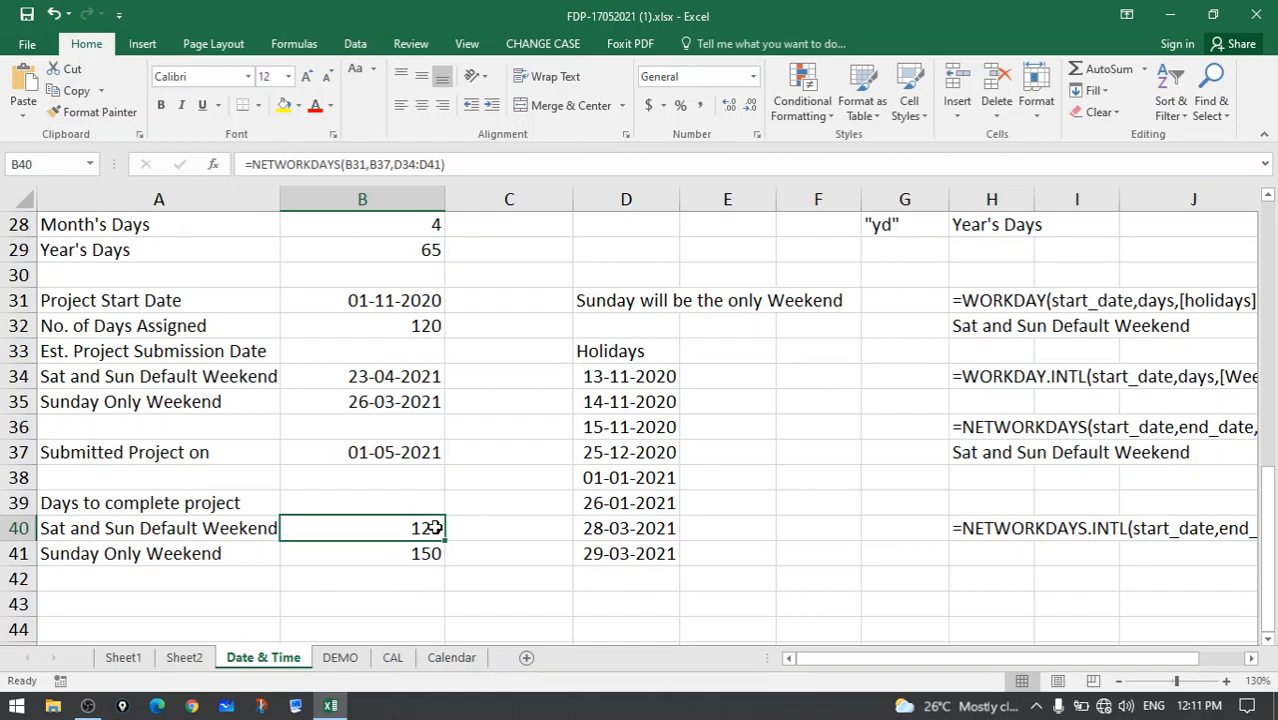
{"action": "left_click", "coordinate": [405, 300]}
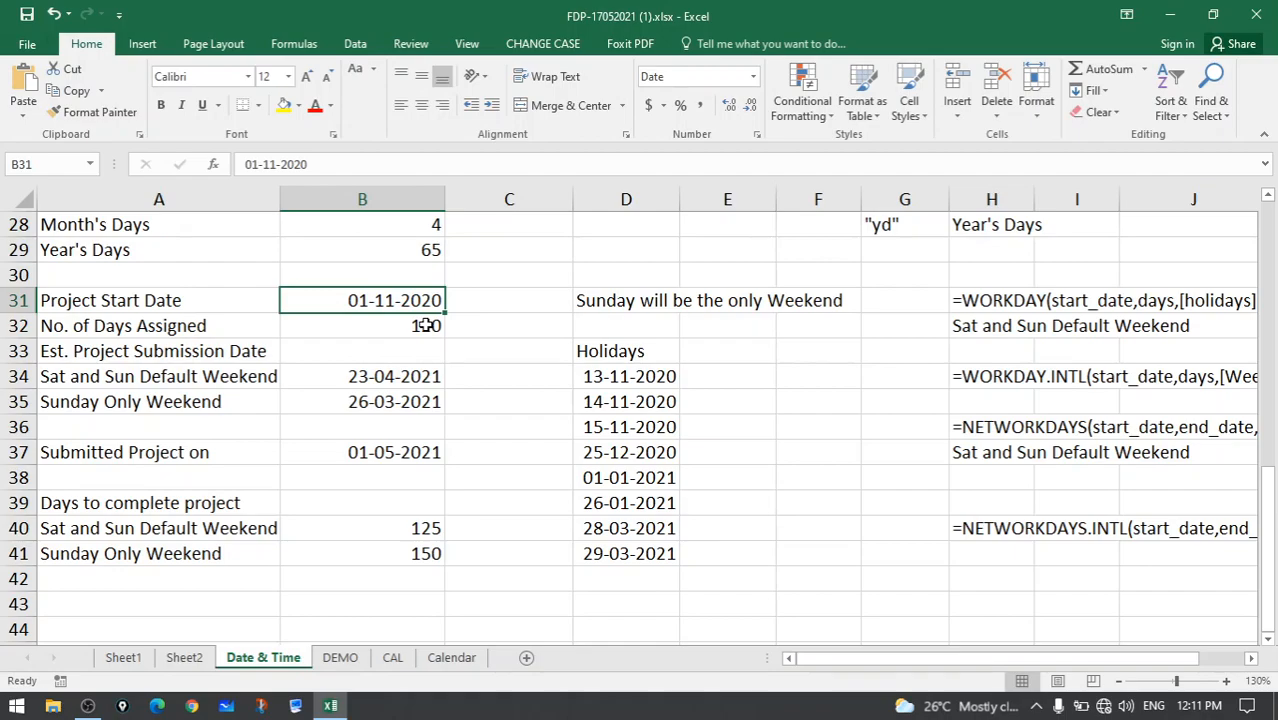
{"action": "left_click", "coordinate": [426, 325]}
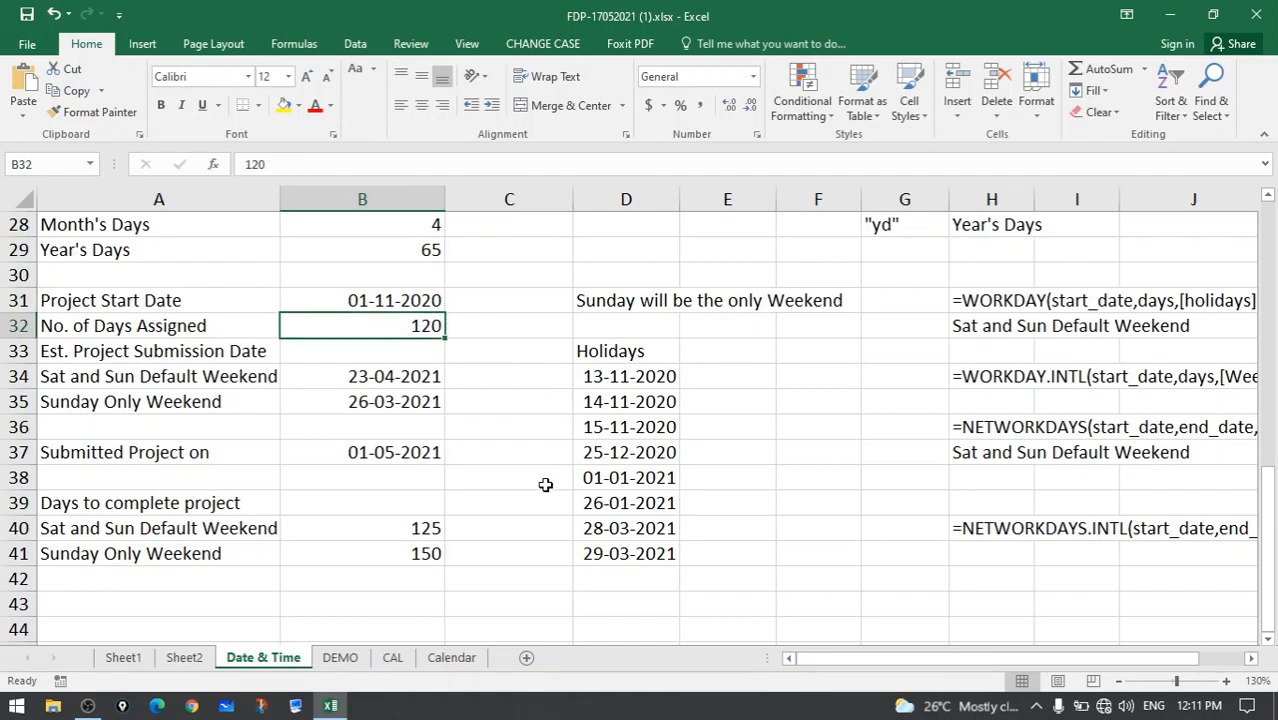
{"action": "left_click", "coordinate": [417, 530]}
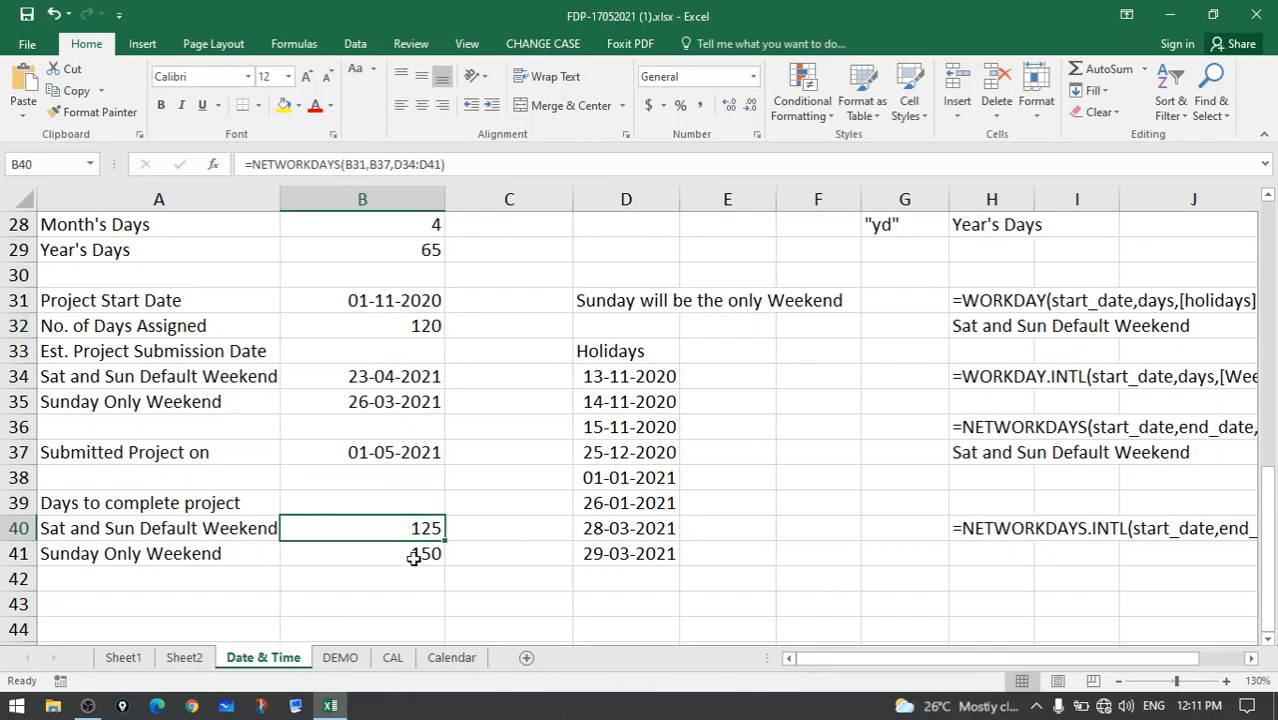
Examine the NETWORKDAYS.INTL formula in B41 argument by argument, from the start and end dates to the weekend code and holidays range.
{"action": "double_click", "coordinate": [413, 558]}
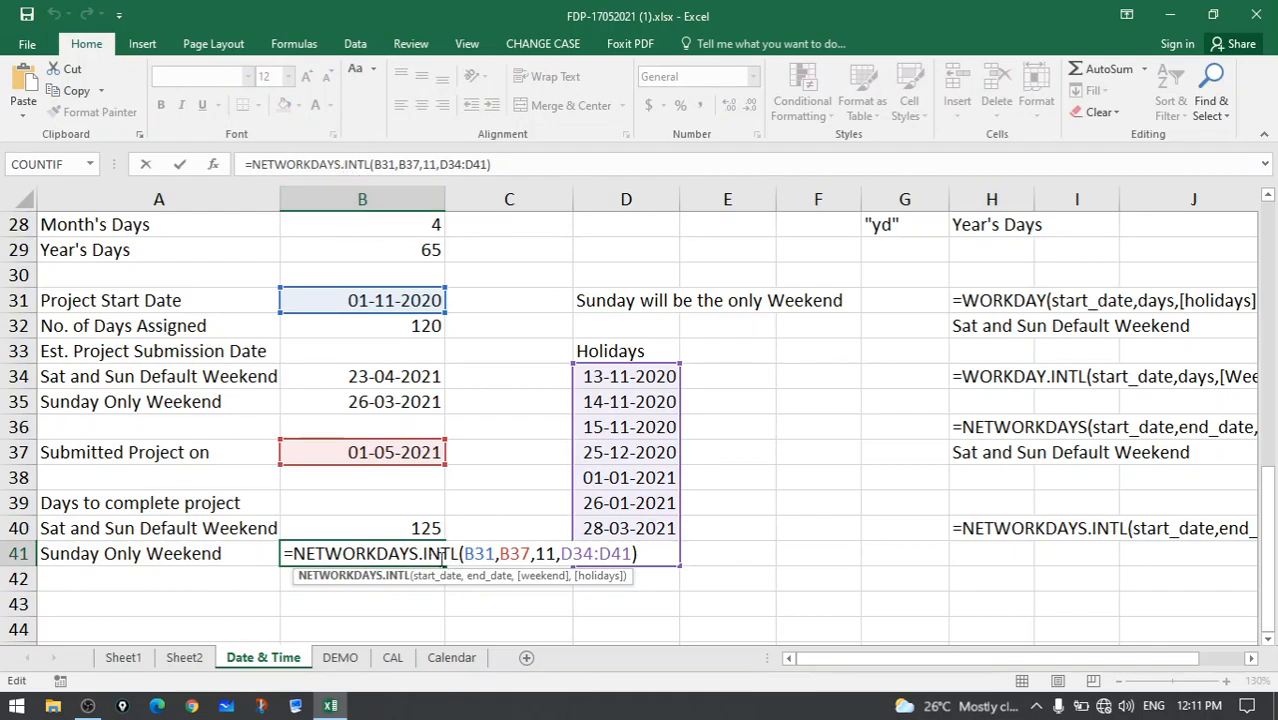
{"action": "double_click", "coordinate": [481, 556]}
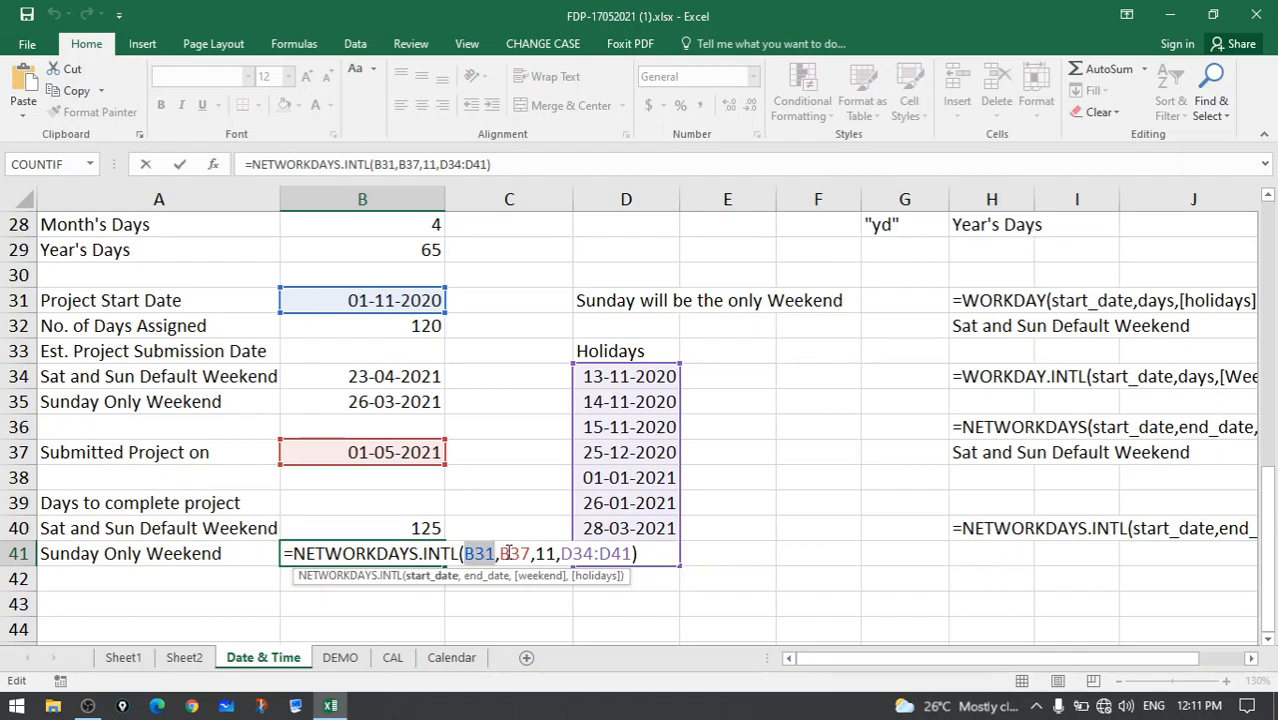
{"action": "double_click", "coordinate": [512, 553]}
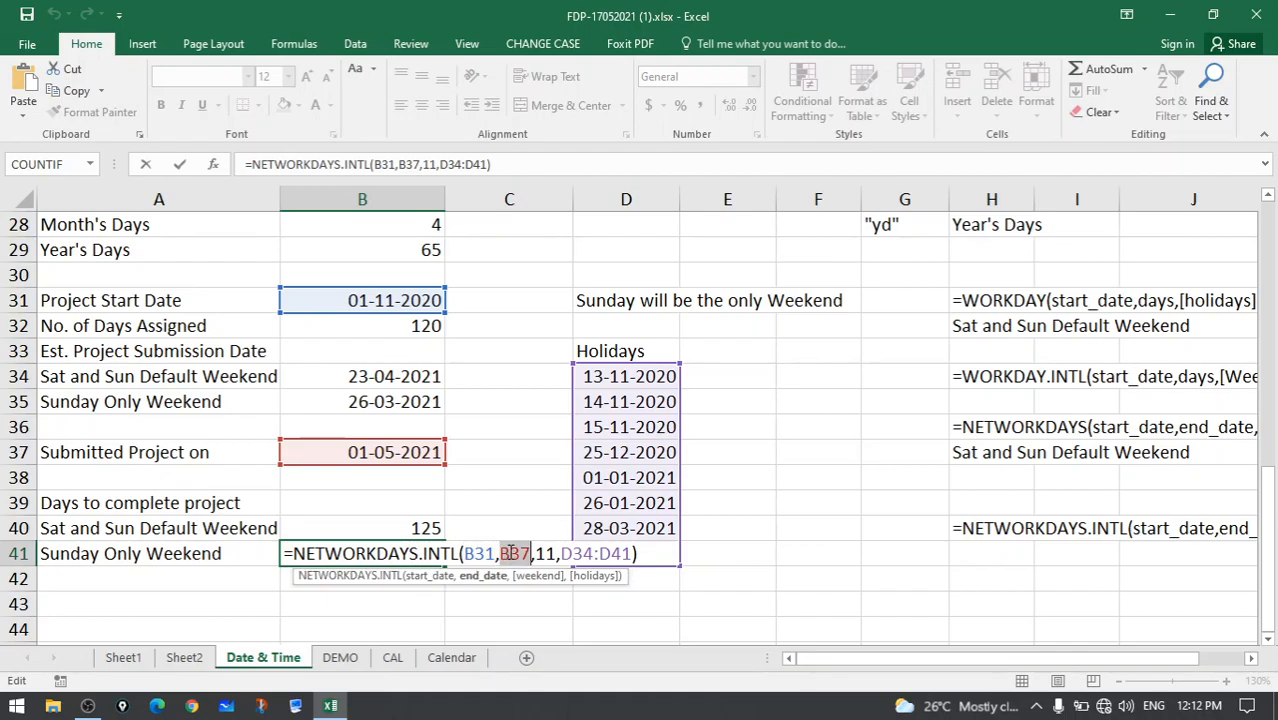
{"action": "double_click", "coordinate": [548, 553]}
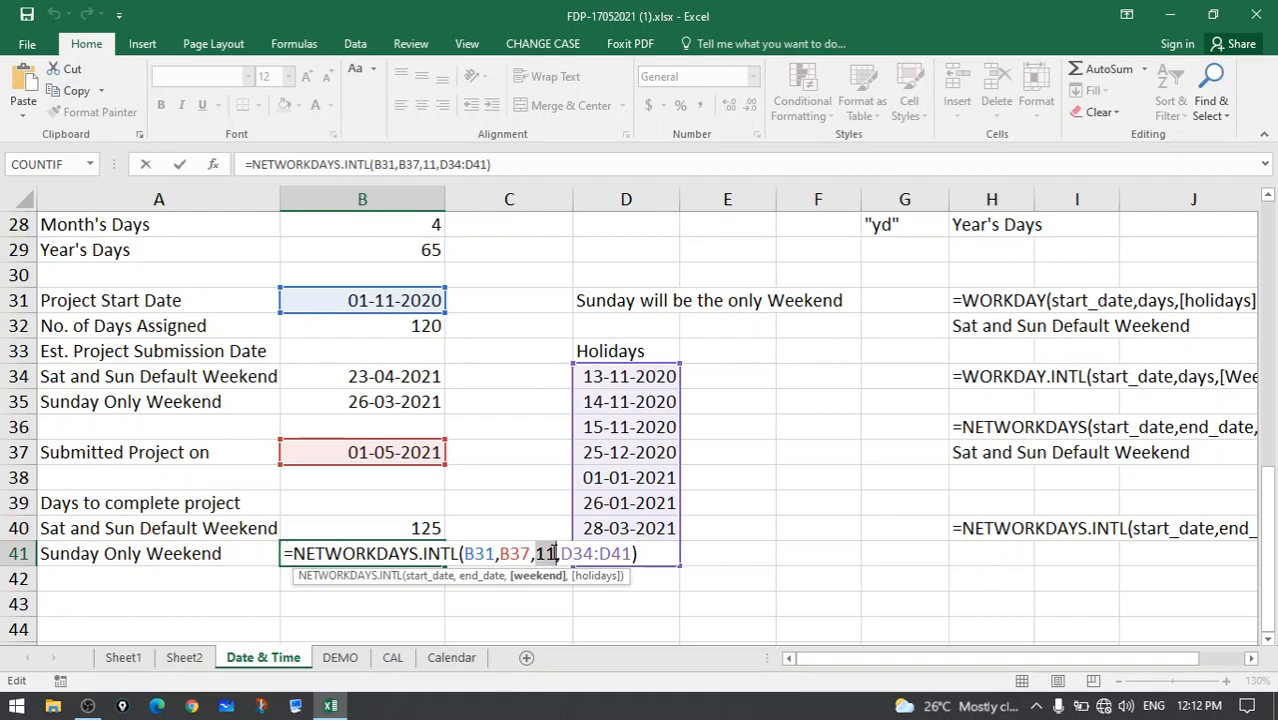
{"action": "left_click", "coordinate": [600, 553]}
{"action": "double_click", "coordinate": [601, 553]}
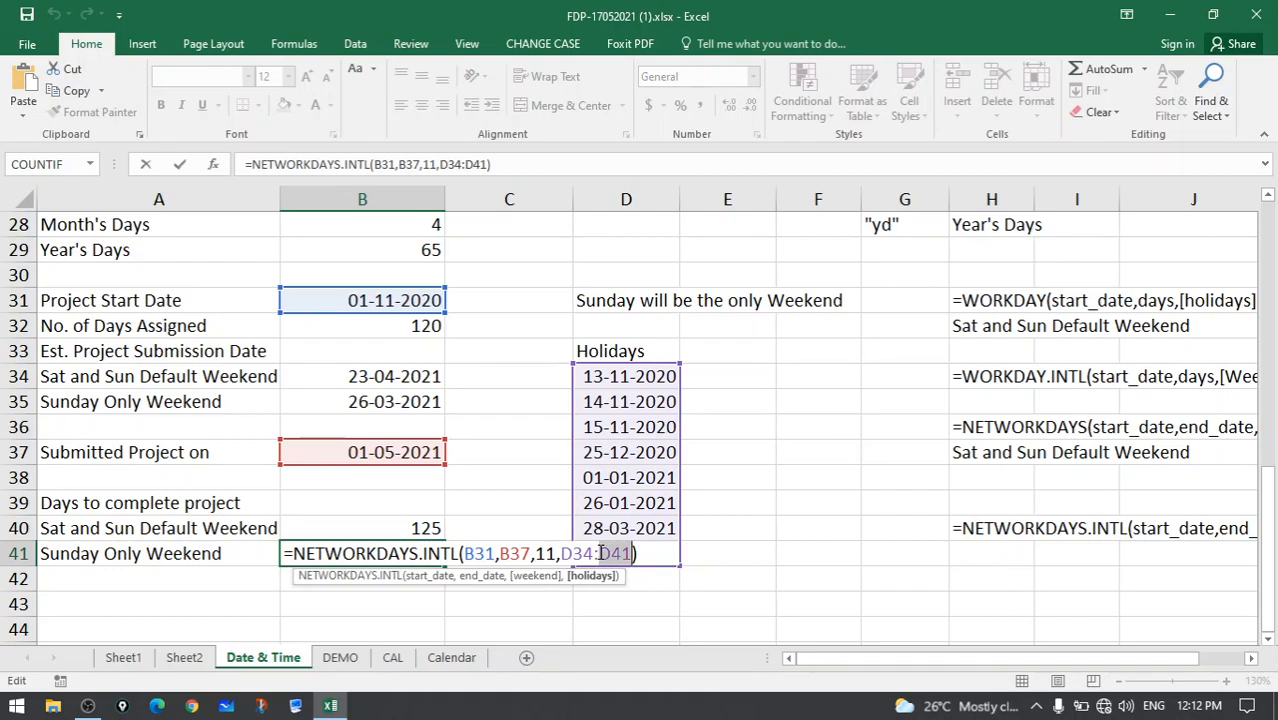
{"action": "key", "text": "ctrl+Return"}
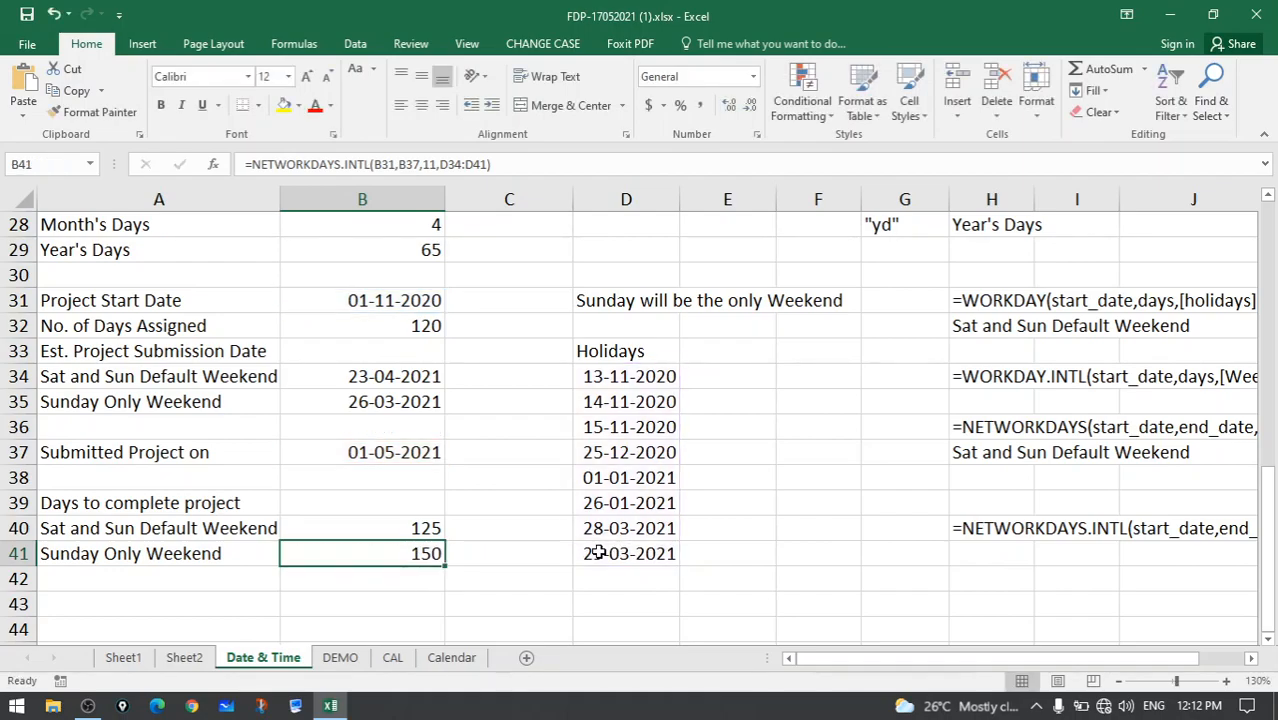
Review the TODAY, NOW, DAY, MONTH, YEAR and DATE syntax notes in column G, one after another.
{"action": "scroll", "coordinate": [598, 553], "scroll_direction": "up", "scroll_amount": 9}
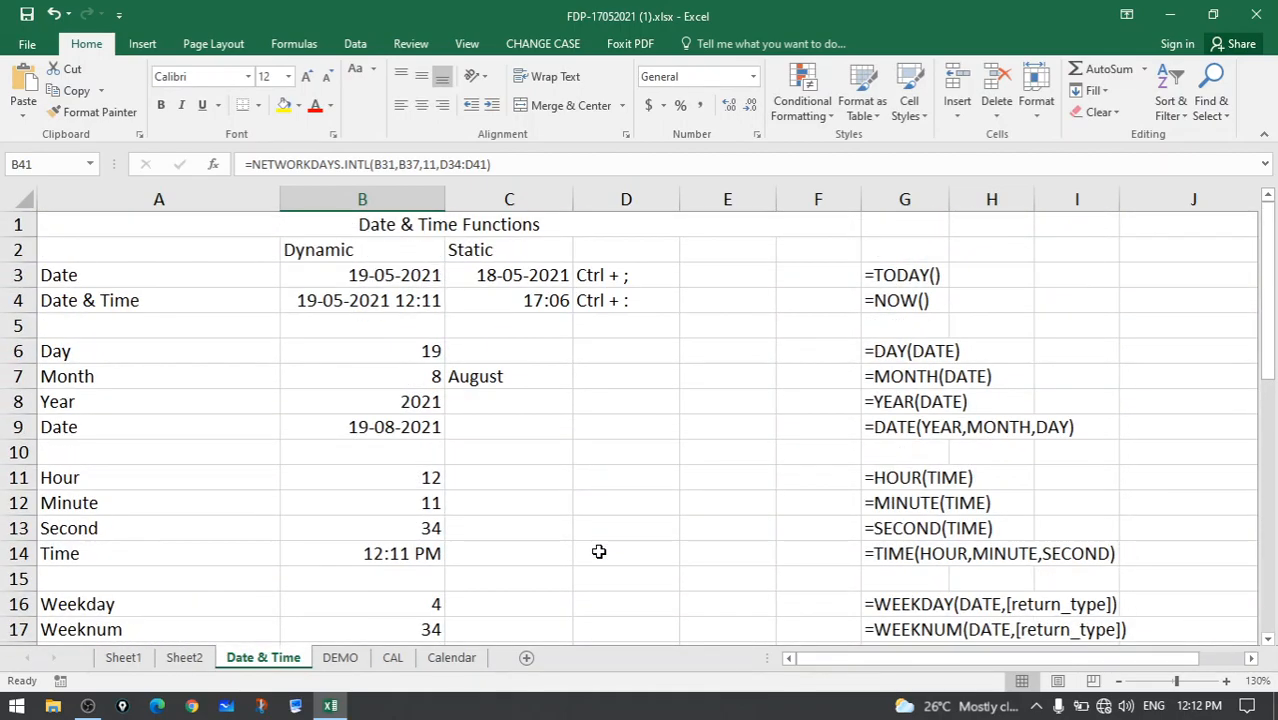
{"action": "left_click", "coordinate": [930, 274]}
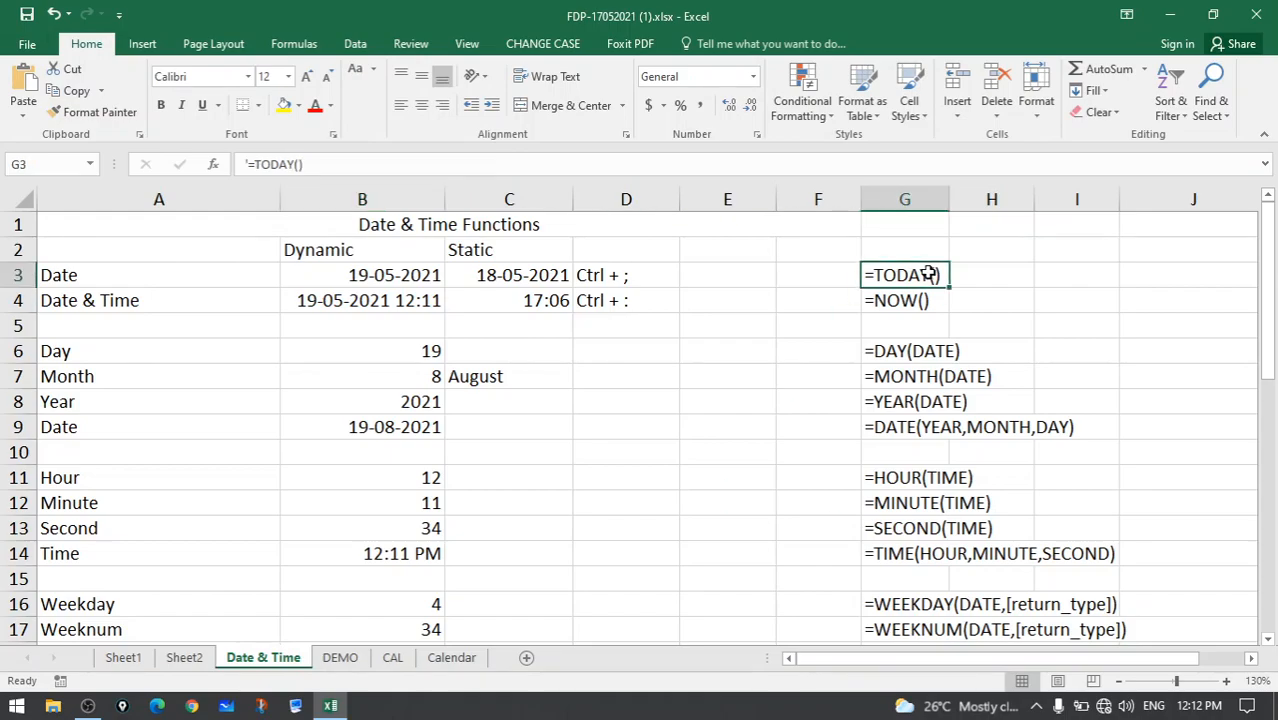
{"action": "left_click", "coordinate": [908, 300]}
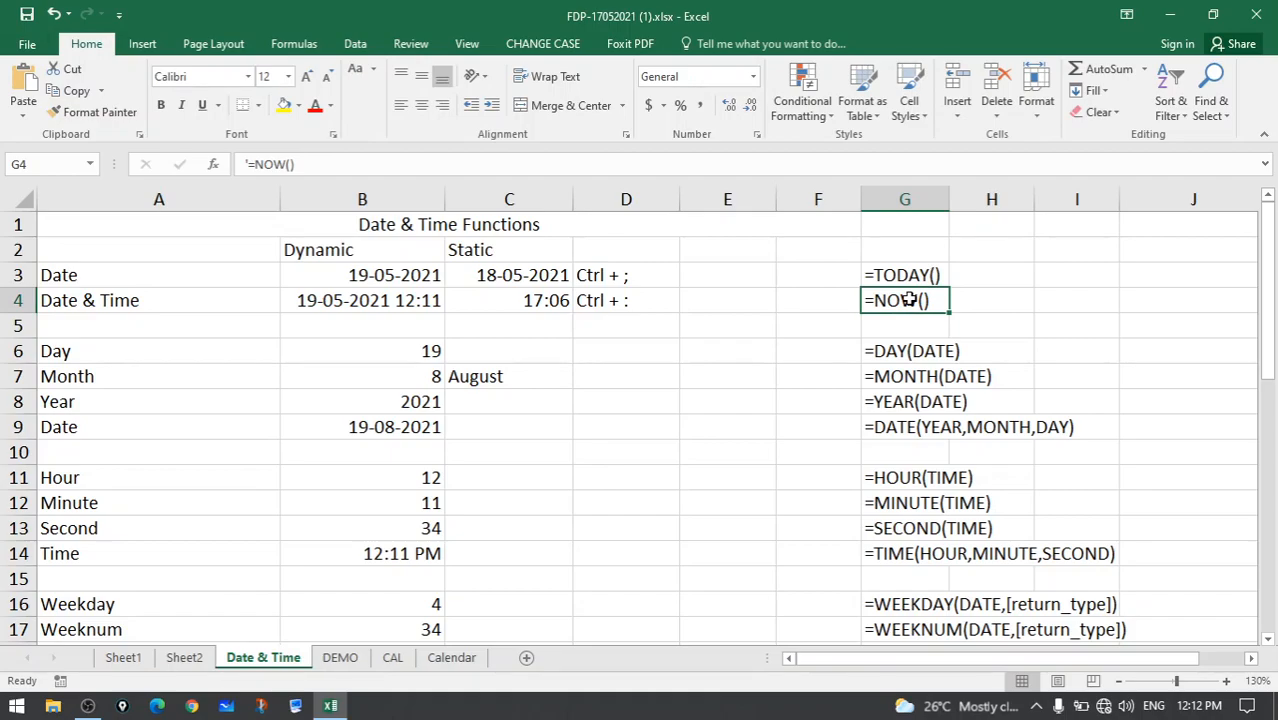
{"action": "left_click", "coordinate": [904, 352]}
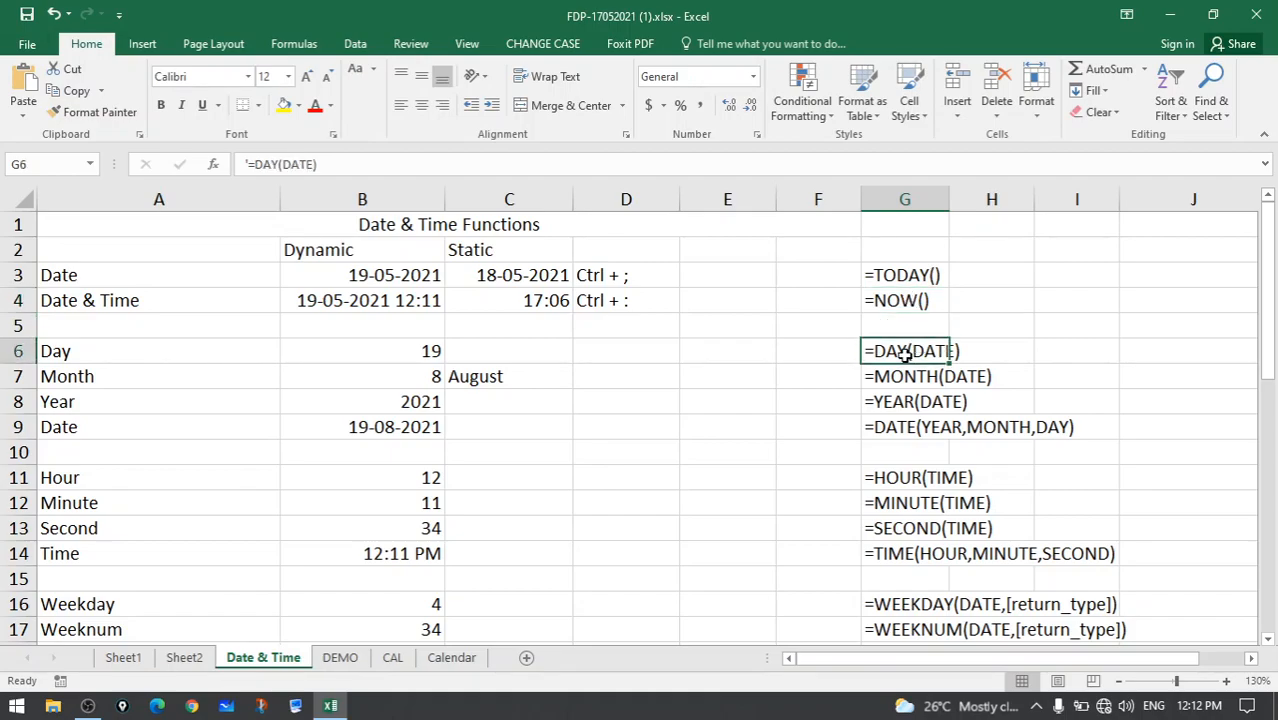
{"action": "left_click", "coordinate": [902, 378]}
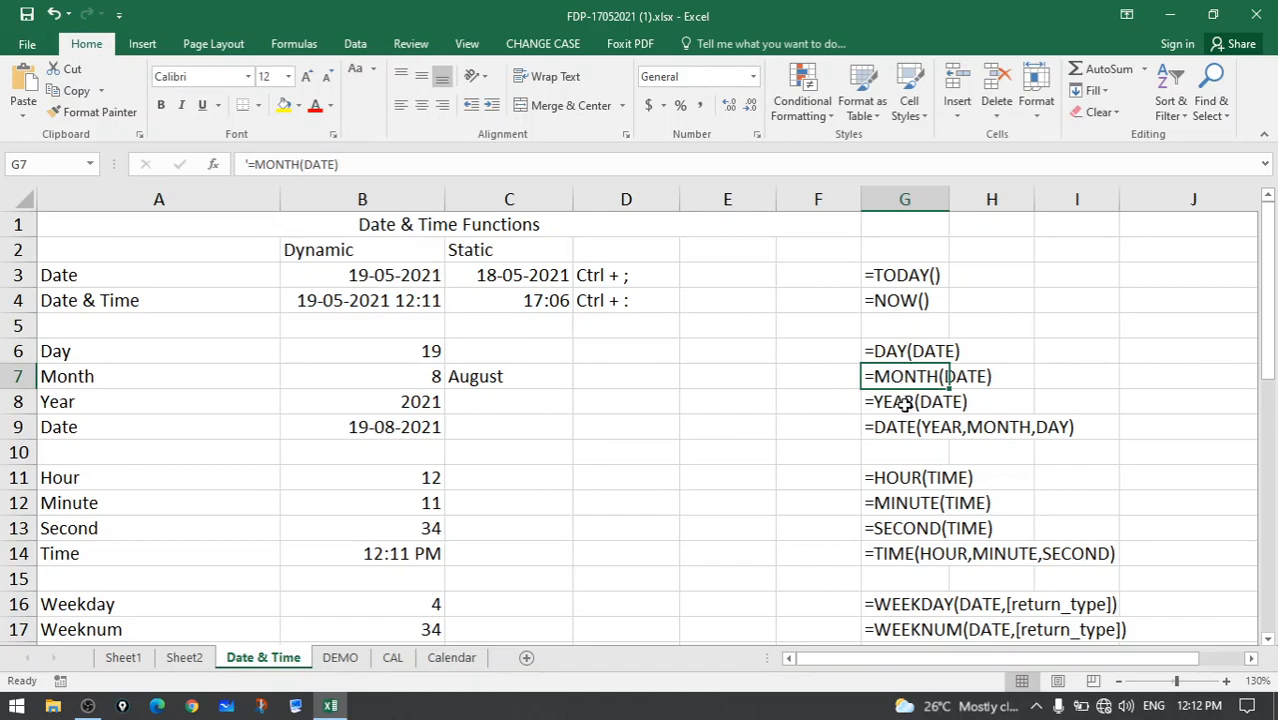
{"action": "left_click", "coordinate": [903, 401]}
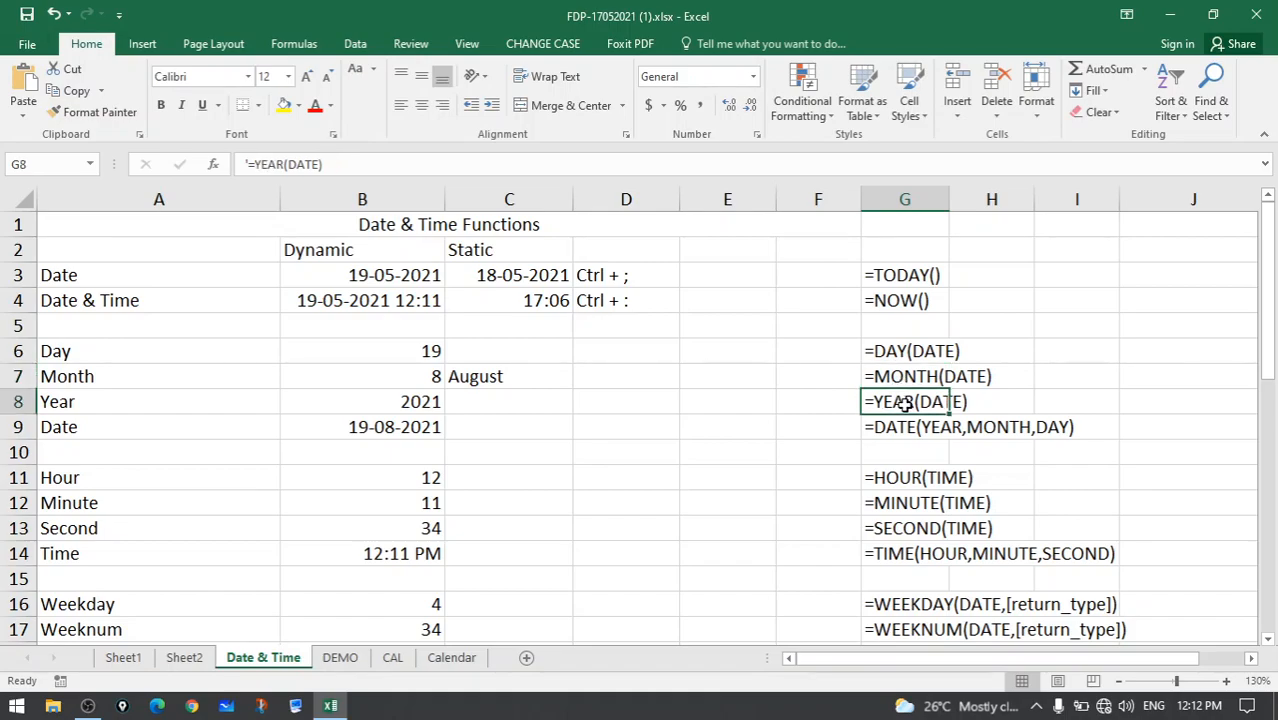
{"action": "left_click", "coordinate": [905, 427]}
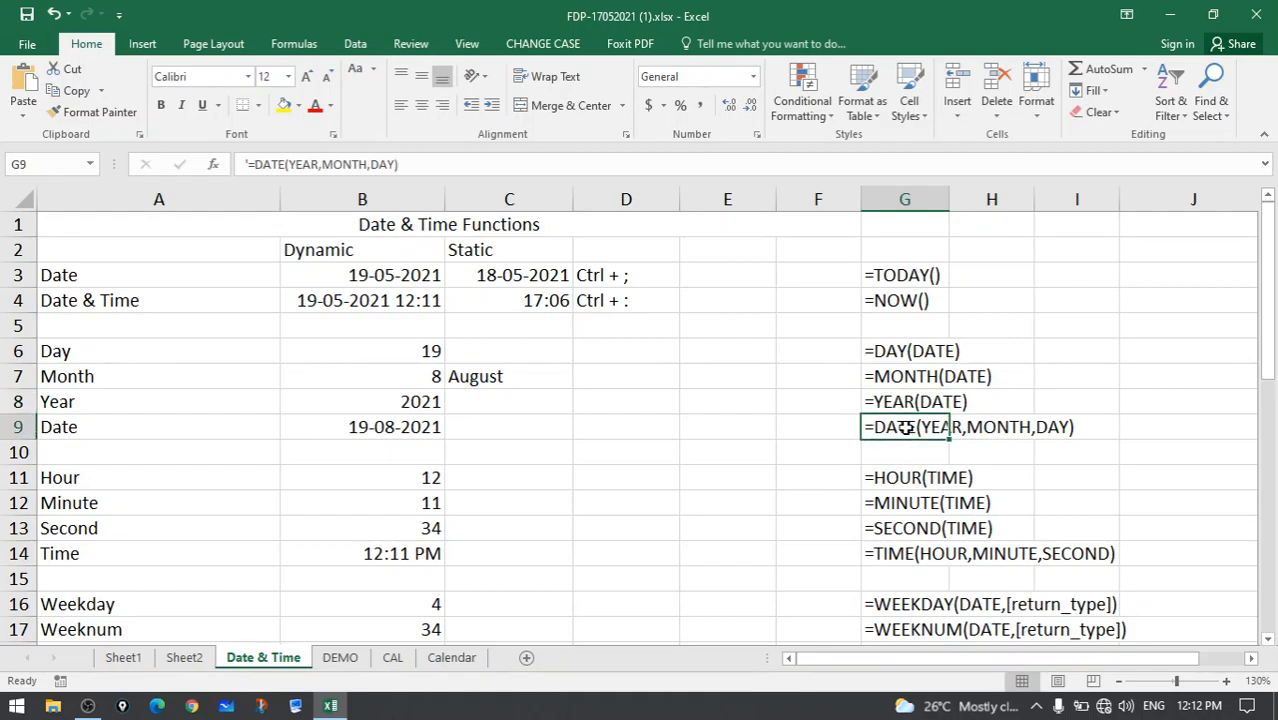
Review the HOUR, MINUTE, SECOND and TIME syntax notes in column G and inspect the TIME formula in B14.
{"action": "scroll", "coordinate": [905, 427], "scroll_direction": "down", "scroll_amount": 2}
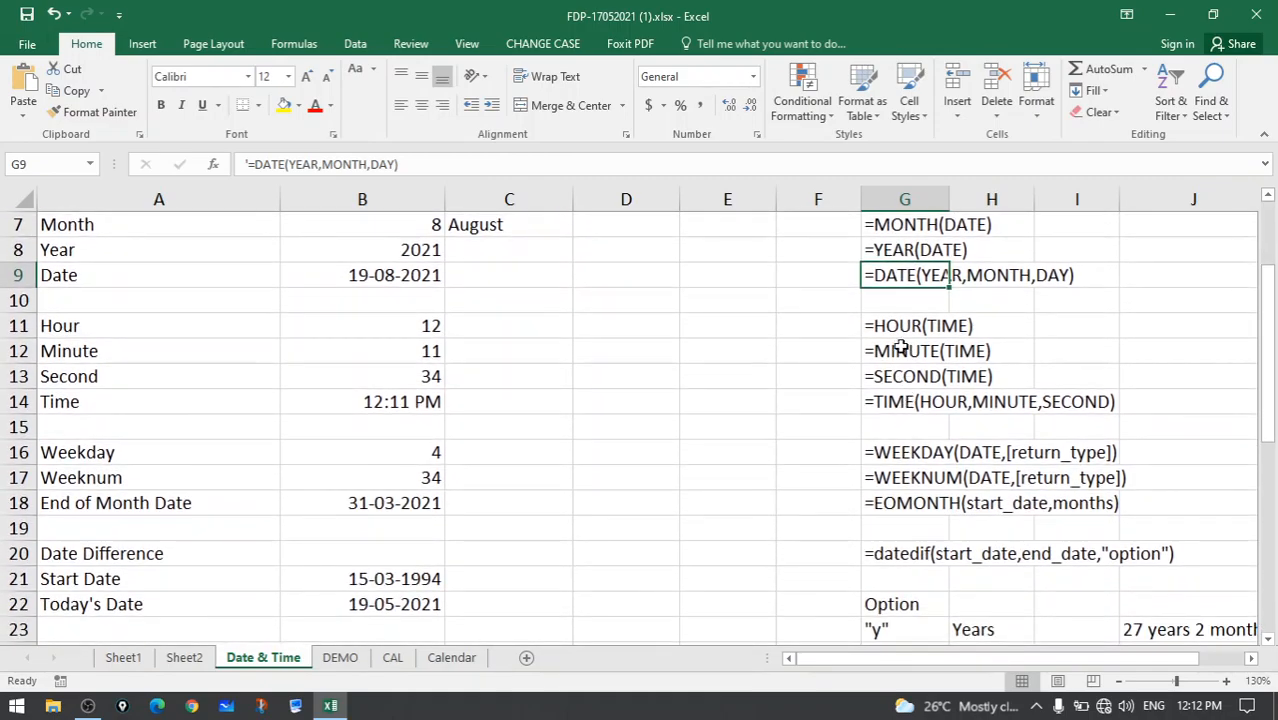
{"action": "left_click", "coordinate": [903, 330]}
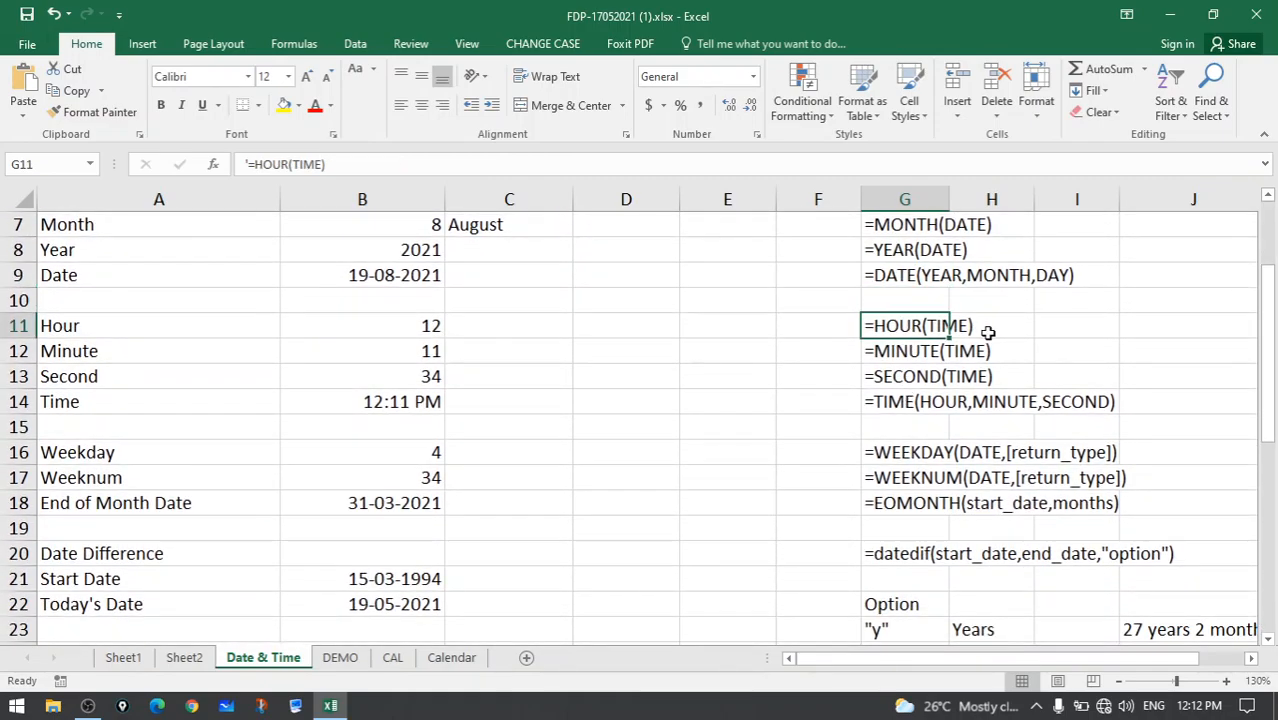
{"action": "left_click", "coordinate": [918, 362]}
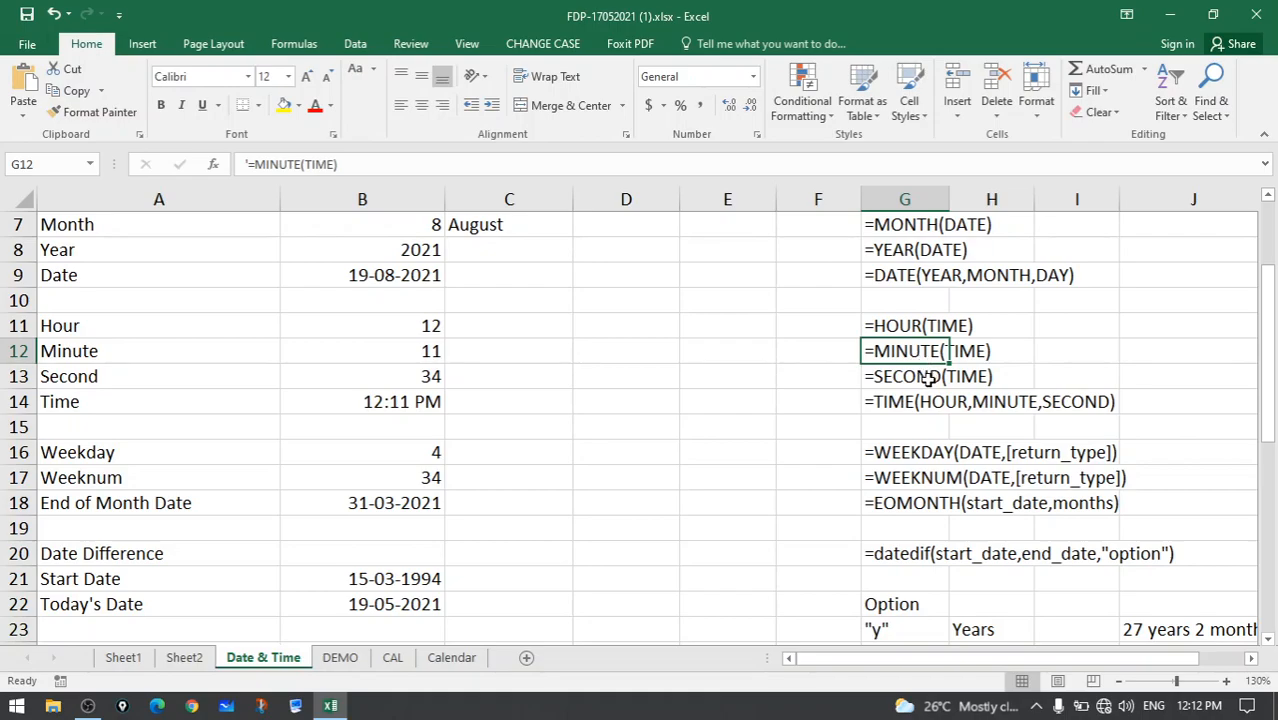
{"action": "left_click", "coordinate": [929, 377]}
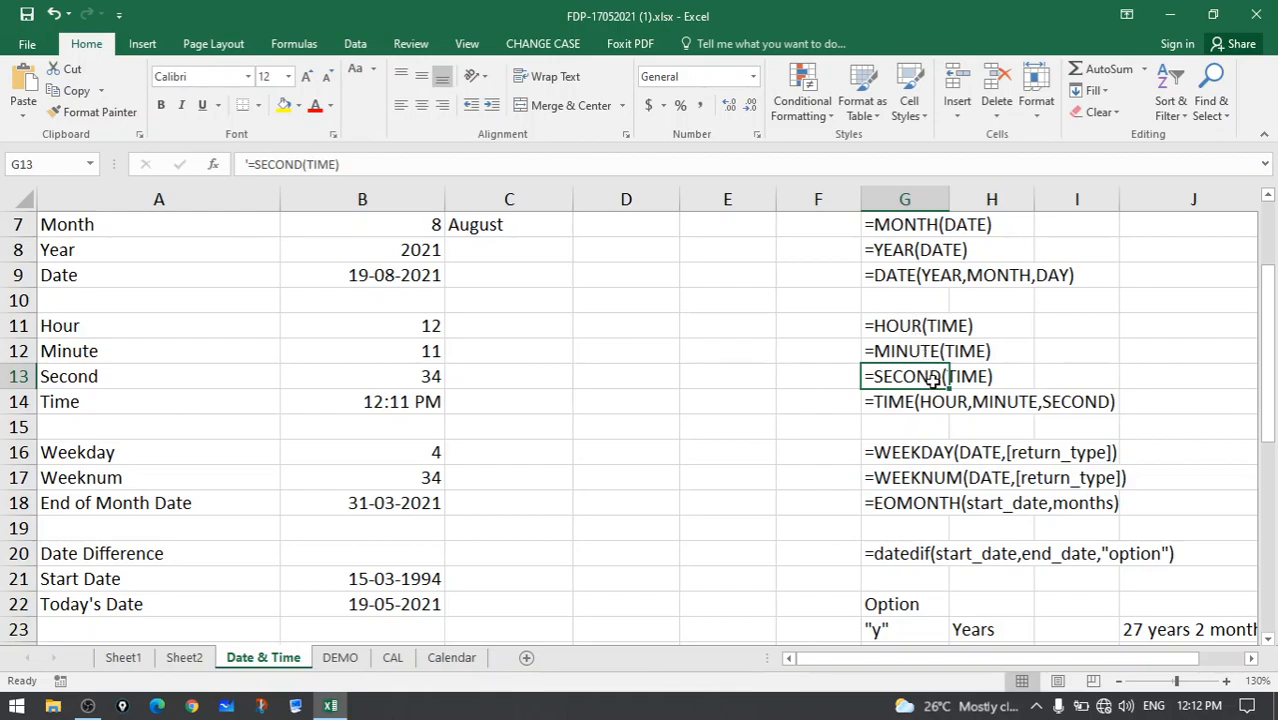
{"action": "left_click", "coordinate": [893, 401]}
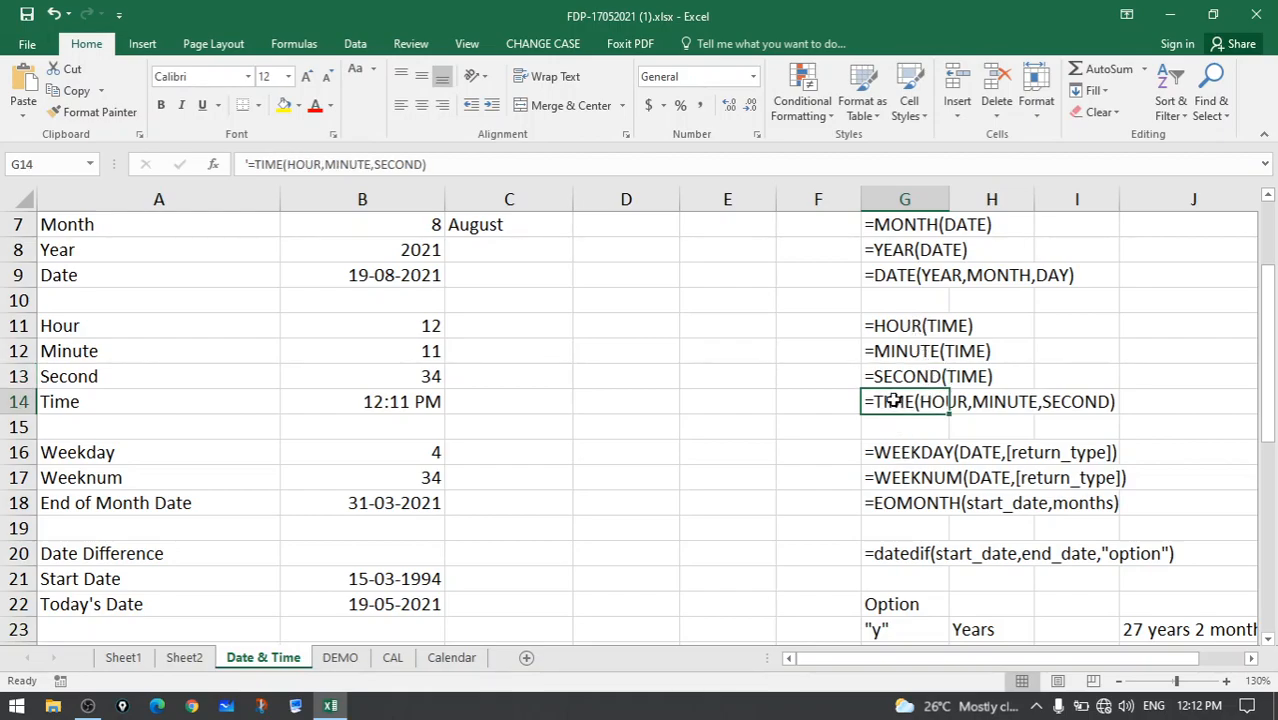
{"action": "left_click", "coordinate": [415, 401]}
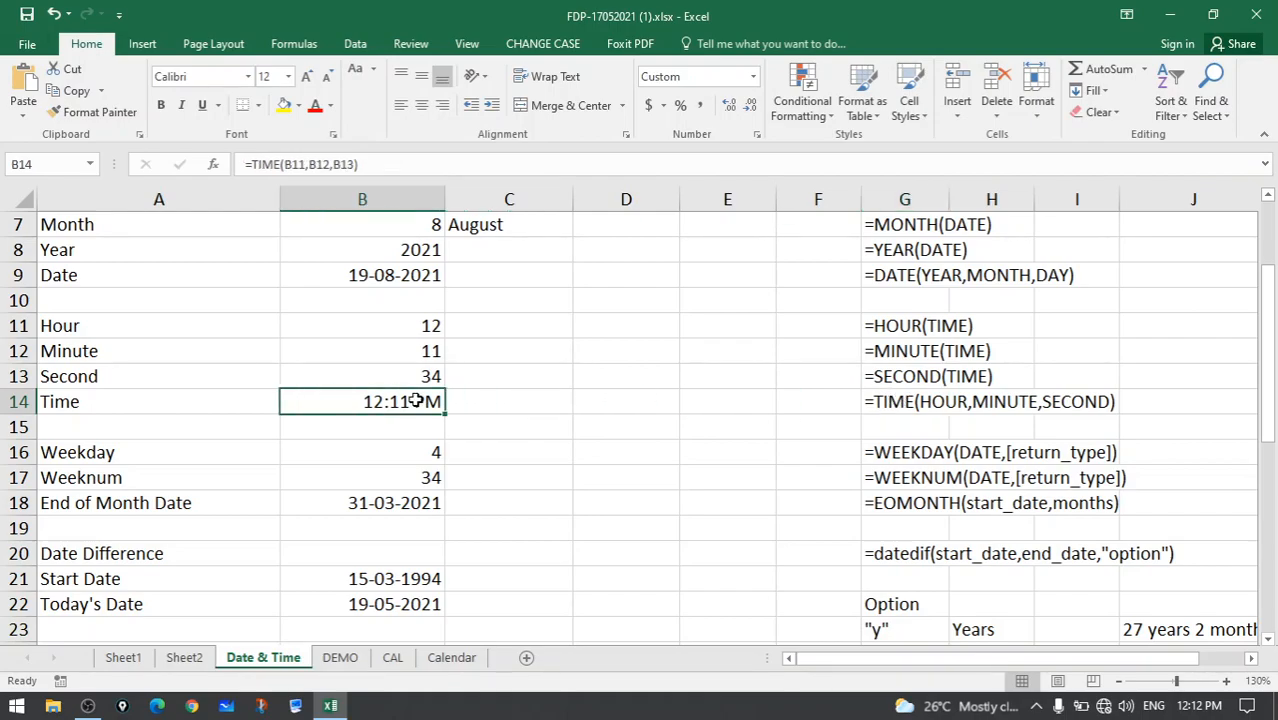
Review the WEEKDAY, WEEKNUM and EOMONTH syntax notes in G16 to G18.
{"action": "left_click", "coordinate": [944, 452]}
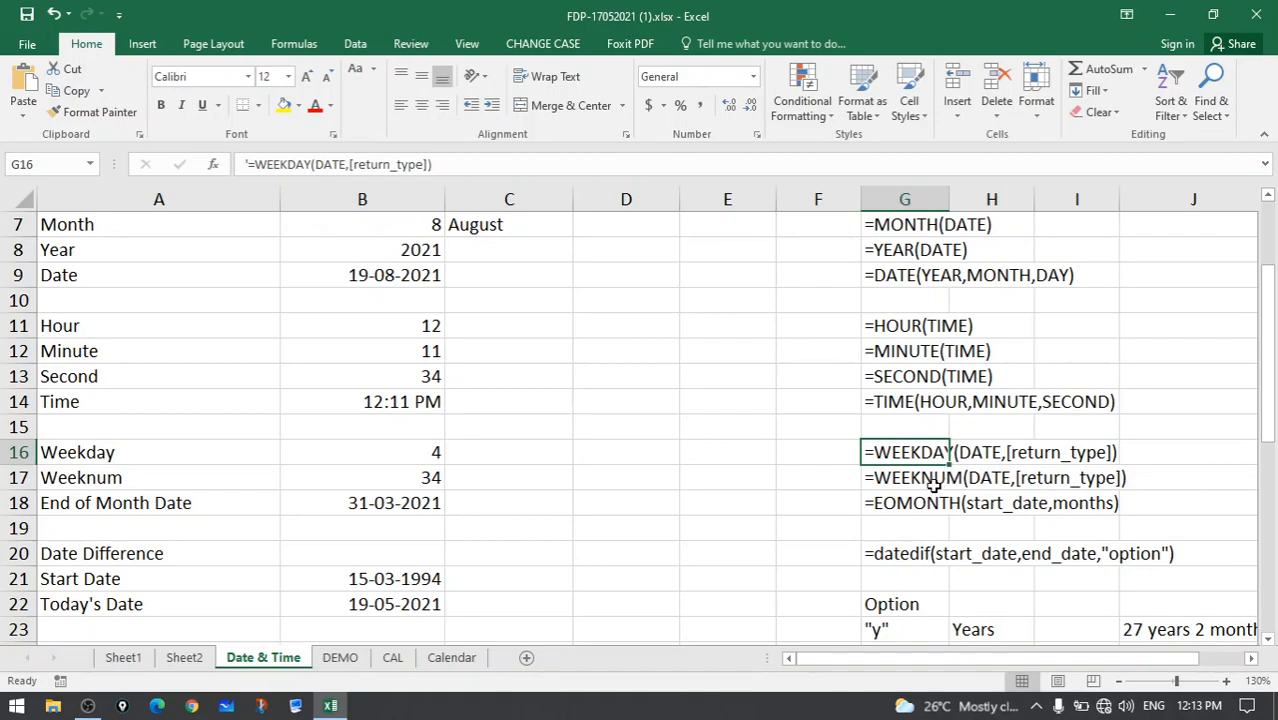
{"action": "left_click", "coordinate": [936, 484]}
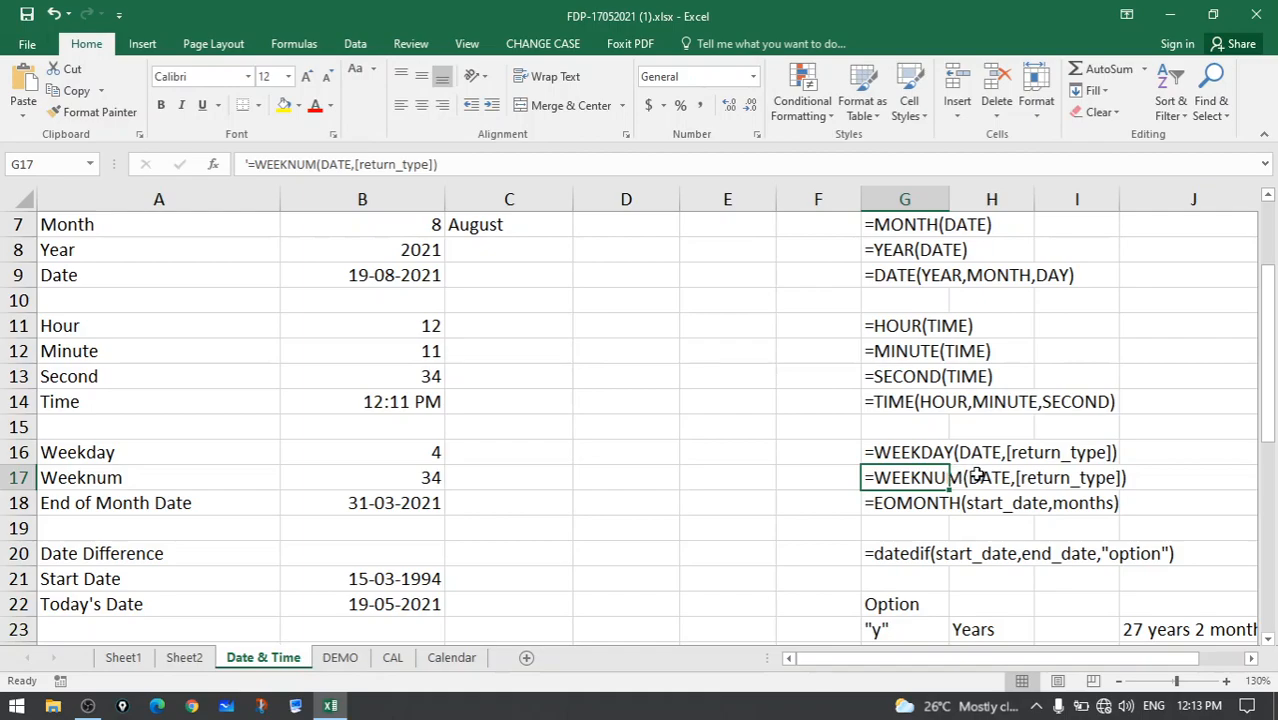
{"action": "left_click", "coordinate": [921, 507]}
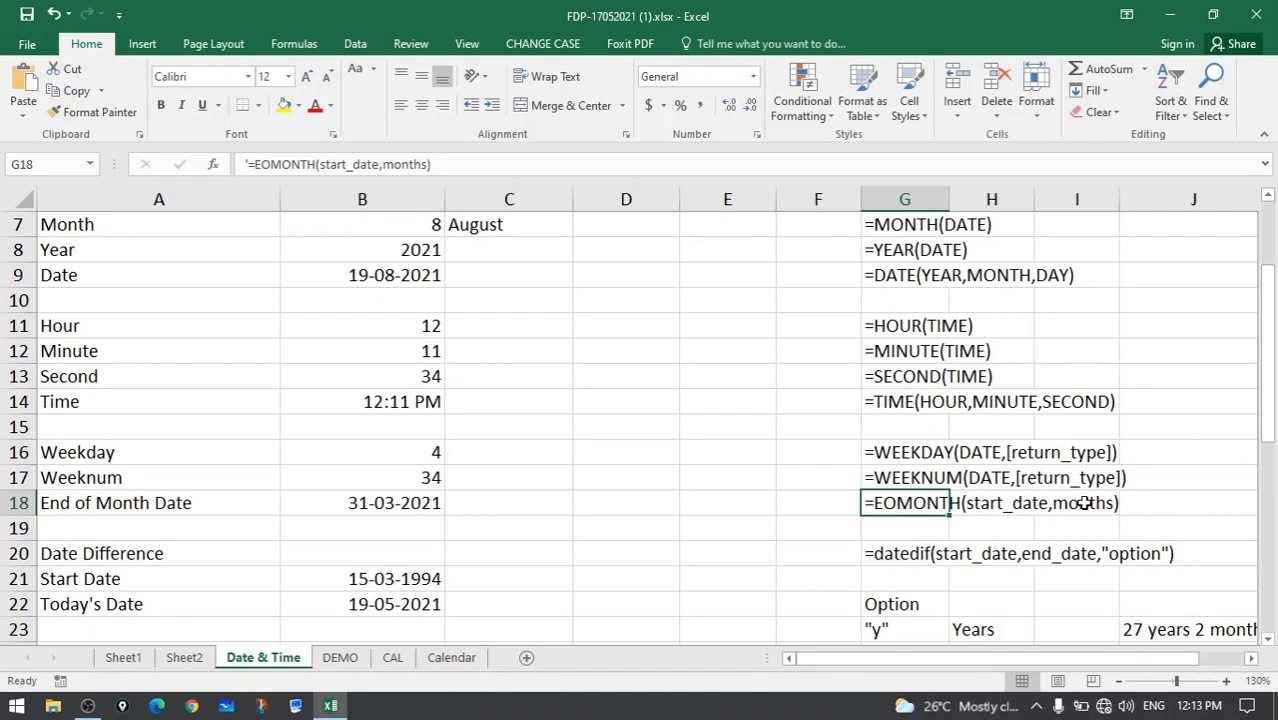
Go through the datedif syntax note in row 20, covering its start date, end date and option arguments.
{"action": "scroll", "coordinate": [1062, 494], "scroll_direction": "down", "scroll_amount": 2}
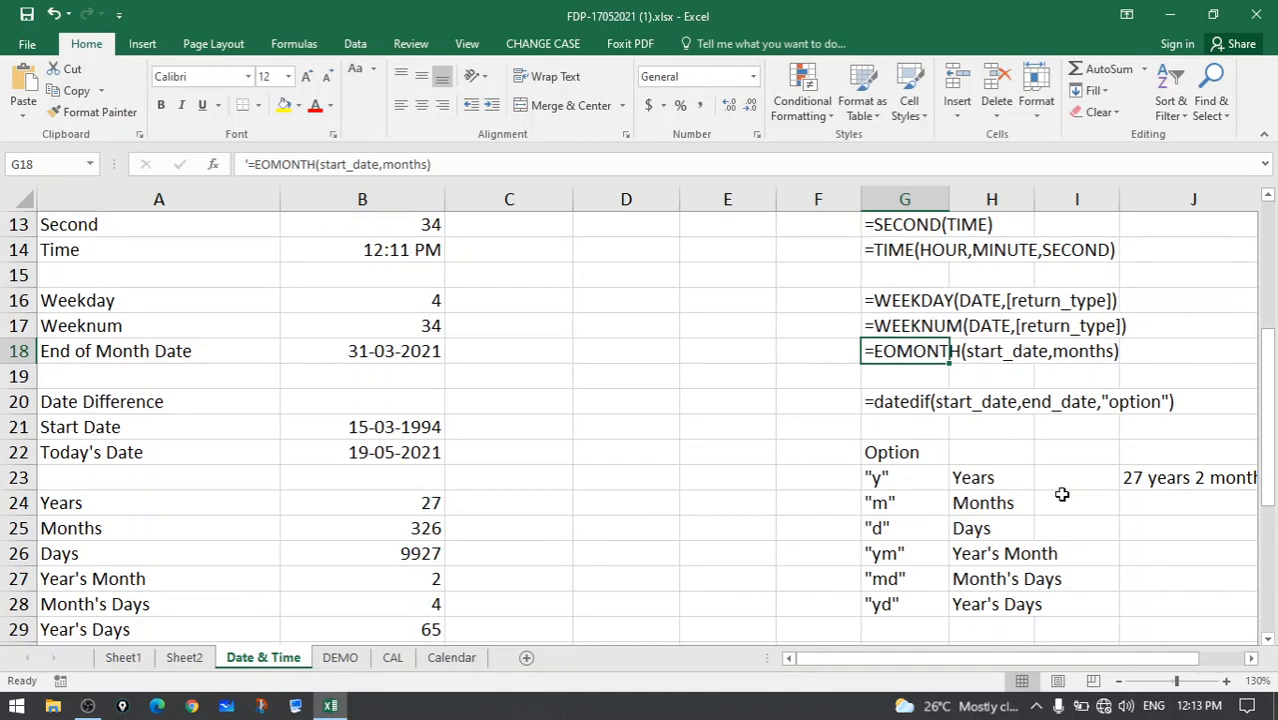
{"action": "left_click", "coordinate": [920, 406]}
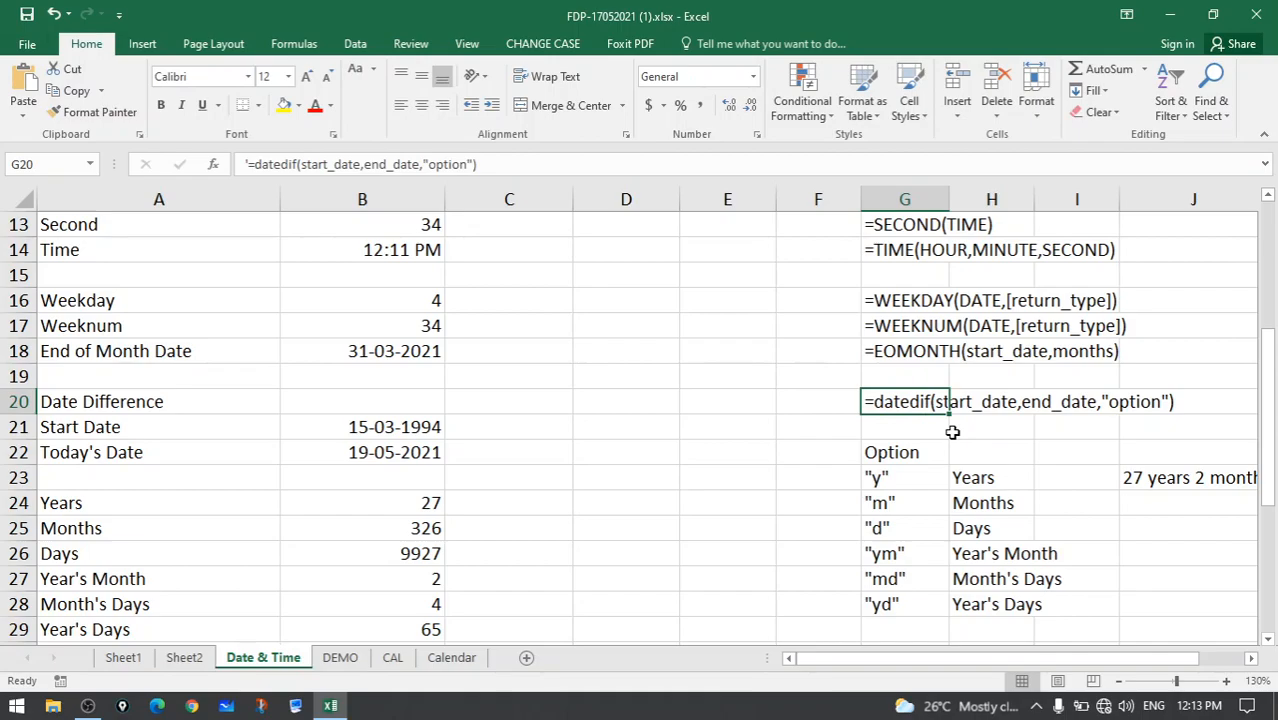
{"action": "left_click", "coordinate": [988, 404]}
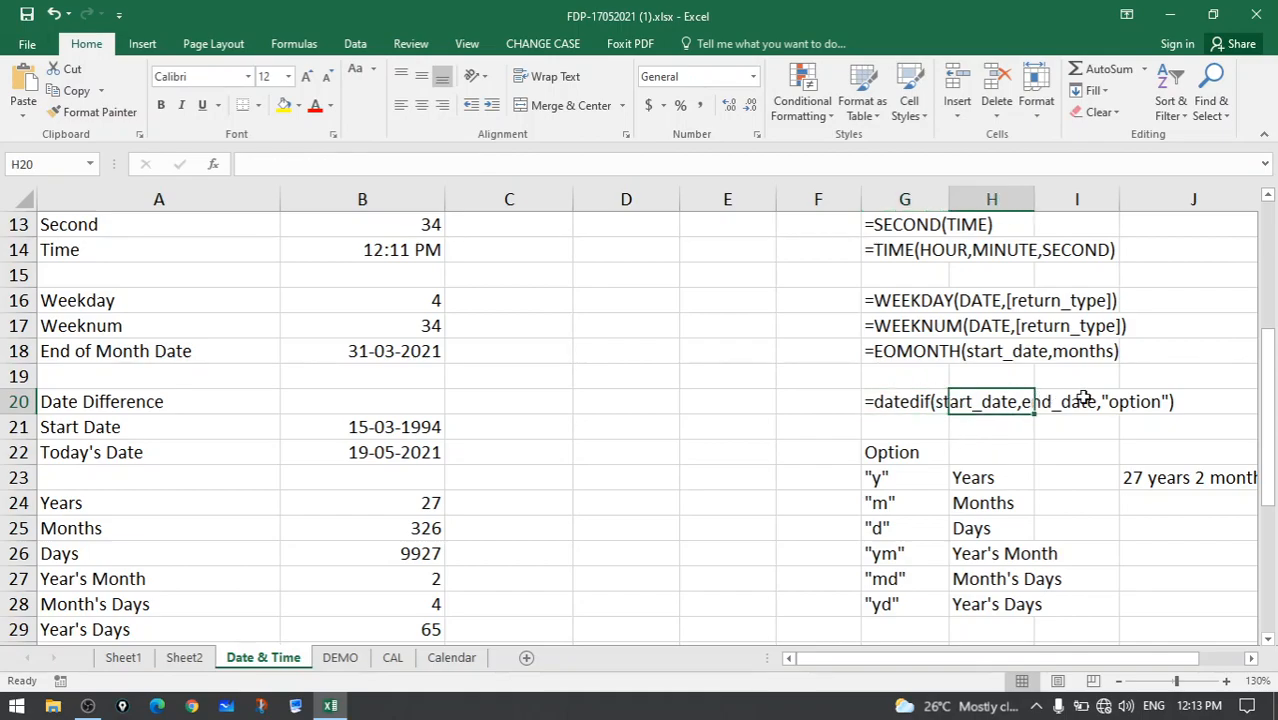
{"action": "left_click", "coordinate": [1083, 400]}
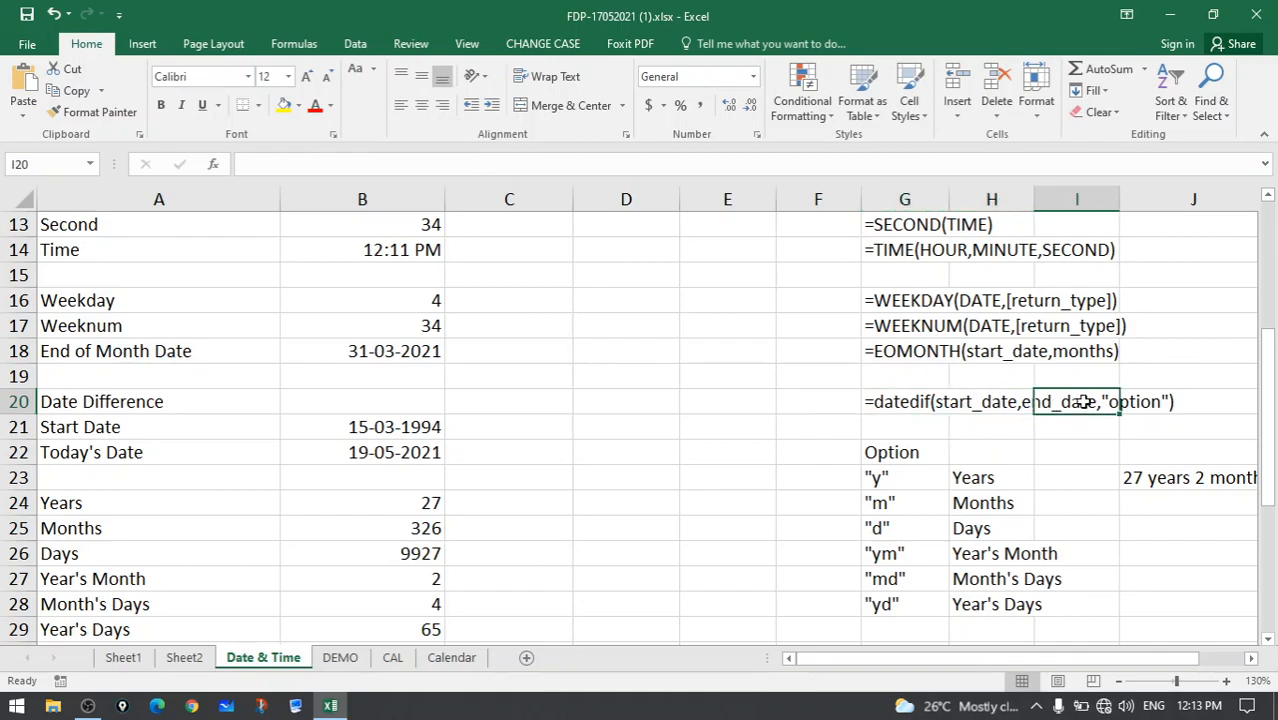
{"action": "left_click", "coordinate": [1150, 403]}
Review the datedif option codes and their meanings in rows 23 to 28, from years through to year's days.
{"action": "scroll", "coordinate": [1145, 398], "scroll_direction": "down", "scroll_amount": 2}
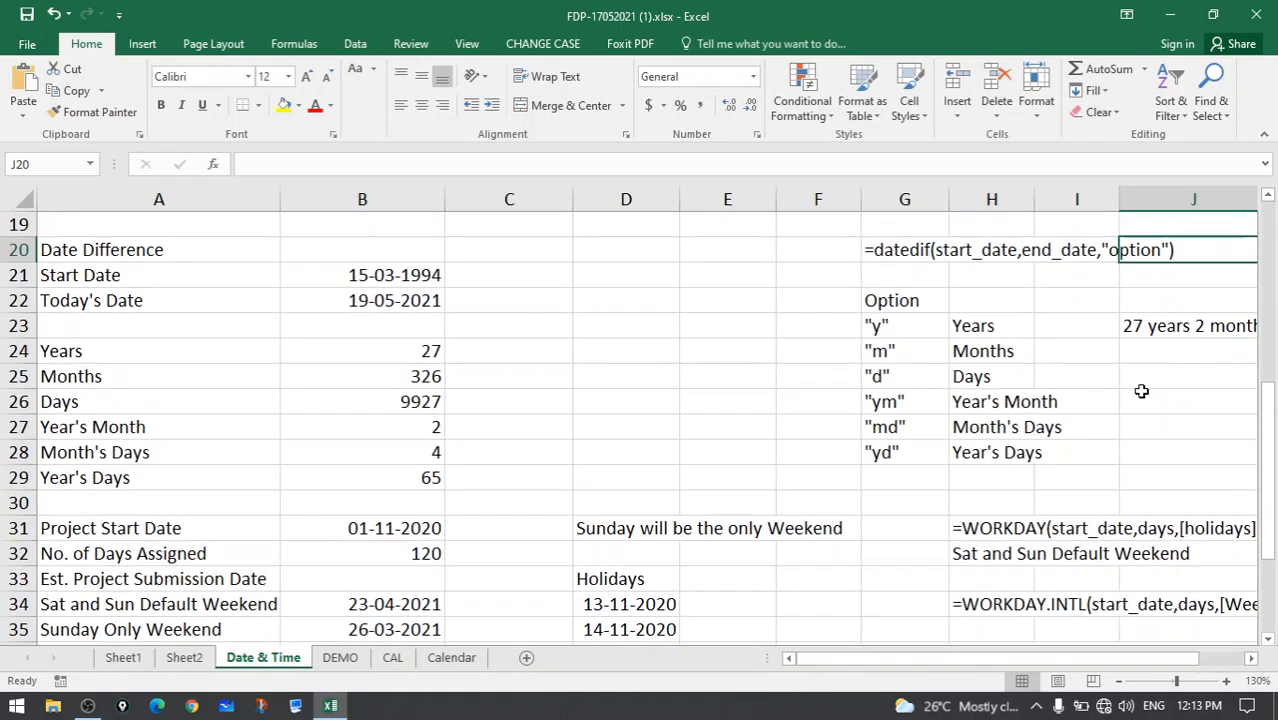
{"action": "left_click", "coordinate": [886, 326]}
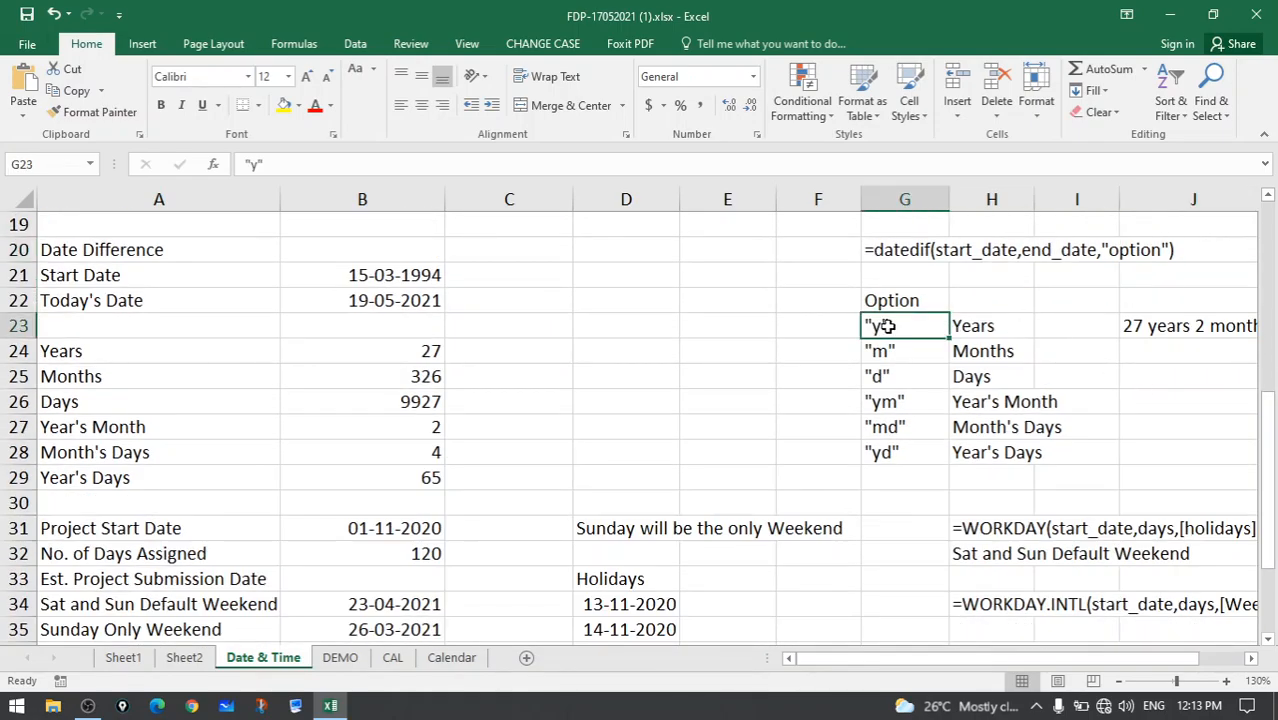
{"action": "left_click", "coordinate": [990, 327]}
{"action": "left_click", "coordinate": [914, 354]}
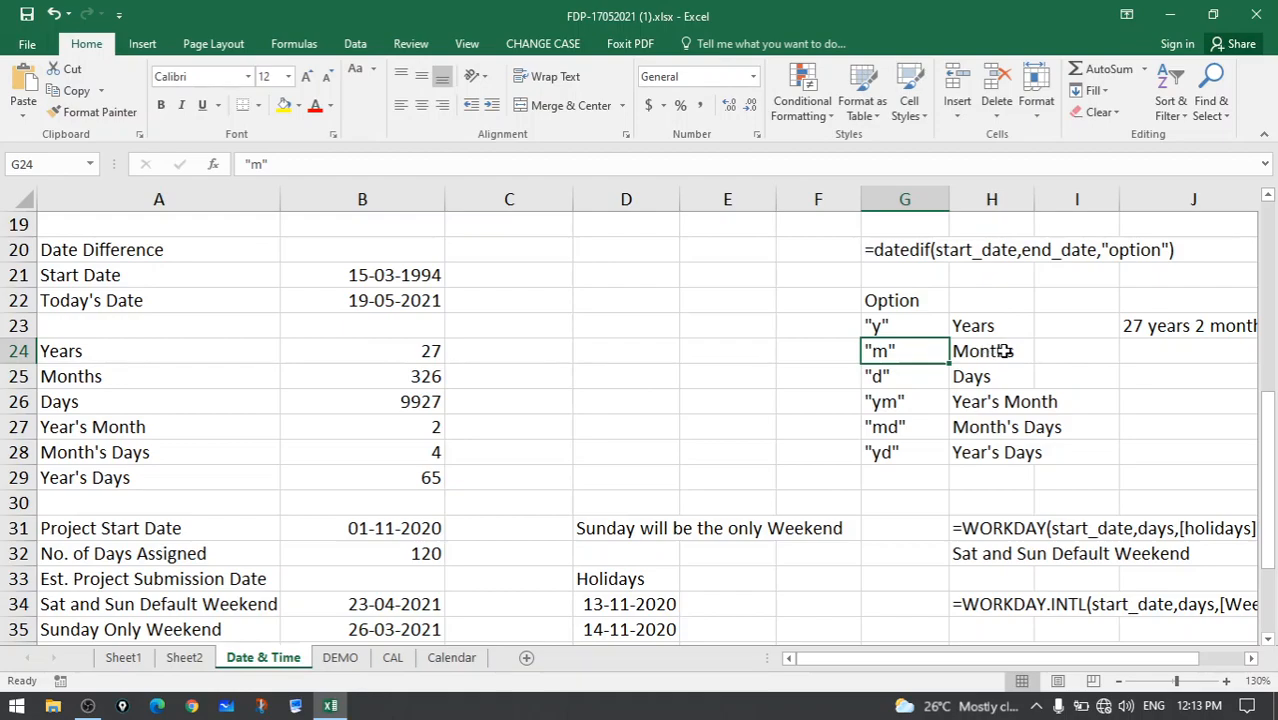
{"action": "left_click", "coordinate": [996, 352]}
{"action": "left_click", "coordinate": [998, 375]}
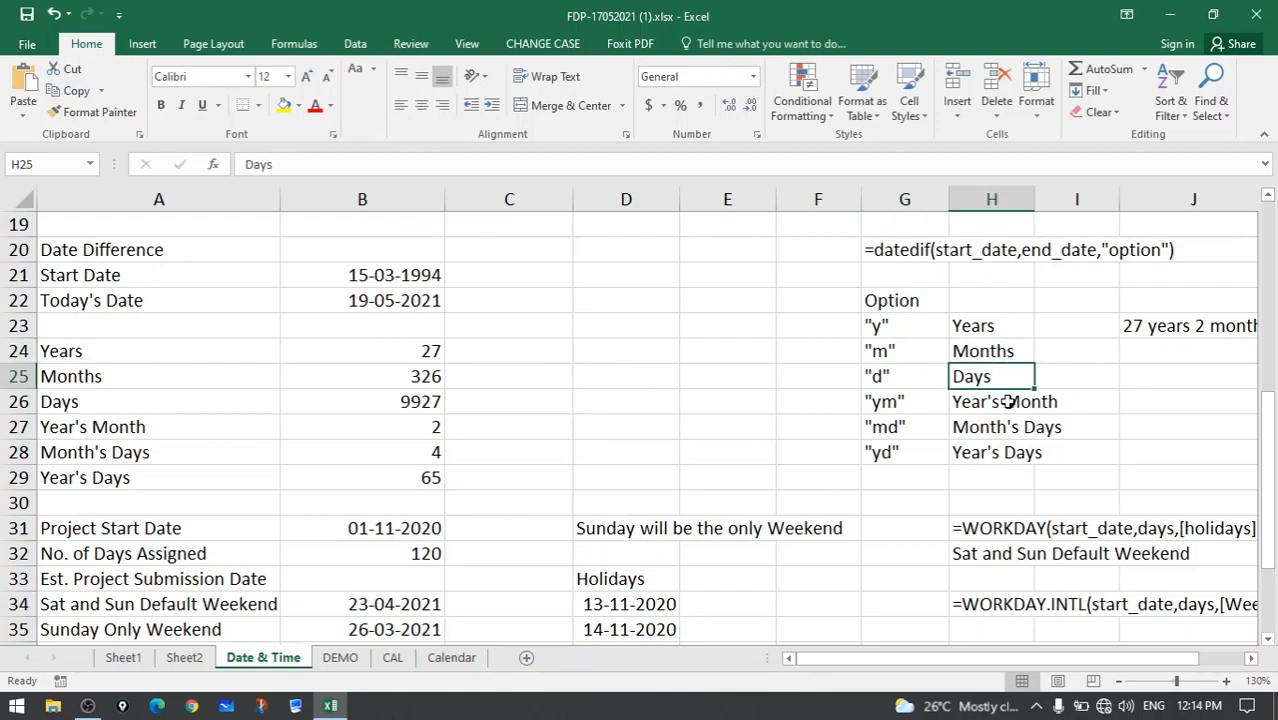
{"action": "left_click", "coordinate": [1005, 403]}
{"action": "left_click", "coordinate": [1010, 426]}
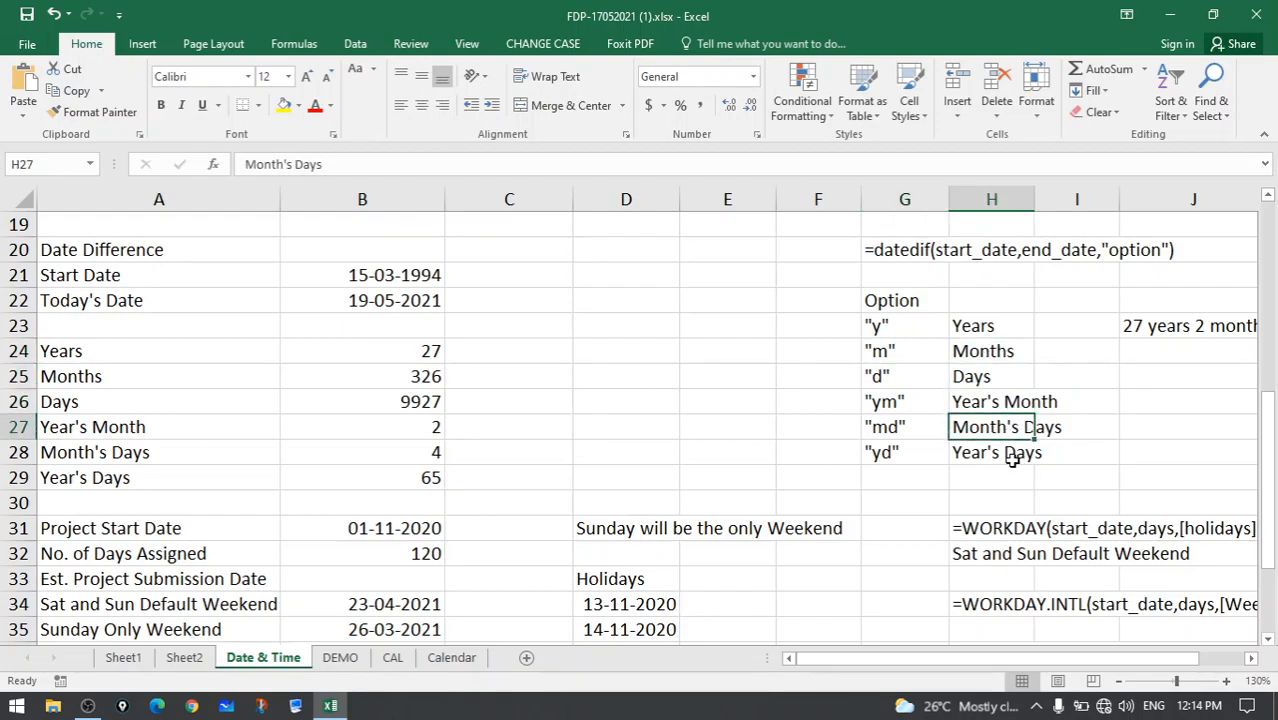
{"action": "left_click", "coordinate": [1013, 458]}
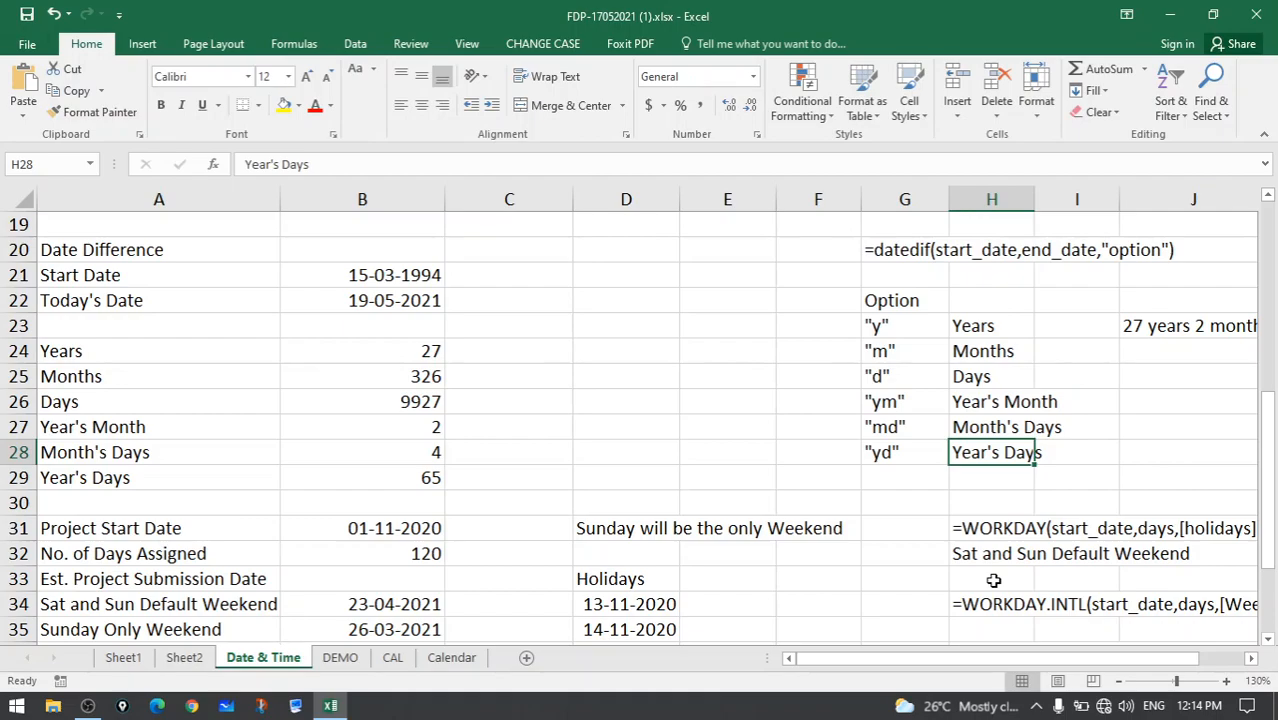
Review the WORKDAY syntax note in H31 and the WORKDAY.INTL note in H34, including the Weekend and holidays arguments.
{"action": "left_click", "coordinate": [988, 530]}
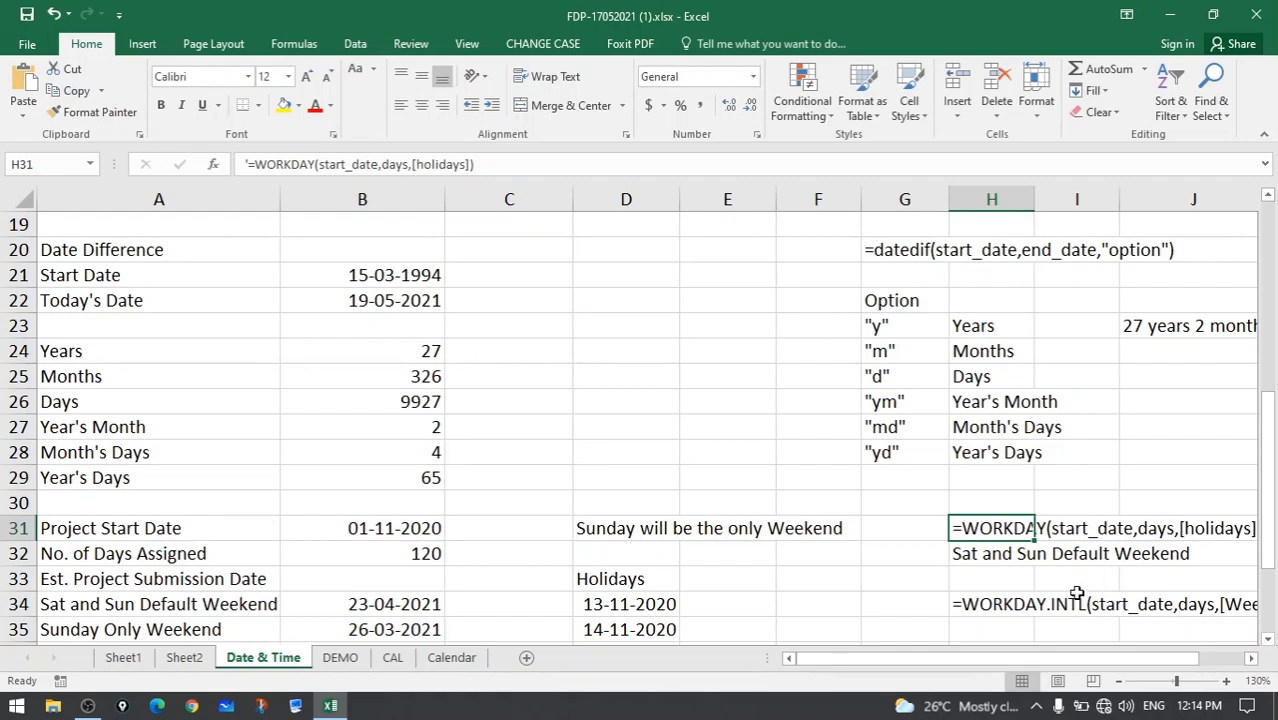
{"action": "left_click", "coordinate": [1216, 533]}
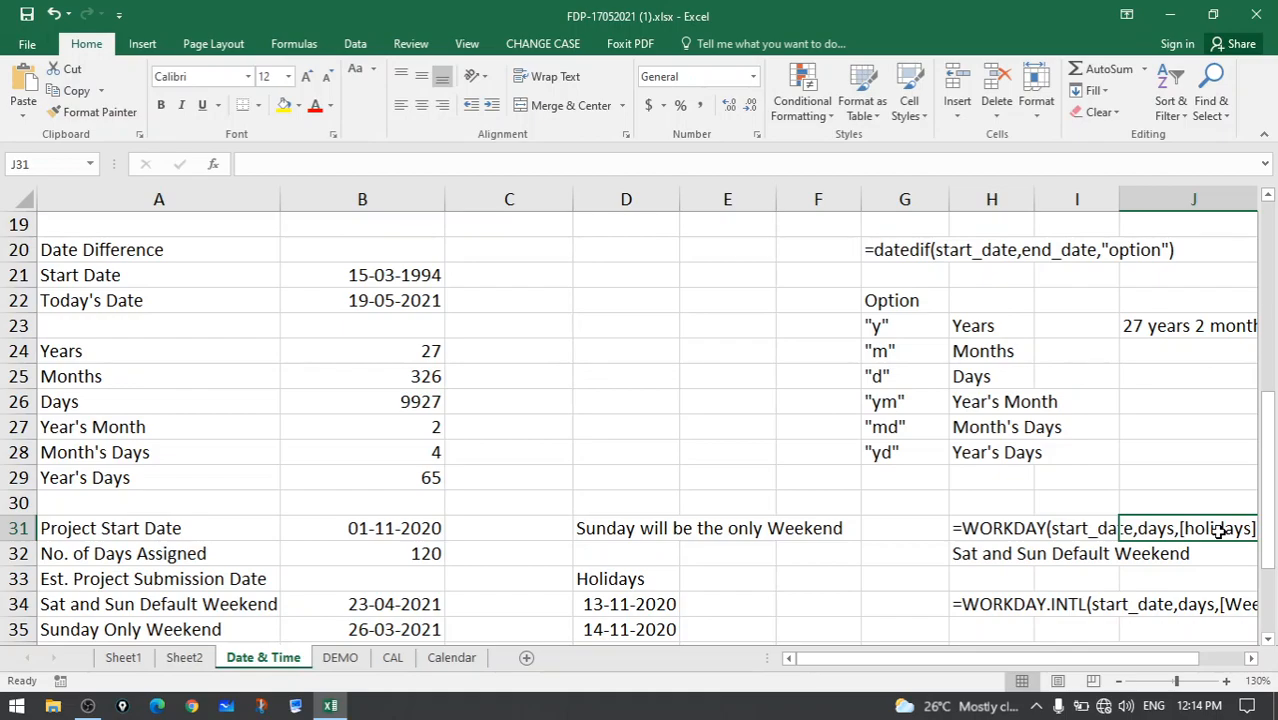
{"action": "scroll", "coordinate": [1216, 533], "scroll_direction": "down", "scroll_amount": 2}
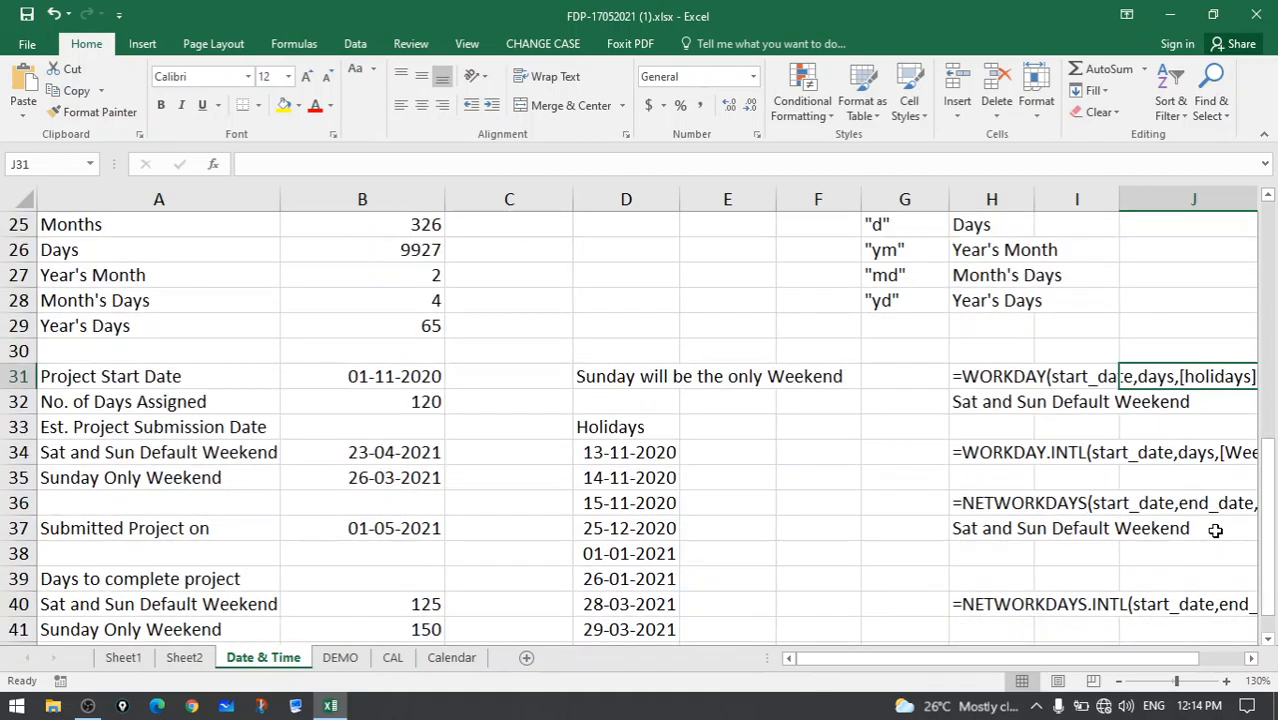
{"action": "left_click", "coordinate": [1010, 452]}
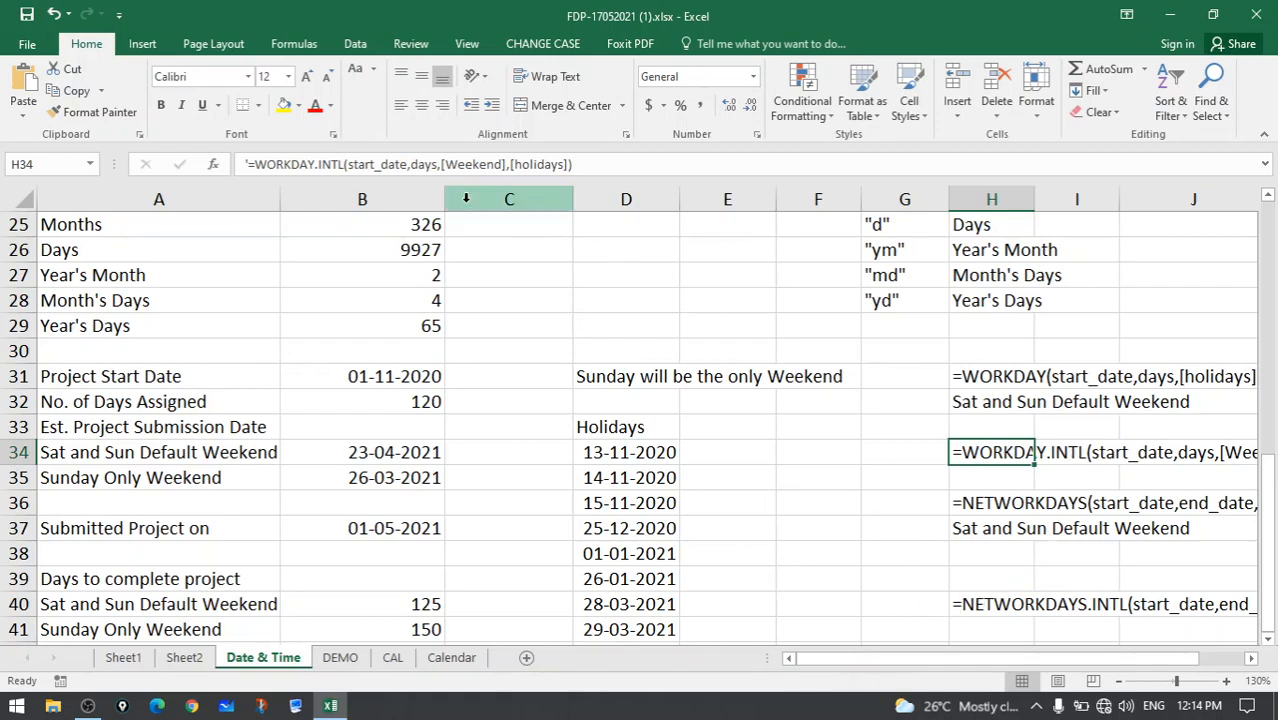
{"action": "triple_click", "coordinate": [410, 168]}
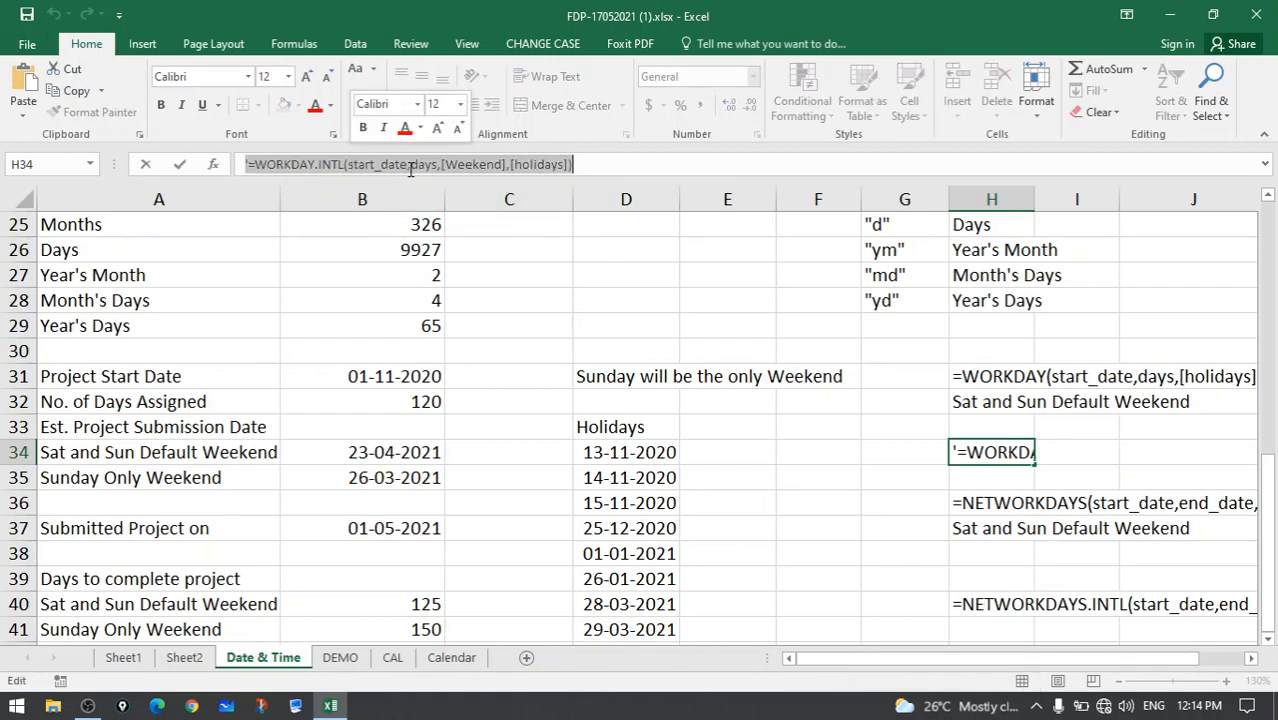
{"action": "left_click", "coordinate": [432, 164]}
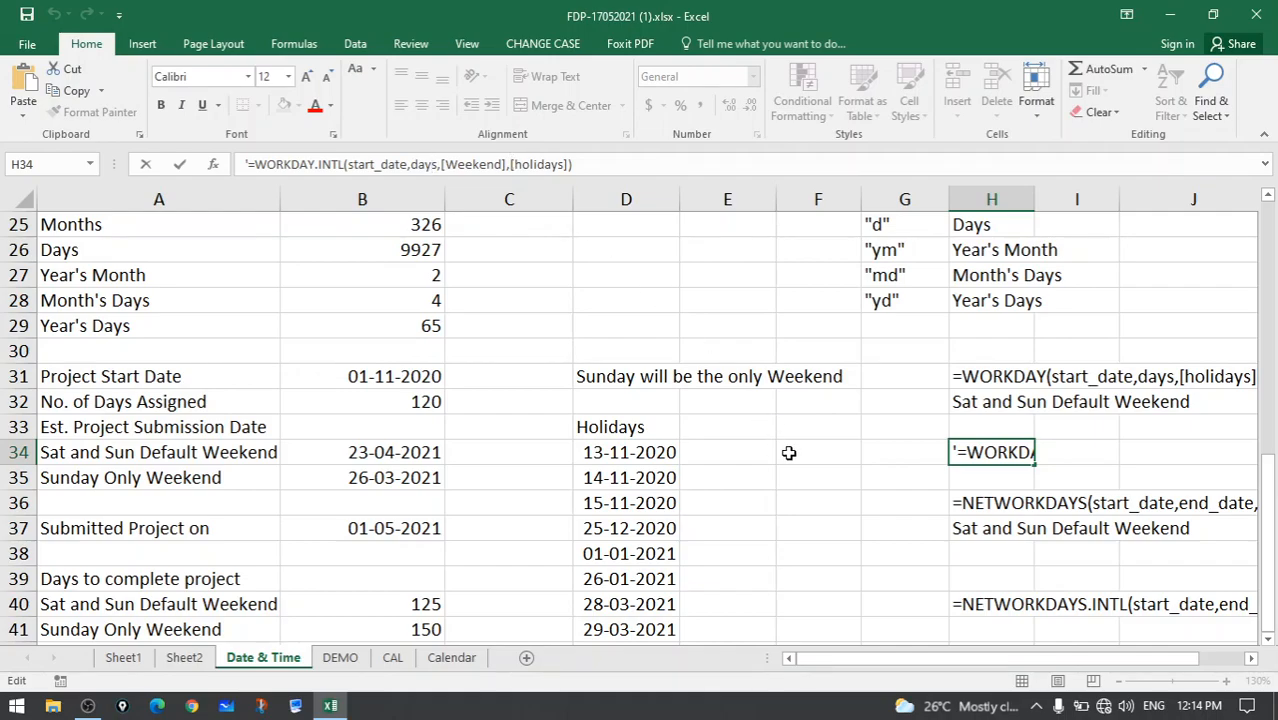
{"action": "key", "text": "ctrl+Return"}
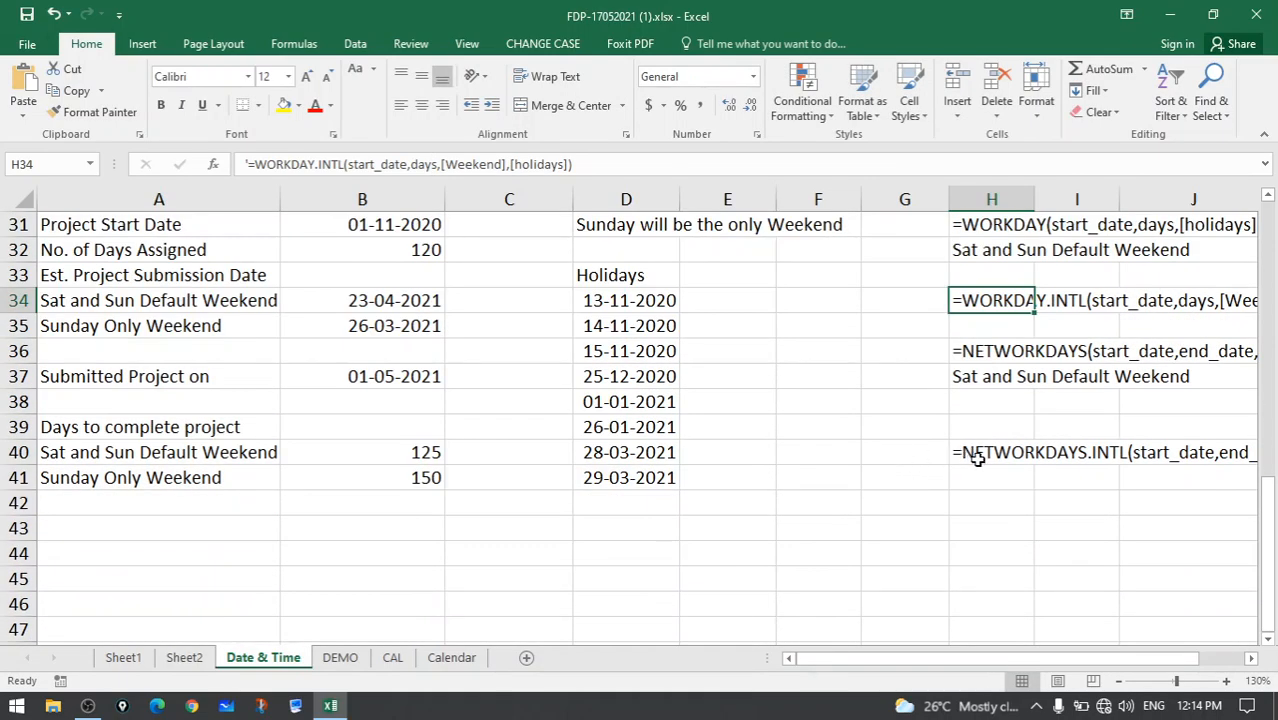
Inspect the NETWORKDAYS formula in B40 and the NETWORKDAYS.INTL formula in B41, leaving both unchanged.
{"action": "left_click", "coordinate": [228, 455]}
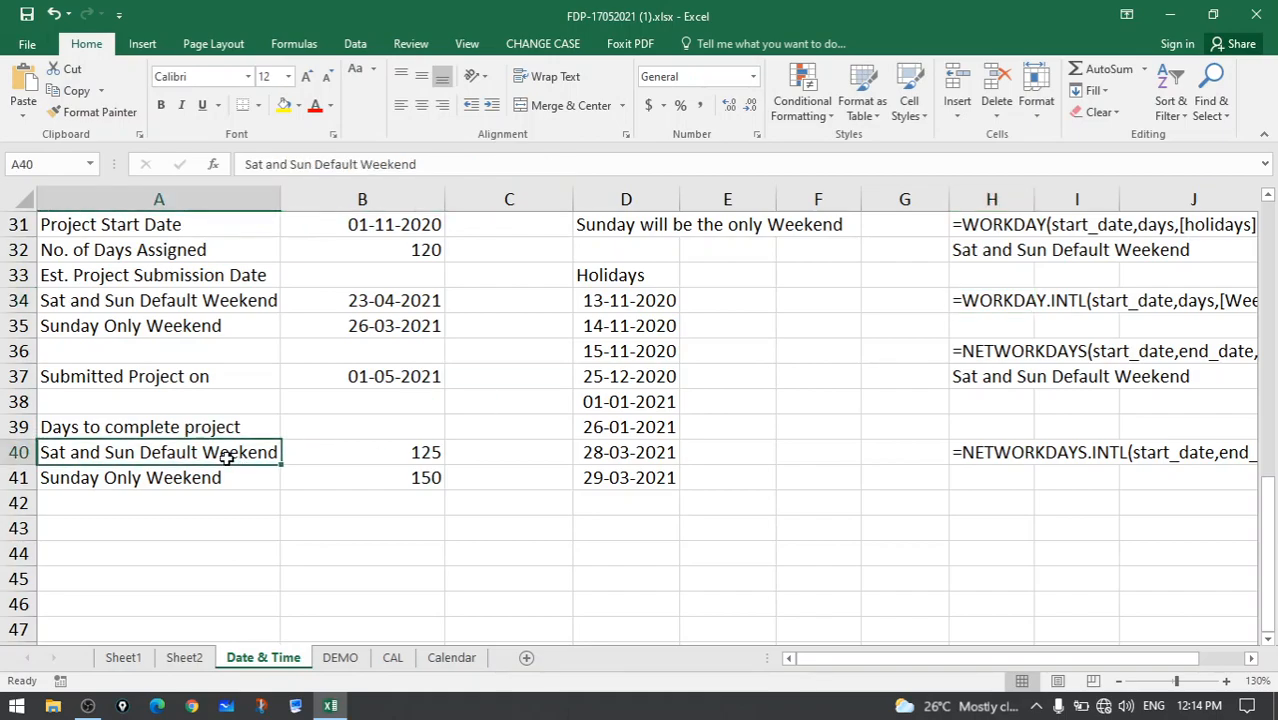
{"action": "double_click", "coordinate": [425, 455]}
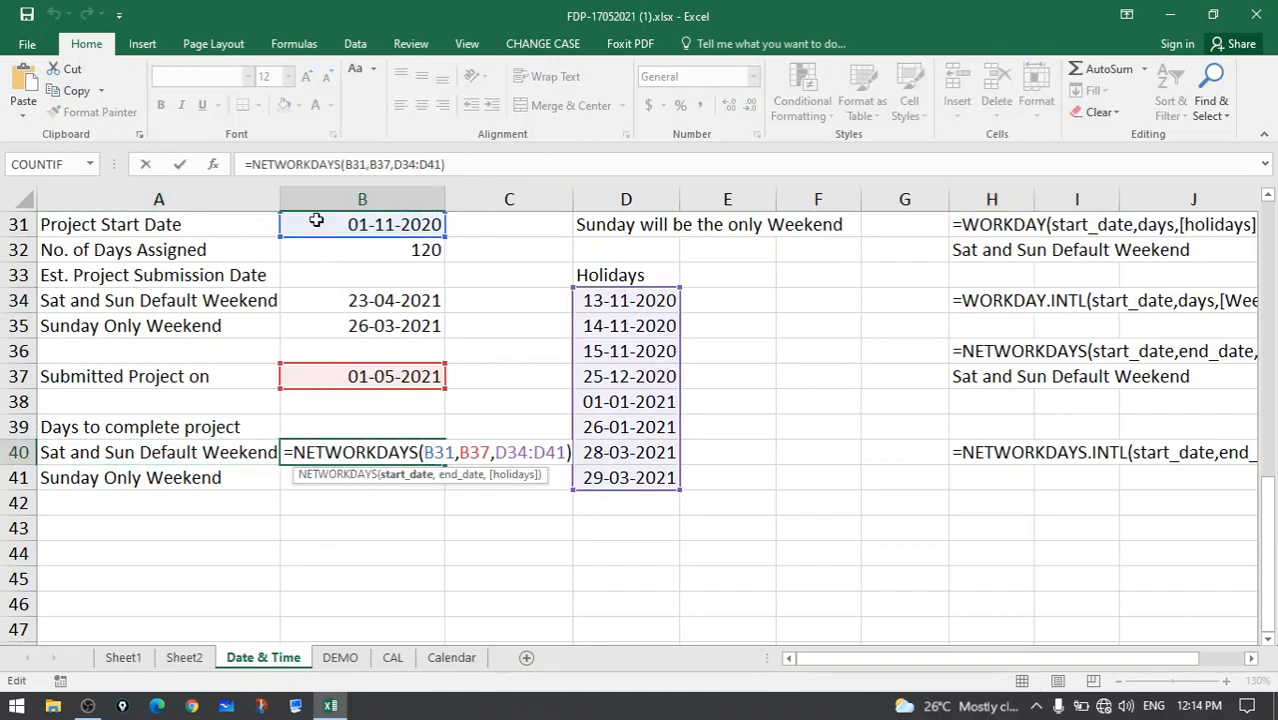
{"action": "key", "text": "Escape"}
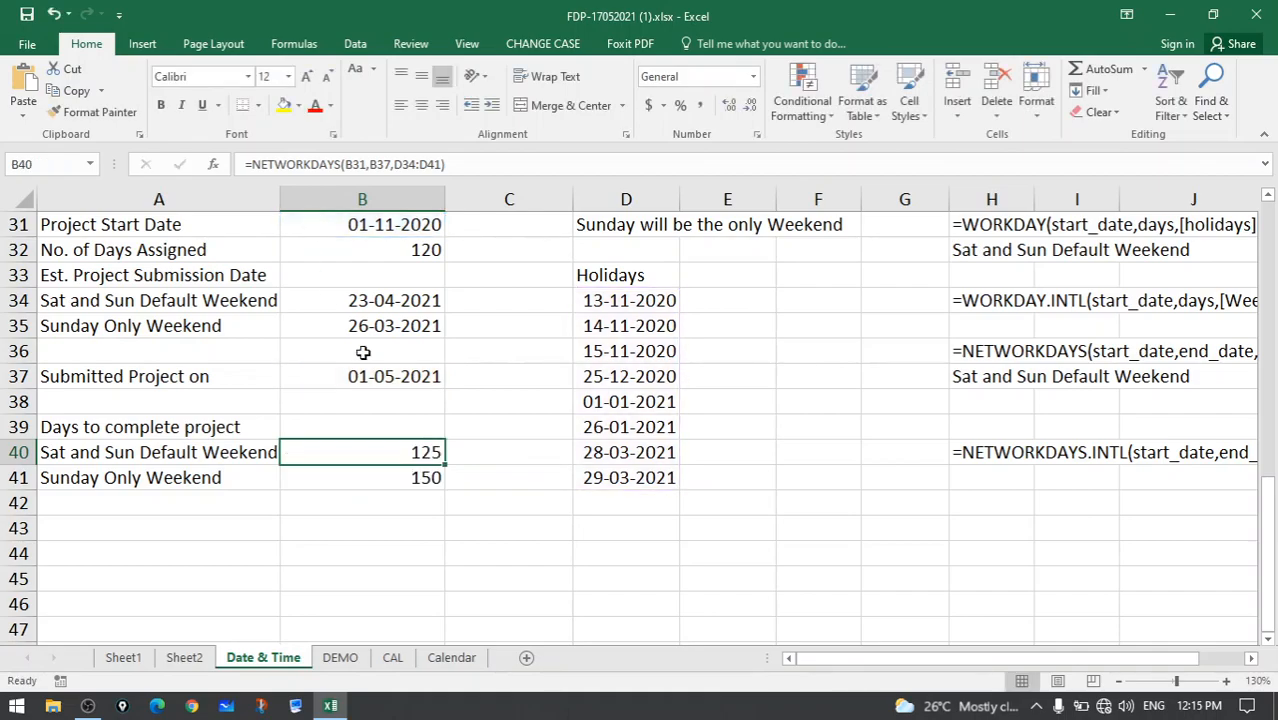
{"action": "left_click", "coordinate": [421, 478]}
{"action": "double_click", "coordinate": [421, 478]}
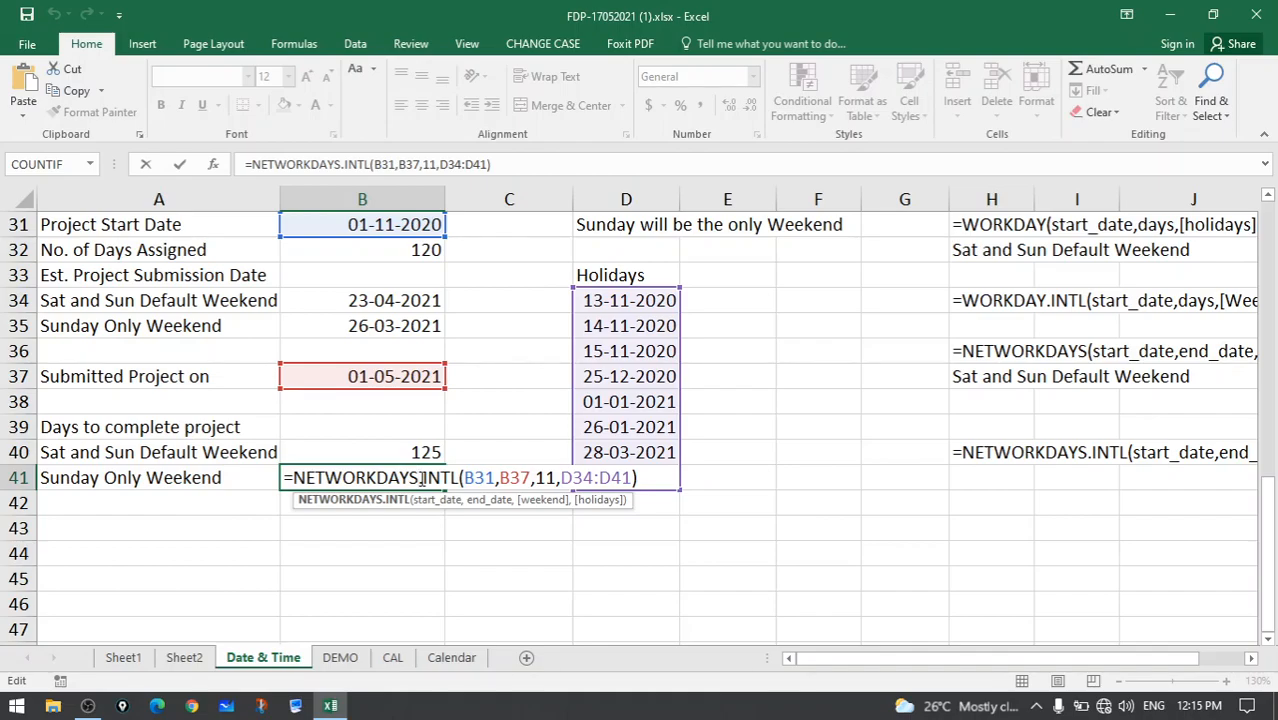
{"action": "key", "text": "Escape"}
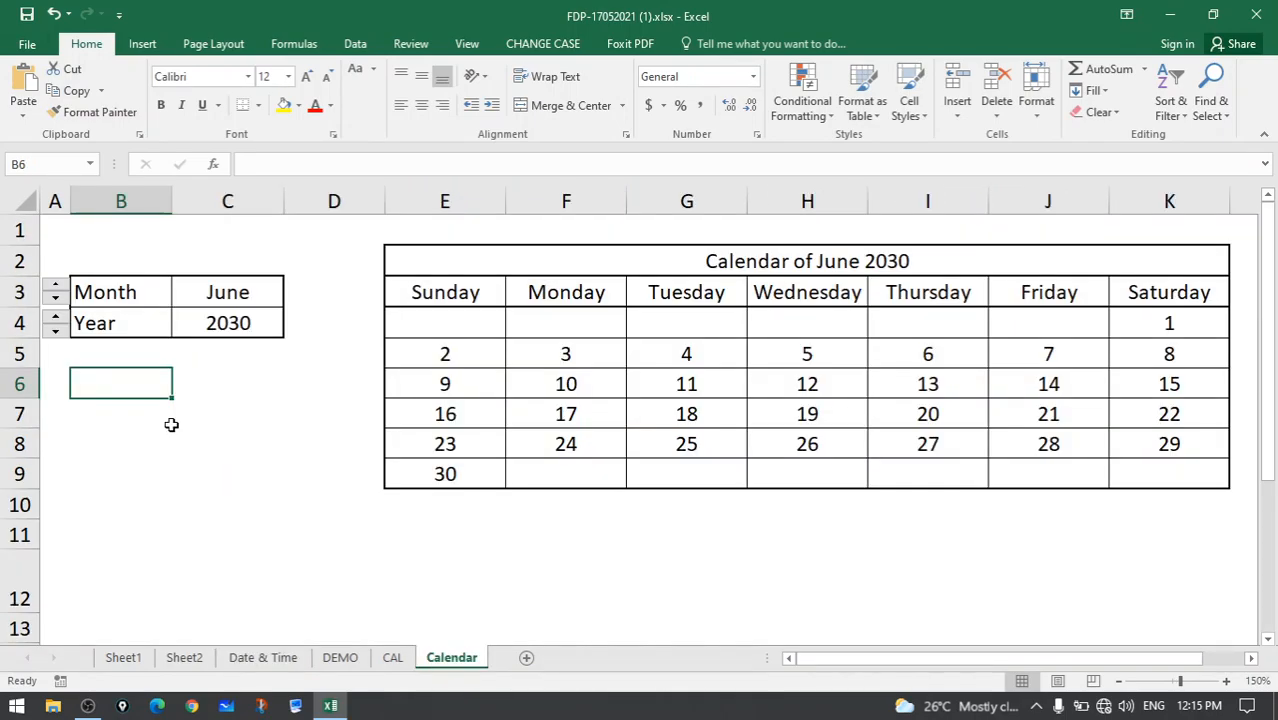
On the Calendar sheet, step the month back and forth with its spinner, ending on September 2030.
{"action": "left_click", "coordinate": [57, 290]}
{"action": "left_click", "coordinate": [57, 299]}
{"action": "left_click", "coordinate": [57, 288]}
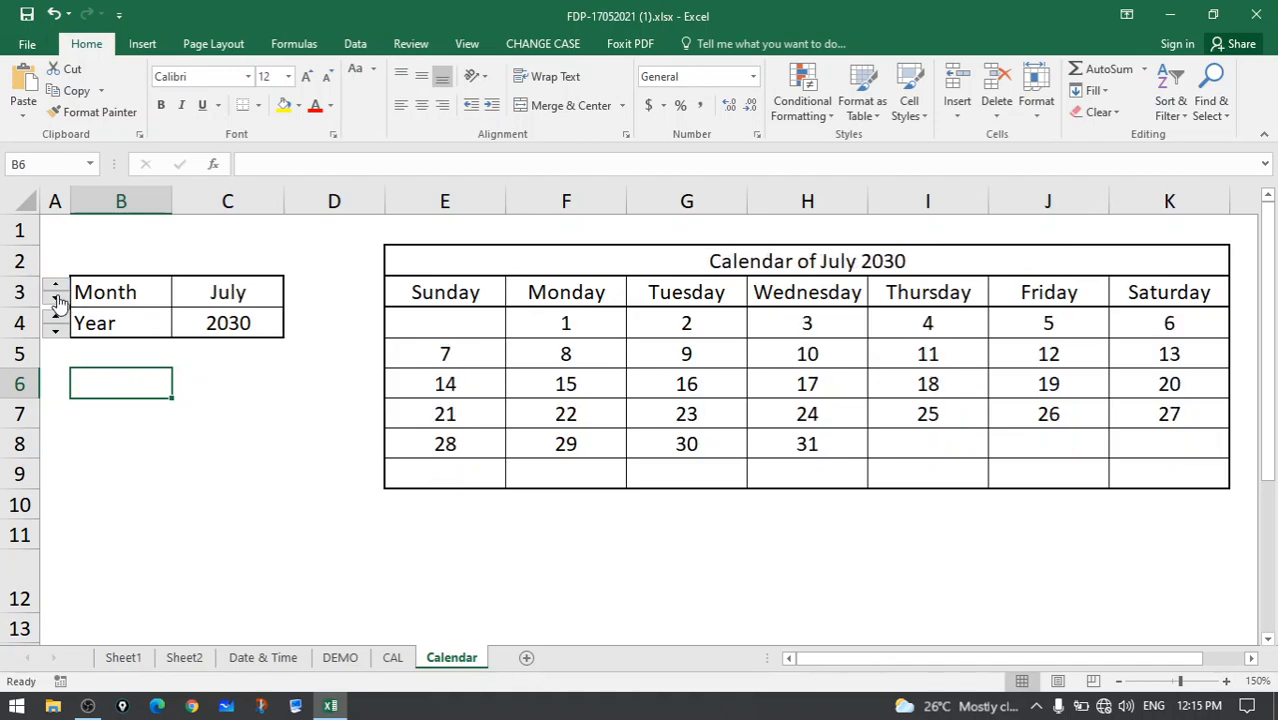
{"action": "left_click", "coordinate": [57, 299]}
{"action": "left_click", "coordinate": [57, 288]}
{"action": "left_click", "coordinate": [57, 288]}
{"action": "left_click", "coordinate": [57, 288]}
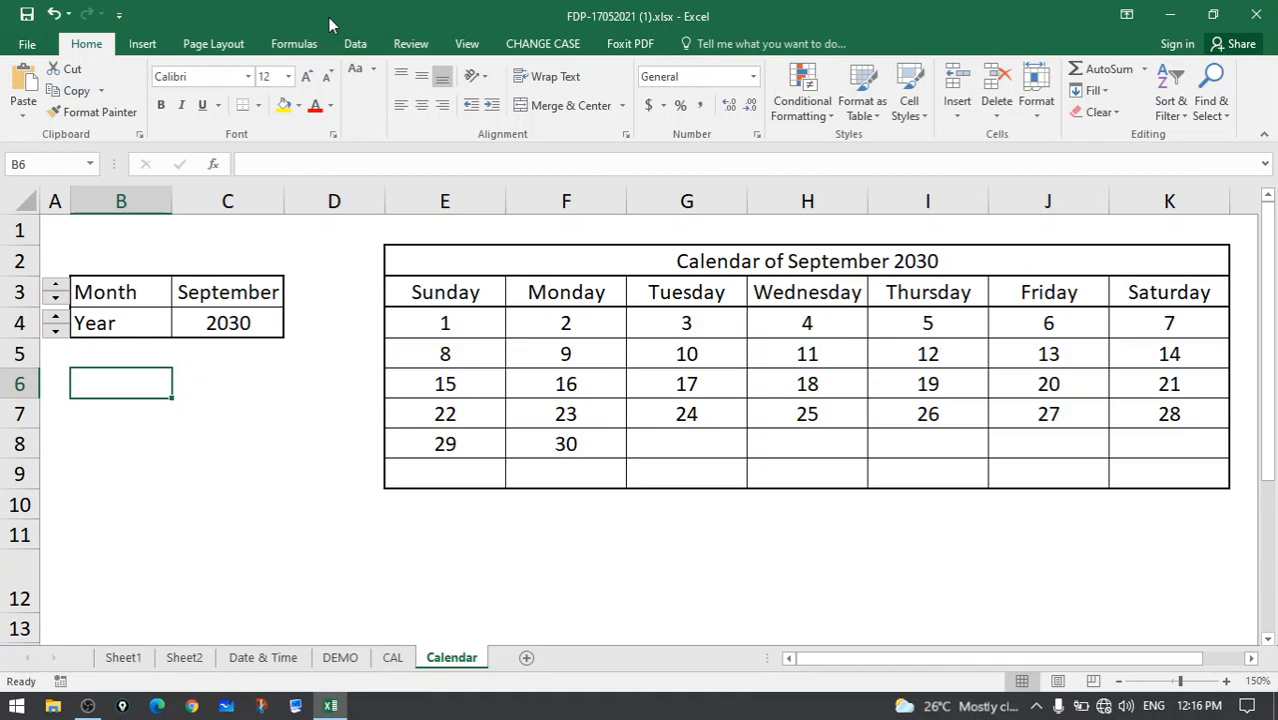
Enable the Developer tab in the ribbon customization options.
{"action": "left_click", "coordinate": [30, 45]}
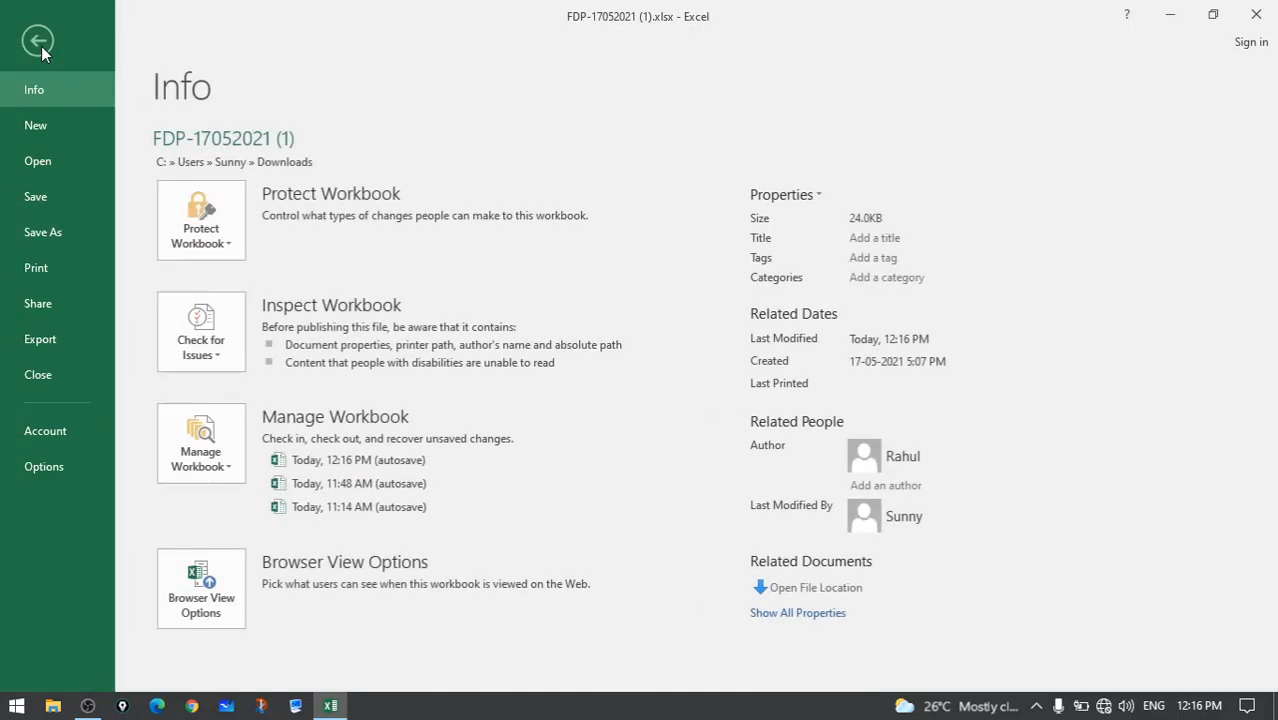
{"action": "left_click", "coordinate": [52, 471]}
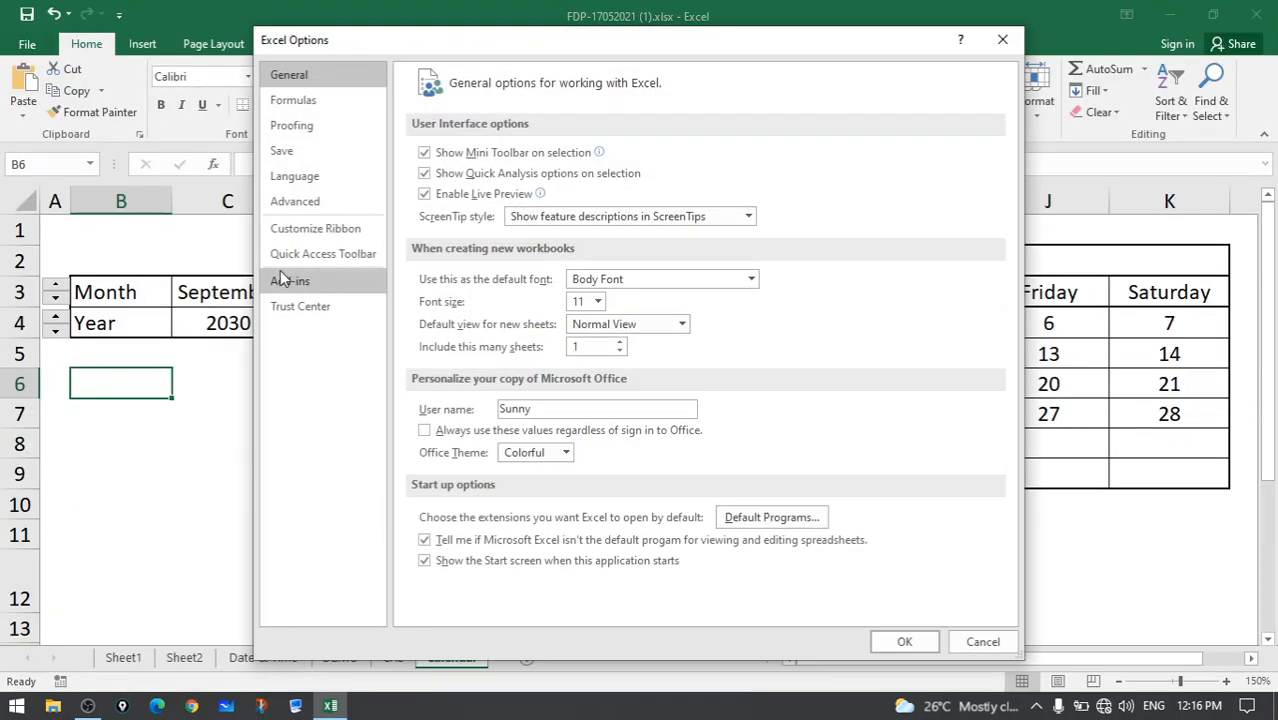
{"action": "left_click", "coordinate": [281, 231]}
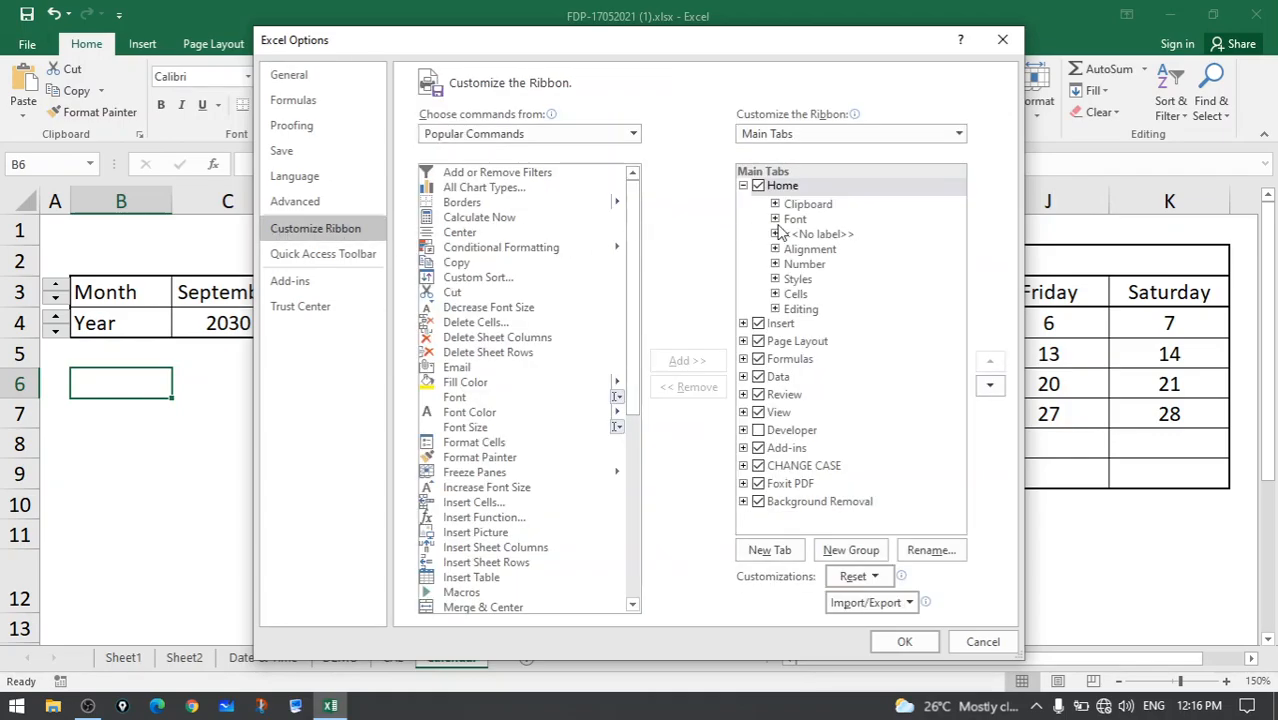
{"action": "left_click", "coordinate": [758, 430]}
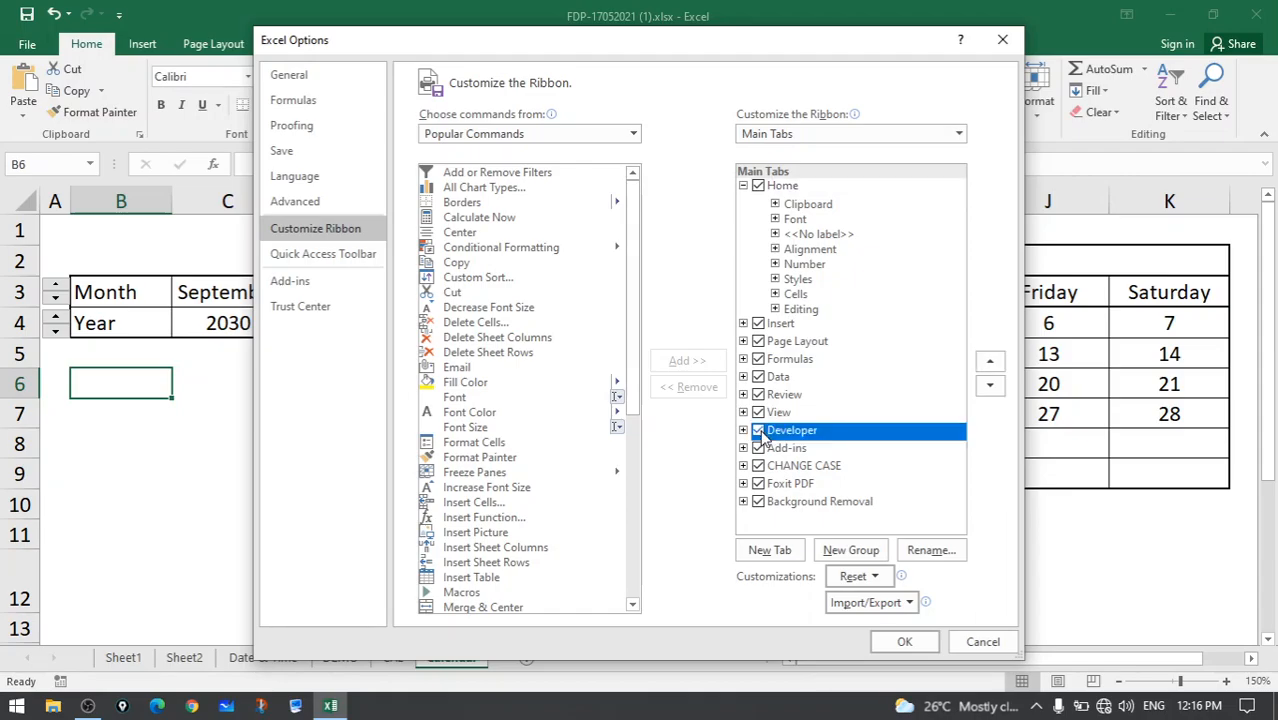
{"action": "left_click", "coordinate": [906, 641]}
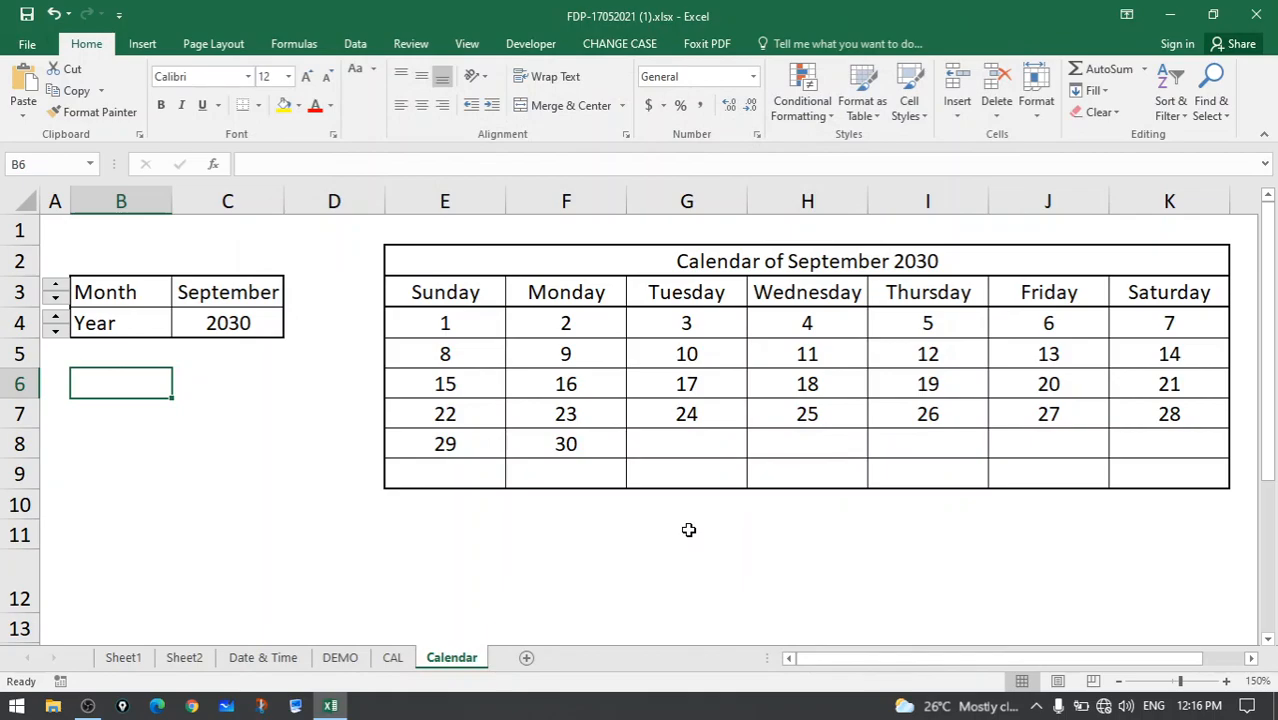
Look through the available Developer form controls and locate the Spin Button.
{"action": "left_click", "coordinate": [531, 44]}
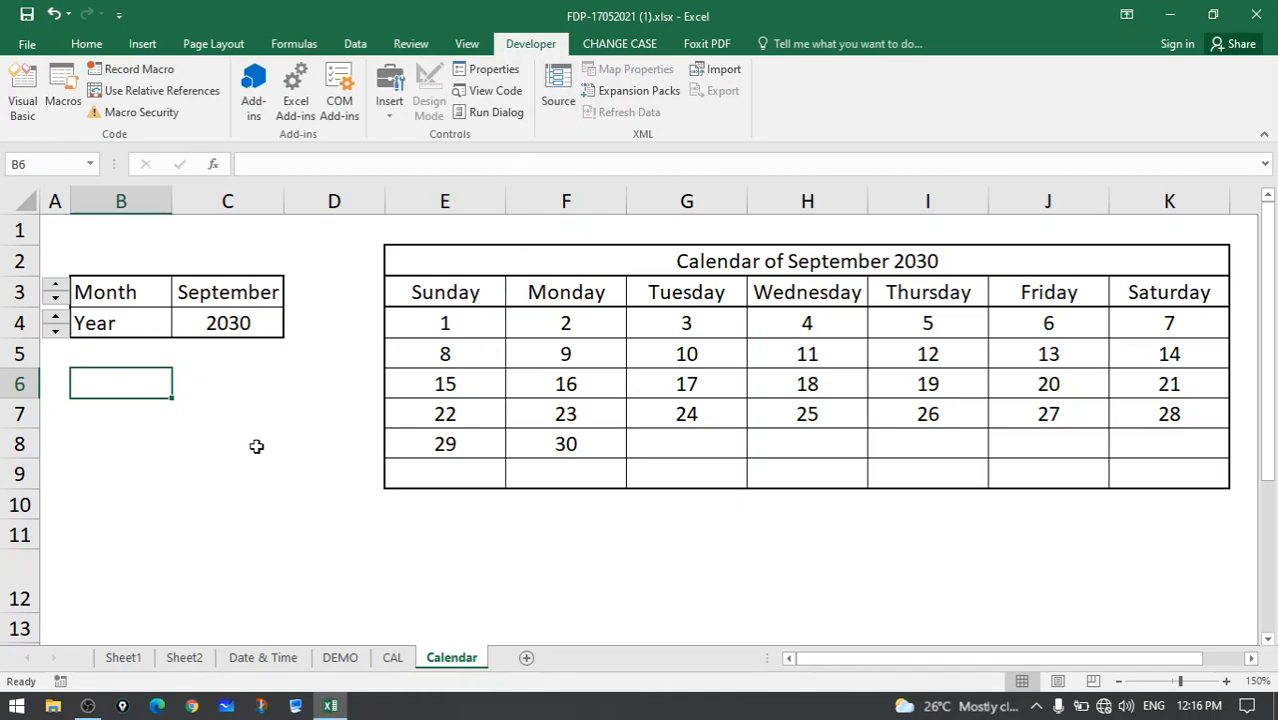
{"action": "left_click", "coordinate": [394, 111]}
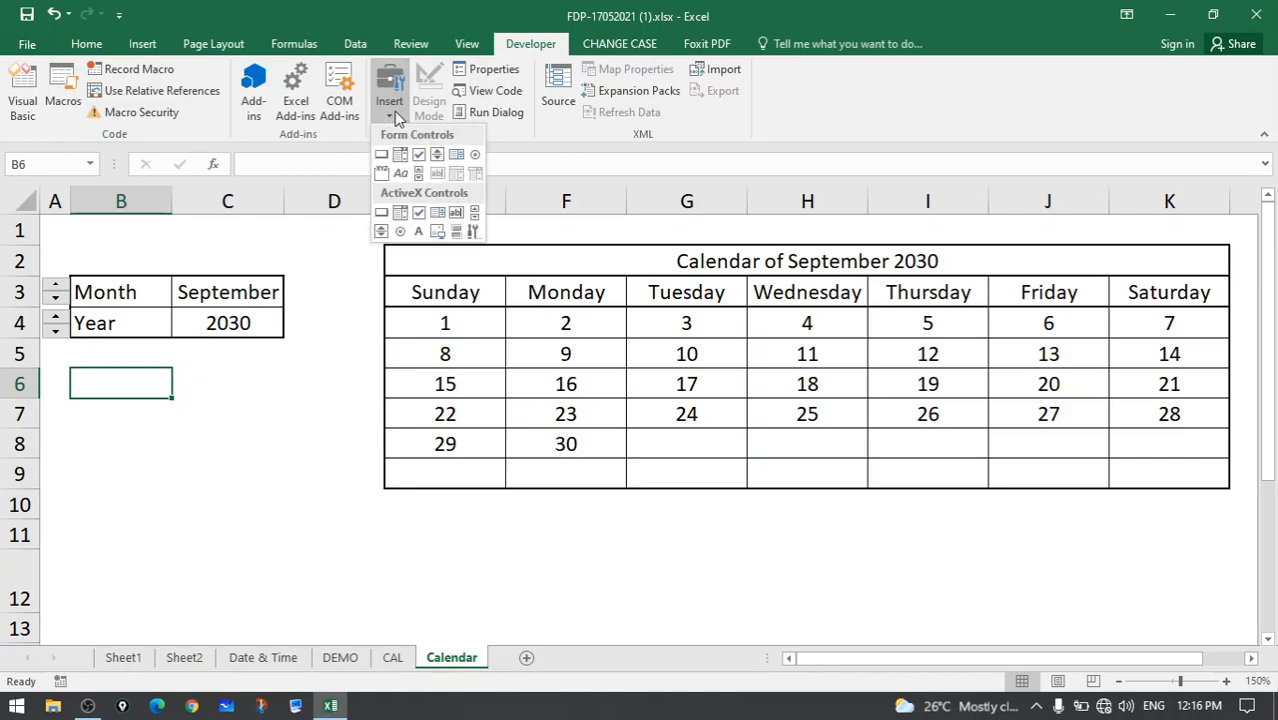
{"action": "left_click", "coordinate": [436, 155]}
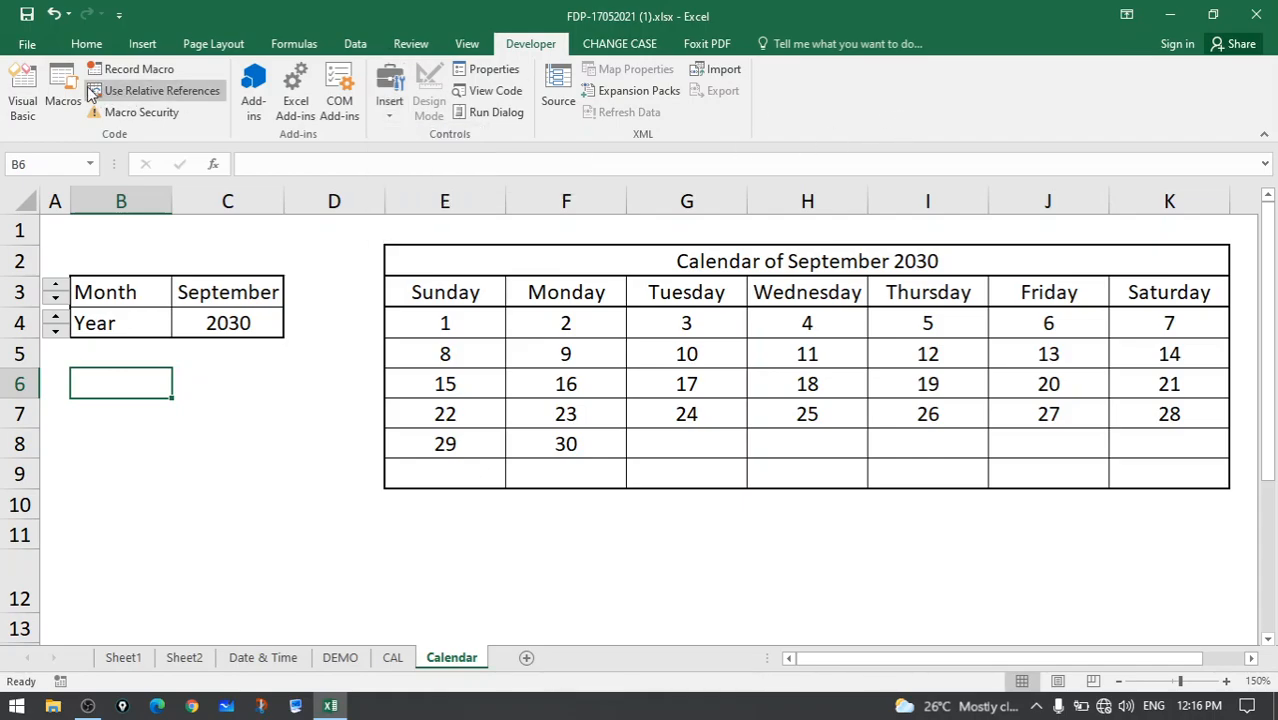
Recheck where the Developer tab is enabled in the ribbon customization options, leaving the settings unchanged.
{"action": "left_click", "coordinate": [43, 50]}
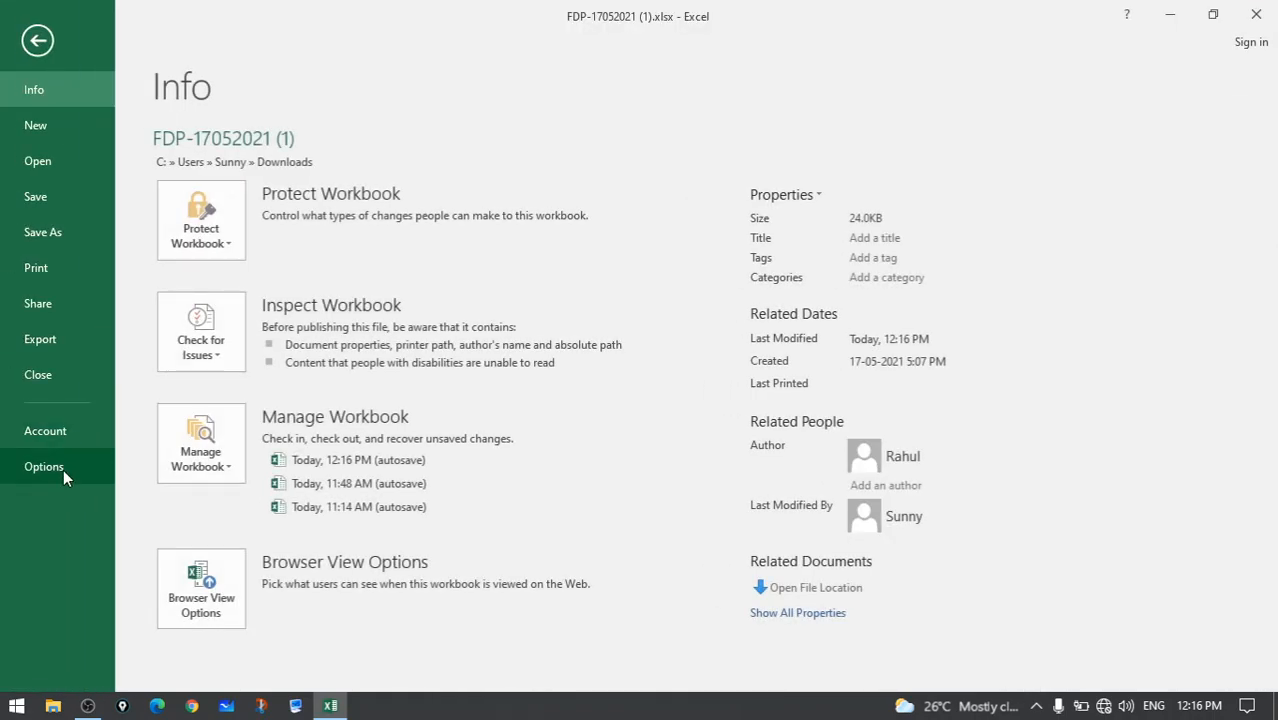
{"action": "left_click", "coordinate": [63, 469]}
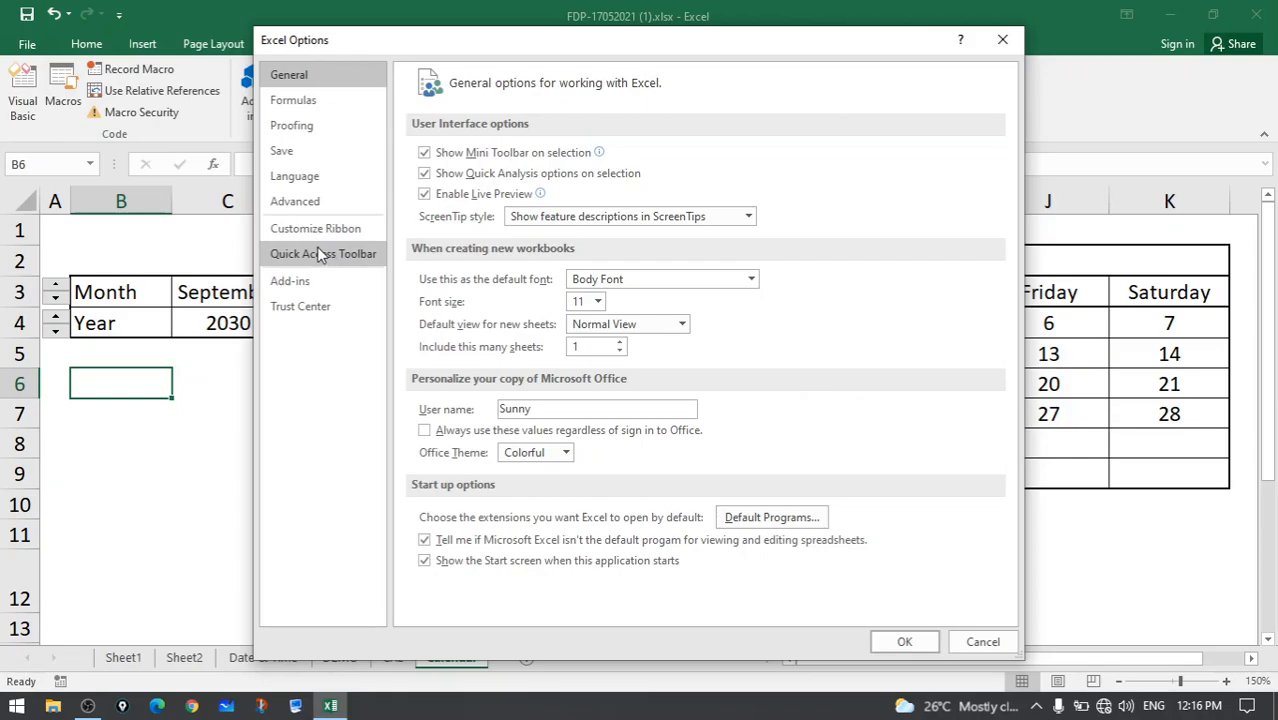
{"action": "left_click", "coordinate": [316, 230]}
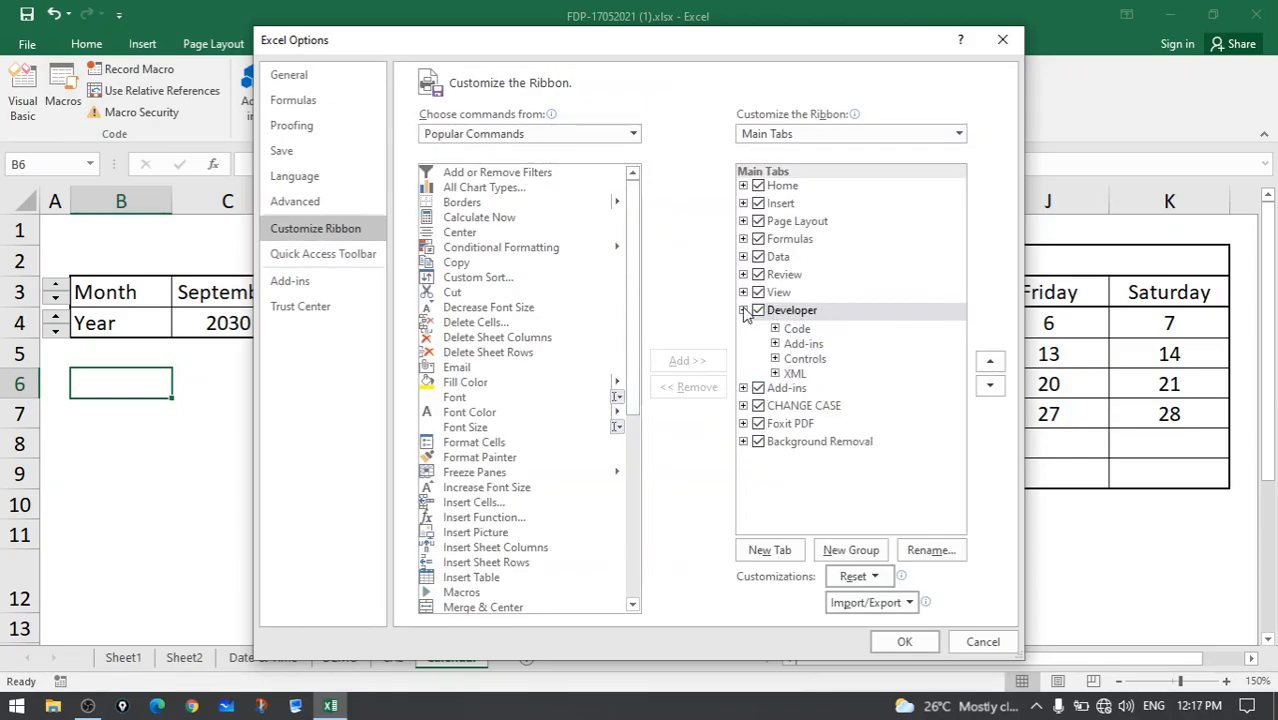
{"action": "left_click", "coordinate": [982, 641]}
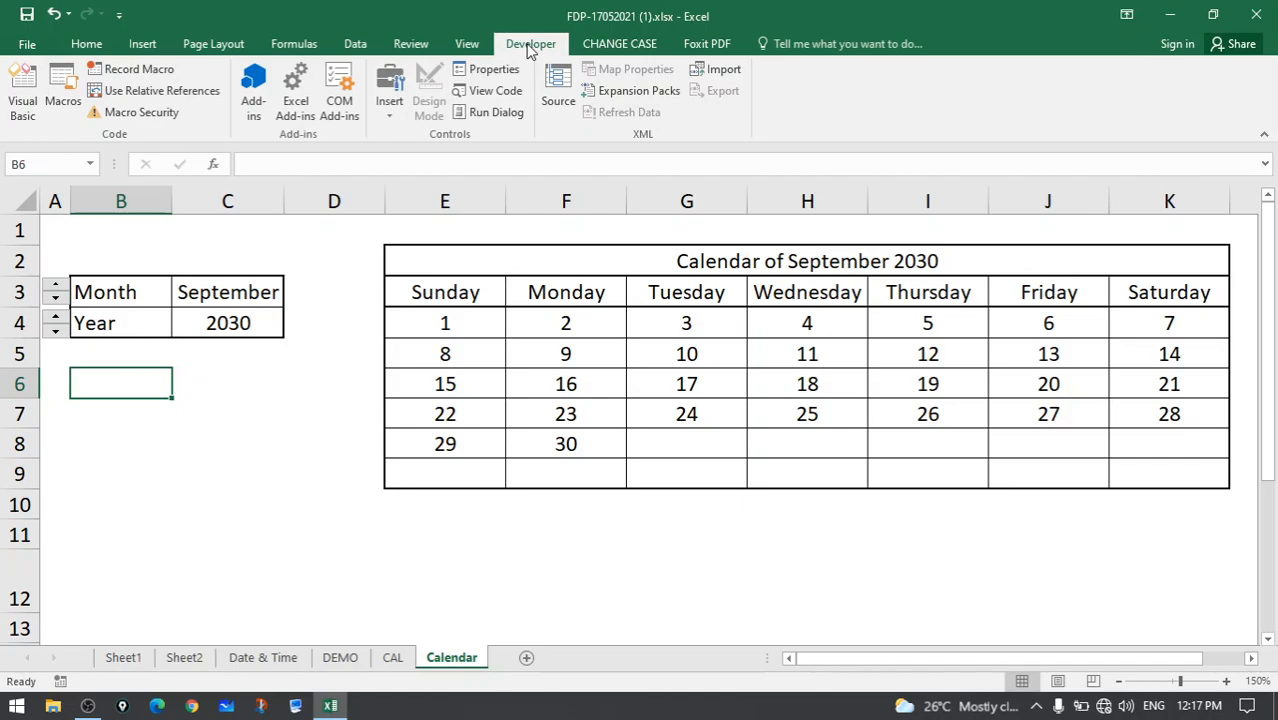
Insert a small Spin Button form control over cell B6 on the Calendar sheet.
{"action": "left_click", "coordinate": [389, 104]}
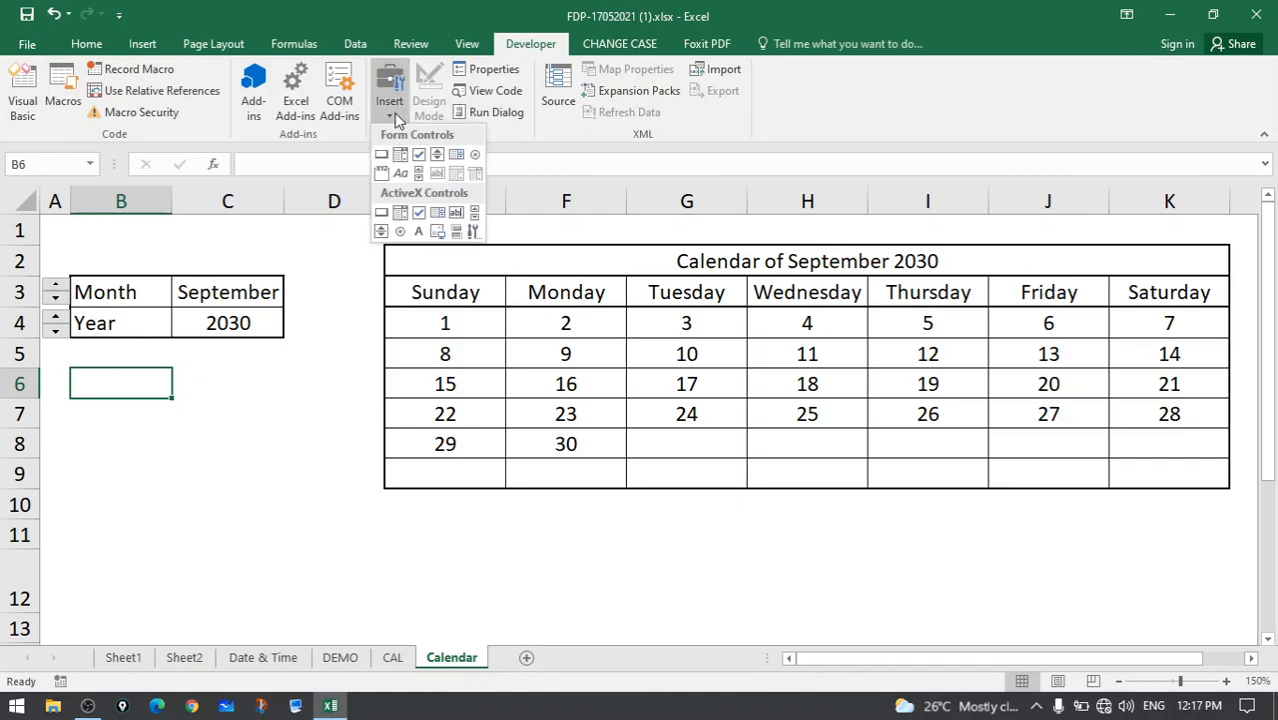
{"action": "left_click", "coordinate": [437, 156]}
{"action": "left_click_drag", "start_coordinate": [104, 370], "coordinate": [140, 401]}
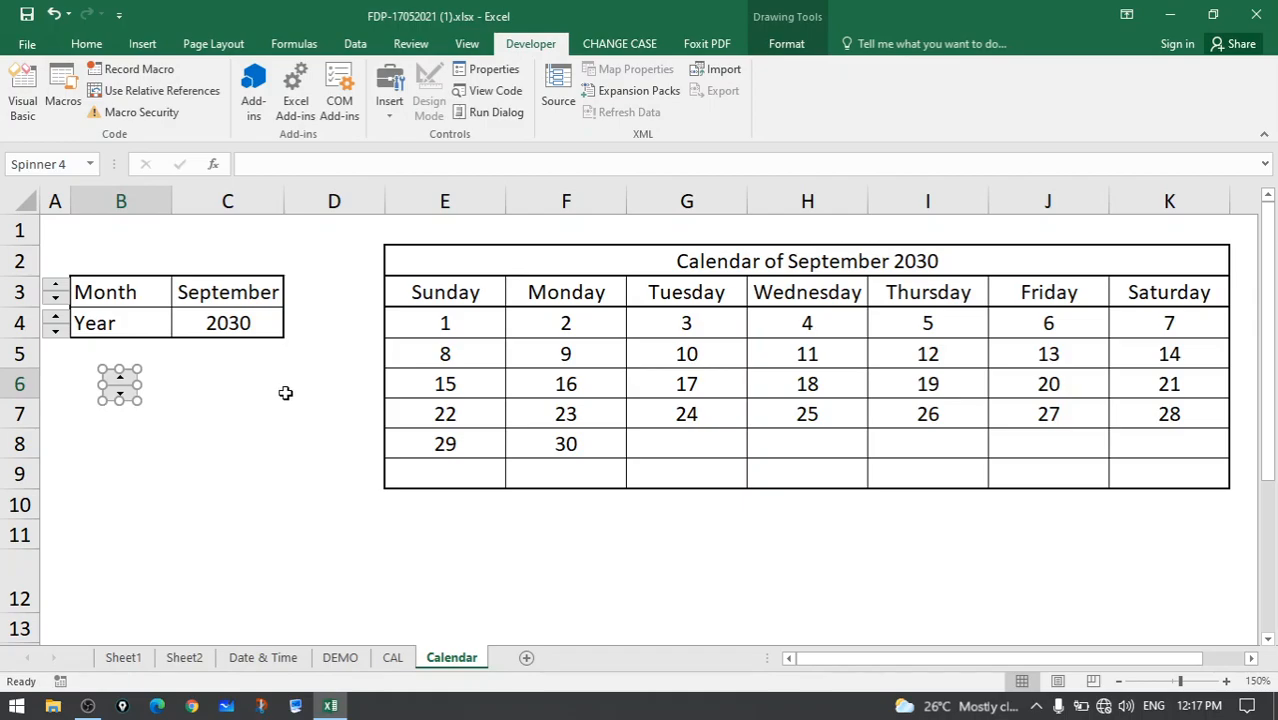
{"action": "left_click", "coordinate": [286, 393]}
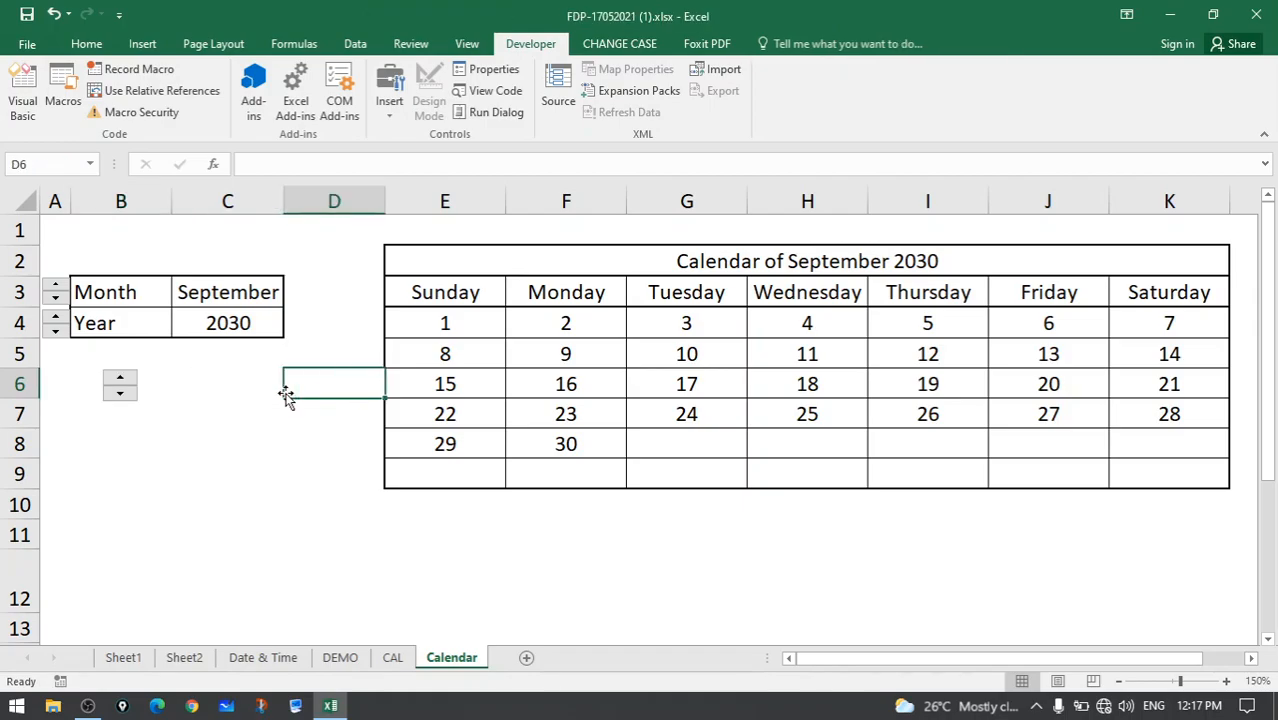
Enlarge the new spin button and move it across columns A and B in rows 7 and 8.
{"action": "left_click", "coordinate": [122, 392]}
{"action": "right_click", "coordinate": [115, 383]}
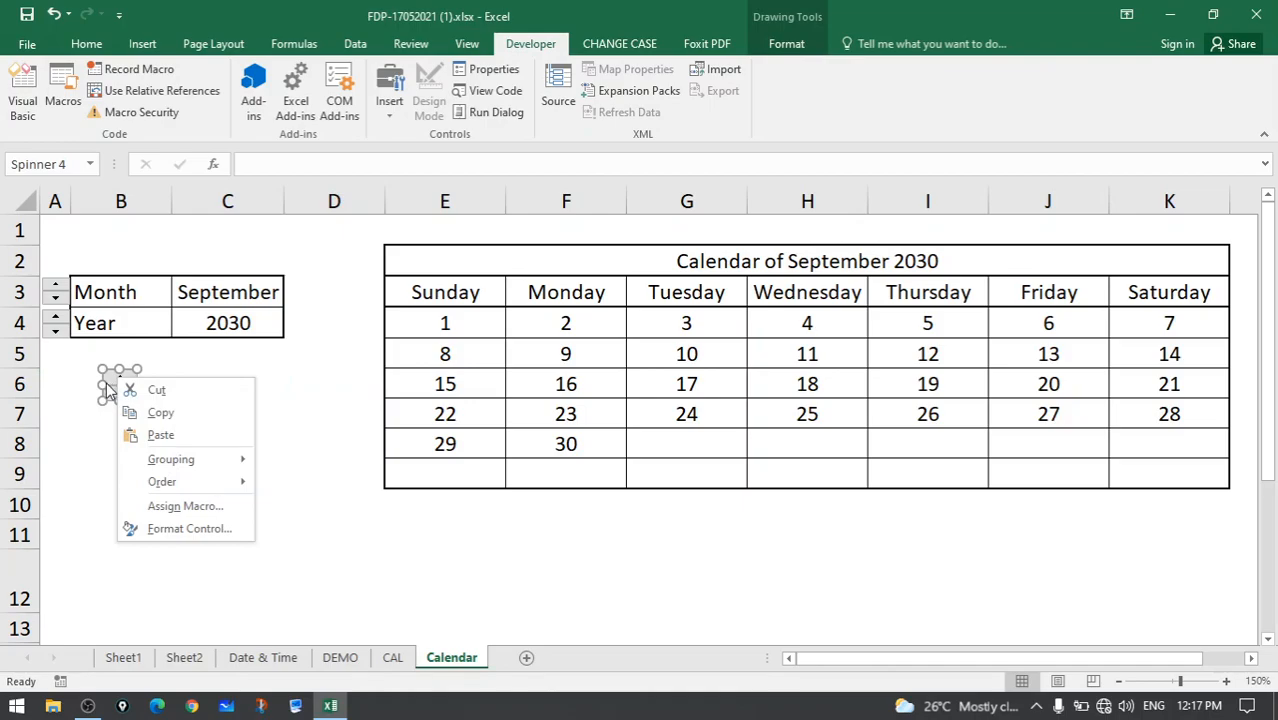
{"action": "key", "text": "Escape"}
{"action": "left_click_drag", "start_coordinate": [101, 370], "coordinate": [78, 423]}
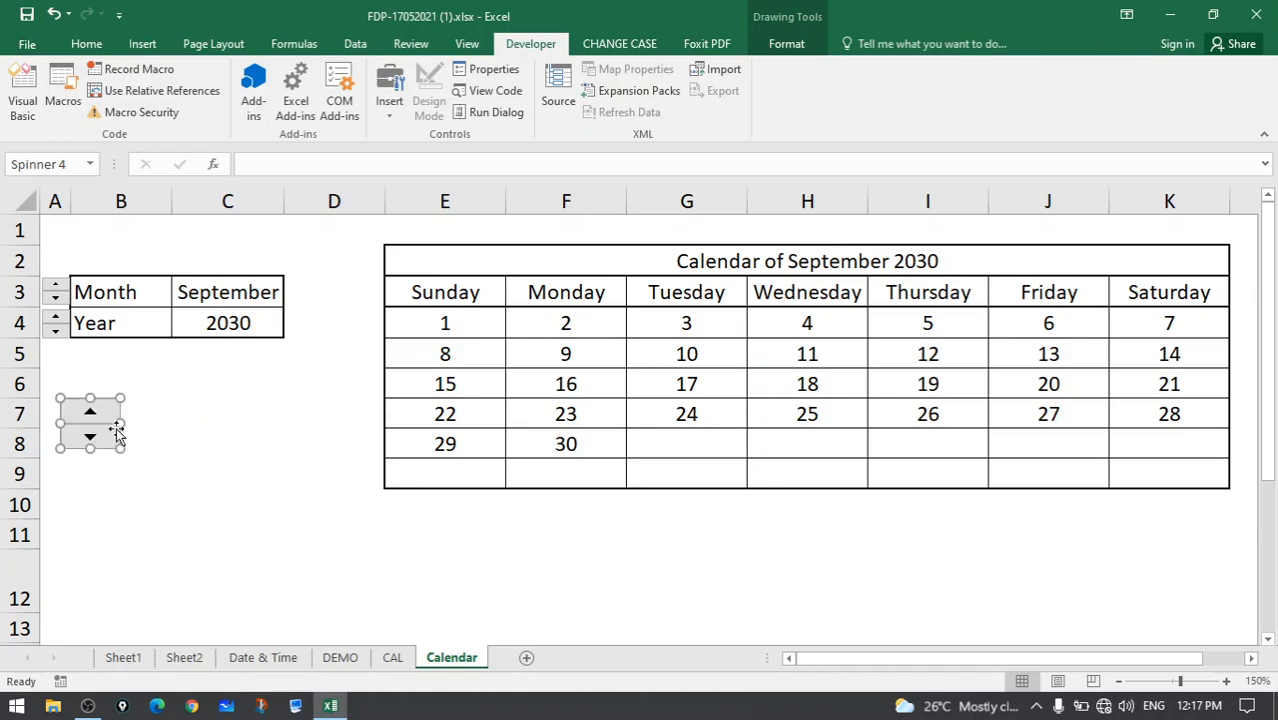
{"action": "left_click", "coordinate": [280, 420]}
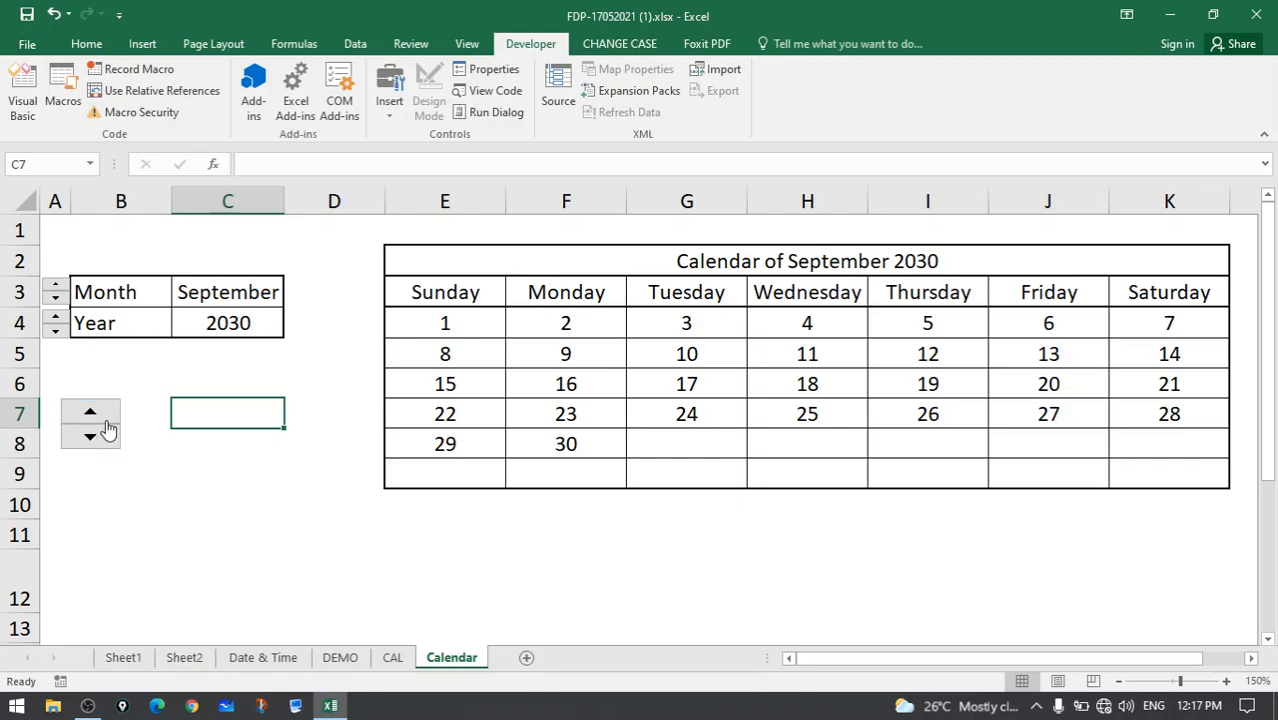
Try both arrows of the new spin button, and delete the control from the Calendar sheet.
{"action": "left_click", "coordinate": [111, 441]}
{"action": "left_click", "coordinate": [114, 444]}
{"action": "left_click", "coordinate": [112, 420]}
{"action": "right_click", "coordinate": [108, 437]}
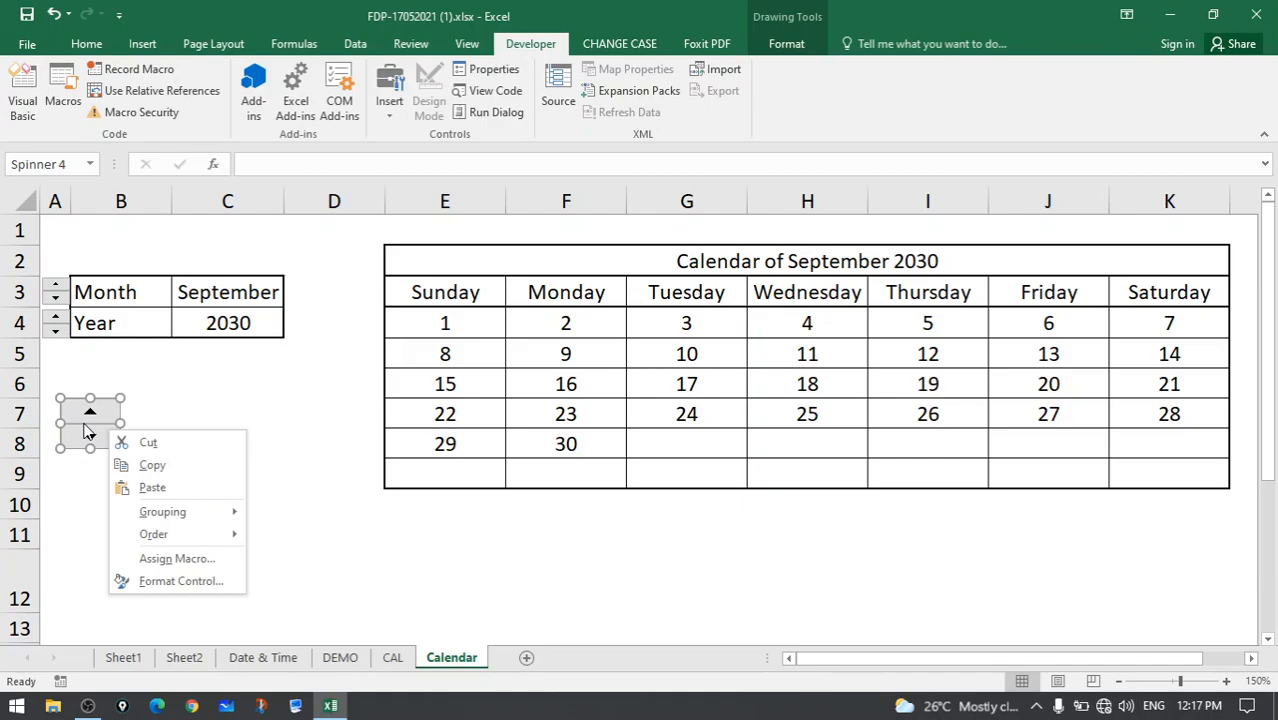
{"action": "key", "text": "Escape"}
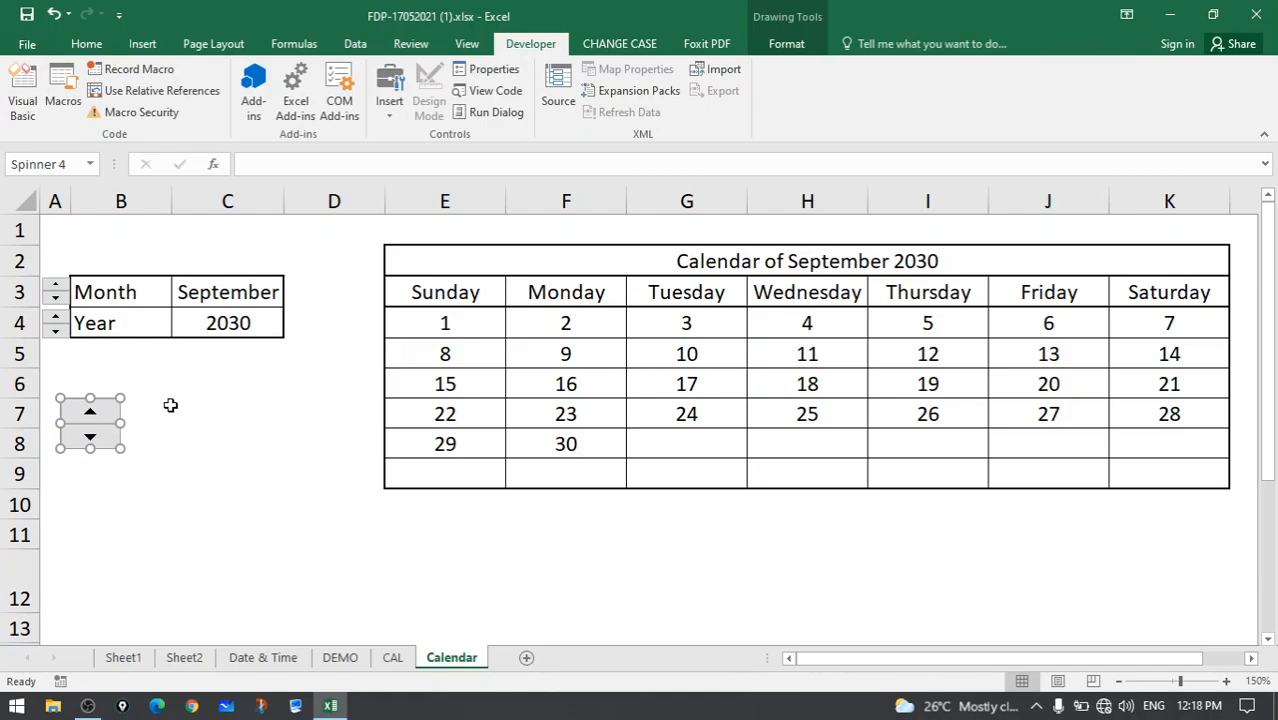
{"action": "left_click", "coordinate": [173, 406]}
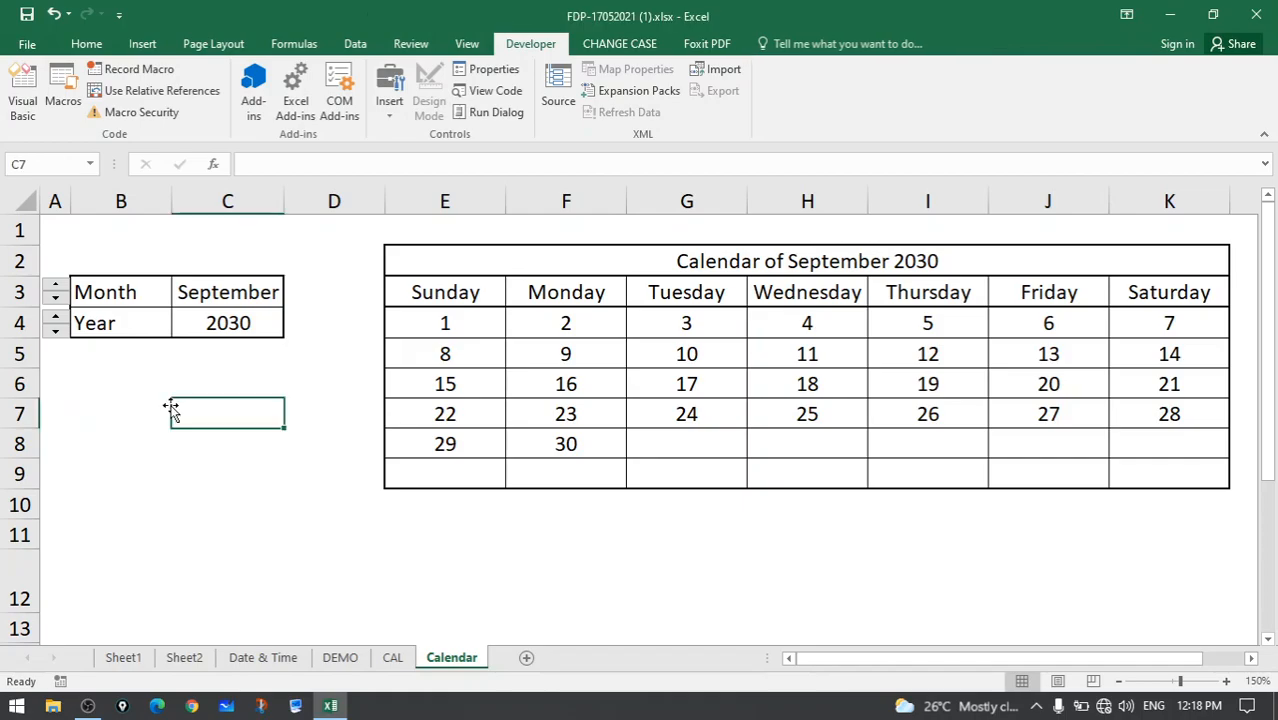
Insert a small Spin Button form control over cell A2 on the CAL sheet.
{"action": "left_click", "coordinate": [392, 662]}
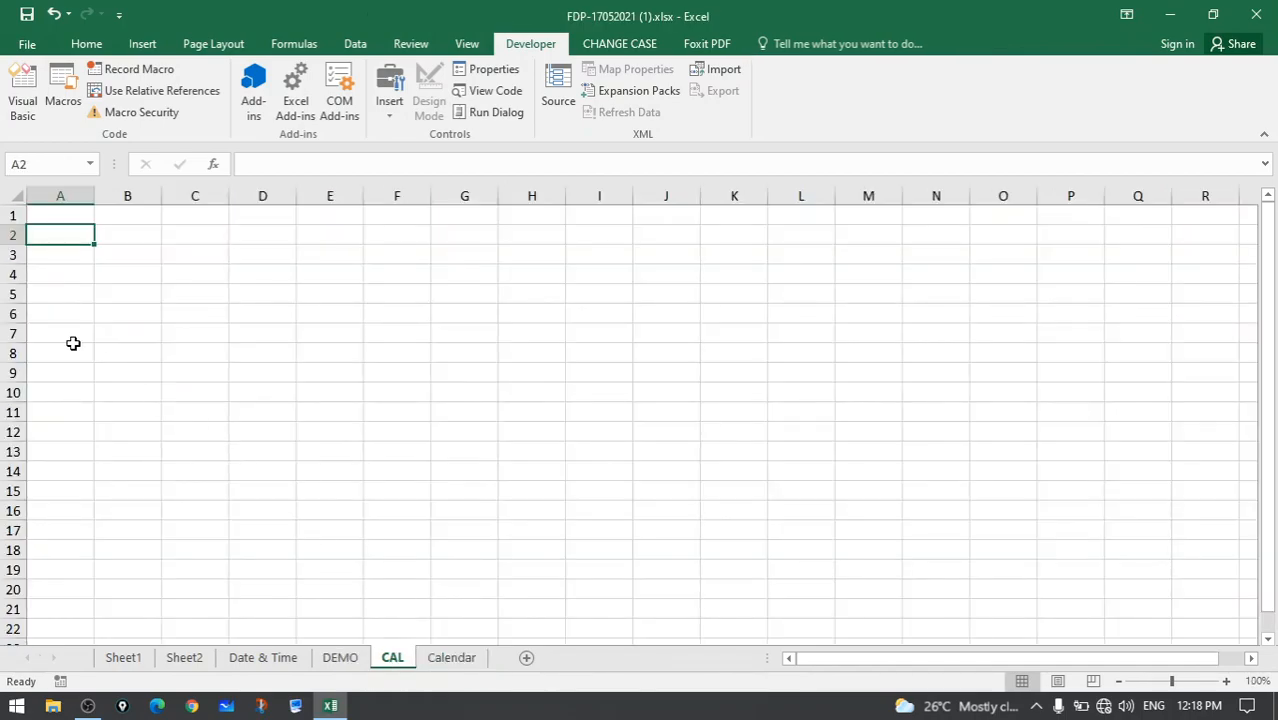
{"action": "left_click", "coordinate": [389, 104]}
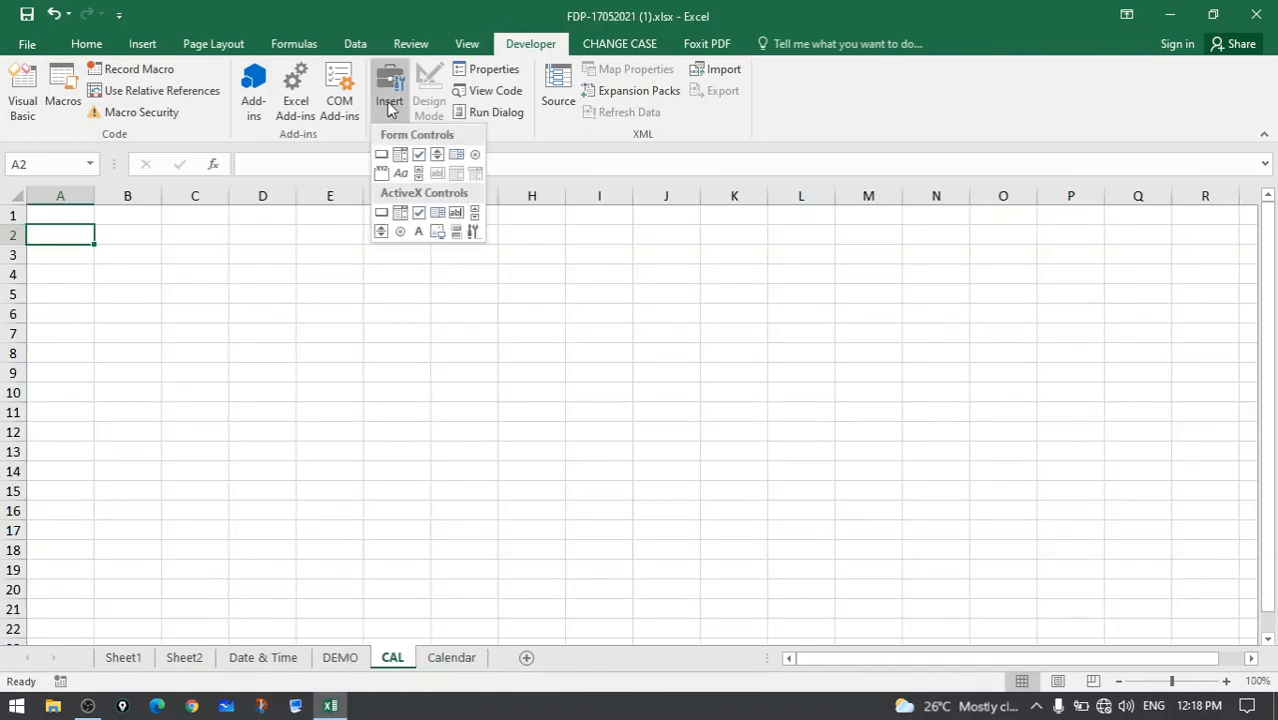
{"action": "left_click", "coordinate": [438, 155]}
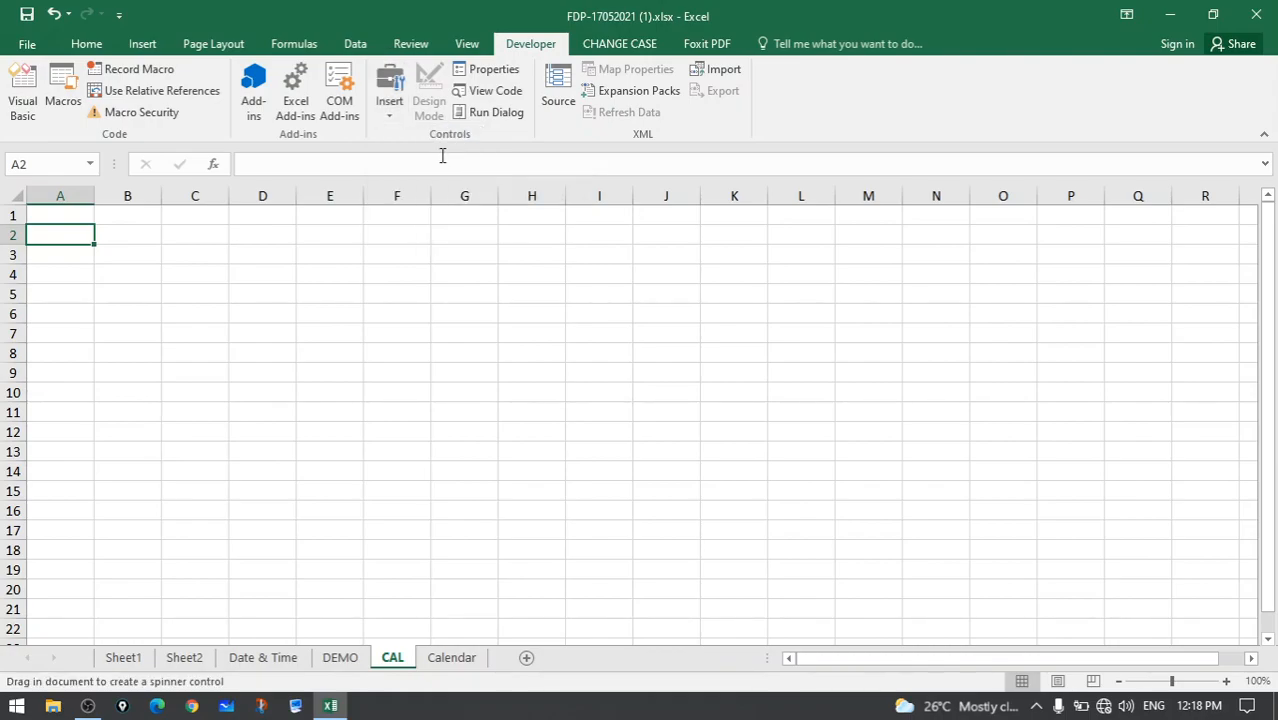
{"action": "left_click_drag", "start_coordinate": [41, 225], "coordinate": [75, 249]}
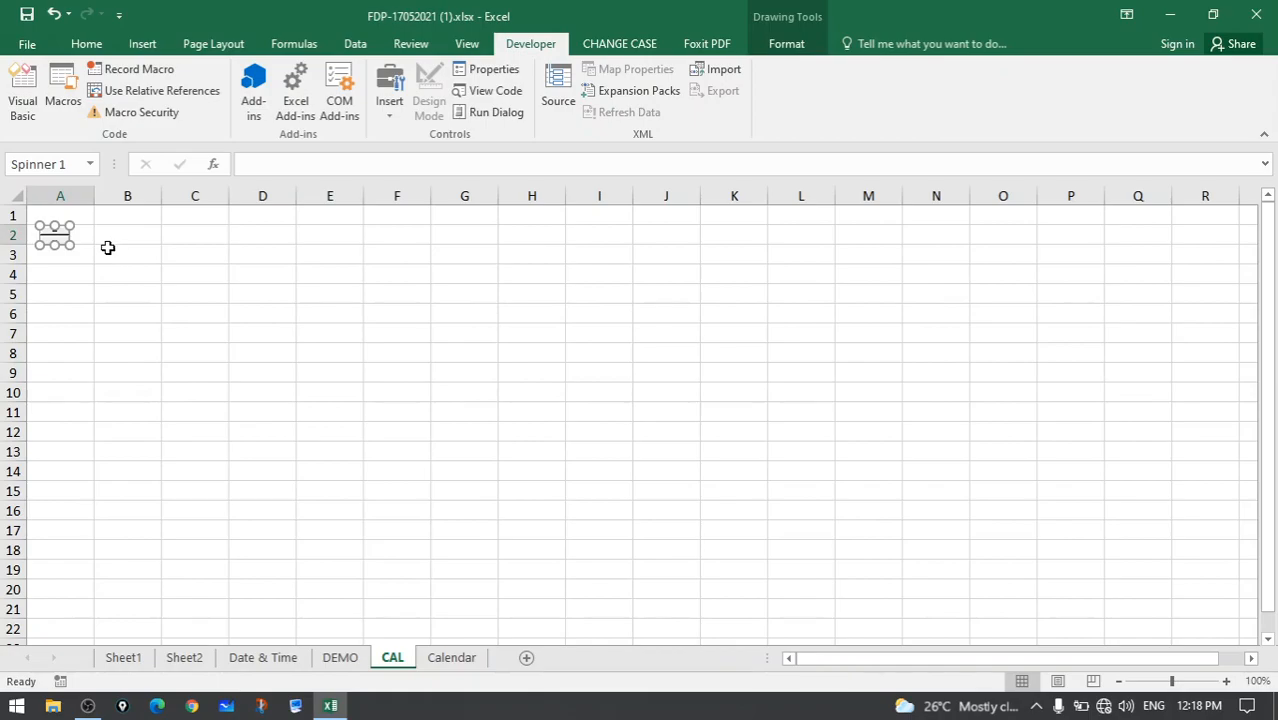
{"action": "left_click", "coordinate": [100, 240]}
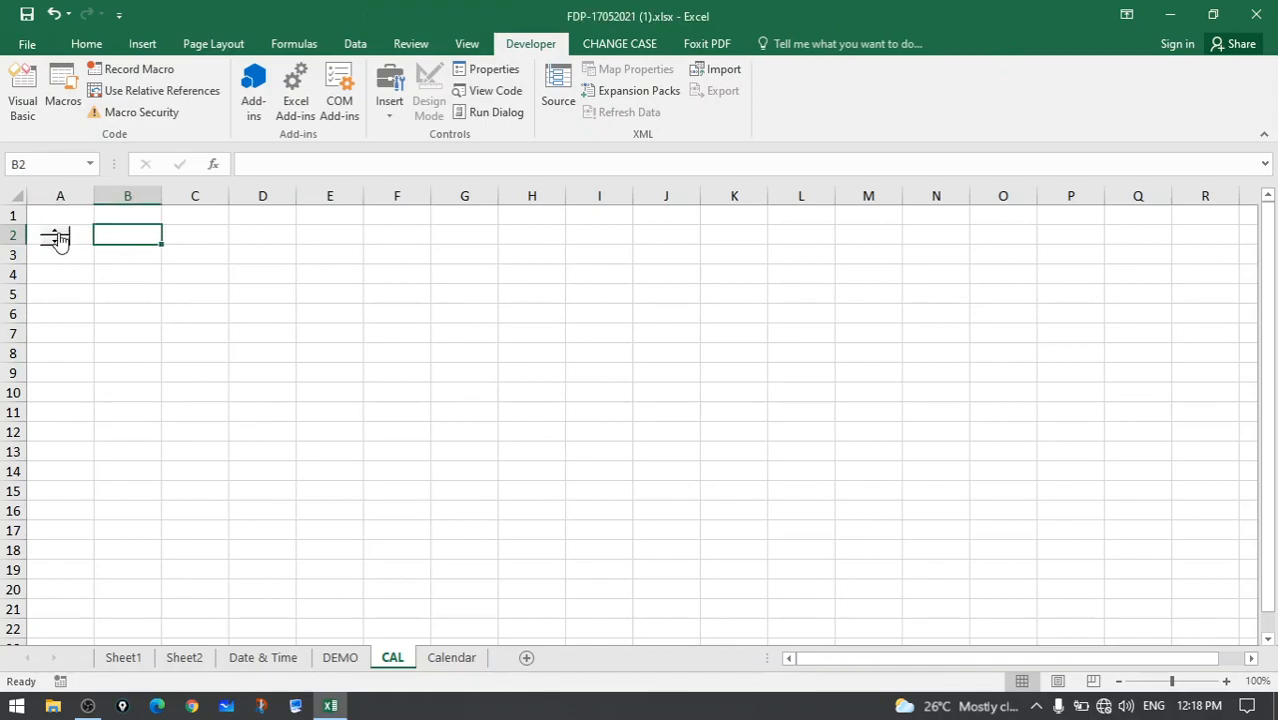
Open the new spin button's control settings and set its minimum value to 1.
{"action": "right_click", "coordinate": [60, 235]}
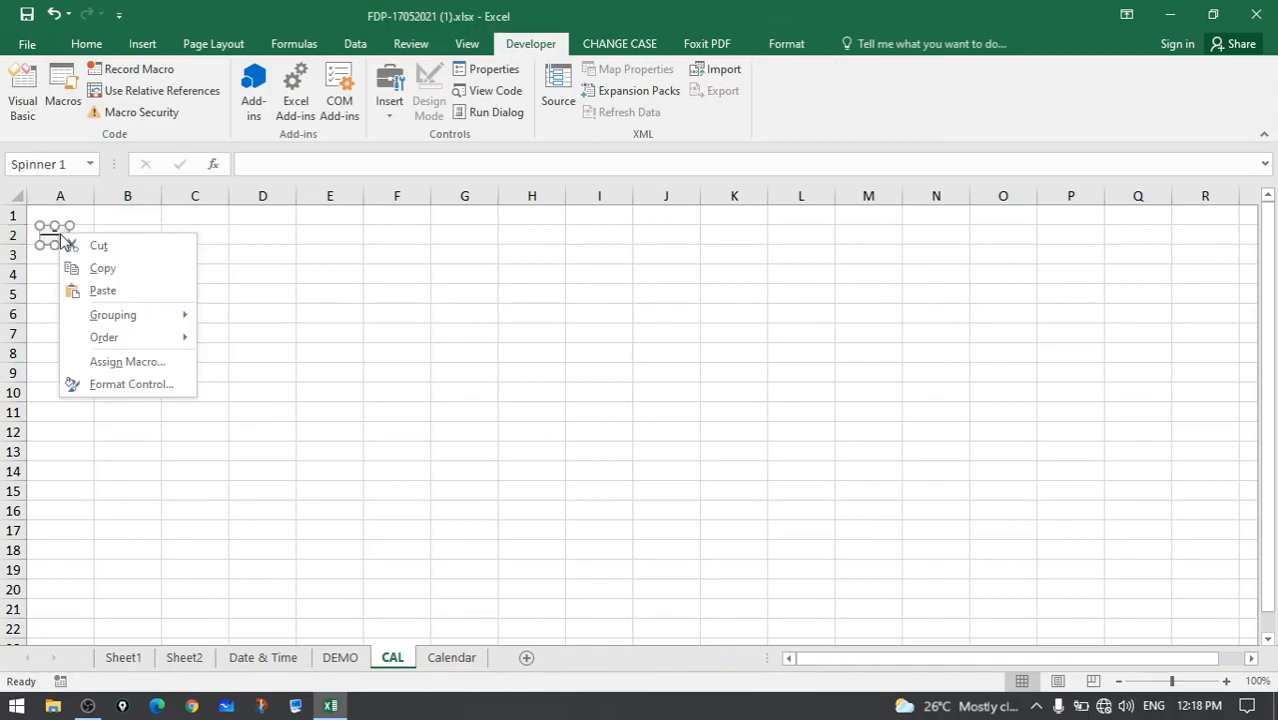
{"action": "left_click", "coordinate": [128, 385]}
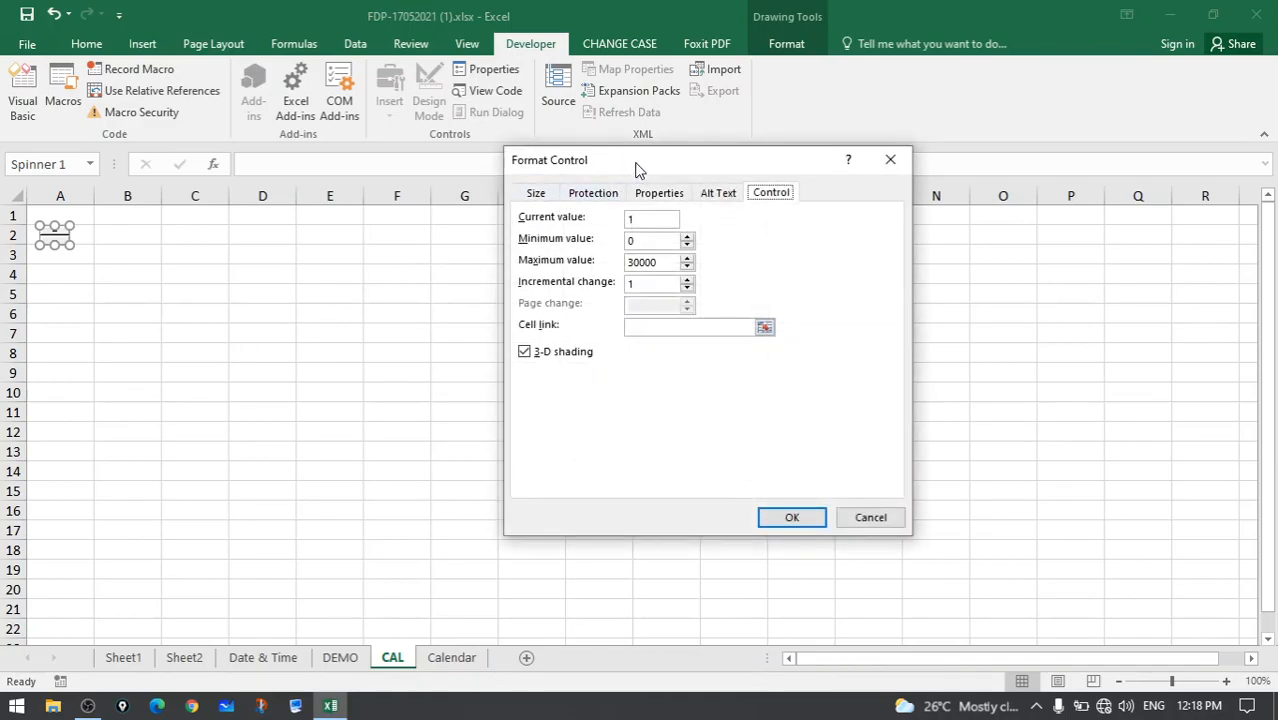
{"action": "left_click_drag", "start_coordinate": [639, 170], "coordinate": [556, 286]}
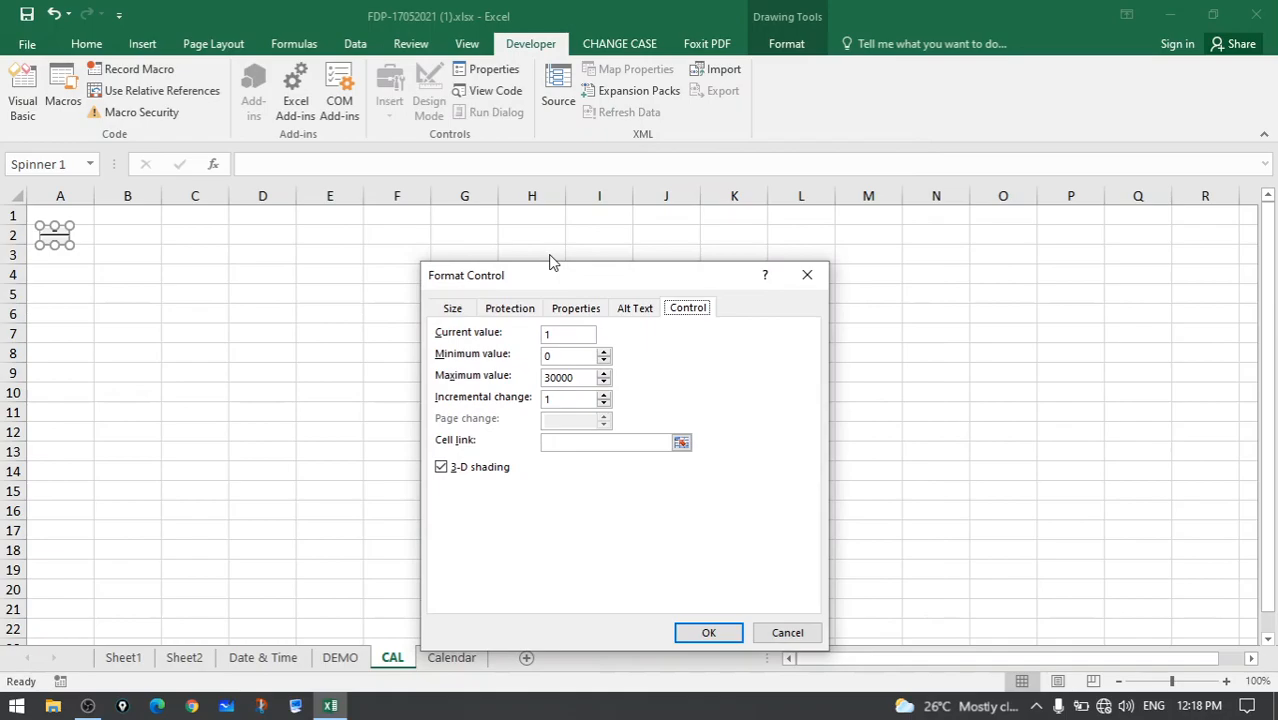
{"action": "left_click", "coordinate": [585, 334]}
{"action": "left_click_drag", "start_coordinate": [585, 334], "coordinate": [541, 359]}
{"action": "type", "text": "1"}
Set the spin button's maximum value to 12, keeping the incremental change at 1.
{"action": "left_click_drag", "start_coordinate": [584, 381], "coordinate": [527, 388]}
{"action": "key", "text": "BackSpace"}
{"action": "key", "text": "BackSpace"}
{"action": "key", "text": "BackSpace"}
{"action": "key", "text": "BackSpace"}
{"action": "key", "text": "BackSpace"}
{"action": "type", "text": "12"}
{"action": "left_click_drag", "start_coordinate": [567, 404], "coordinate": [542, 404]}
{"action": "left_click", "coordinate": [586, 404]}
Link the spin button to cell B2 and apply the control settings.
{"action": "left_click_drag", "start_coordinate": [579, 282], "coordinate": [684, 282]}
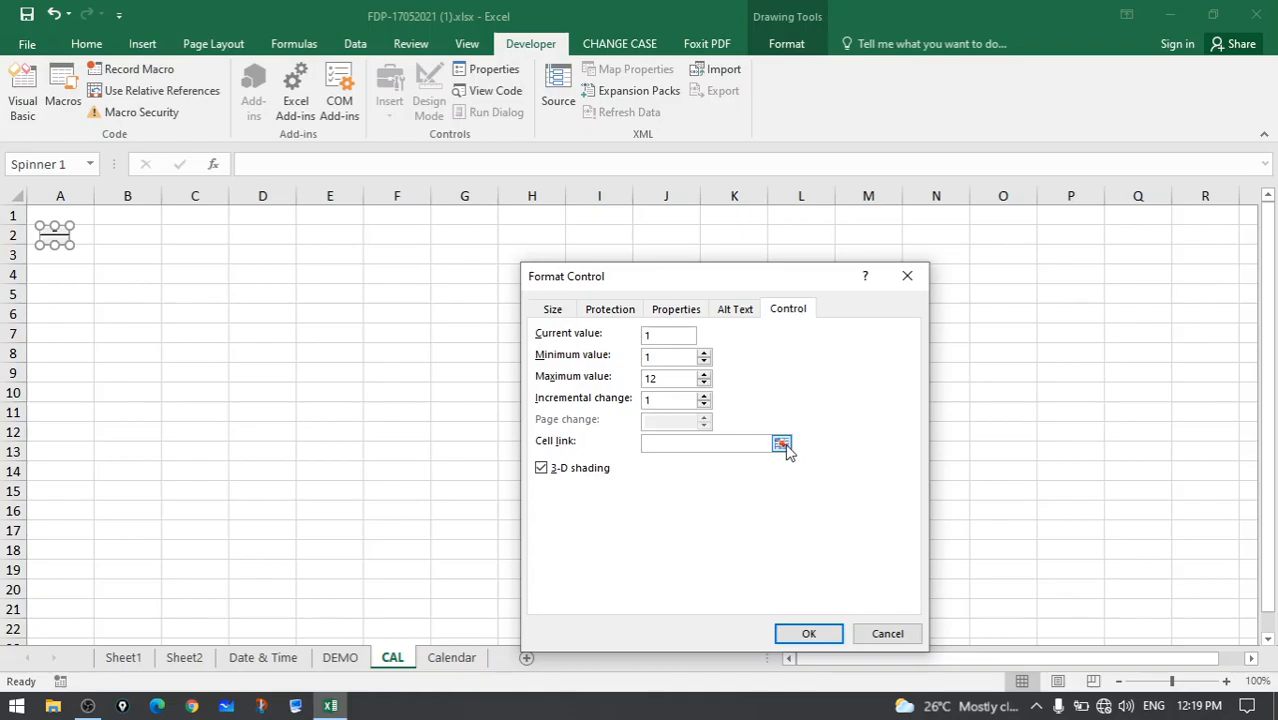
{"action": "left_click", "coordinate": [782, 444]}
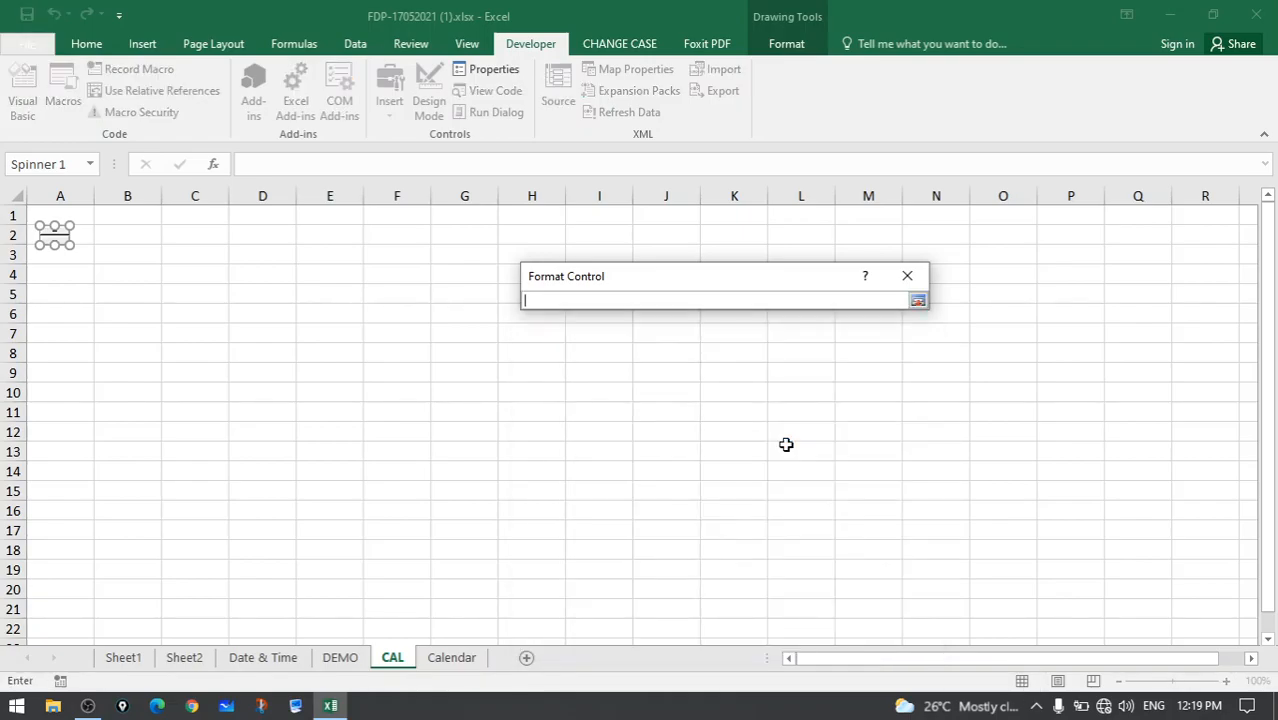
{"action": "left_click", "coordinate": [140, 236]}
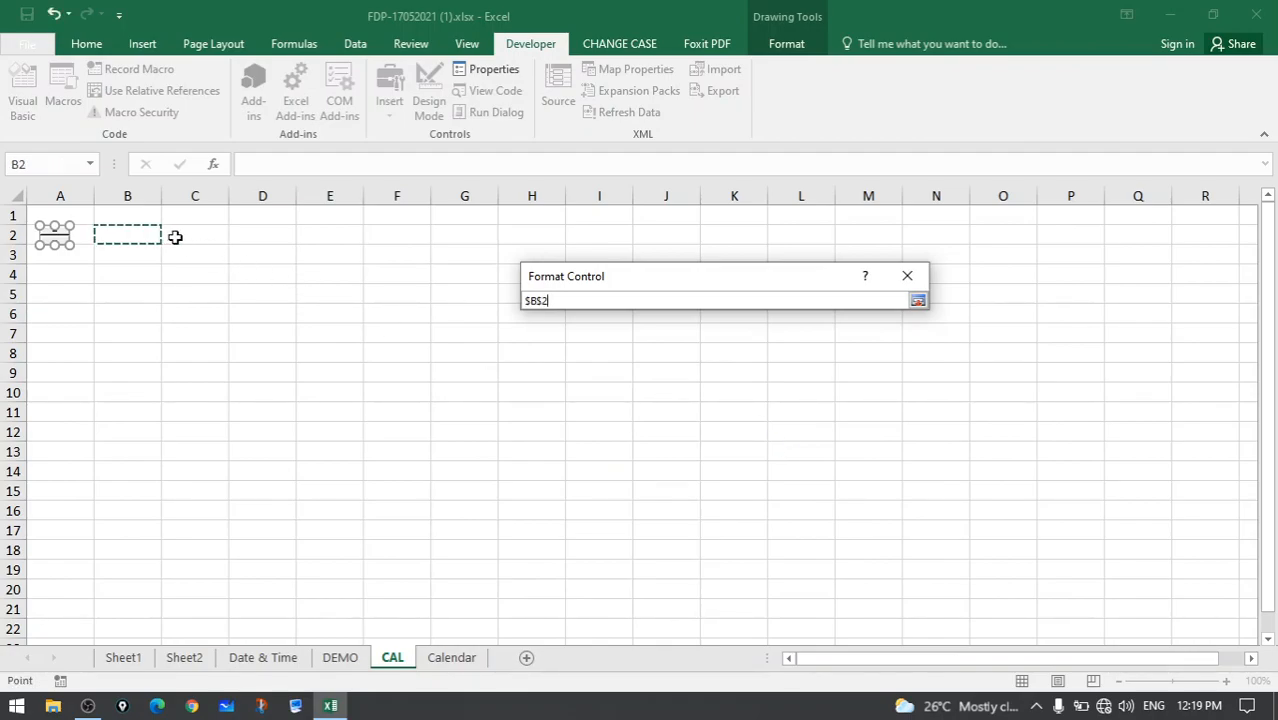
{"action": "left_click", "coordinate": [918, 300]}
{"action": "key", "text": "Return"}
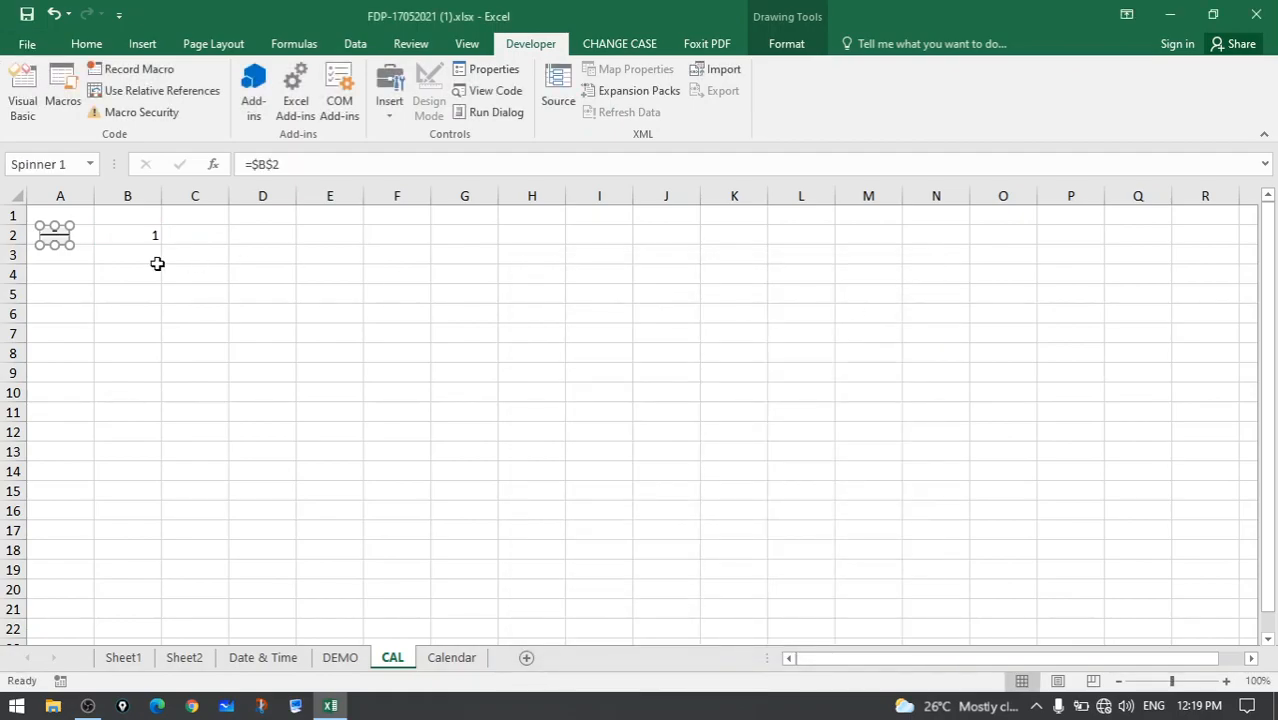
Try the linked spin button on the CAL sheet by increasing its value several times.
{"action": "left_click", "coordinate": [108, 272]}
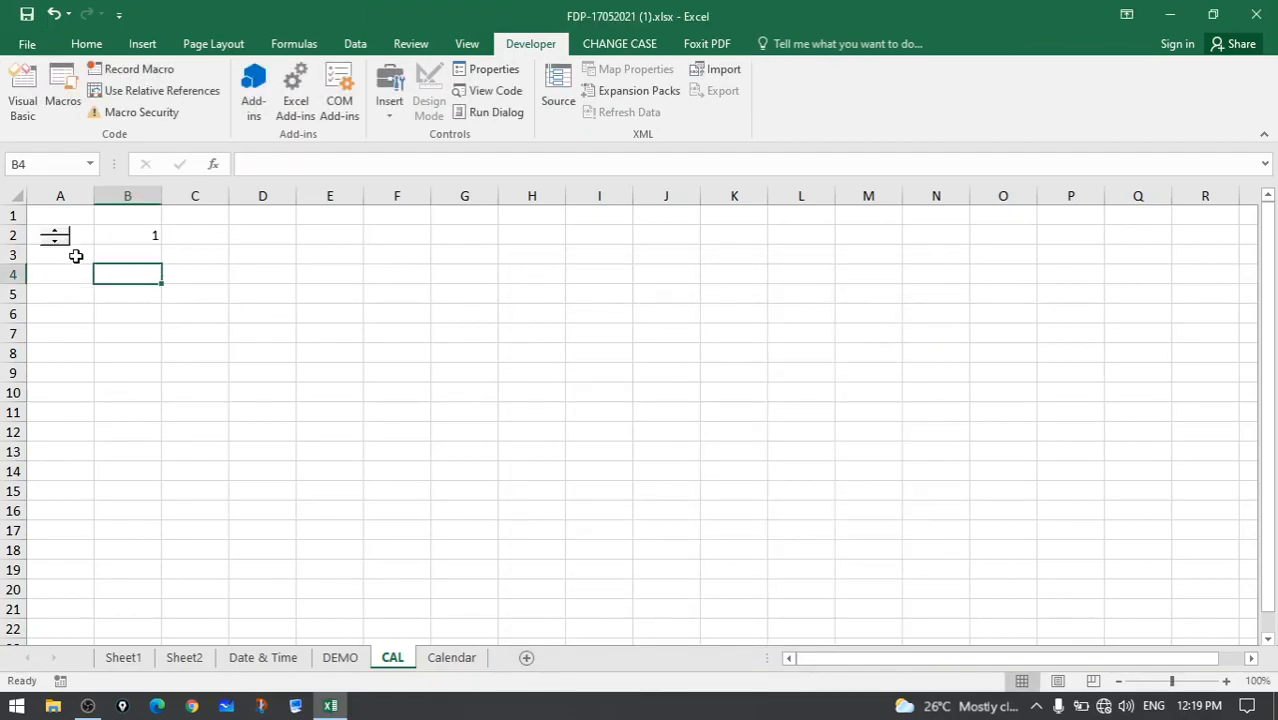
{"action": "left_click", "coordinate": [57, 232]}
{"action": "left_click", "coordinate": [58, 232]}
{"action": "left_click", "coordinate": [60, 233]}
On the Calendar sheet, switch the month back and forth with its spin button, finishing on August.
{"action": "left_click", "coordinate": [449, 659]}
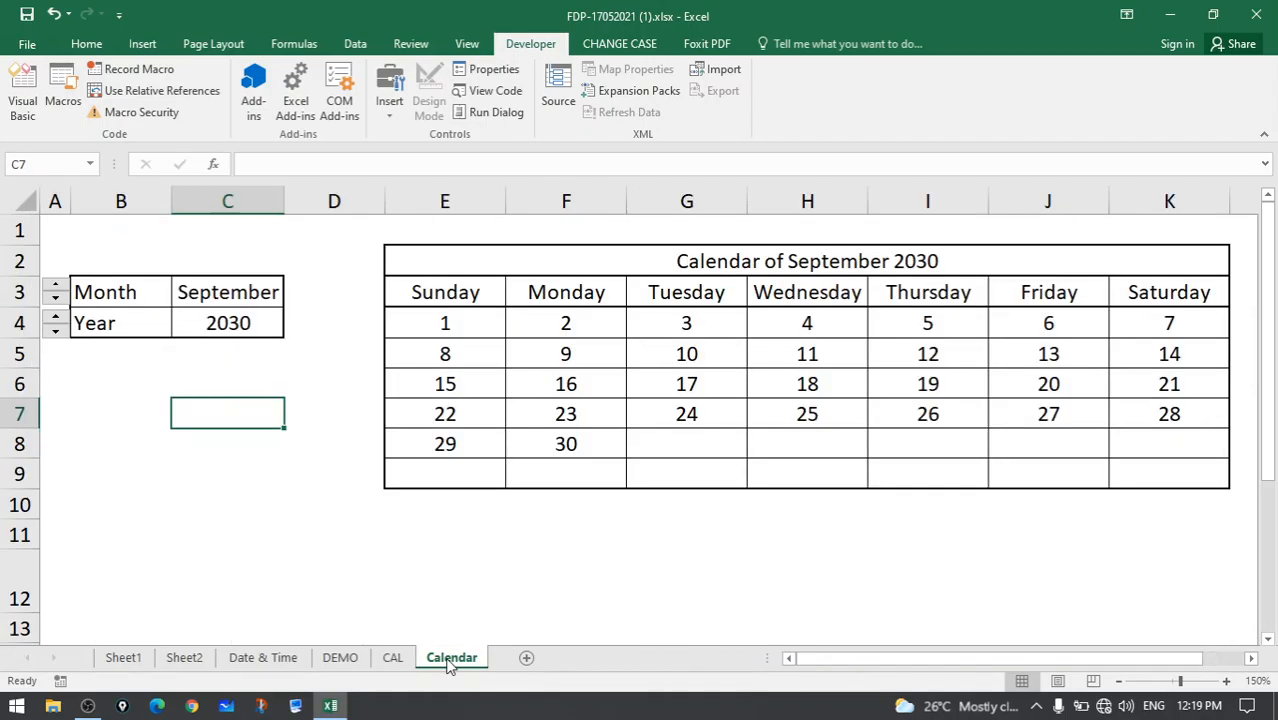
{"action": "left_click", "coordinate": [52, 300]}
{"action": "left_click", "coordinate": [57, 289]}
{"action": "left_click", "coordinate": [56, 299]}
{"action": "left_click", "coordinate": [57, 288]}
{"action": "left_click", "coordinate": [56, 299]}
{"action": "left_click", "coordinate": [57, 288]}
{"action": "left_click", "coordinate": [57, 300]}
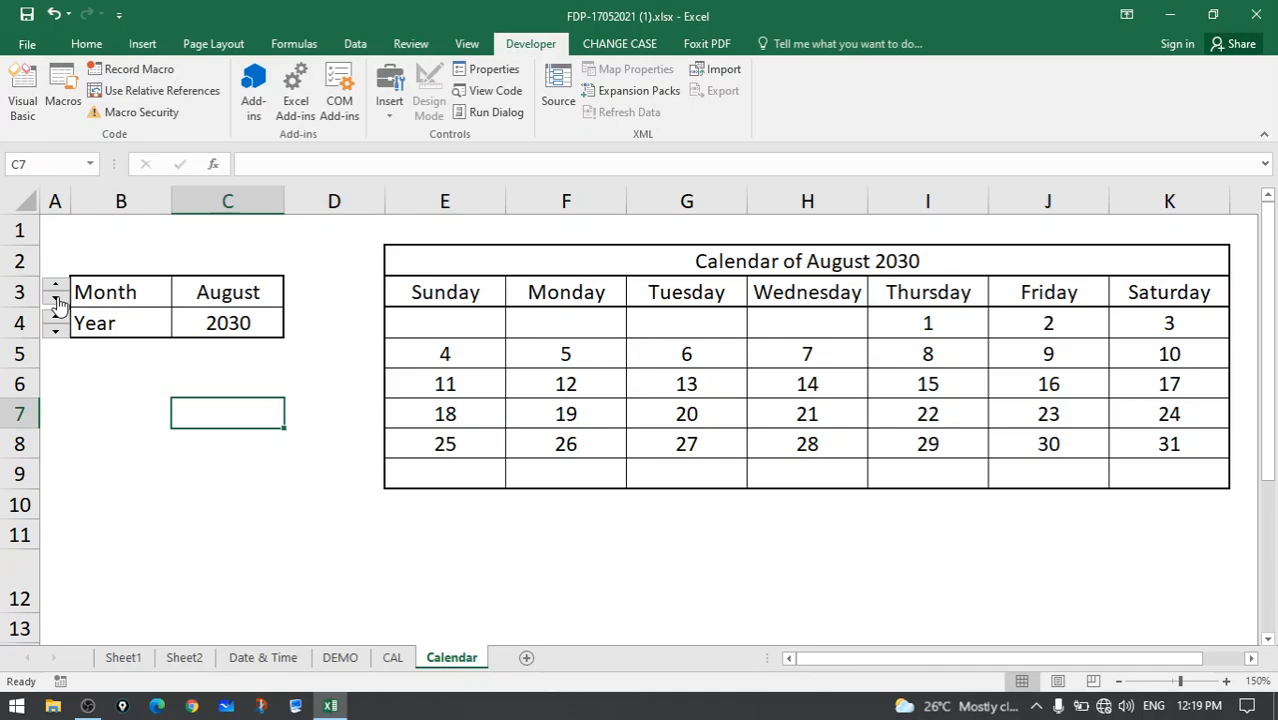
Examine the month spin button's value limits and cell link, leaving its control settings unchanged.
{"action": "right_click", "coordinate": [58, 302]}
{"action": "left_click", "coordinate": [107, 448]}
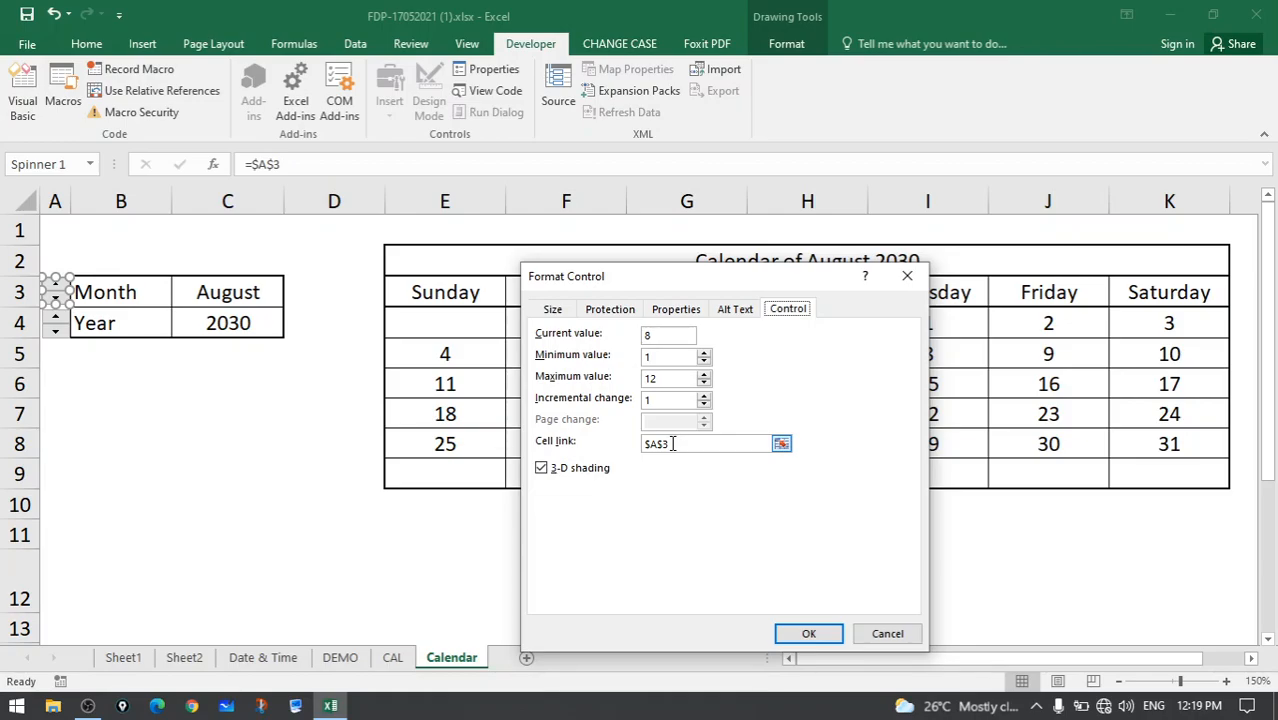
{"action": "left_click", "coordinate": [898, 634]}
Set the current value of the year spin button to 2021 in its control settings.
{"action": "right_click", "coordinate": [56, 322]}
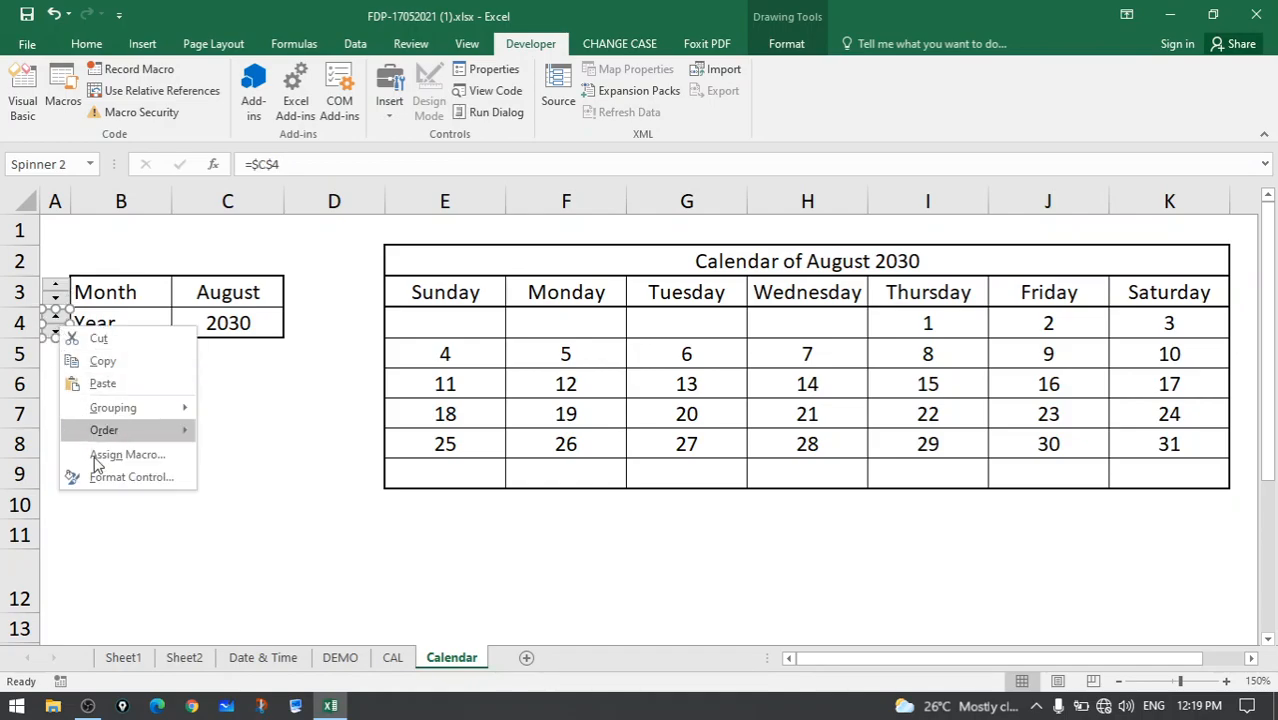
{"action": "left_click", "coordinate": [106, 478]}
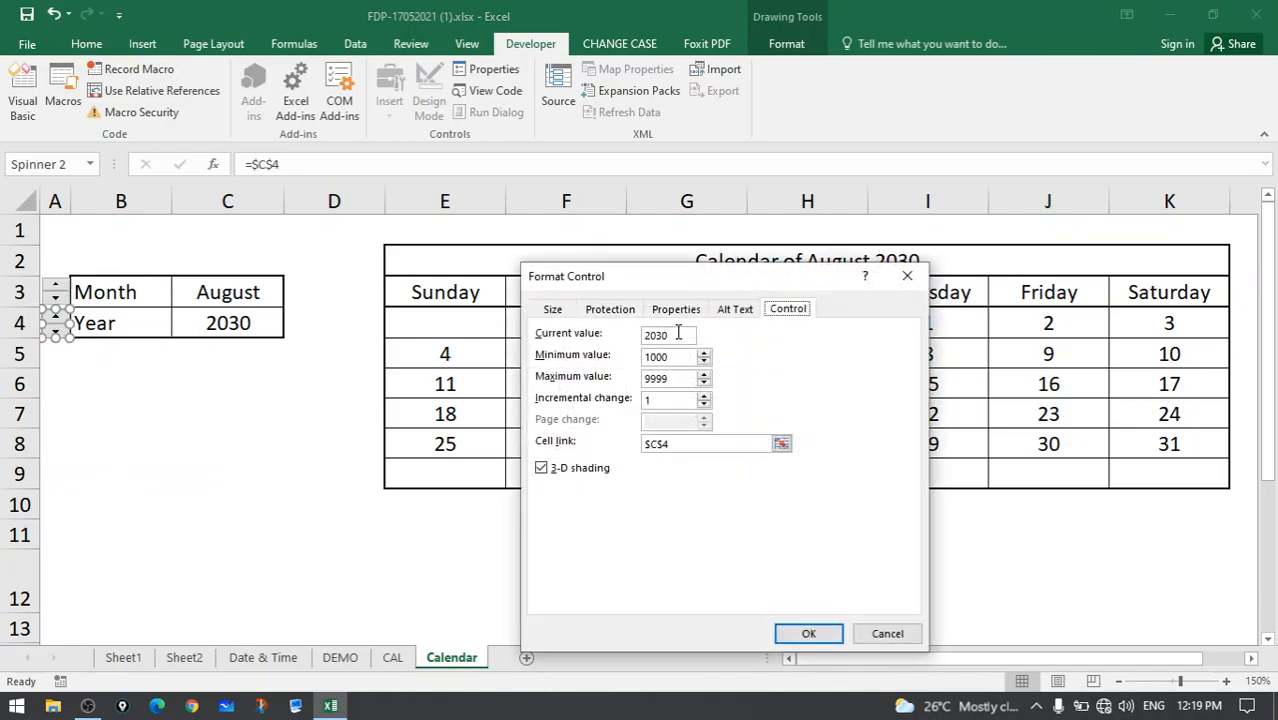
{"action": "left_click_drag", "start_coordinate": [678, 335], "coordinate": [624, 340]}
{"action": "type", "text": "2021"}
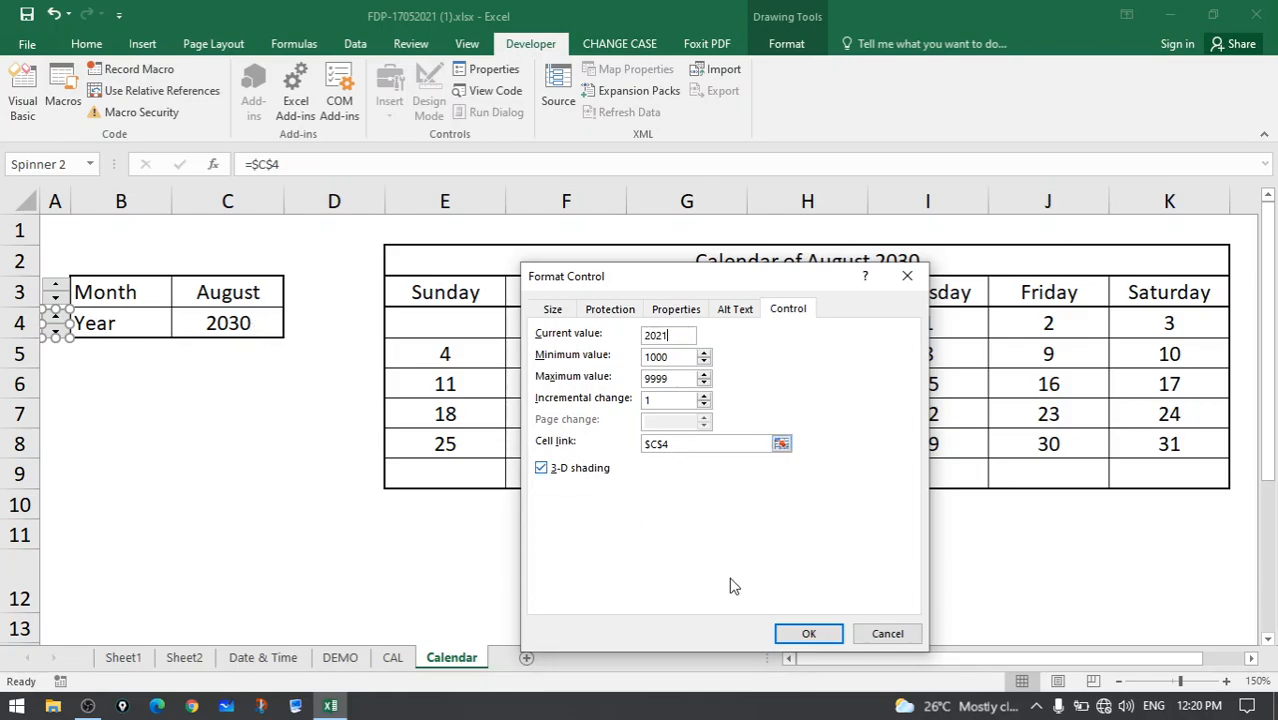
{"action": "left_click", "coordinate": [820, 633]}
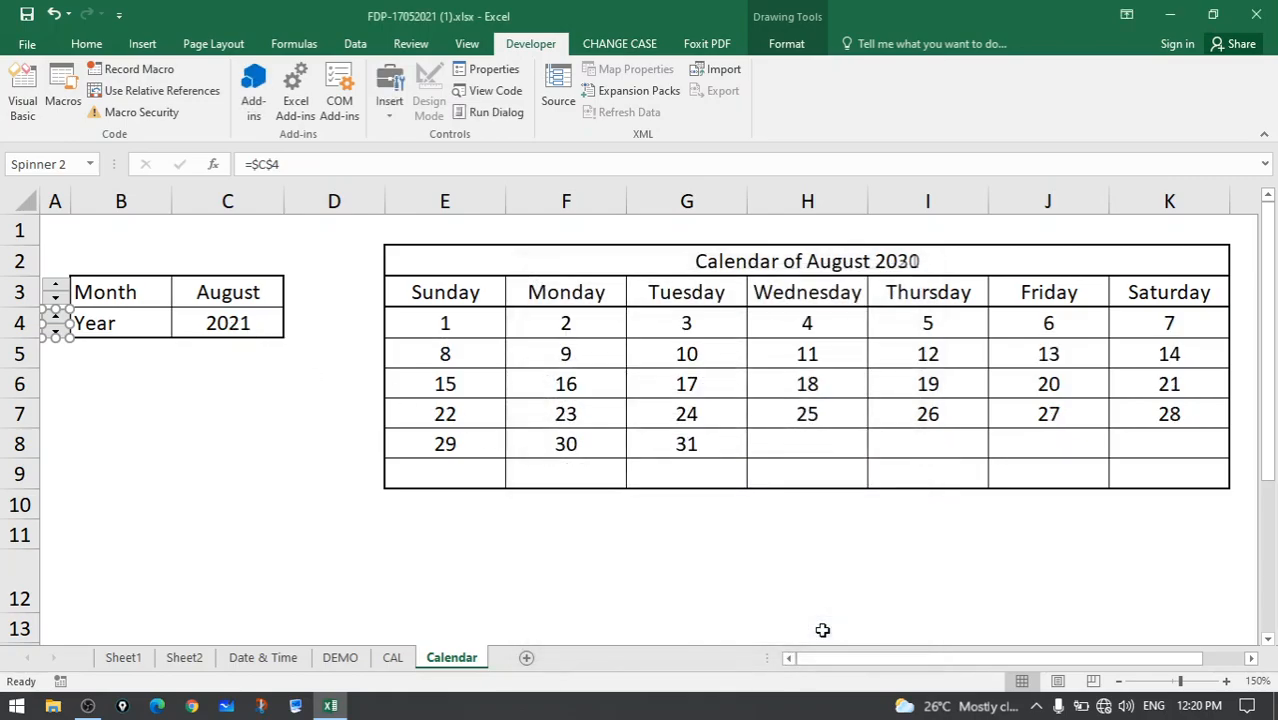
Advance the calendar year to 2024 with the year spin button, trying both of its arrows.
{"action": "left_click", "coordinate": [226, 352]}
{"action": "left_click", "coordinate": [56, 317]}
{"action": "left_click", "coordinate": [56, 317]}
{"action": "left_click", "coordinate": [56, 317]}
{"action": "left_click", "coordinate": [56, 329]}
{"action": "left_click", "coordinate": [58, 318]}
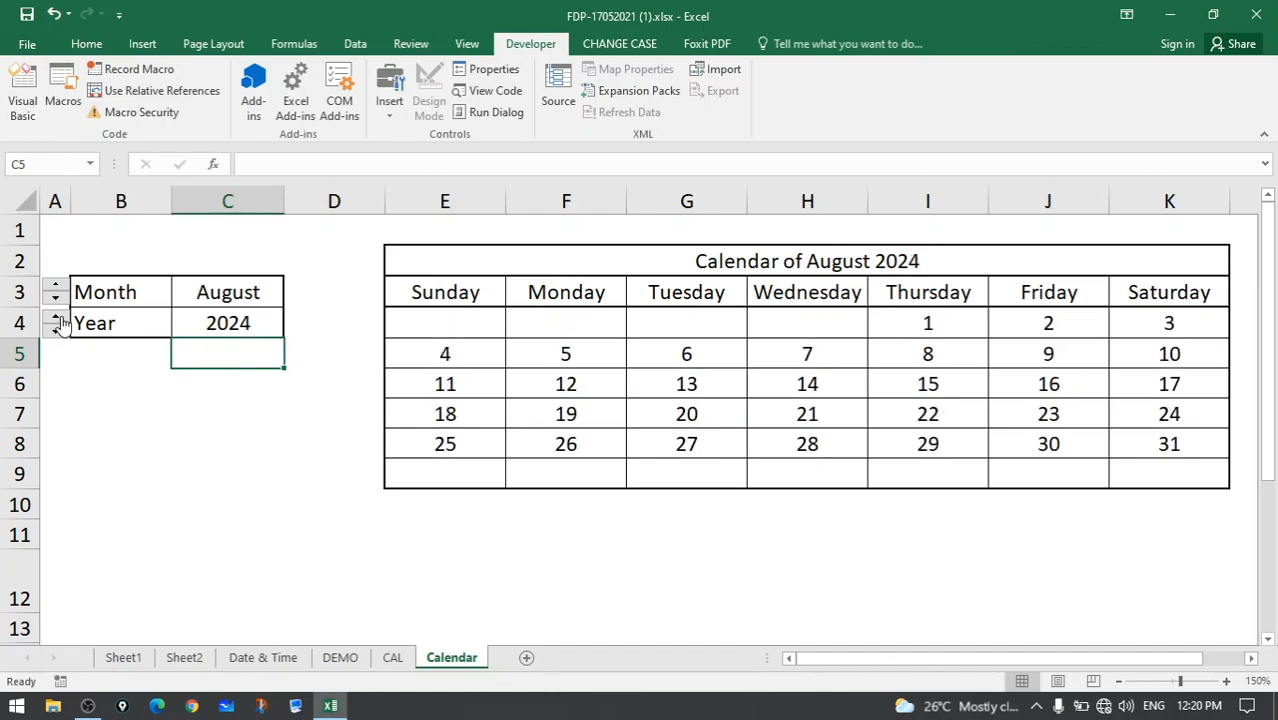
Examine the CHOOSE formula in cell C3, including its A3 index and month name arguments, leaving it unchanged.
{"action": "left_click", "coordinate": [229, 293]}
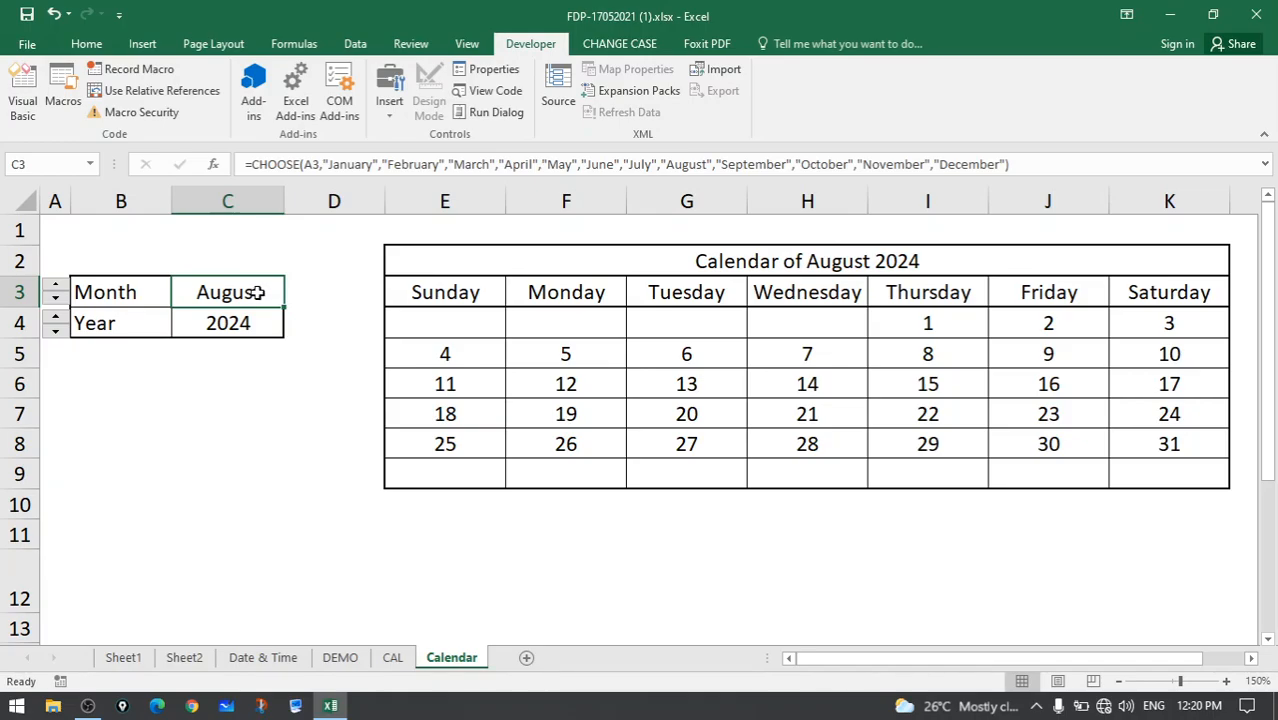
{"action": "double_click", "coordinate": [258, 292]}
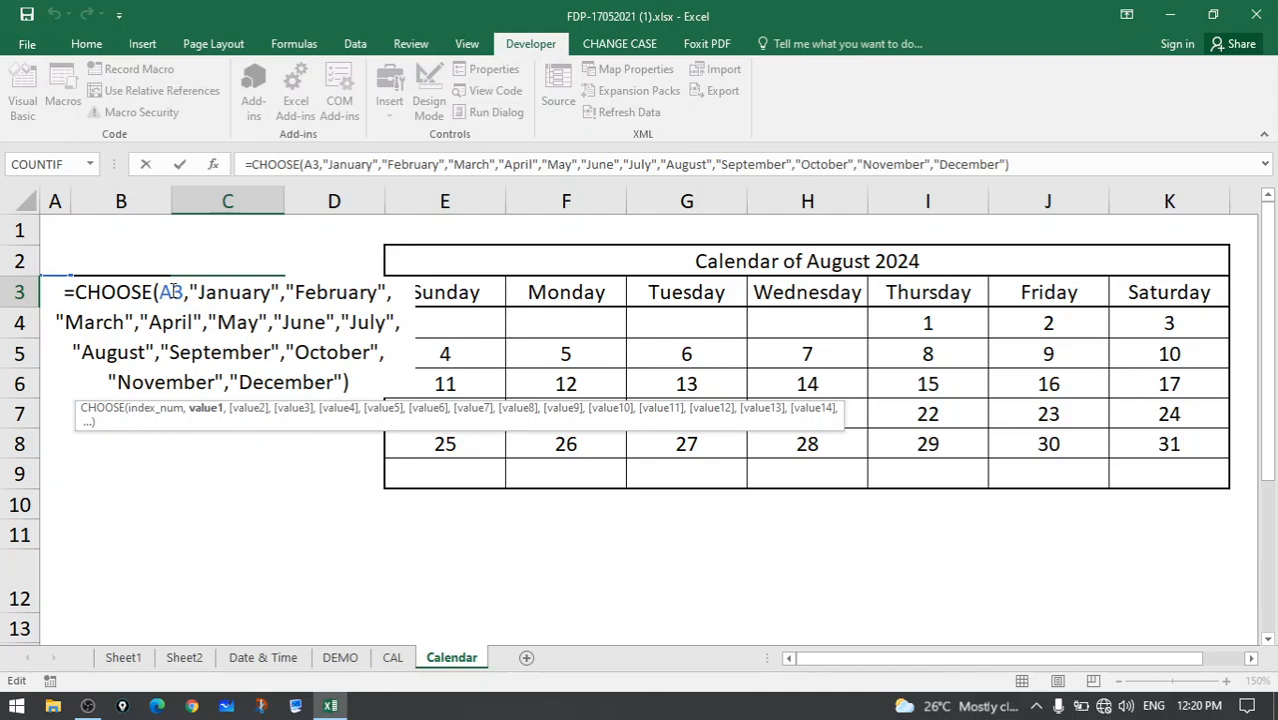
{"action": "double_click", "coordinate": [226, 300]}
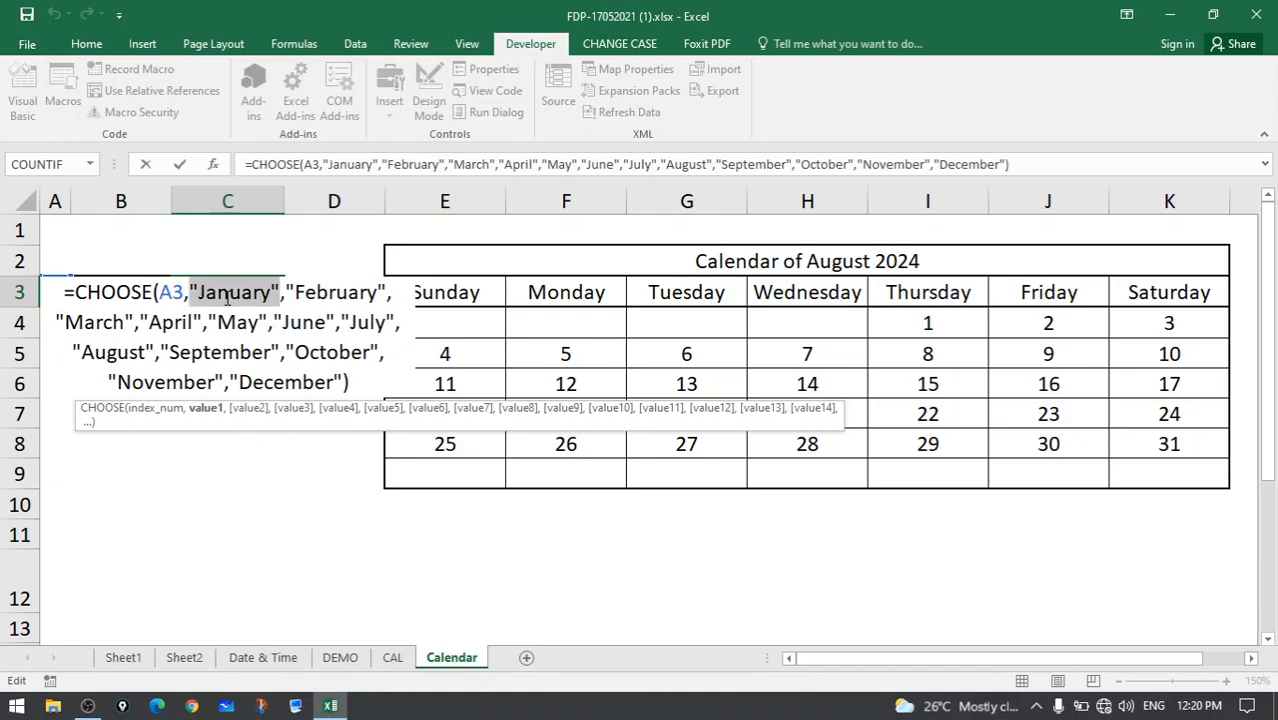
{"action": "double_click", "coordinate": [331, 293]}
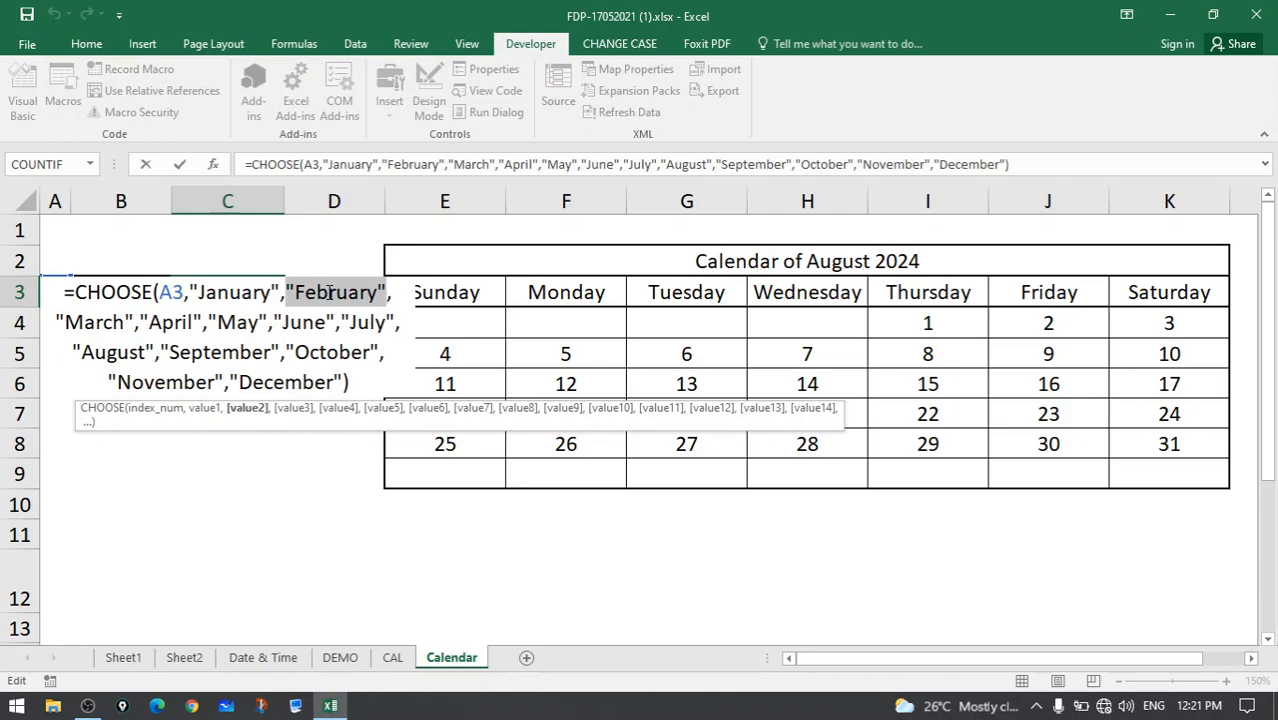
{"action": "left_click_drag", "start_coordinate": [338, 381], "coordinate": [159, 288]}
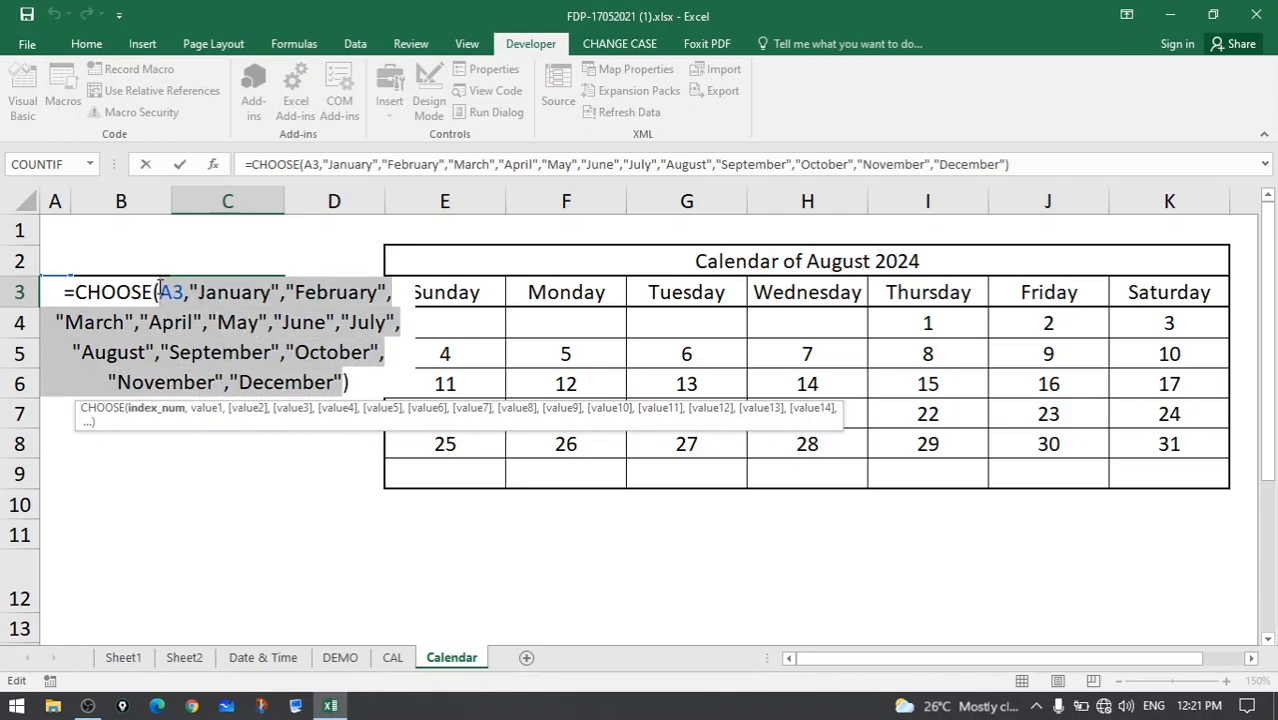
{"action": "key", "text": "Return"}
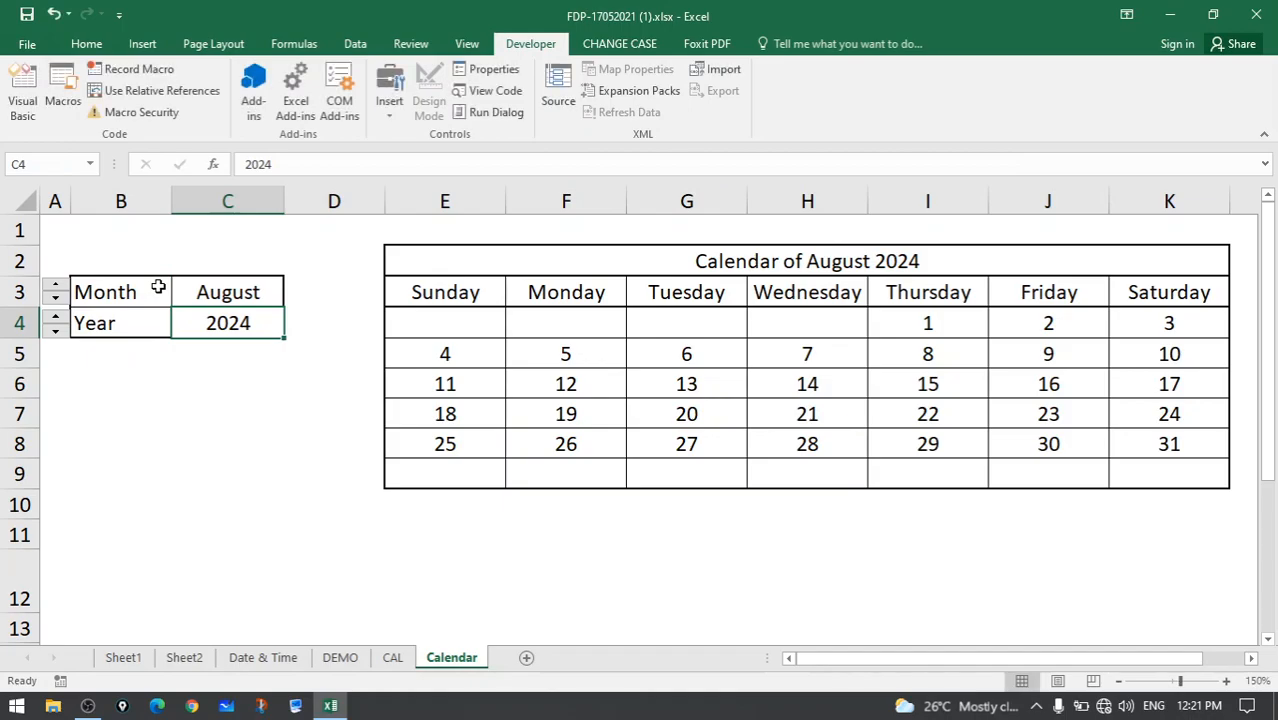
Check how C3 responds to both arrows of the month spin button, finishing on September.
{"action": "left_click", "coordinate": [218, 292]}
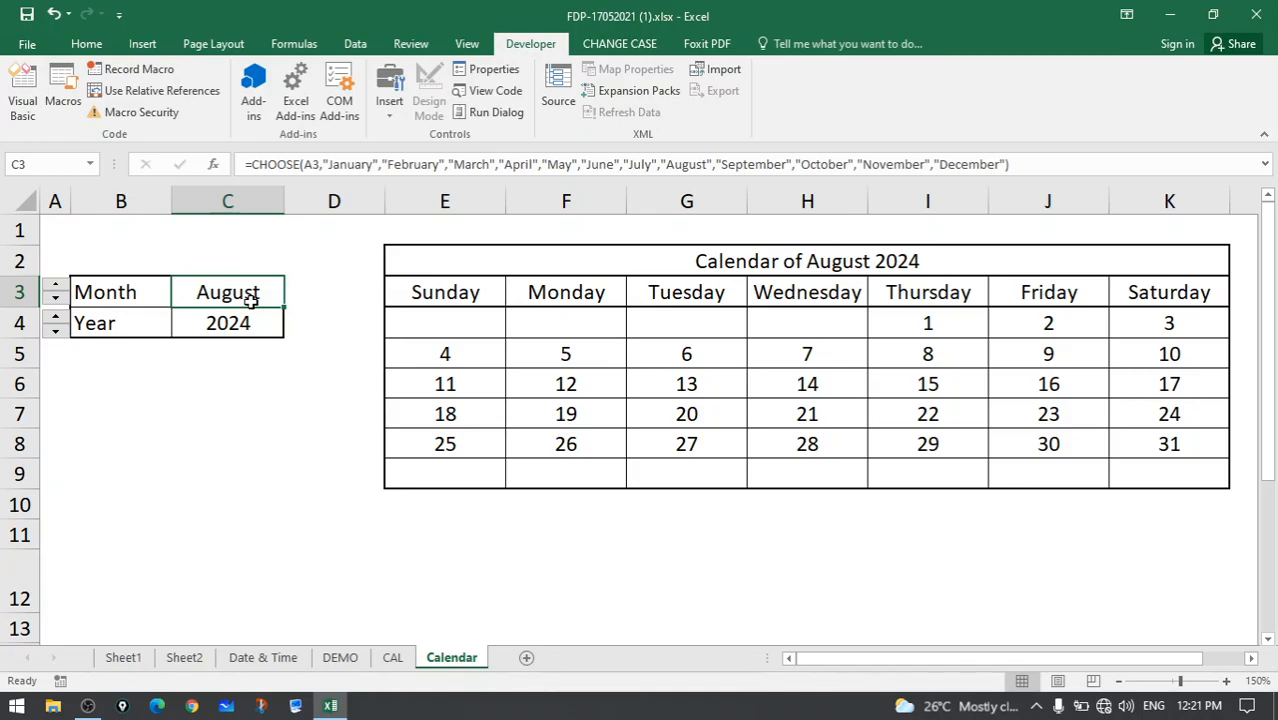
{"action": "left_click", "coordinate": [56, 288]}
{"action": "left_click", "coordinate": [57, 300]}
{"action": "left_click", "coordinate": [57, 288]}
{"action": "left_click", "coordinate": [58, 300]}
{"action": "left_click", "coordinate": [62, 289]}
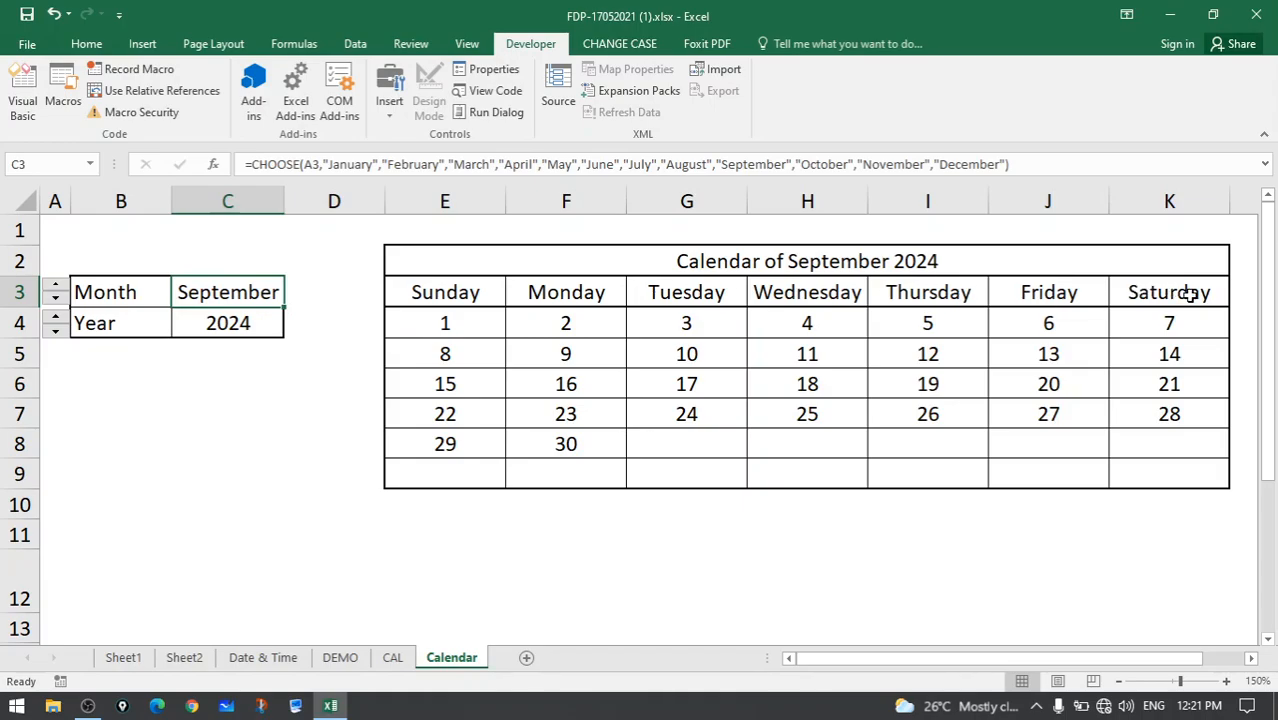
Examine the DATE function in the E4 formula, including its $C$4 year, $A$3 month and day 1 arguments, leaving the formula unedited.
{"action": "left_click", "coordinate": [462, 325]}
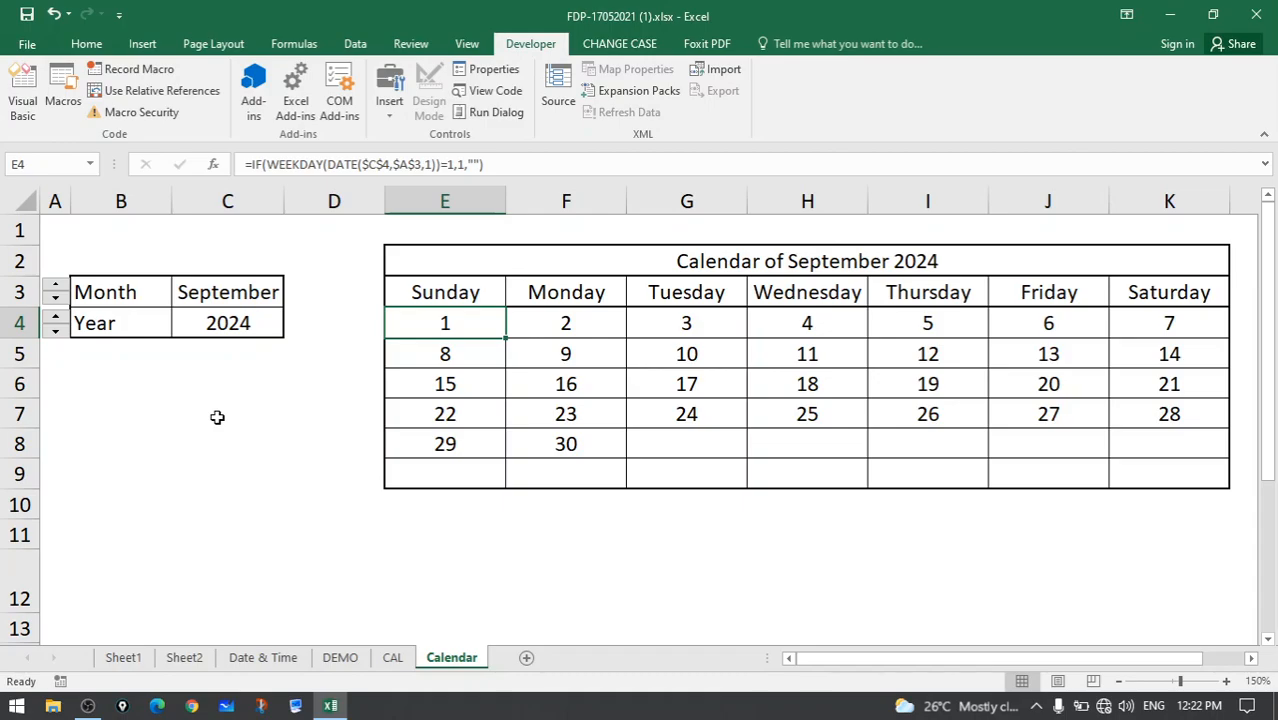
{"action": "double_click", "coordinate": [442, 316]}
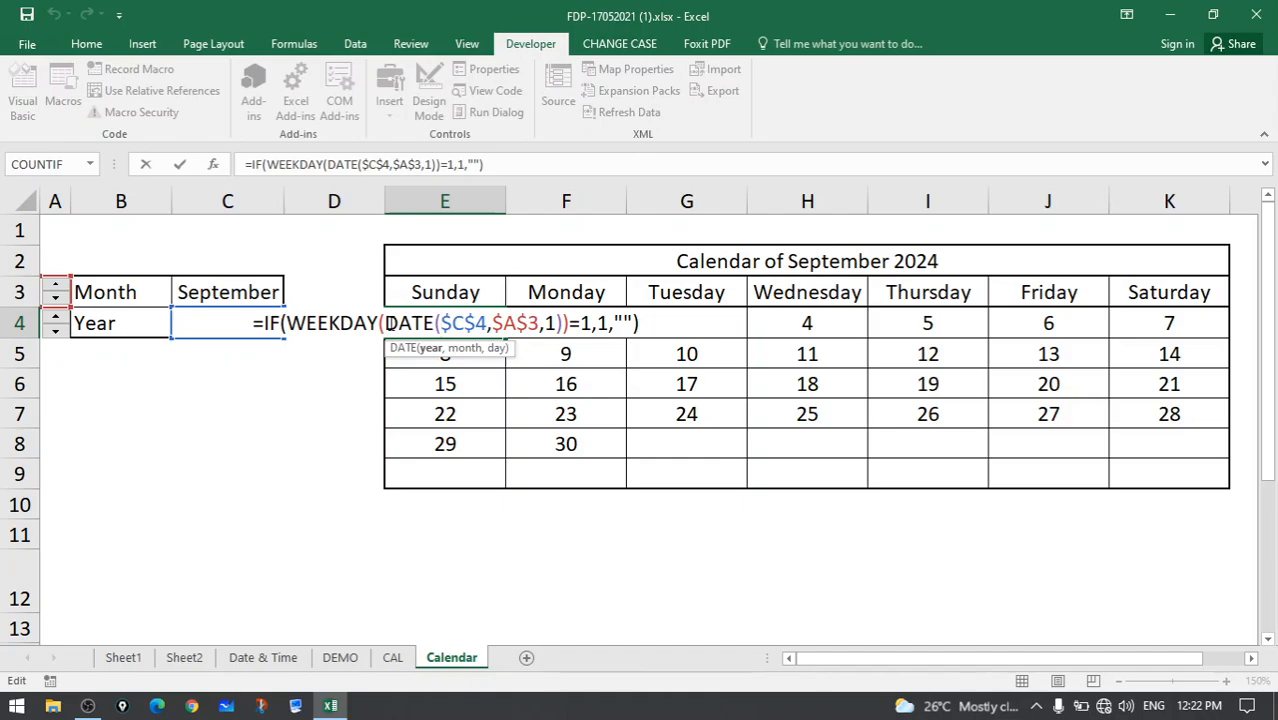
{"action": "left_click_drag", "start_coordinate": [387, 323], "coordinate": [434, 323]}
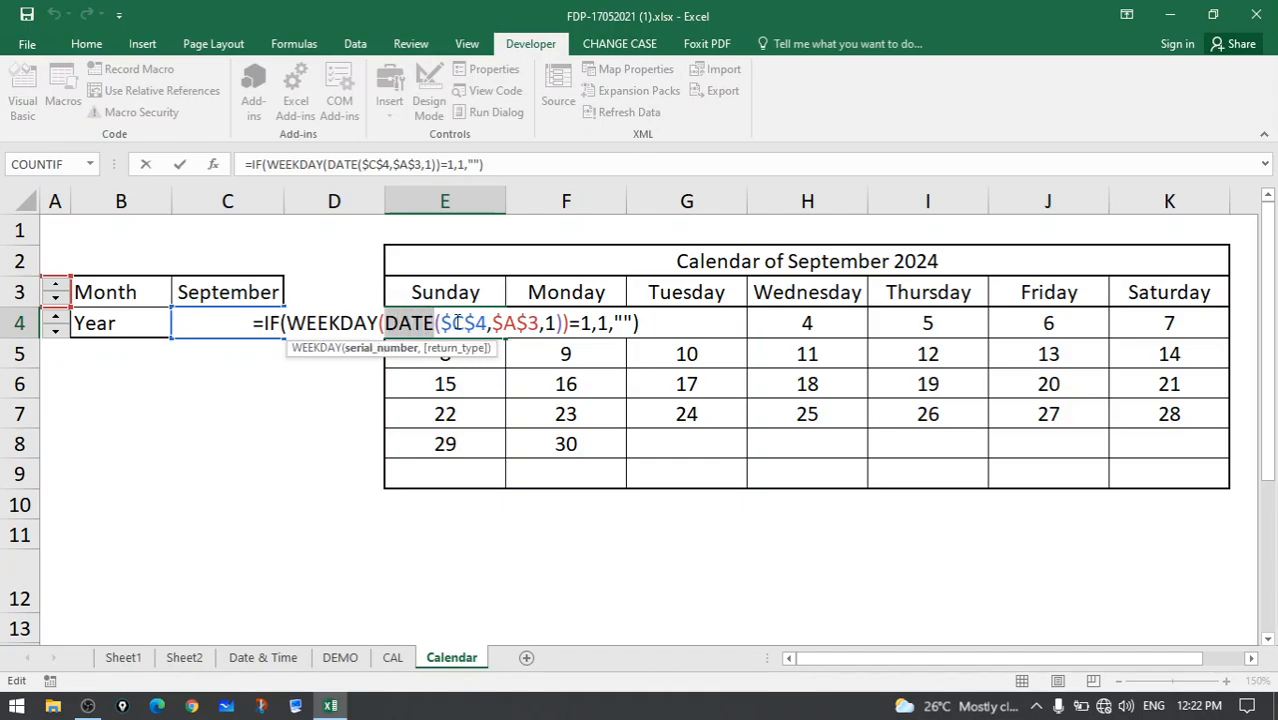
{"action": "double_click", "coordinate": [455, 323]}
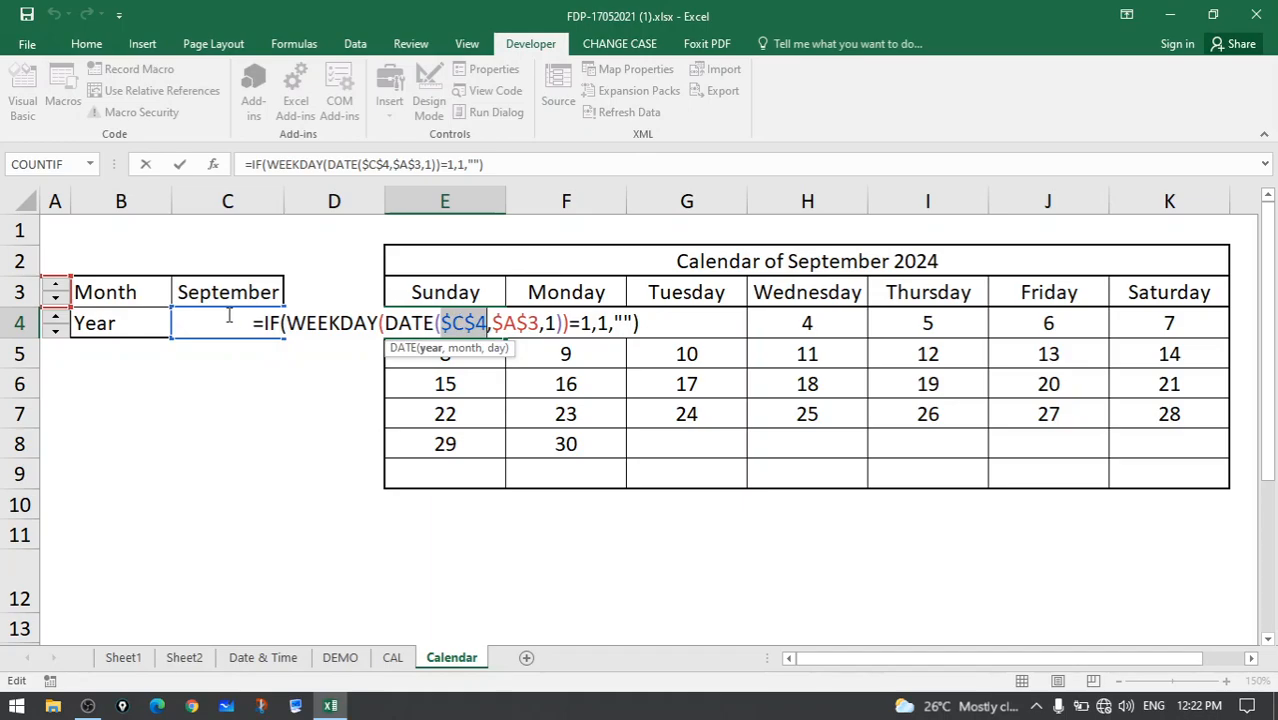
{"action": "double_click", "coordinate": [519, 323]}
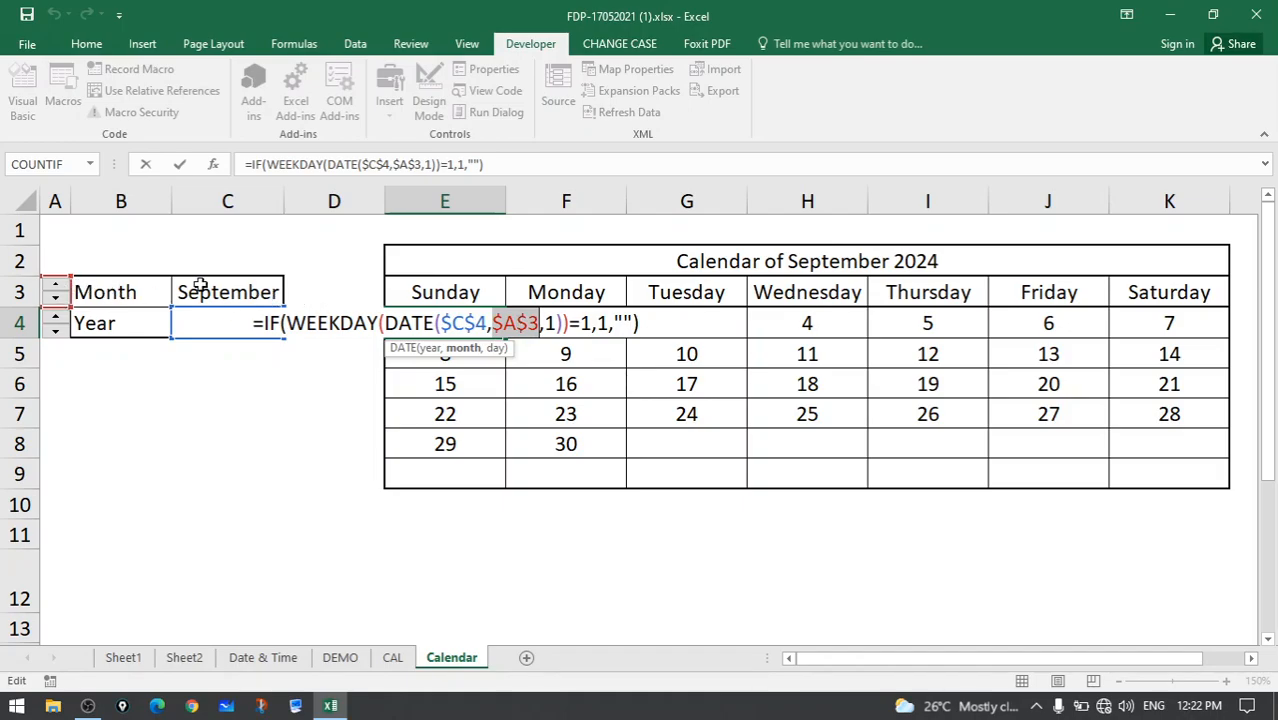
{"action": "double_click", "coordinate": [549, 322]}
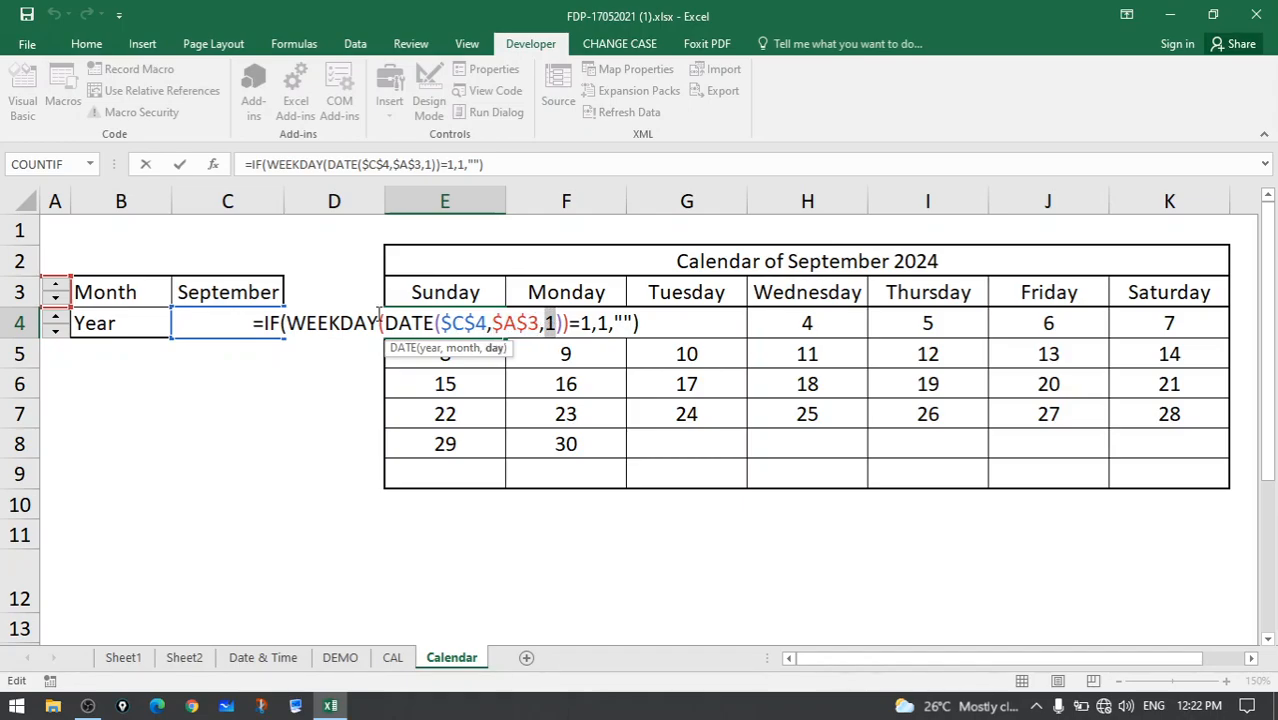
{"action": "double_click", "coordinate": [425, 320]}
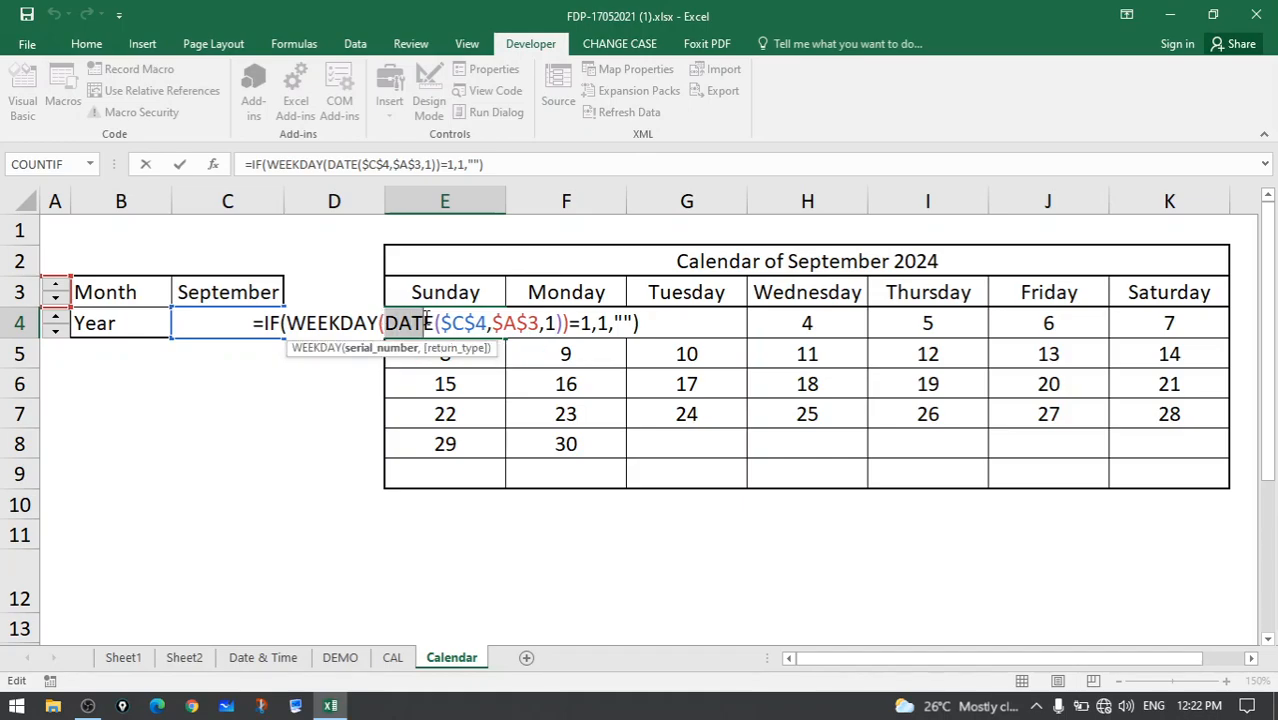
{"action": "key", "text": "Escape"}
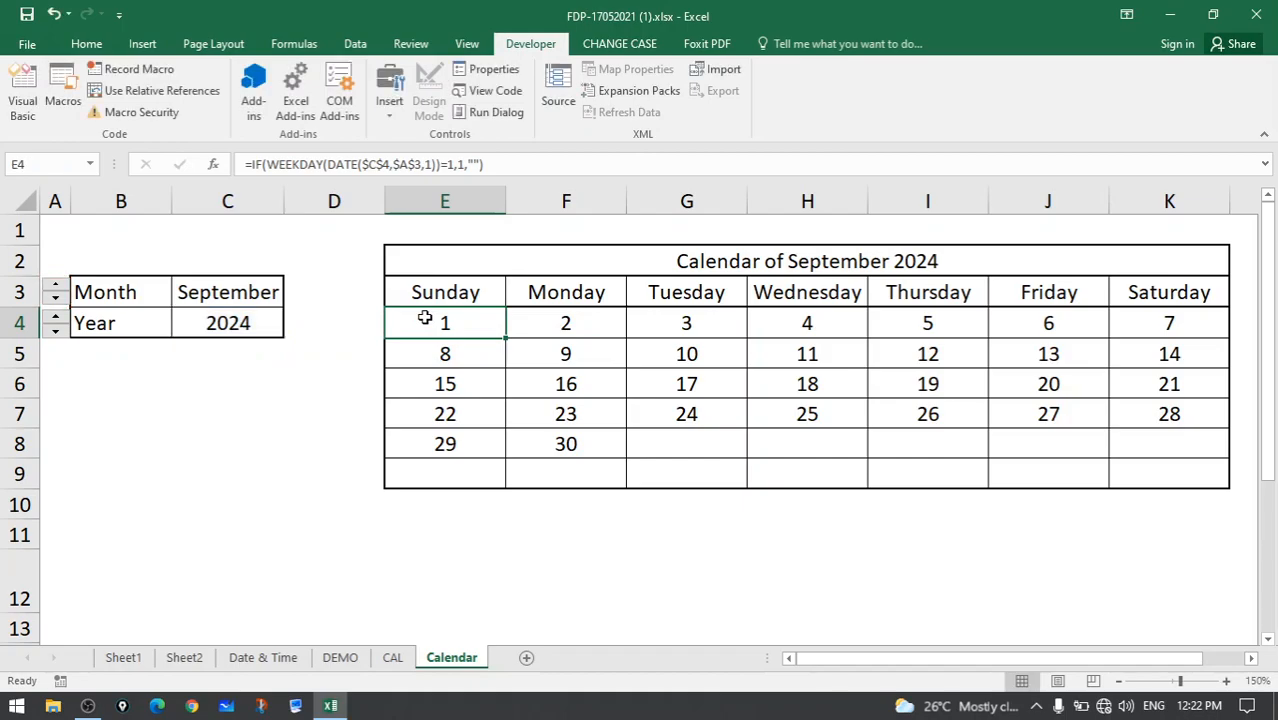
Enter the sample date 1-sep-2024 in cell C9.
{"action": "left_click", "coordinate": [273, 403]}
{"action": "left_click", "coordinate": [257, 465]}
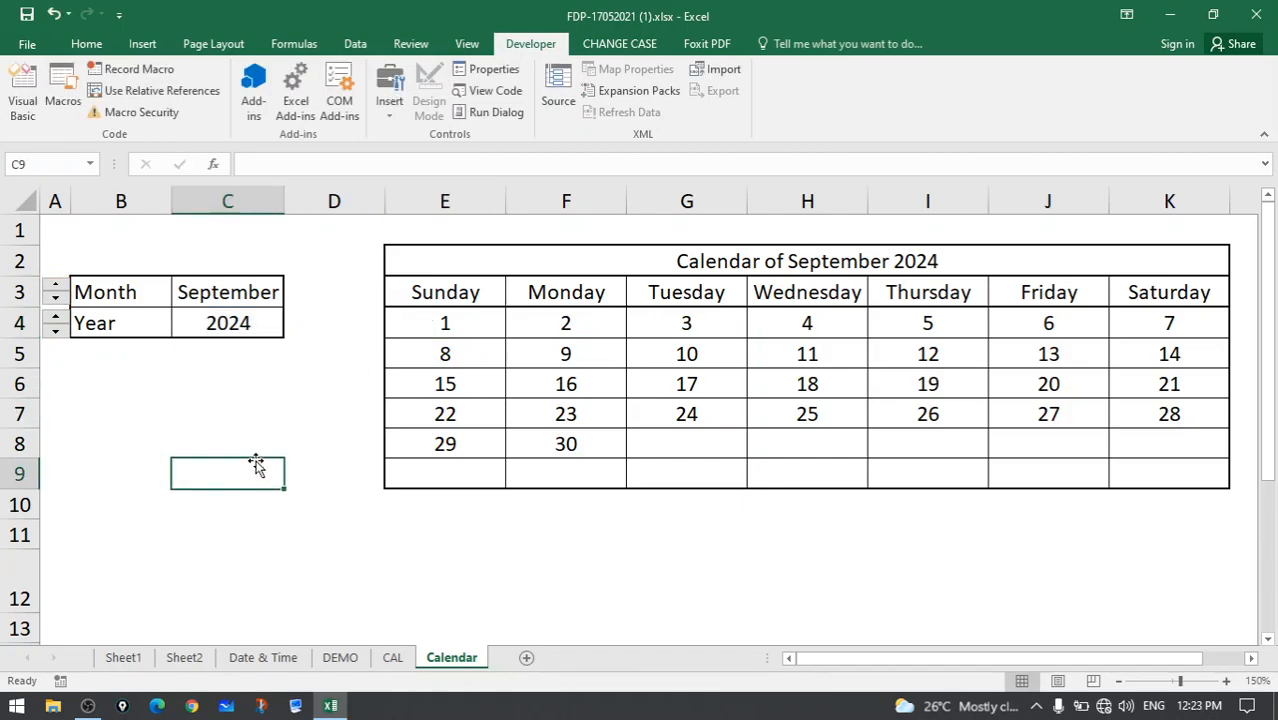
{"action": "type", "text": "1-"}
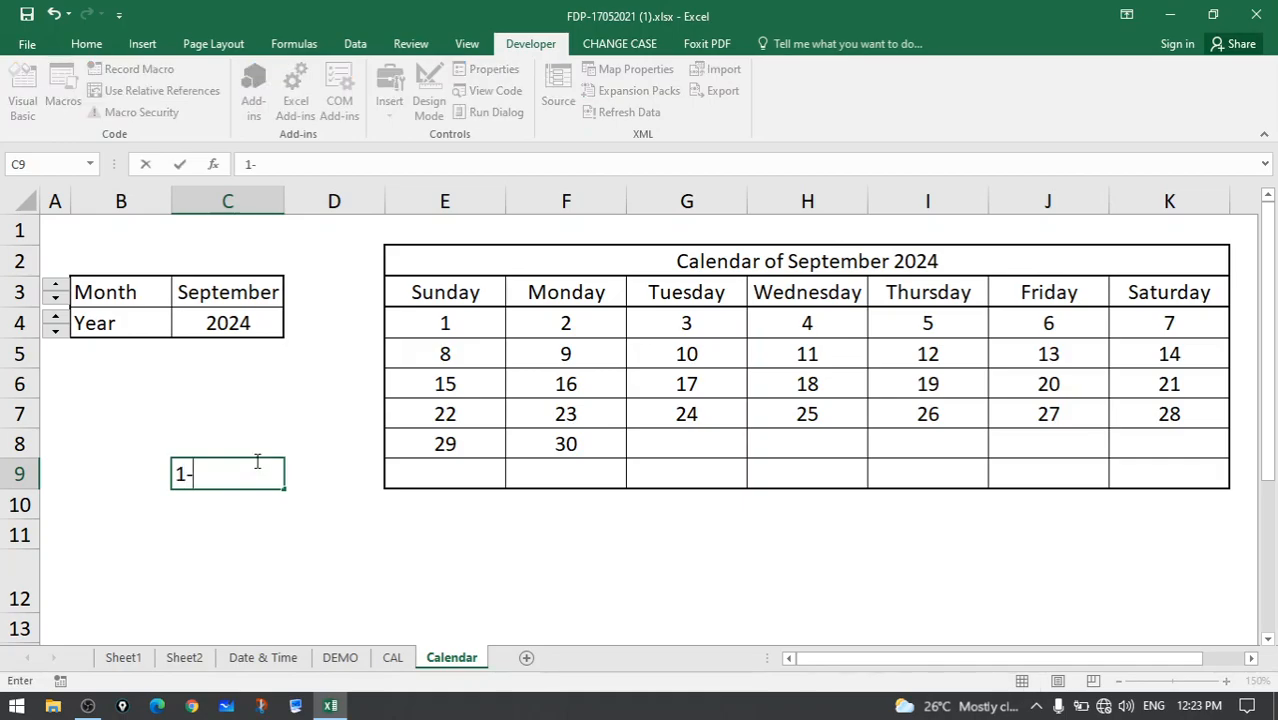
{"action": "type", "text": "seo"}
{"action": "key", "text": "BackSpace"}
{"action": "type", "text": "p-"}
{"action": "type", "text": "2021"}
{"action": "key", "text": "BackSpace"}
{"action": "type", "text": "4"}
{"action": "key", "text": "Return"}
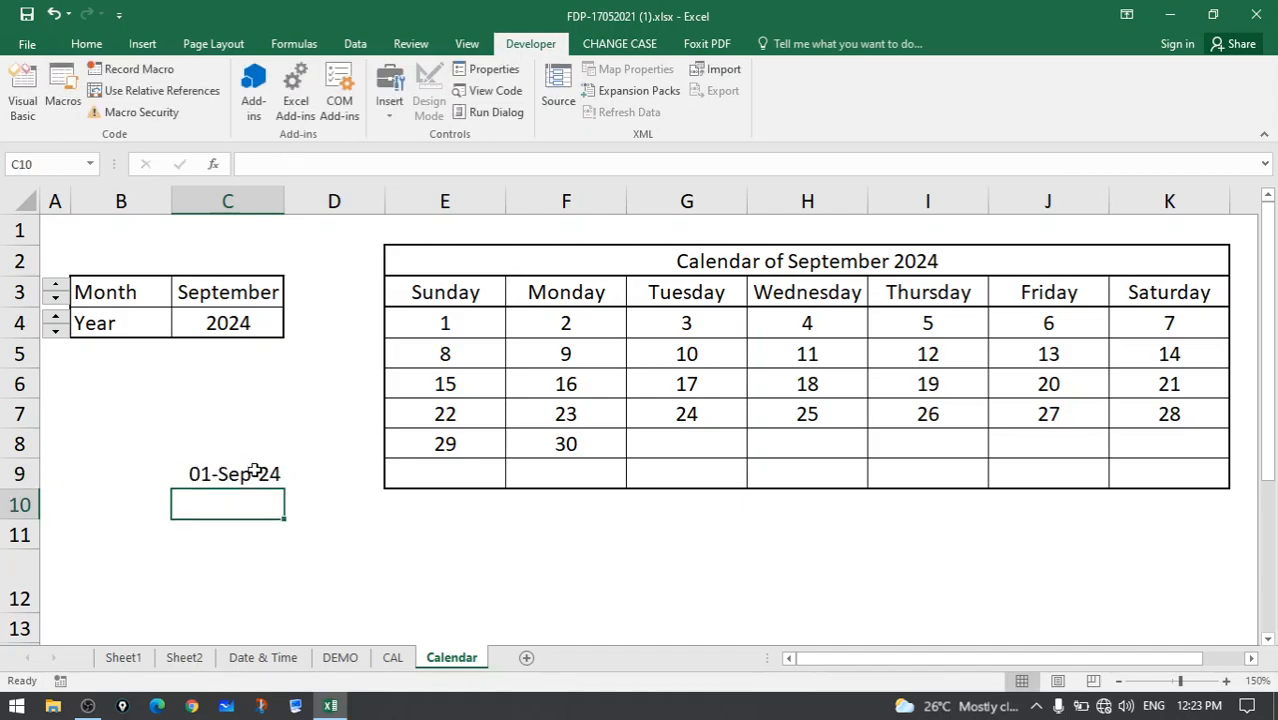
Compare the sample date in C9 with the first Sunday cell E4, and clear C9.
{"action": "left_click", "coordinate": [256, 472]}
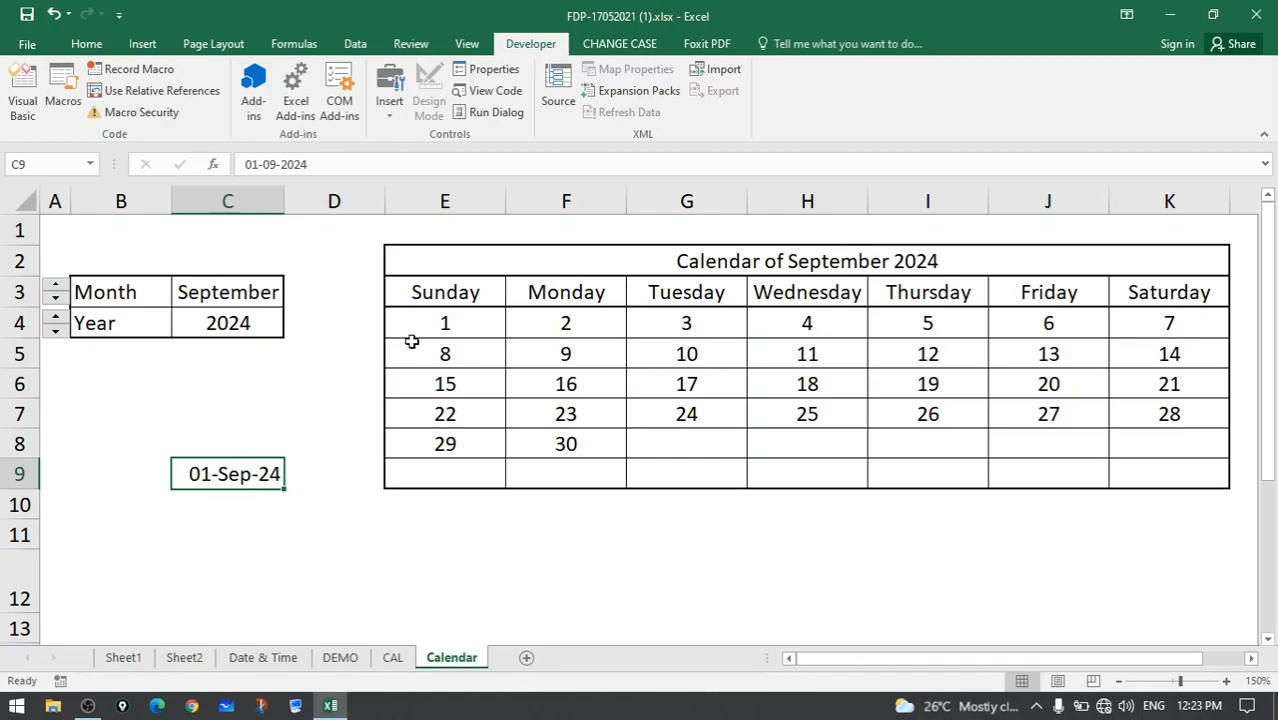
{"action": "left_click", "coordinate": [430, 322]}
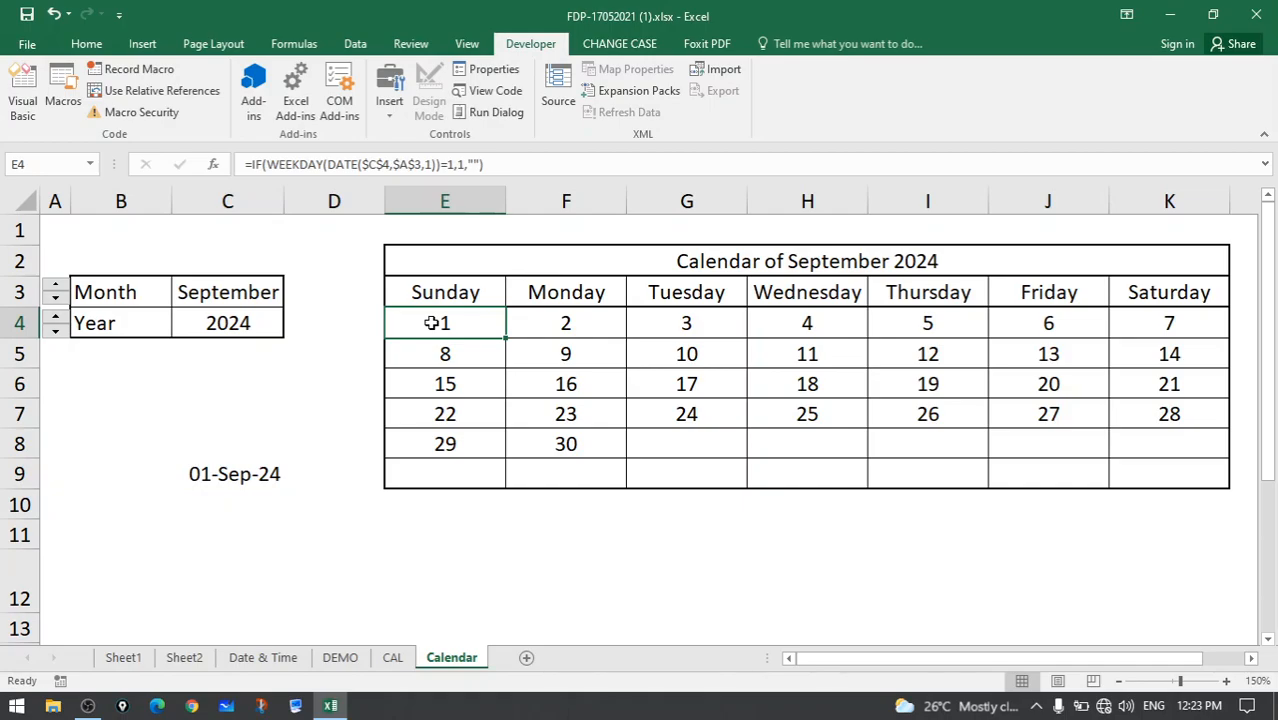
{"action": "left_click", "coordinate": [259, 471]}
{"action": "key", "text": "Delete"}
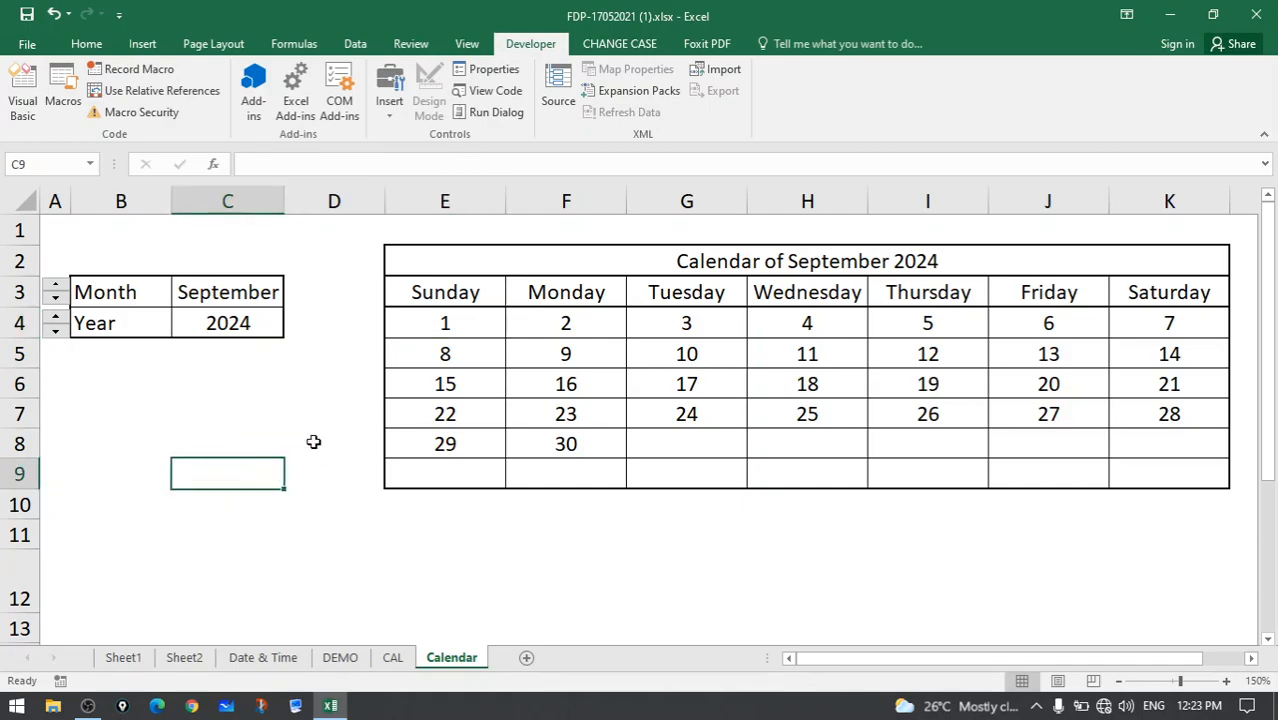
Examine the E4 formula's WEEKDAY test against 1, its nested DATE, and the IF function's true and false results.
{"action": "double_click", "coordinate": [491, 315]}
{"action": "left_click_drag", "start_coordinate": [268, 164], "coordinate": [322, 164]}
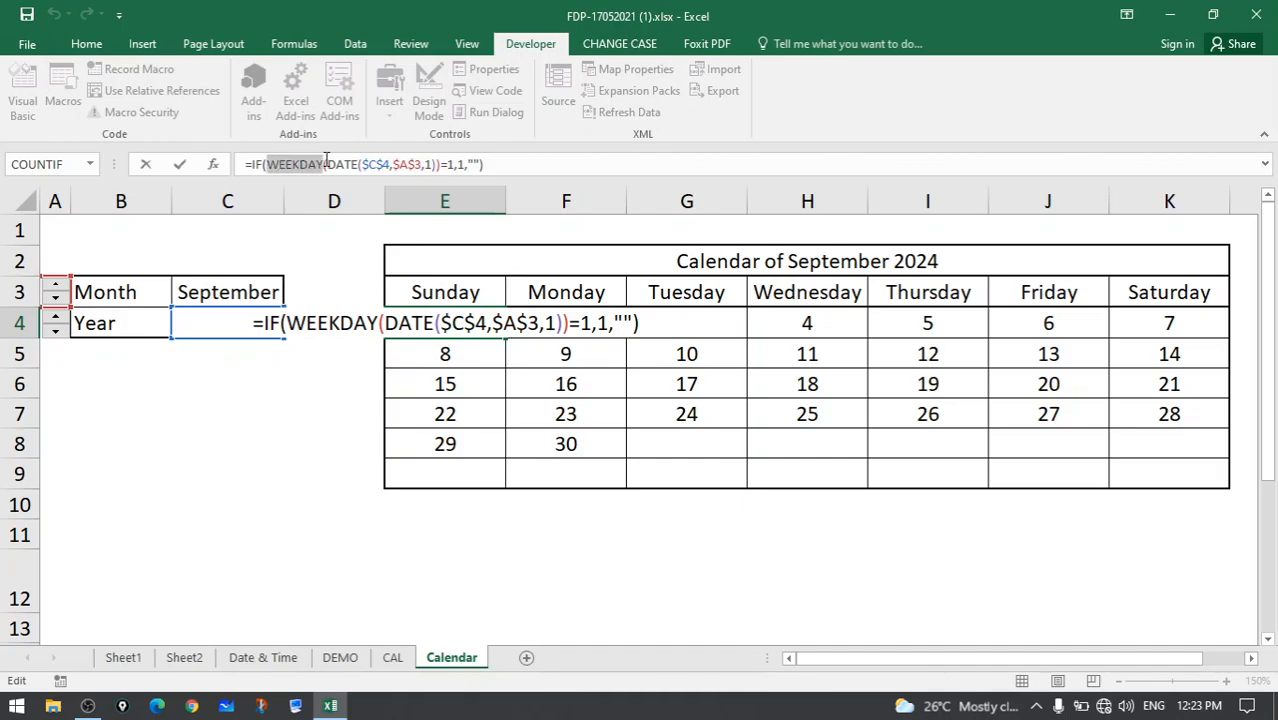
{"action": "left_click_drag", "start_coordinate": [454, 167], "coordinate": [448, 168]}
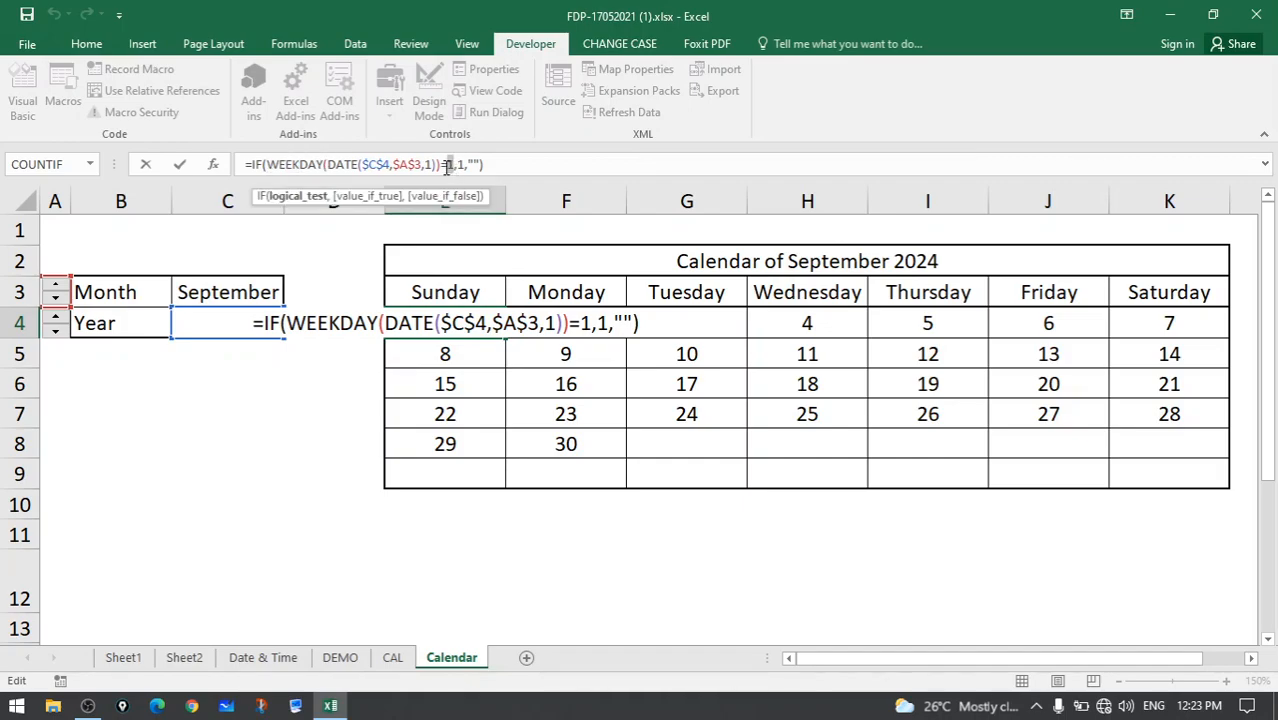
{"action": "left_click", "coordinate": [466, 163]}
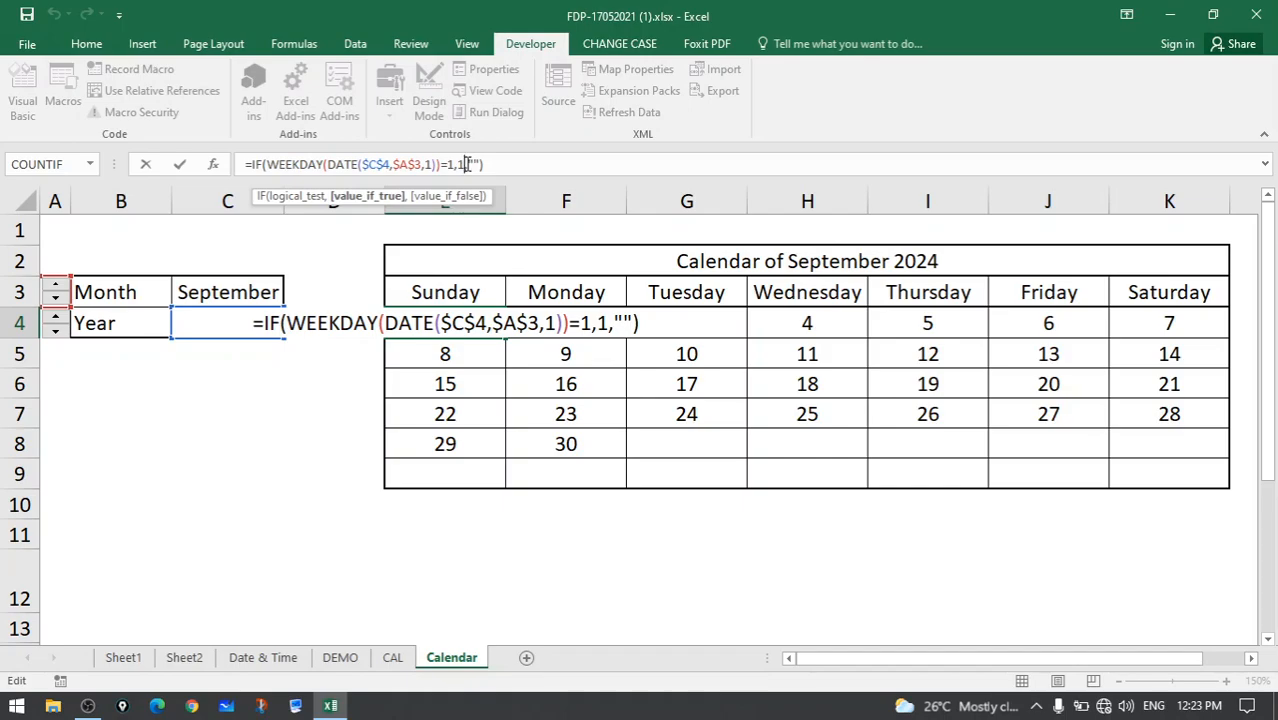
{"action": "left_click_drag", "start_coordinate": [329, 161], "coordinate": [439, 163]}
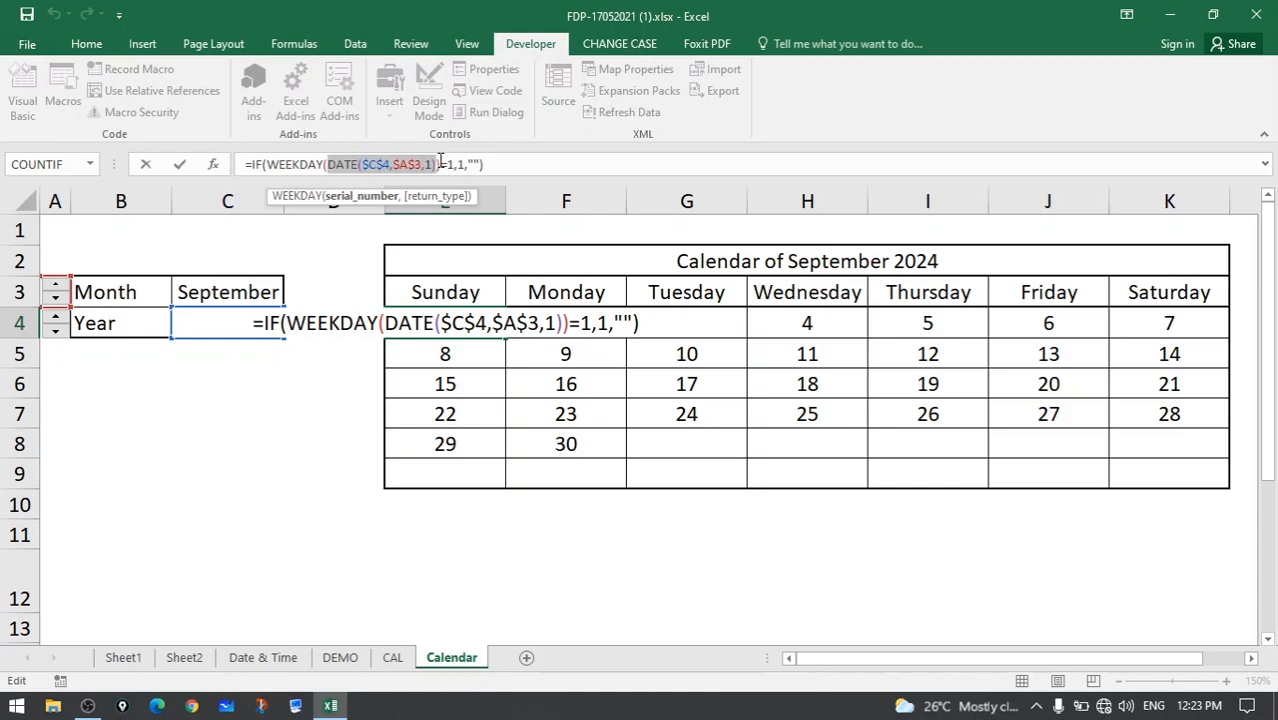
{"action": "left_click", "coordinate": [386, 323]}
{"action": "left_click_drag", "start_coordinate": [386, 323], "coordinate": [561, 323]}
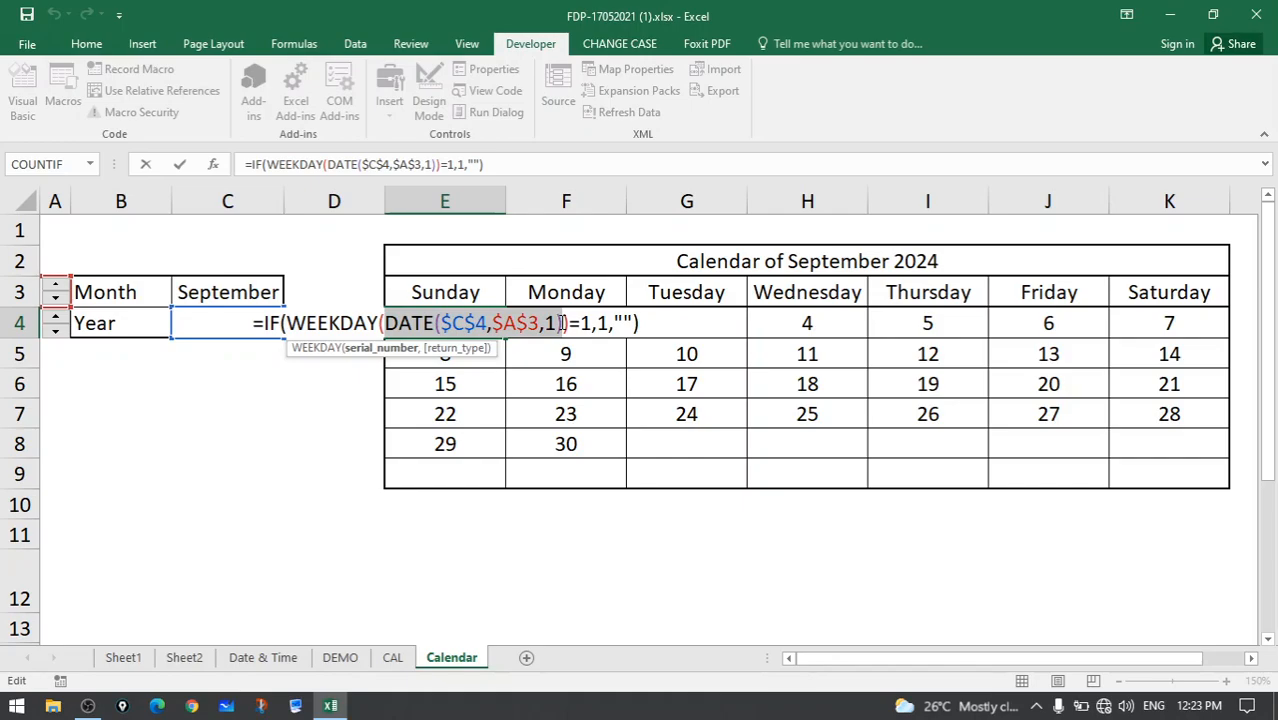
{"action": "left_click", "coordinate": [305, 323]}
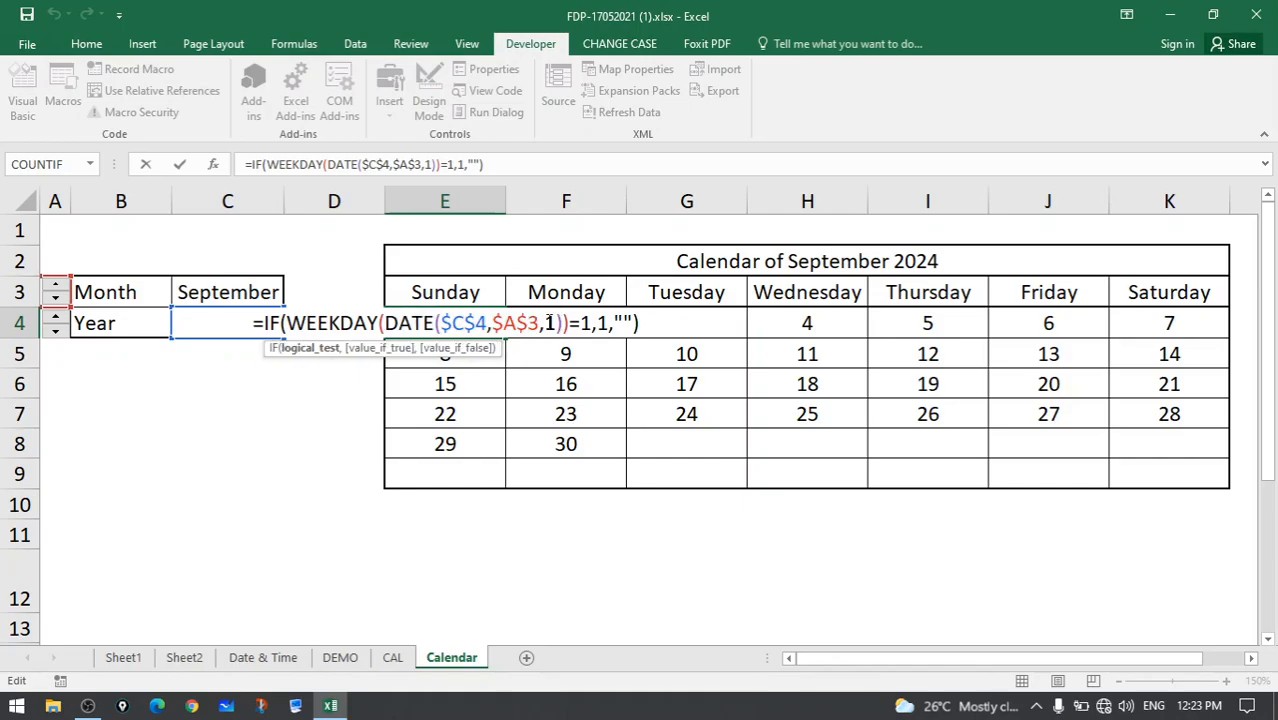
{"action": "left_click_drag", "start_coordinate": [591, 323], "coordinate": [568, 323]}
{"action": "double_click", "coordinate": [602, 323]}
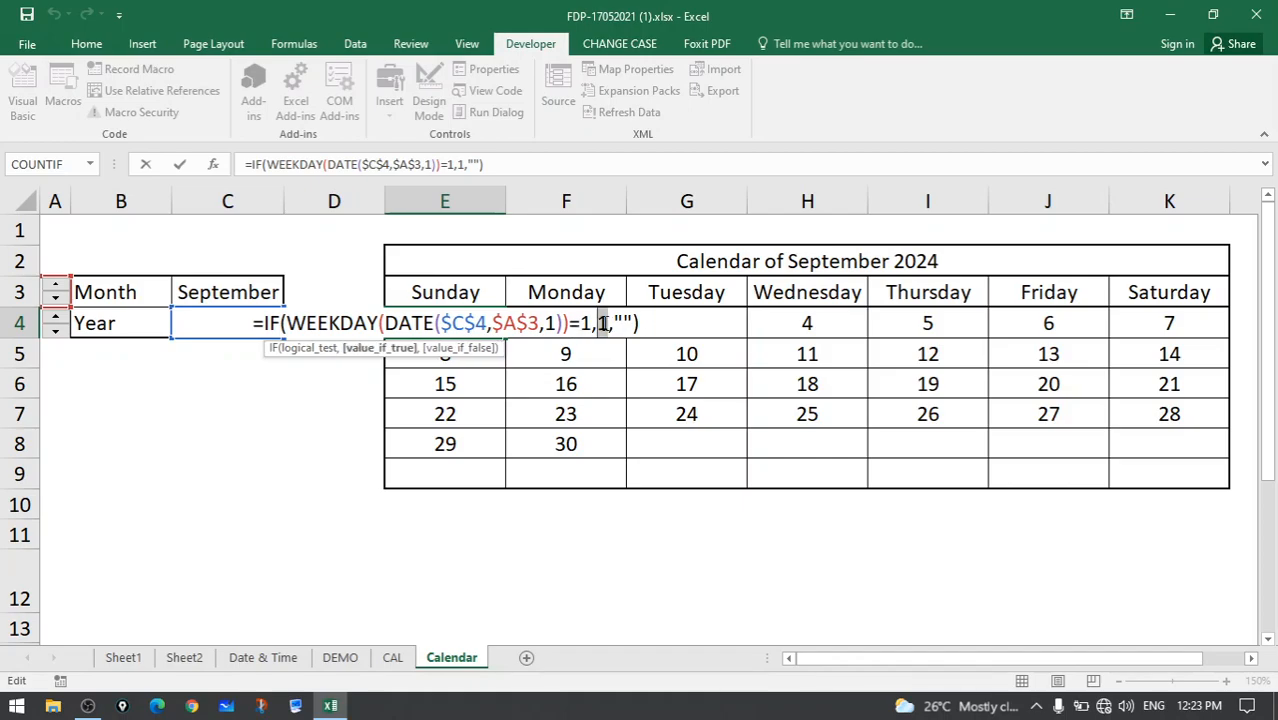
{"action": "left_click", "coordinate": [629, 323]}
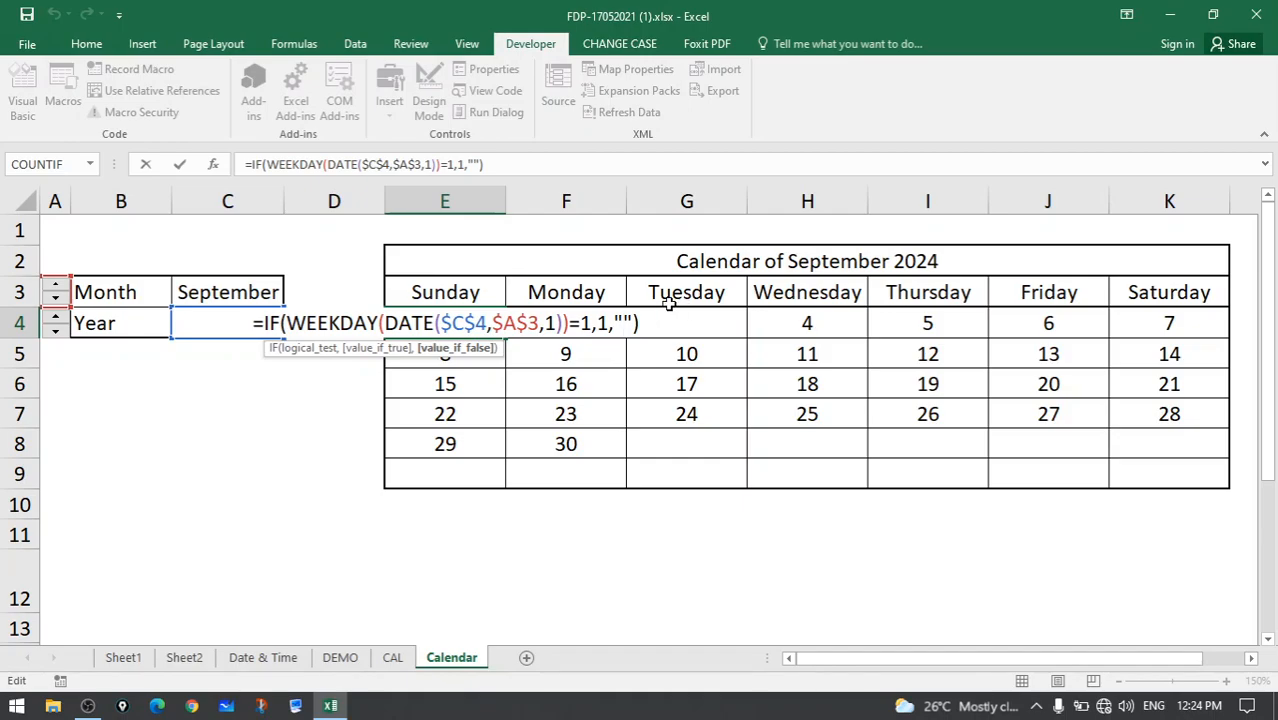
Review the year, month and day arguments and the IF true result in E4, closing the formula without changes.
{"action": "left_click_drag", "start_coordinate": [387, 324], "coordinate": [440, 324]}
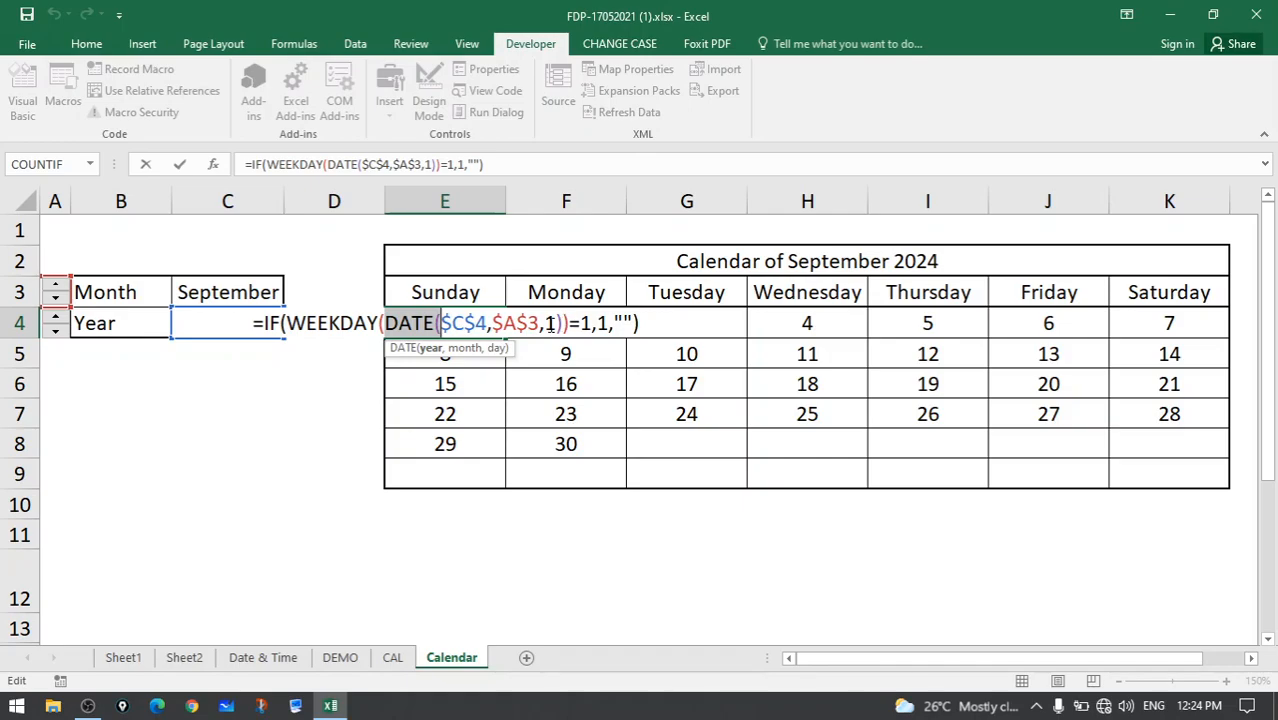
{"action": "double_click", "coordinate": [474, 323]}
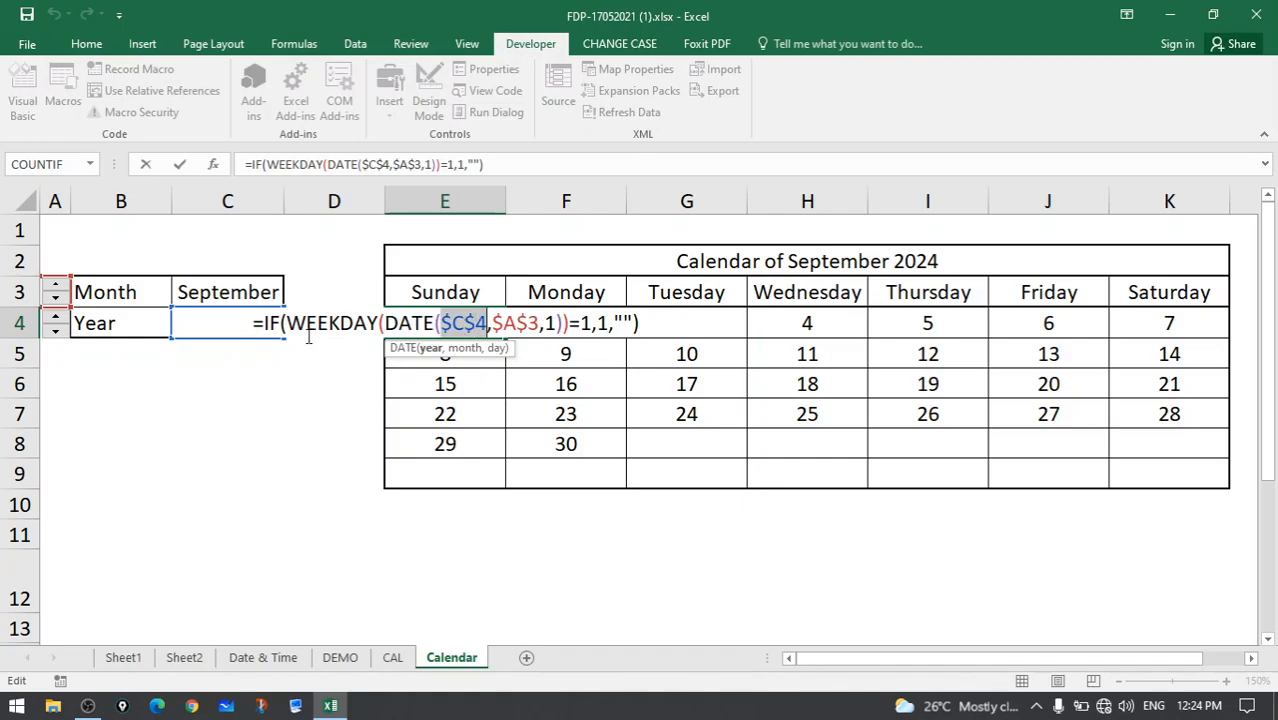
{"action": "double_click", "coordinate": [515, 323]}
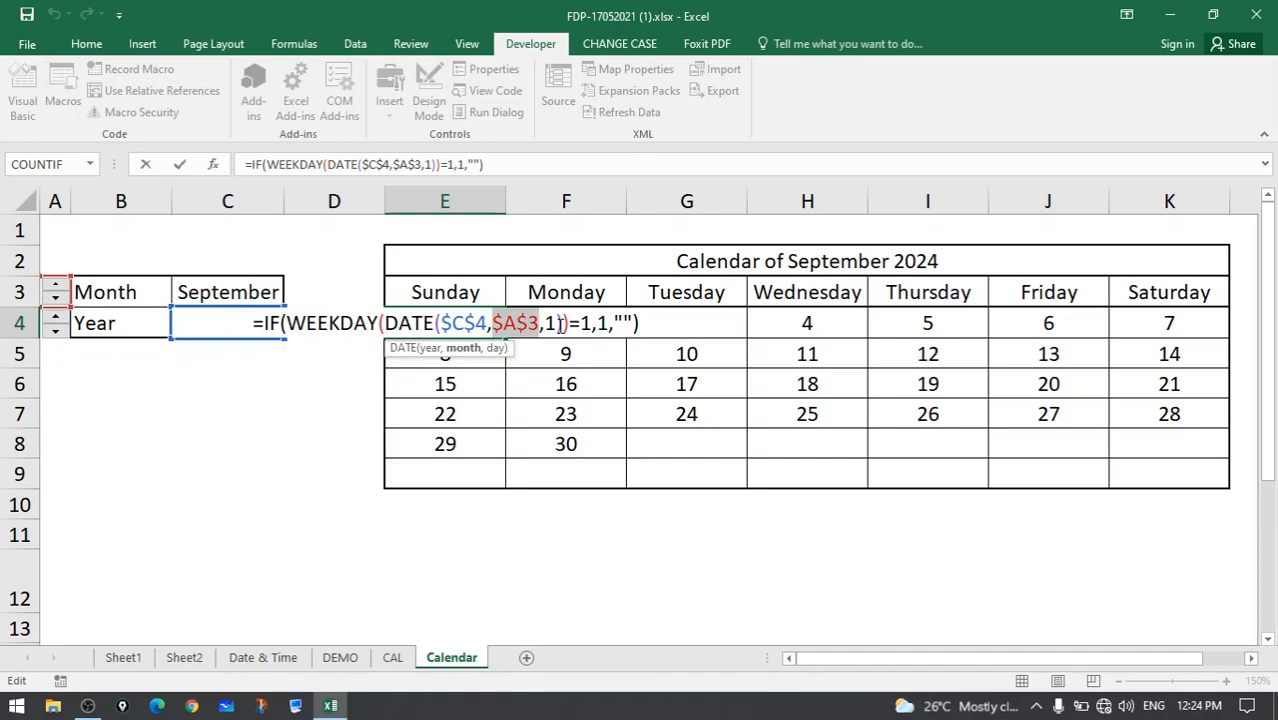
{"action": "double_click", "coordinate": [549, 323]}
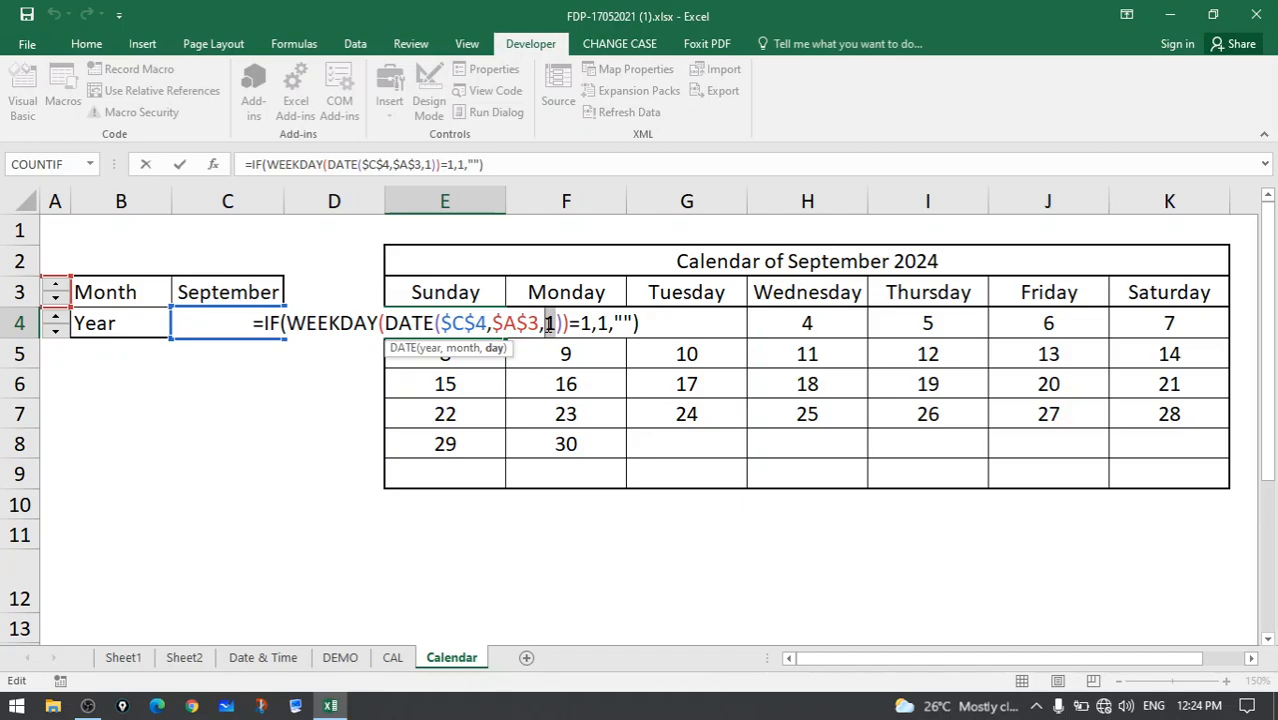
{"action": "double_click", "coordinate": [601, 323]}
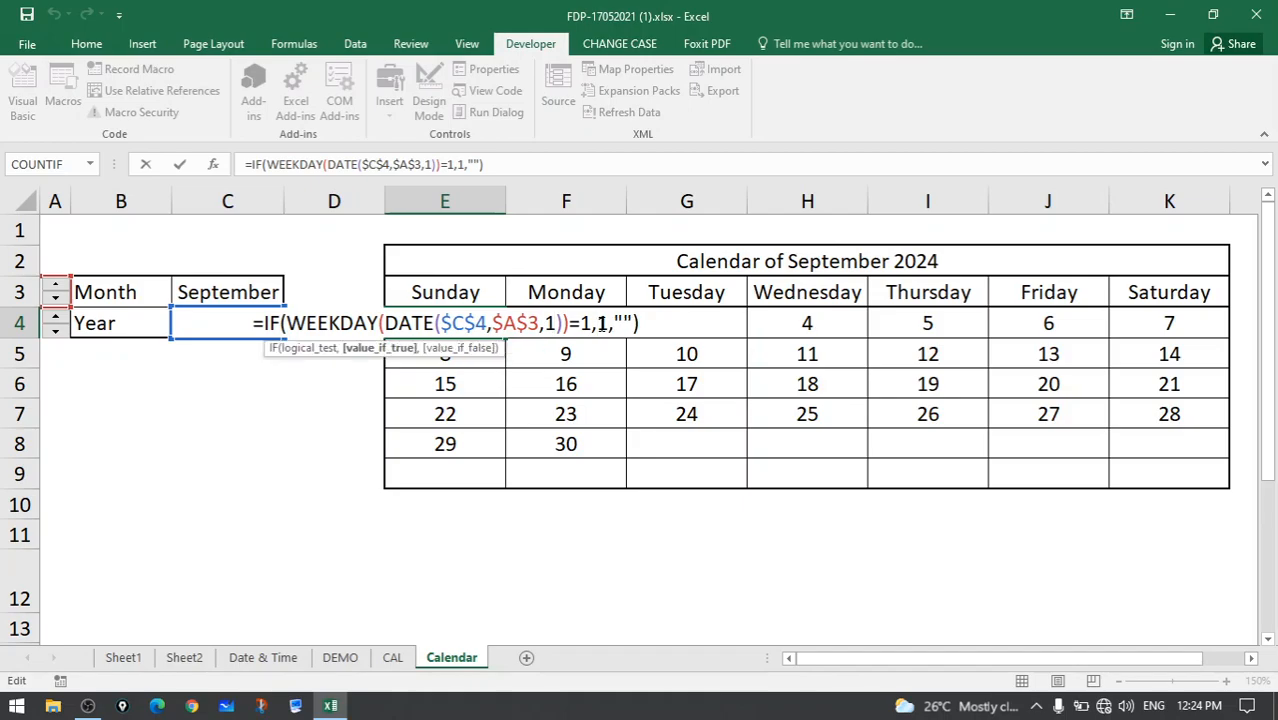
{"action": "key", "text": "Return"}
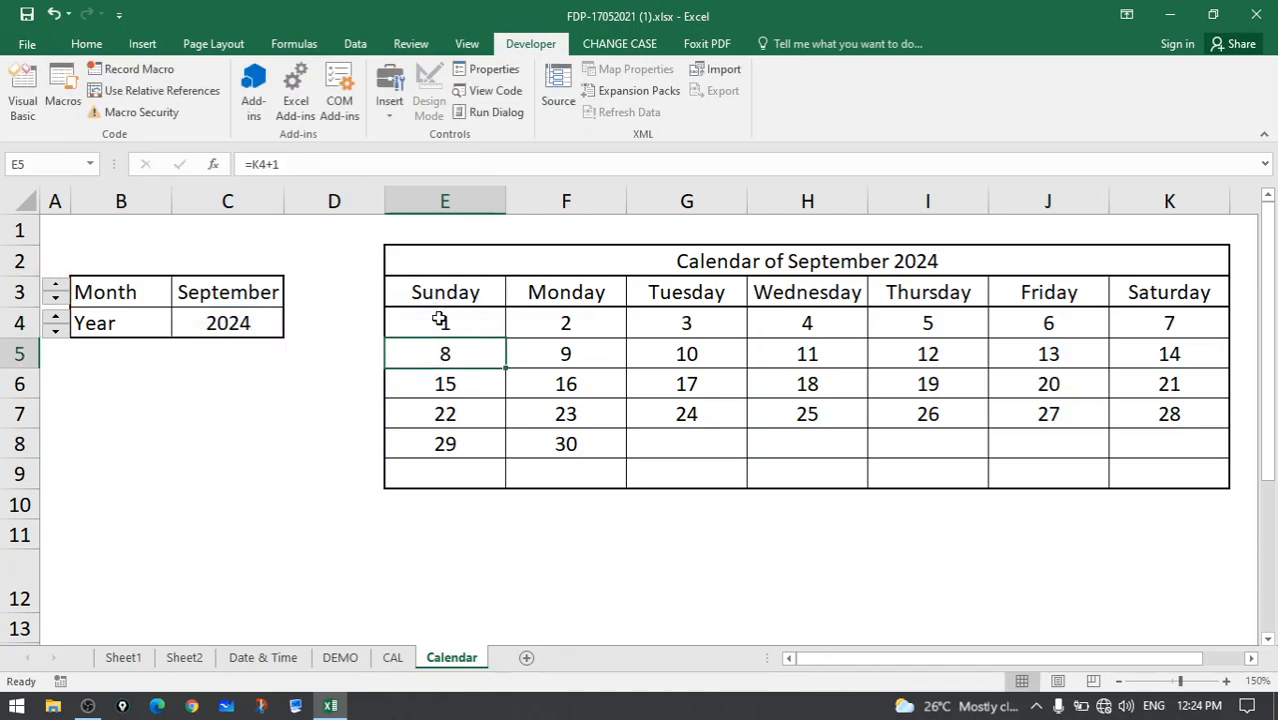
{"action": "left_click", "coordinate": [440, 319]}
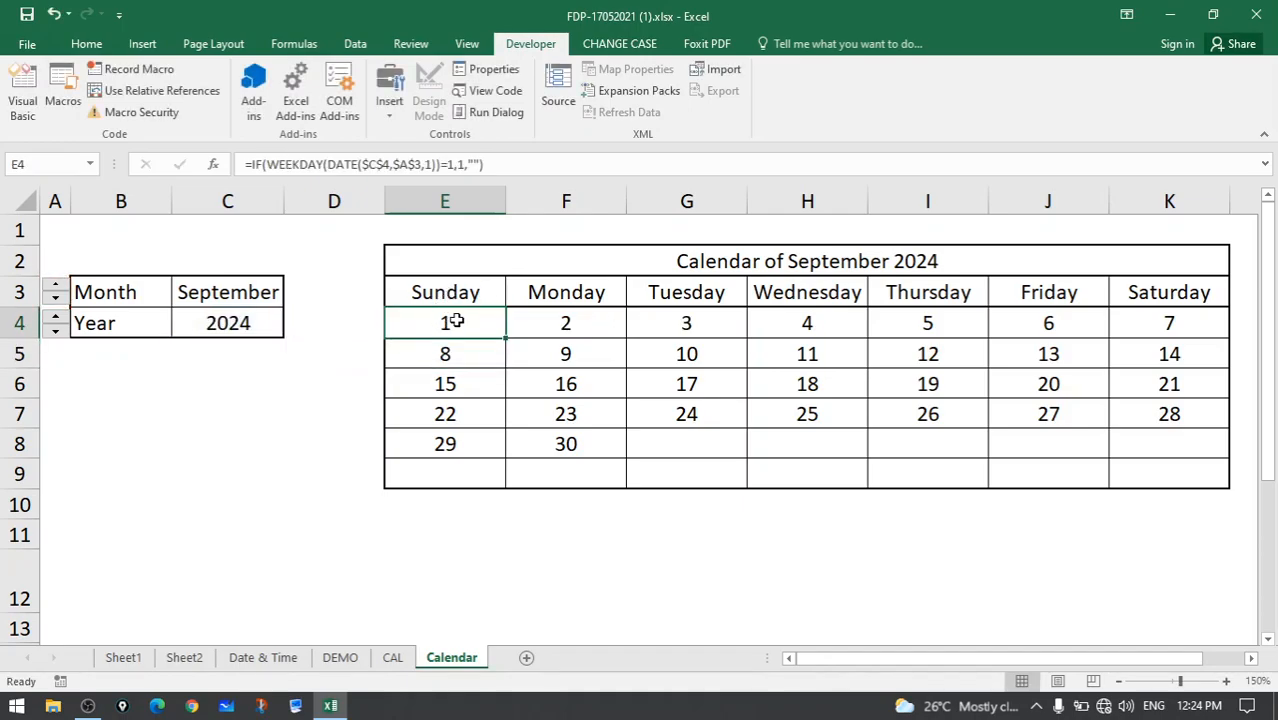
{"action": "left_click", "coordinate": [215, 465]}
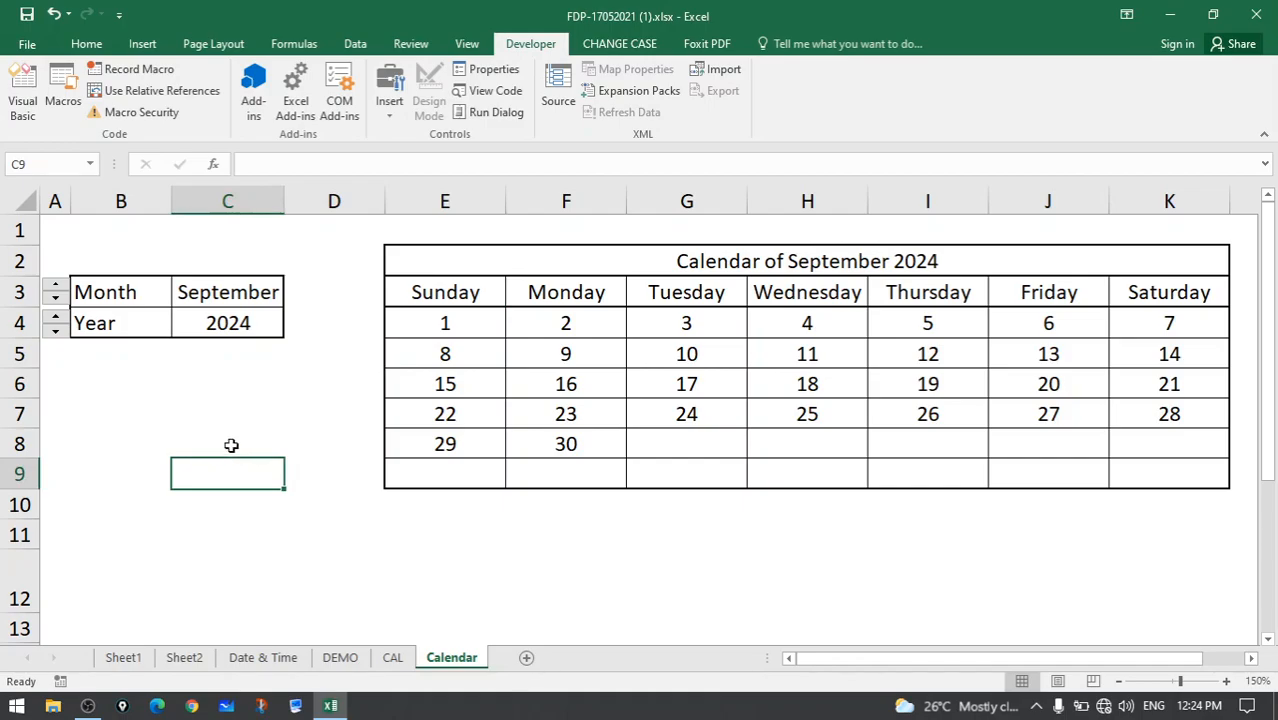
{"action": "left_click", "coordinate": [230, 444]}
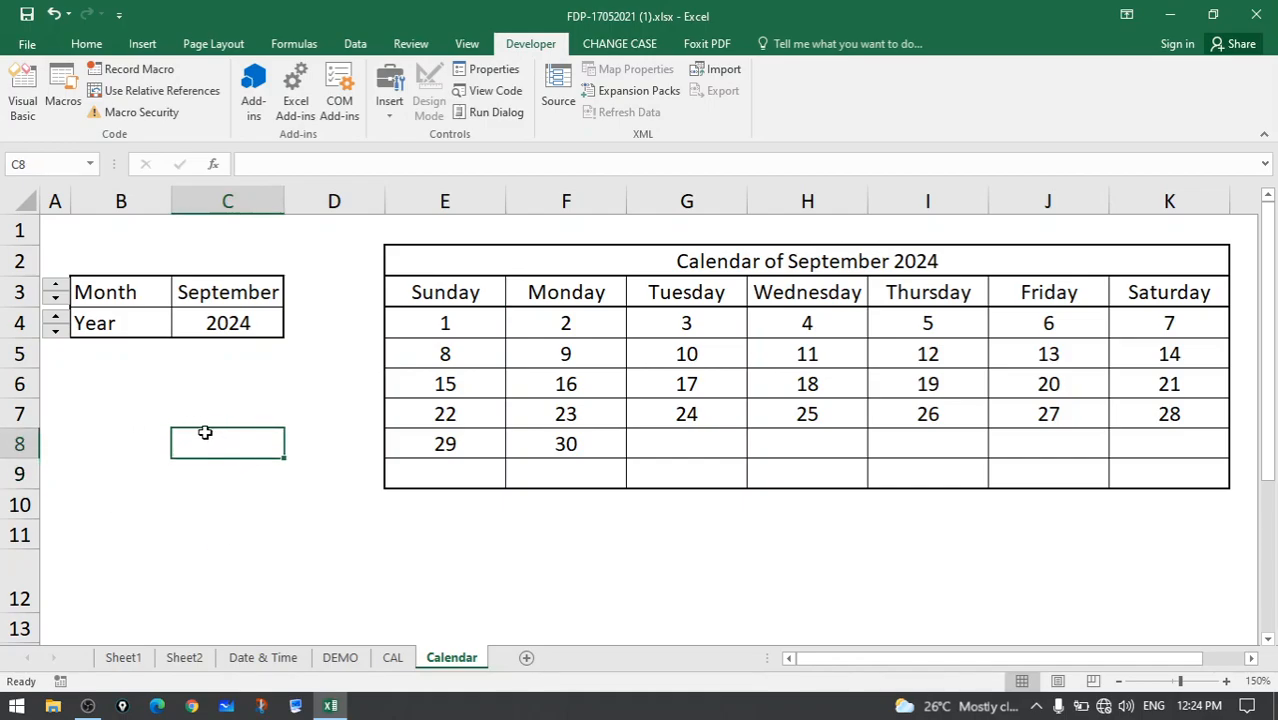
Examine the F4 formula's WEEKDAY test against 2 and the IF function's true result 1 and false result E4+1.
{"action": "left_click", "coordinate": [552, 321]}
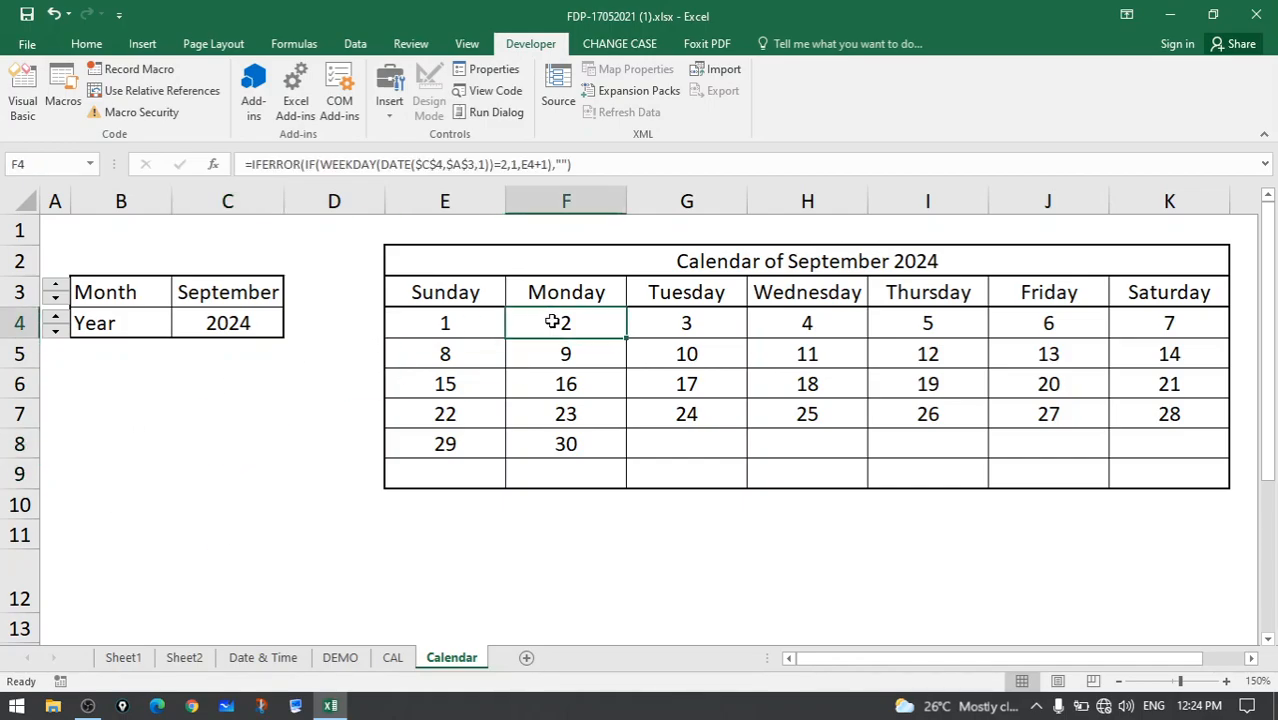
{"action": "double_click", "coordinate": [552, 321]}
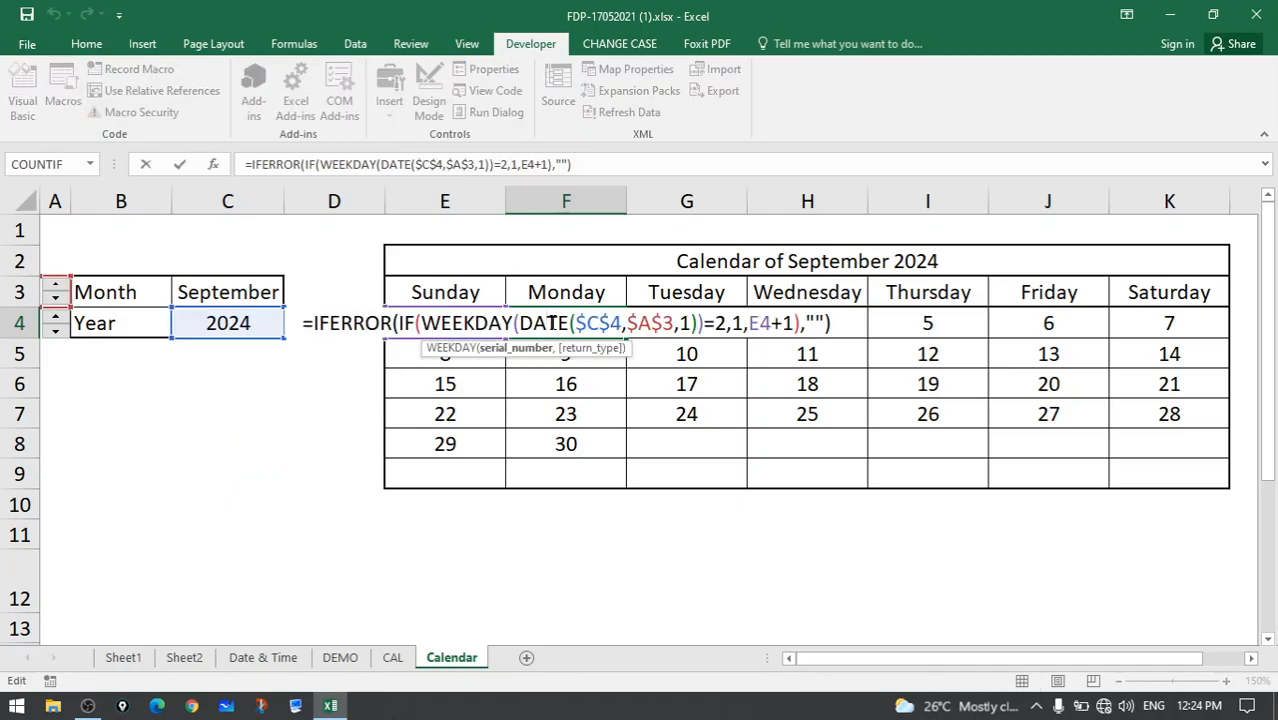
{"action": "left_click", "coordinate": [708, 322]}
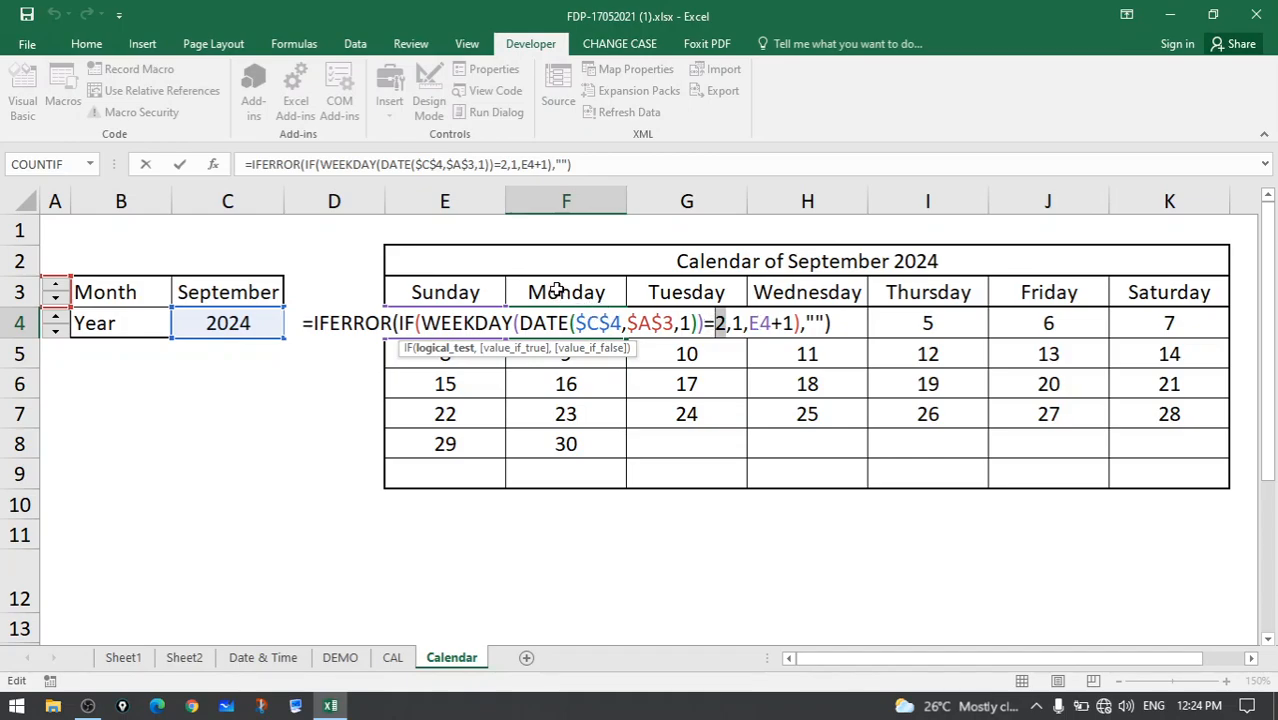
{"action": "double_click", "coordinate": [738, 322]}
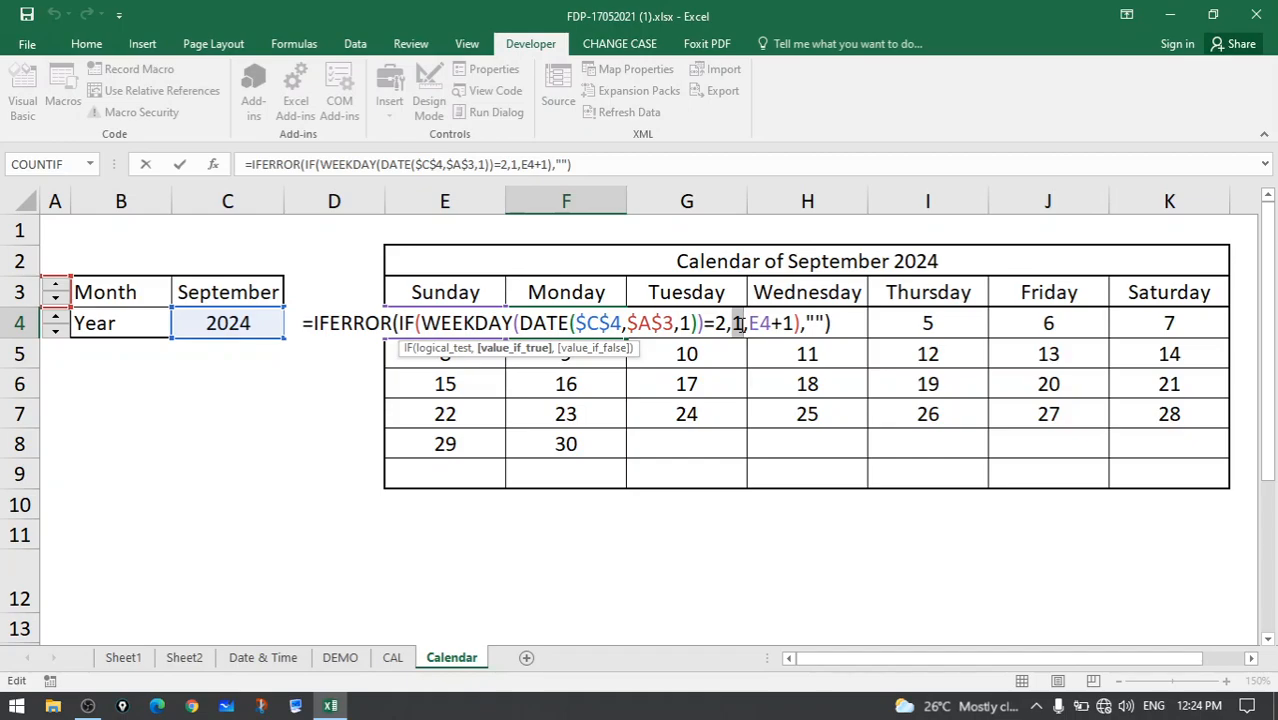
{"action": "left_click_drag", "start_coordinate": [748, 322], "coordinate": [793, 322]}
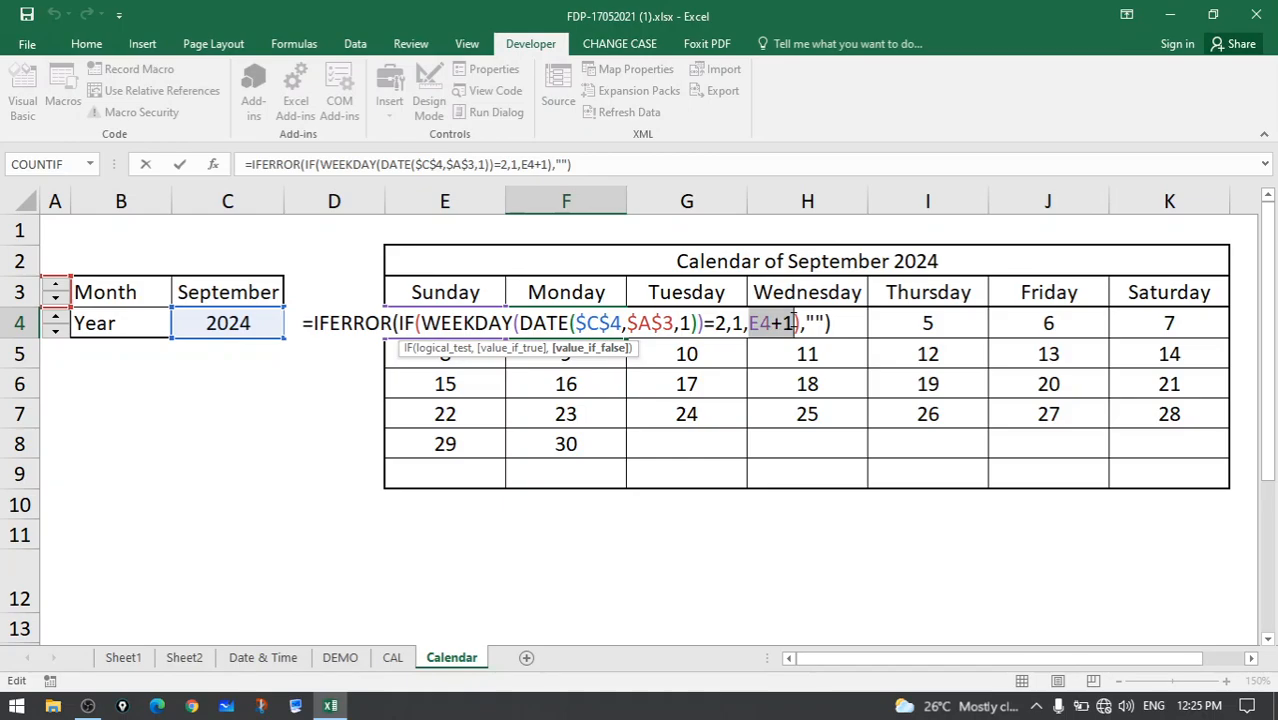
Examine the IFERROR wrapper in F4 and its empty-text error value, closing the formula without changes.
{"action": "left_click", "coordinate": [752, 323]}
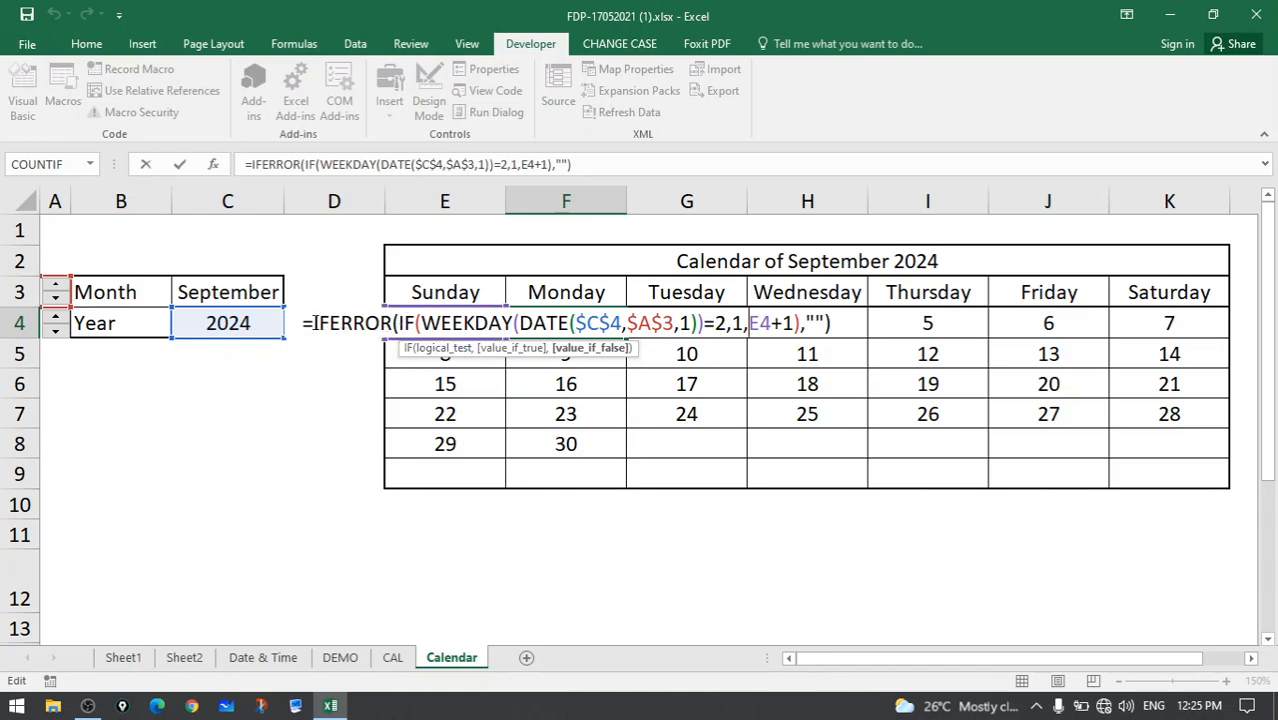
{"action": "left_click_drag", "start_coordinate": [313, 323], "coordinate": [350, 325]}
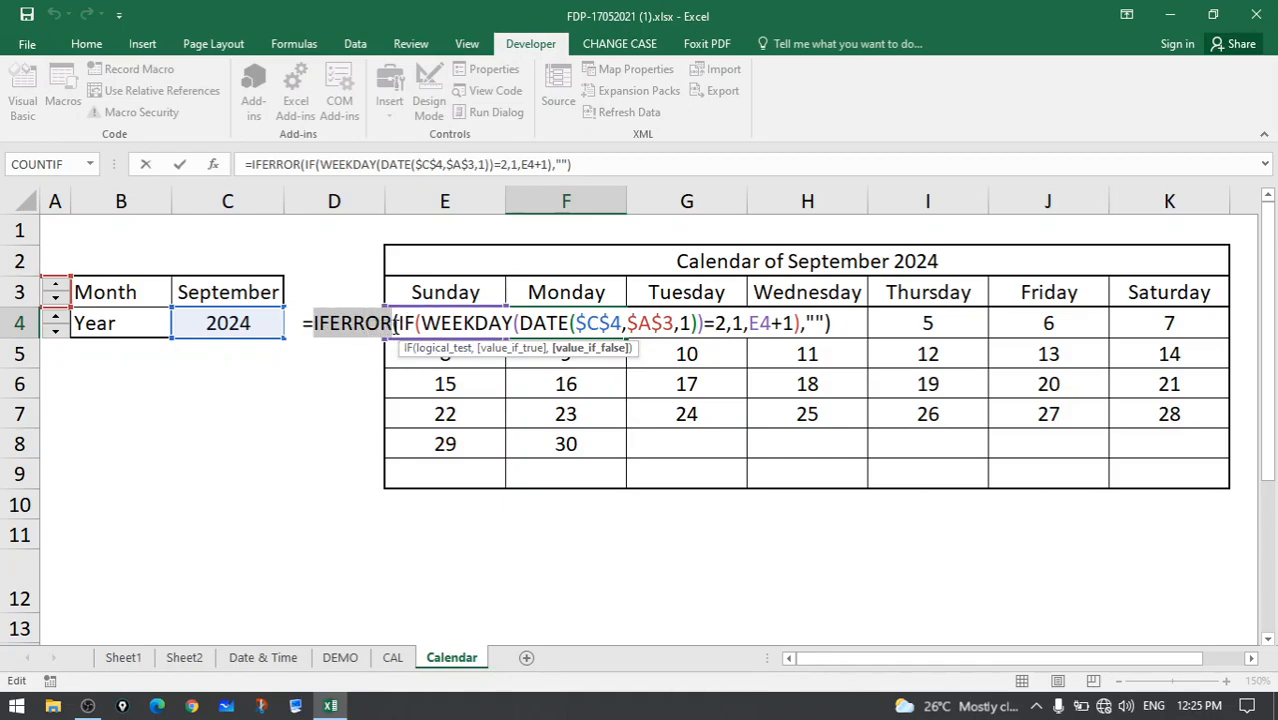
{"action": "left_click", "coordinate": [393, 325]}
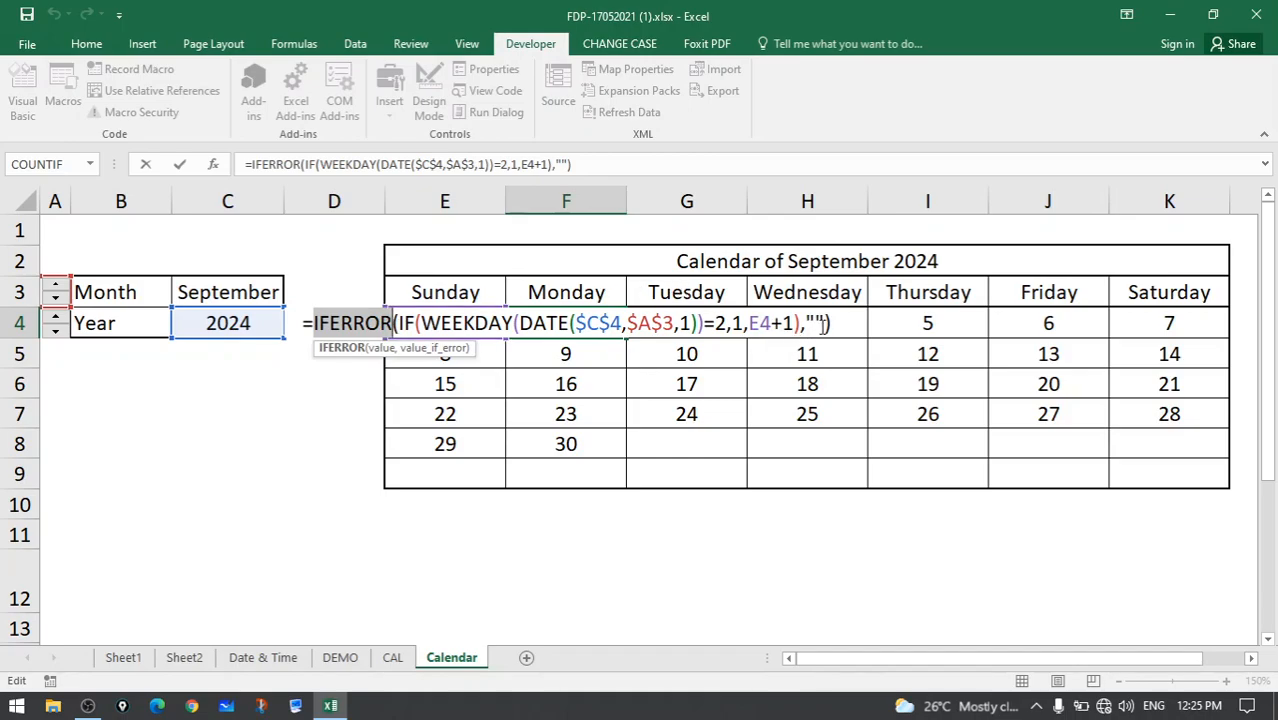
{"action": "left_click", "coordinate": [812, 325]}
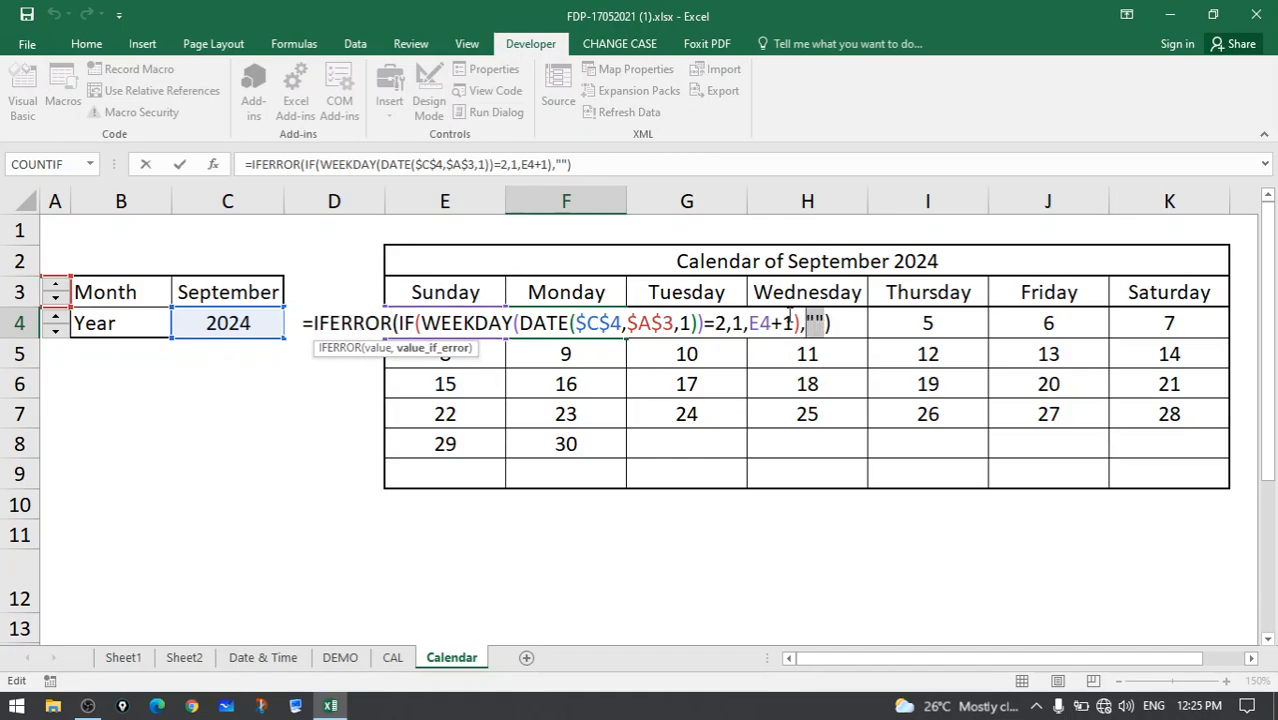
{"action": "key", "text": "Return"}
Open the Sunday formula in E4 and review the year, month and day arguments of its DATE function.
{"action": "left_click", "coordinate": [483, 318]}
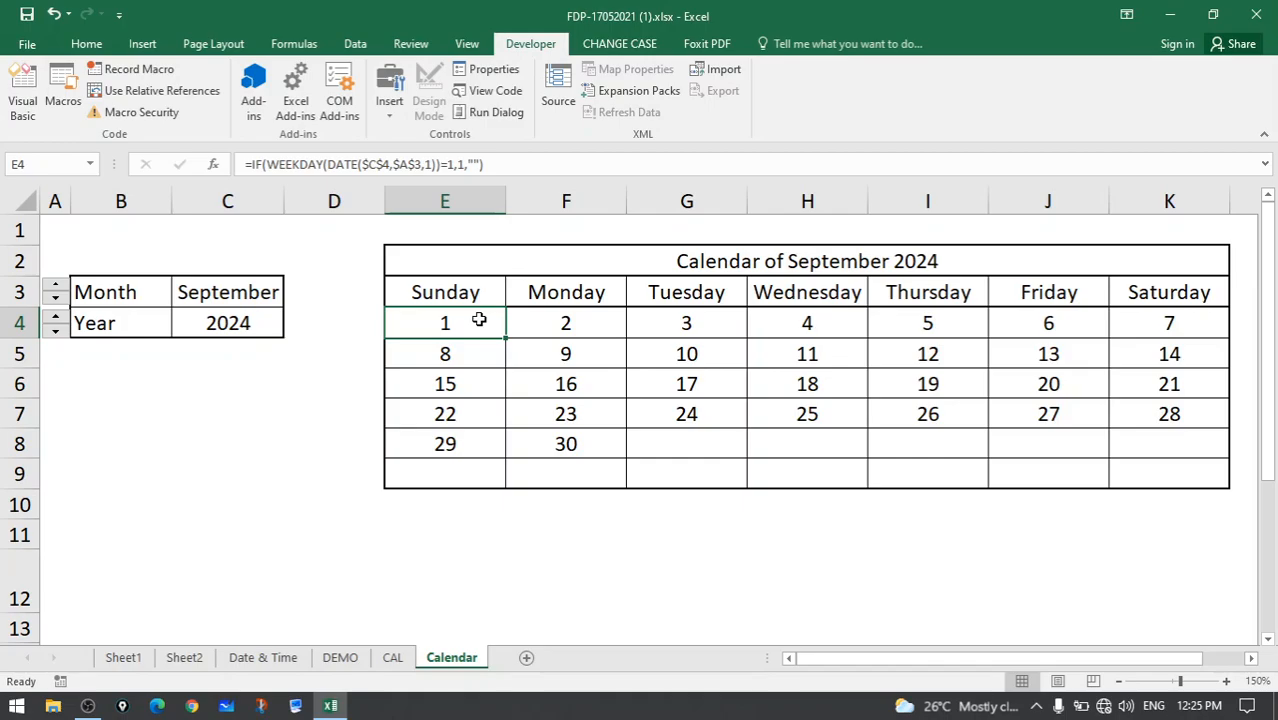
{"action": "double_click", "coordinate": [479, 319]}
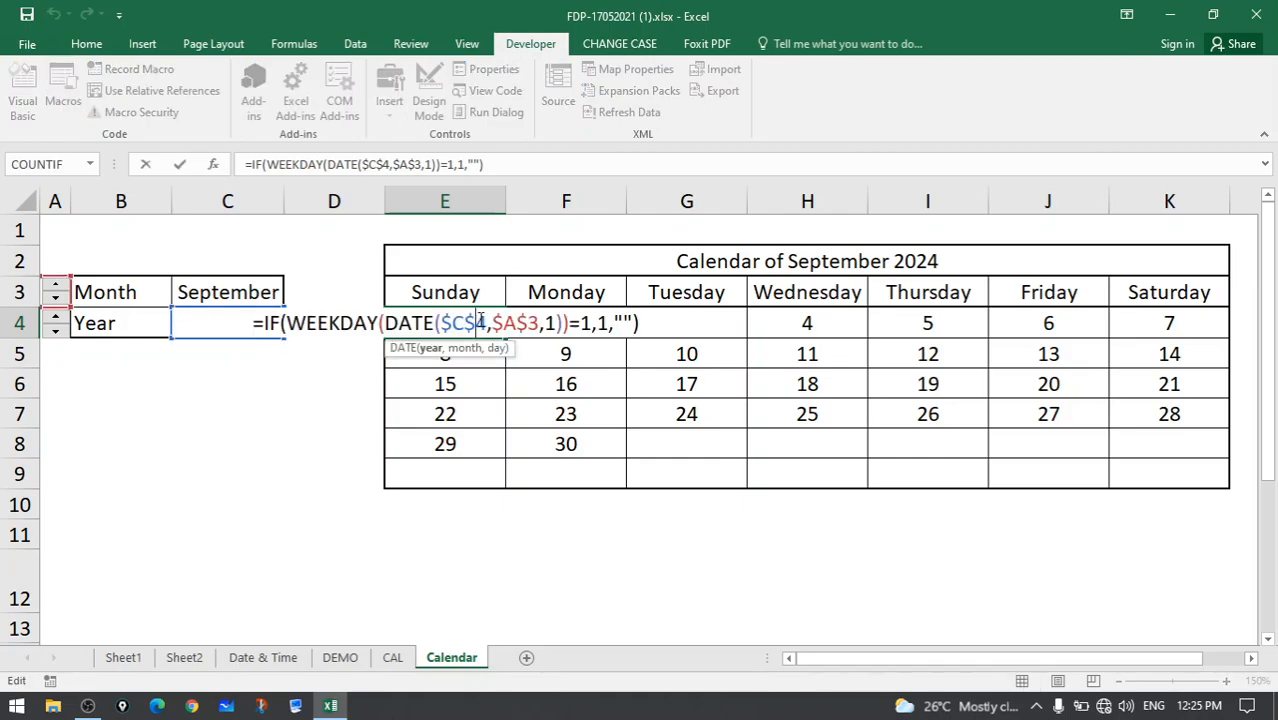
{"action": "left_click_drag", "start_coordinate": [430, 322], "coordinate": [488, 322]}
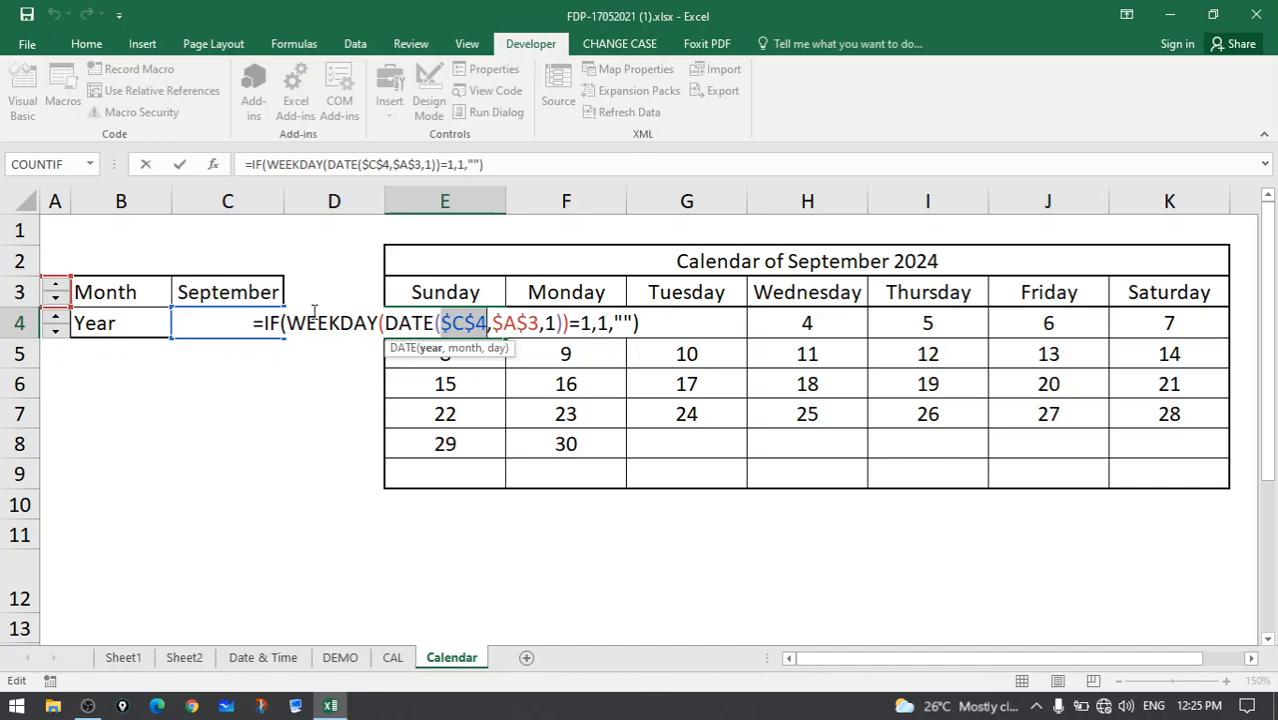
{"action": "double_click", "coordinate": [515, 325]}
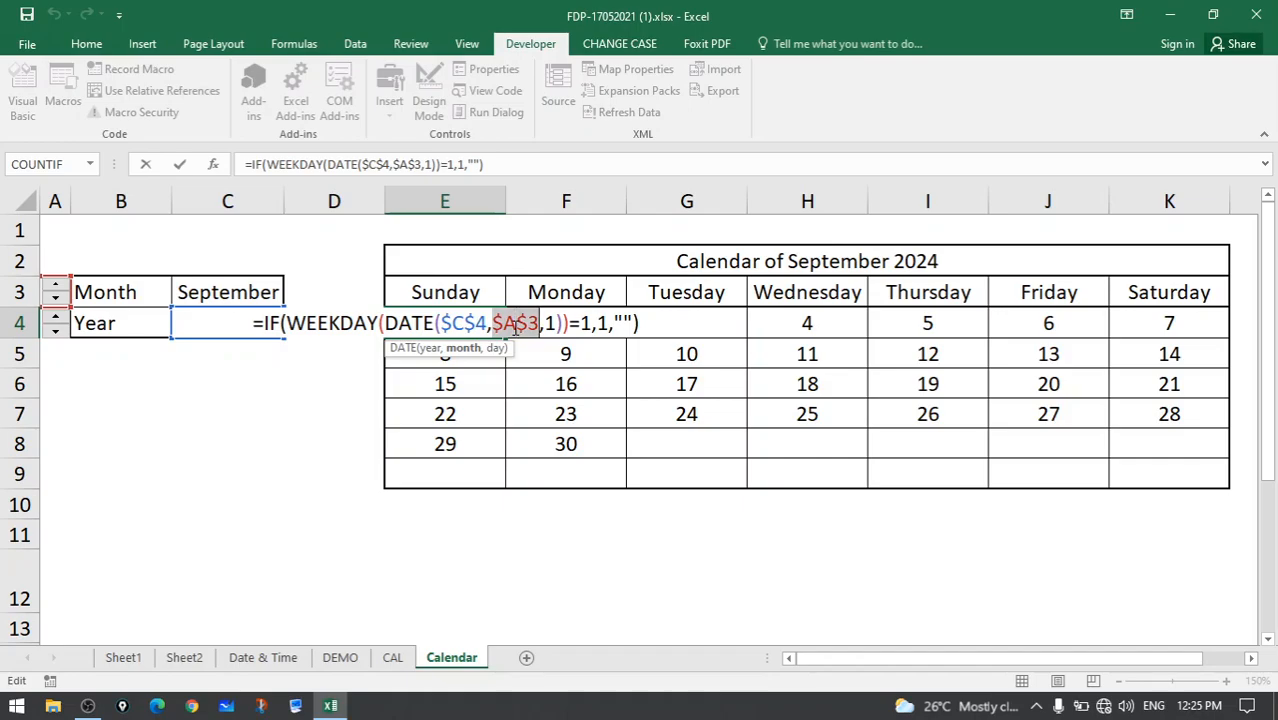
{"action": "double_click", "coordinate": [551, 323]}
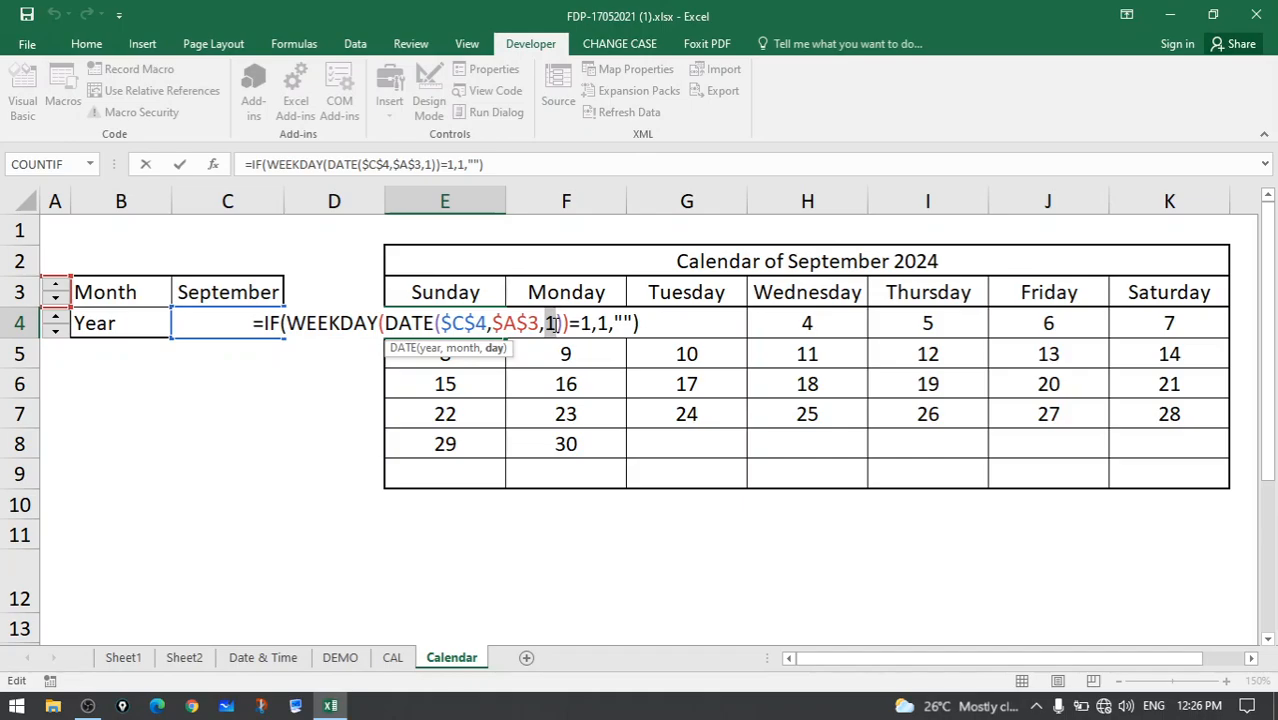
Review the comparison value and the IF true and false results in E4, closing the formula without changes.
{"action": "left_click", "coordinate": [591, 323]}
{"action": "left_click", "coordinate": [592, 323]}
{"action": "left_click", "coordinate": [600, 324]}
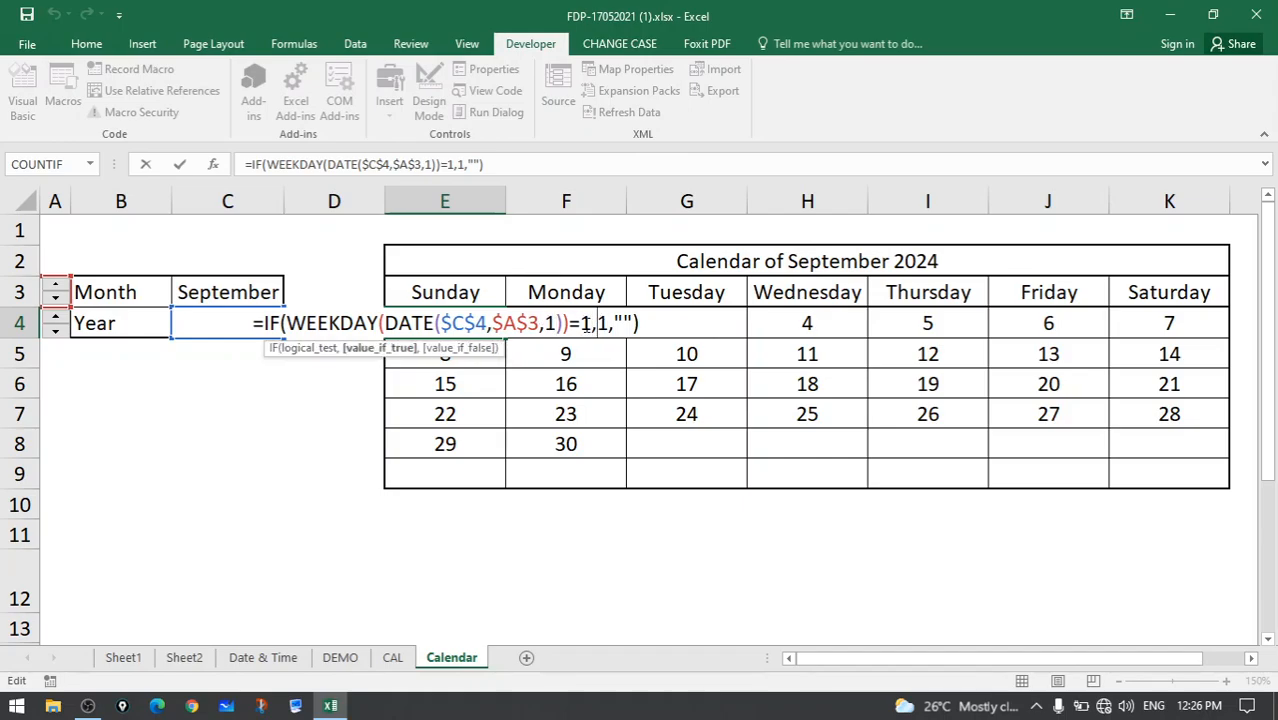
{"action": "double_click", "coordinate": [586, 323]}
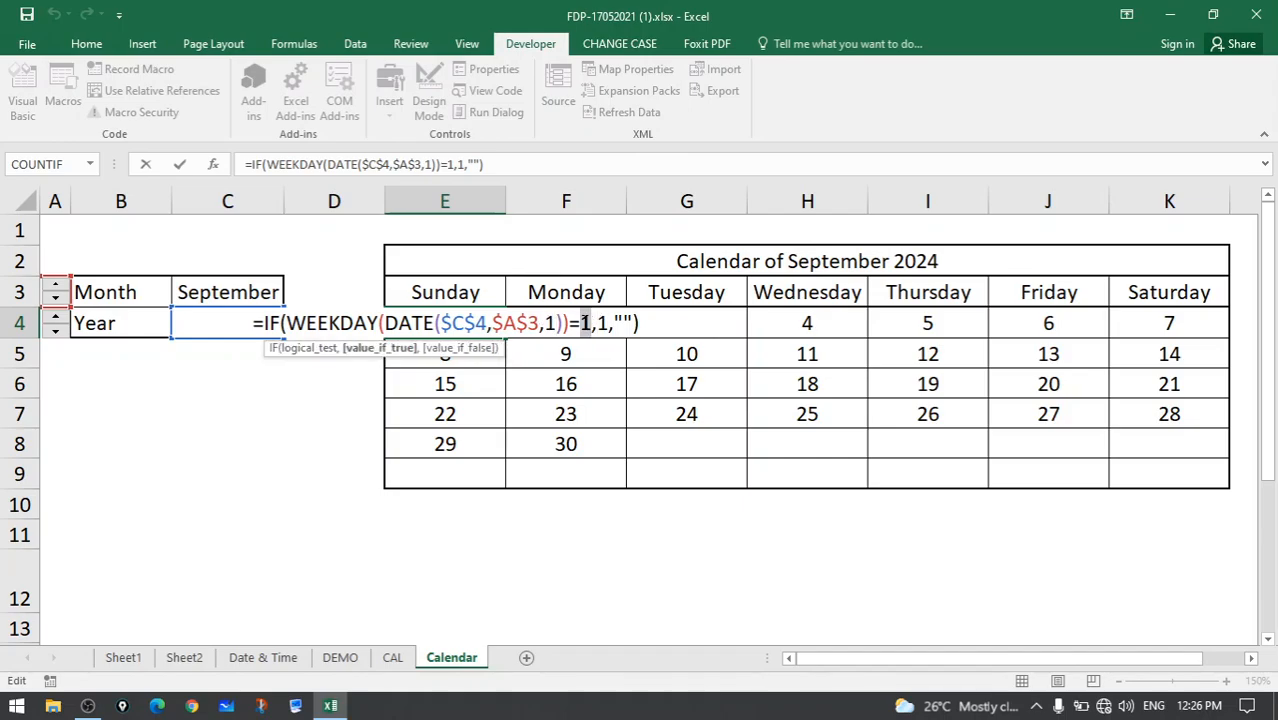
{"action": "double_click", "coordinate": [602, 323]}
{"action": "left_click", "coordinate": [640, 323]}
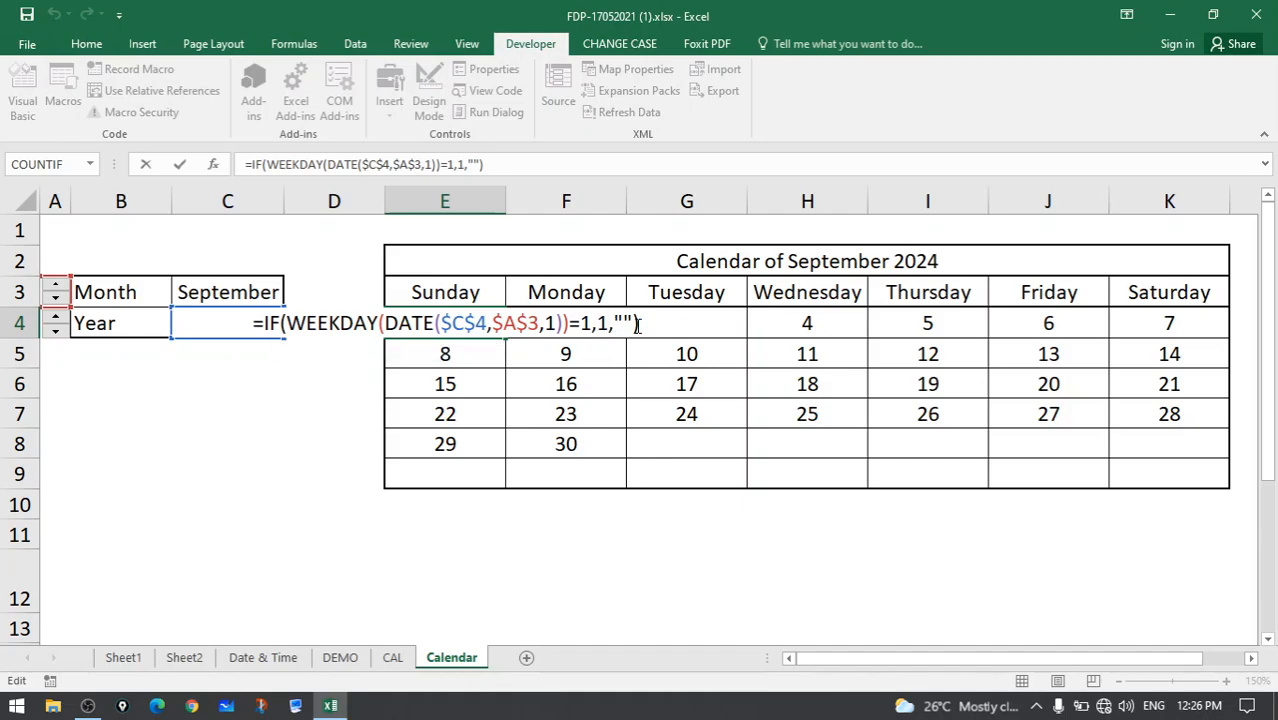
{"action": "key", "text": "Return"}
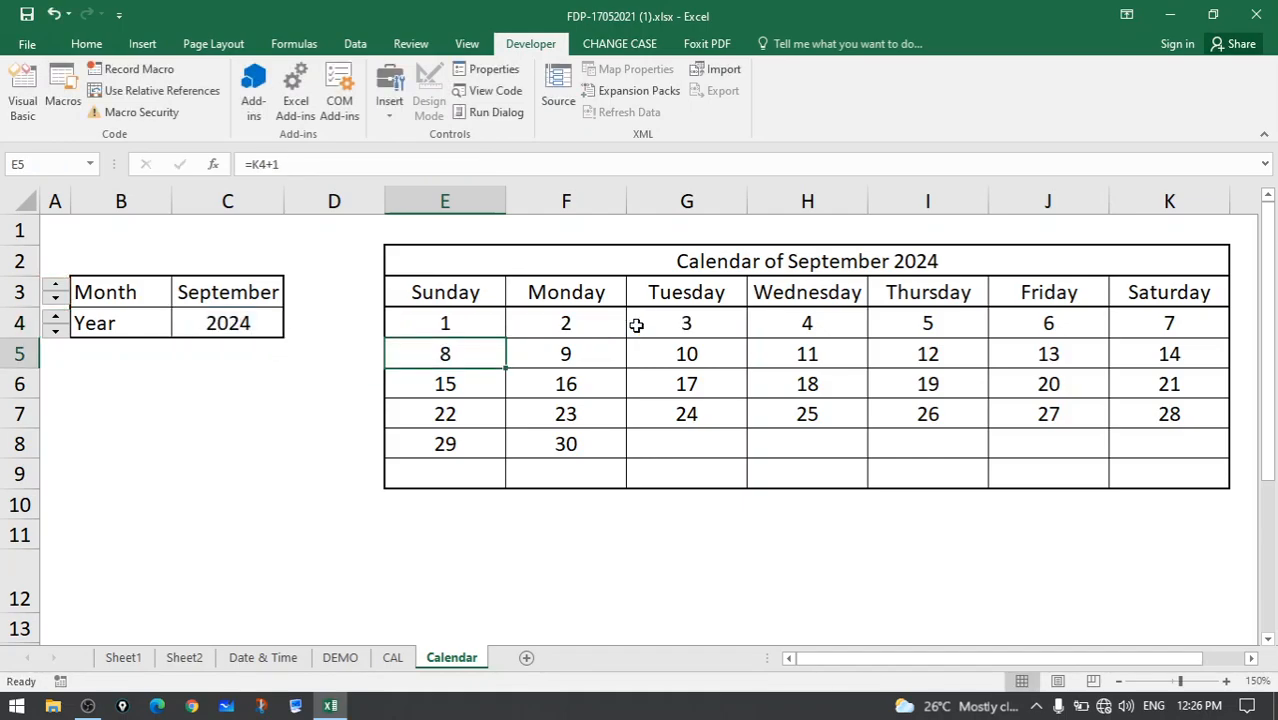
Review the F4 formula against E4, covering its WEEKDAY test for Monday and the IF results 1 and E4+1.
{"action": "left_click", "coordinate": [460, 322]}
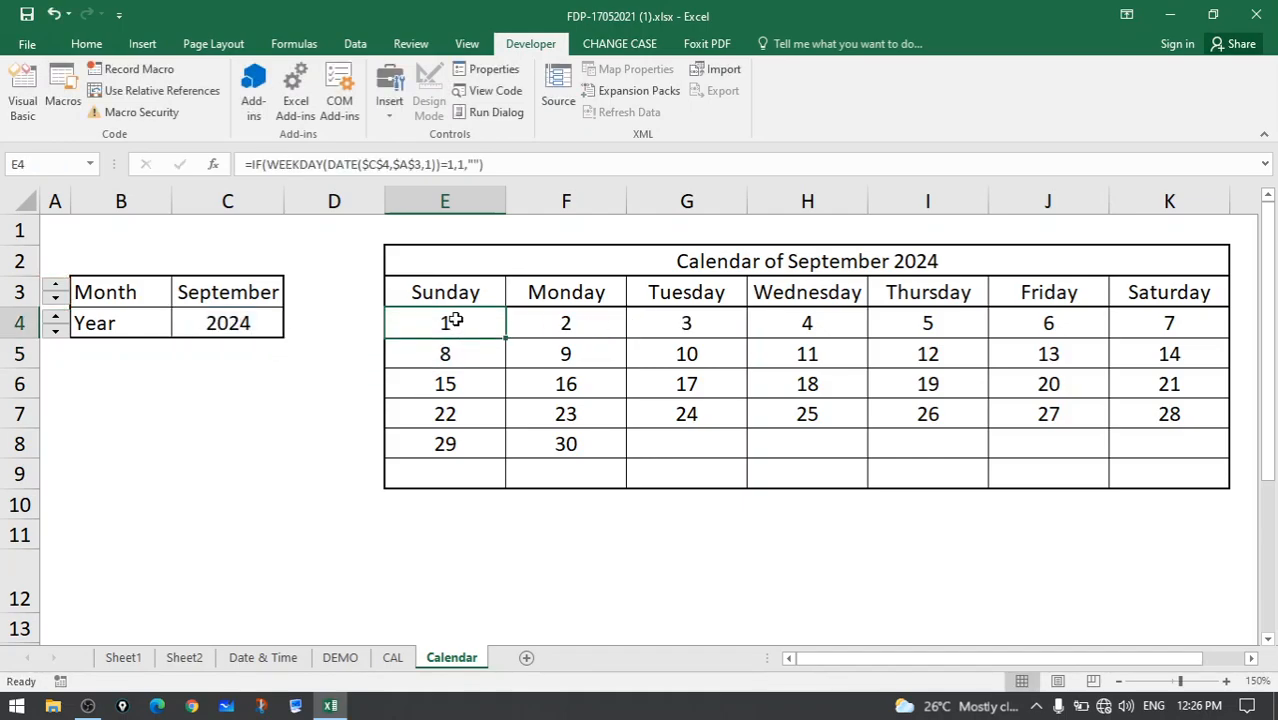
{"action": "left_click", "coordinate": [610, 314]}
{"action": "double_click", "coordinate": [606, 320]}
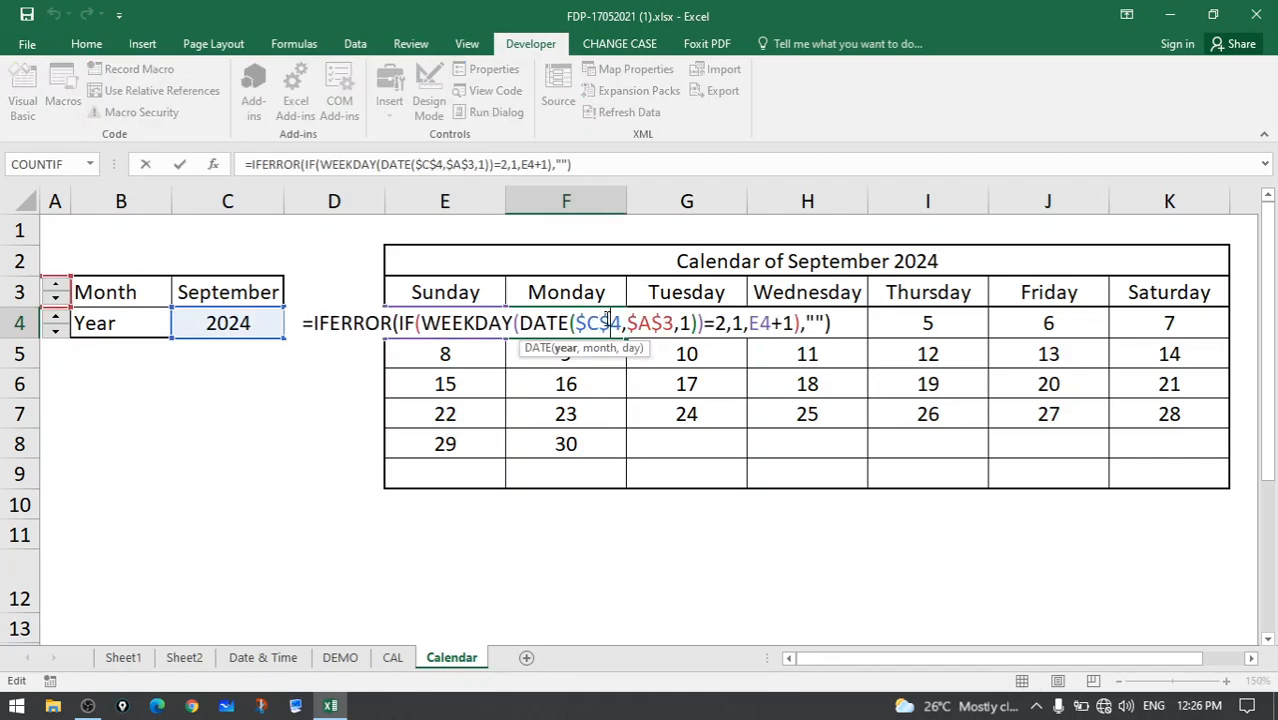
{"action": "left_click_drag", "start_coordinate": [399, 323], "coordinate": [709, 323]}
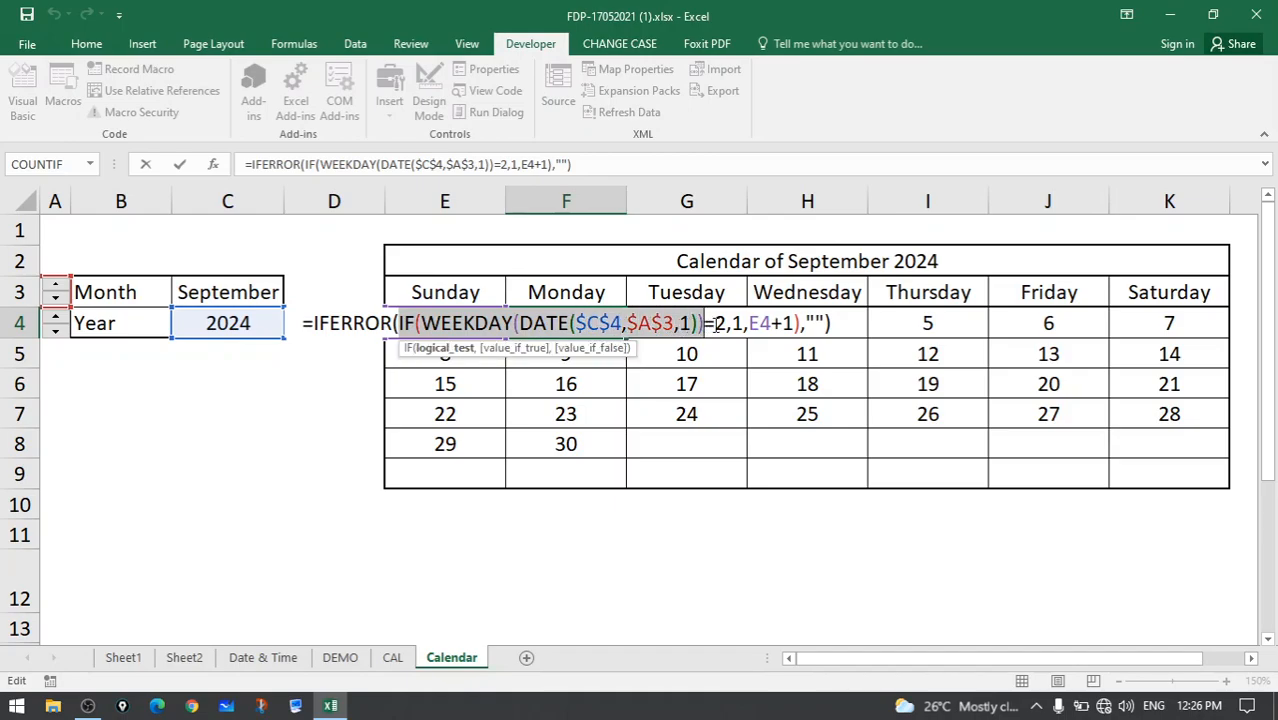
{"action": "left_click", "coordinate": [714, 323]}
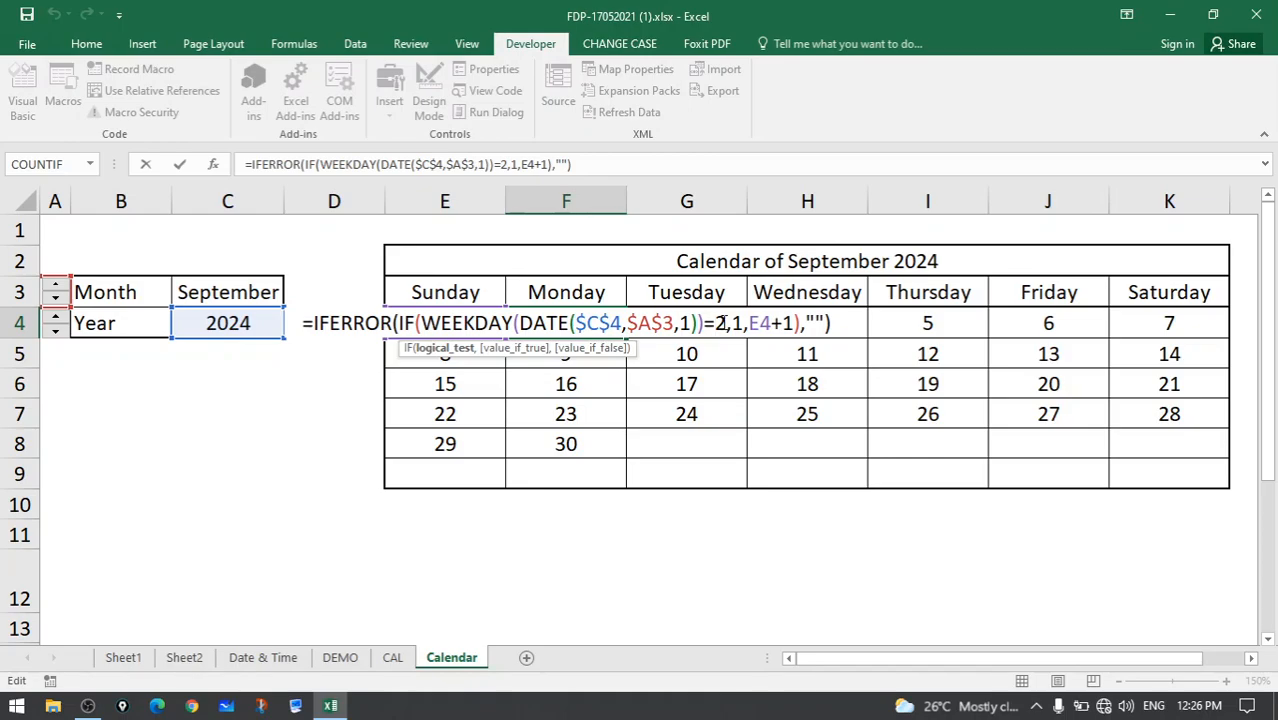
{"action": "left_click_drag", "start_coordinate": [728, 325], "coordinate": [423, 331]}
{"action": "left_click_drag", "start_coordinate": [744, 325], "coordinate": [731, 325]}
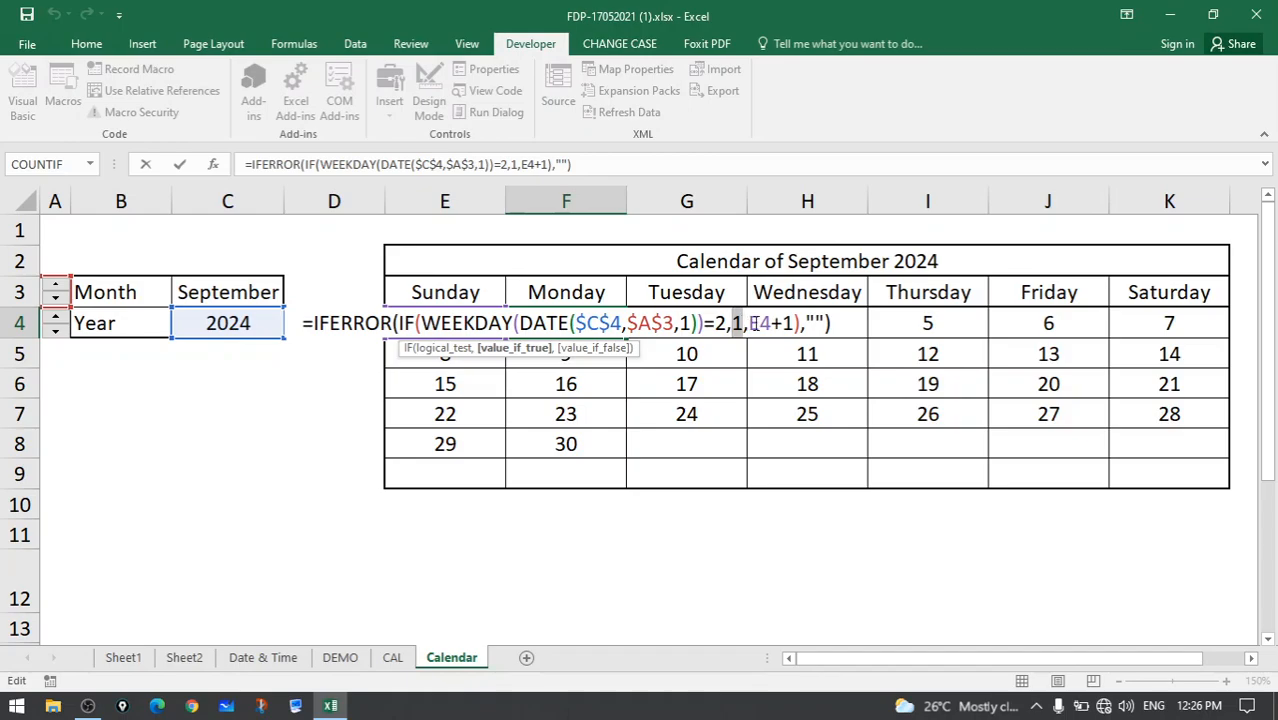
{"action": "left_click_drag", "start_coordinate": [751, 324], "coordinate": [793, 327]}
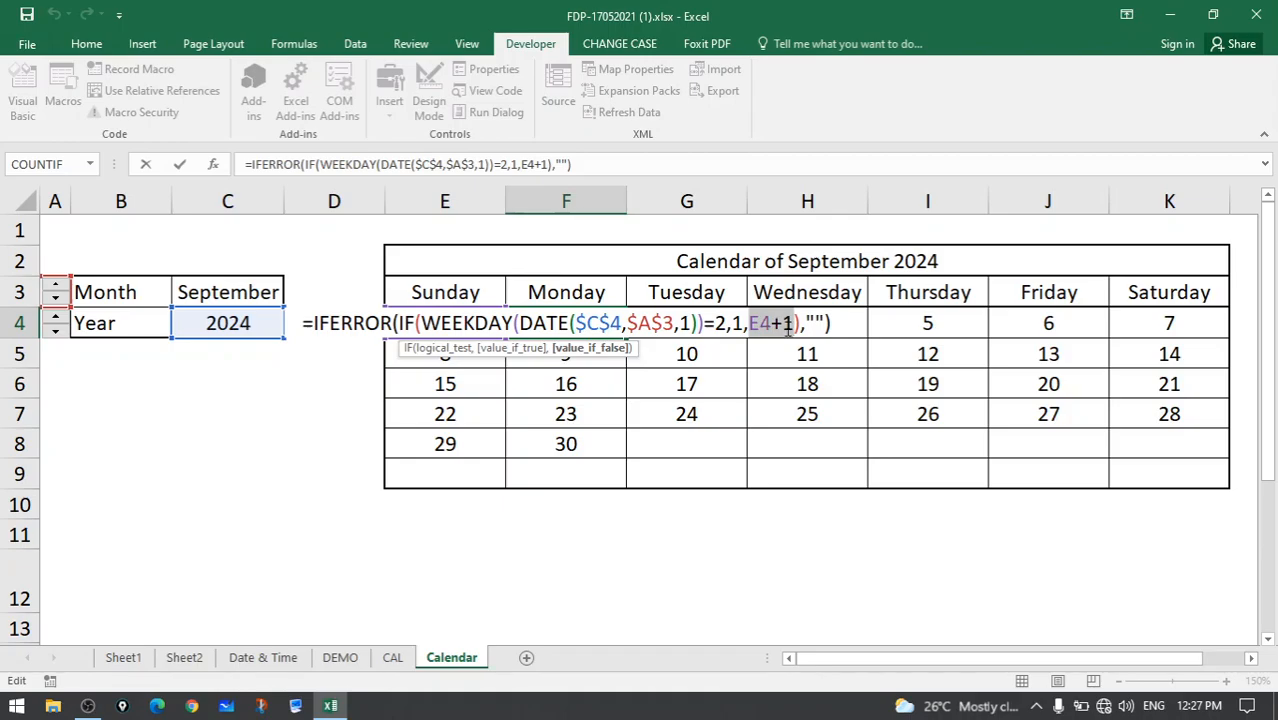
Review the nested IF expression as the IFERROR value argument in F4, leaving the formula unchanged.
{"action": "left_click", "coordinate": [376, 330]}
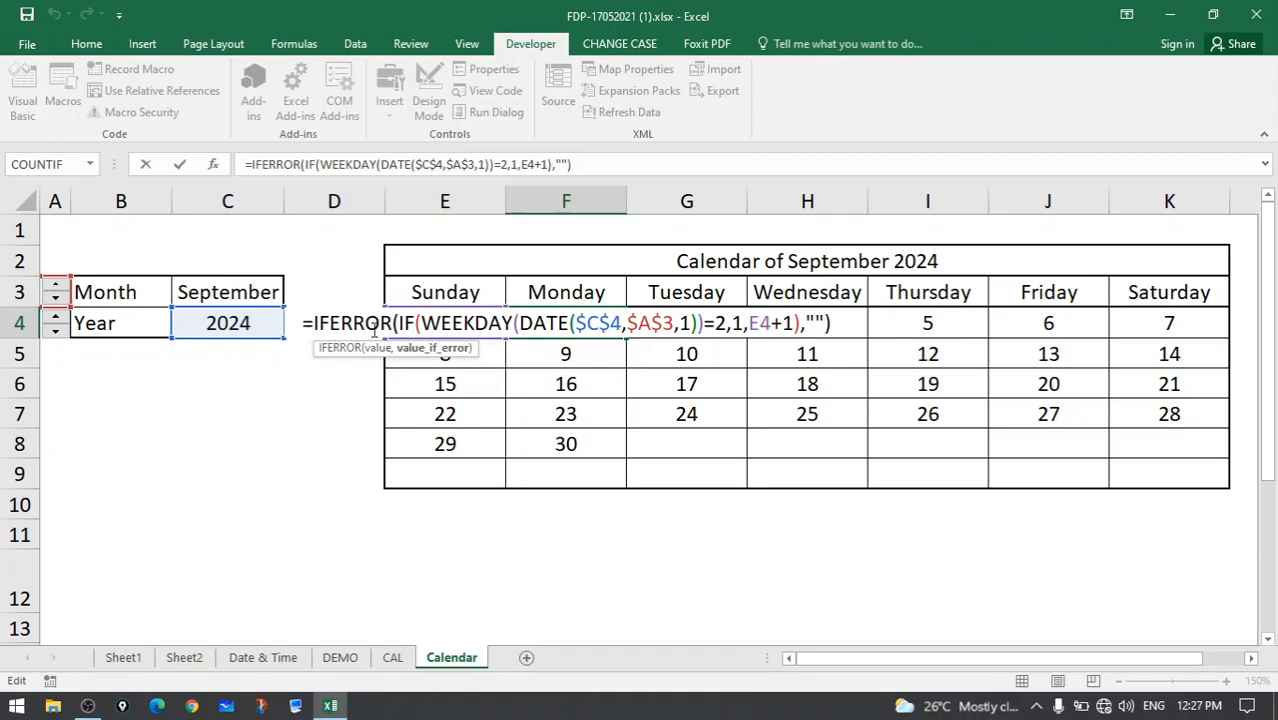
{"action": "left_click_drag", "start_coordinate": [395, 323], "coordinate": [802, 323]}
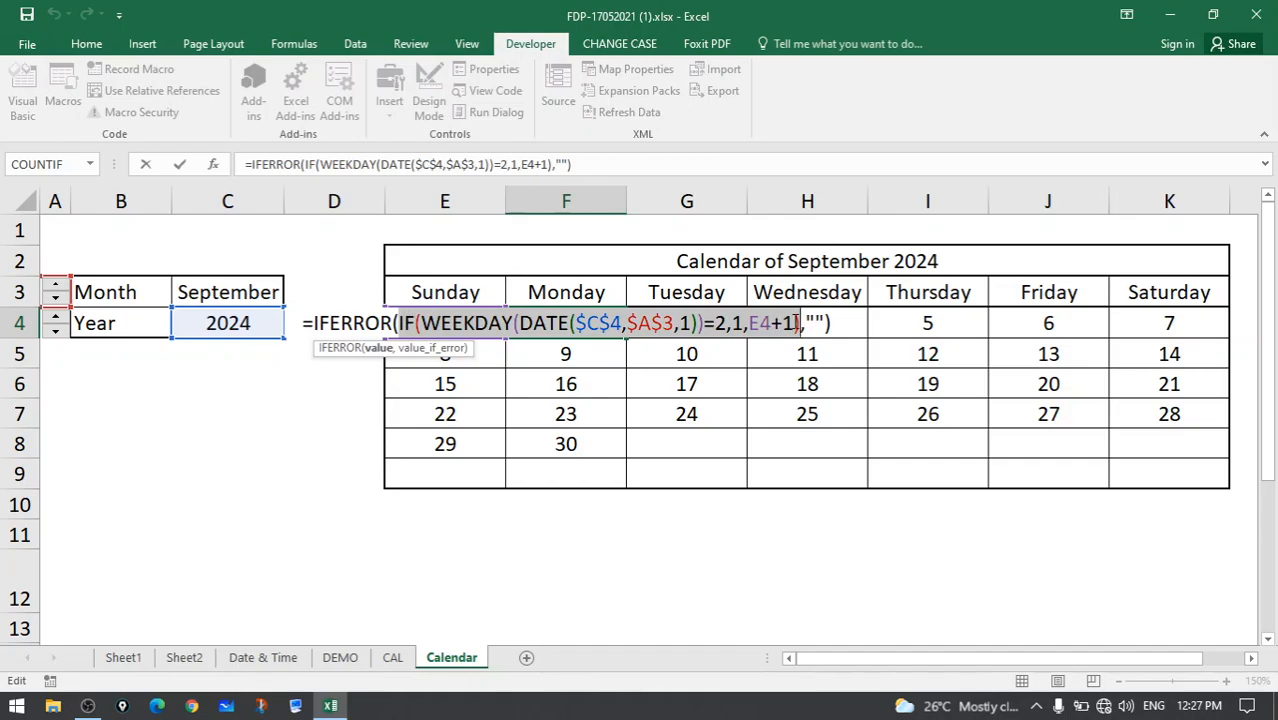
{"action": "key", "text": "Return"}
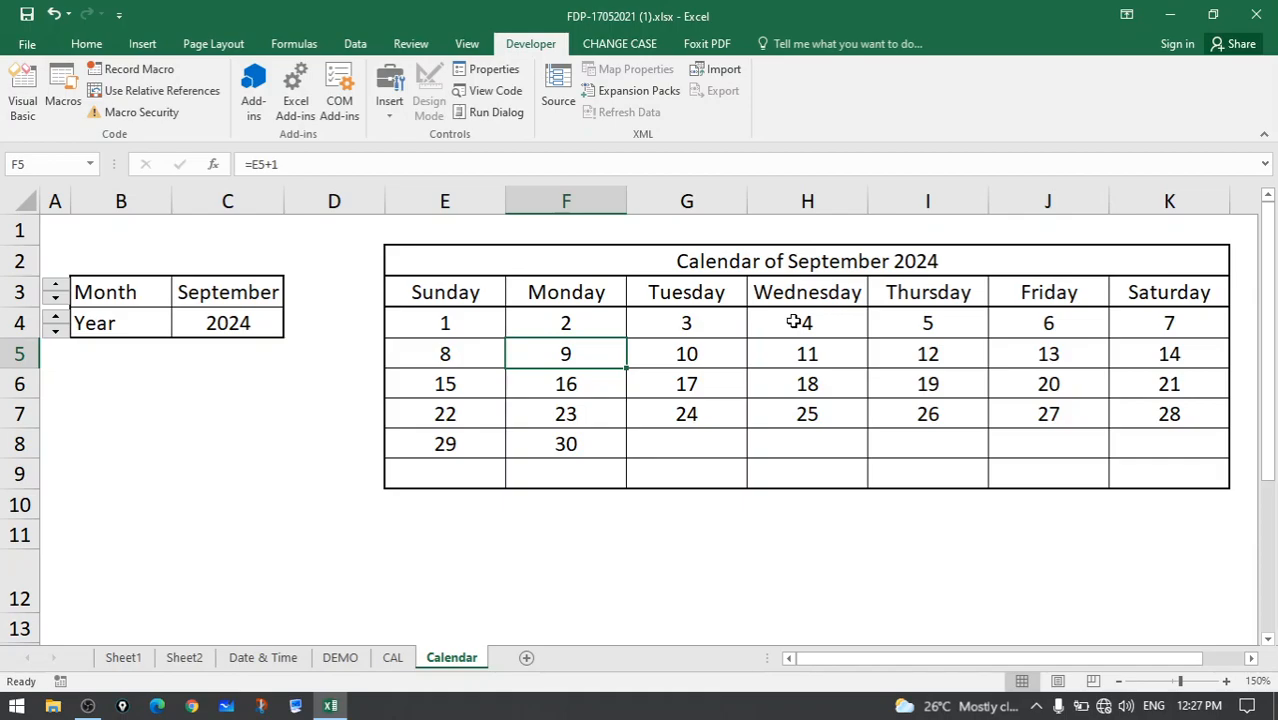
Compare the first-week formulas in E4, F4 and K4 with the second-week Sunday formula in E5.
{"action": "left_click", "coordinate": [723, 323]}
{"action": "left_click", "coordinate": [585, 328]}
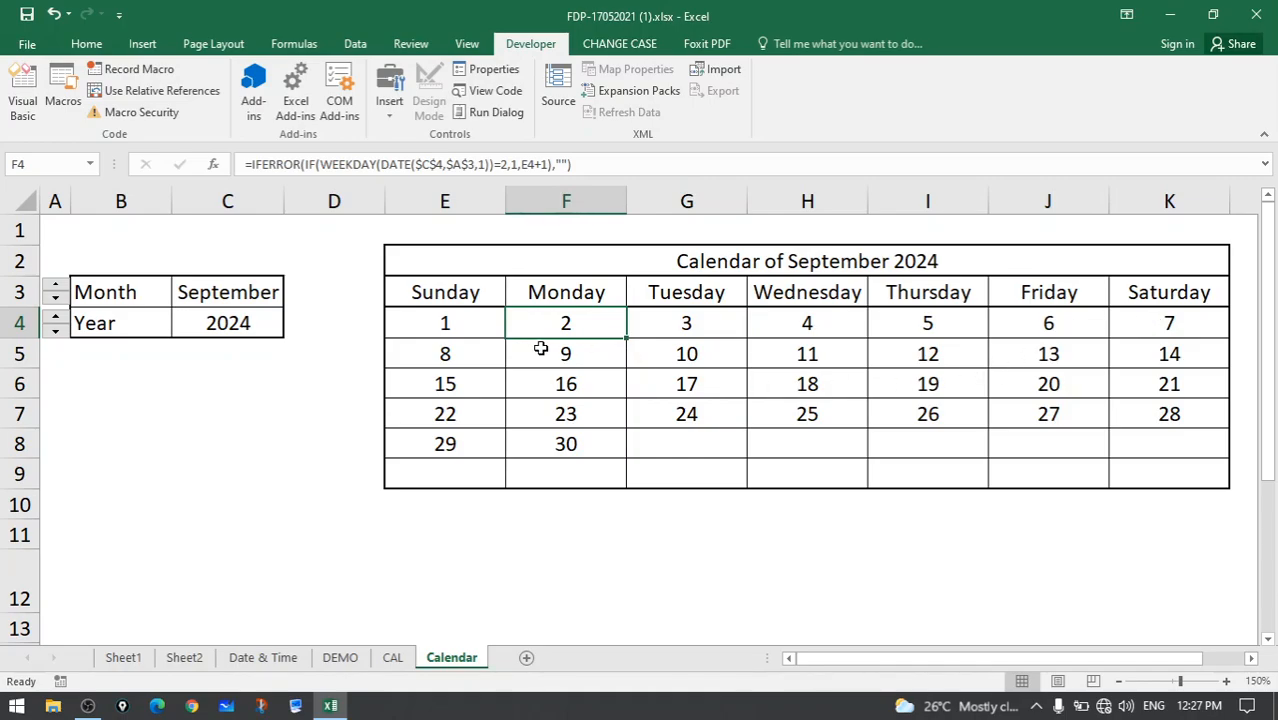
{"action": "left_click", "coordinate": [474, 322]}
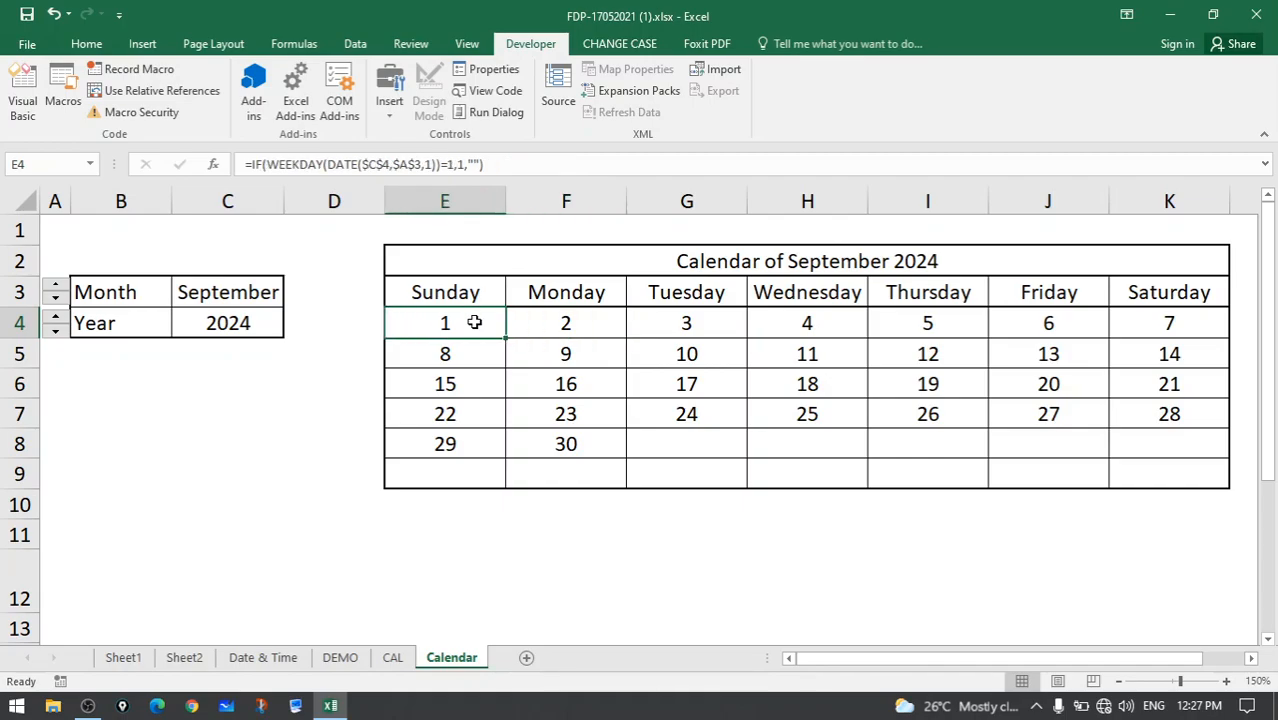
{"action": "left_click", "coordinate": [565, 323]}
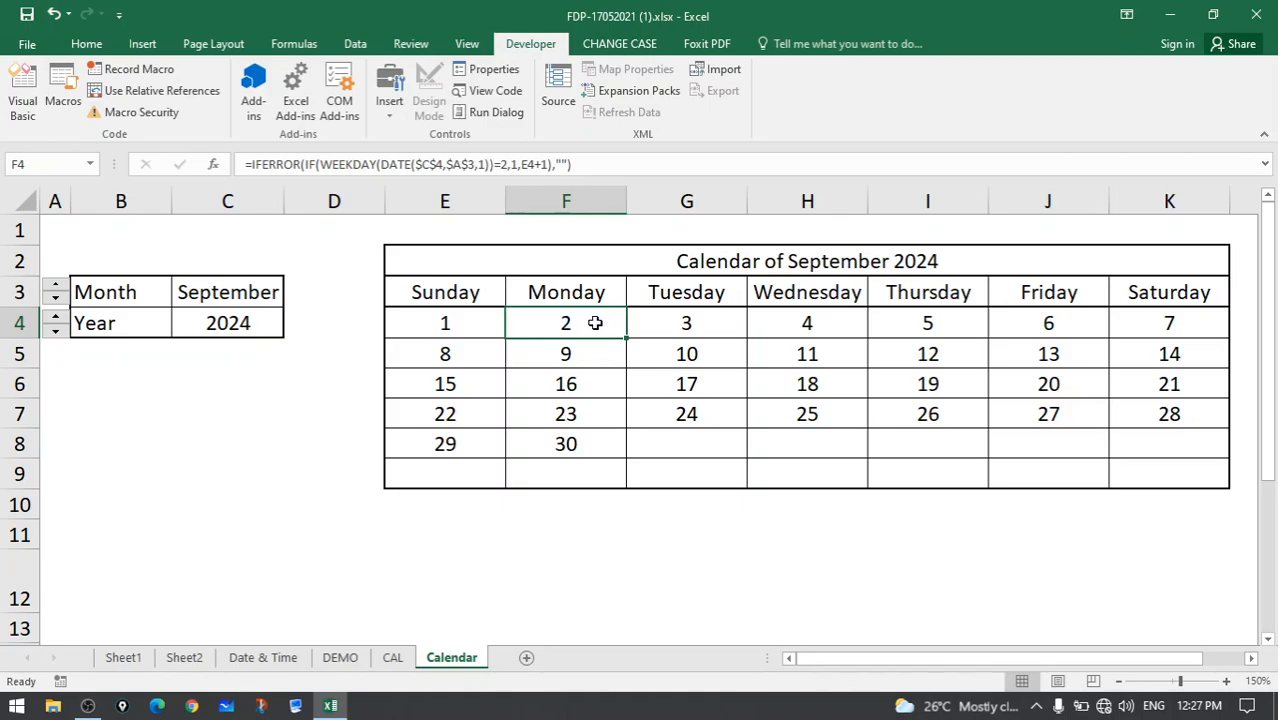
{"action": "left_click", "coordinate": [475, 355]}
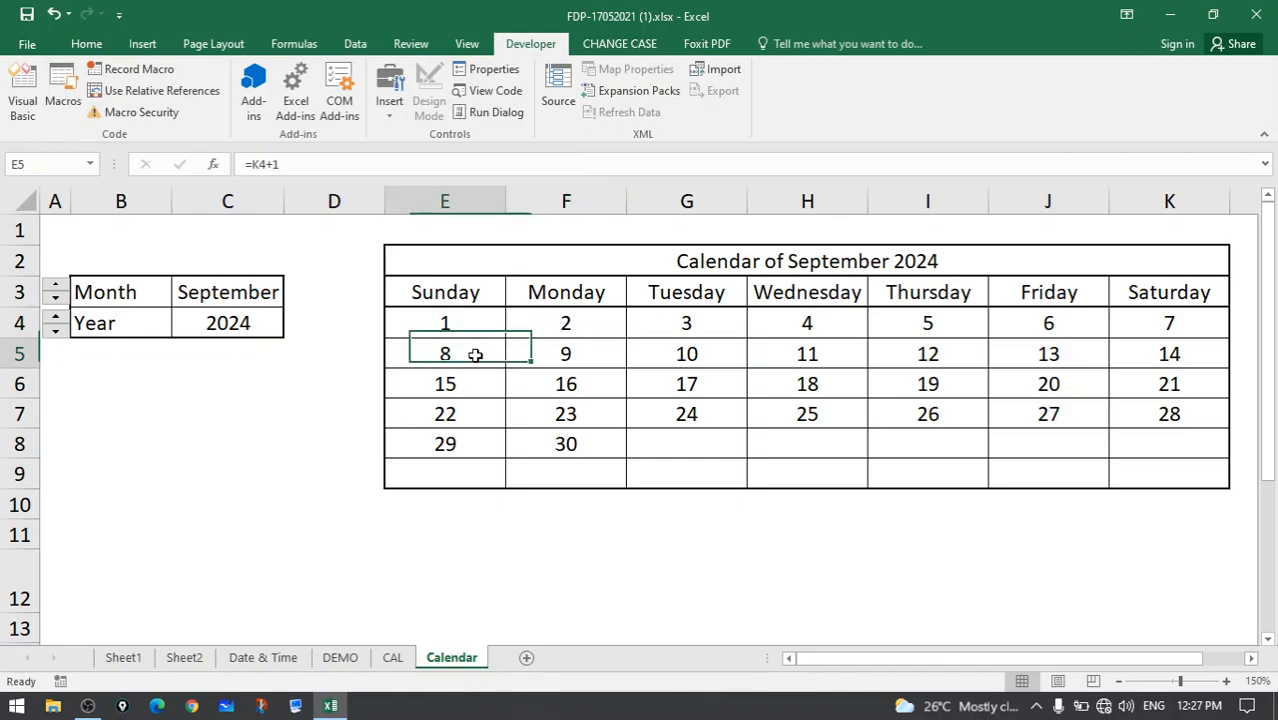
{"action": "left_click", "coordinate": [1195, 328]}
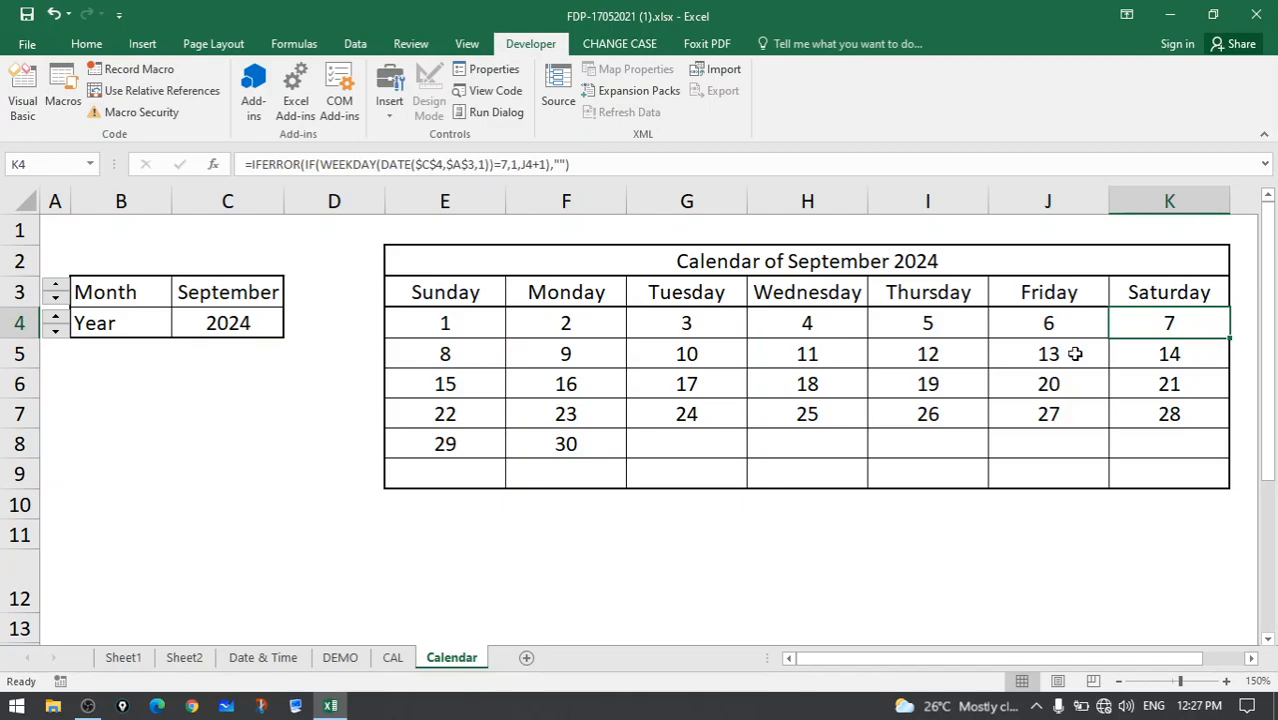
Set the calendar month to August and inspect the second-week formulas in E5 and F5.
{"action": "left_click", "coordinate": [56, 299]}
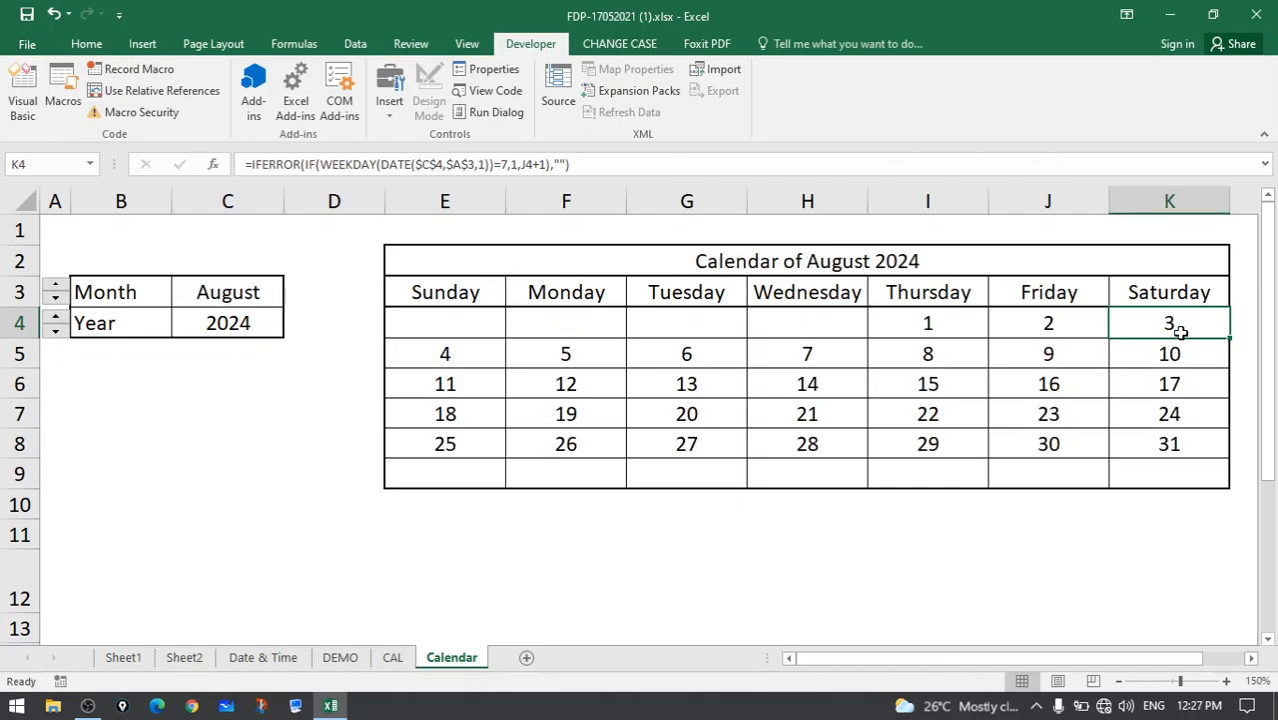
{"action": "left_click", "coordinate": [479, 354]}
{"action": "double_click", "coordinate": [481, 355]}
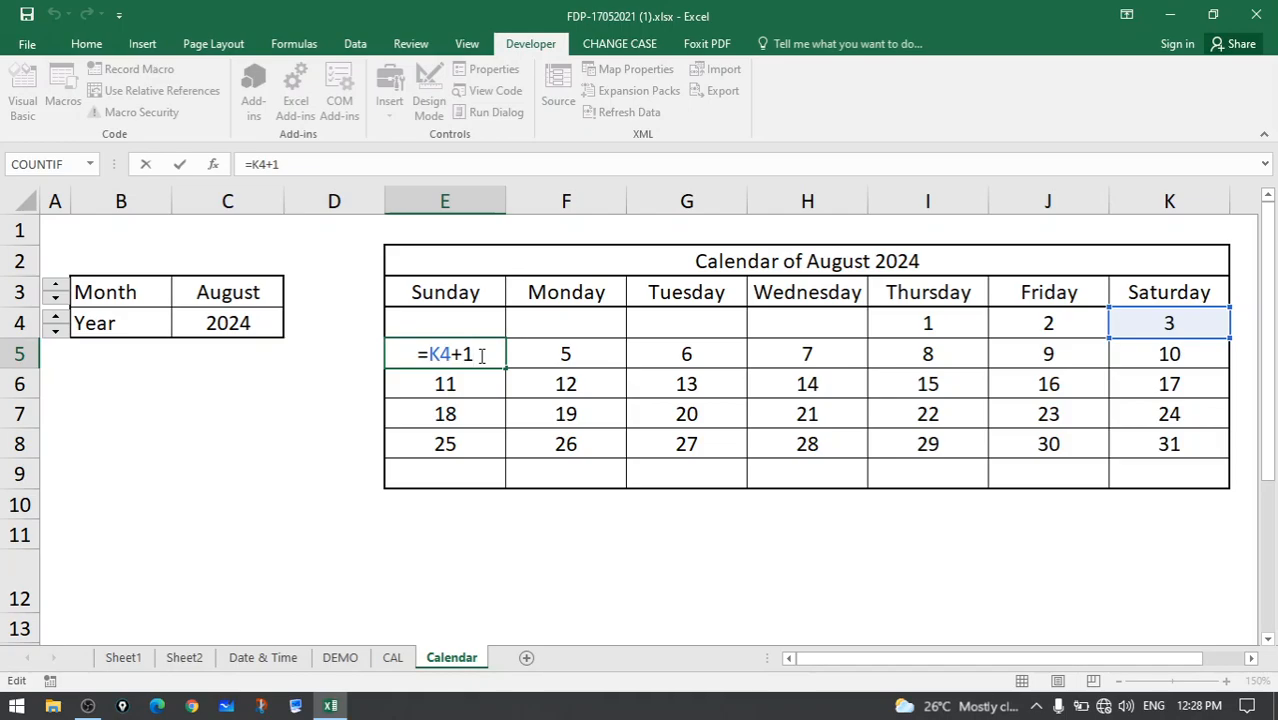
{"action": "left_click", "coordinate": [560, 365]}
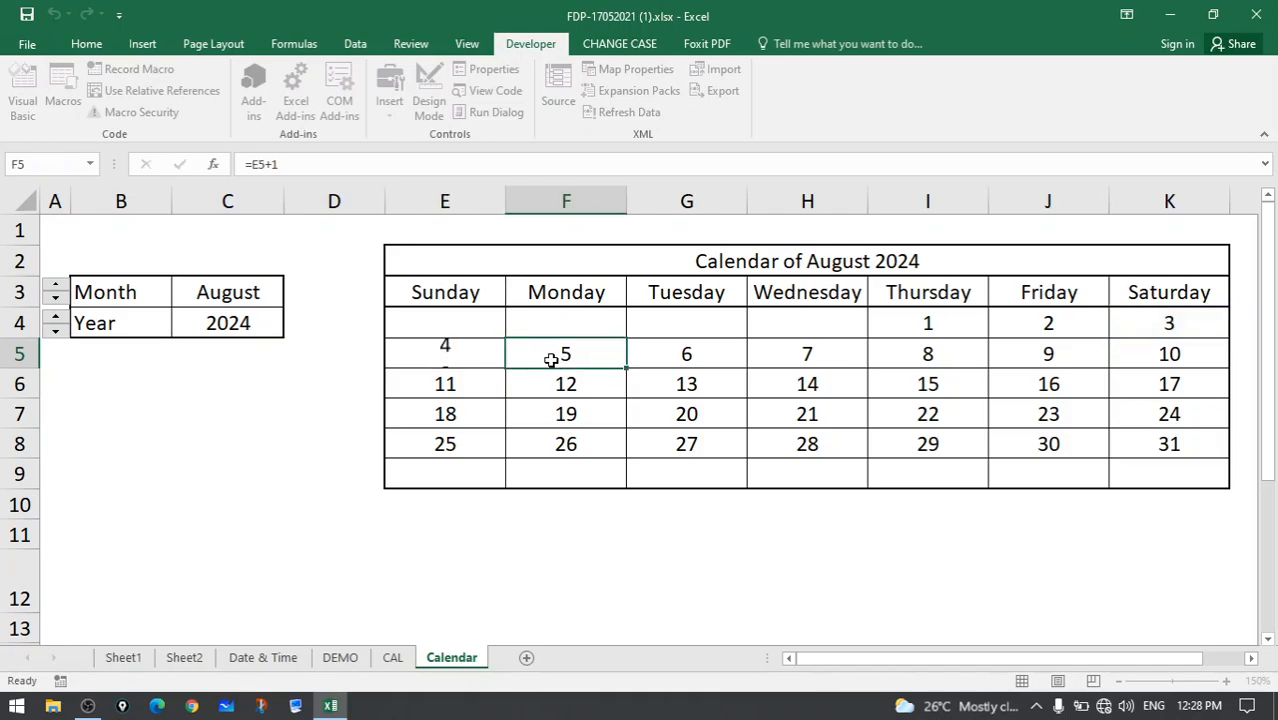
Compare the later-week day formulas in E5, F5 and K7, each adding 1 to the preceding day.
{"action": "left_click", "coordinate": [453, 358]}
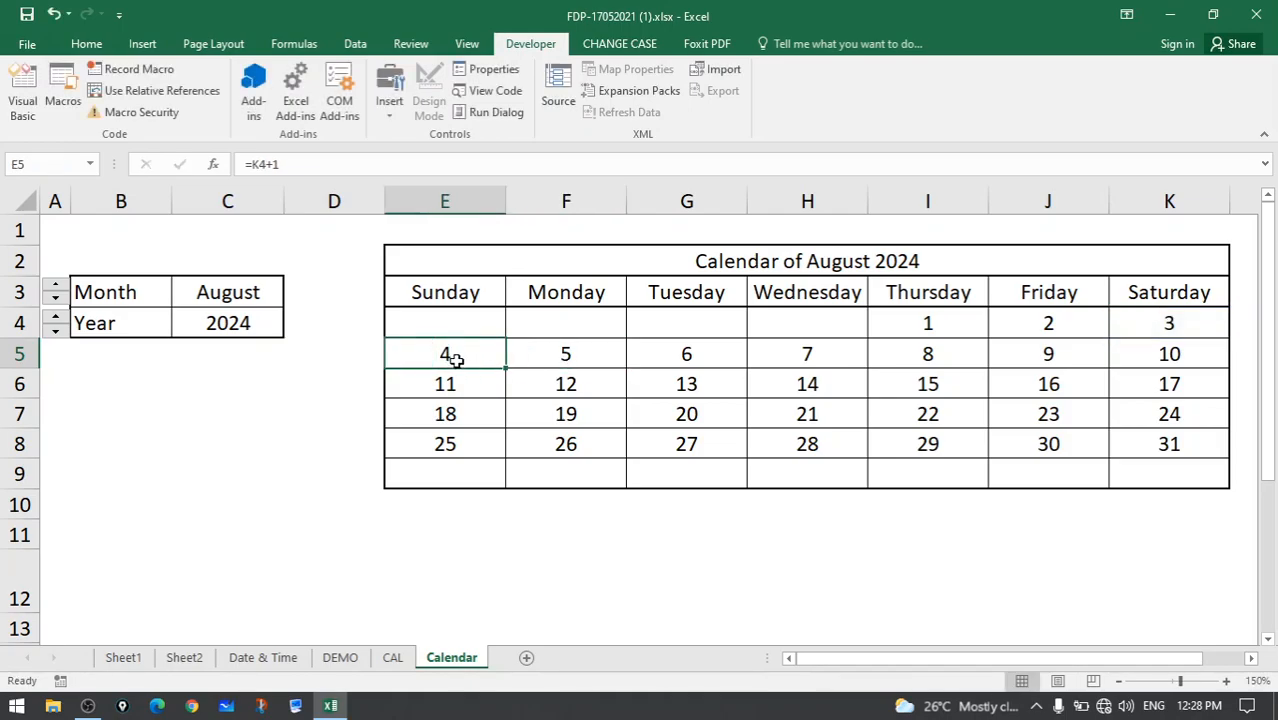
{"action": "left_click", "coordinate": [547, 354]}
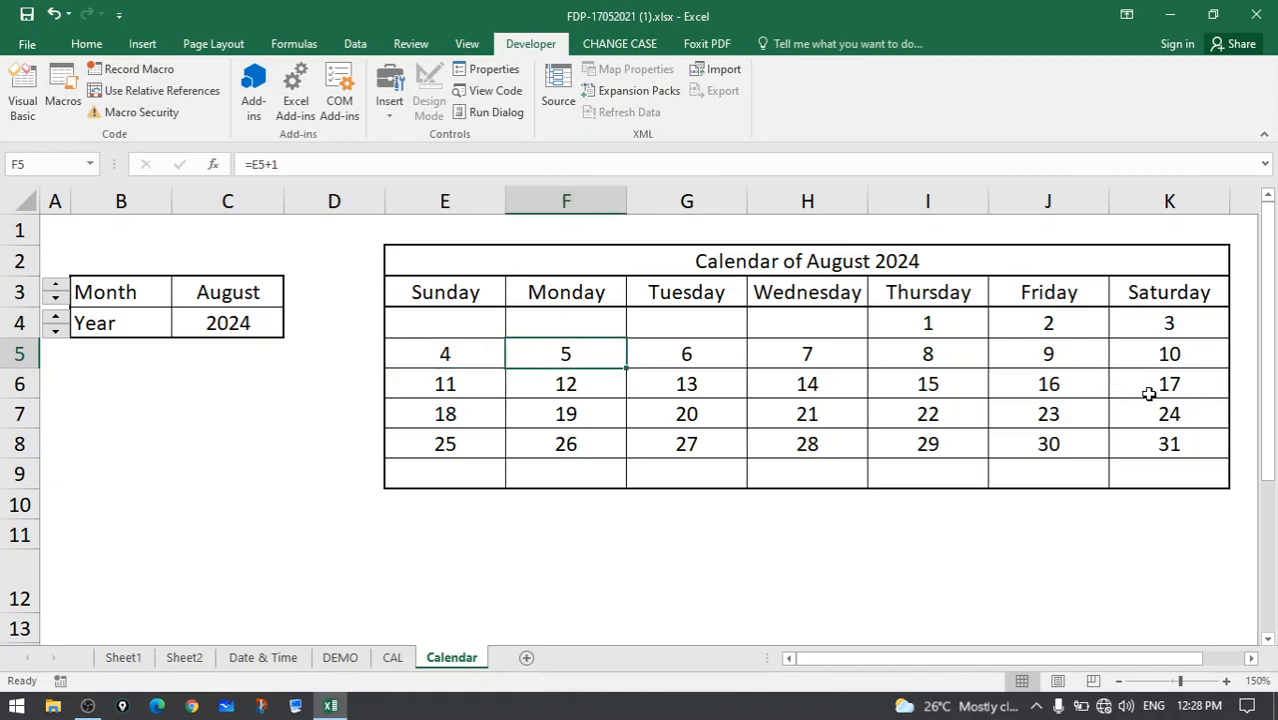
{"action": "left_click", "coordinate": [1180, 413]}
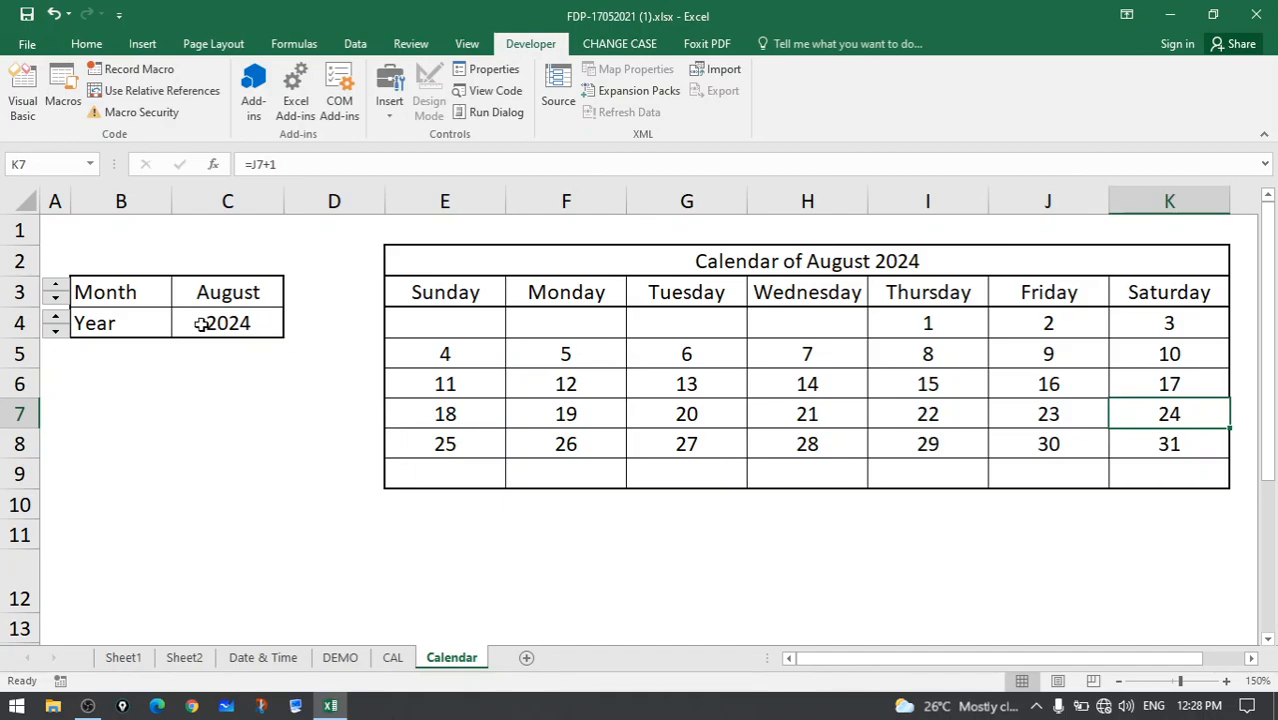
Set the calendar year to 2008, keeping August as the month.
{"action": "left_click", "coordinate": [58, 331]}
{"action": "left_click", "coordinate": [57, 331]}
{"action": "left_click", "coordinate": [57, 331]}
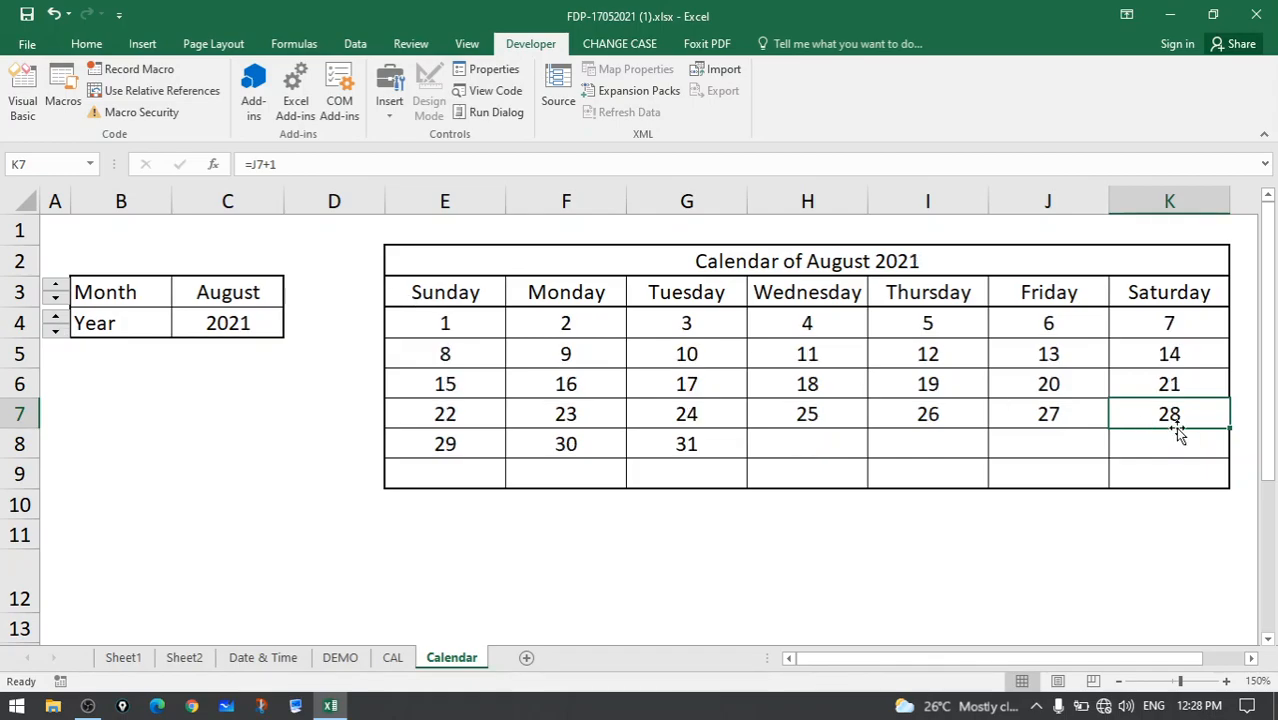
{"action": "left_click", "coordinate": [54, 332]}
{"action": "left_click", "coordinate": [54, 332]}
{"action": "left_click", "coordinate": [54, 332]}
{"action": "left_click", "coordinate": [54, 332]}
{"action": "left_click", "coordinate": [54, 332]}
{"action": "left_click", "coordinate": [54, 332]}
{"action": "left_click", "coordinate": [54, 332]}
{"action": "left_click", "coordinate": [54, 332]}
{"action": "left_click", "coordinate": [54, 332]}
{"action": "left_click", "coordinate": [54, 332]}
{"action": "left_click", "coordinate": [54, 332]}
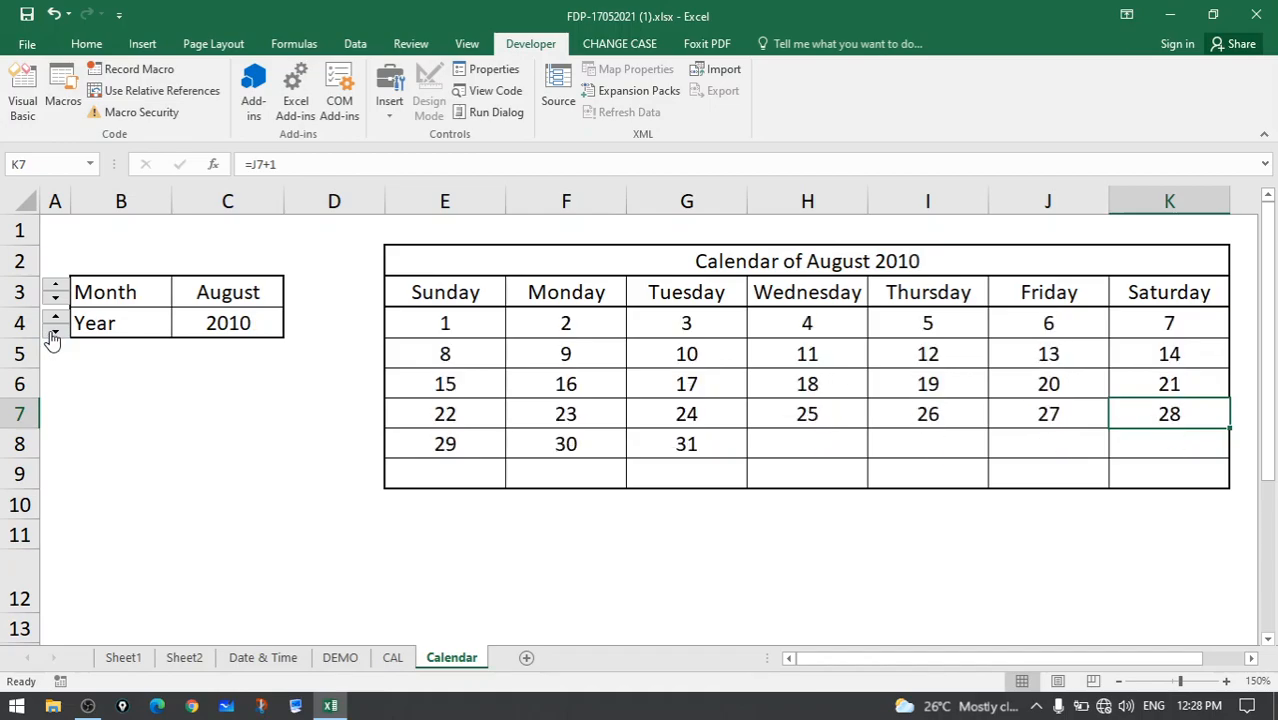
{"action": "left_click", "coordinate": [54, 333]}
{"action": "left_click", "coordinate": [54, 333]}
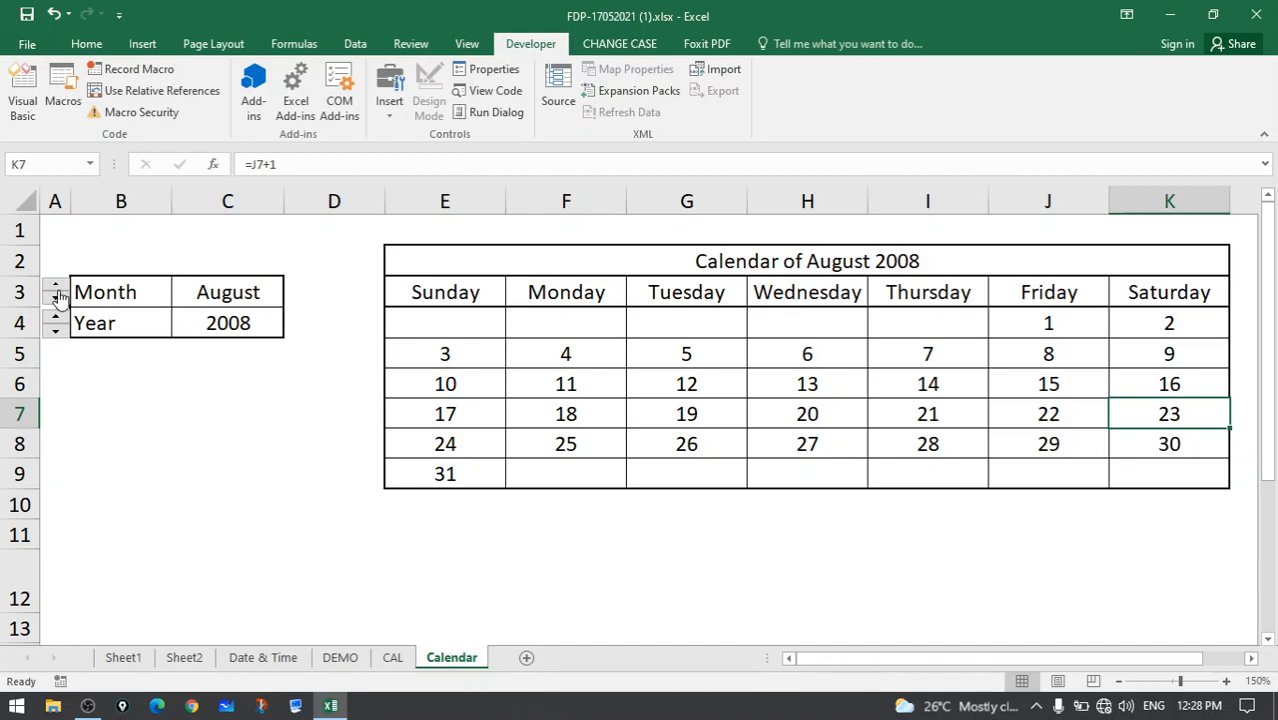
Set the calendar month to December.
{"action": "left_click", "coordinate": [55, 288]}
{"action": "left_click", "coordinate": [57, 289]}
{"action": "left_click", "coordinate": [57, 289]}
{"action": "left_click", "coordinate": [57, 289]}
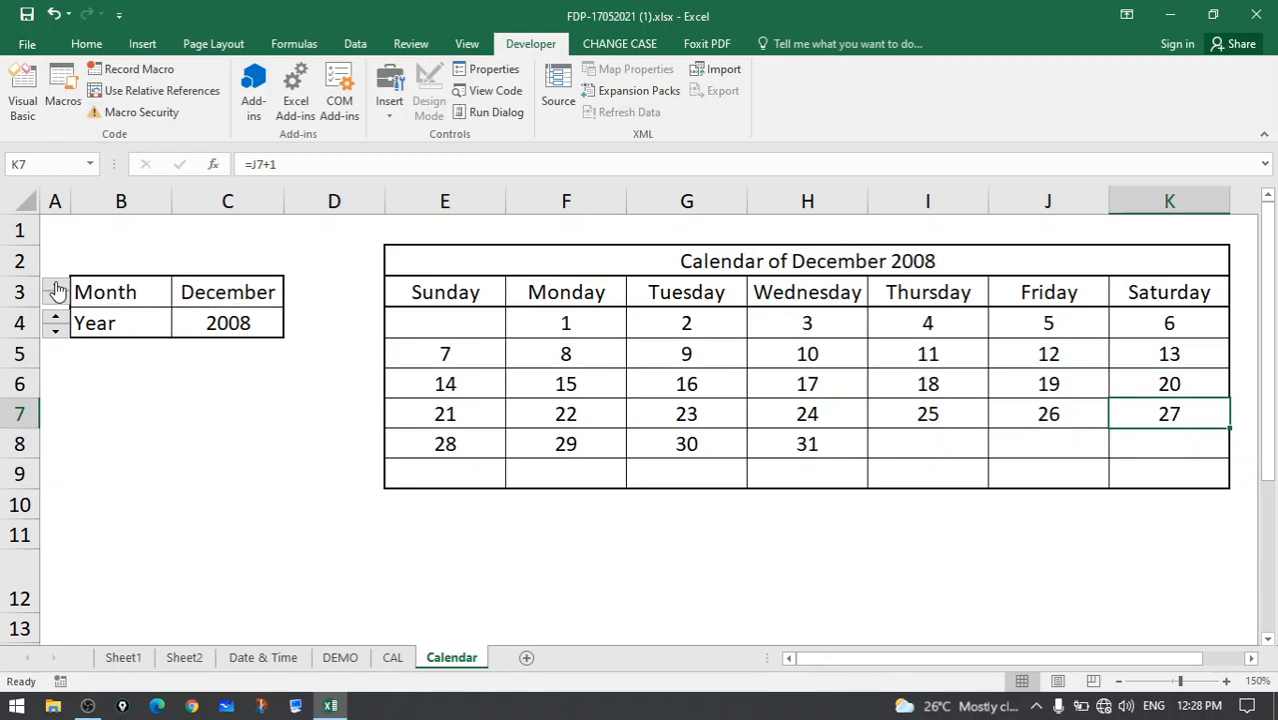
Set the calendar month to February.
{"action": "left_click", "coordinate": [57, 300]}
{"action": "left_click", "coordinate": [57, 300]}
{"action": "left_click", "coordinate": [57, 300]}
{"action": "left_click", "coordinate": [57, 300]}
{"action": "left_click", "coordinate": [57, 300]}
{"action": "left_click", "coordinate": [57, 300]}
{"action": "left_click", "coordinate": [57, 300]}
{"action": "left_click", "coordinate": [57, 300]}
{"action": "left_click", "coordinate": [57, 300]}
{"action": "left_click", "coordinate": [57, 300]}
Set the calendar year to 2009 for the February calendar.
{"action": "left_click", "coordinate": [56, 331]}
{"action": "left_click", "coordinate": [56, 331]}
{"action": "left_click", "coordinate": [56, 331]}
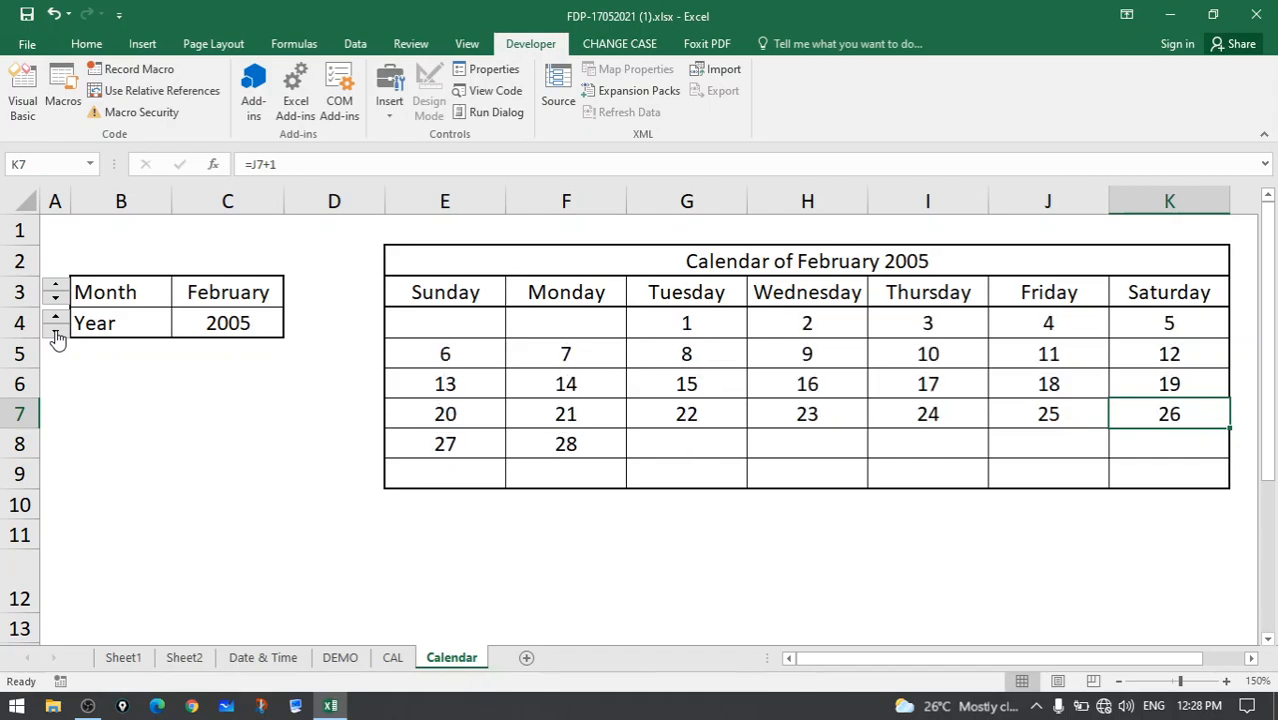
{"action": "left_click", "coordinate": [57, 317]}
{"action": "left_click", "coordinate": [57, 317]}
{"action": "left_click", "coordinate": [57, 317]}
{"action": "left_click", "coordinate": [57, 317]}
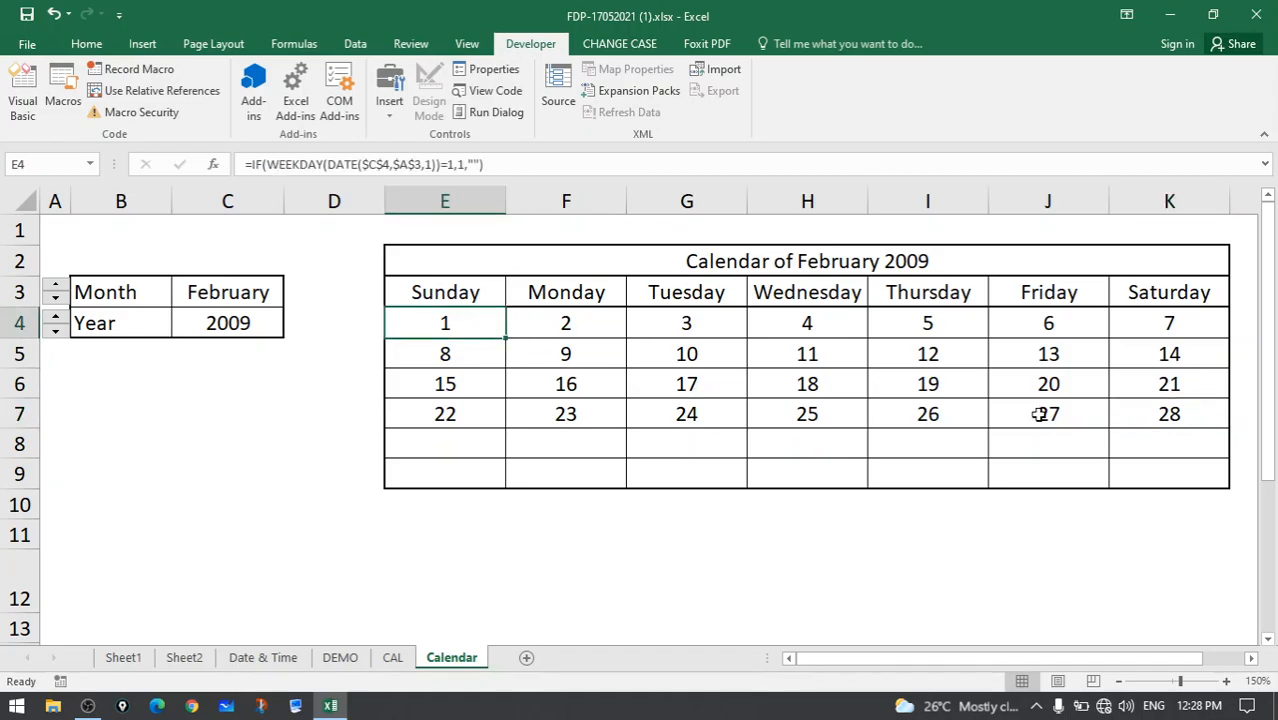
Review the E8 formula against K7, covering the DATE year, month and day arguments and the EOMONTH months argument 0.
{"action": "left_click", "coordinate": [1170, 417]}
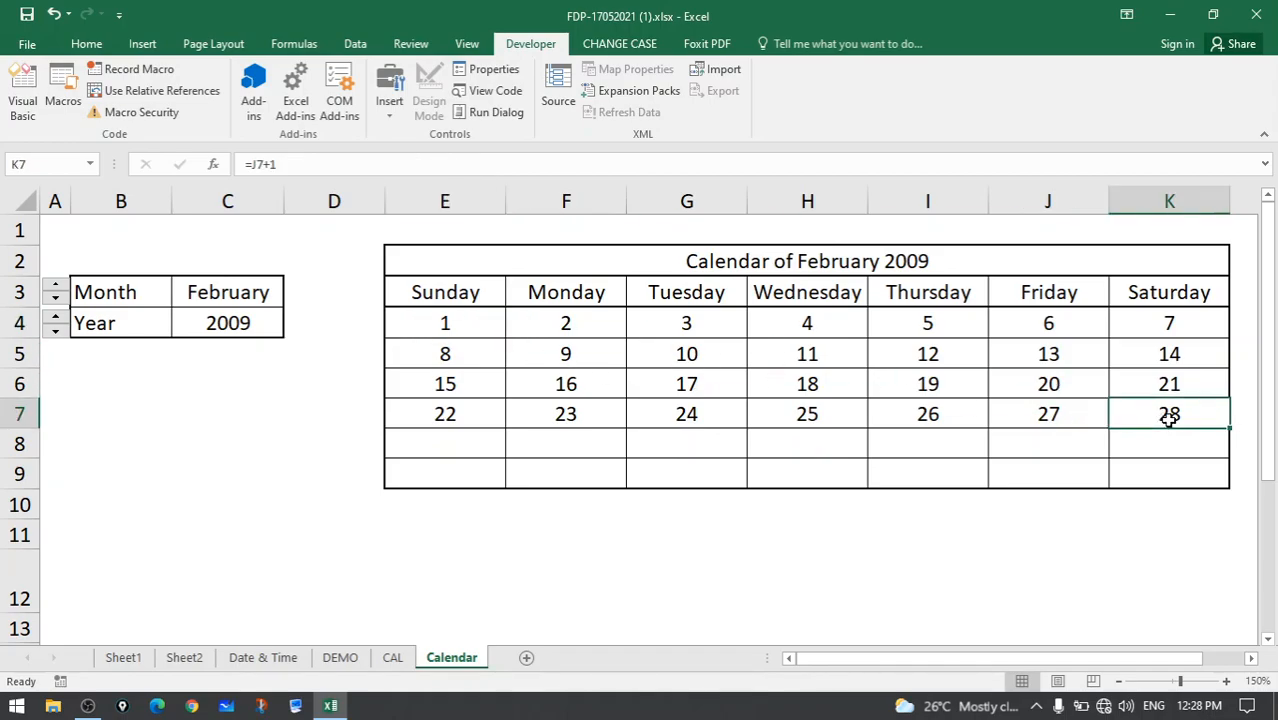
{"action": "left_click", "coordinate": [426, 448]}
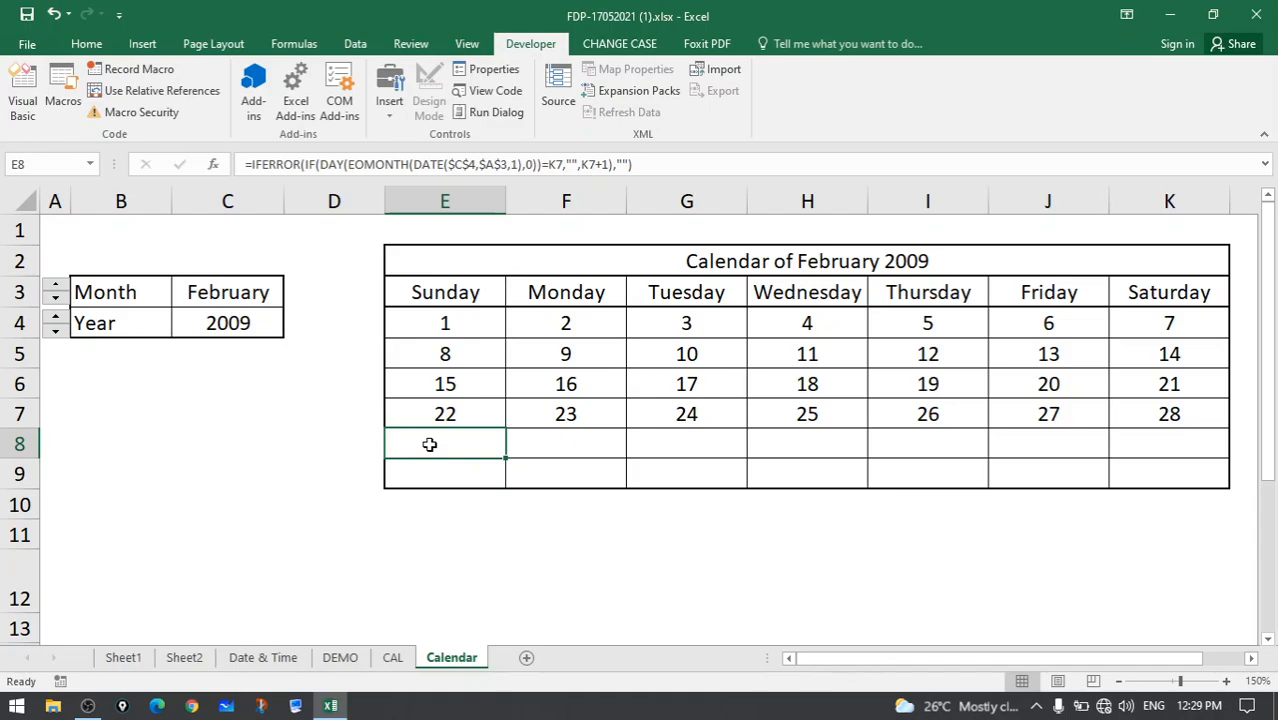
{"action": "double_click", "coordinate": [429, 444]}
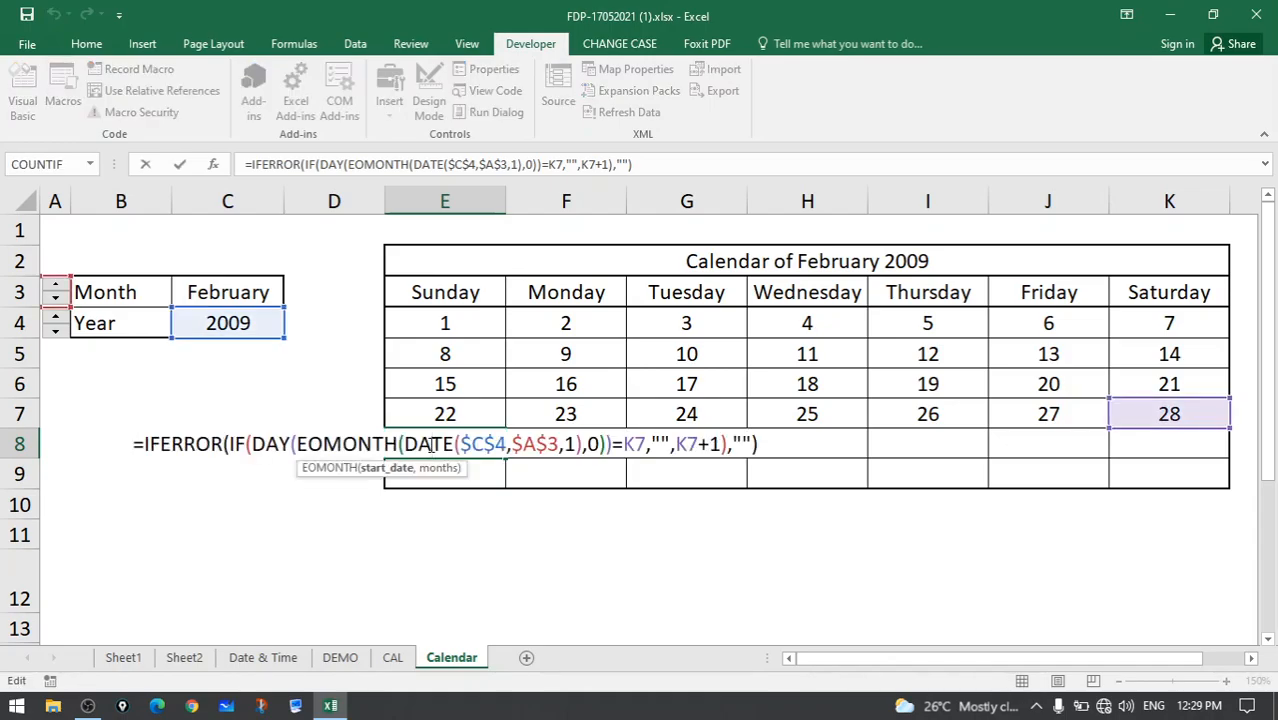
{"action": "left_click_drag", "start_coordinate": [297, 444], "coordinate": [582, 444]}
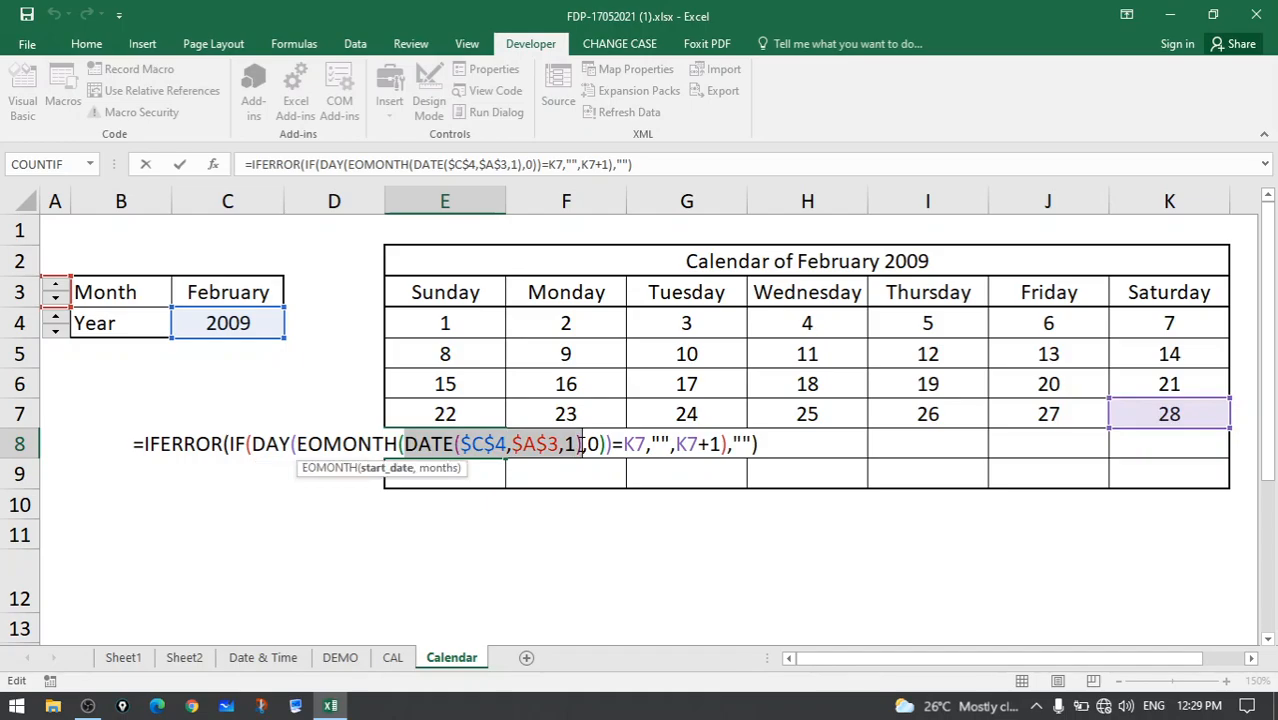
{"action": "left_click", "coordinate": [485, 444]}
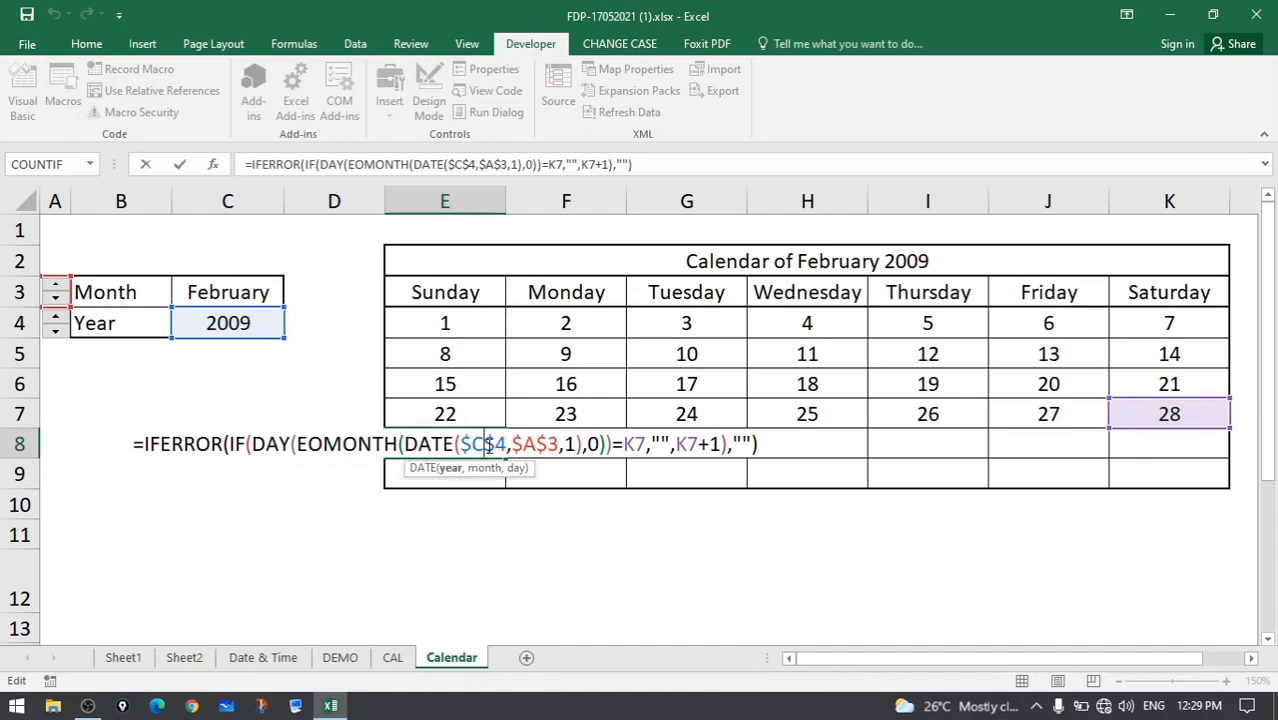
{"action": "double_click", "coordinate": [550, 444]}
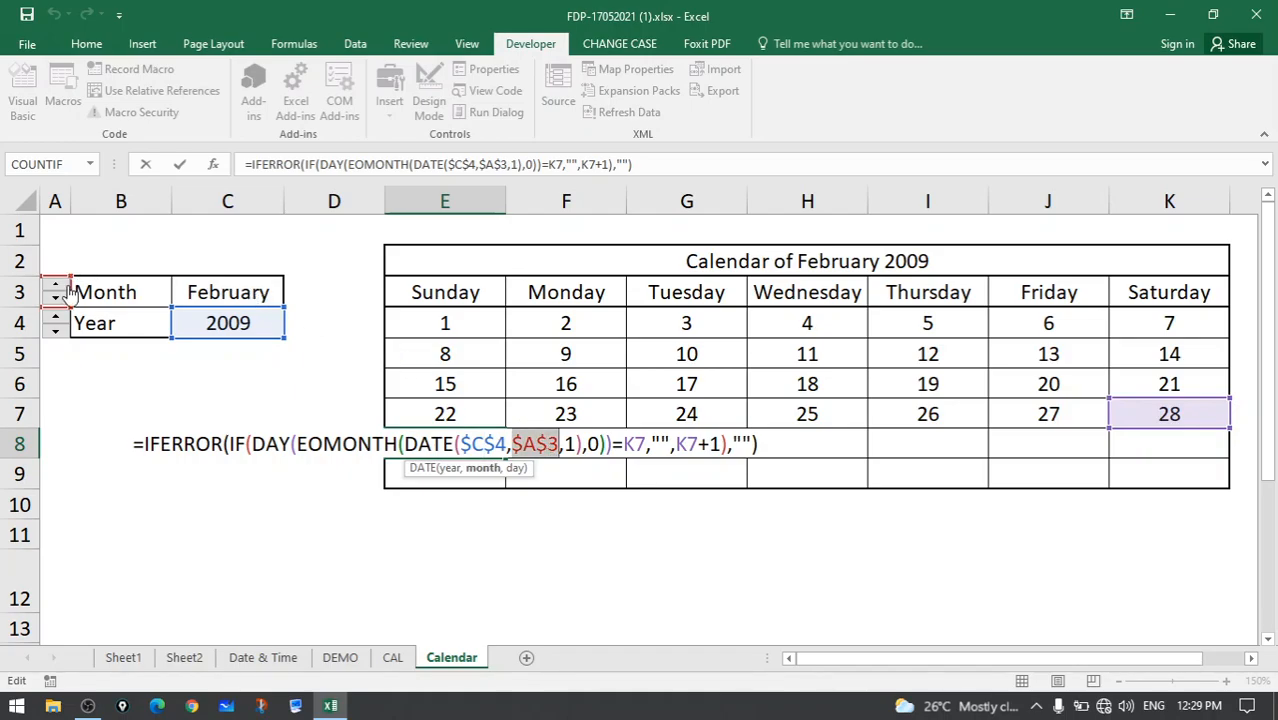
{"action": "double_click", "coordinate": [569, 445]}
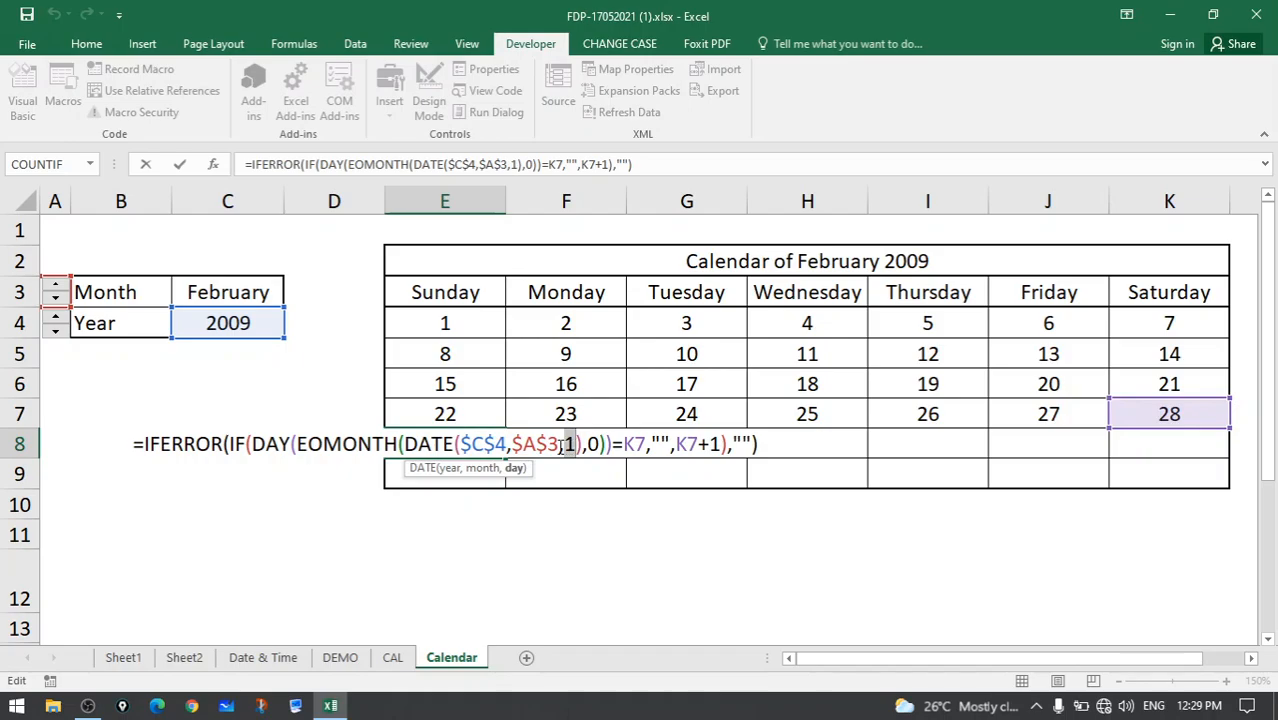
{"action": "left_click", "coordinate": [590, 446]}
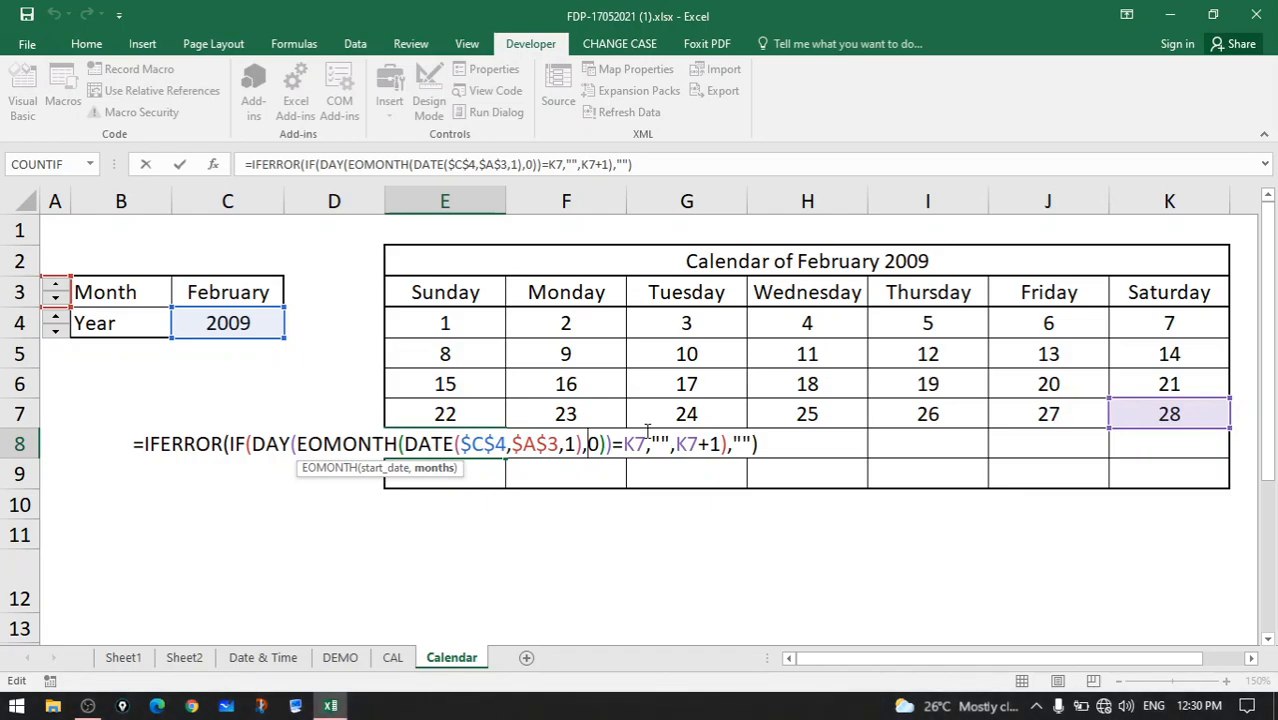
Review the K7+1 result and the nested IF as the IFERROR value in E8, leaving the formula unchanged.
{"action": "left_click", "coordinate": [698, 444]}
{"action": "left_click", "coordinate": [710, 444]}
{"action": "left_click_drag", "start_coordinate": [729, 442], "coordinate": [227, 441]}
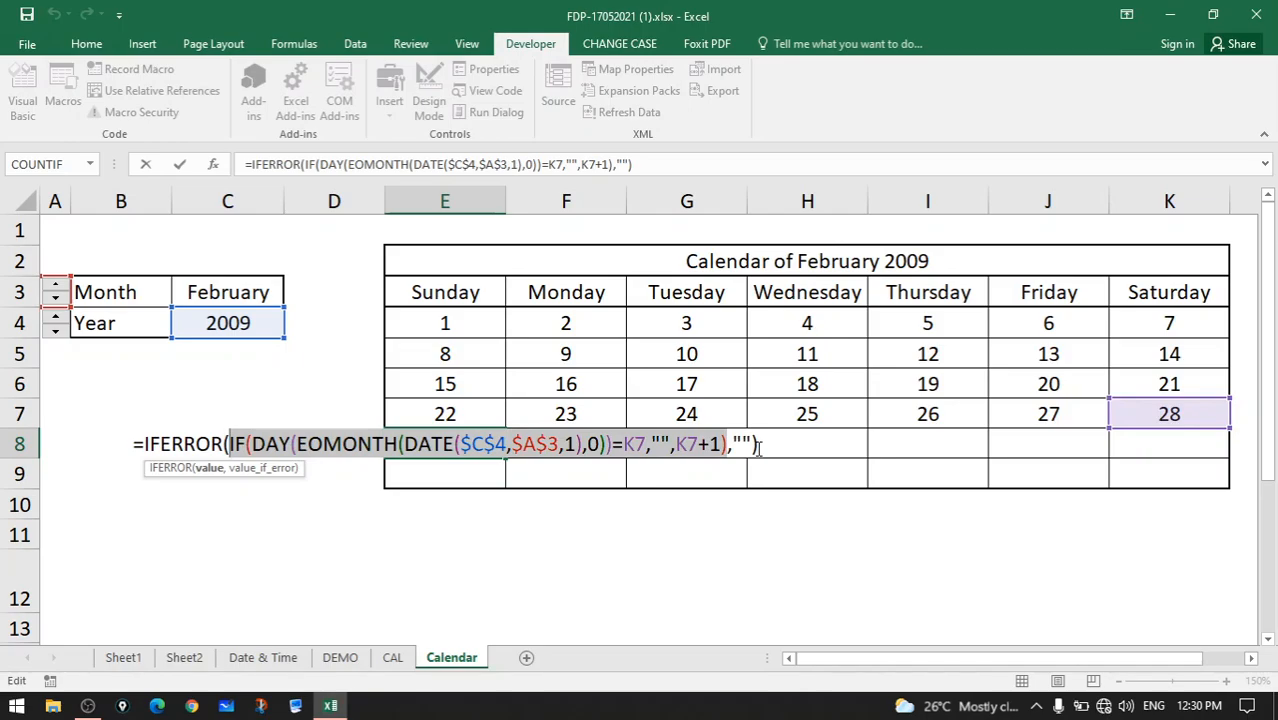
{"action": "key", "text": "Return"}
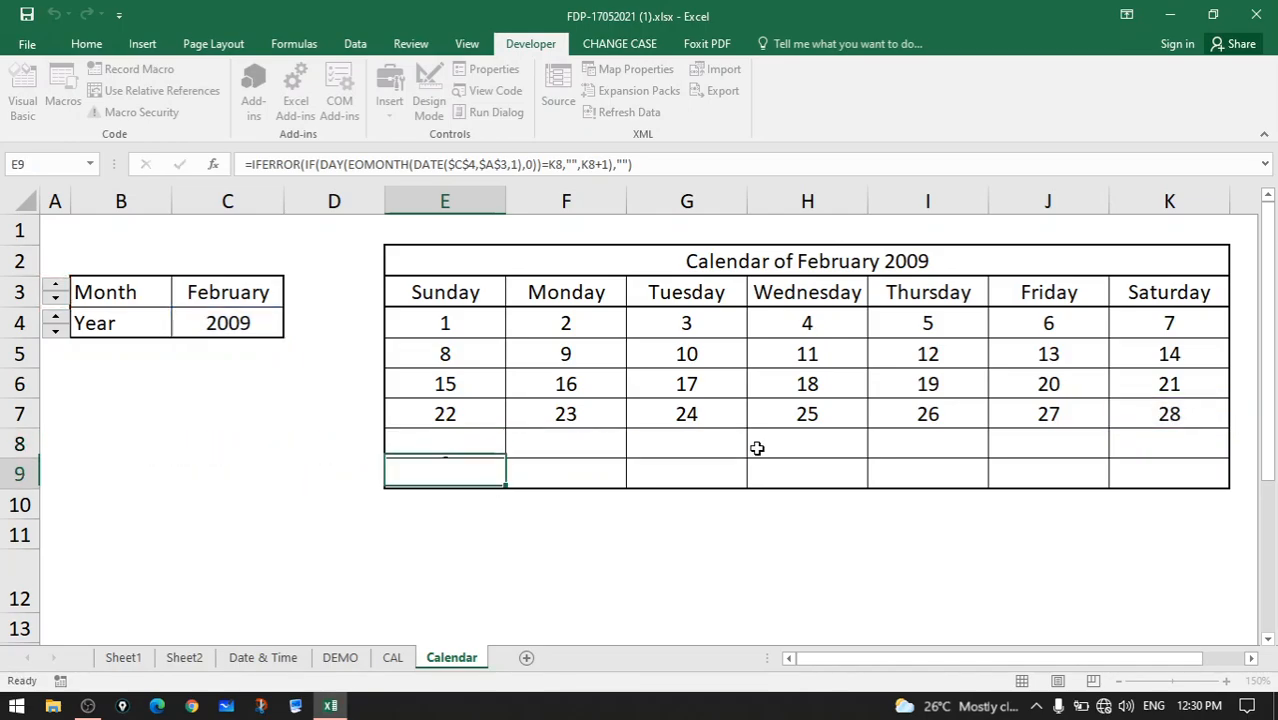
Review the F8 formula's EOMONTH start date and its comparison with E8, leave it unchanged and reselect E8.
{"action": "left_click", "coordinate": [532, 436]}
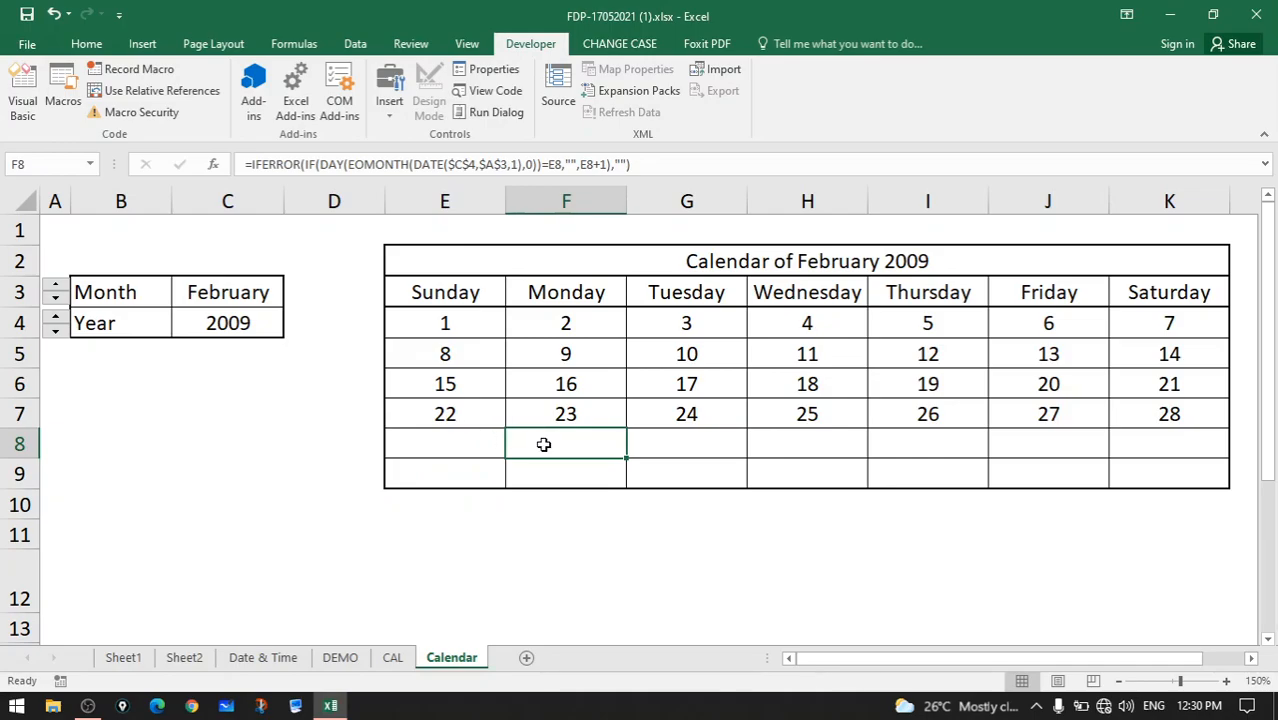
{"action": "double_click", "coordinate": [534, 436]}
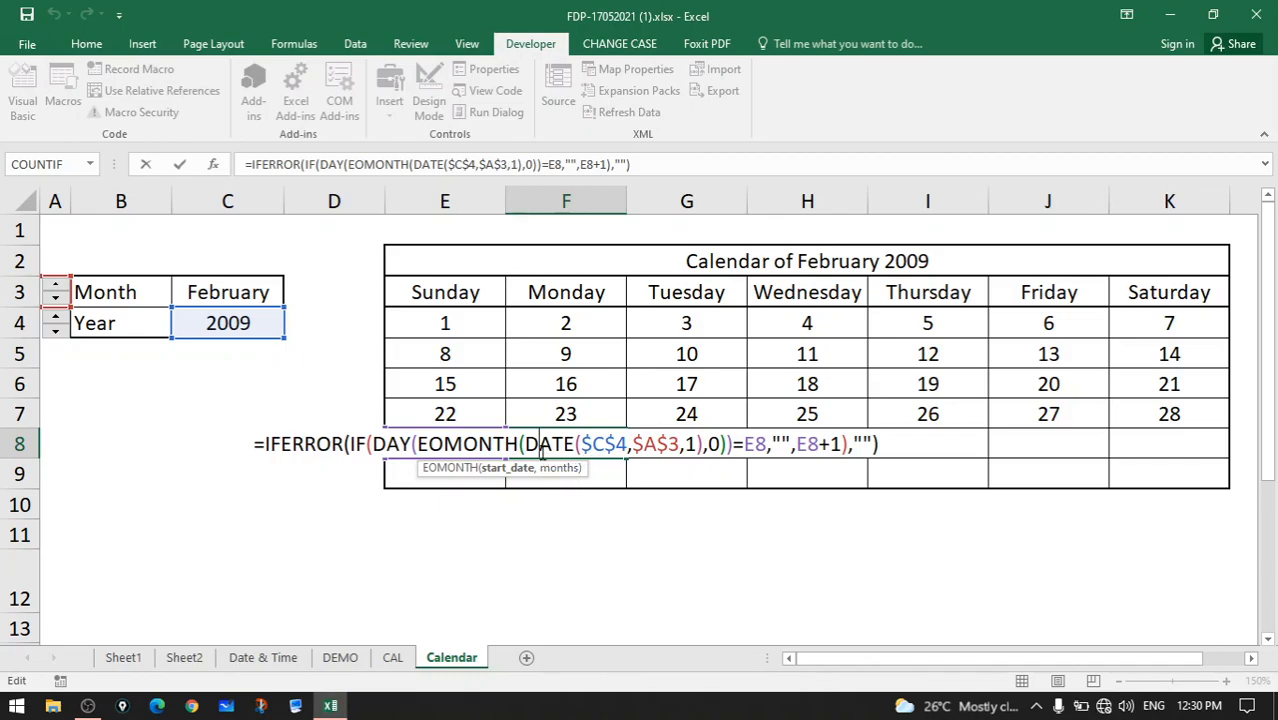
{"action": "left_click_drag", "start_coordinate": [523, 444], "coordinate": [704, 444]}
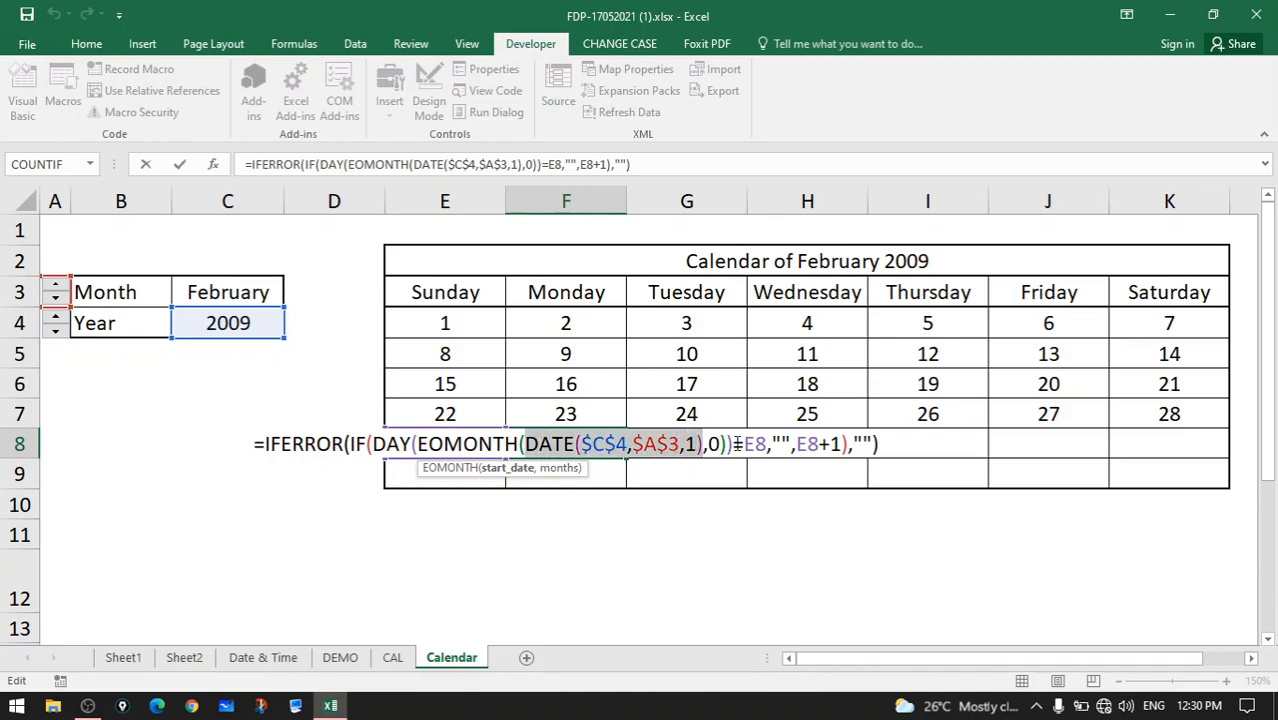
{"action": "left_click", "coordinate": [745, 444]}
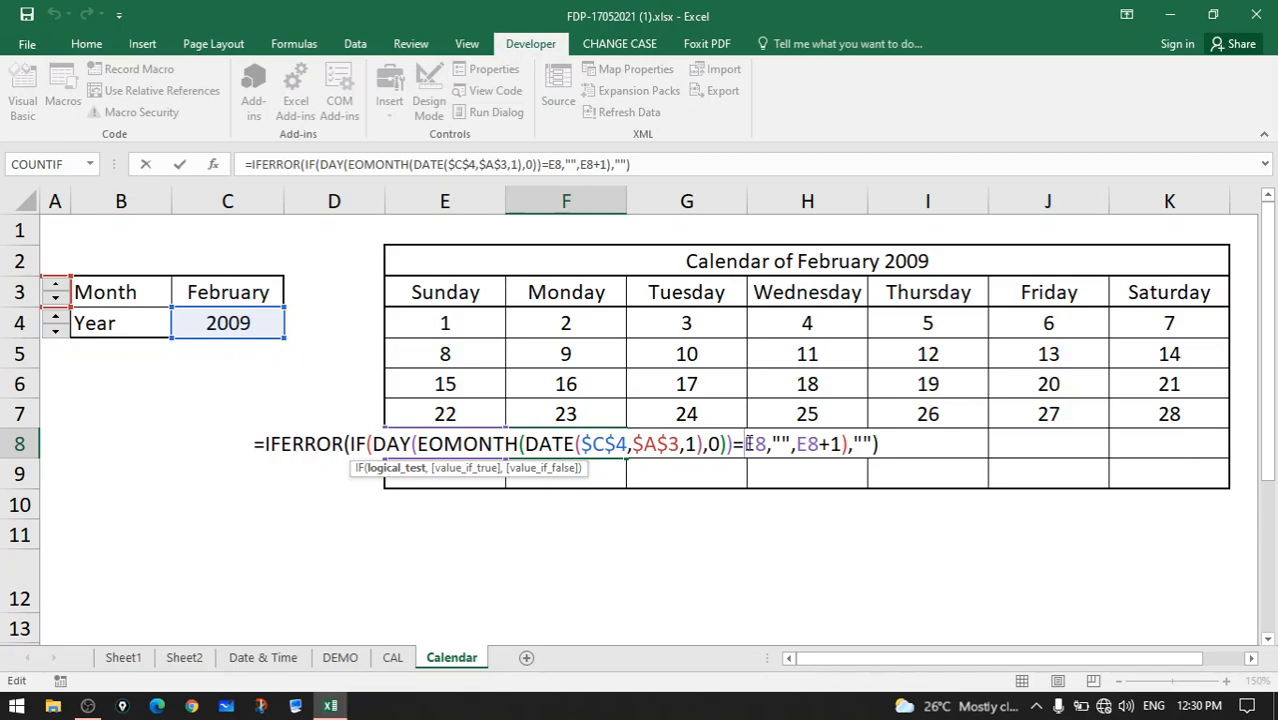
{"action": "key", "text": "Return"}
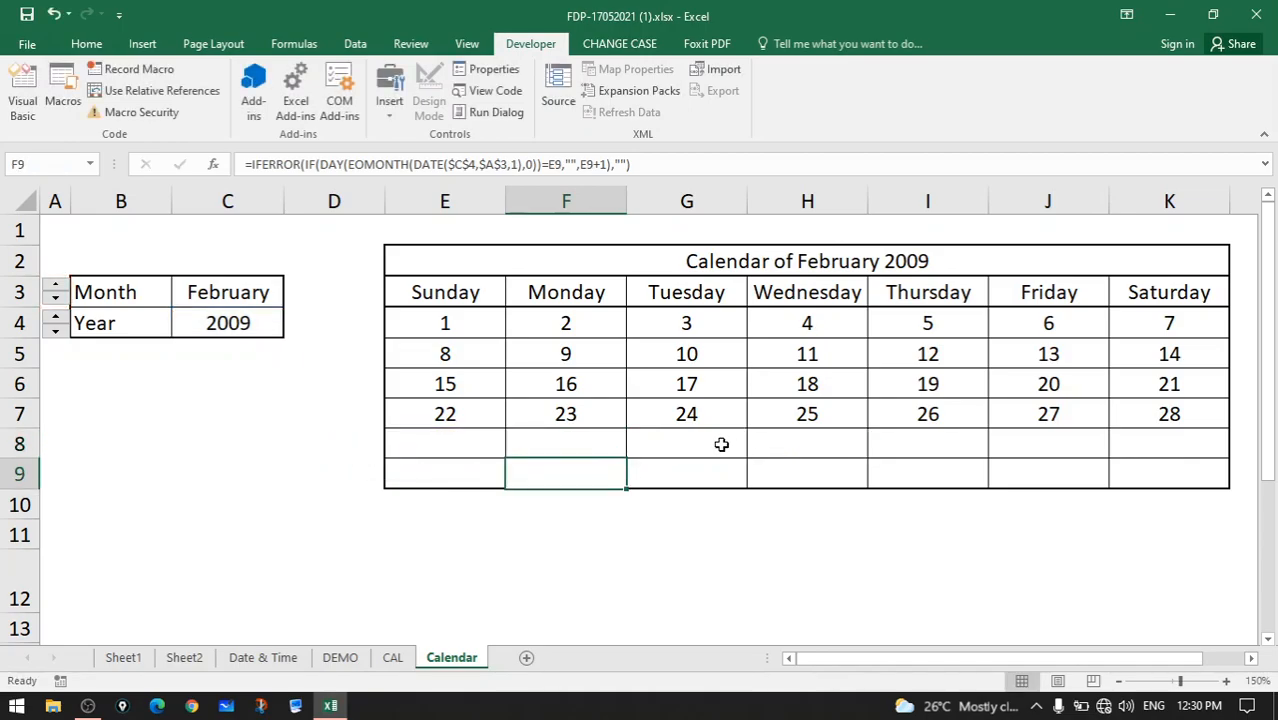
{"action": "left_click", "coordinate": [458, 447]}
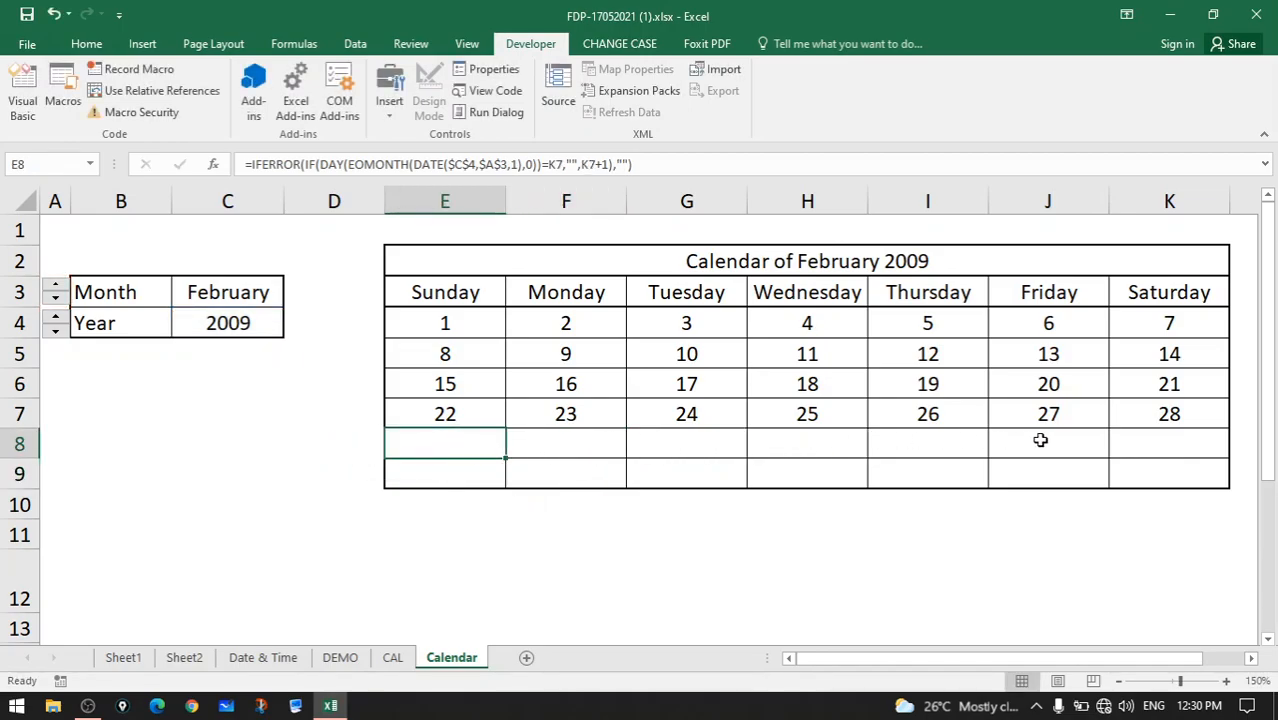